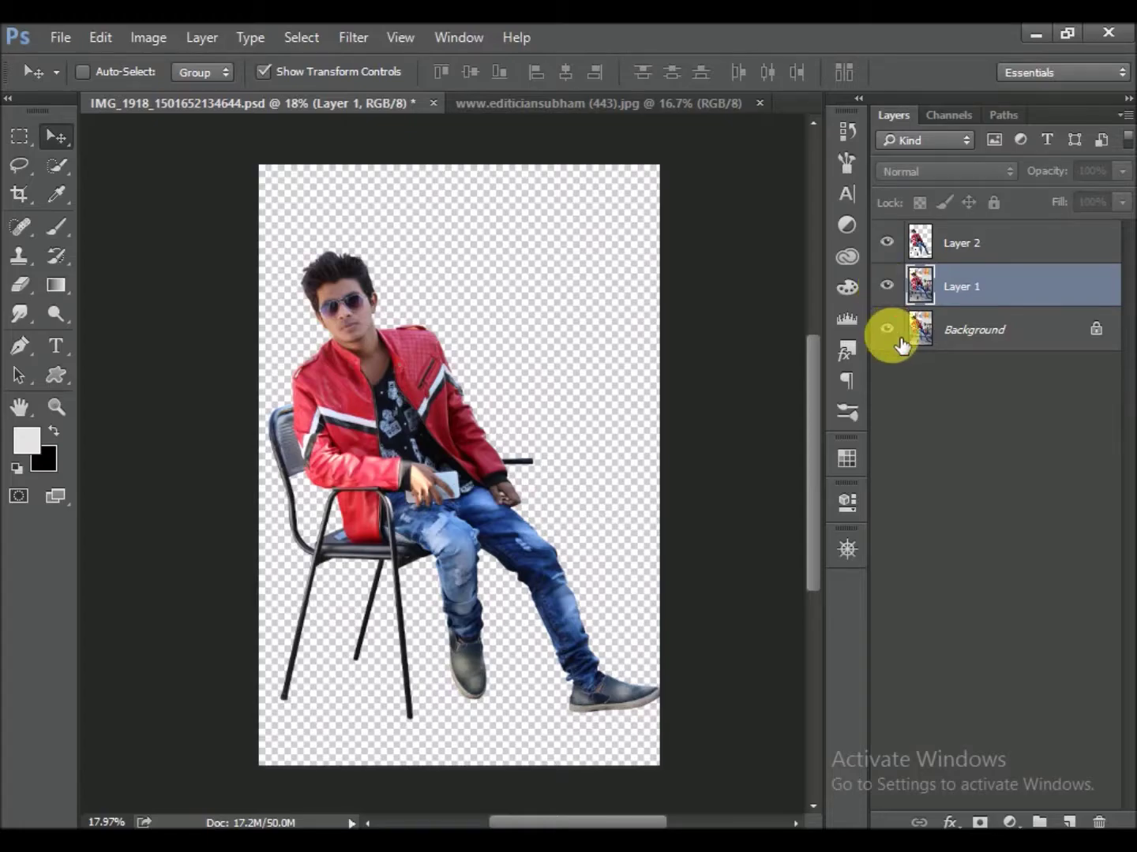
Drag the cloudy balcony photo into the composite document as a new layer
left_click(888, 331)
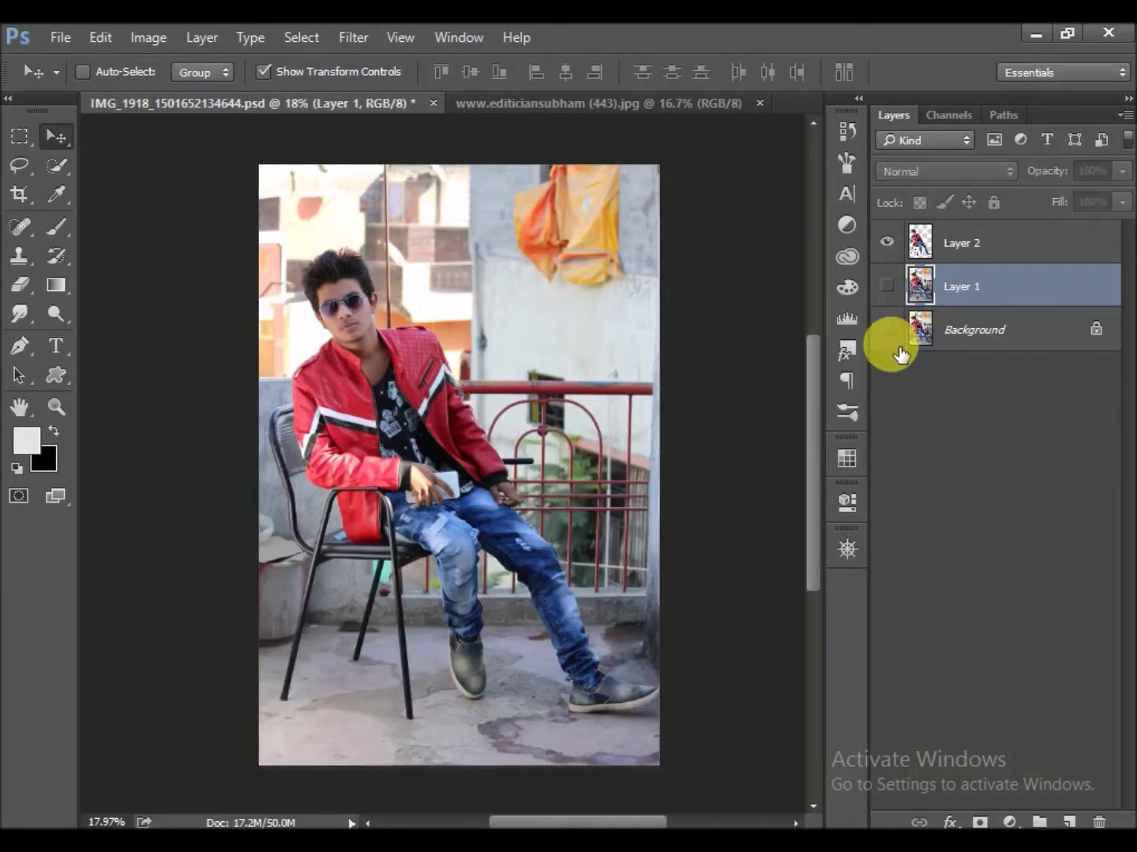
left_click(889, 330)
left_click(625, 117)
left_click_drag(267, 292, 542, 359)
scroll(534, 345, "down", 2)
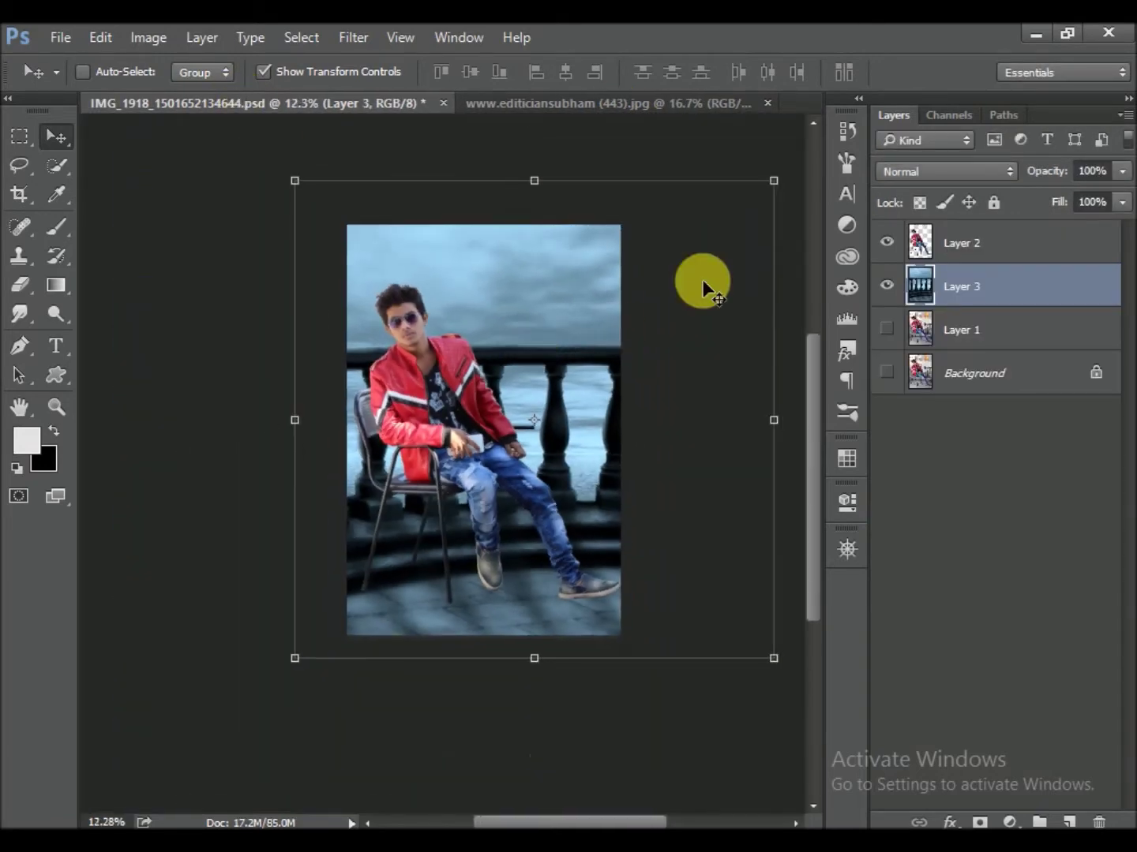
Scale the balcony layer down and position it to fill the canvas behind the man
left_click_drag(774, 180, 729, 226)
left_click_drag(506, 434, 570, 457)
left_click_drag(300, 646, 307, 638)
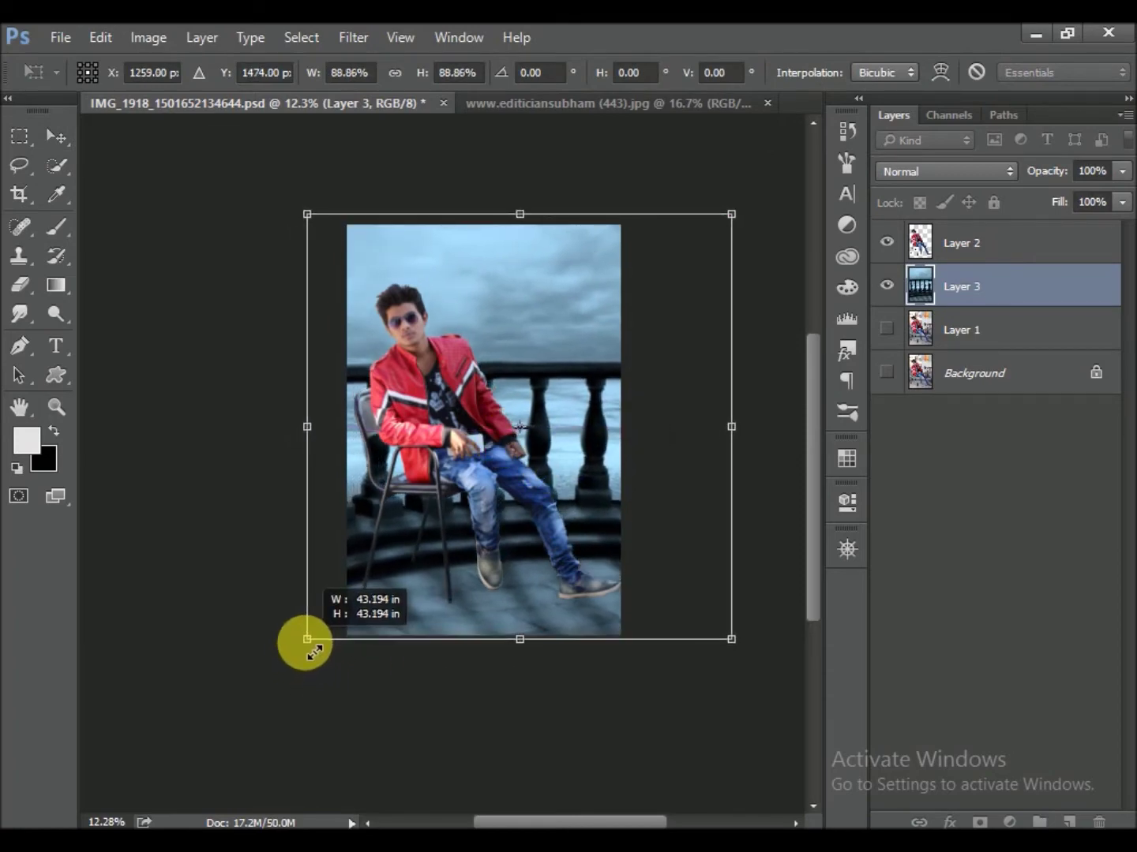
left_click_drag(730, 214, 721, 225)
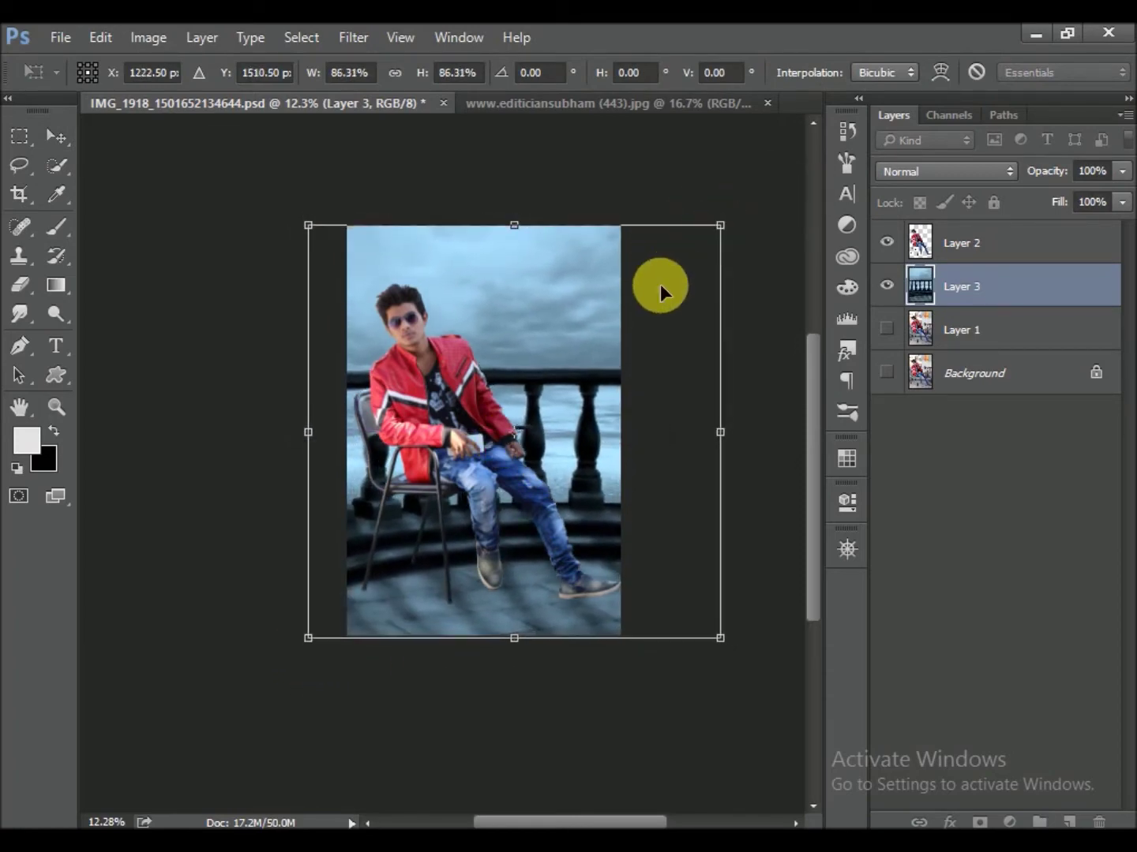
key("Return")
left_click_drag(573, 429, 570, 445)
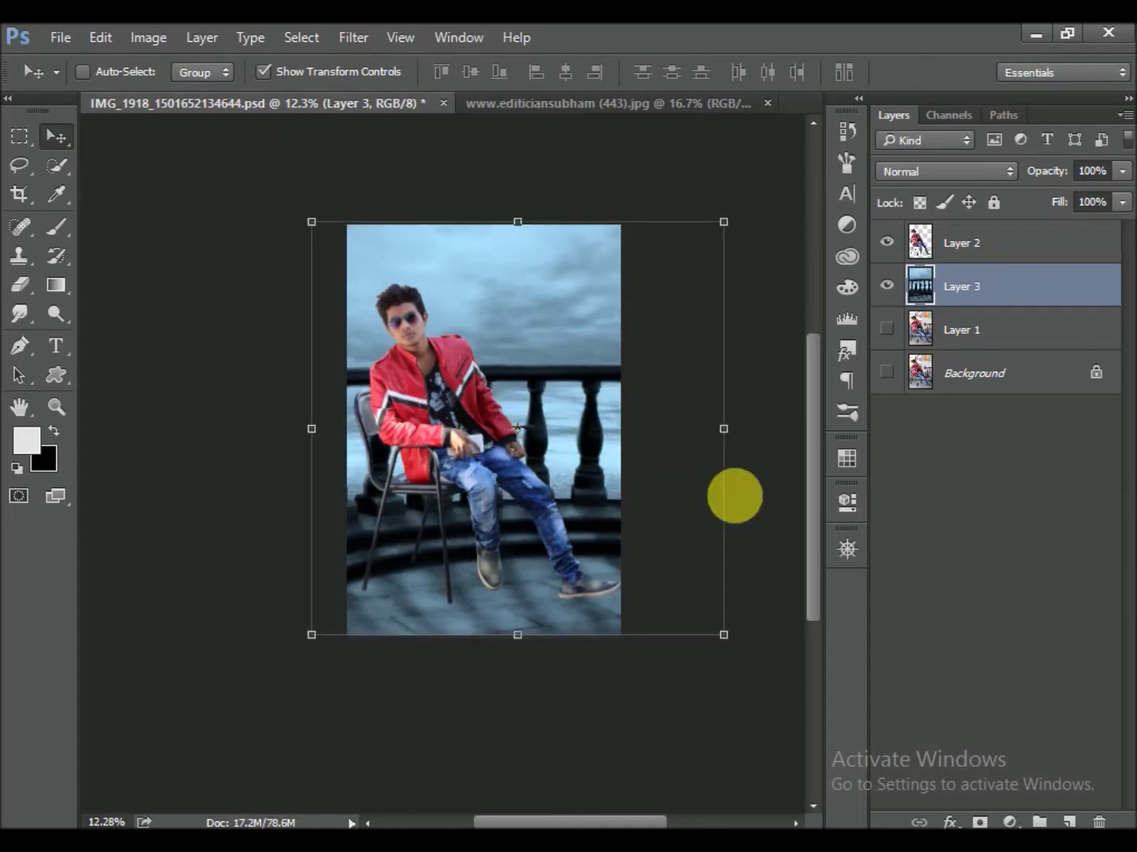
left_click(932, 380)
Save the composite and start duplicating the cut-out man's layer
scroll(466, 483, "up", 3)
scroll(465, 481, "up", 2)
scroll(466, 480, "down", 1)
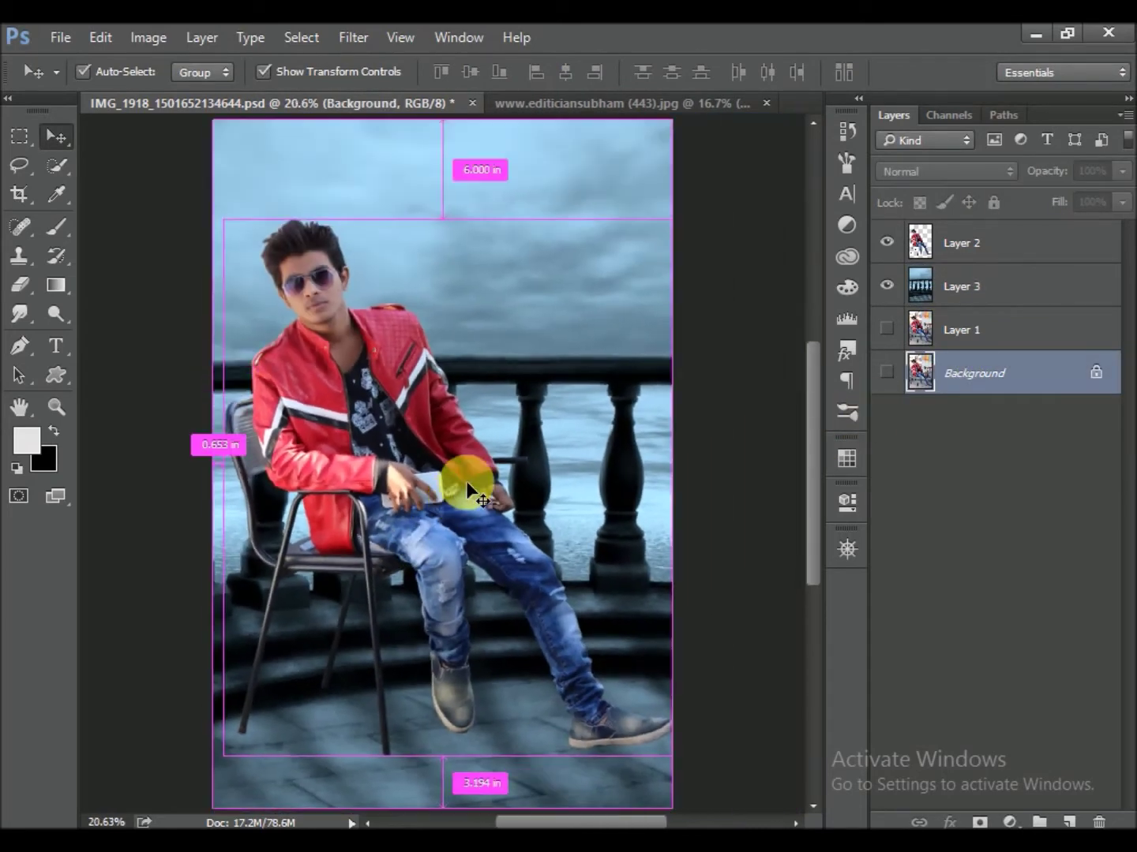
key("ctrl+s")
left_click(987, 295)
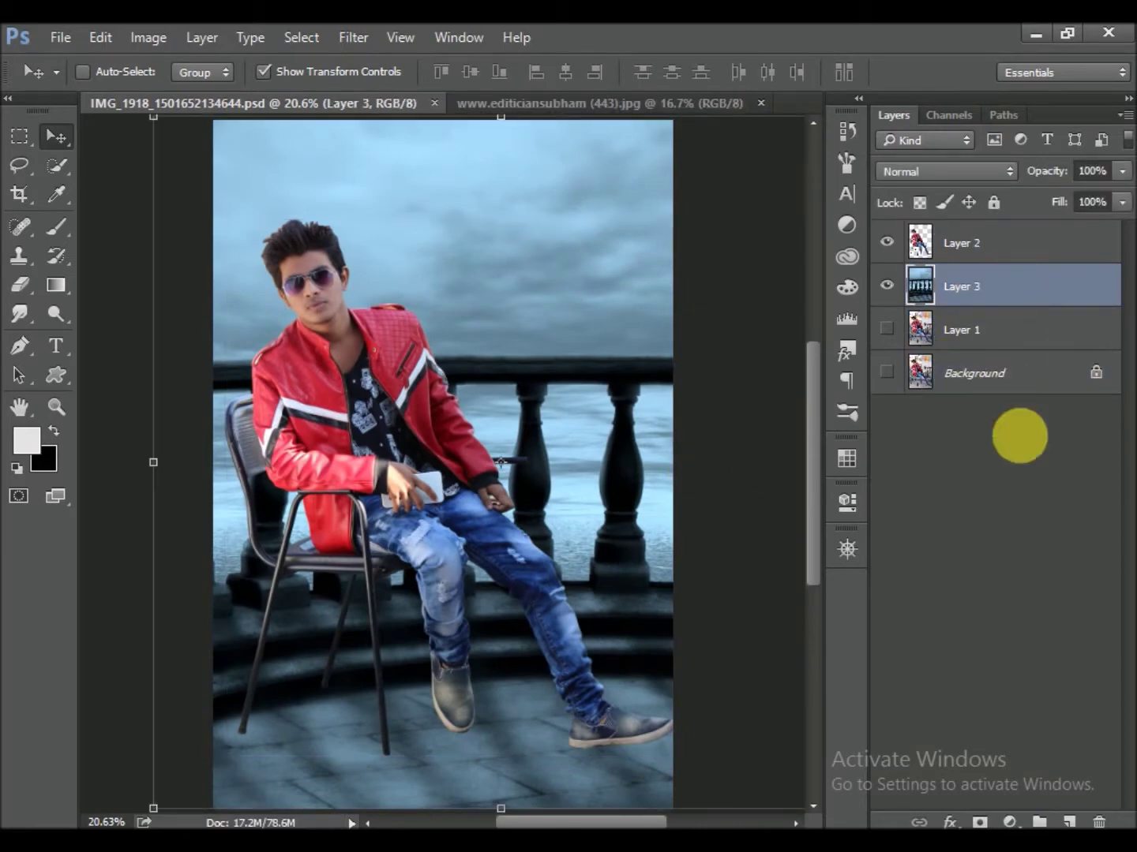
left_click(969, 257)
left_click_drag(970, 257, 1070, 821)
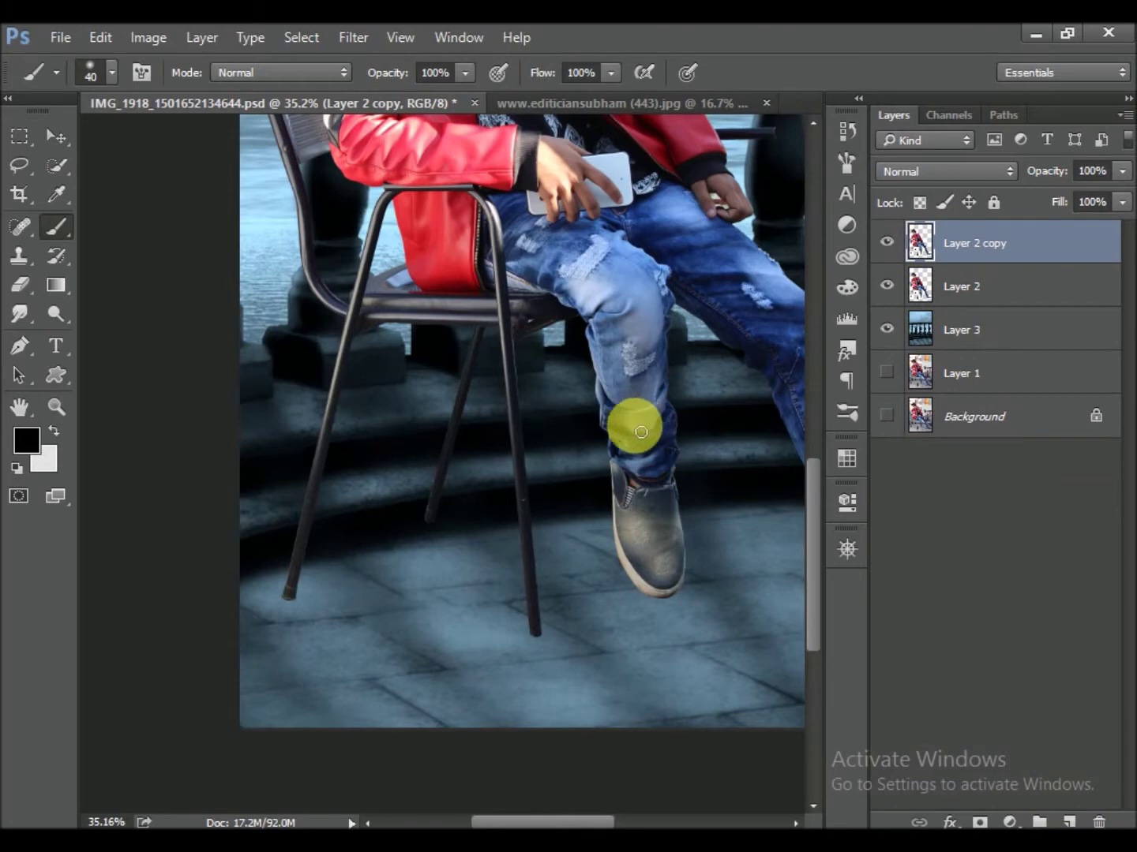
Create Layer 2 copy, a duplicate of the man's layer
left_click_drag(617, 345, 568, 380)
scroll(568, 379, "down", 2)
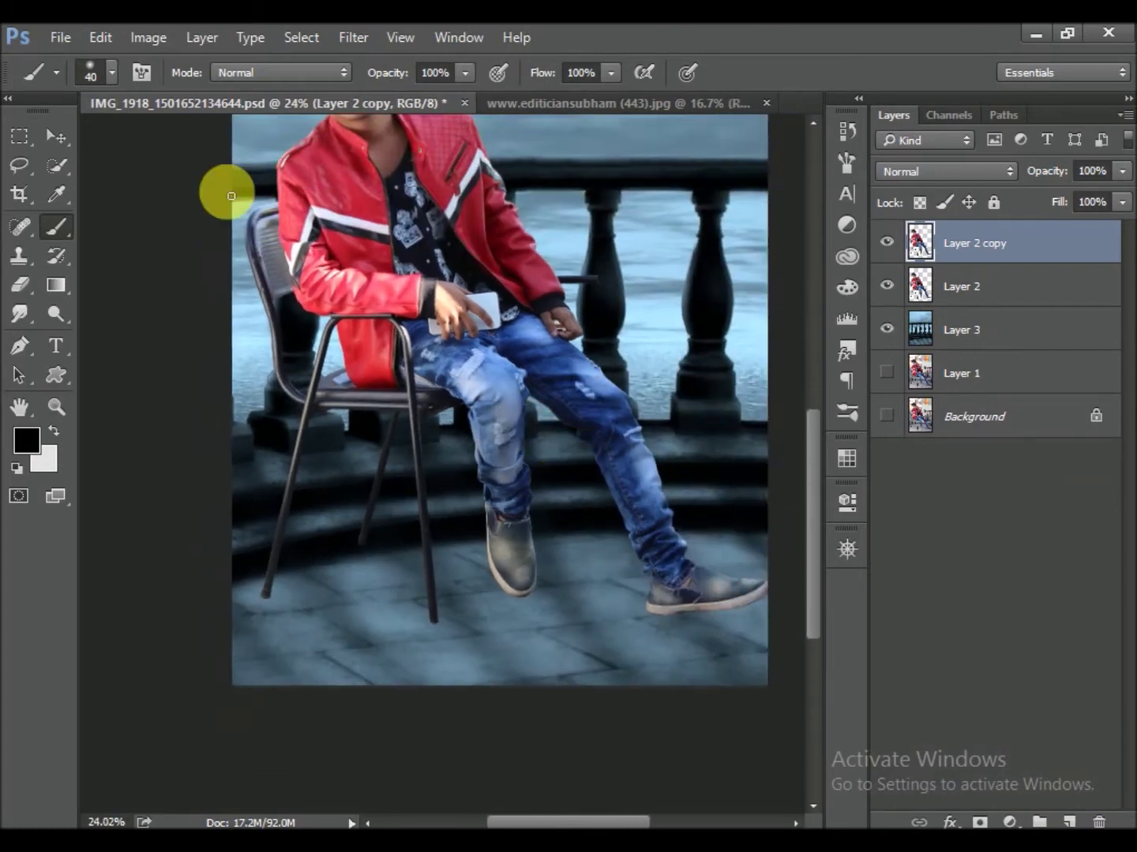
left_click(108, 44)
left_click(161, 72)
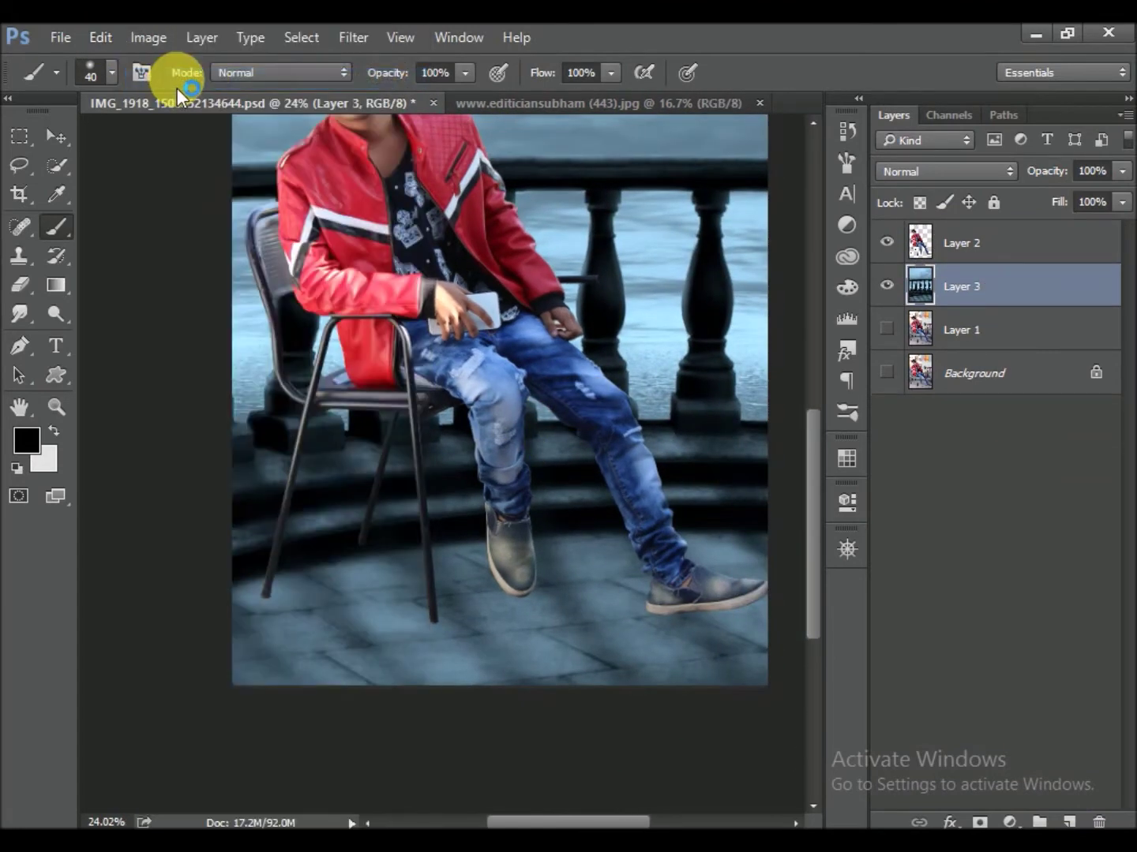
key("ctrl+z")
Turn Layer 2 copy into a solid black silhouette using Levels with output white at 0
left_click(109, 37)
left_click(148, 37)
mouse_move(182, 93)
left_click(465, 116)
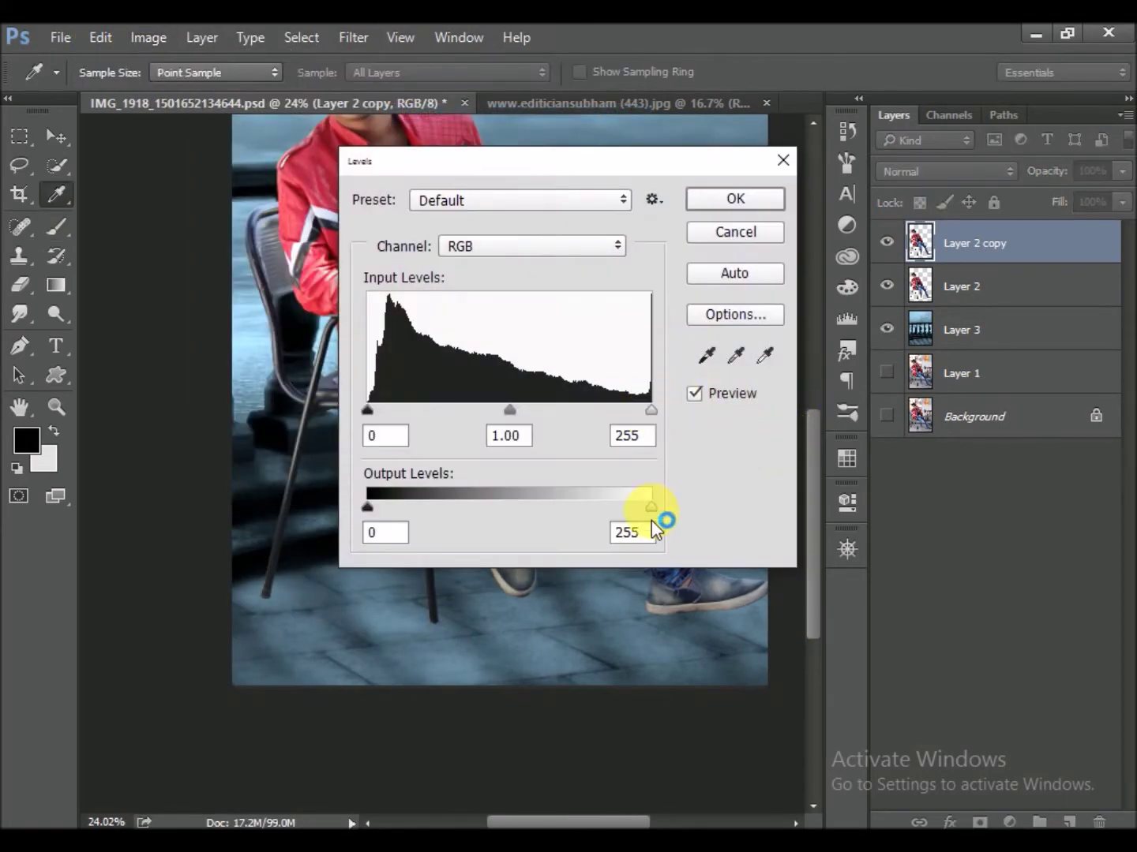
left_click_drag(651, 508, 228, 501)
left_click(735, 199)
key("b")
Move the silhouette layer directly beneath the original man's layer
scroll(661, 266, "down", 2)
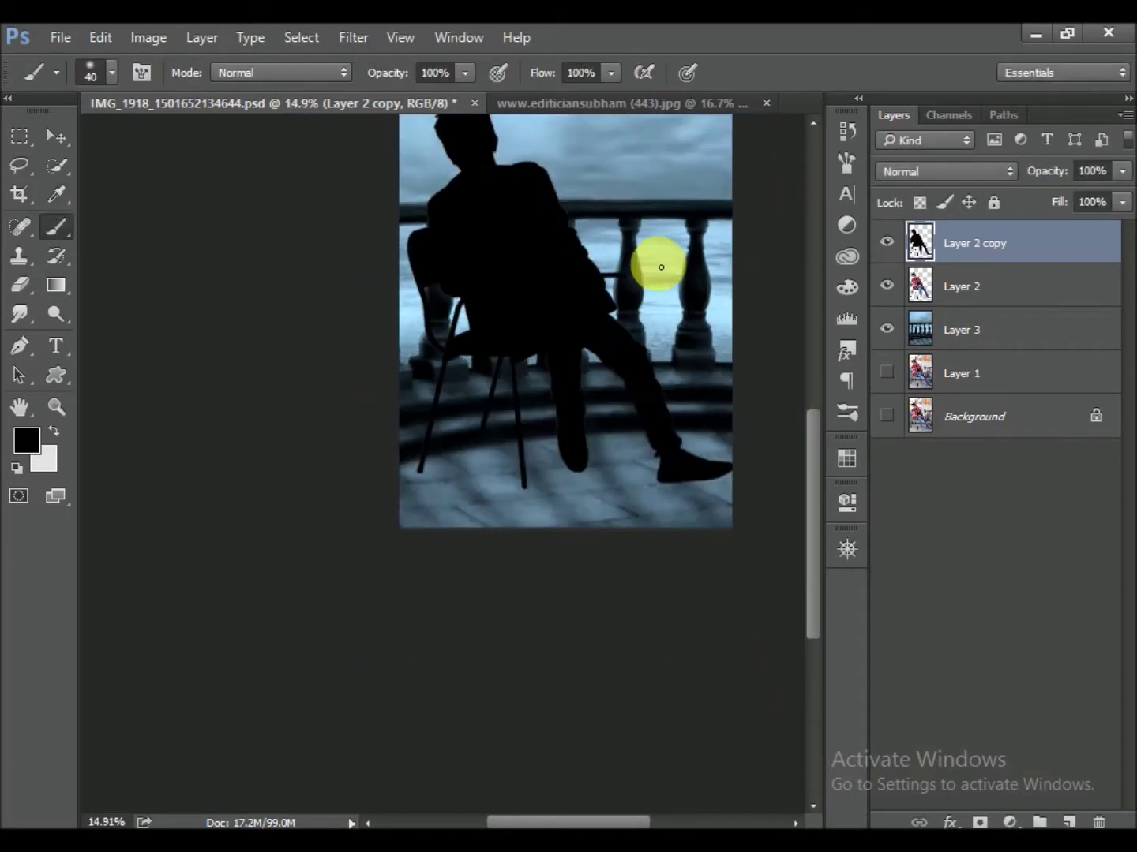
scroll(661, 266, "down", 2)
left_click_drag(990, 246, 971, 307)
scroll(613, 294, "up", 1)
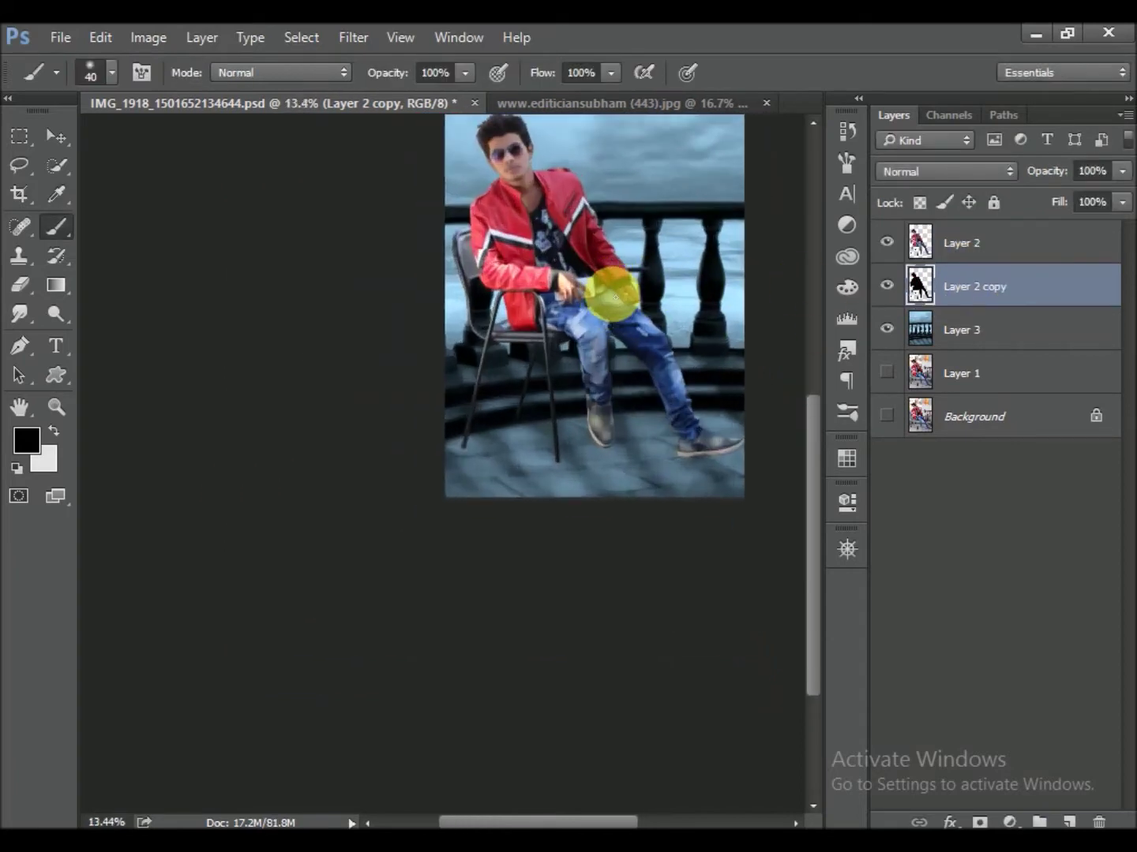
scroll(612, 293, "up", 4)
scroll(418, 177, "down", 1)
scroll(418, 176, "down", 1)
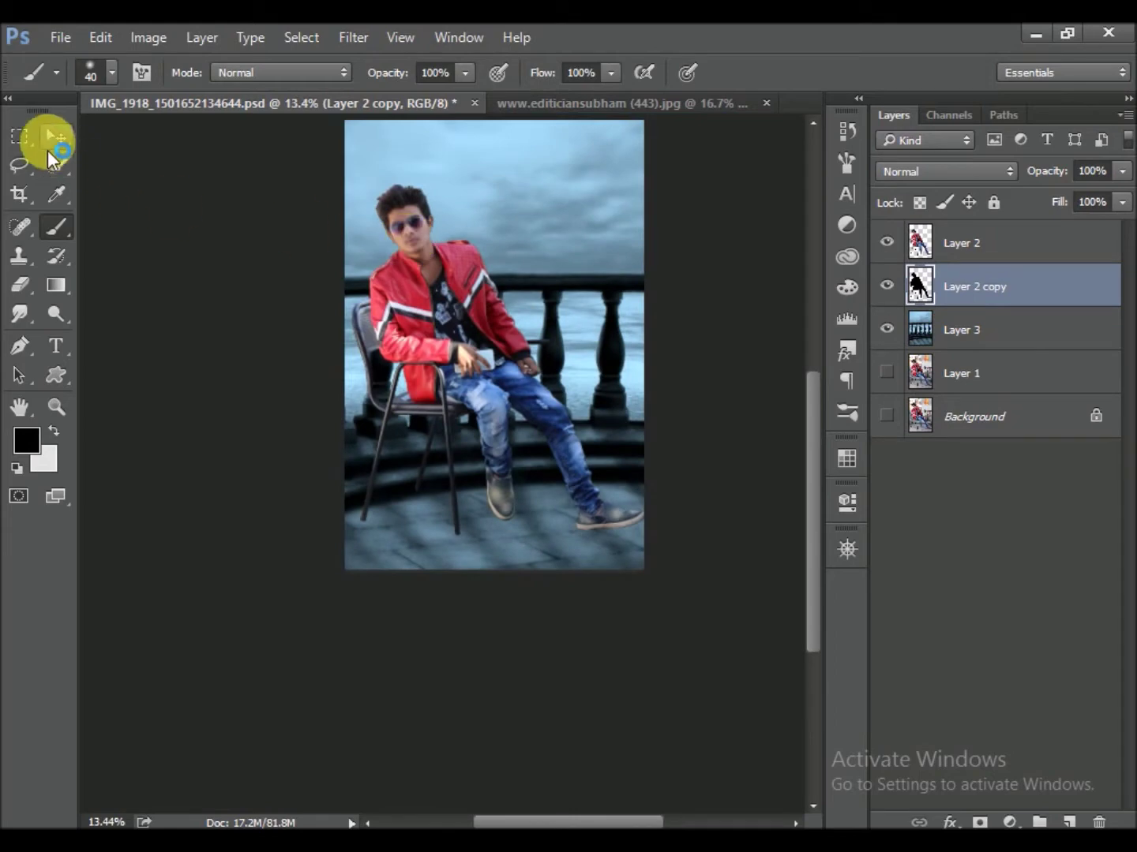
left_click(52, 141)
Flip the silhouette vertically and move it down below the man's feet
left_click_drag(507, 187, 498, 658)
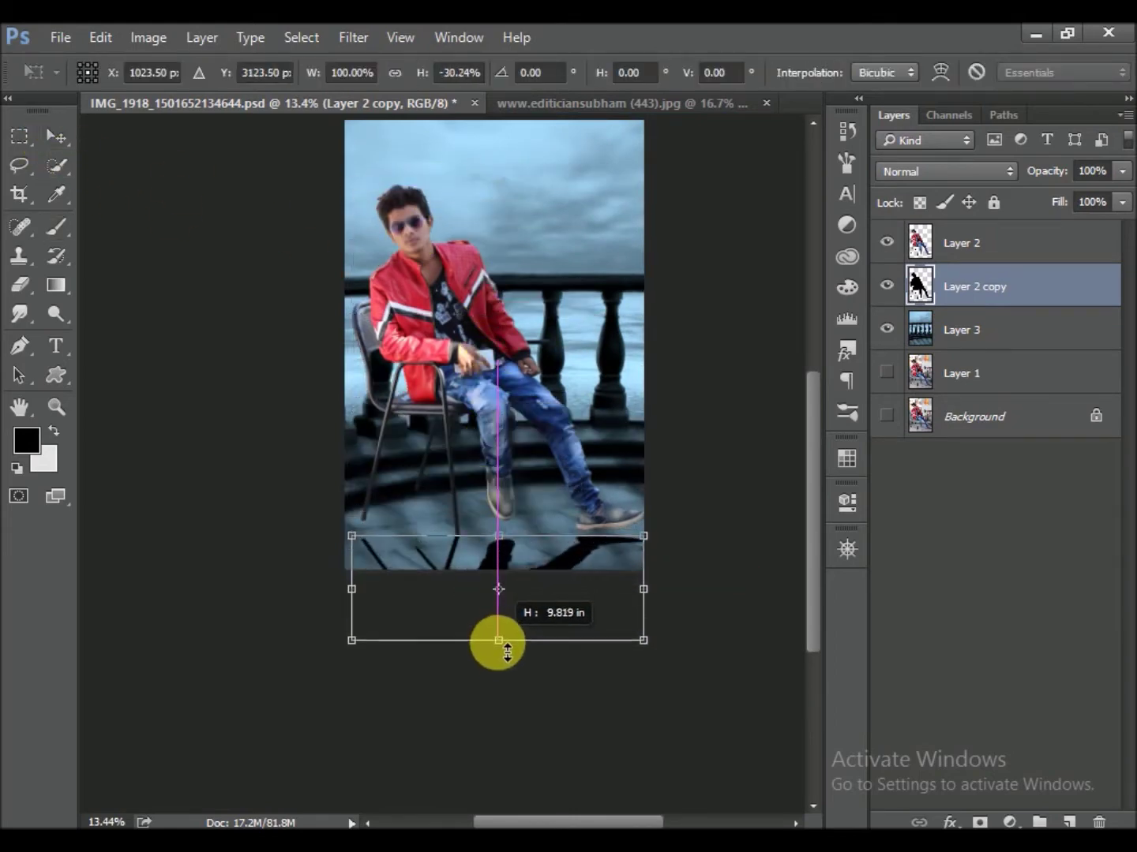
scroll(474, 568, "up", 2)
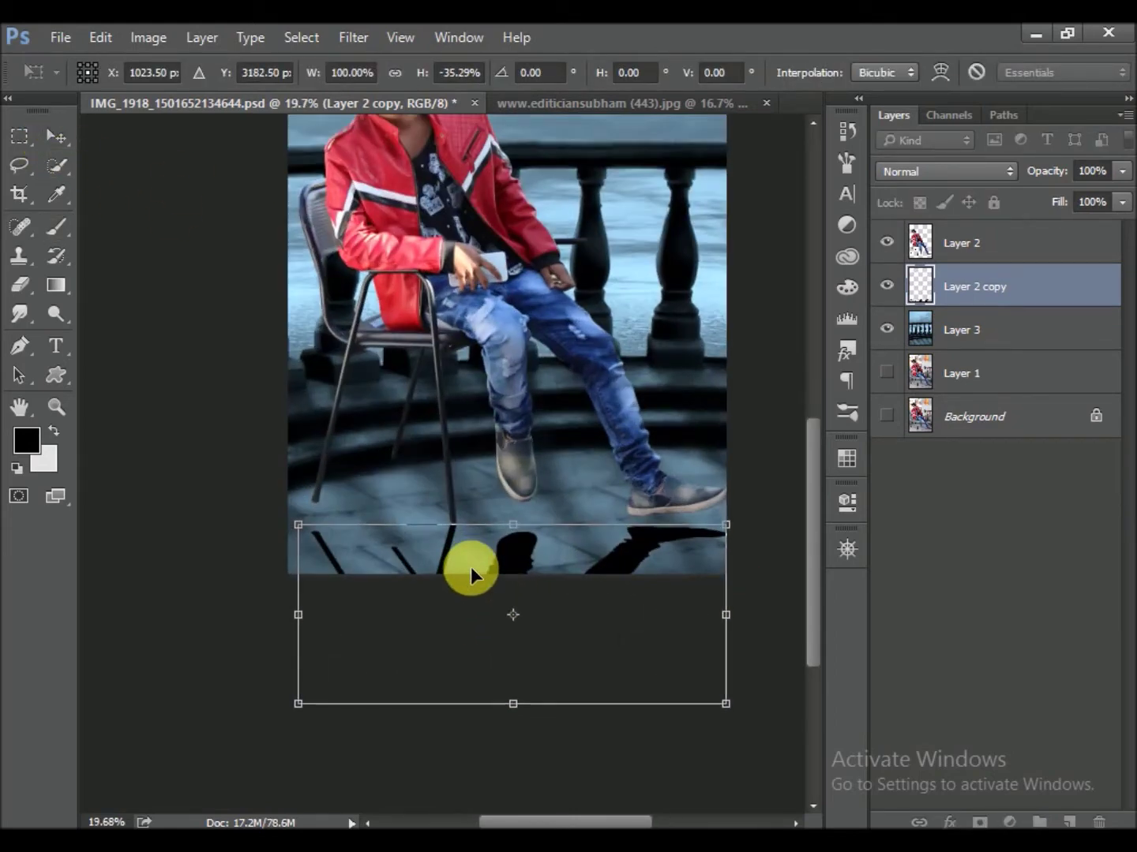
key("Return")
key("ctrl+z")
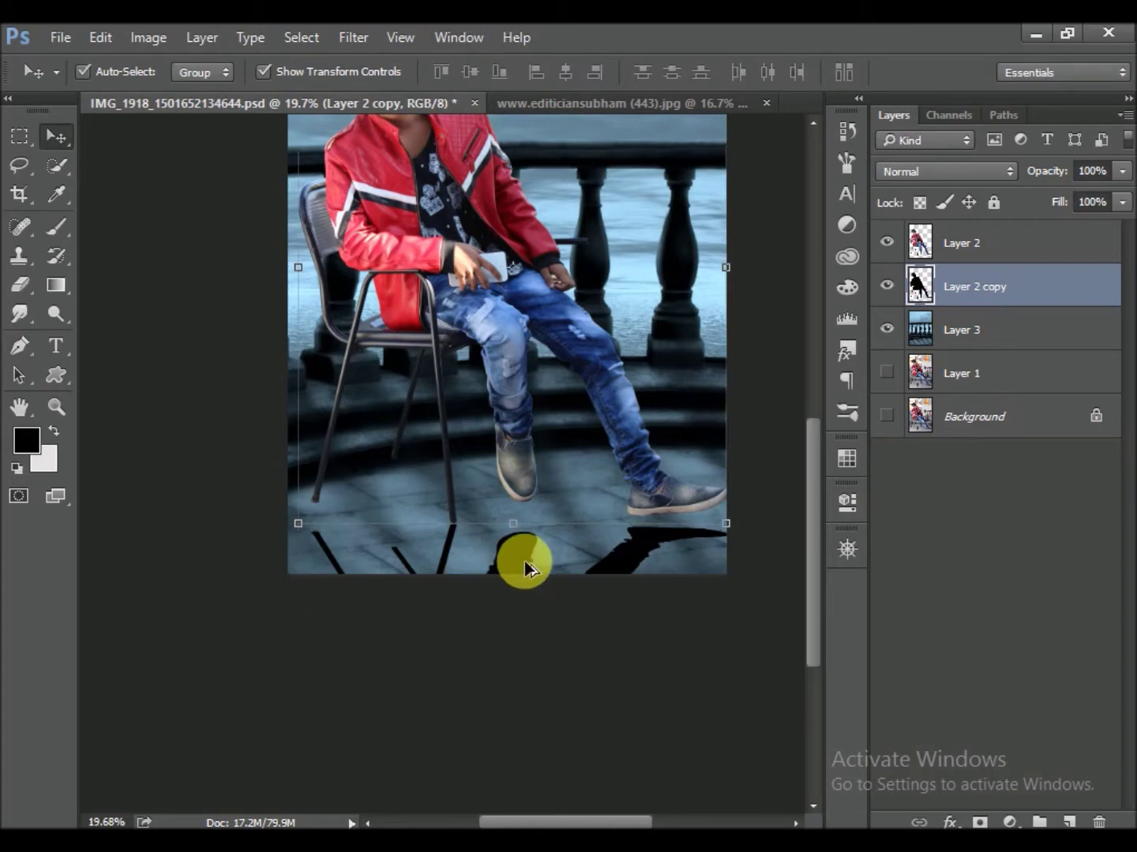
key("ctrl+t")
right_click(598, 322)
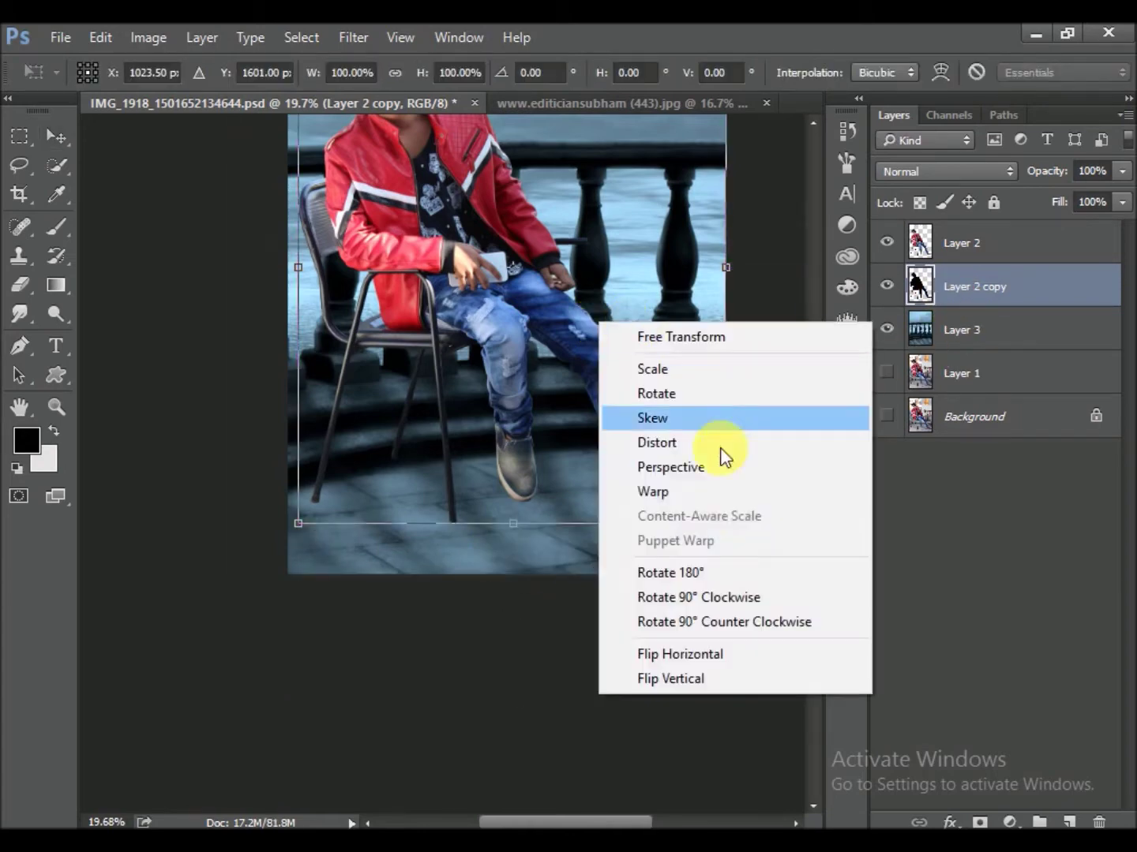
left_click(701, 679)
left_click_drag(594, 308, 584, 792)
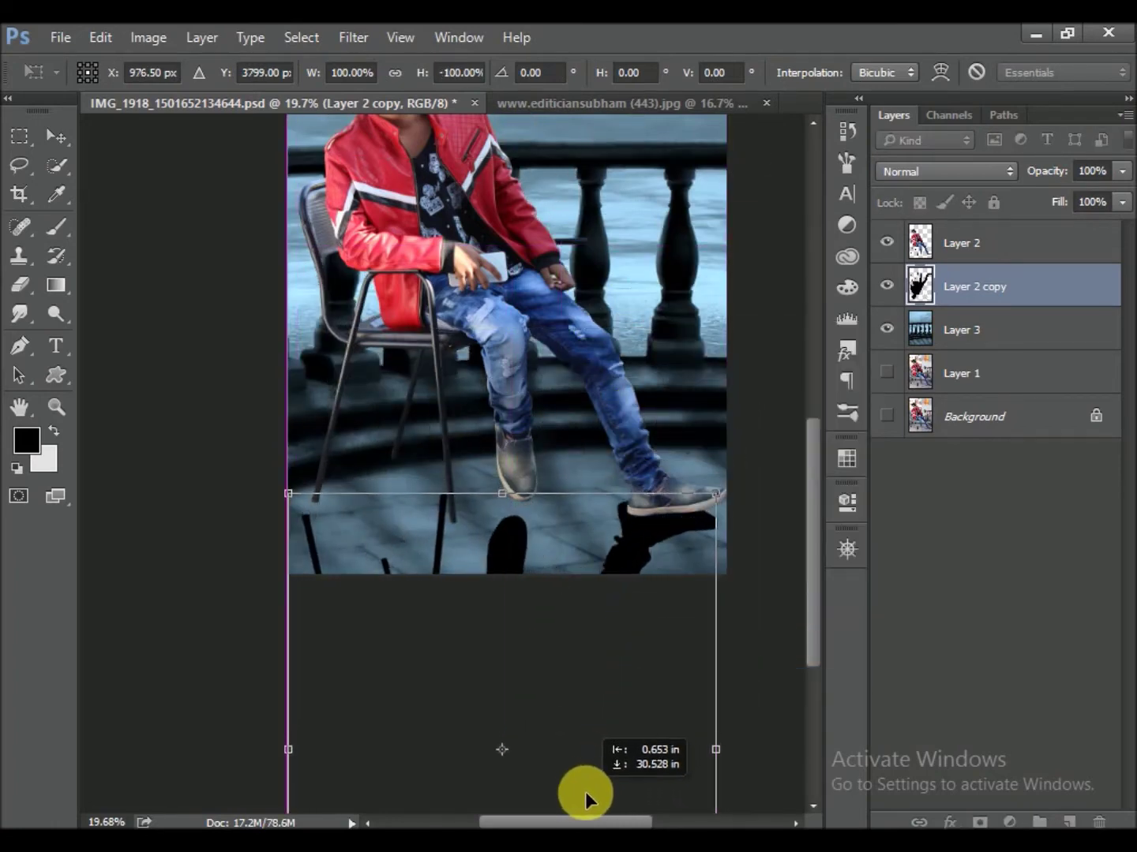
double_click(521, 650)
Align the flipped shadow under the shoes and chair legs, then save
scroll(418, 561, "up", 2)
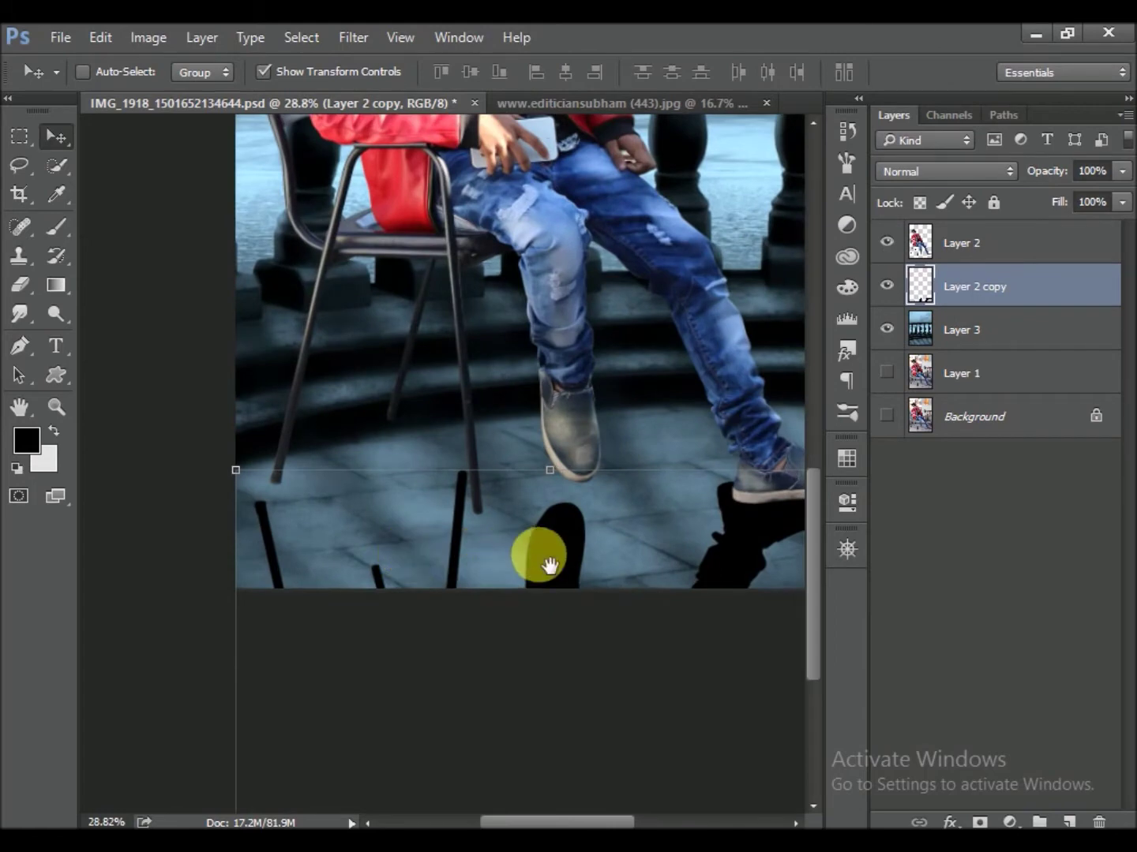
mouse_move(506, 539)
left_mouse_down()
mouse_move(481, 544)
mouse_move(500, 493)
left_mouse_up()
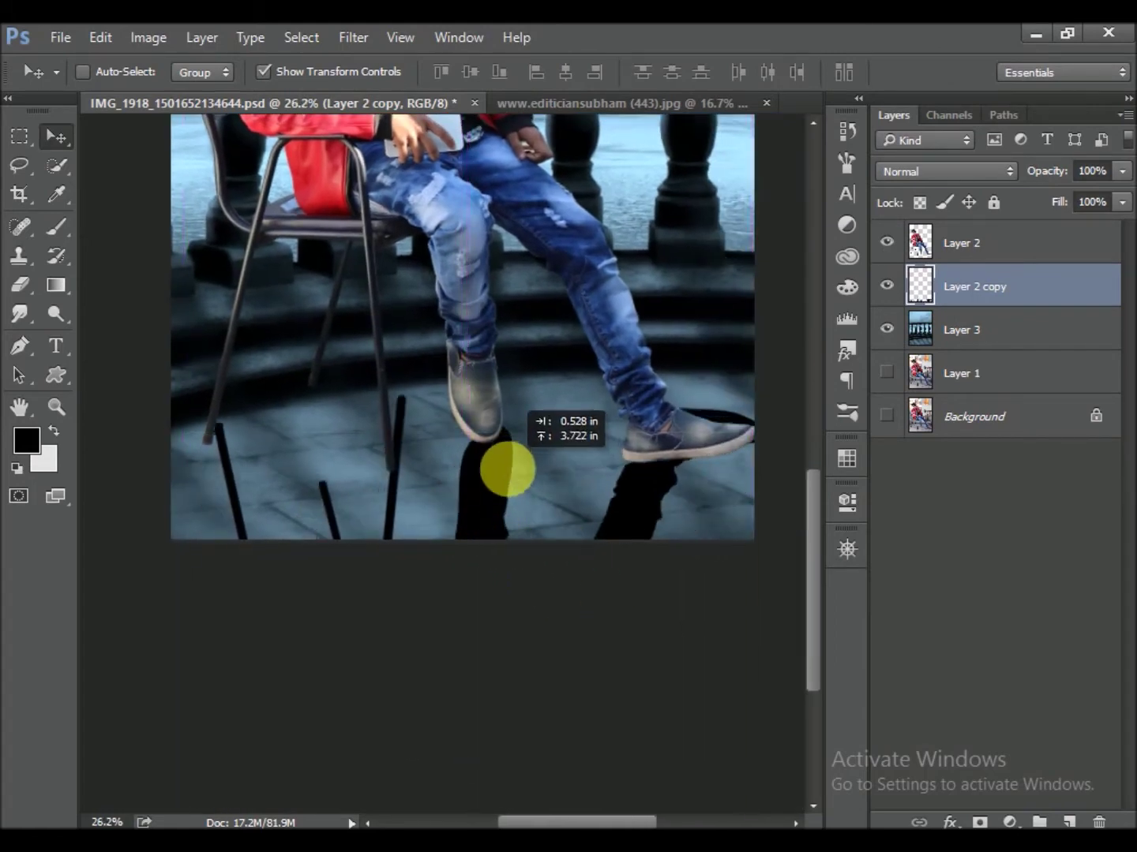
left_click_drag(500, 493, 511, 486)
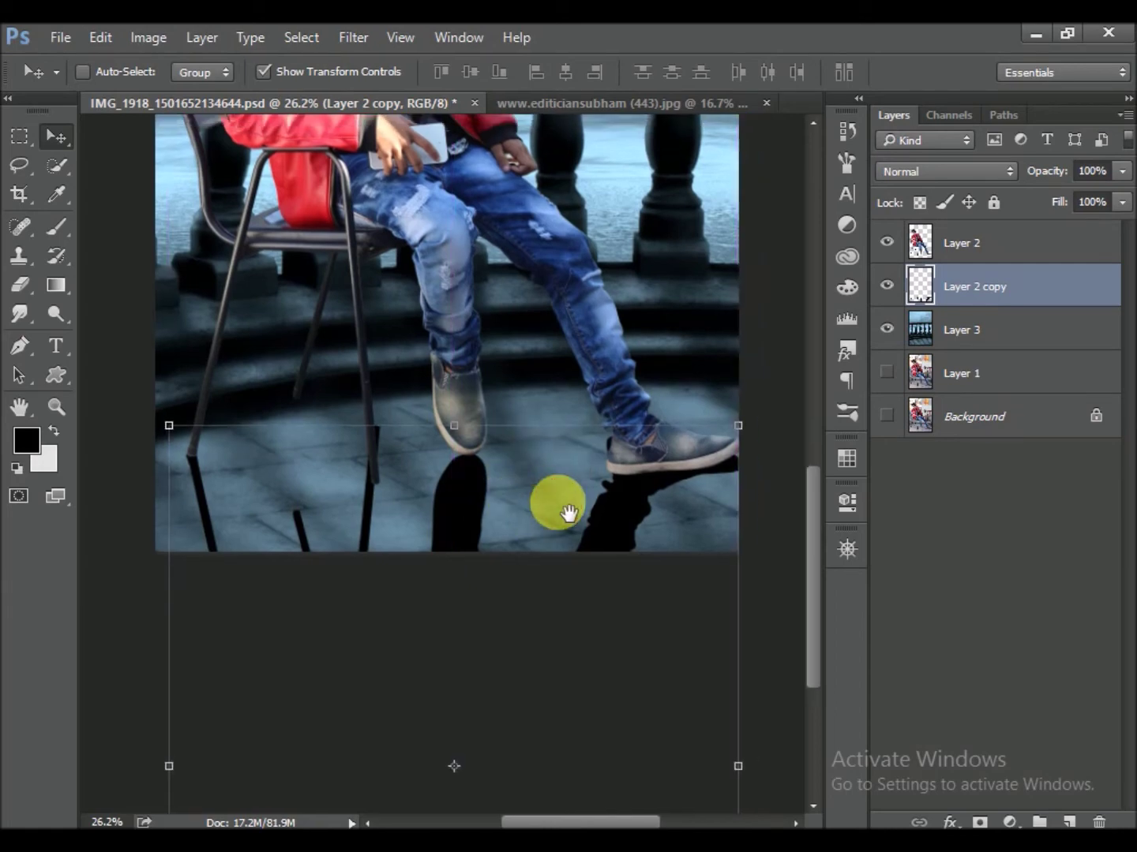
key("ctrl+s")
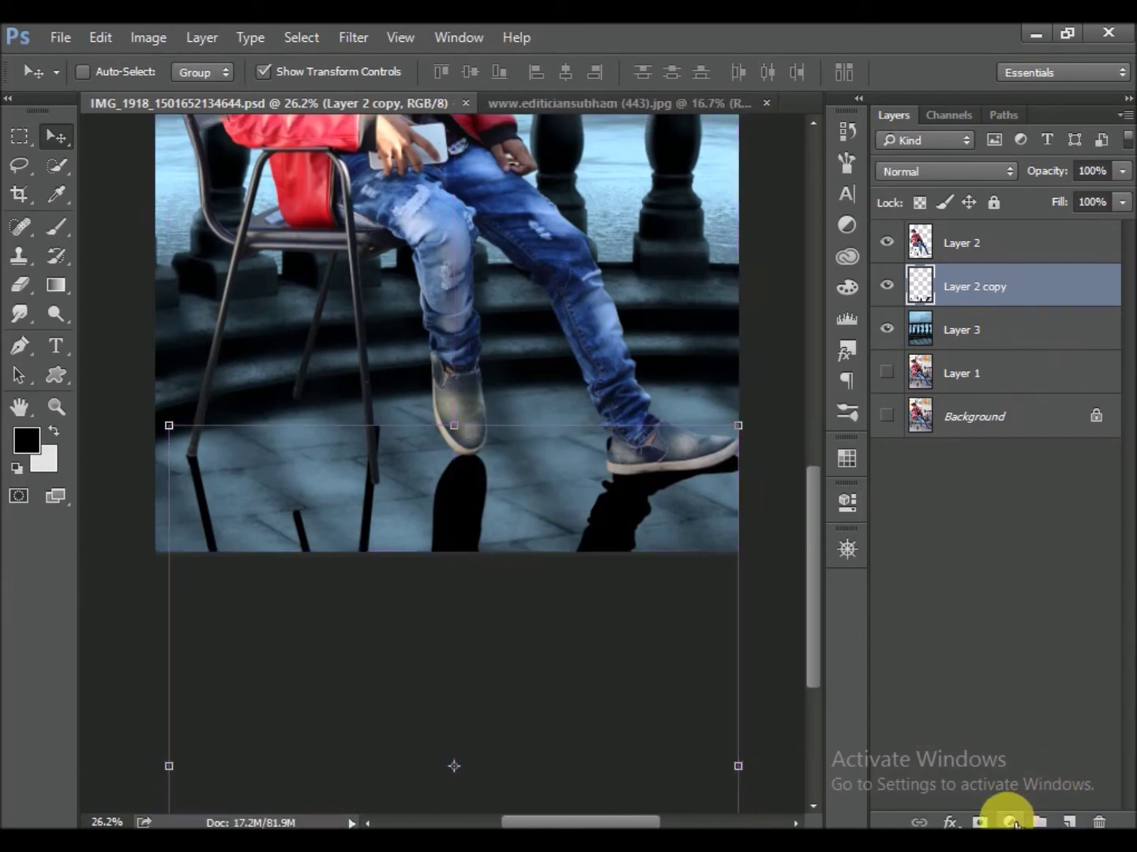
Add a layer mask to the shadow layer and paint black to hide part of it
left_click(980, 821)
left_click(63, 231)
key("x")
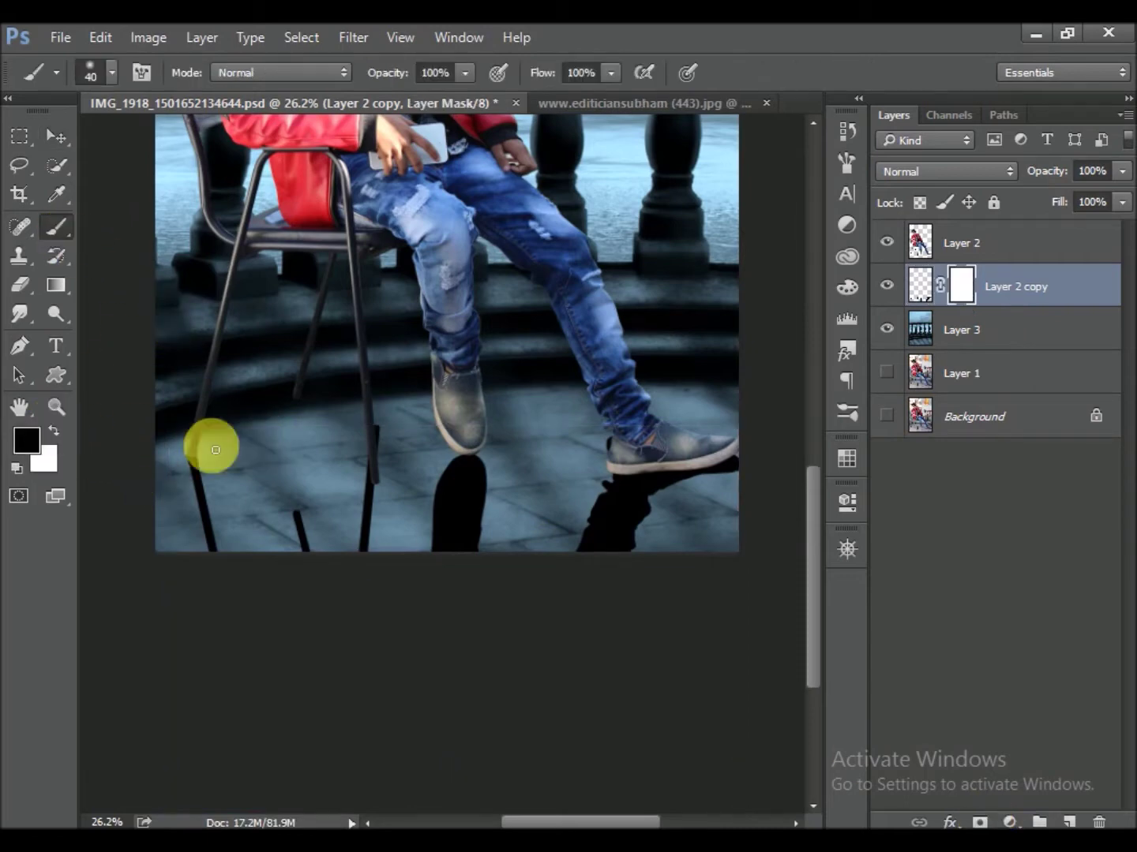
left_click(315, 536)
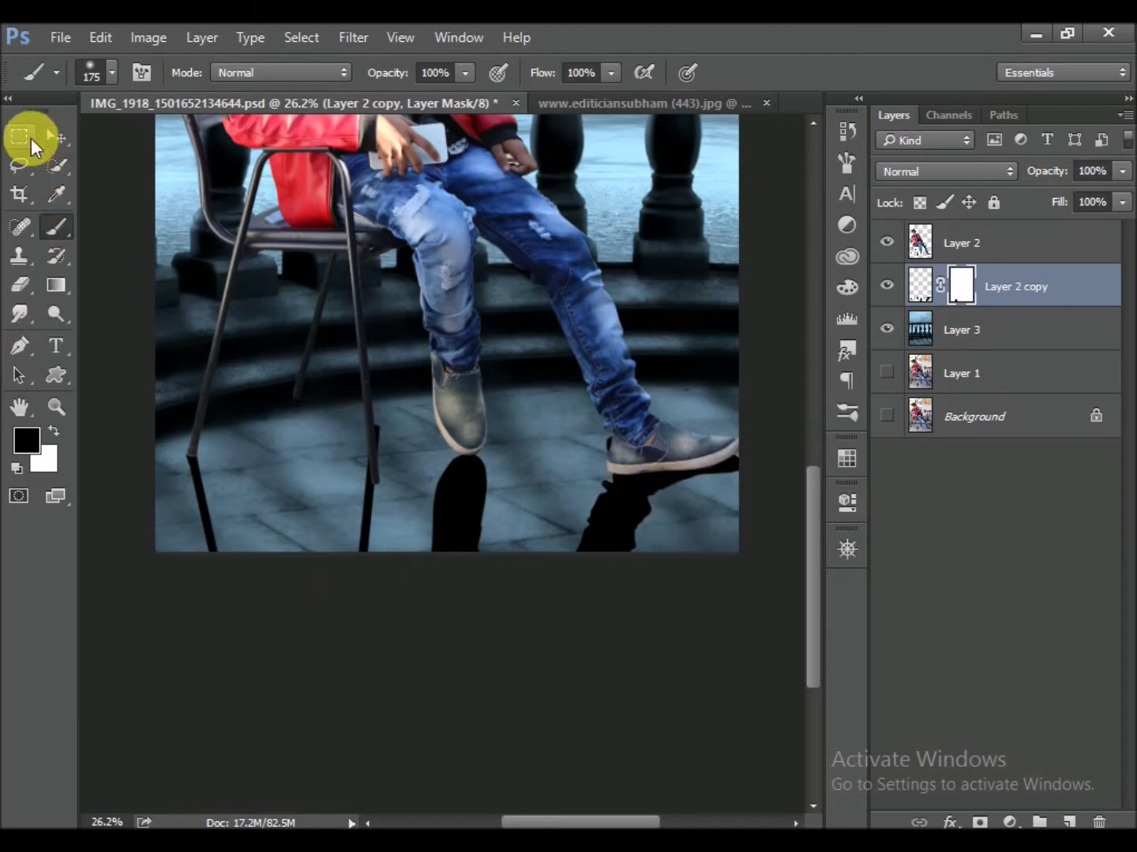
Move the selected right-shoe shadow area down, deselect and save
left_click(18, 135)
left_click_drag(548, 410, 801, 597)
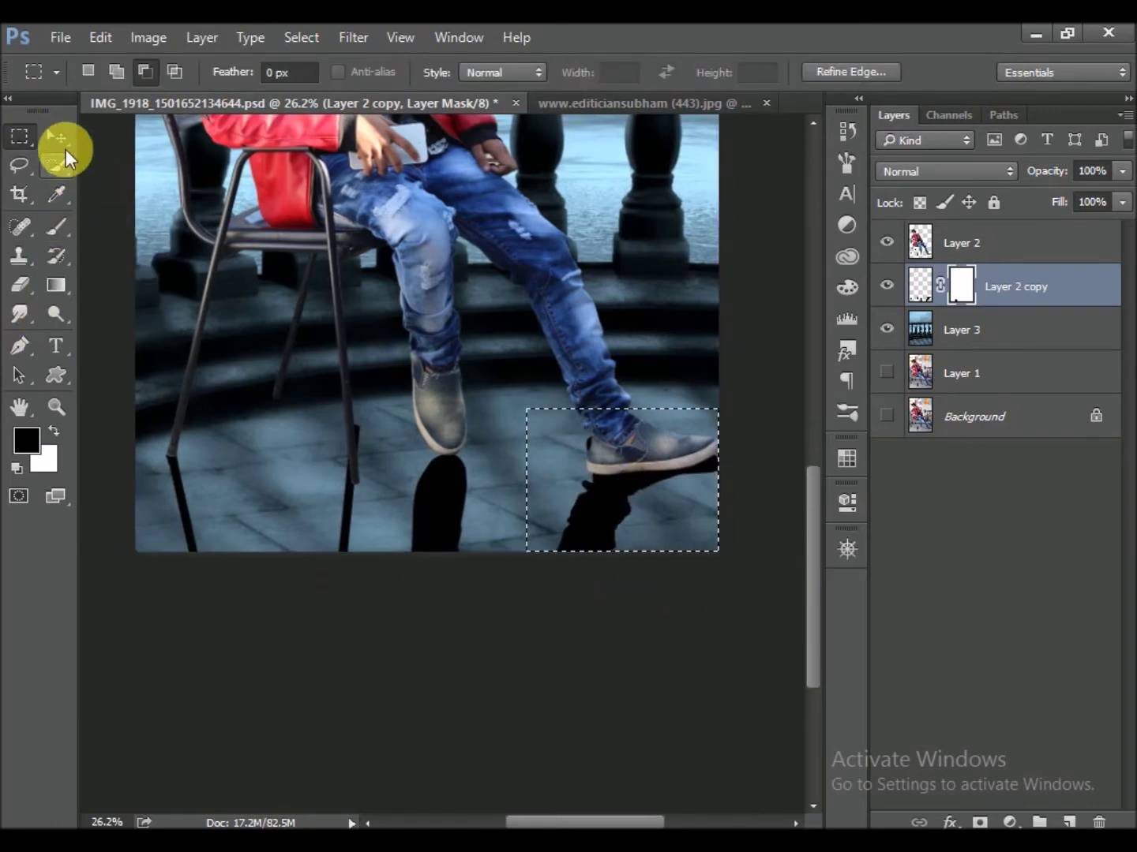
left_click(56, 135)
mouse_move(655, 504)
left_mouse_down()
mouse_move(663, 529)
mouse_move(649, 520)
mouse_move(649, 550)
mouse_move(650, 528)
left_mouse_up()
left_click(920, 287)
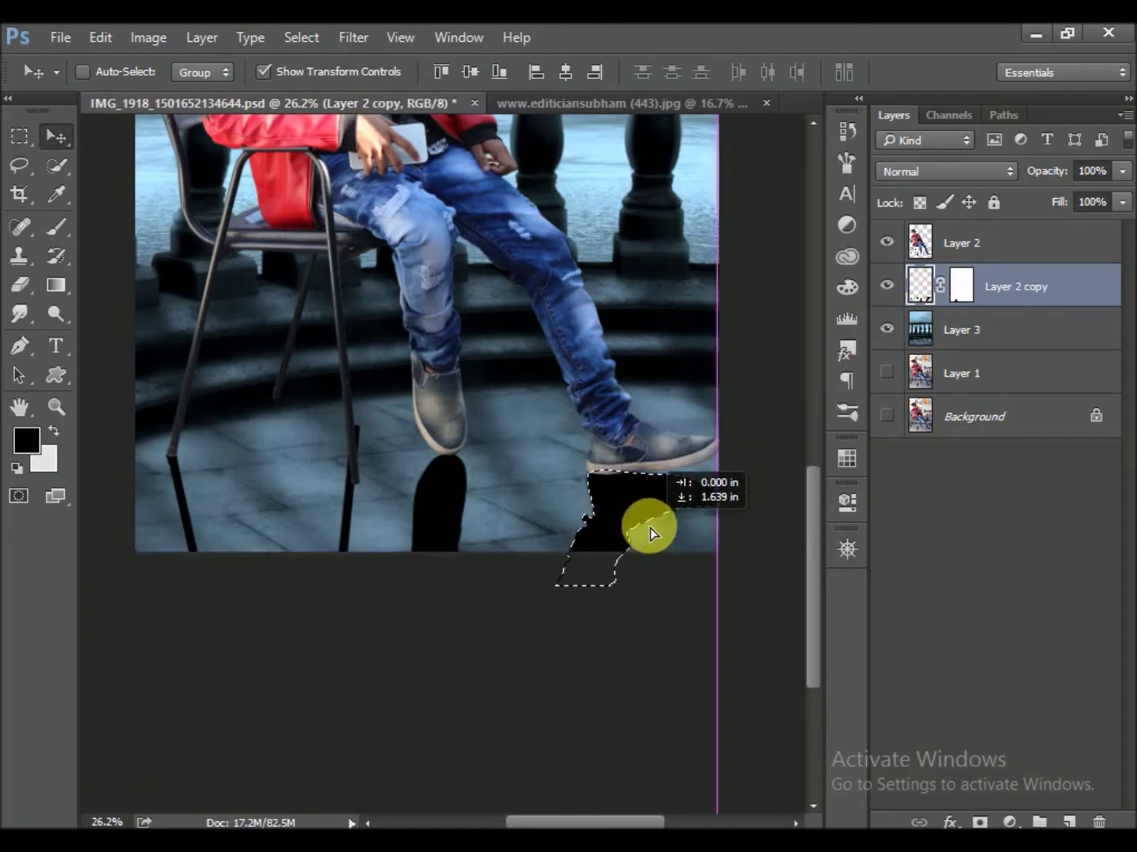
scroll(649, 515, "up", 3)
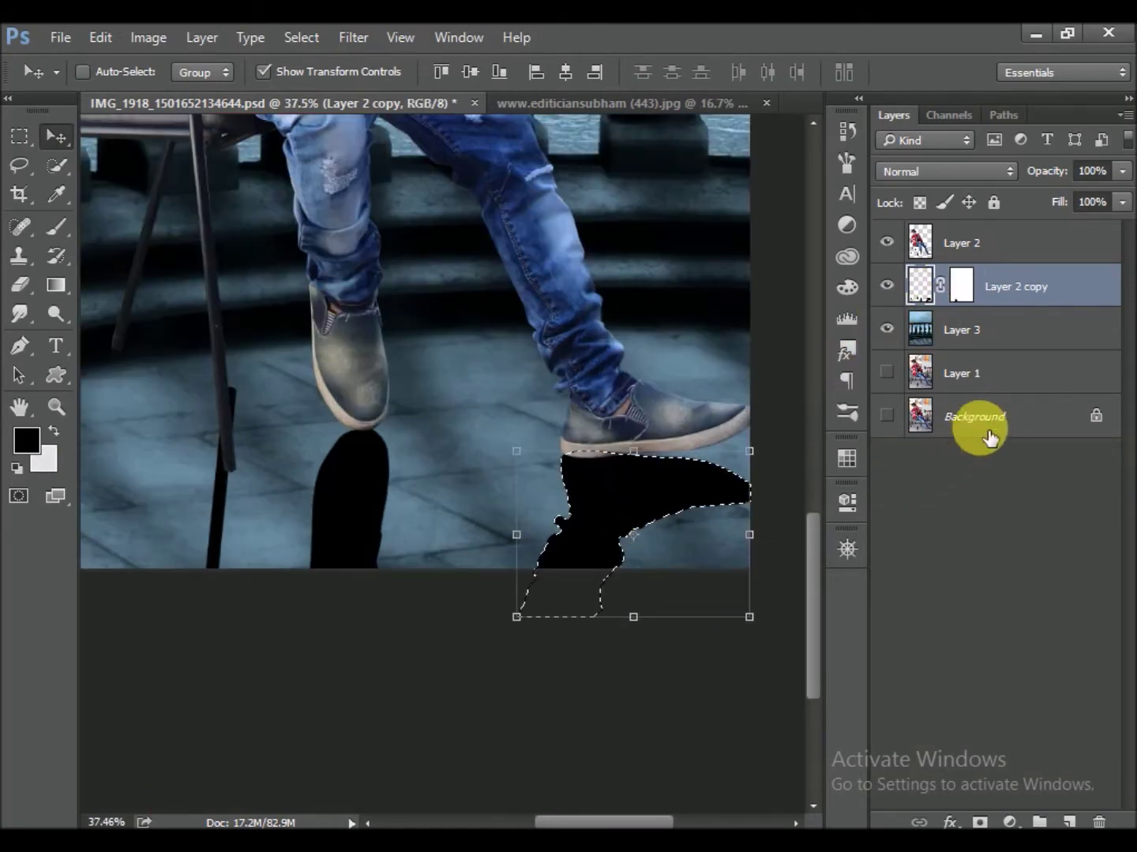
key("ctrl+d")
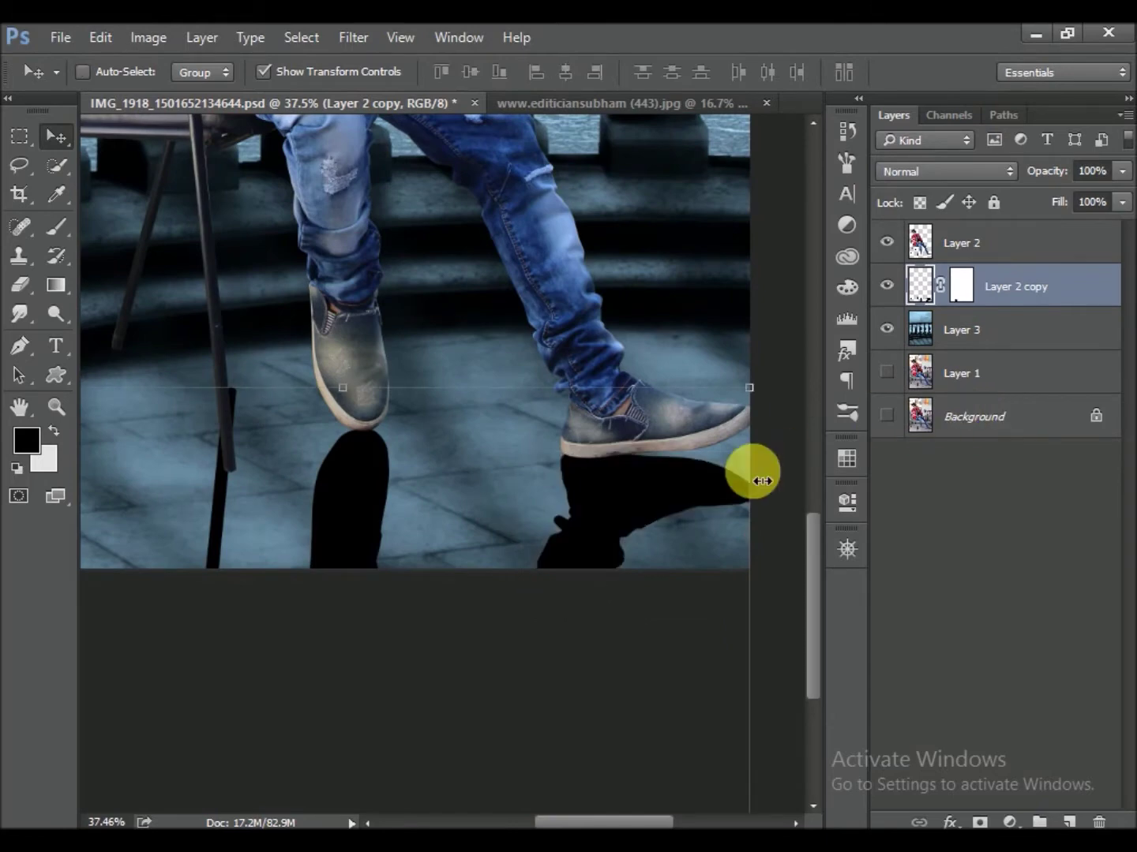
scroll(743, 481, "down", 1)
key("ctrl+s")
scroll(721, 486, "down", 1)
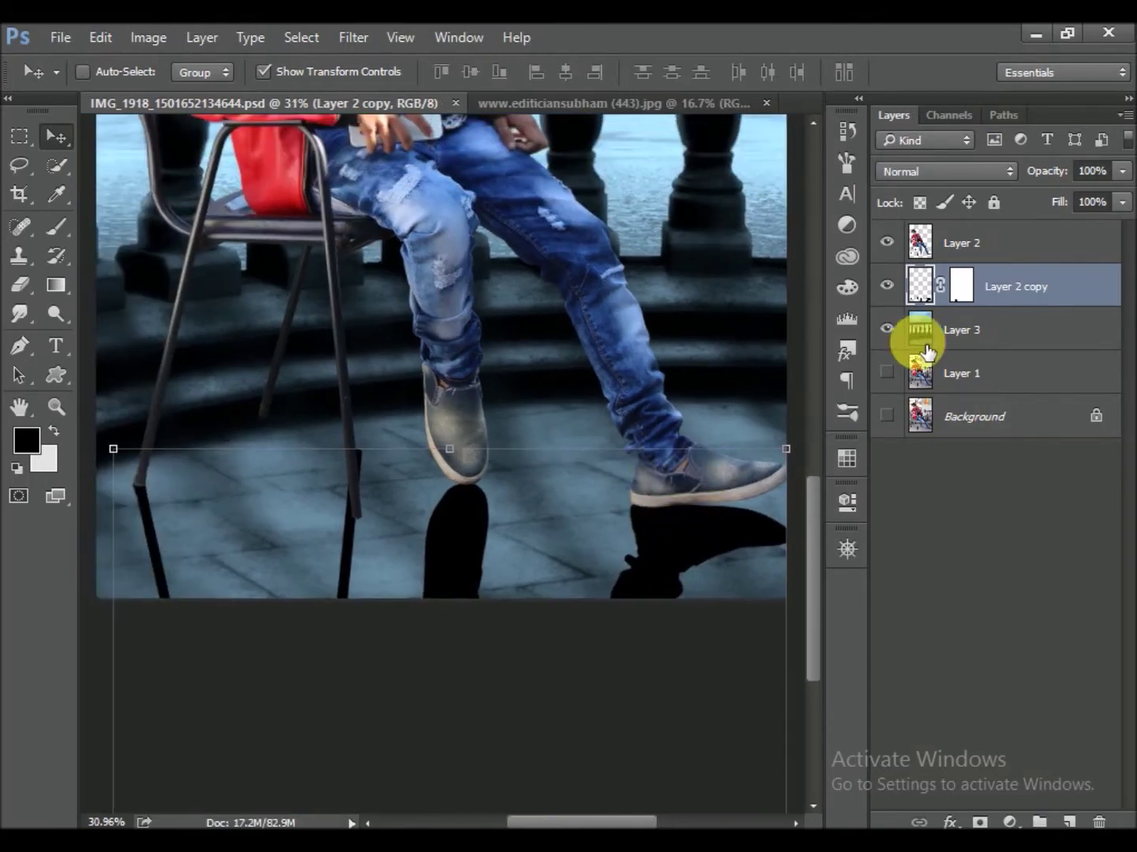
Step back in history to restore the hidden chair-leg reflection
left_click(993, 260)
scroll(579, 464, "down", 1)
scroll(665, 435, "left", 2)
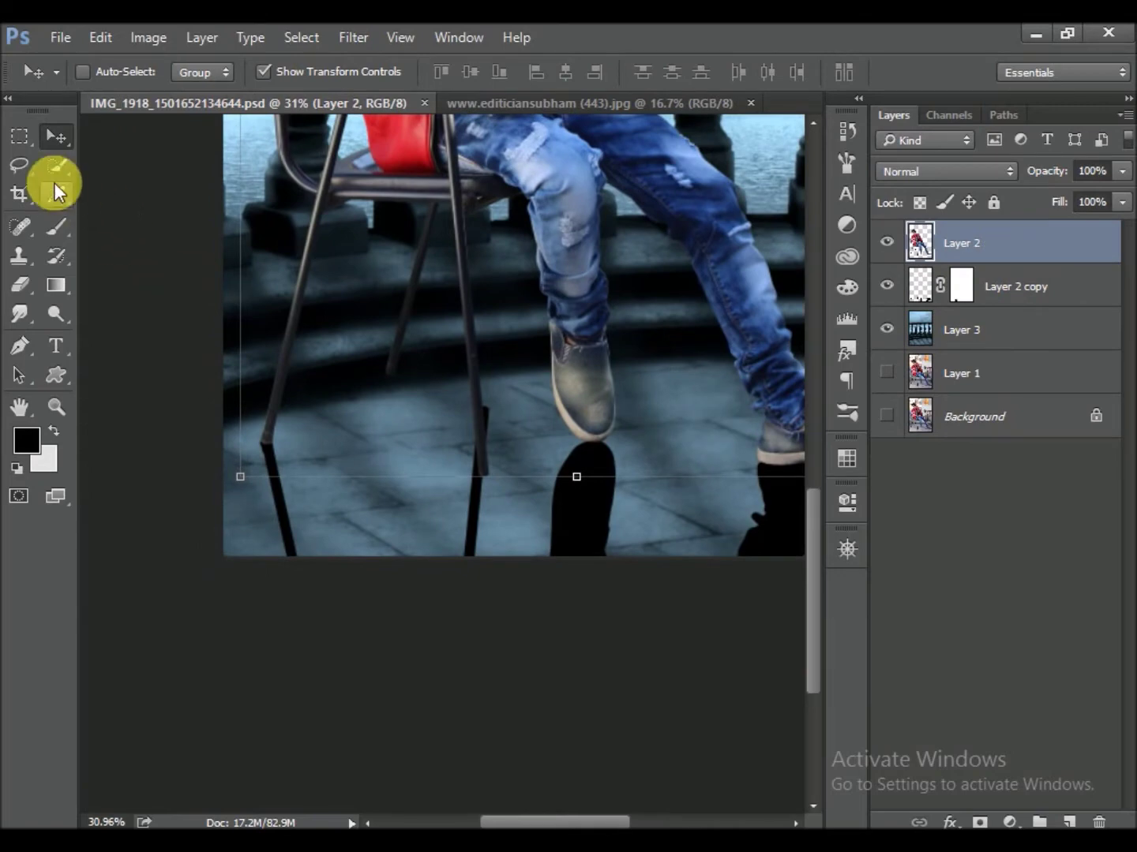
key("ctrl+alt+z")
key("ctrl+alt+z")
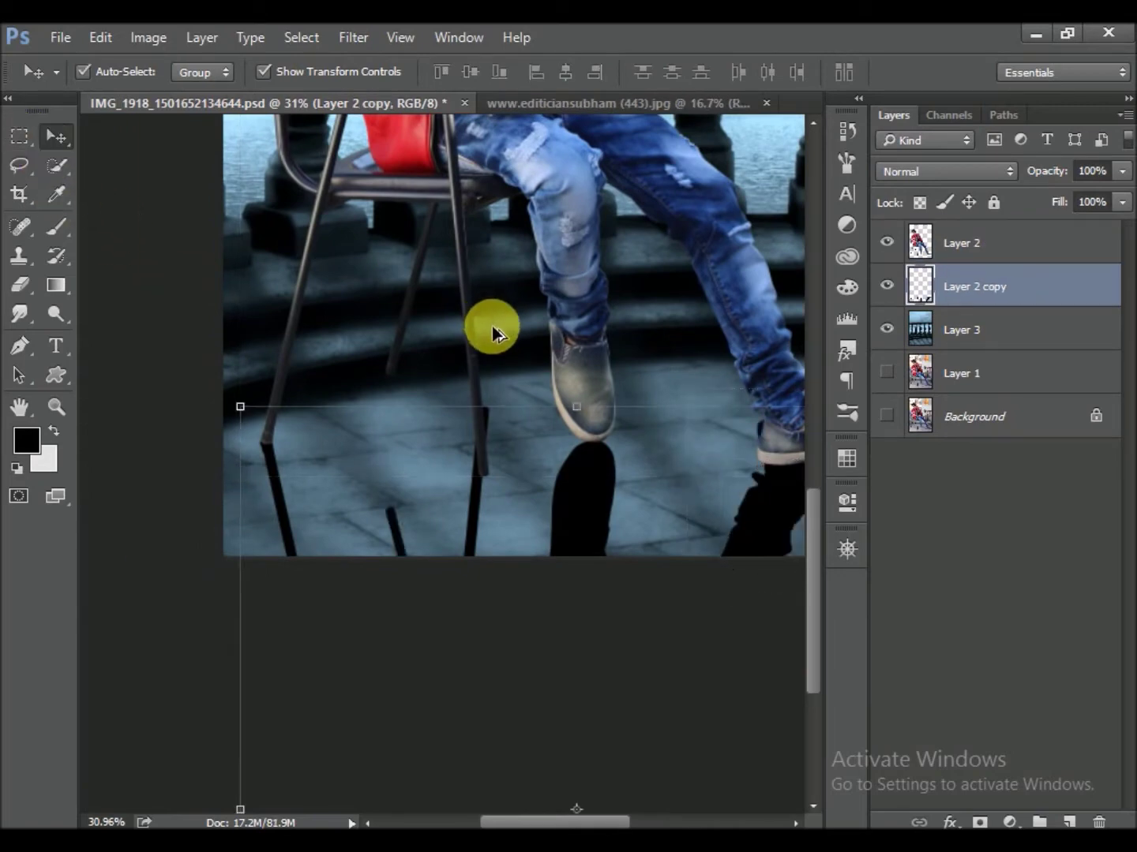
left_click_drag(594, 400, 503, 437)
Move the right shoe's reflection up to meet its sole, deselect and save
left_click(22, 137)
left_click_drag(561, 386, 756, 594)
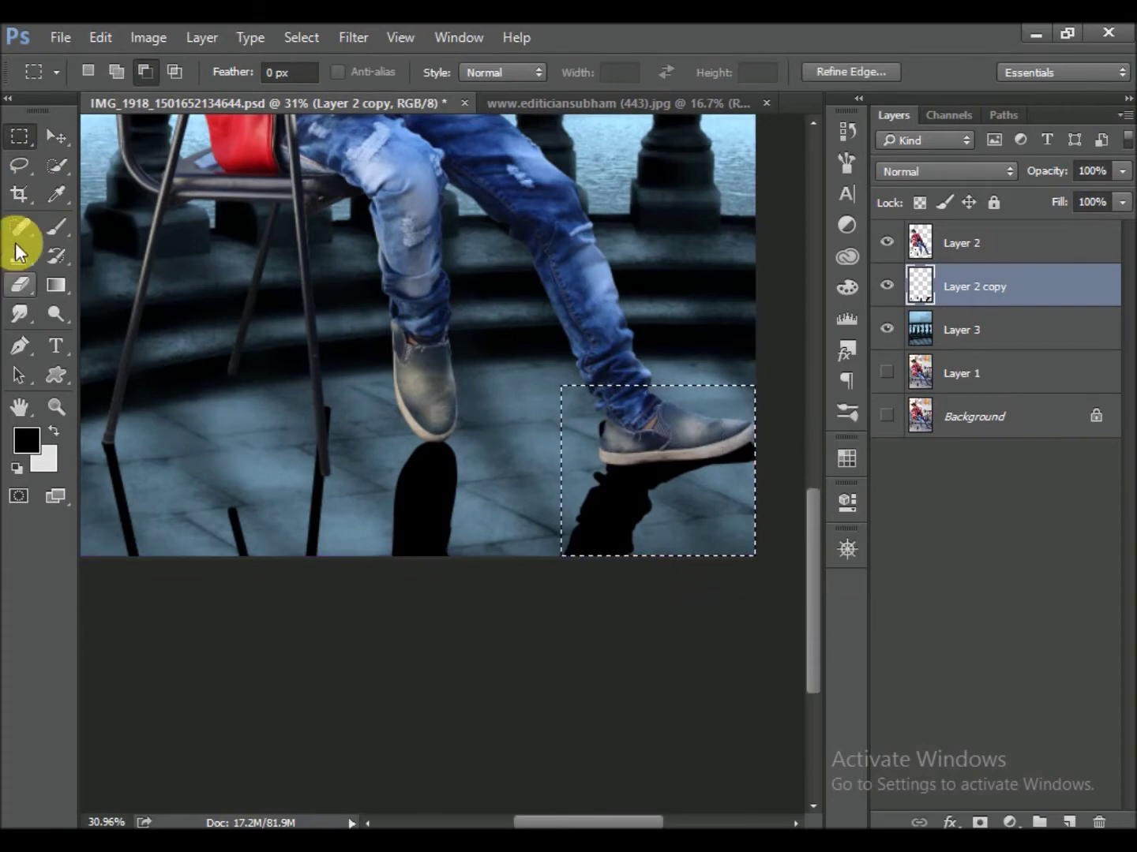
left_click(56, 137)
left_click_drag(667, 543, 691, 562)
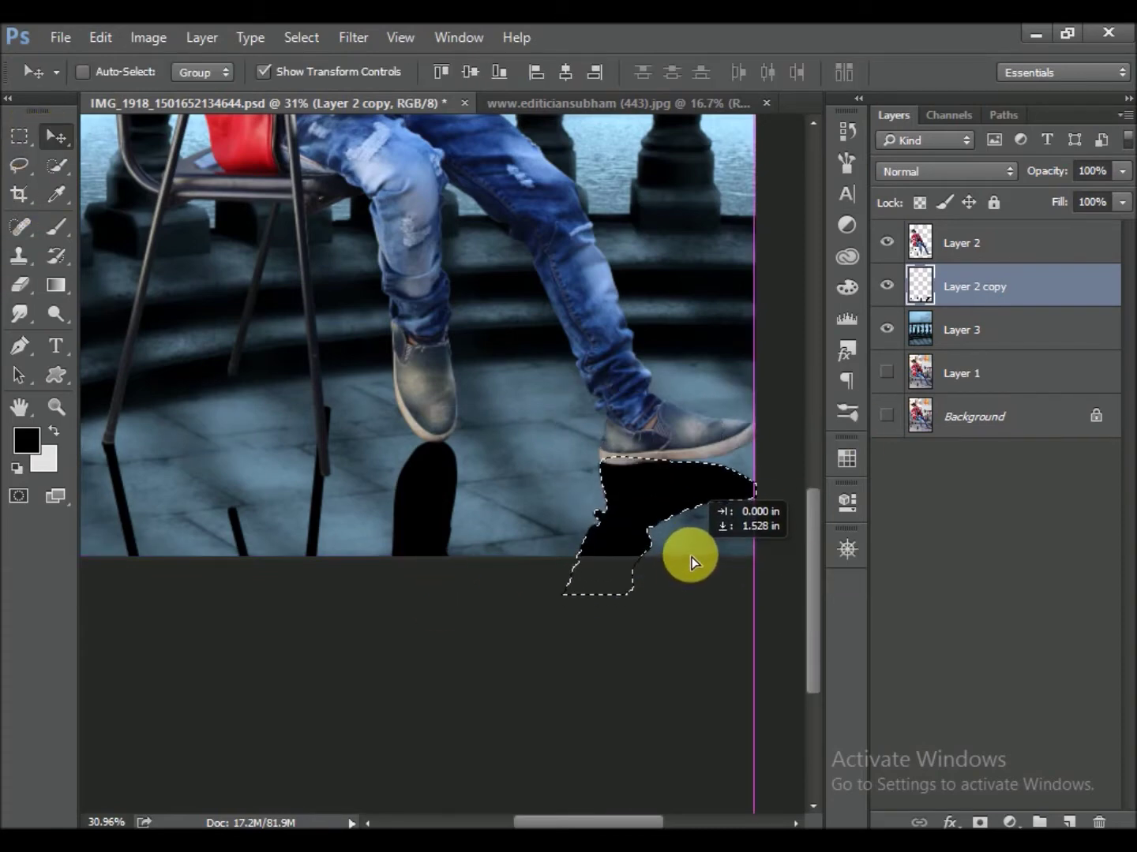
left_click_drag(692, 562, 687, 545)
key("ctrl+d")
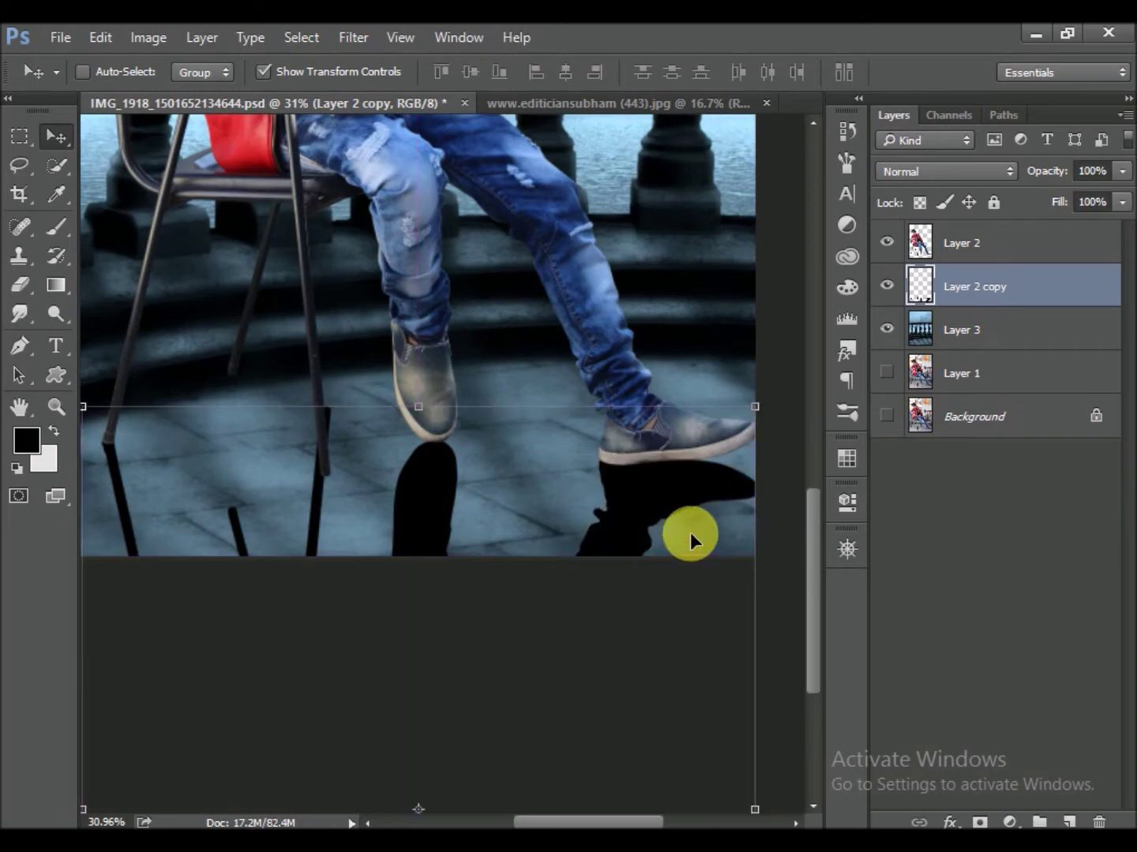
key("ctrl+s")
scroll(690, 532, "down", 2)
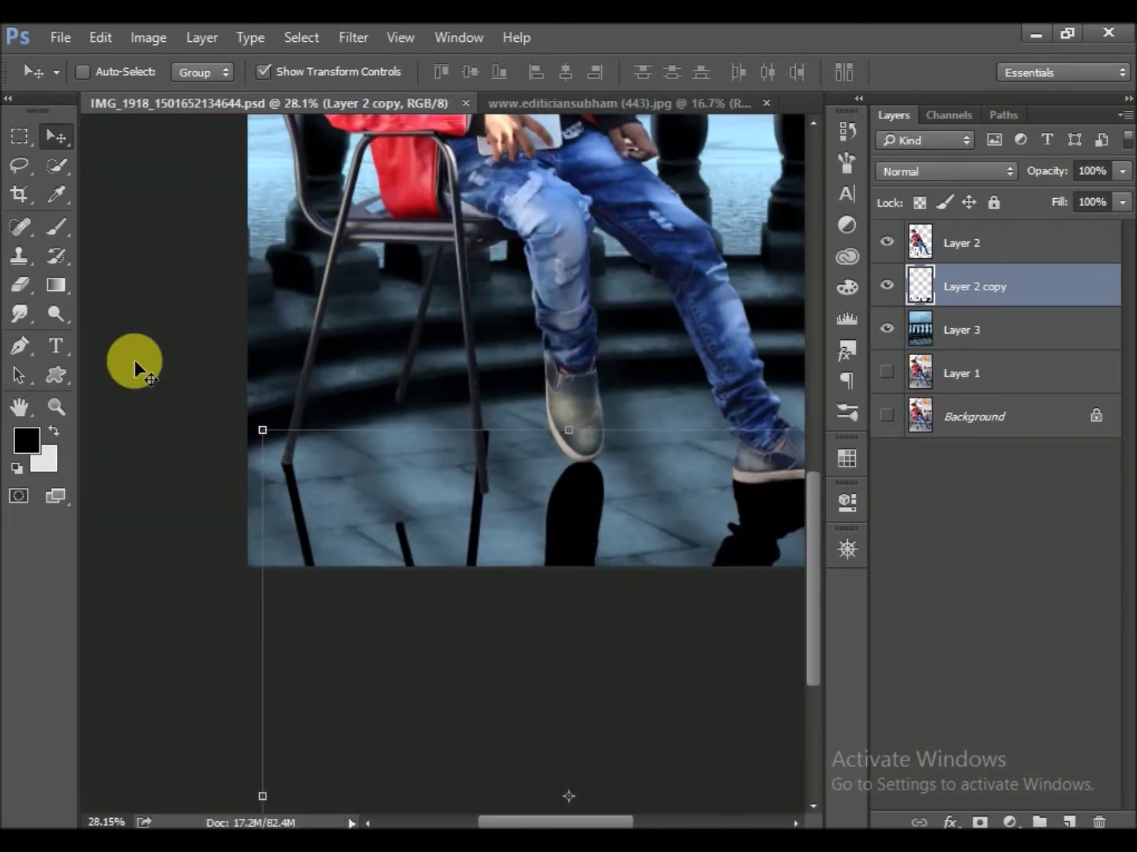
left_click(19, 136)
Rotate and move the first chair-leg reflection piece under its leg, then save
left_click_drag(363, 501, 435, 758)
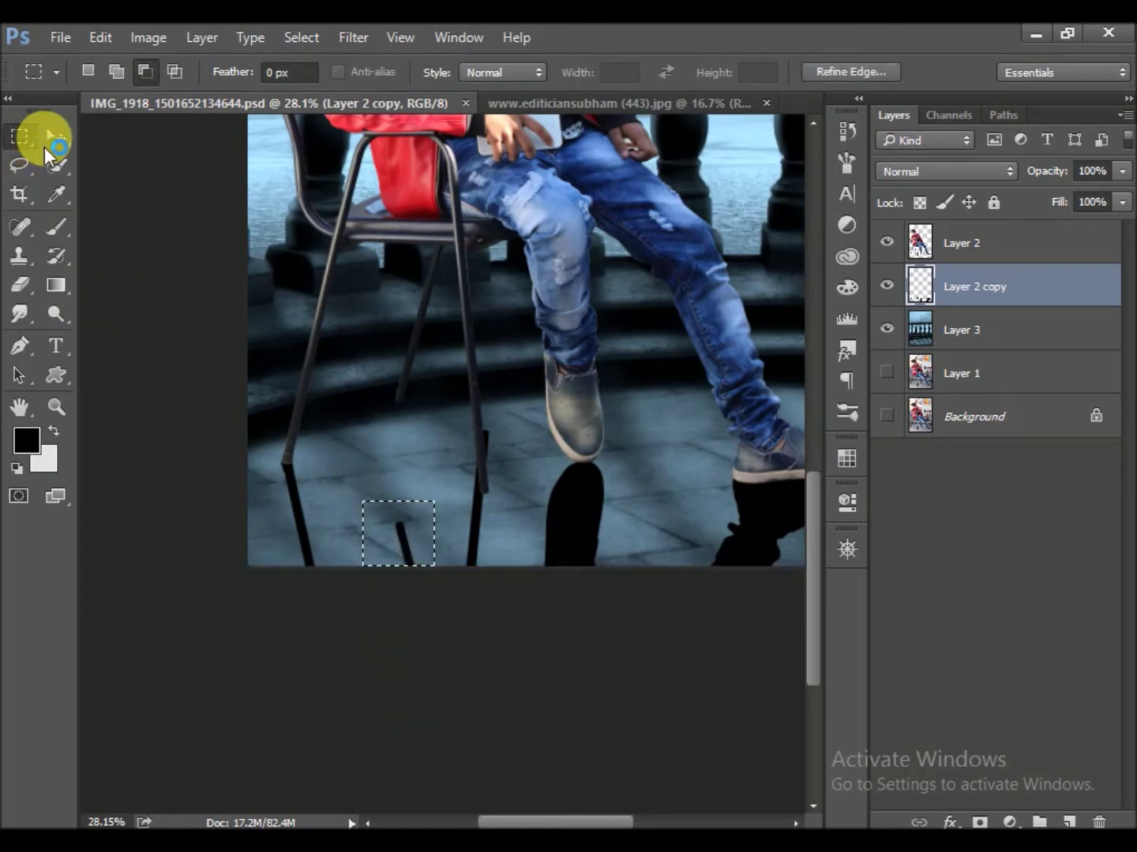
left_click(56, 136)
mouse_move(401, 541)
left_mouse_down()
mouse_move(408, 432)
mouse_move(430, 586)
mouse_move(456, 571)
mouse_move(451, 604)
left_mouse_up()
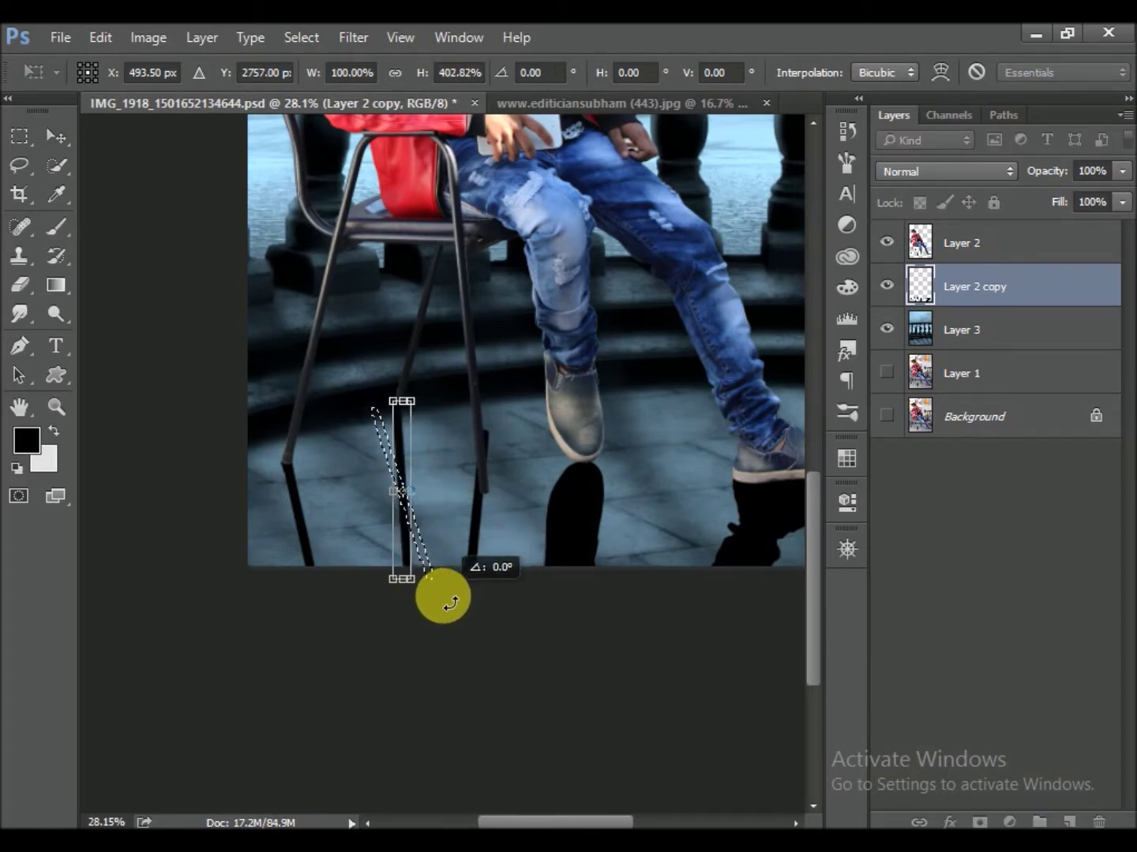
key("Return")
scroll(426, 506, "up", 3)
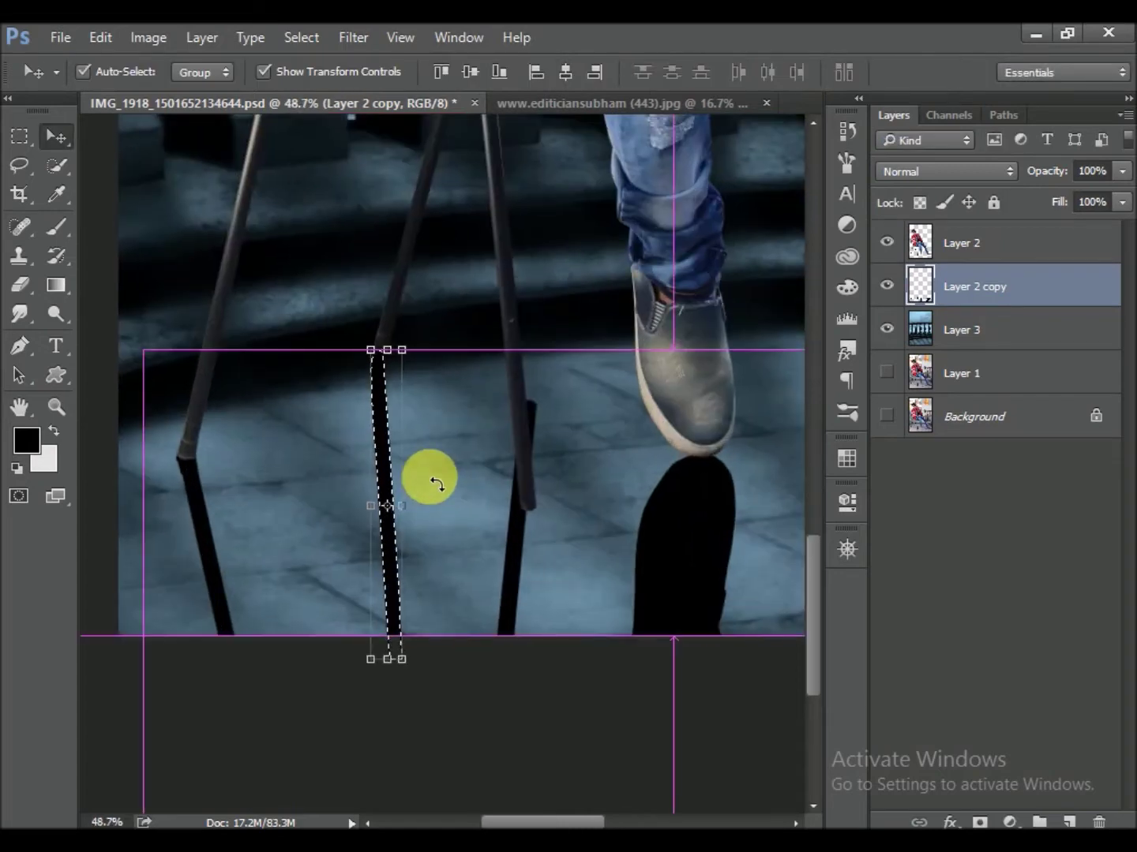
key("ctrl+h")
scroll(480, 461, "up", 1)
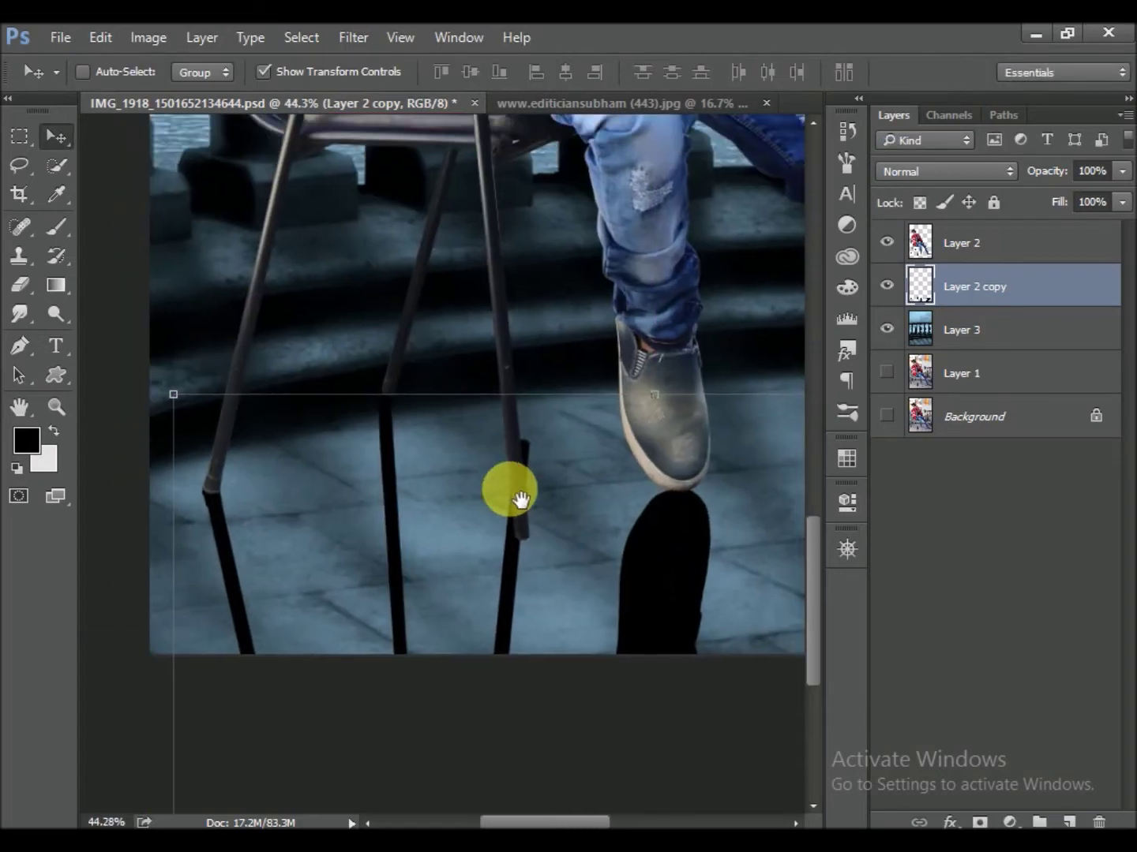
left_click(1015, 423)
scroll(446, 444, "up", 2)
scroll(576, 465, "down", 1)
key("ctrl+s")
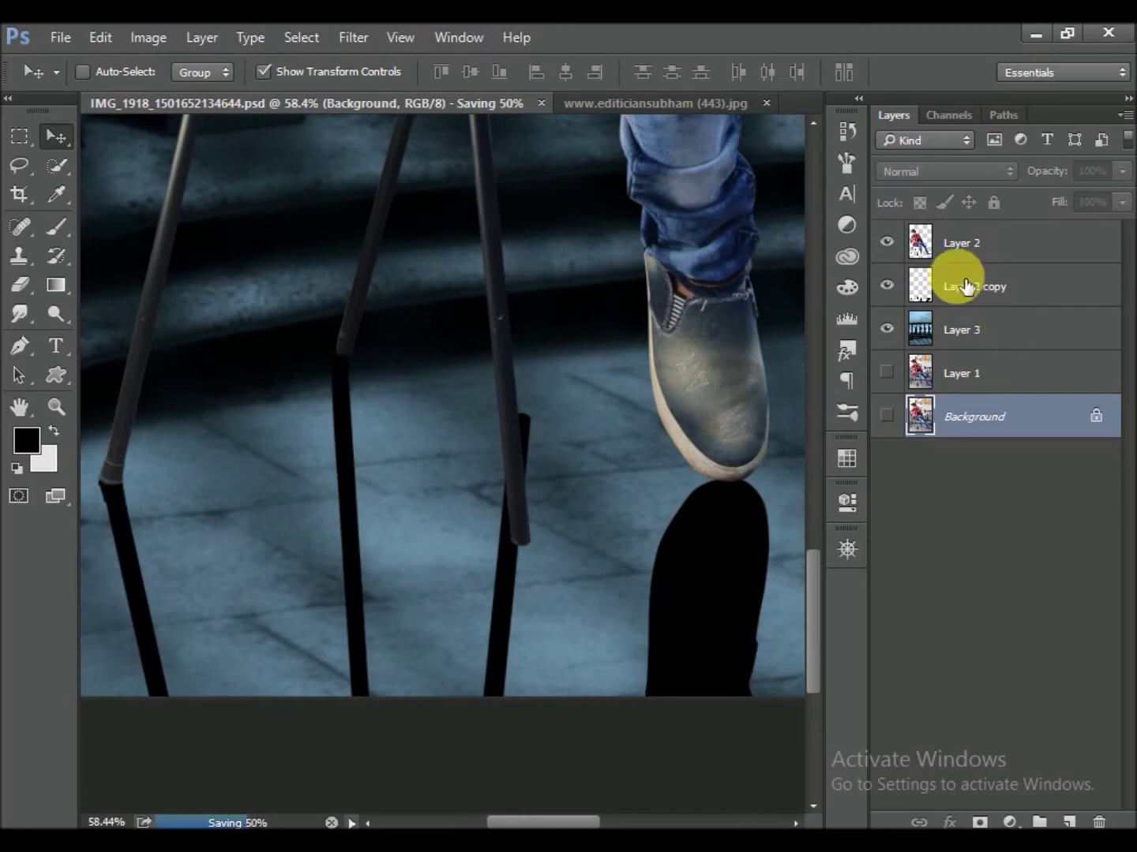
Move the lower chair-leg reflection piece down under its leg, deselect and save
left_click(966, 286)
left_click(24, 134)
mouse_move(437, 390)
left_mouse_down()
mouse_move(499, 573)
mouse_move(577, 730)
left_mouse_up()
left_click(56, 138)
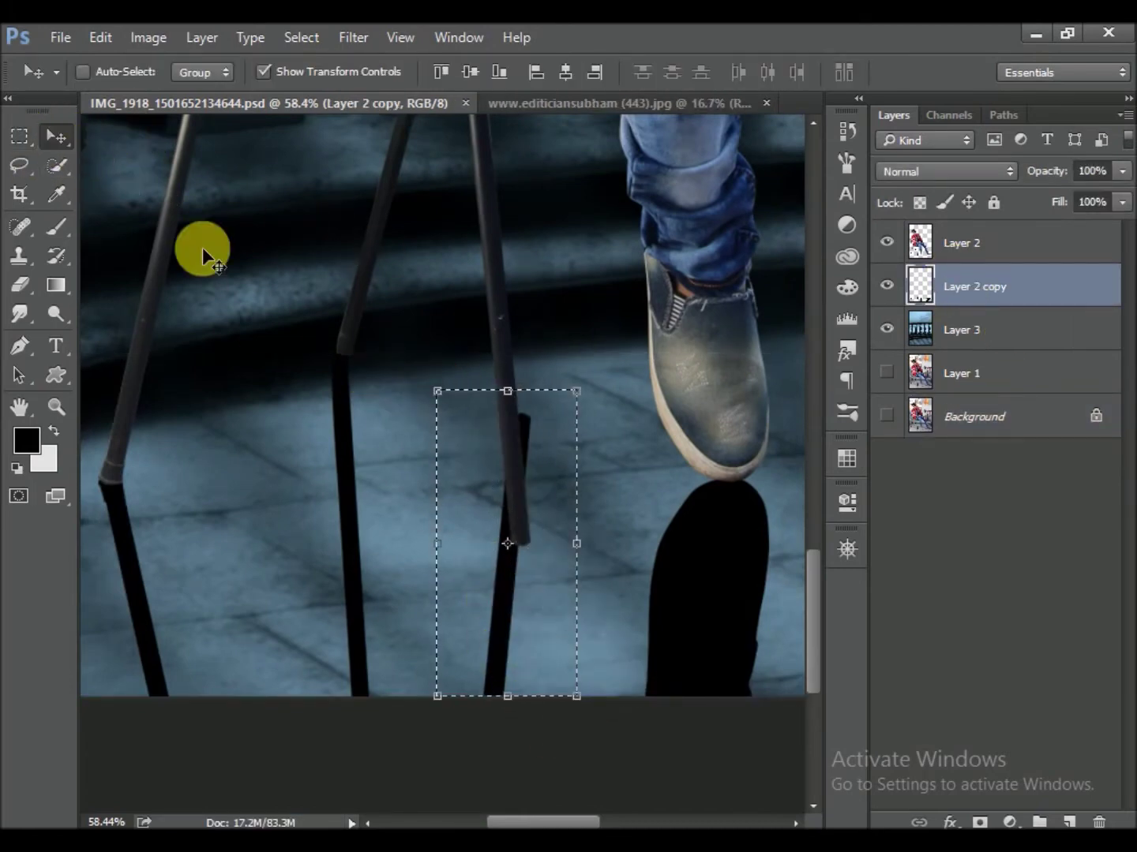
left_click_drag(525, 487, 528, 614)
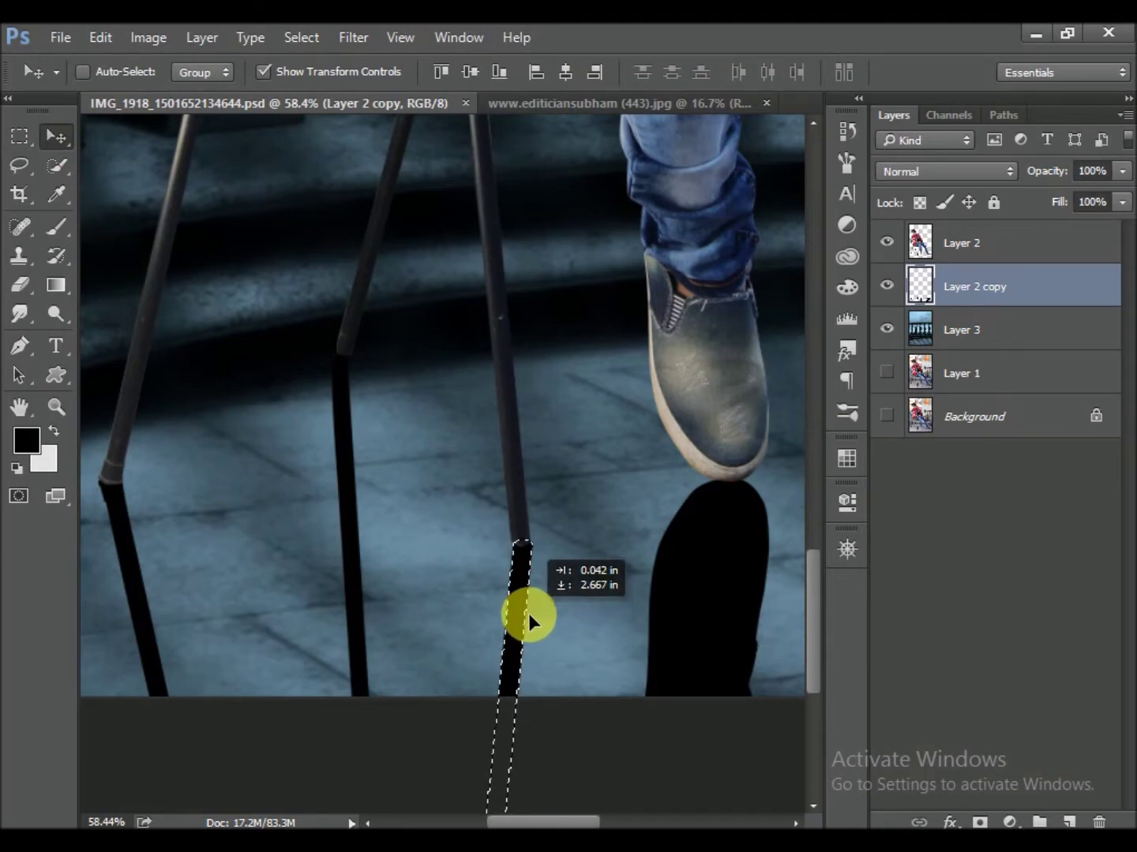
left_click_drag(529, 614, 527, 610)
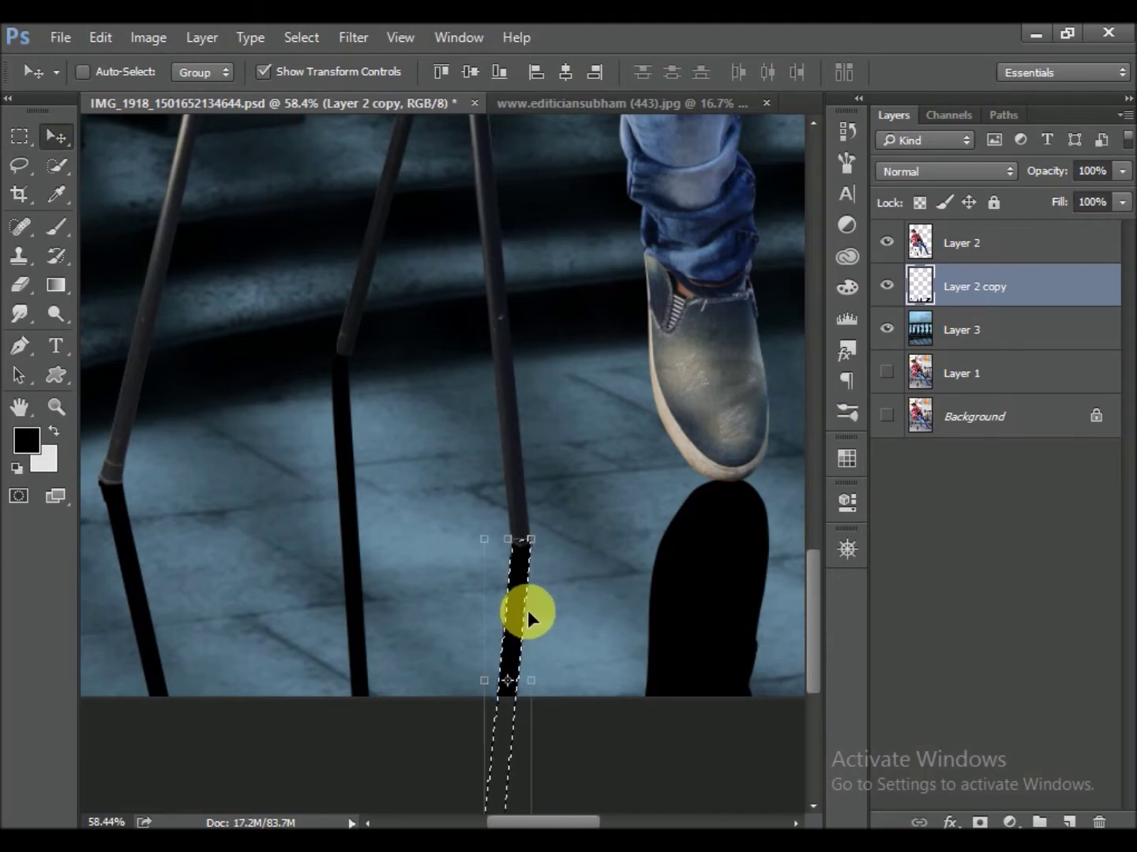
key("ctrl+d")
scroll(630, 447, "down", 1)
scroll(546, 445, "down", 1)
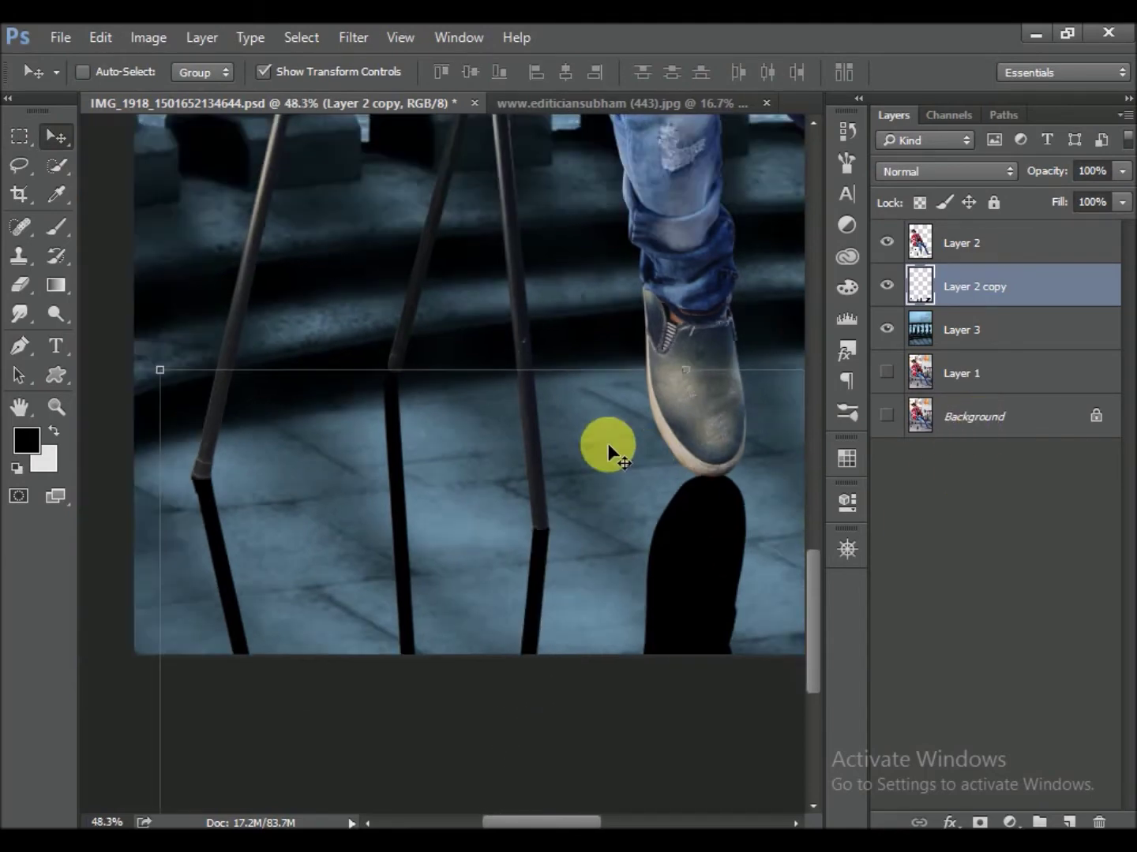
key("ctrl+s")
Lower the reflection layer's opacity to 33% and check the whole image
scroll(537, 456, "down", 2)
scroll(552, 486, "down", 2)
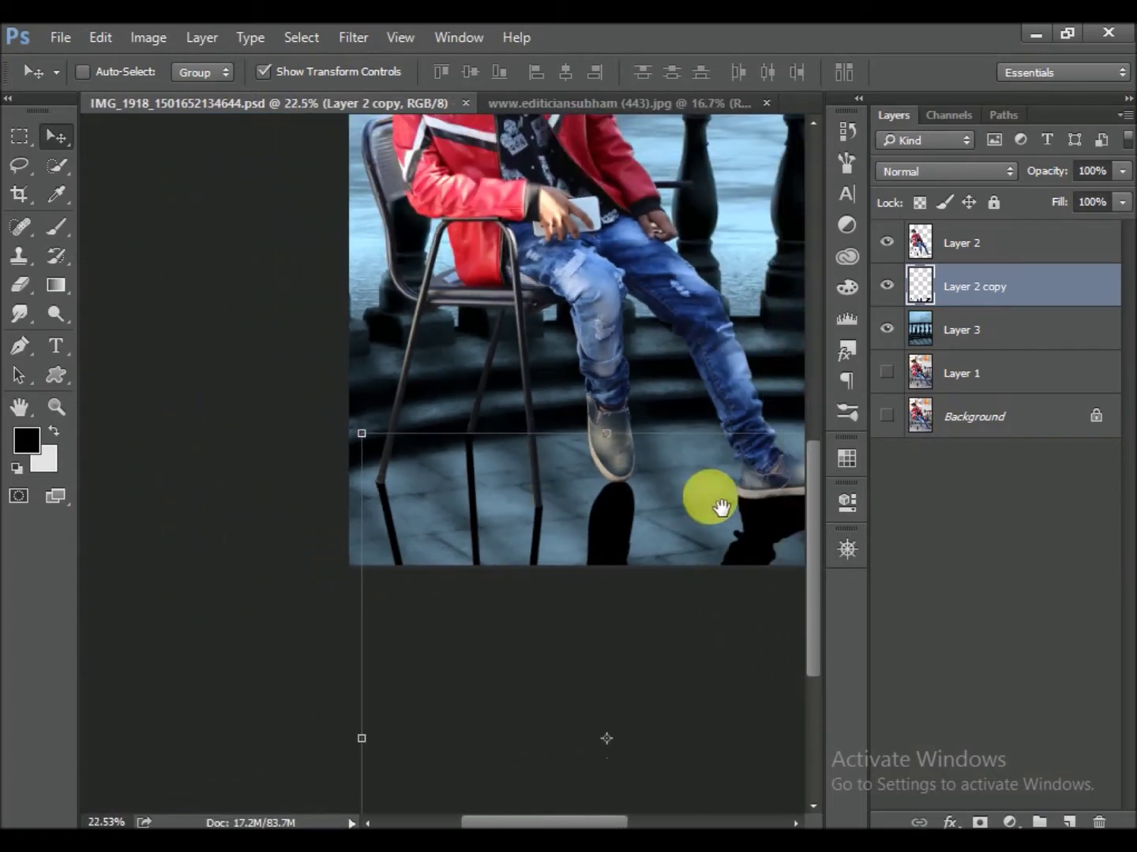
scroll(648, 513, "down", 1)
mouse_move(1045, 174)
left_mouse_down()
mouse_move(918, 204)
mouse_move(956, 206)
left_mouse_up()
key("ctrl+minus")
key("ctrl+plus")
key("ctrl+plus")
left_click(352, 38)
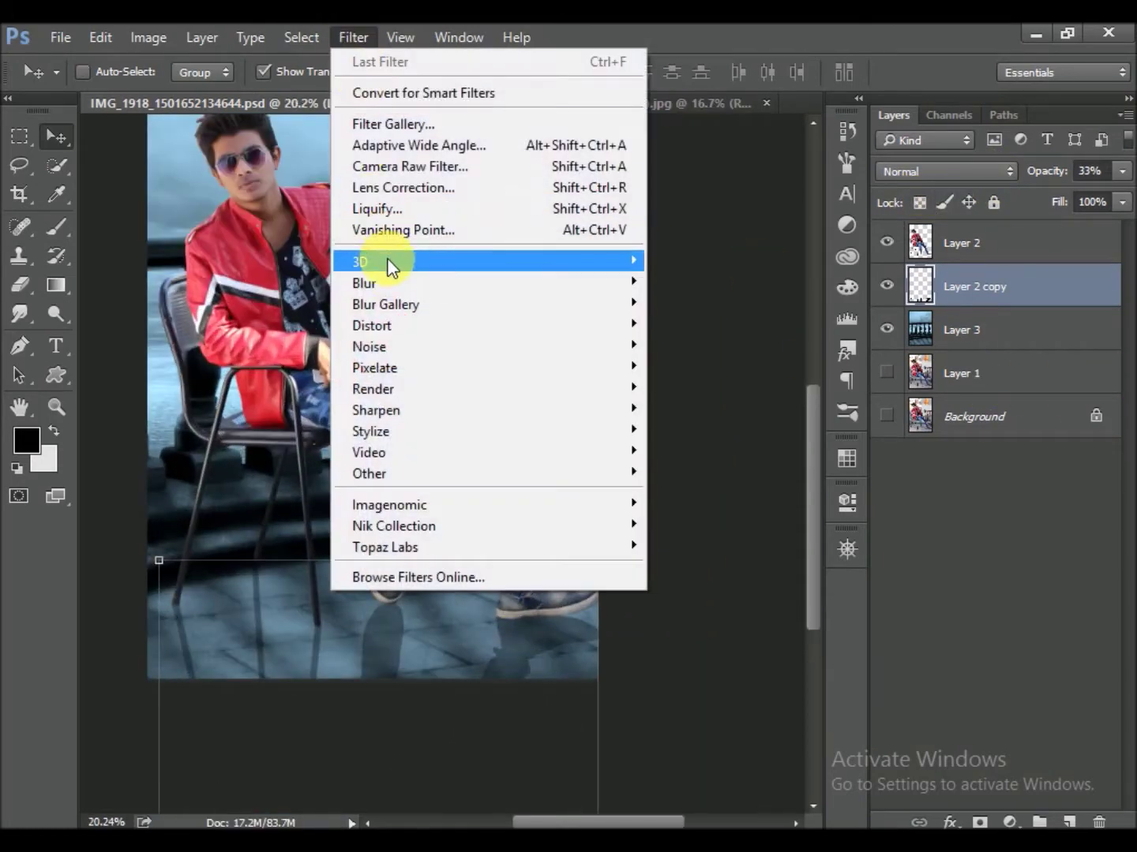
mouse_move(365, 283)
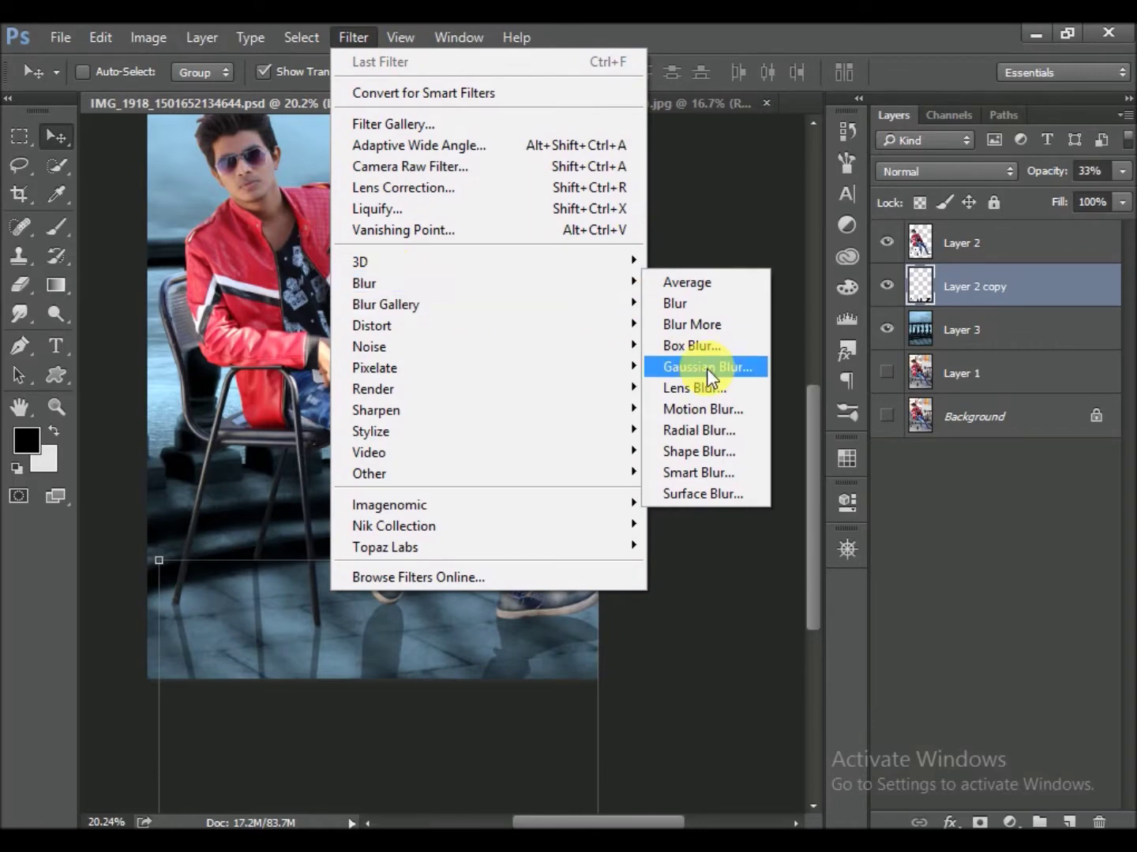
Soften the reflection layer with a 25-pixel Gaussian Blur
left_click(709, 368)
mouse_move(856, 510)
left_mouse_down()
mouse_move(892, 515)
mouse_move(883, 518)
left_mouse_up()
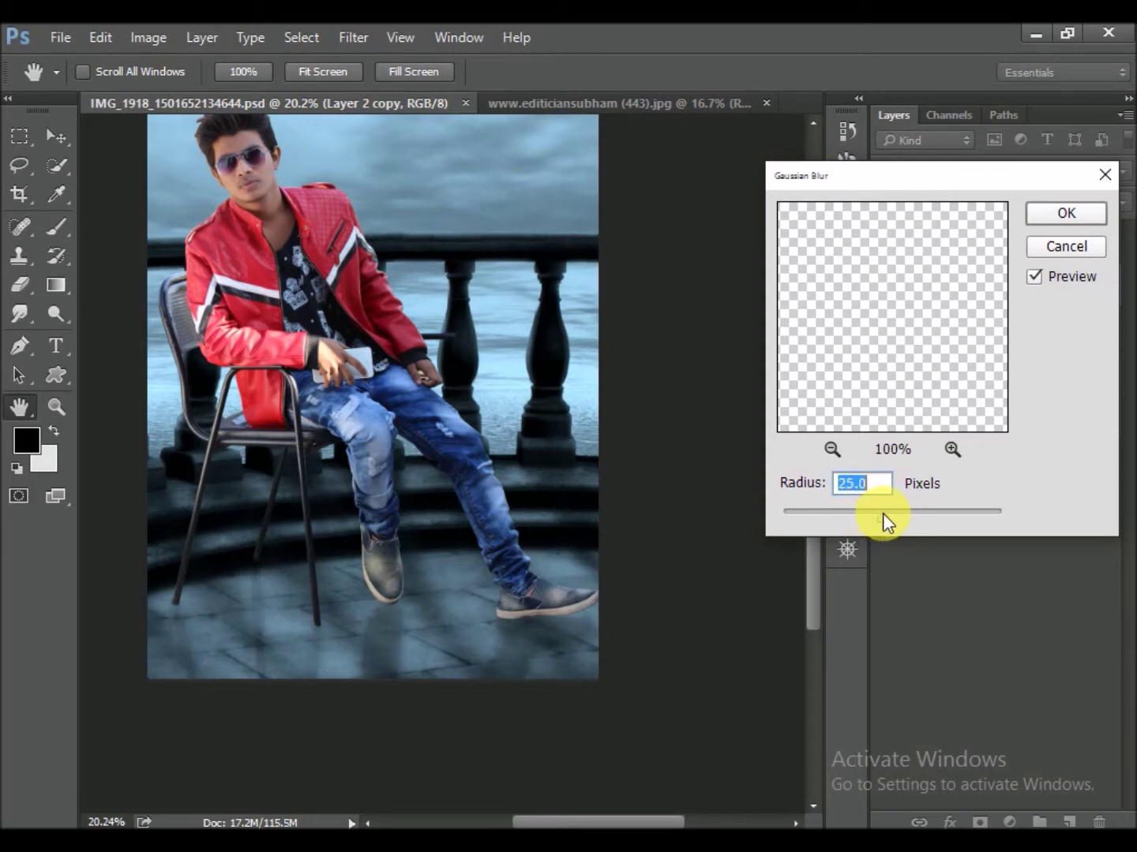
left_click(1062, 221)
Raise the reflection opacity to 58%, nudge it up, save, and add empty Layer 4
left_click_drag(1041, 171, 1062, 178)
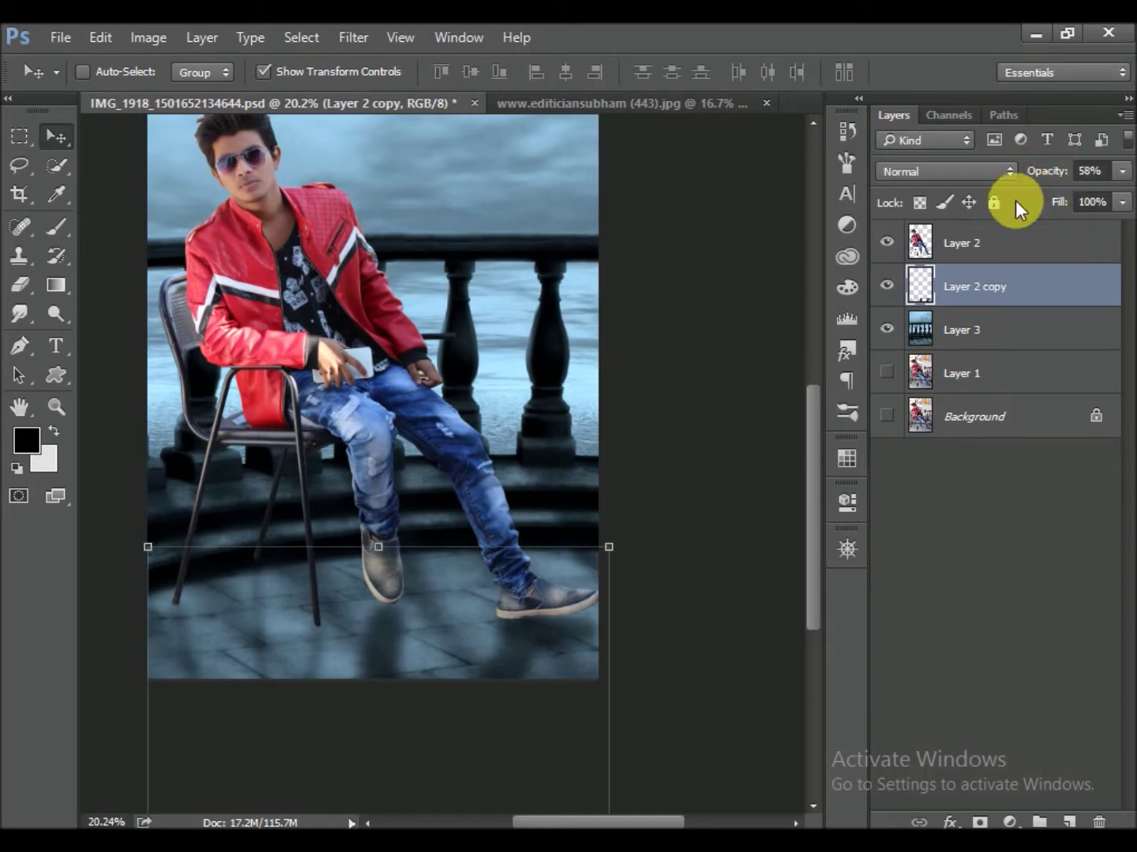
key("Up")
key("Up")
key("Up")
key("Up")
key("Up")
key("Up")
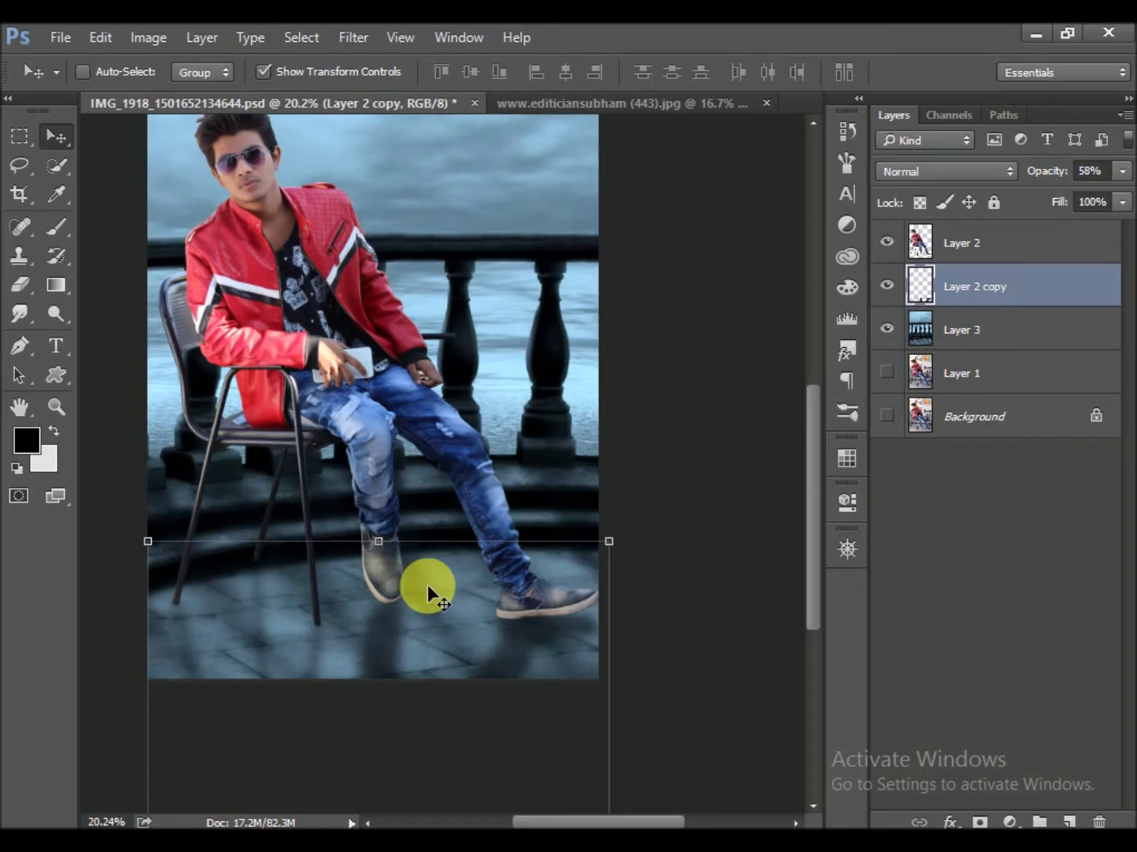
key("ctrl+s")
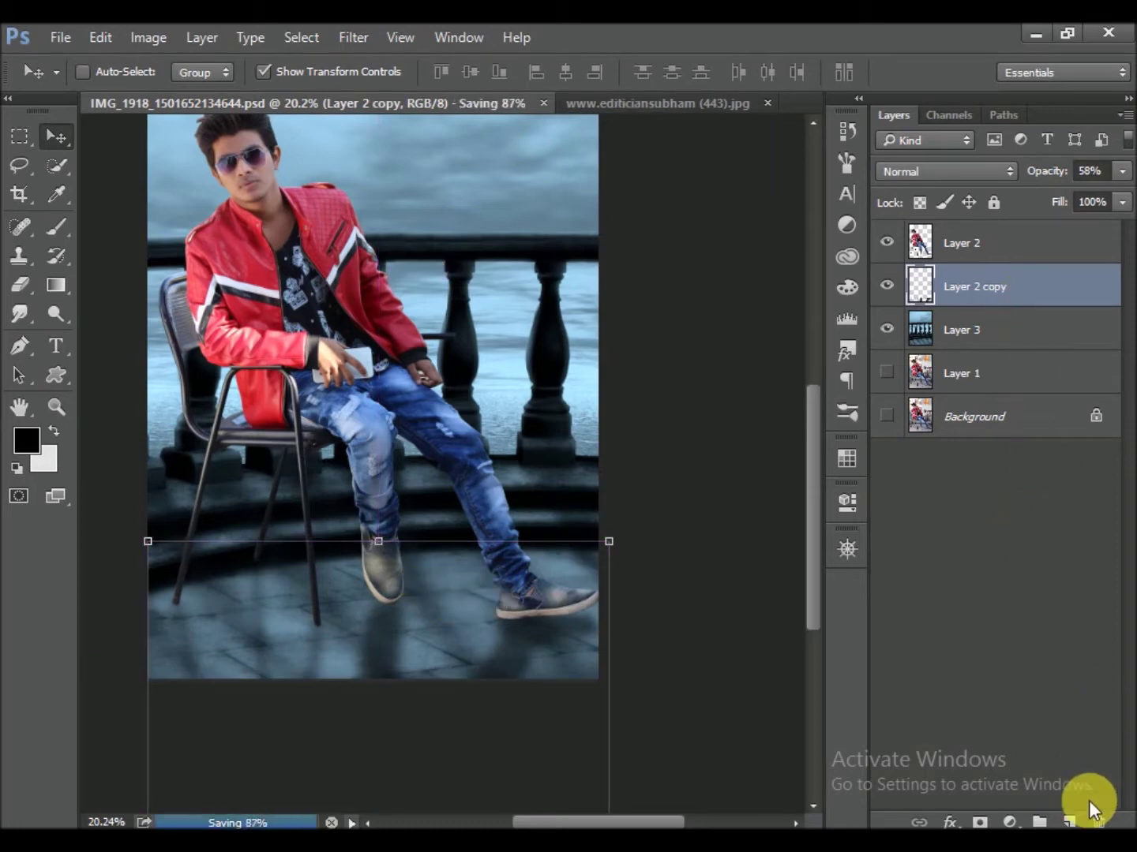
left_click(1069, 822)
Paint soft black shadows under the left, right and middle chair legs with a smaller brush
left_click(57, 230)
scroll(177, 593, "up", 2)
scroll(177, 593, "up", 3)
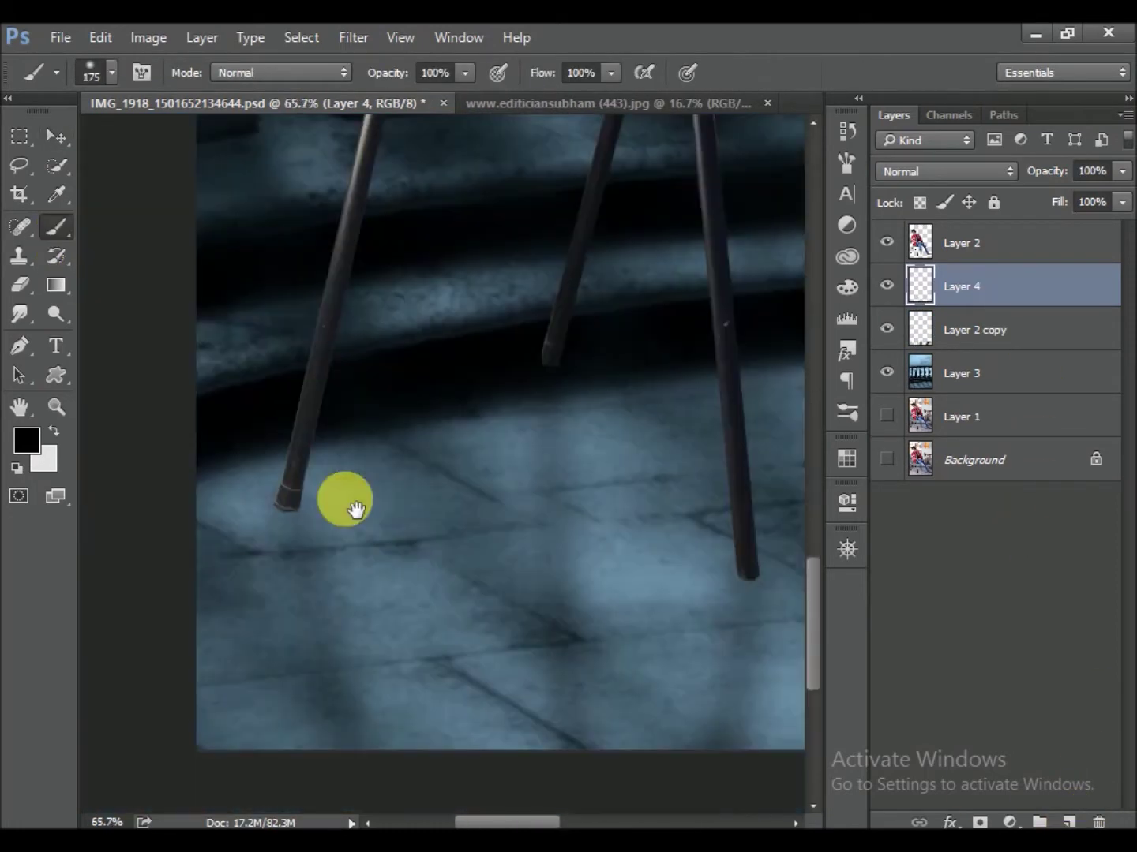
scroll(307, 505, "up", 1)
key("bracketleft")
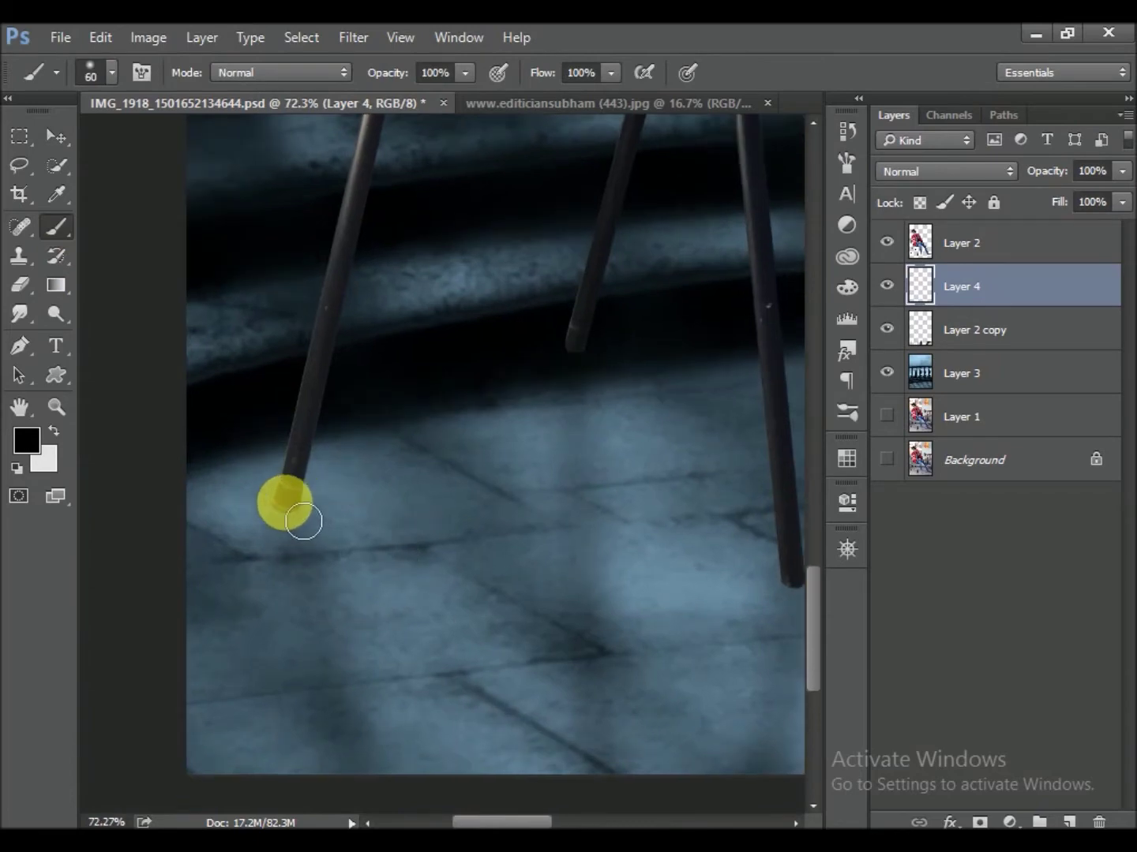
left_click_drag(303, 525, 331, 631)
scroll(338, 660, "down", 1)
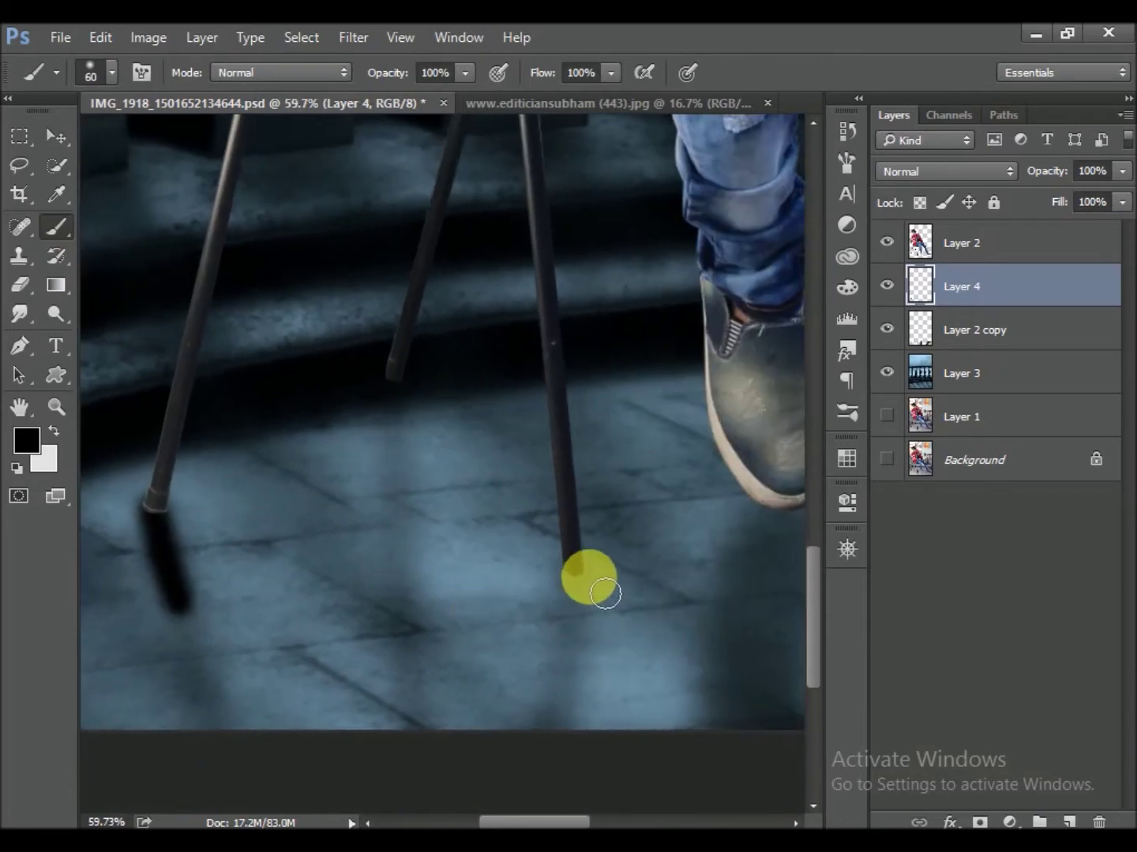
left_click_drag(597, 633, 585, 604)
left_click_drag(426, 418, 412, 470)
left_click_drag(415, 406, 433, 571)
key("ctrl+z")
left_click_drag(394, 388, 393, 508)
key("ctrl+z")
left_click_drag(401, 388, 414, 611)
scroll(414, 611, "down", 1)
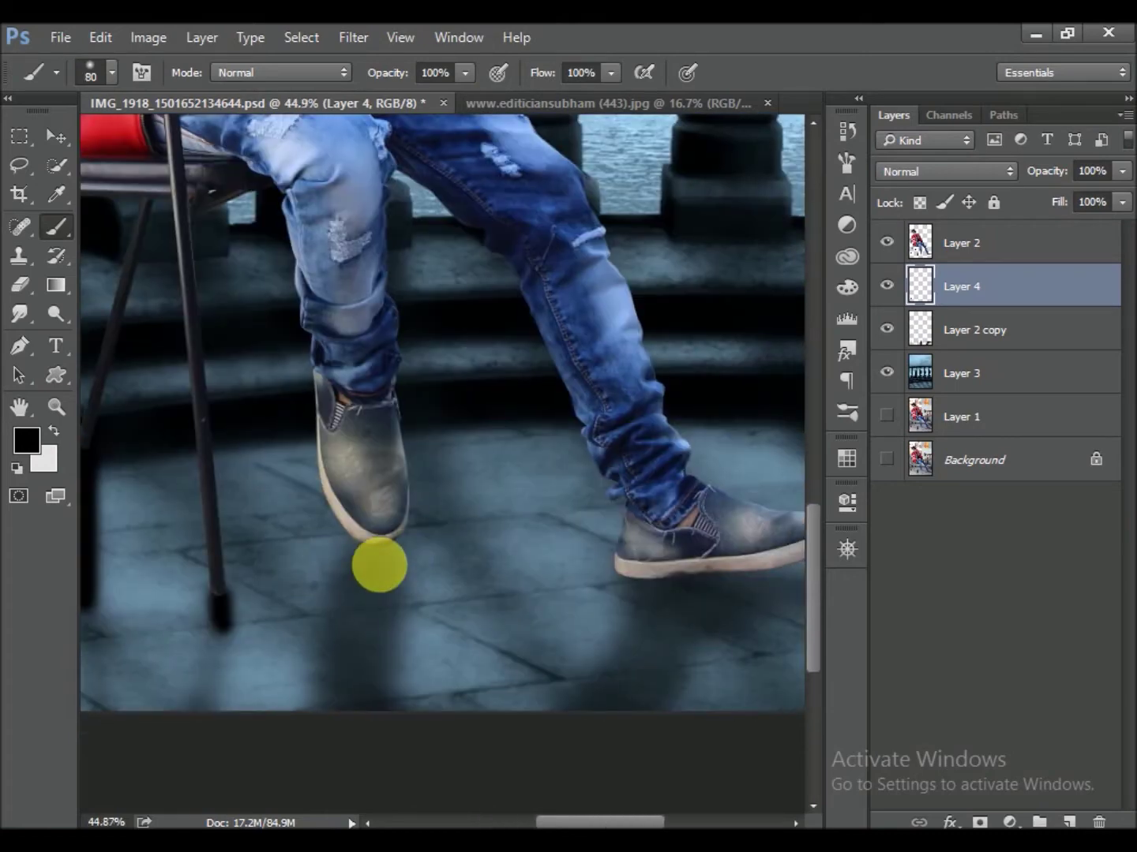
Paint shadows under both shoes and set Layer 4 opacity to 41%
left_click_drag(407, 593, 401, 640)
mouse_move(665, 618)
left_mouse_down()
mouse_move(444, 620)
mouse_move(538, 592)
left_mouse_up()
key("bracketright")
key("bracketright")
mouse_move(465, 600)
left_mouse_down()
mouse_move(602, 617)
mouse_move(509, 627)
mouse_move(520, 655)
left_mouse_up()
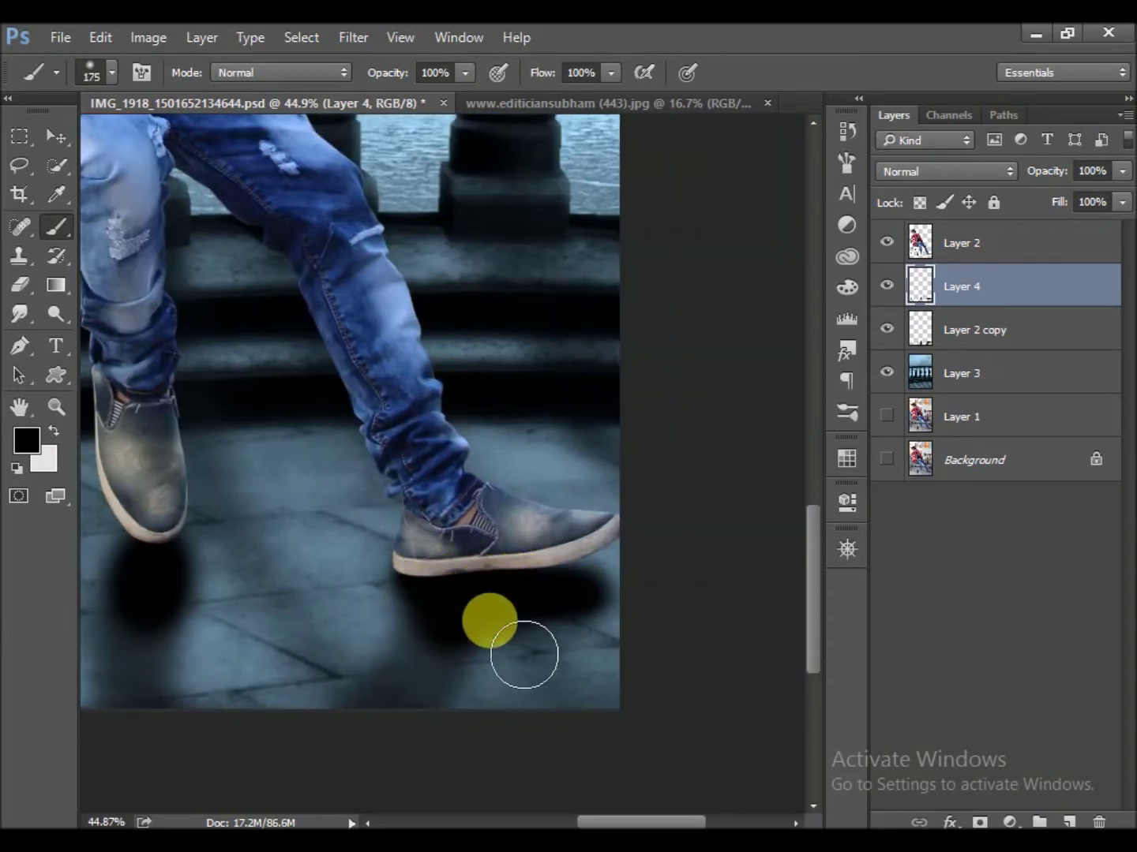
key("bracketright")
key("bracketright")
scroll(584, 600, "down", 1)
mouse_move(1041, 177)
left_mouse_down()
mouse_move(937, 205)
mouse_move(983, 207)
left_mouse_up()
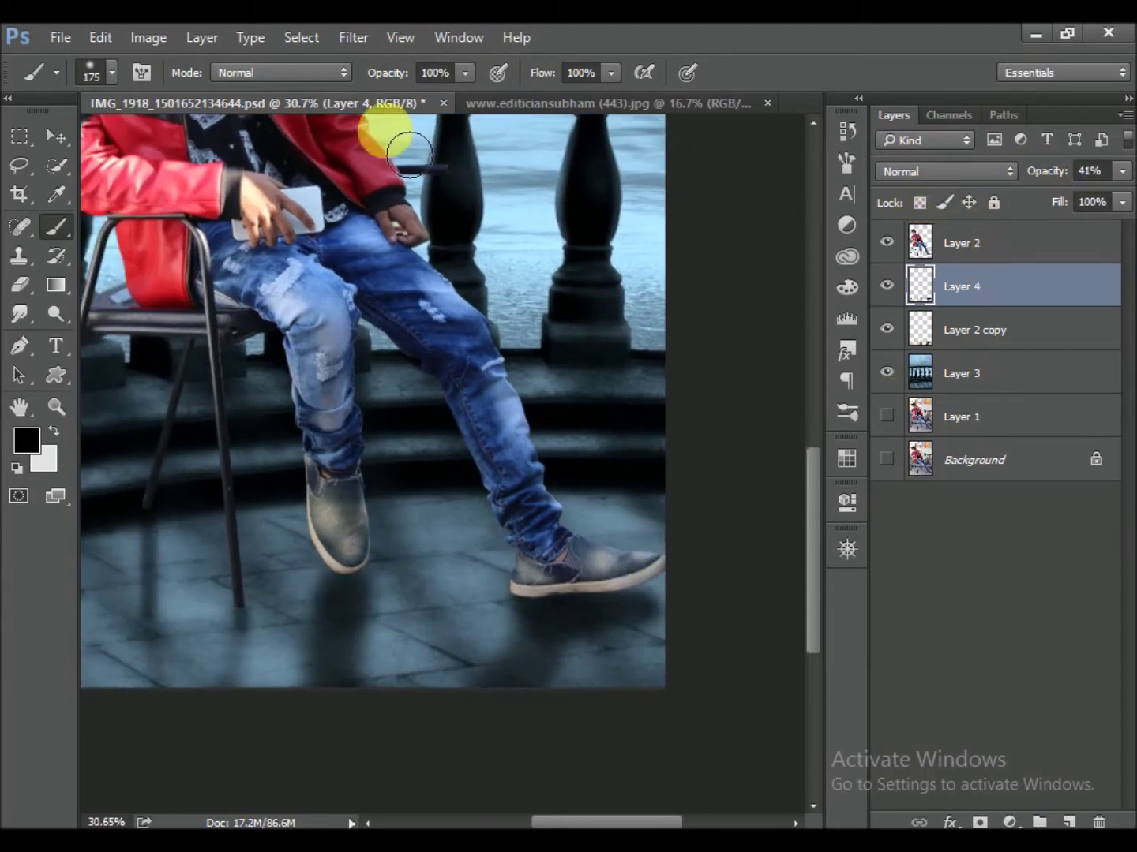
Stretch Layer 4's floor shadows taller and move them up under the chair
key("v")
left_click_drag(337, 679, 337, 743)
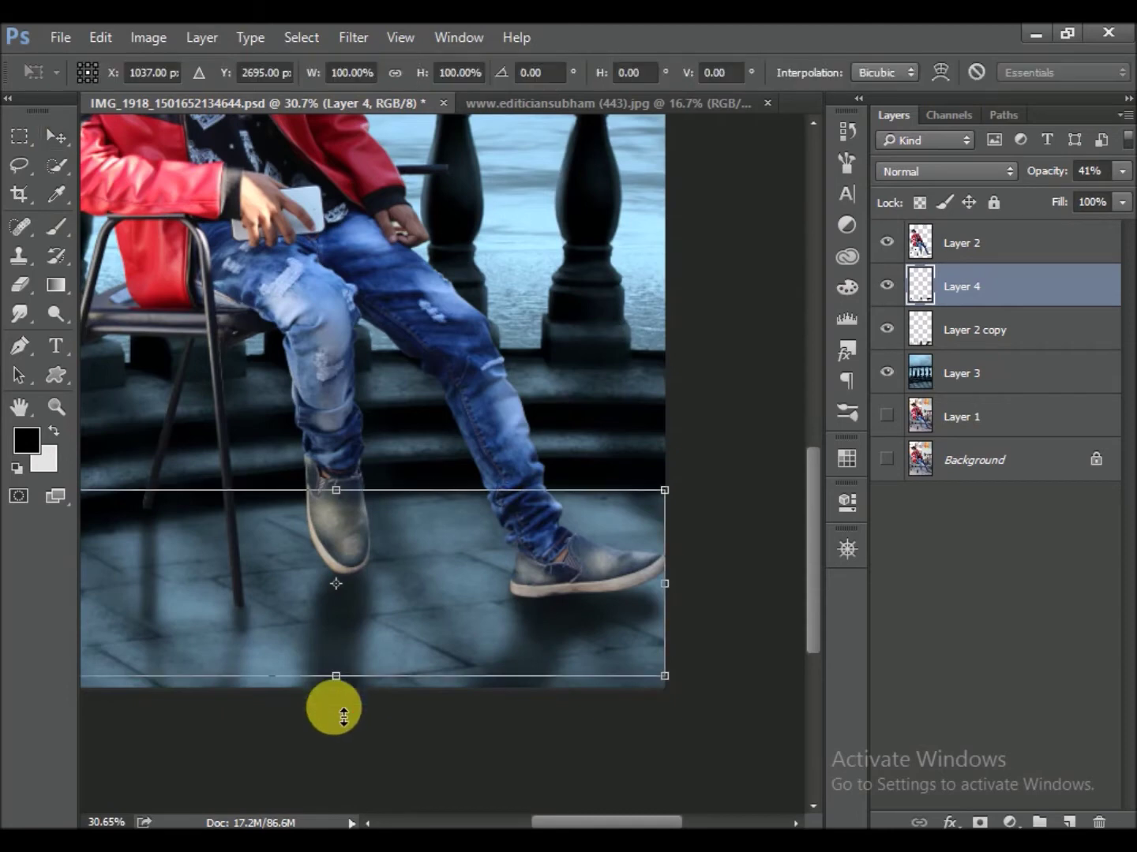
left_click_drag(353, 502, 353, 487)
left_click_drag(374, 609, 373, 577)
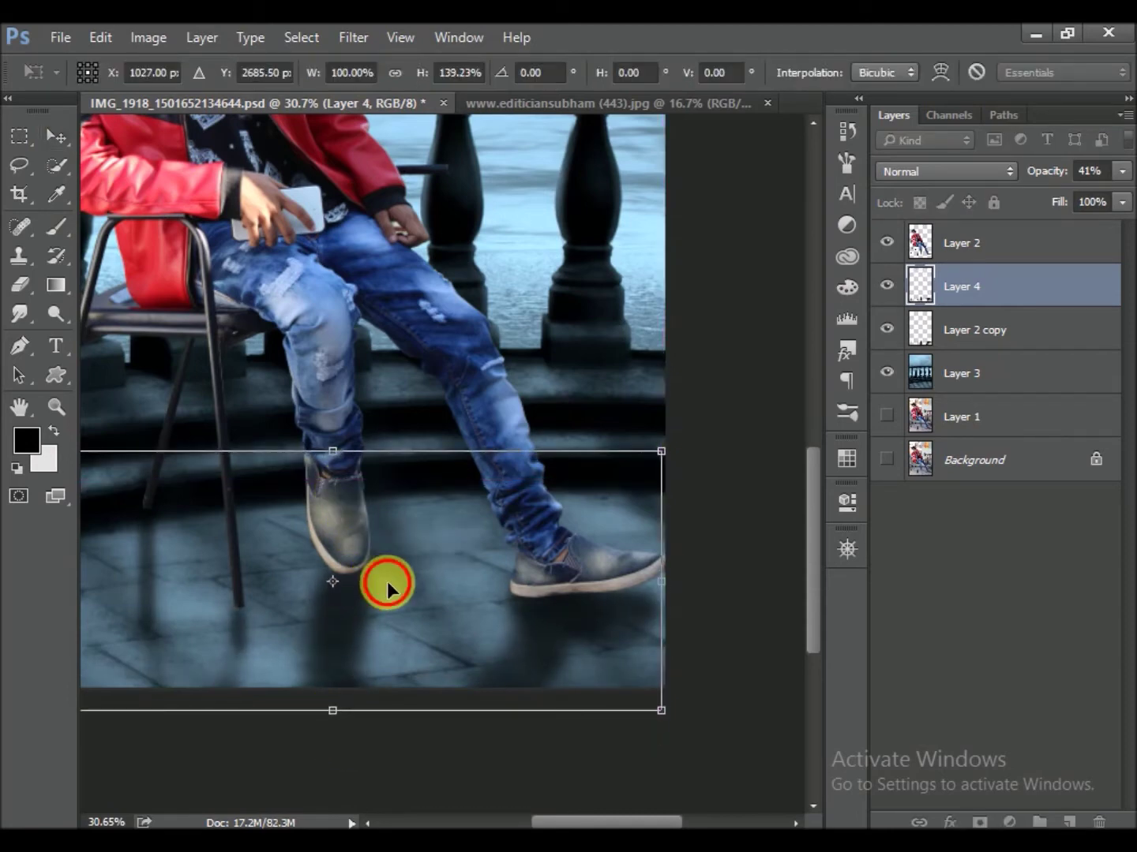
key("Return")
Fade the floor shadows to 29% opacity, fit the image in view, and save
scroll(604, 426, "down", 2)
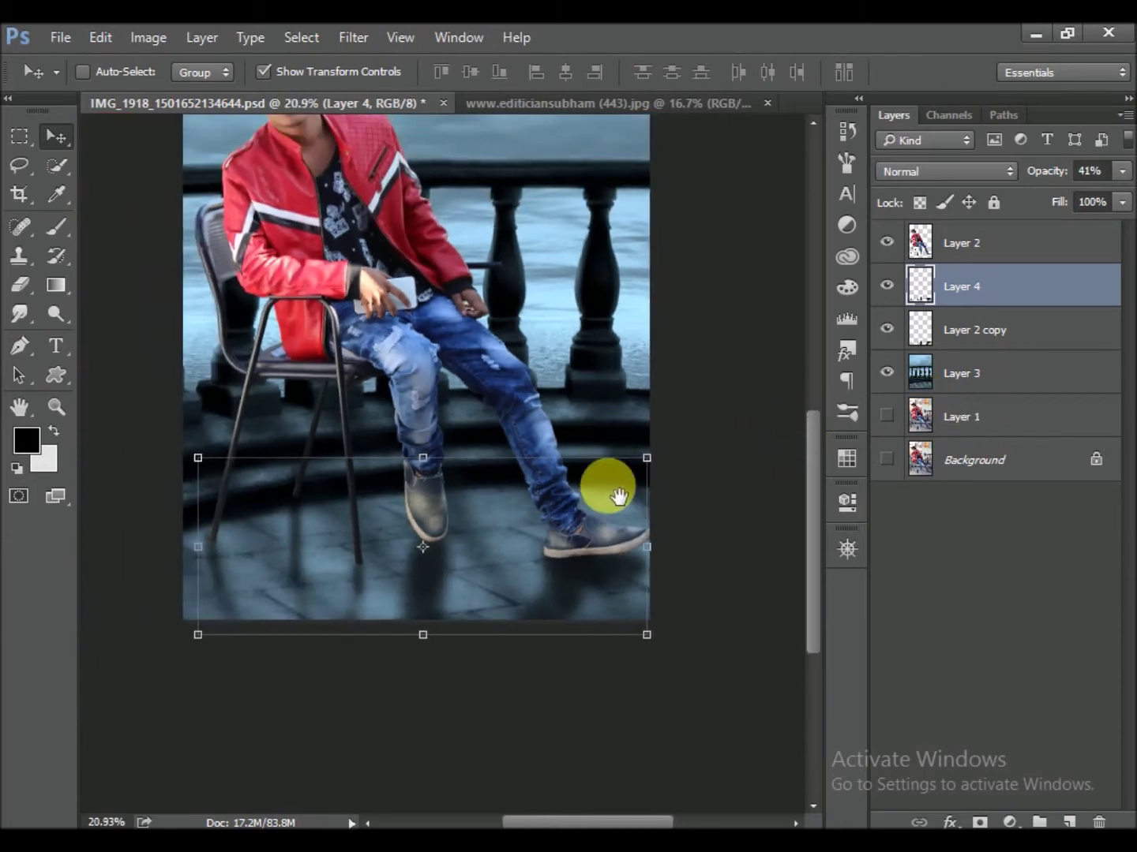
left_click(1057, 173)
key("ctrl+0")
key("ctrl+s")
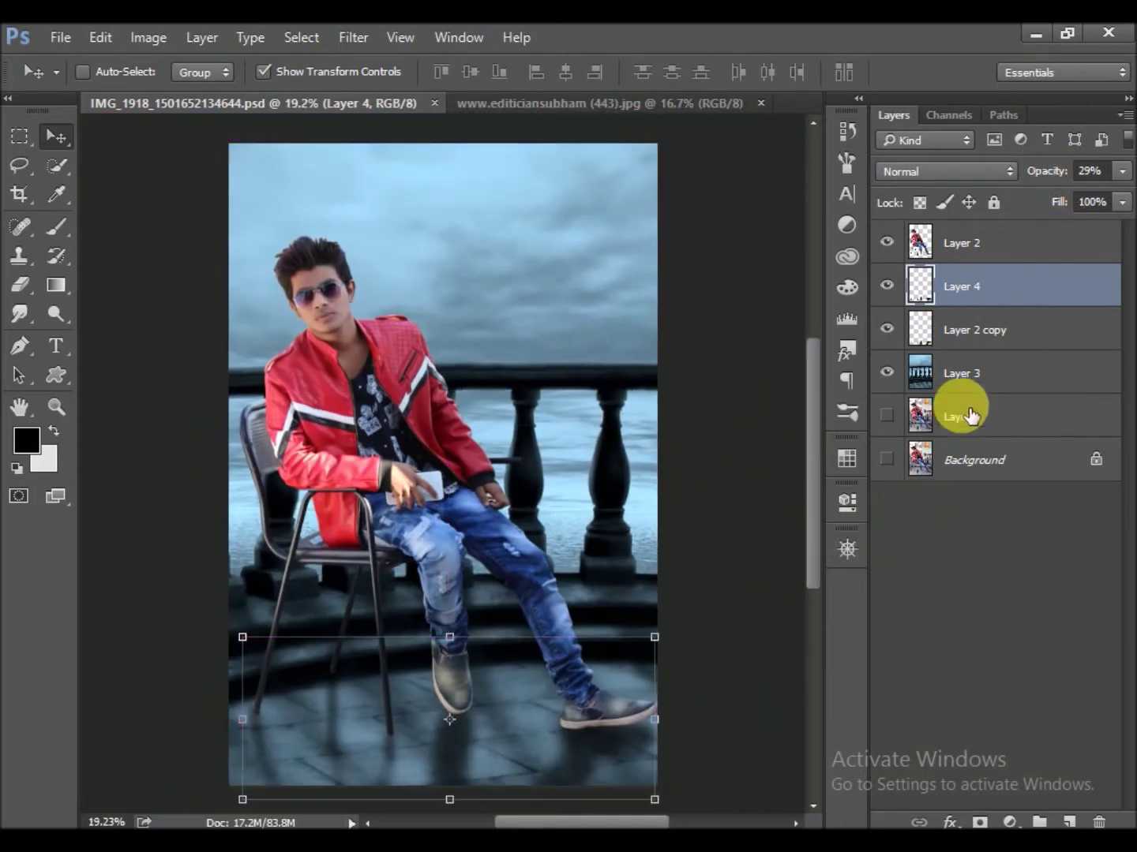
Select the balcony background layer, then make the cut-out man layer (Layer 2) active
left_click(962, 372)
scroll(720, 426, "down", 1)
scroll(717, 477, "down", 1)
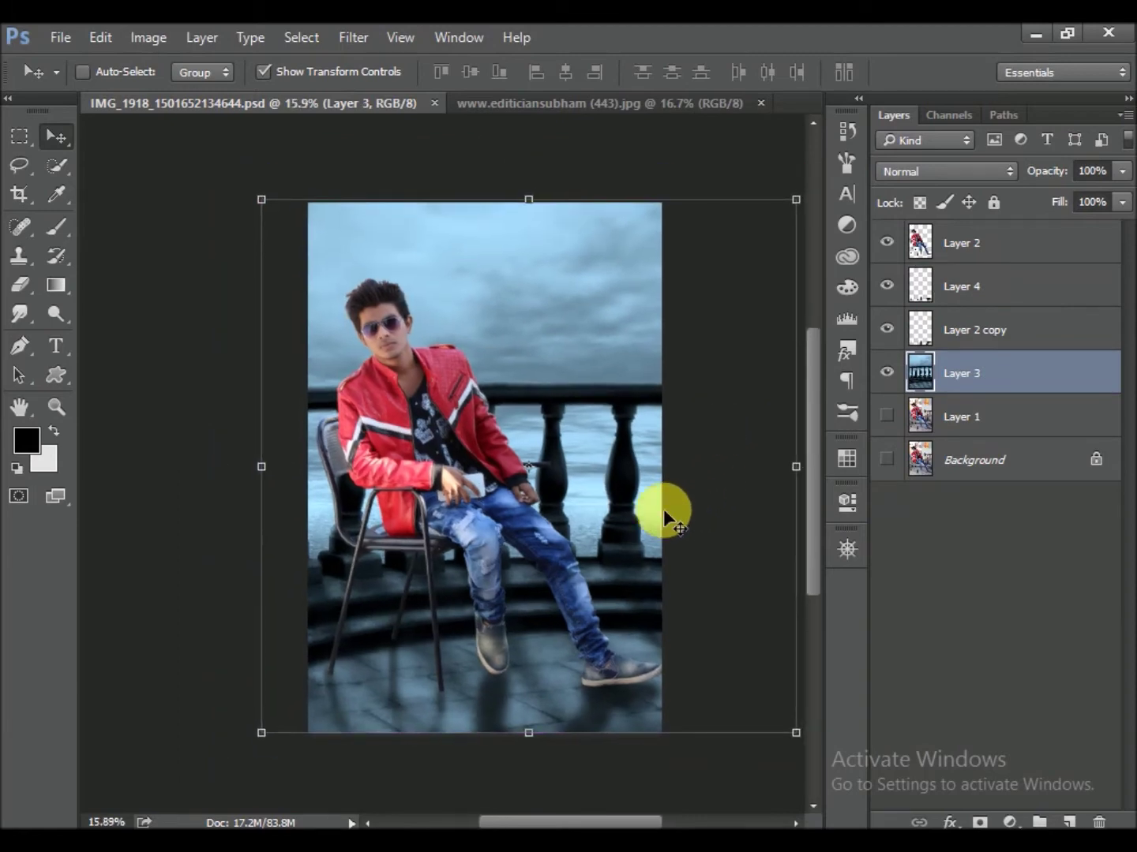
left_click(956, 251)
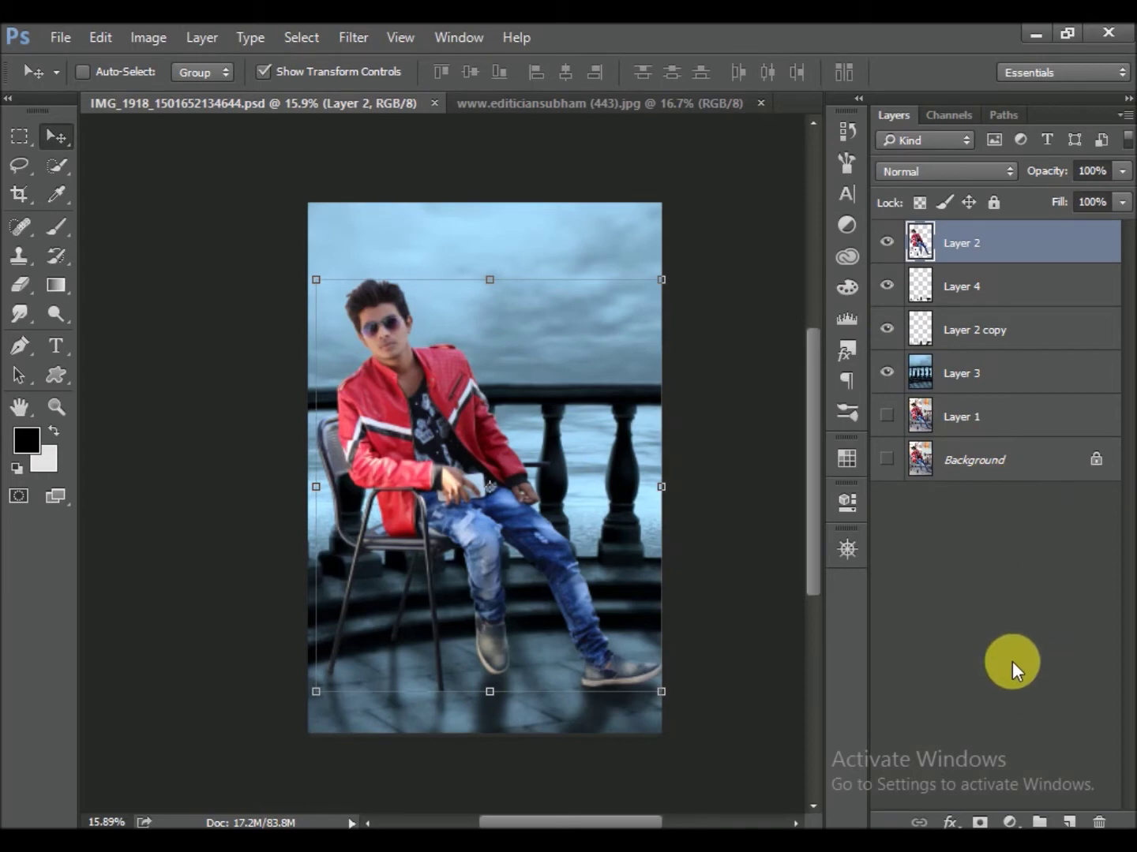
Load the man and chair as a selection on a new layer and paint black over the chair backrest
left_click(920, 243, "ctrl")
left_click(1068, 821)
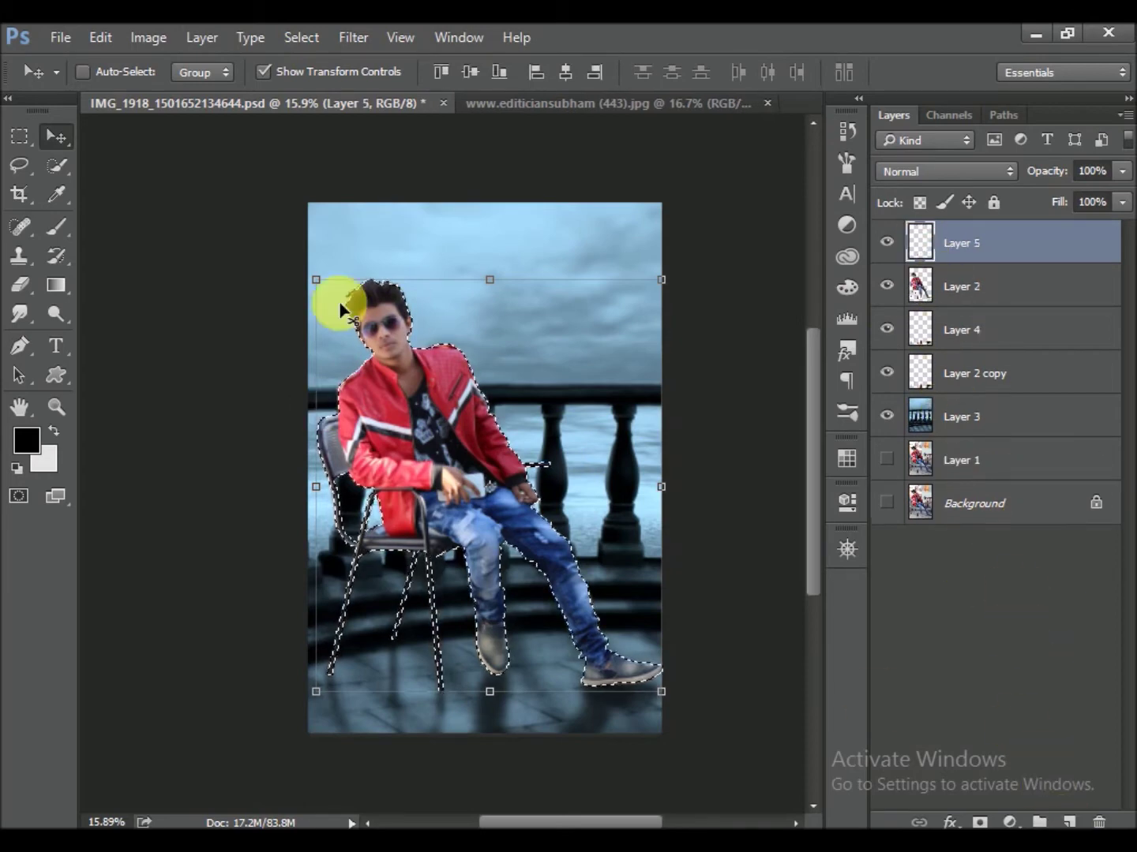
left_click(57, 231)
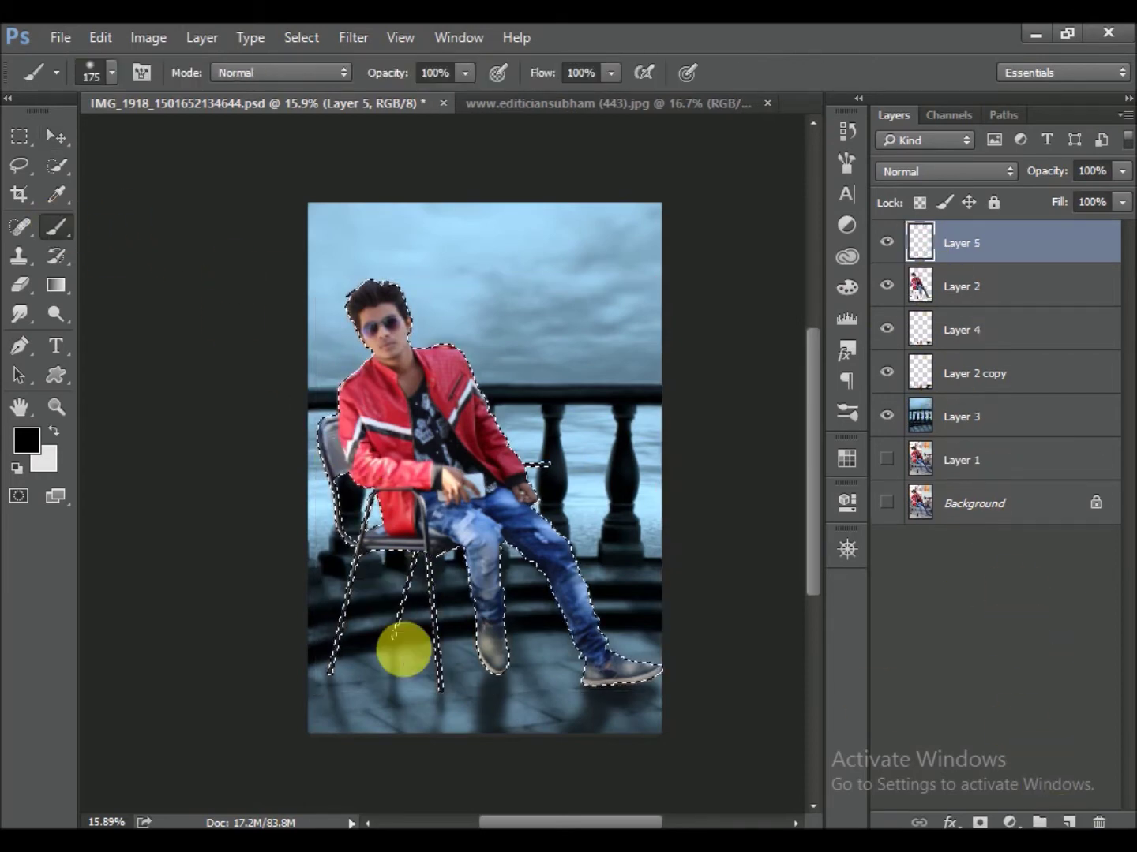
scroll(399, 641, "up", 2)
key("bracketleft")
key("bracketleft")
key("bracketleft")
mouse_move(344, 483)
left_mouse_down()
mouse_move(308, 332)
mouse_move(379, 516)
mouse_move(387, 497)
mouse_move(483, 649)
mouse_move(474, 616)
mouse_move(604, 710)
mouse_move(553, 556)
mouse_move(621, 578)
mouse_move(486, 523)
mouse_move(595, 655)
mouse_move(689, 680)
left_mouse_up()
Paint black shading over the jeans, jacket, shirt and arm, undoing the last jacket stroke
key("bracketright")
key("bracketleft")
left_click_drag(403, 430, 473, 584)
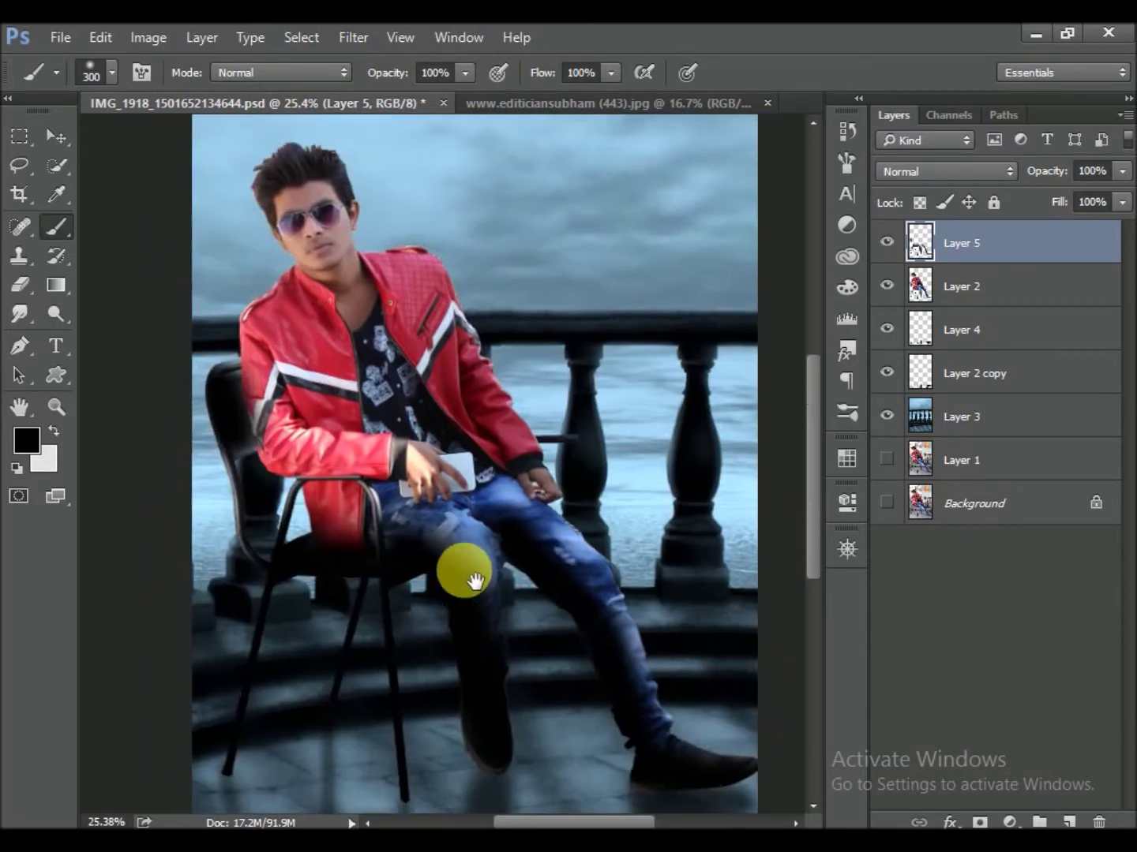
key("bracketleft")
mouse_move(393, 380)
left_mouse_down()
mouse_move(472, 424)
mouse_move(464, 382)
mouse_move(521, 485)
left_mouse_up()
key("bracketleft")
mouse_move(261, 386)
left_mouse_down()
mouse_move(302, 356)
mouse_move(377, 445)
left_mouse_up()
key("bracketright")
key("bracketright")
key("bracketright")
key("ctrl+z")
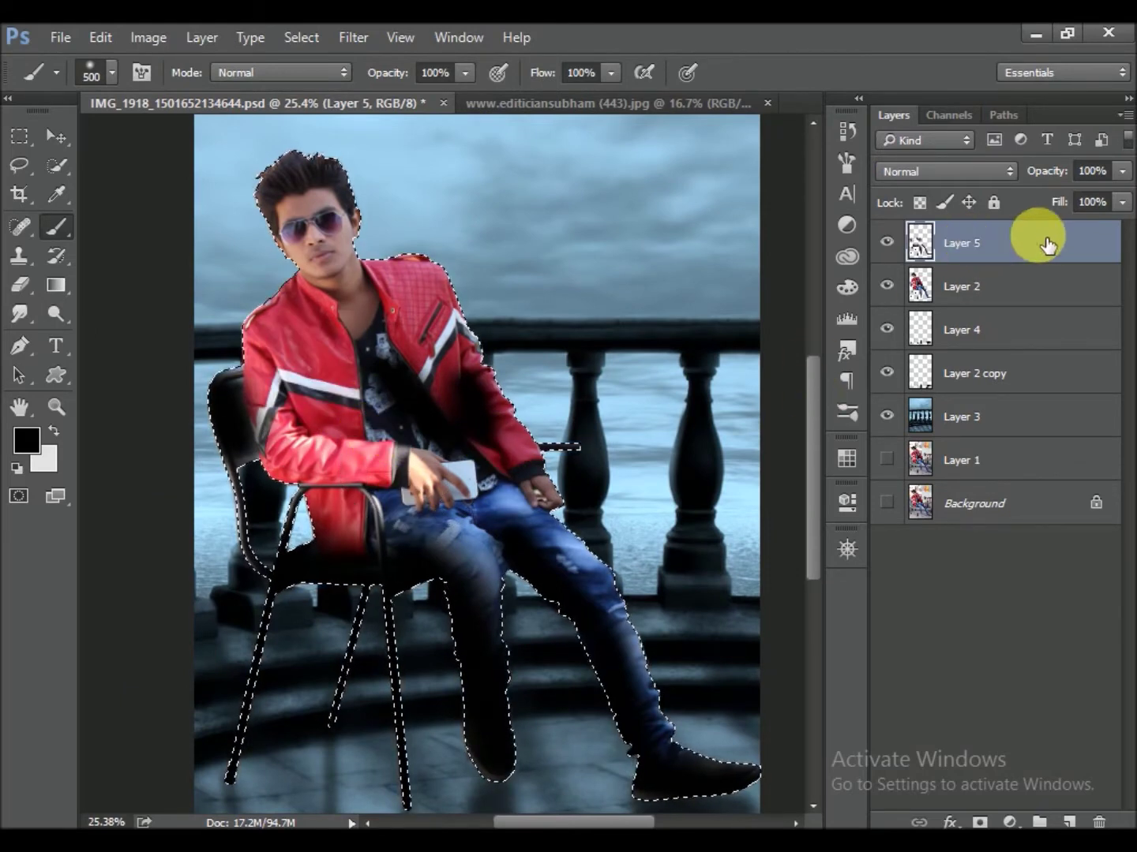
Blend the painted Layer 5 as Soft Light, deselect, and save
left_click(992, 172)
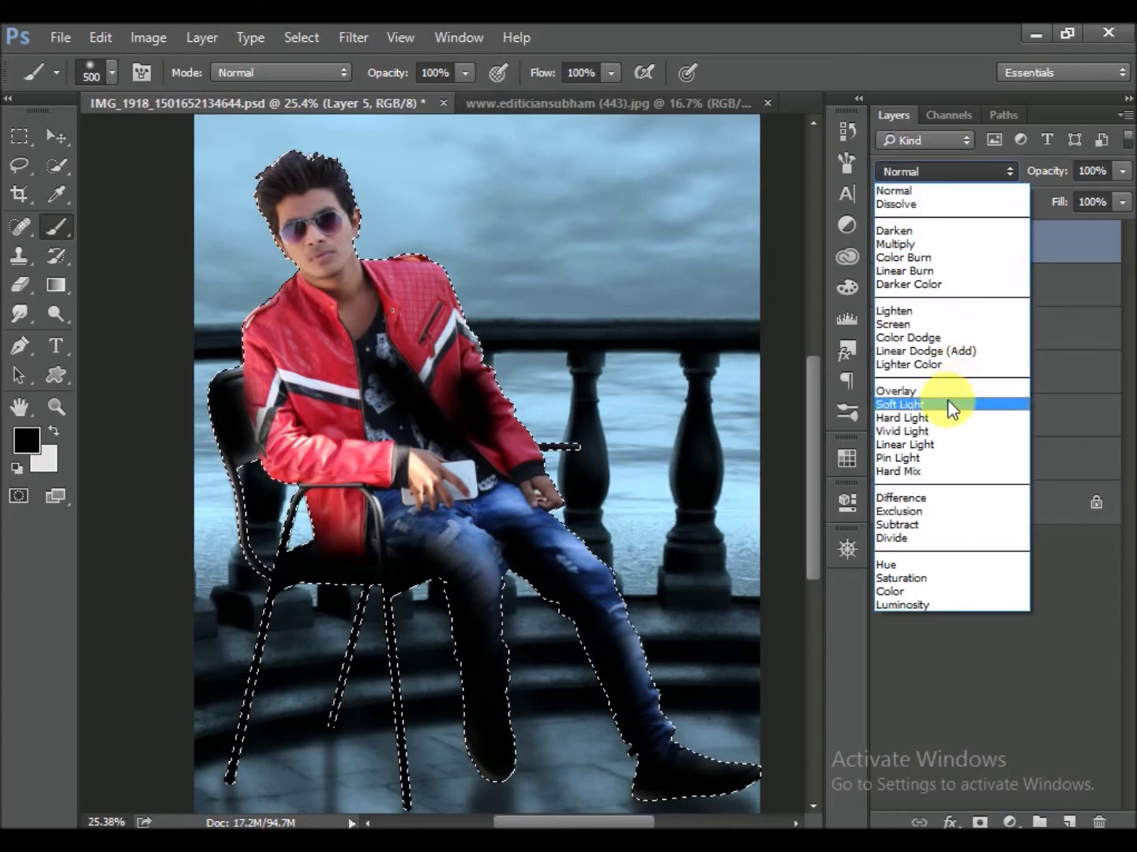
left_click(947, 402)
left_click(302, 37)
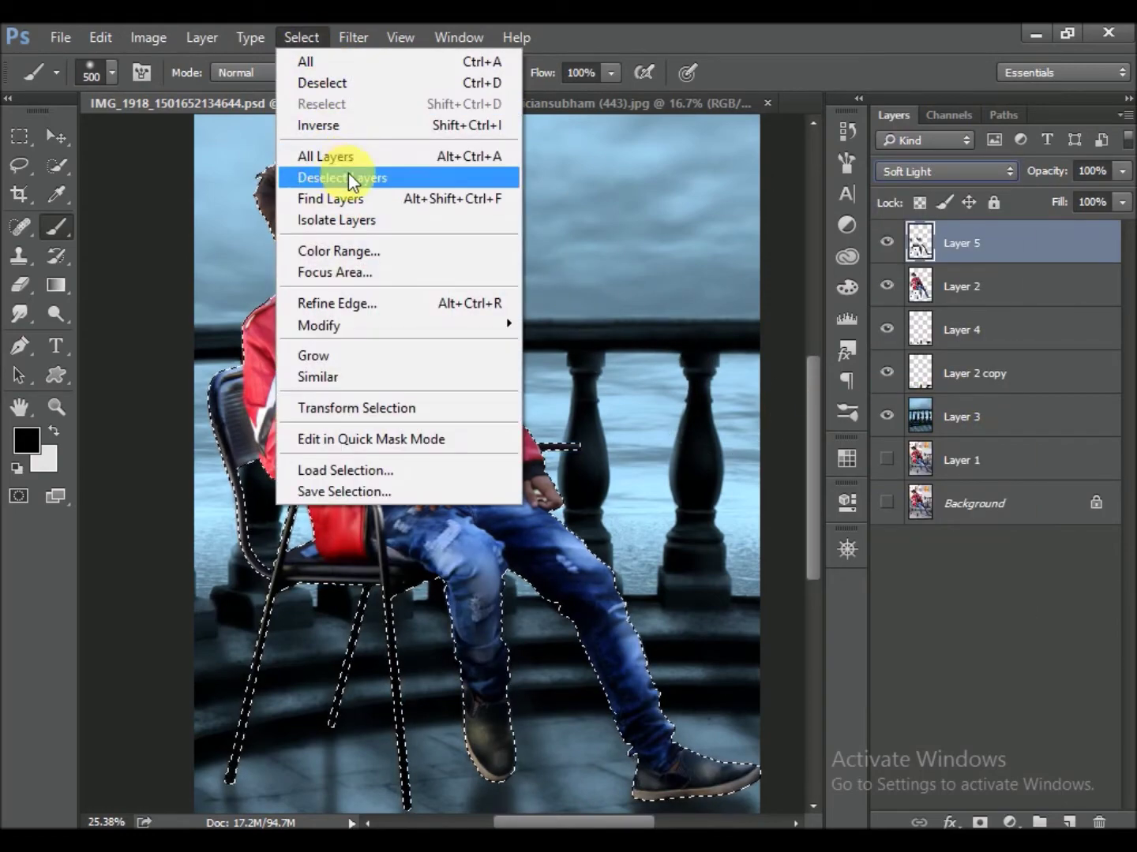
left_click(348, 177)
key("ctrl+z")
left_click(315, 37)
left_click(331, 84)
scroll(569, 282, "down", 1)
key("ctrl+s")
Lower Layer 5 to 66% opacity, raise Layer 2 copy to 73%, and save
mouse_move(1056, 184)
left_mouse_down()
mouse_move(978, 178)
mouse_move(1012, 183)
left_mouse_up()
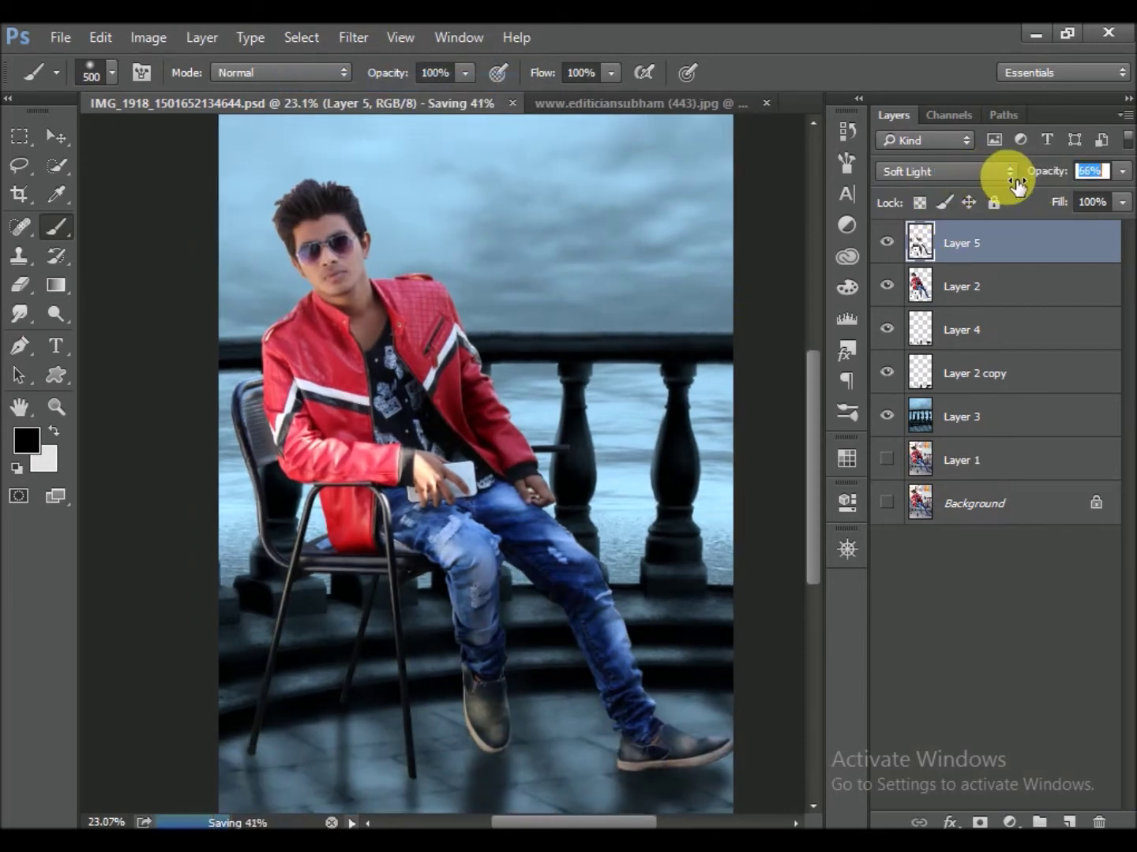
scroll(576, 335, "down", 2)
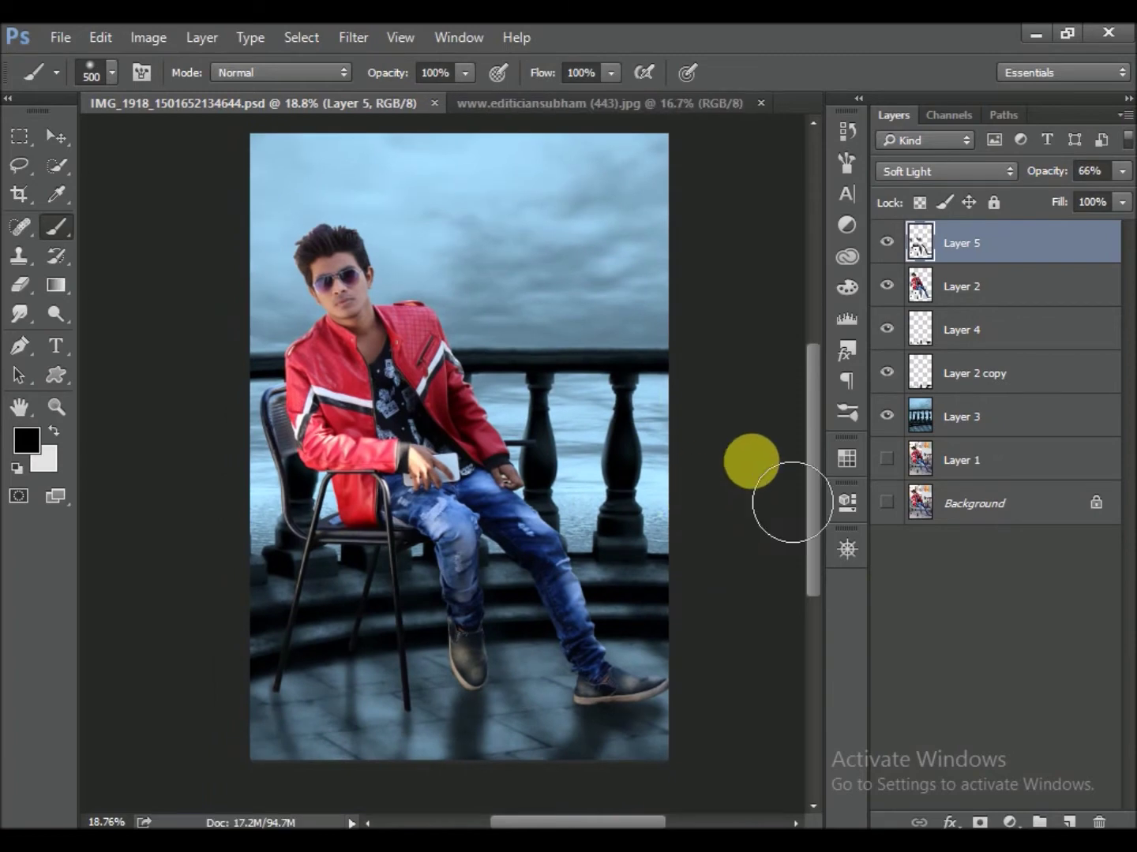
left_click(1015, 506)
left_click(849, 547)
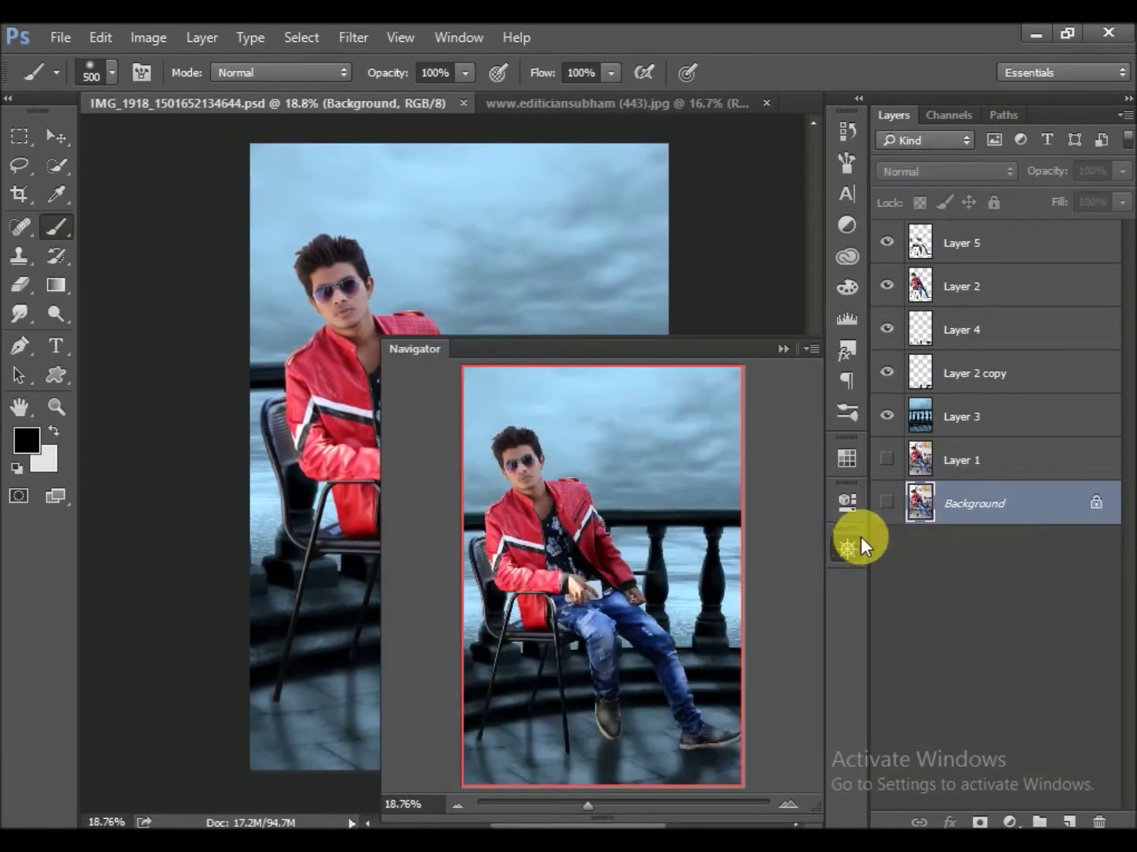
left_click(973, 372)
left_click_drag(1050, 175, 1075, 181)
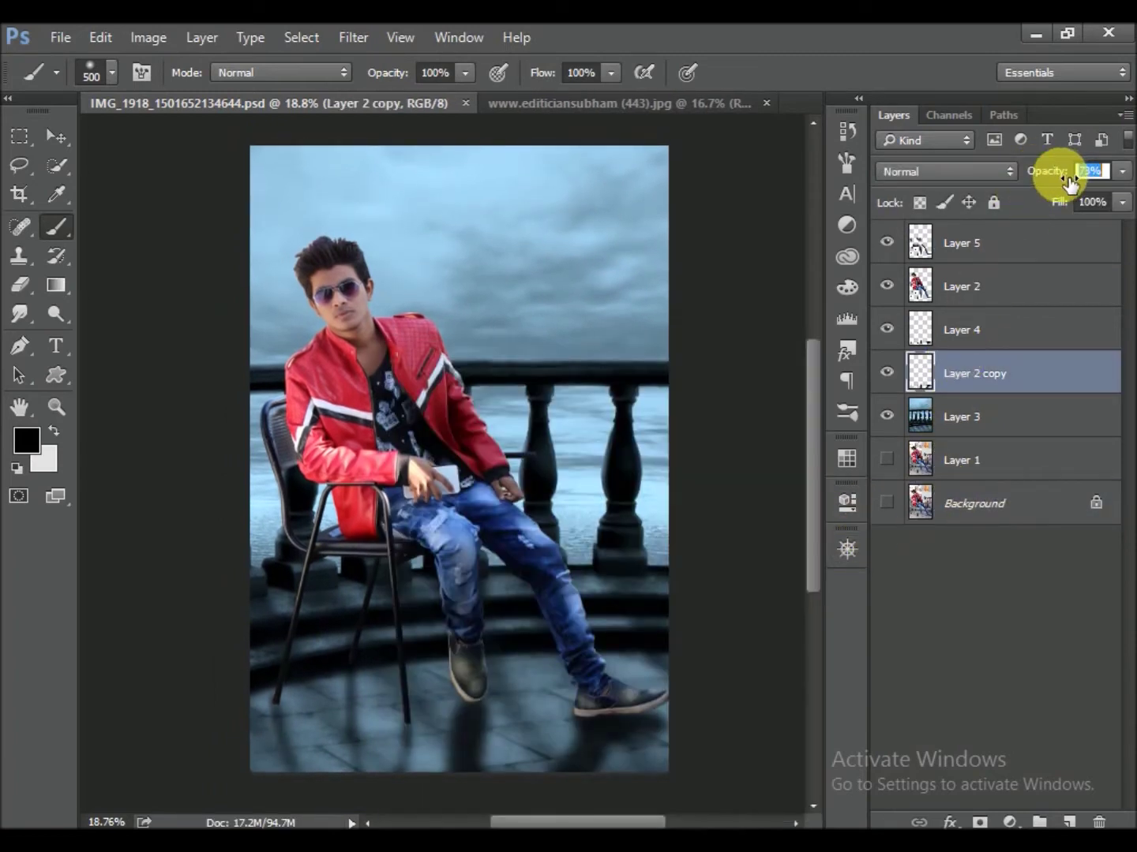
key("ctrl+s")
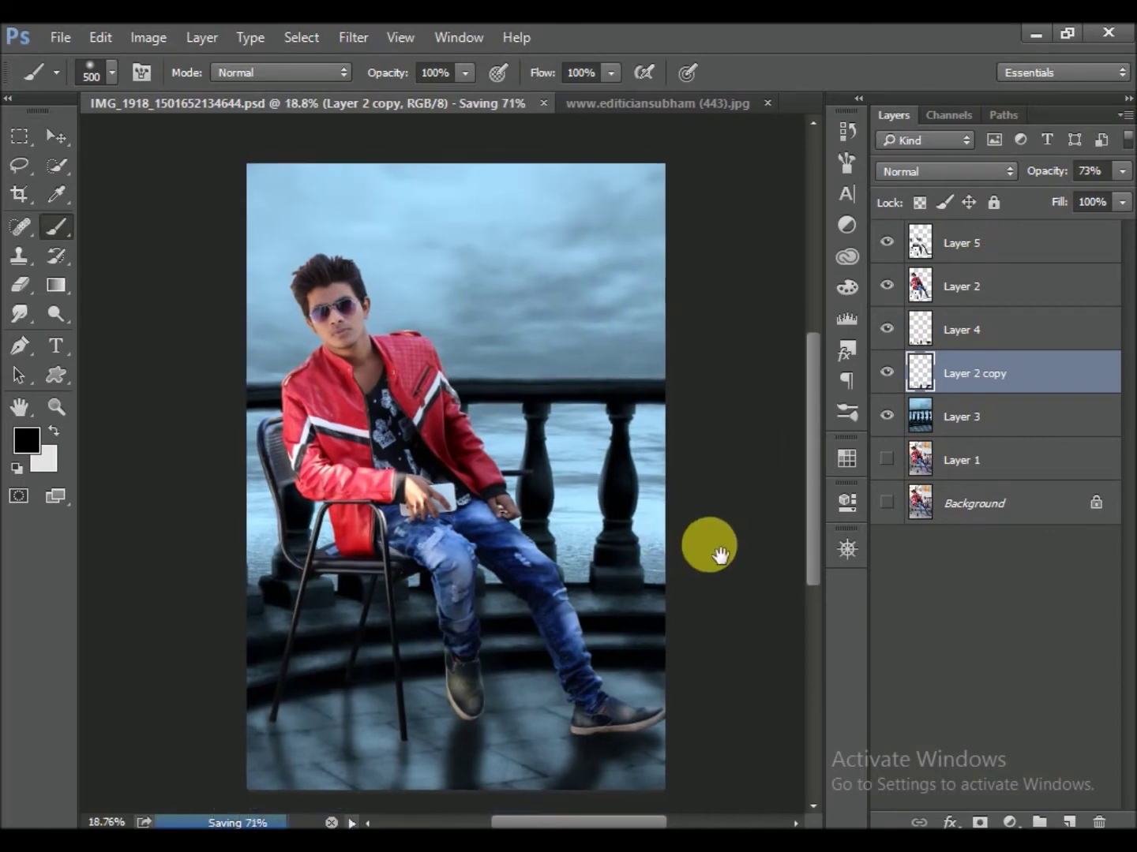
Select the balcony background layer and open the Camera Raw Filter on it
left_click(977, 428)
left_click(353, 38)
left_click(414, 167)
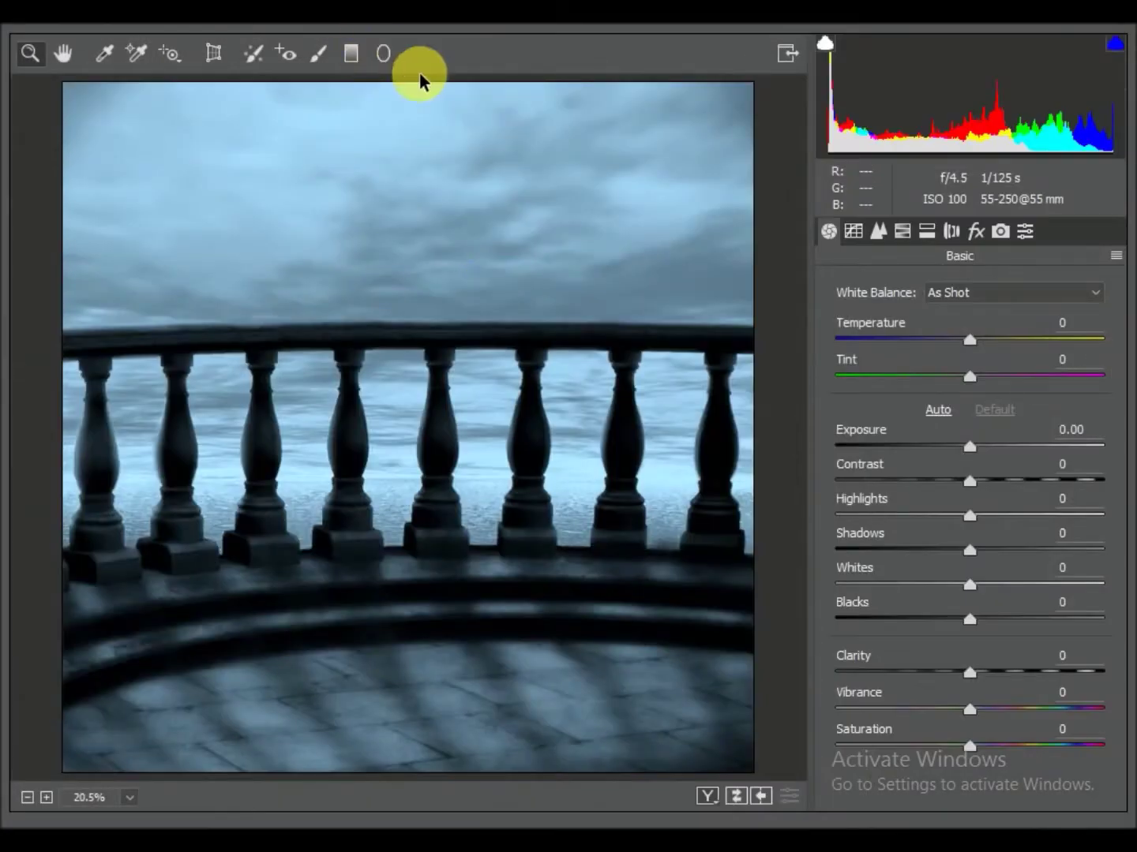
Add a wide radial filter over the balcony with Exposure -1.45, Contrast +47, Highlights +26, Clarity +25
left_click(383, 53)
double_click(359, 184)
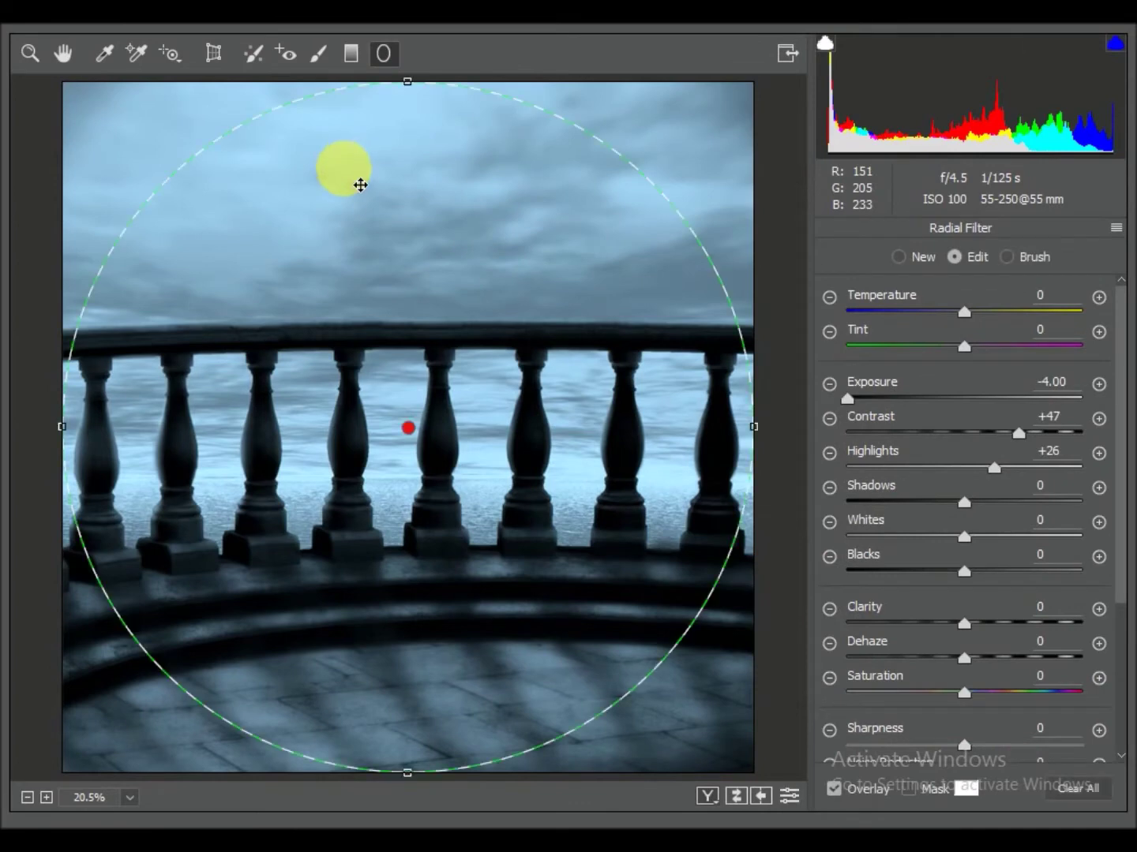
key("ctrl+minus")
left_click_drag(409, 215, 407, 115)
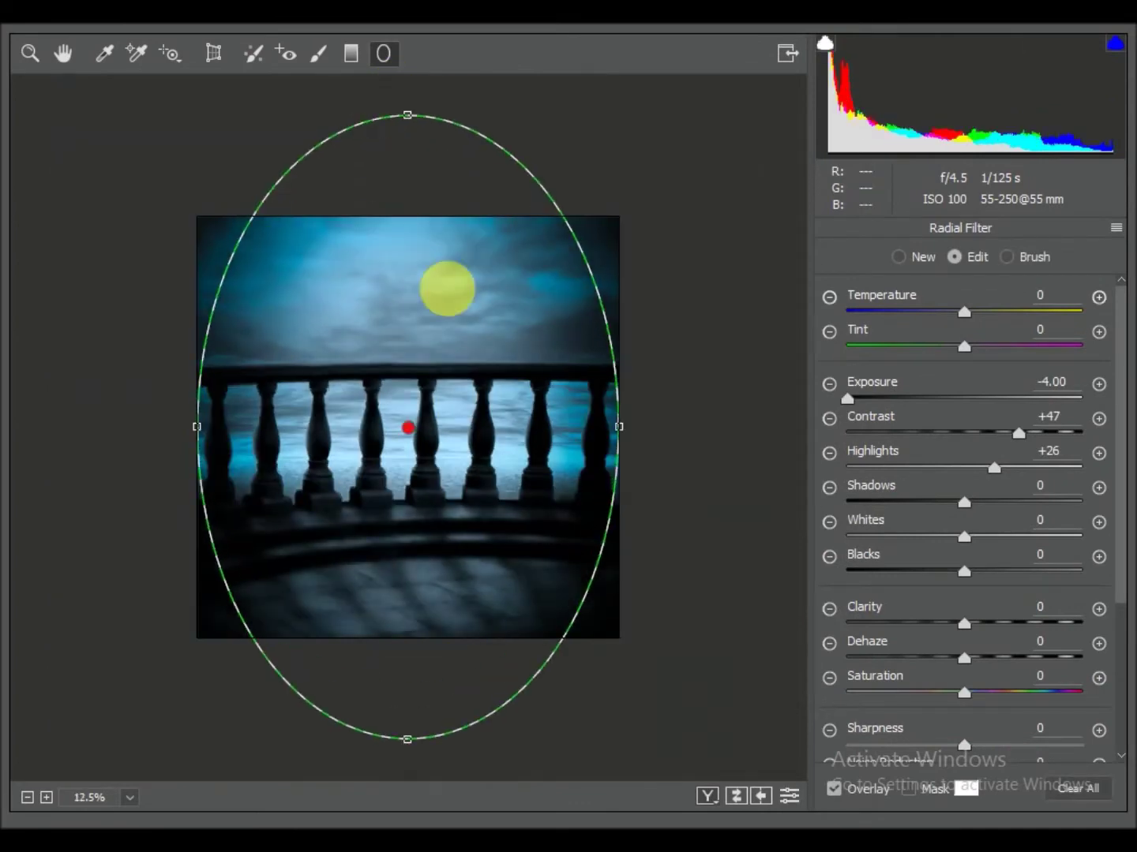
left_click_drag(614, 376, 642, 376)
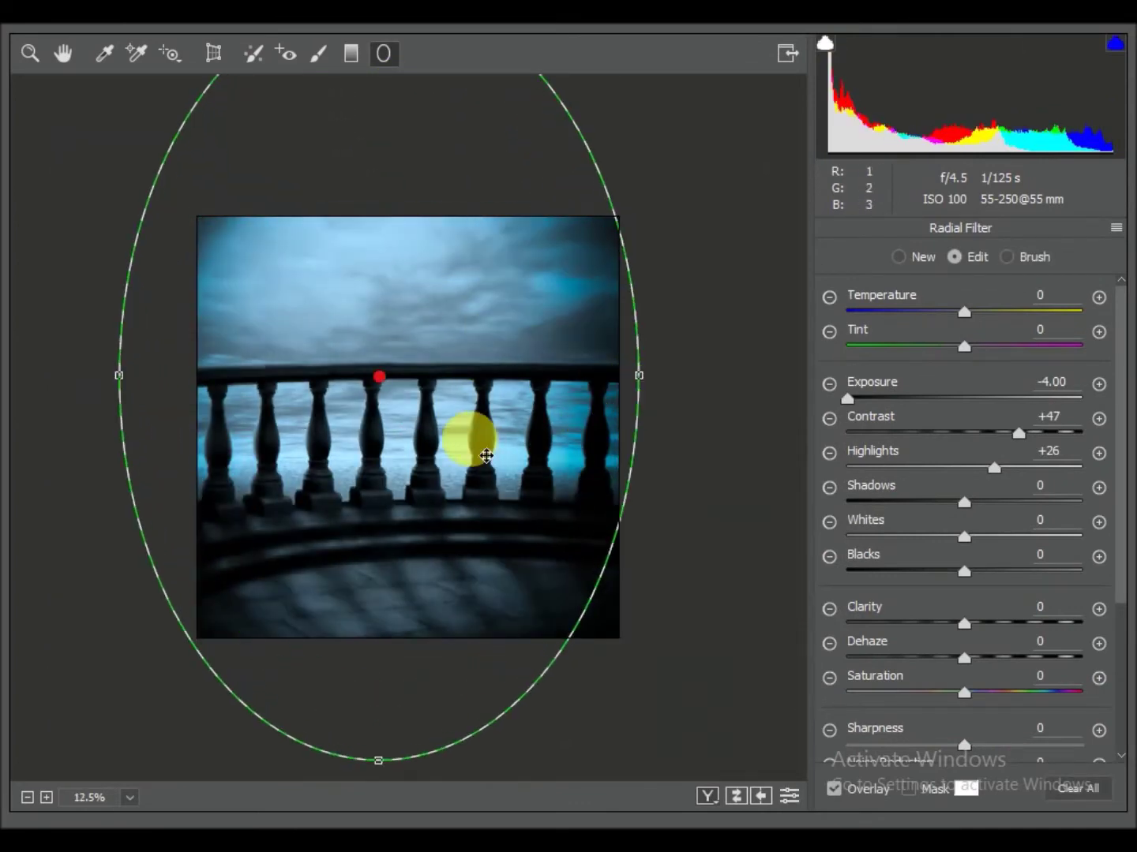
left_click_drag(486, 456, 502, 455)
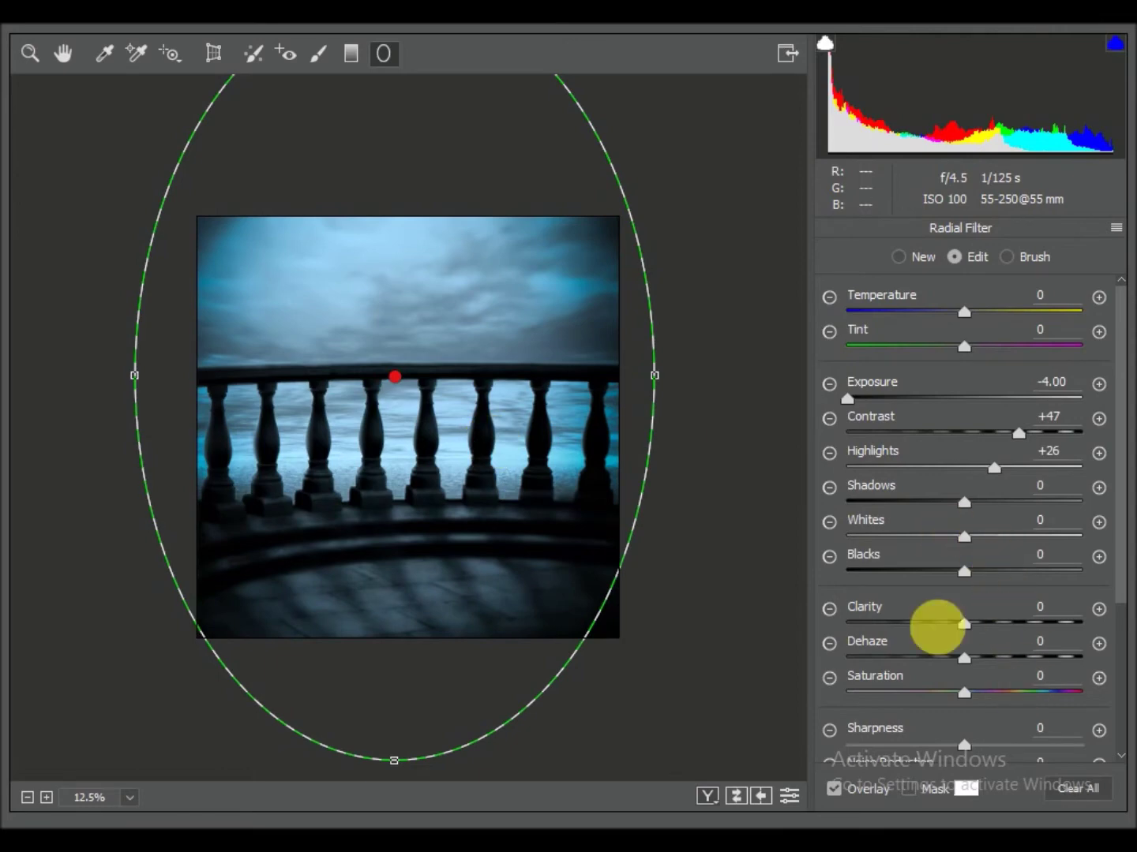
mouse_move(862, 411)
left_mouse_down()
mouse_move(935, 404)
mouse_move(921, 401)
left_mouse_up()
left_click_drag(984, 622, 993, 624)
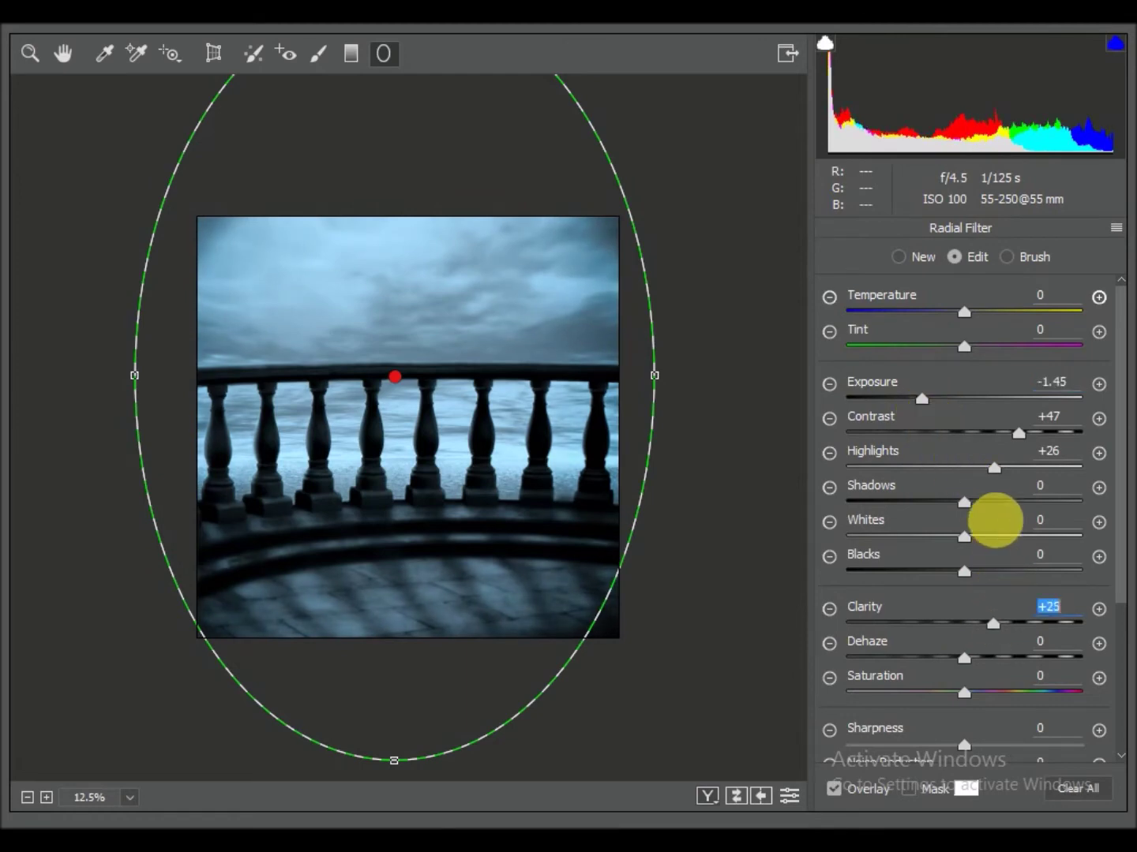
left_click(1105, 819)
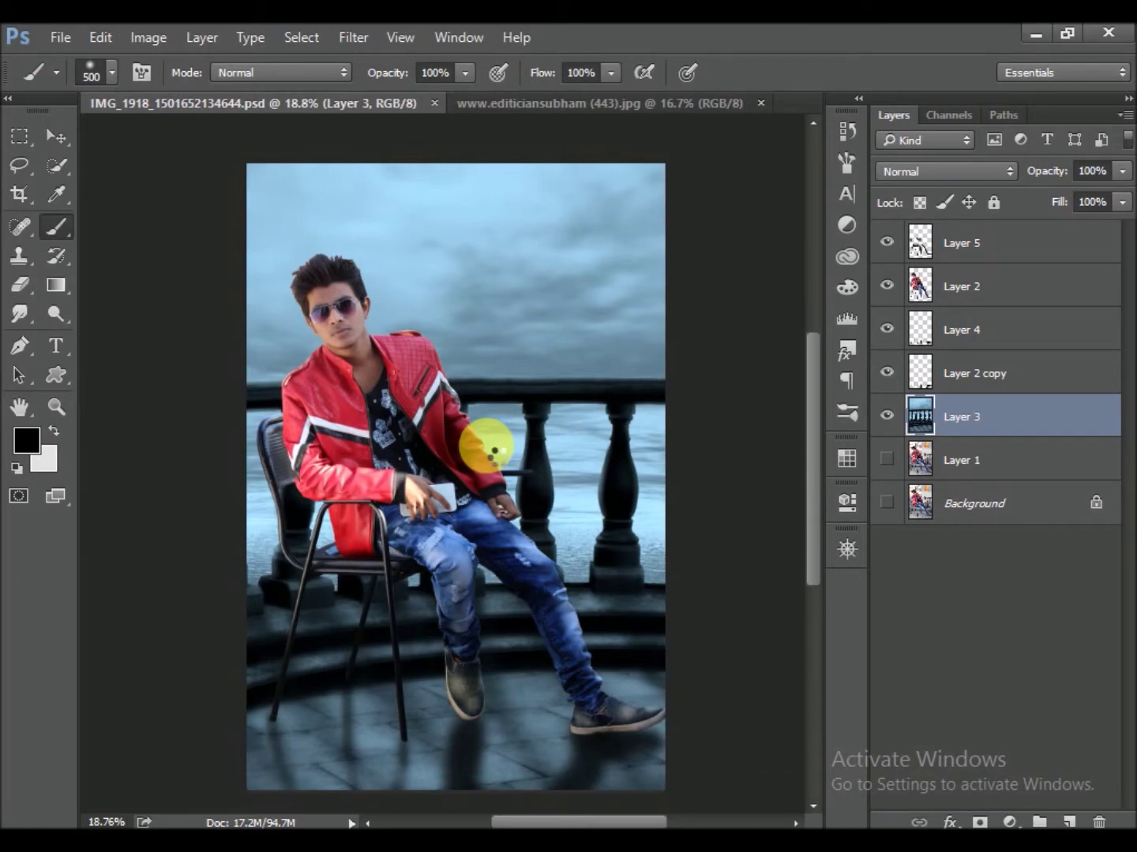
Save the document, briefly opening and dismissing the Filter menu
scroll(501, 445, "down", 1)
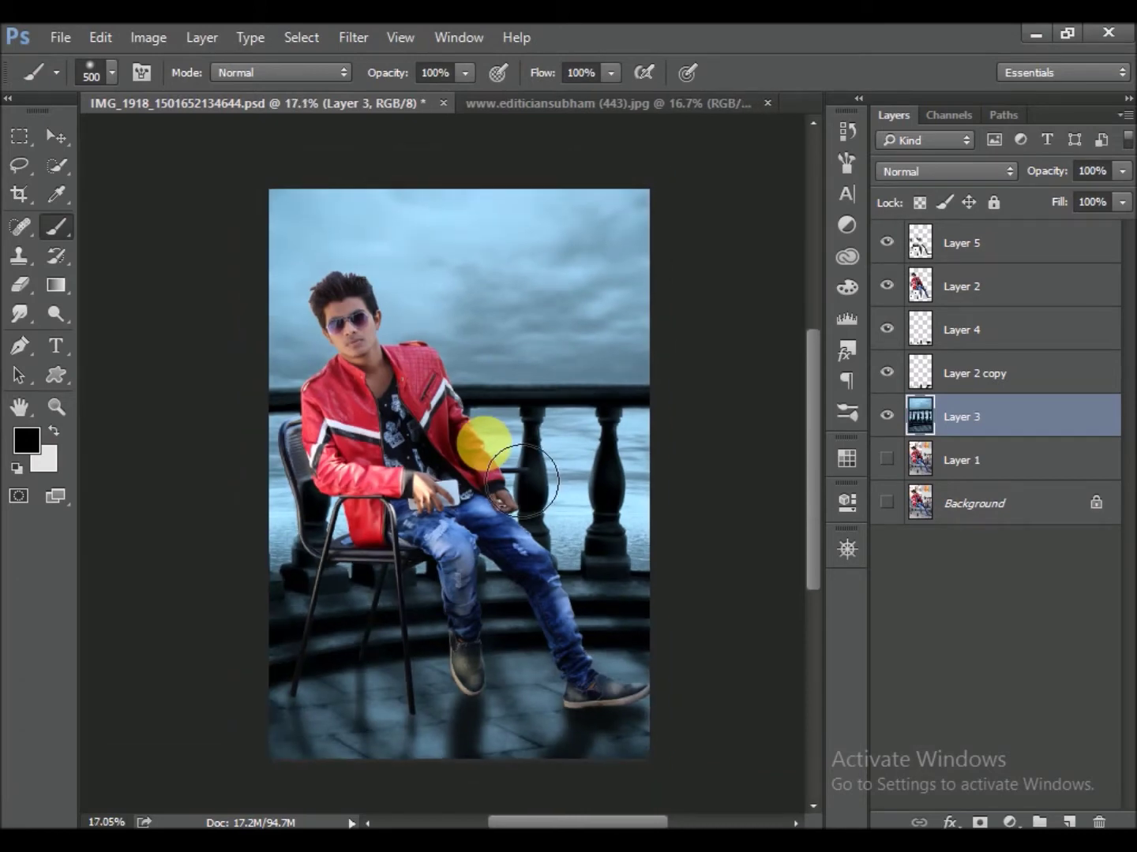
key("ctrl+s")
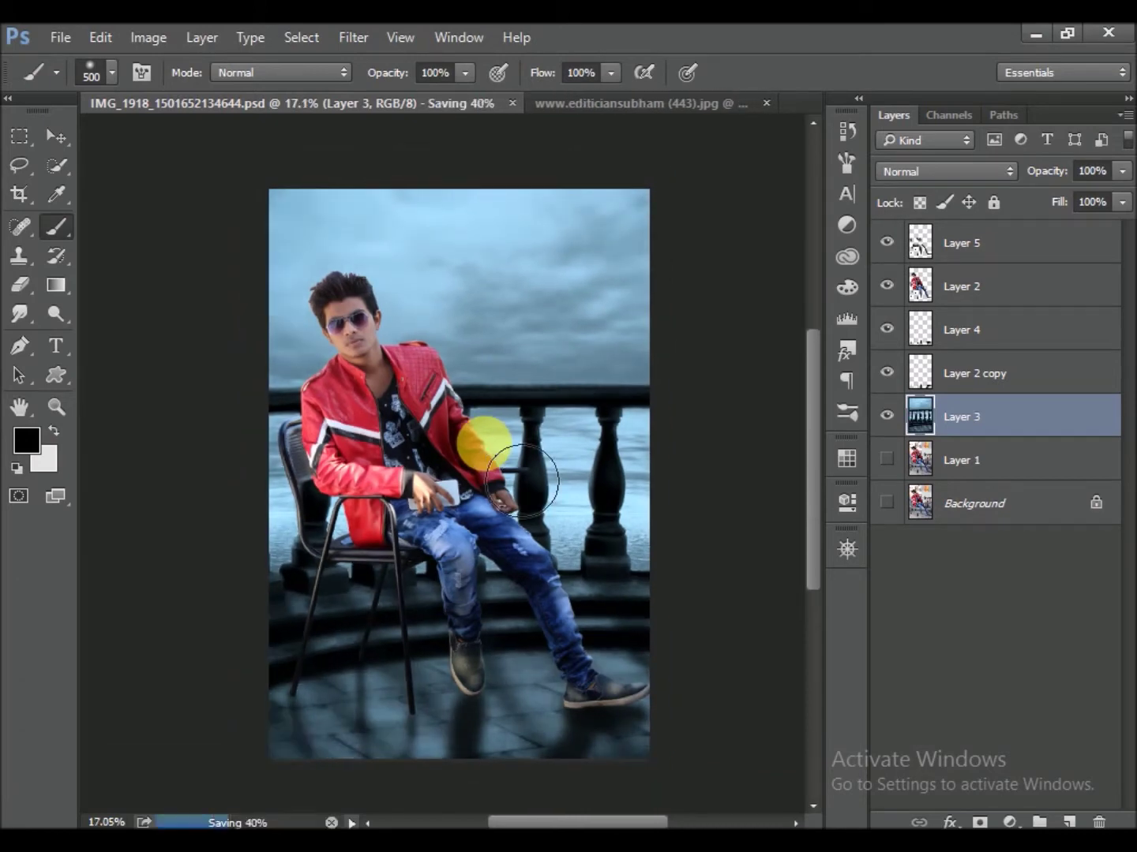
left_click(359, 32)
key("Escape")
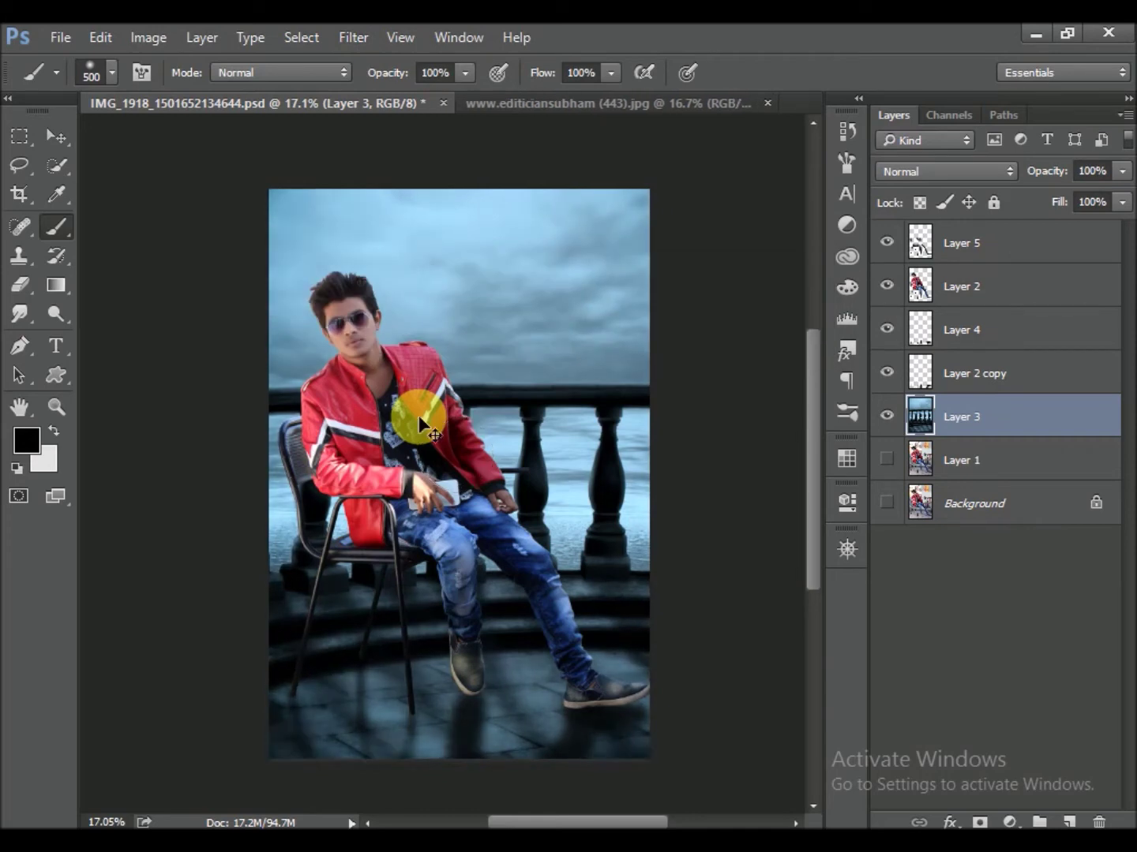
key("ctrl+s")
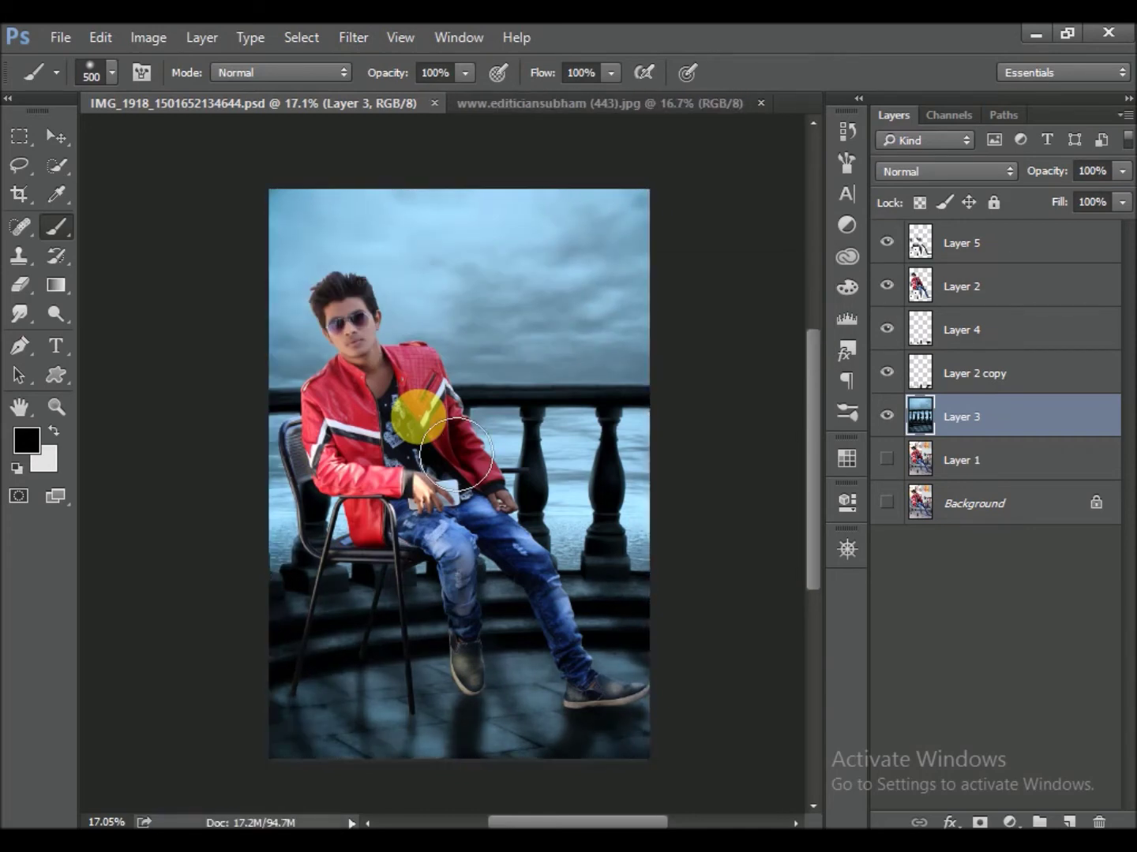
scroll(444, 414, "down", 1)
scroll(398, 499, "up", 2)
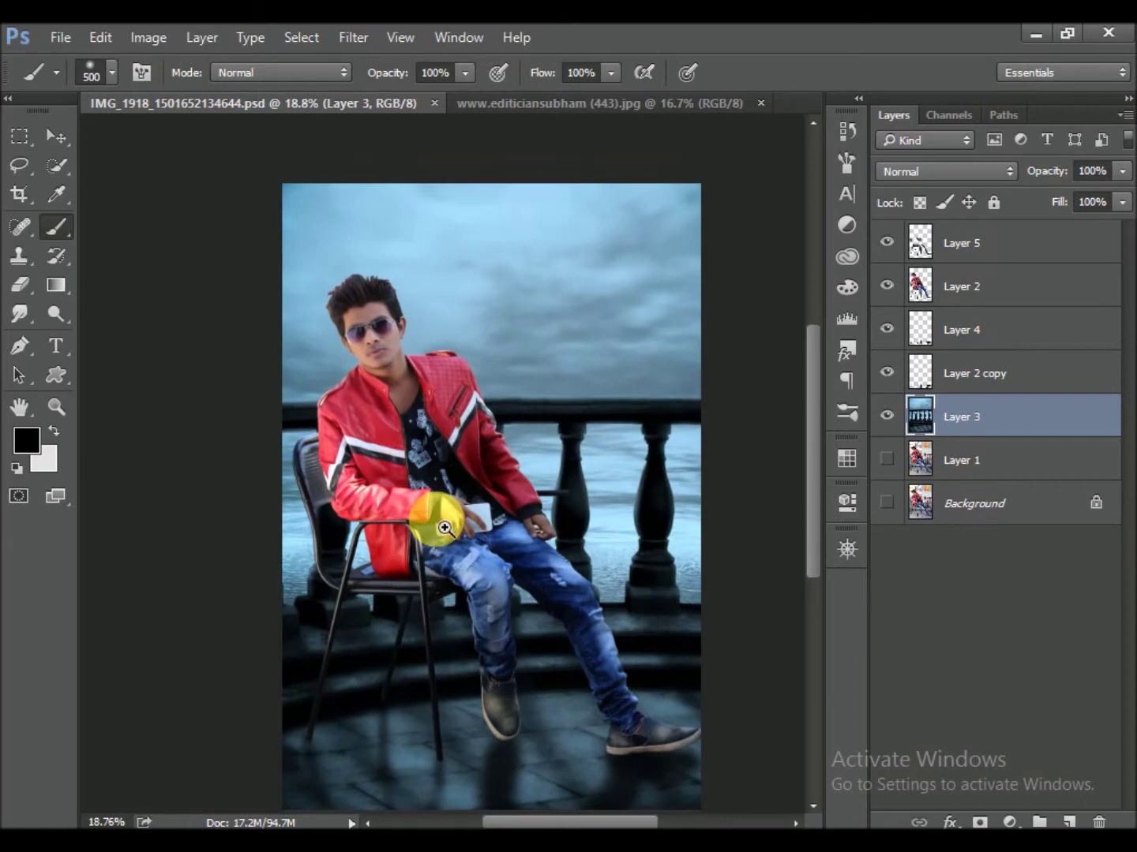
Select Layer 2 with Layer 5, merge them into Layer 5, and save
left_click(920, 286)
left_click(887, 244)
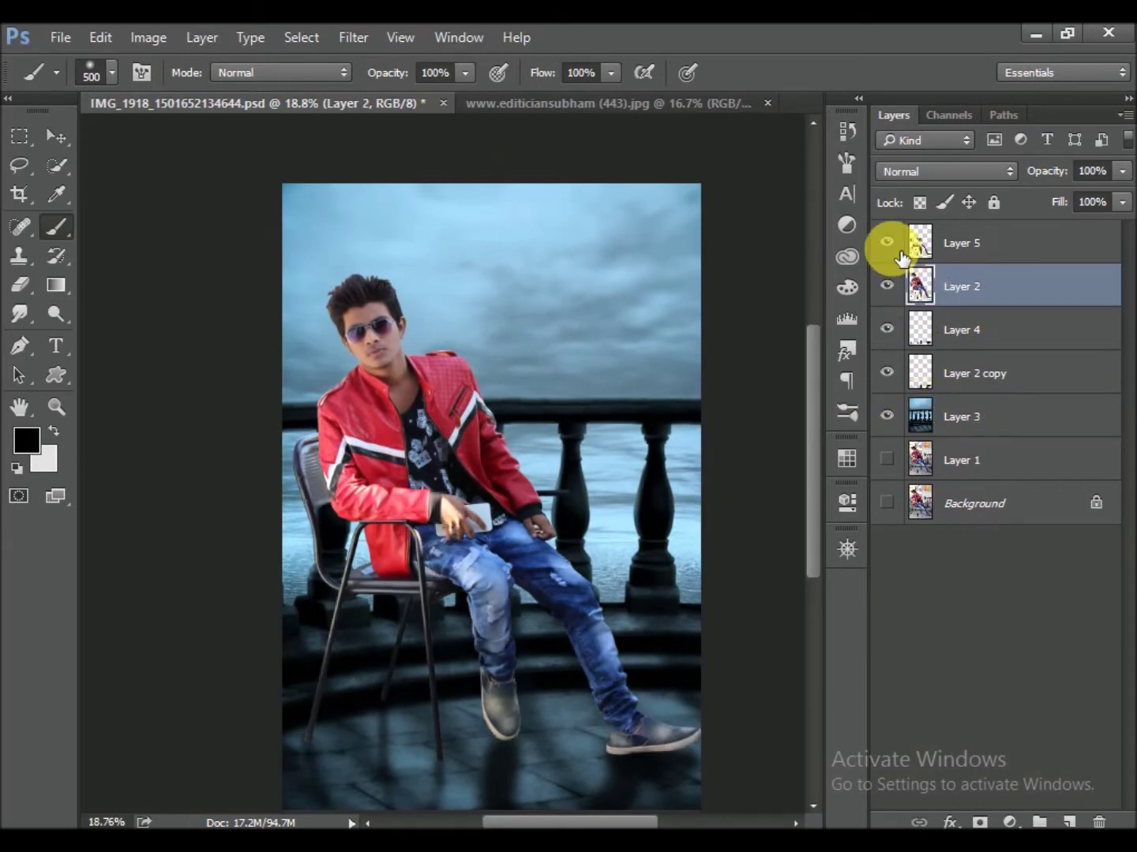
left_click(980, 242, "ctrl")
key("ctrl+e")
key("ctrl+s")
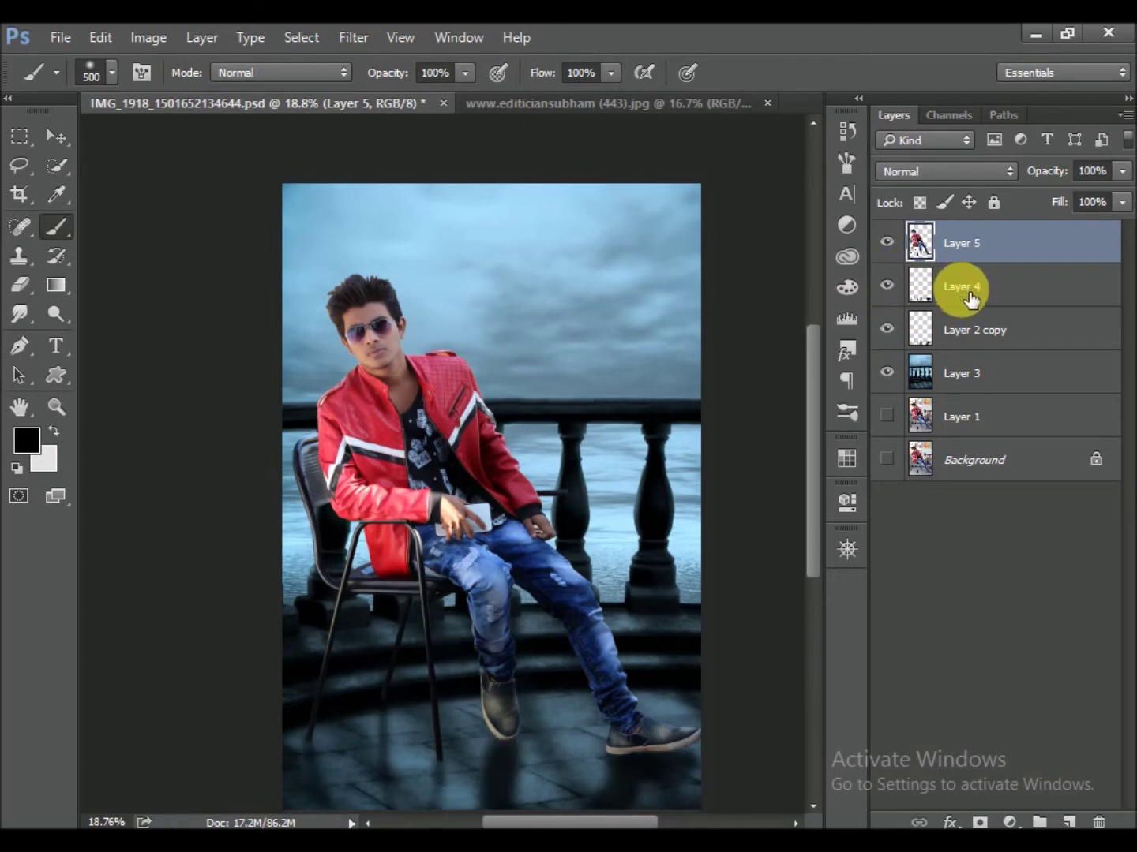
Select Layer 3 and add a new empty layer above it
left_click(975, 330)
left_click(979, 374)
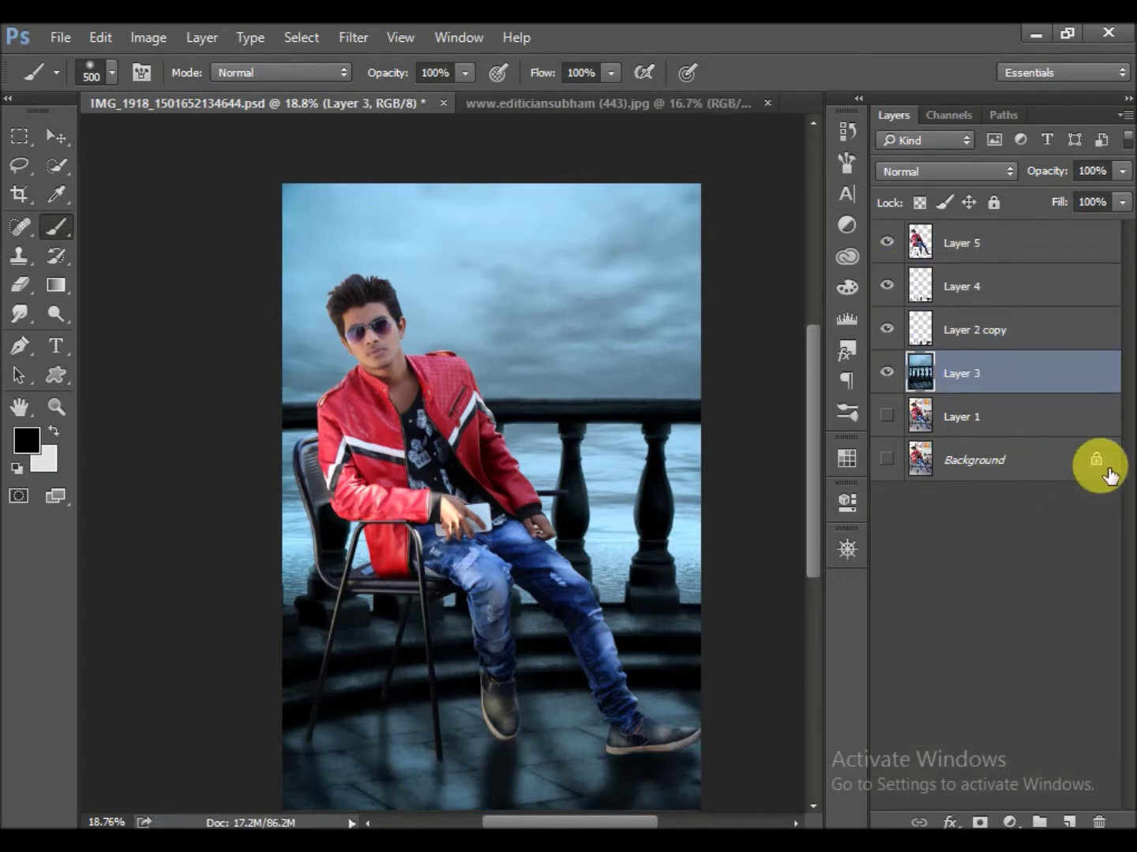
left_click(1070, 820)
Draw a white radial gradient glow on Layer 6 and move it up and left
left_click(56, 285)
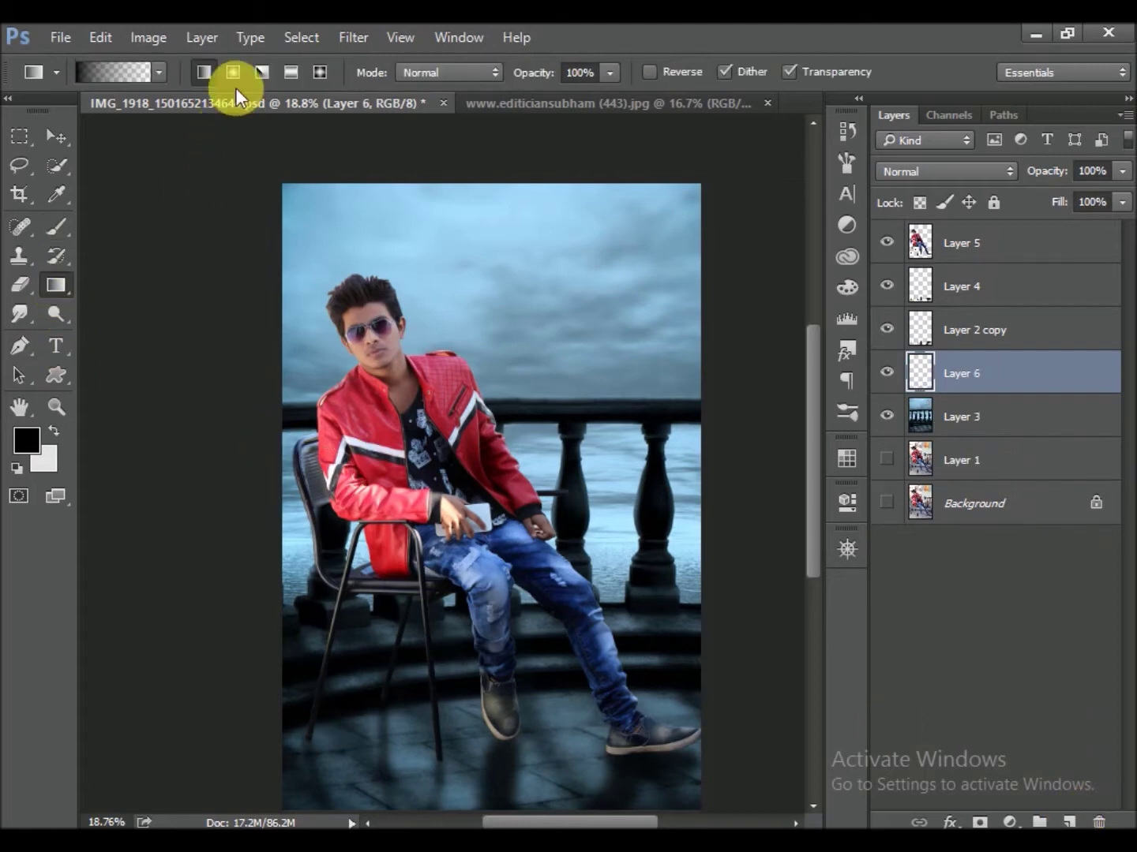
key("x")
left_click_drag(447, 493, 571, 545)
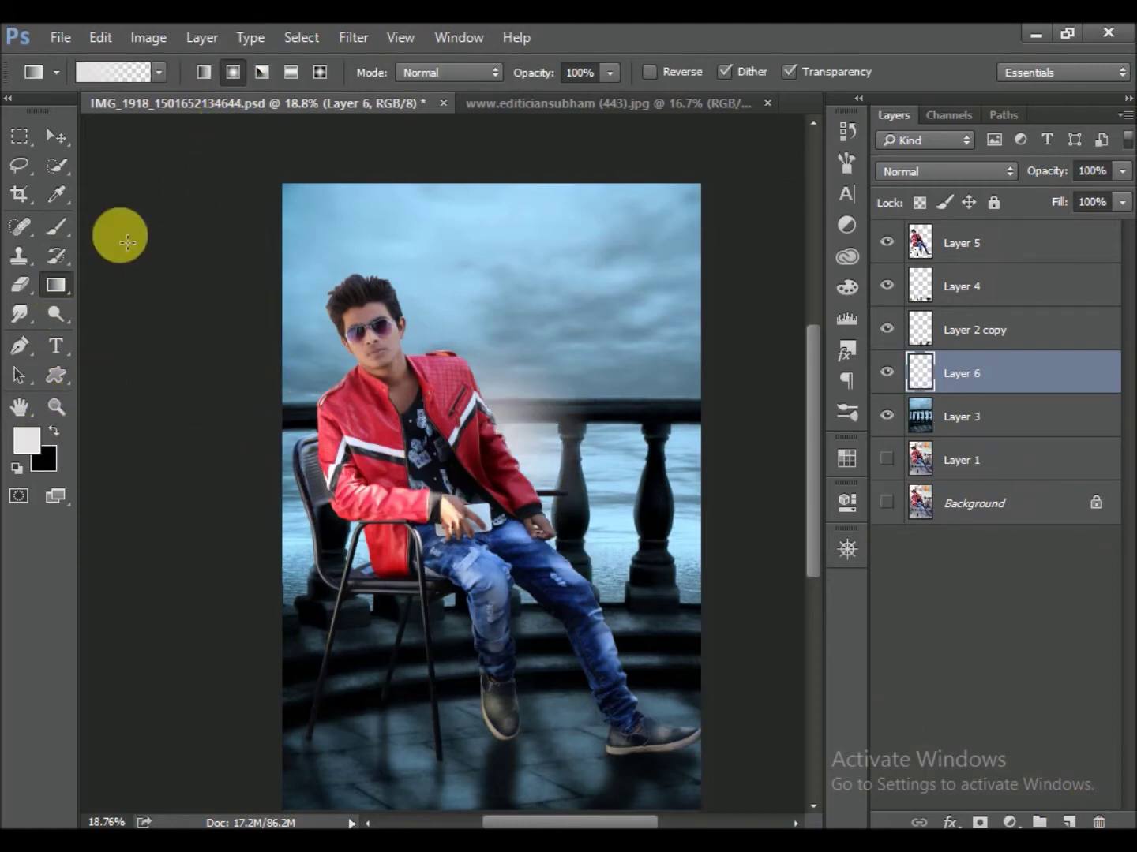
left_click(56, 135)
left_click_drag(569, 450, 367, 300)
Enlarge the white glow to over twice its size and position it over the person
key("ctrl+t")
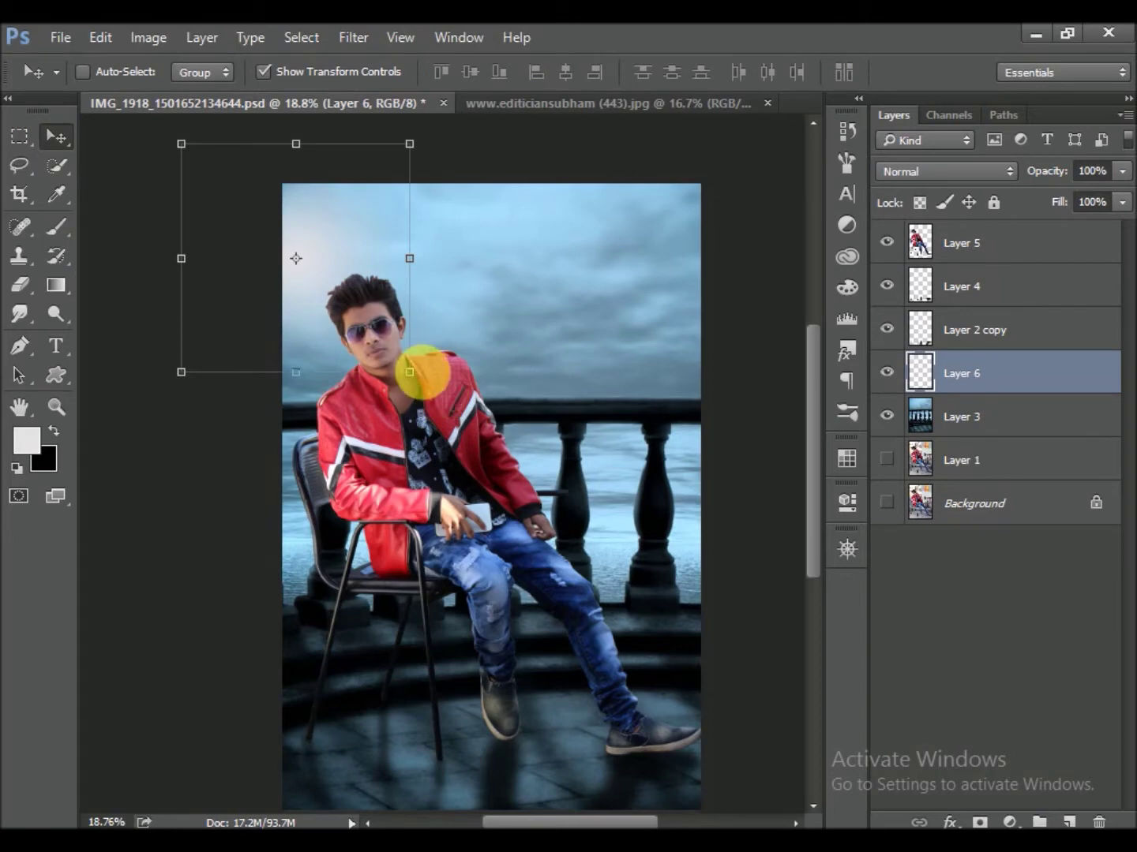
left_click_drag(406, 373, 644, 557)
left_click_drag(525, 516, 450, 399)
left_click_drag(538, 459, 752, 648)
key("Return")
key("ctrl+t")
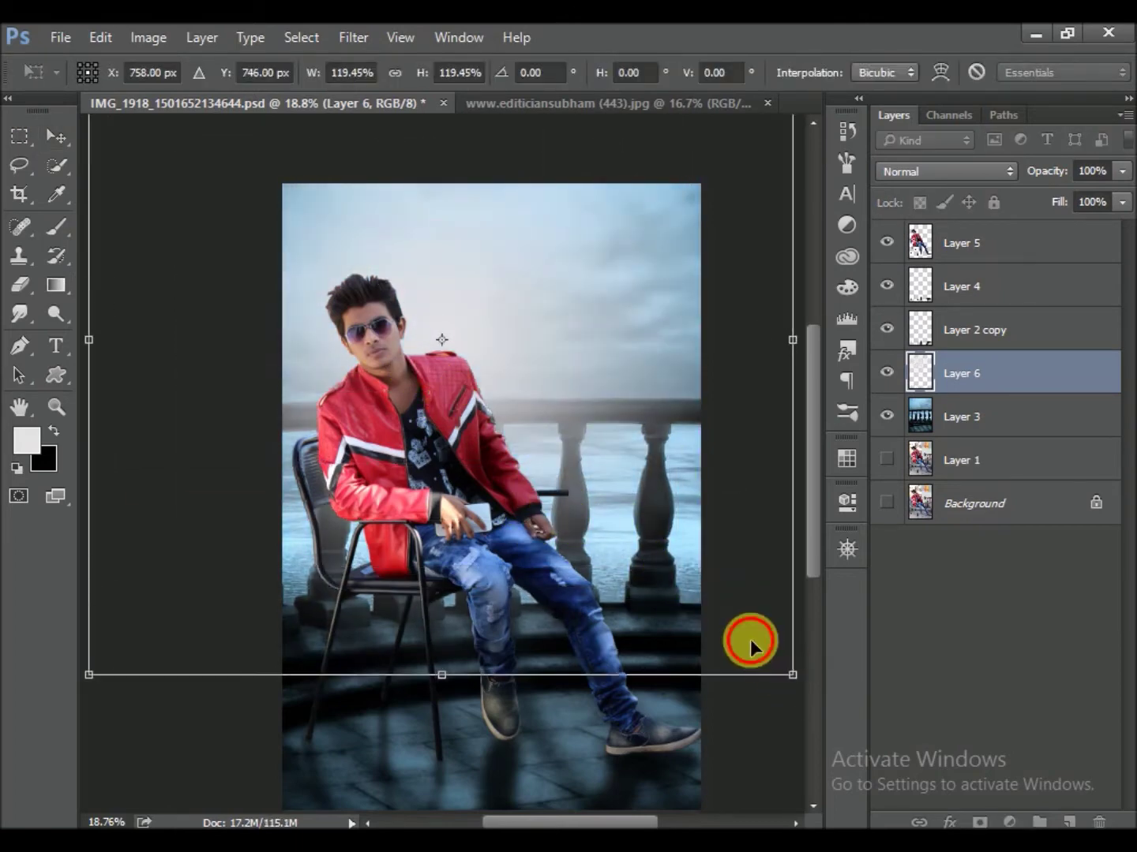
key("Return")
left_click_drag(692, 579, 551, 466)
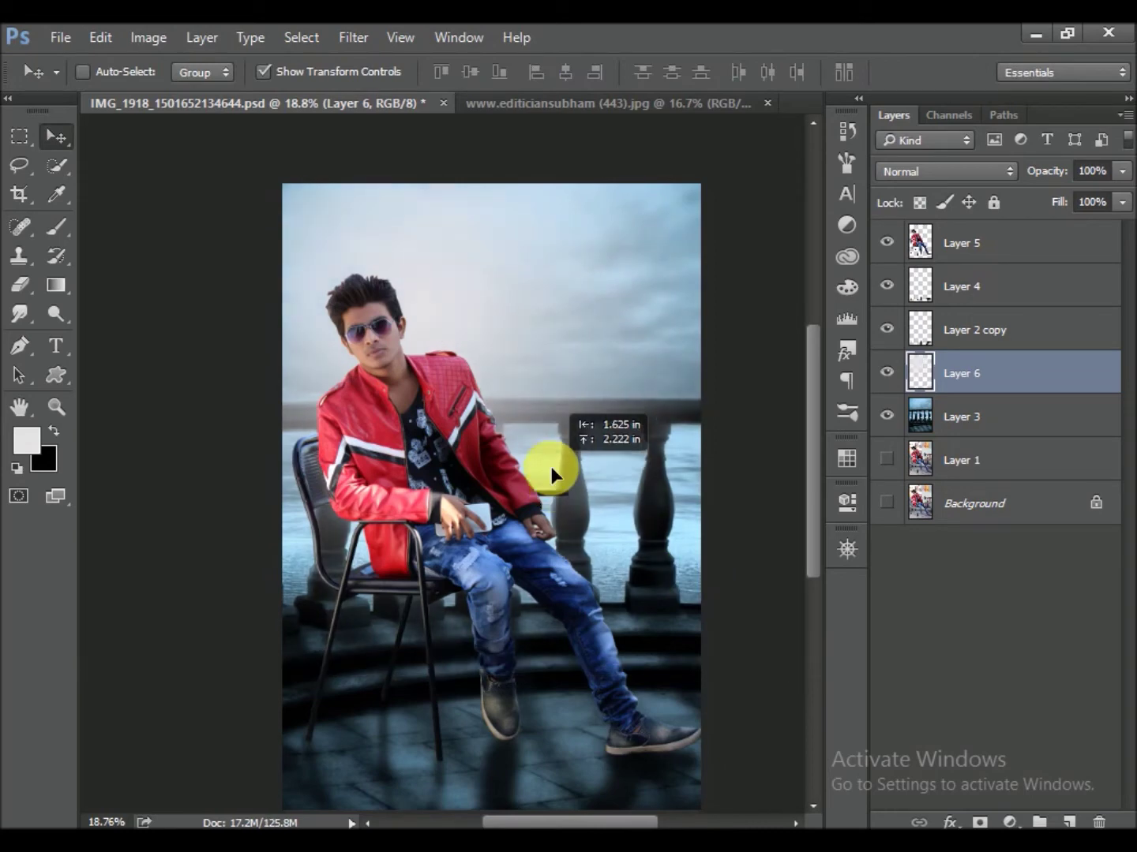
Blend the glow layer as Soft Light, compare it on and off, and save
left_click(934, 173)
left_click(900, 404)
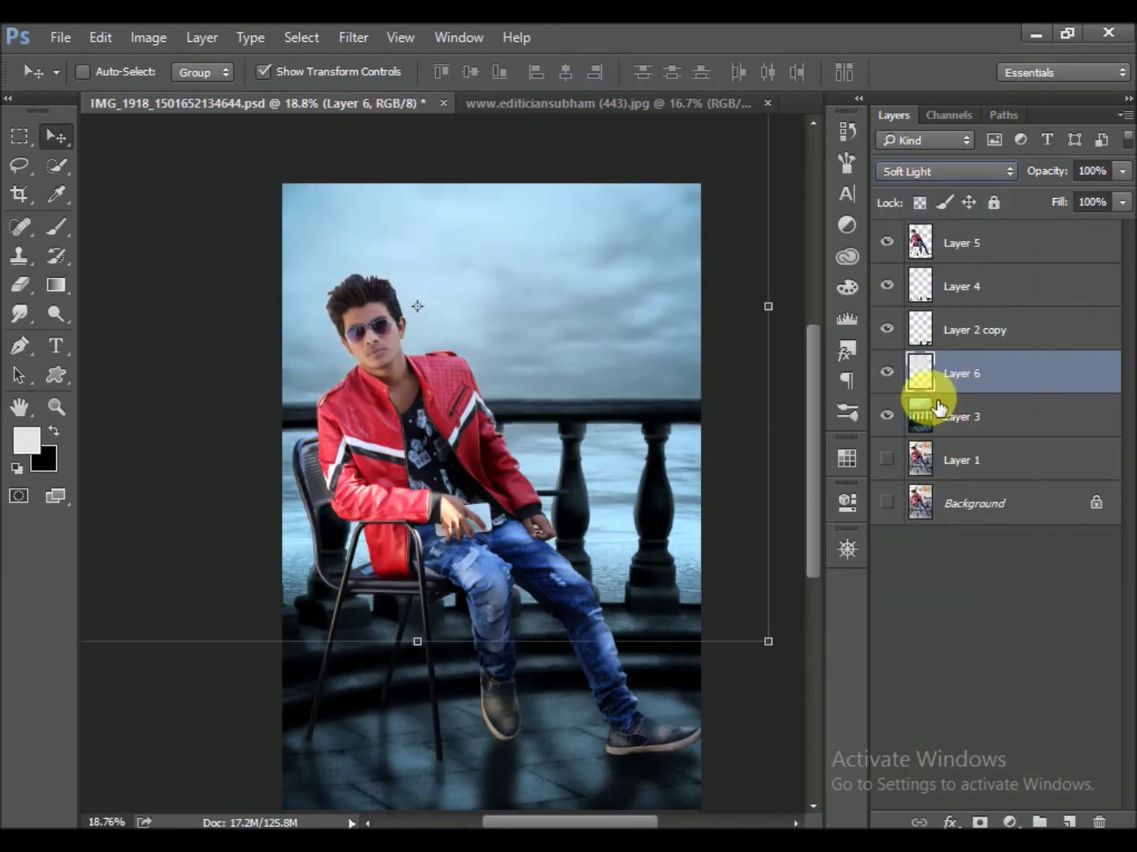
left_click(891, 377)
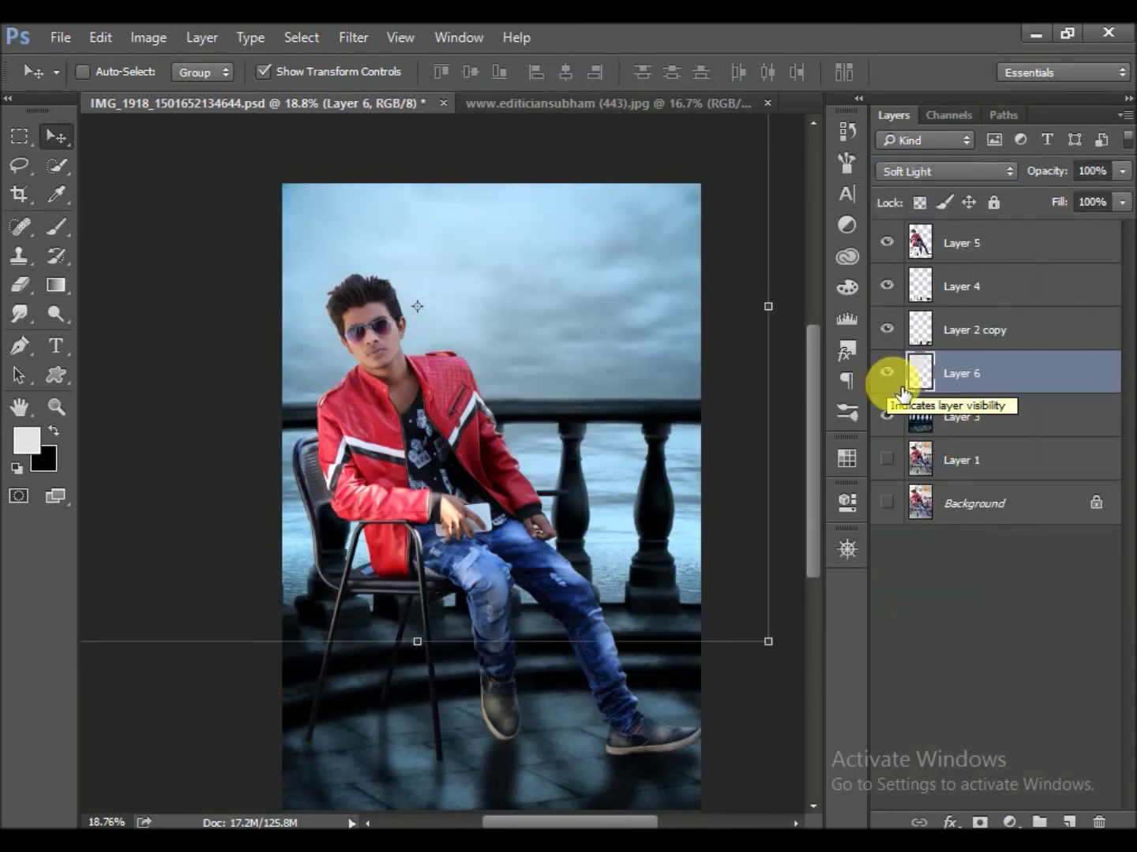
key("ctrl+minus")
key("ctrl+s")
Toggle Layer 5's visibility to check it, select it, and open the Filter menu
left_click(973, 519)
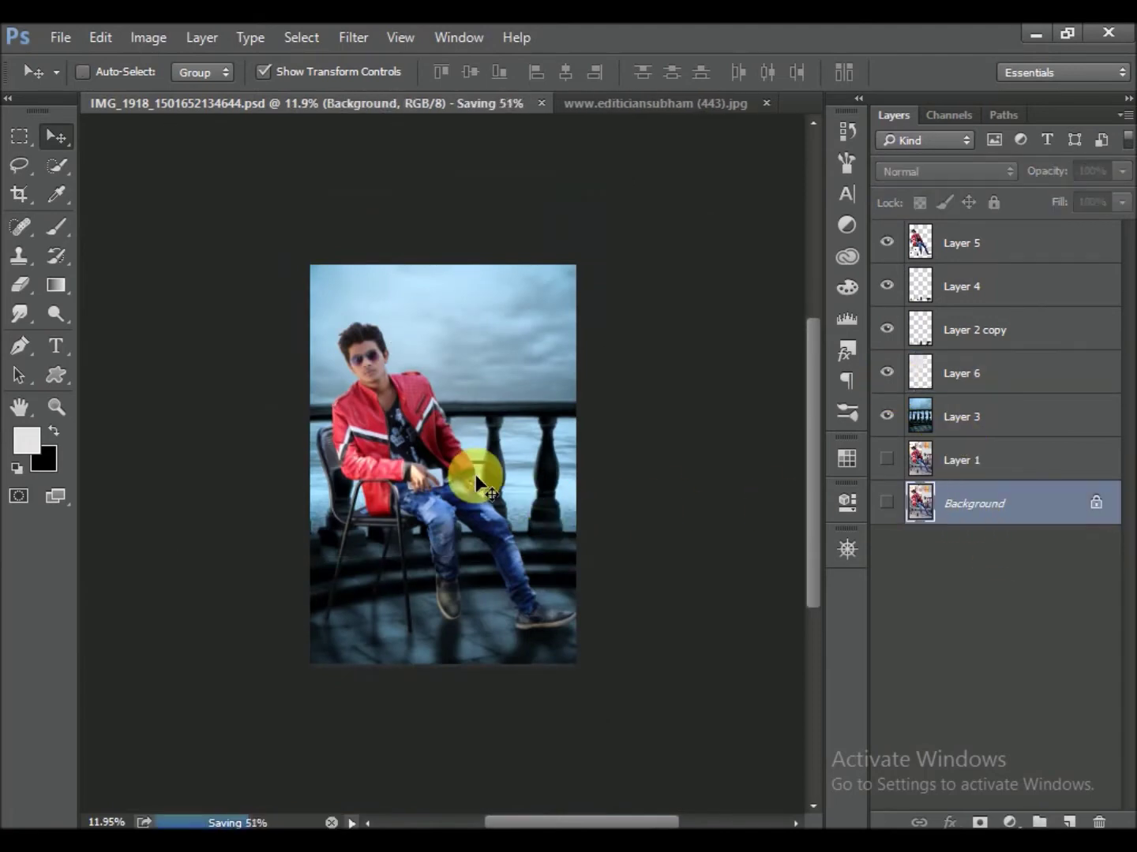
scroll(498, 485, "up", 2)
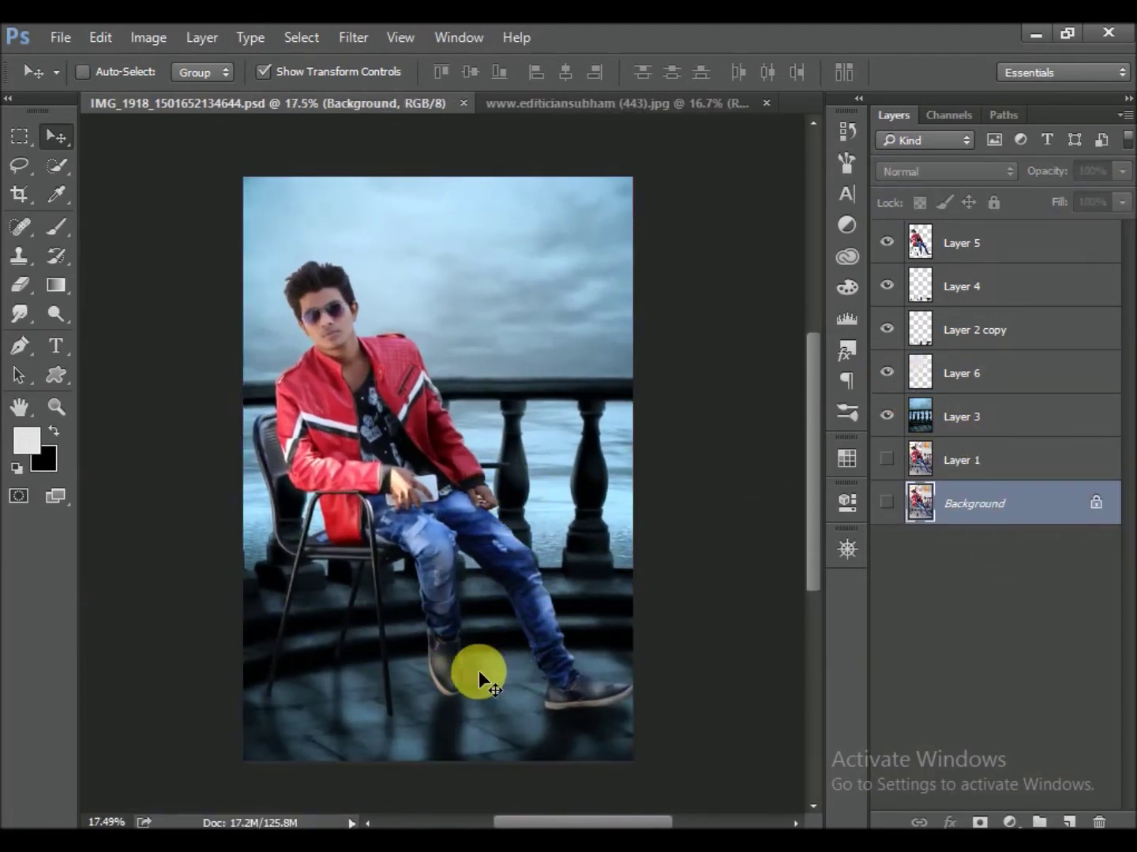
scroll(479, 670, "up", 1)
left_click(888, 245)
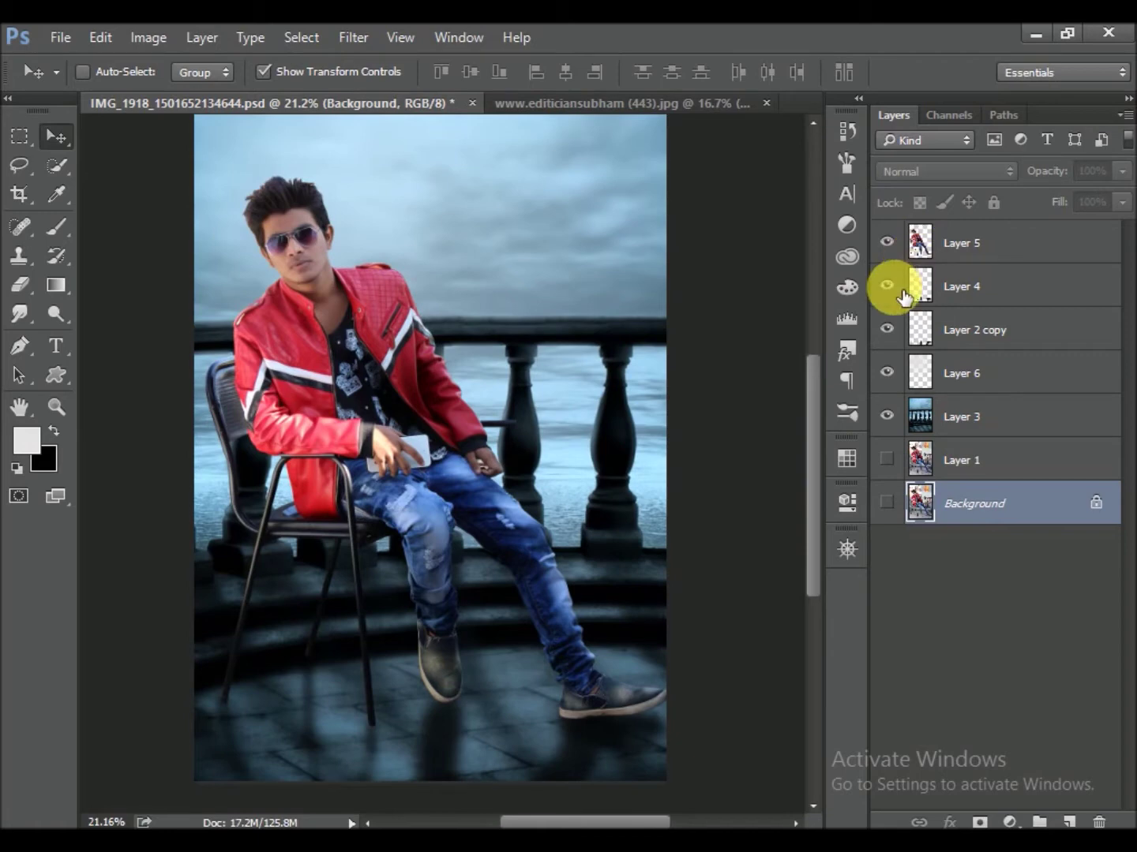
left_click(976, 265)
left_click(353, 38)
Open Camera Raw on Layer 5 and add a tilted graduated filter from the bottom with lighter exposure
left_click(407, 168)
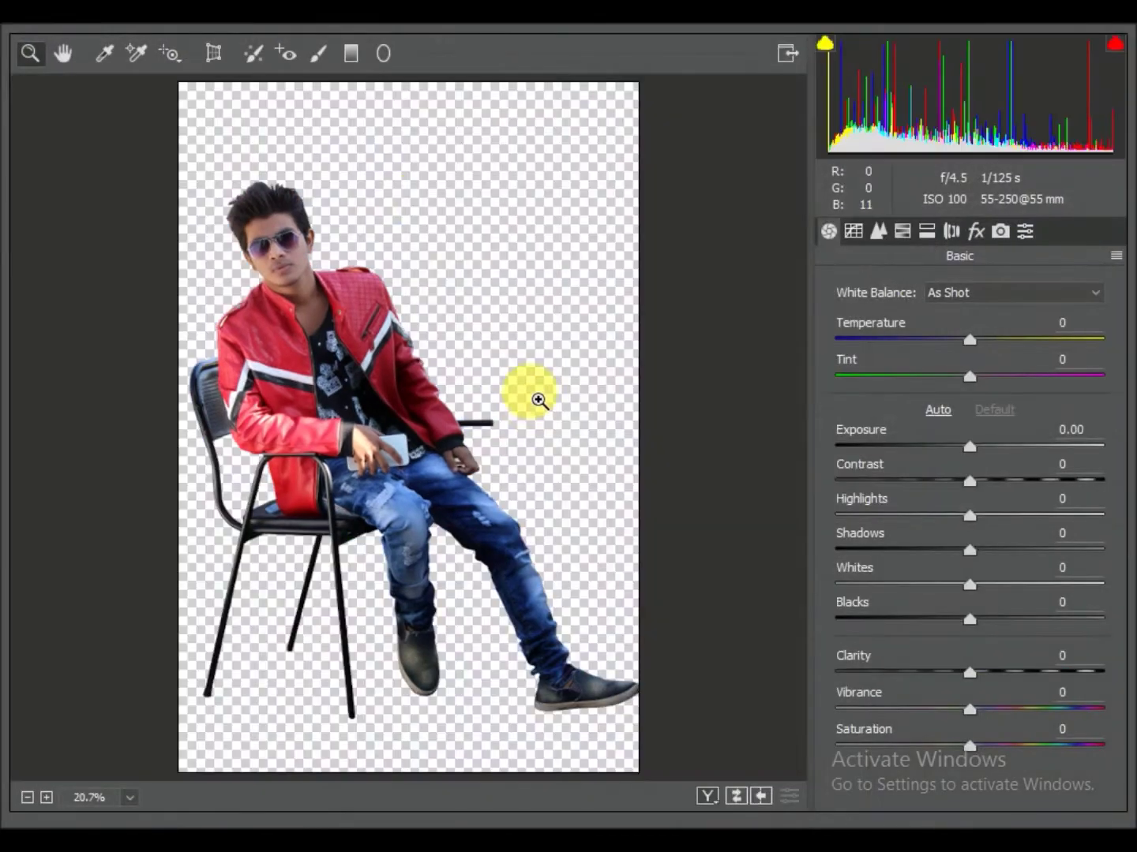
left_click(352, 53)
left_click_drag(381, 743, 381, 417)
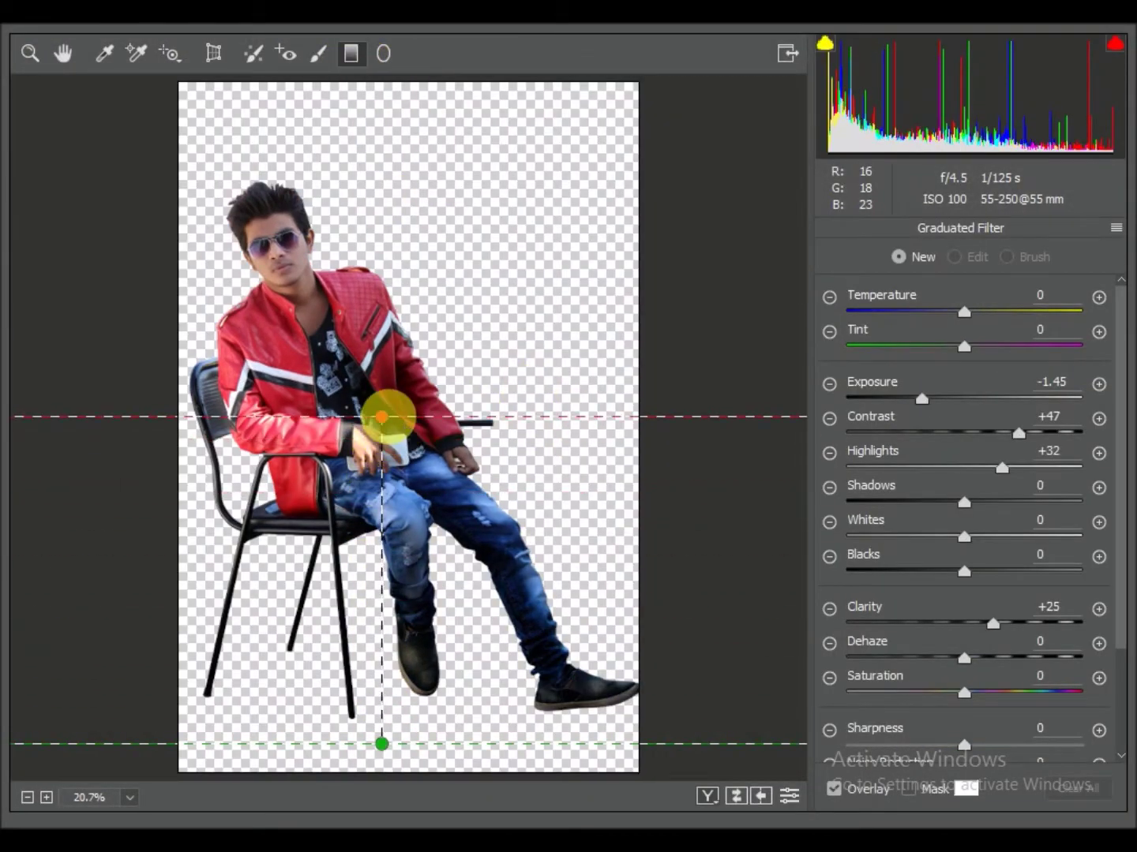
left_click_drag(470, 410, 486, 431)
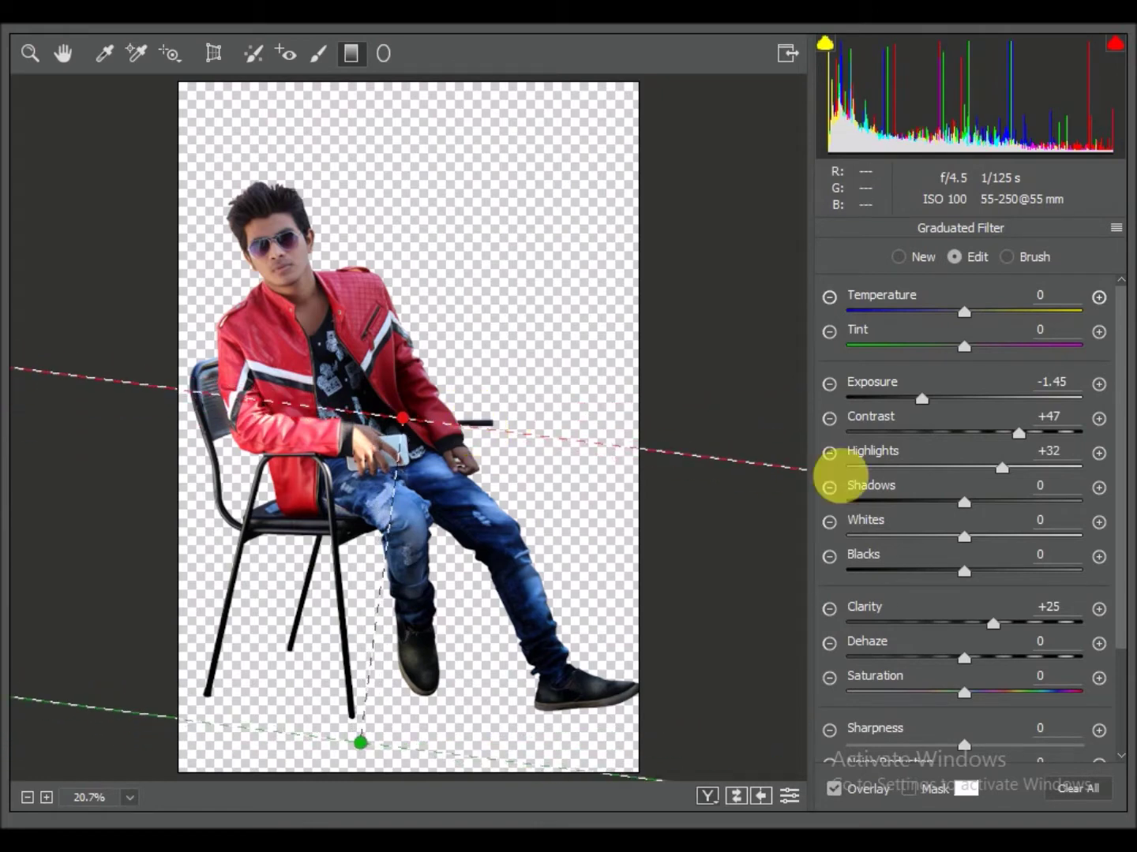
mouse_move(922, 399)
left_mouse_down()
mouse_move(957, 401)
mouse_move(942, 407)
left_mouse_up()
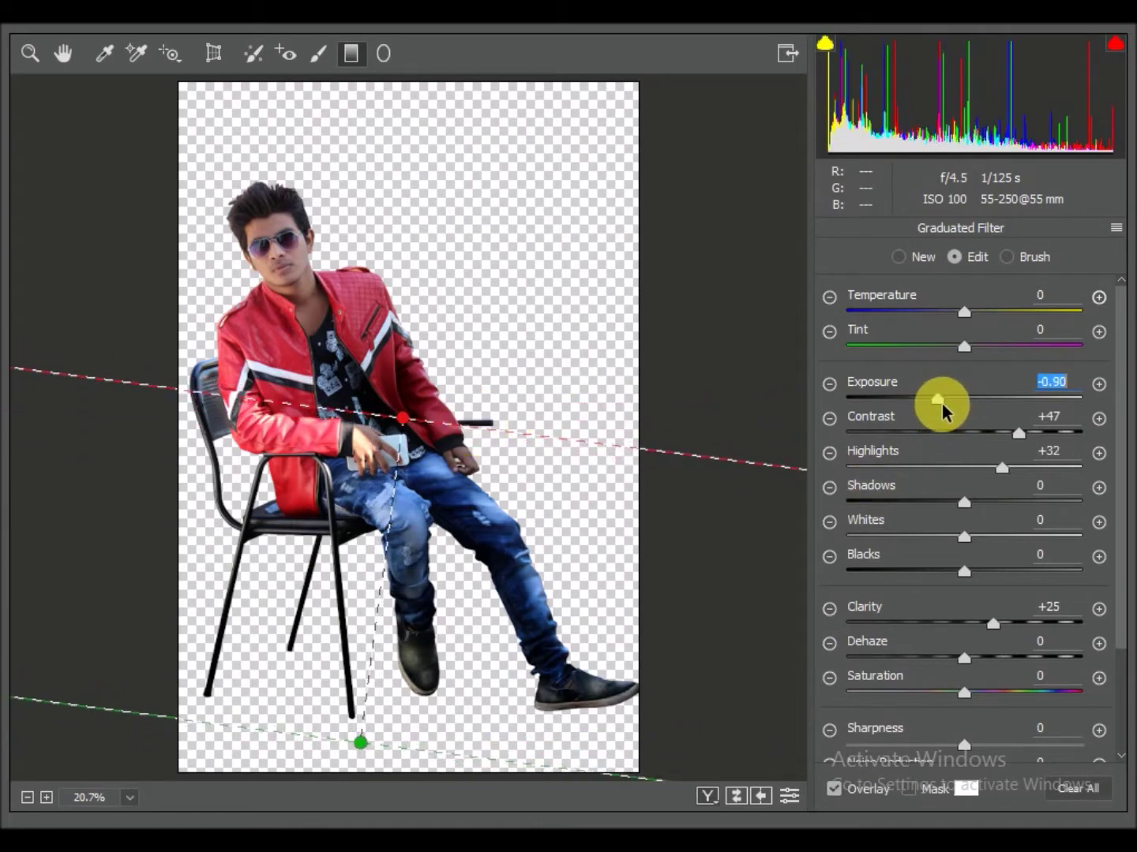
Set Shadows +50, Contrast +20, Vibrance +50, slightly cooler temperature, Tint 0 and Highlights -24
left_click(32, 54)
left_click_drag(969, 551, 1037, 550)
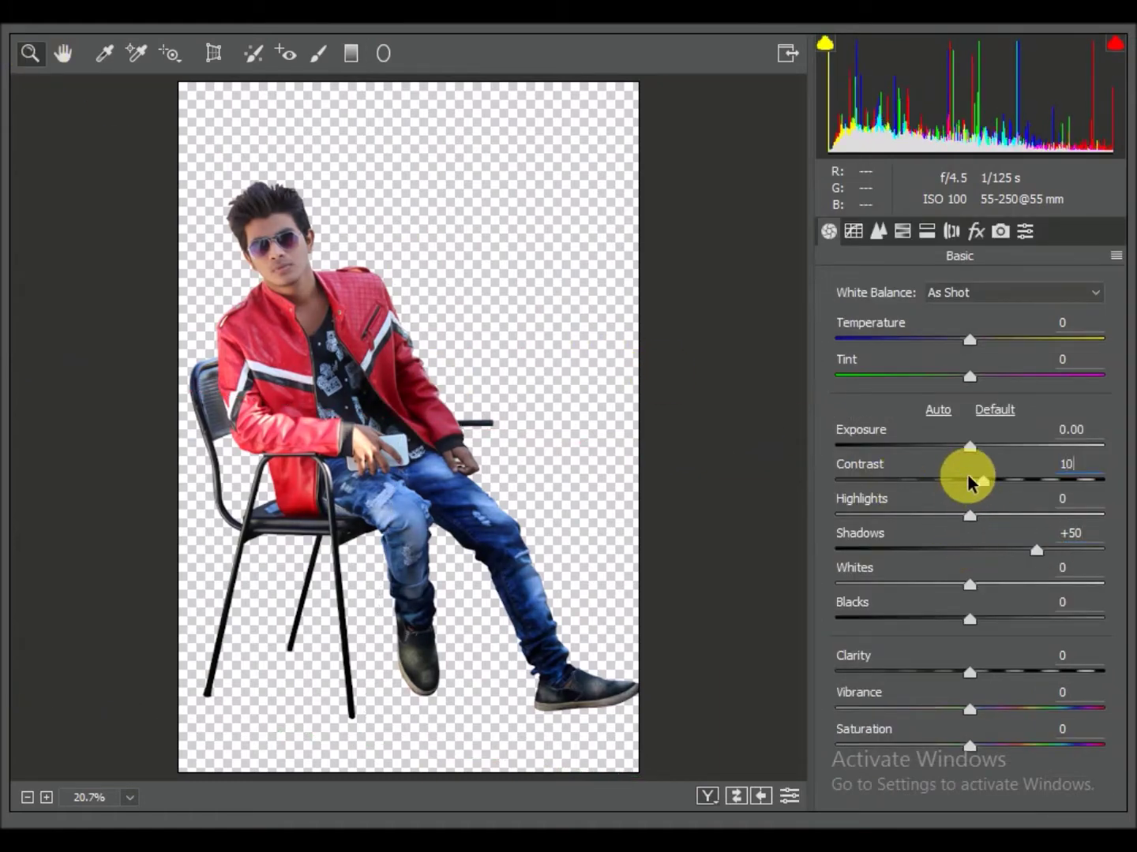
key("shift+Up")
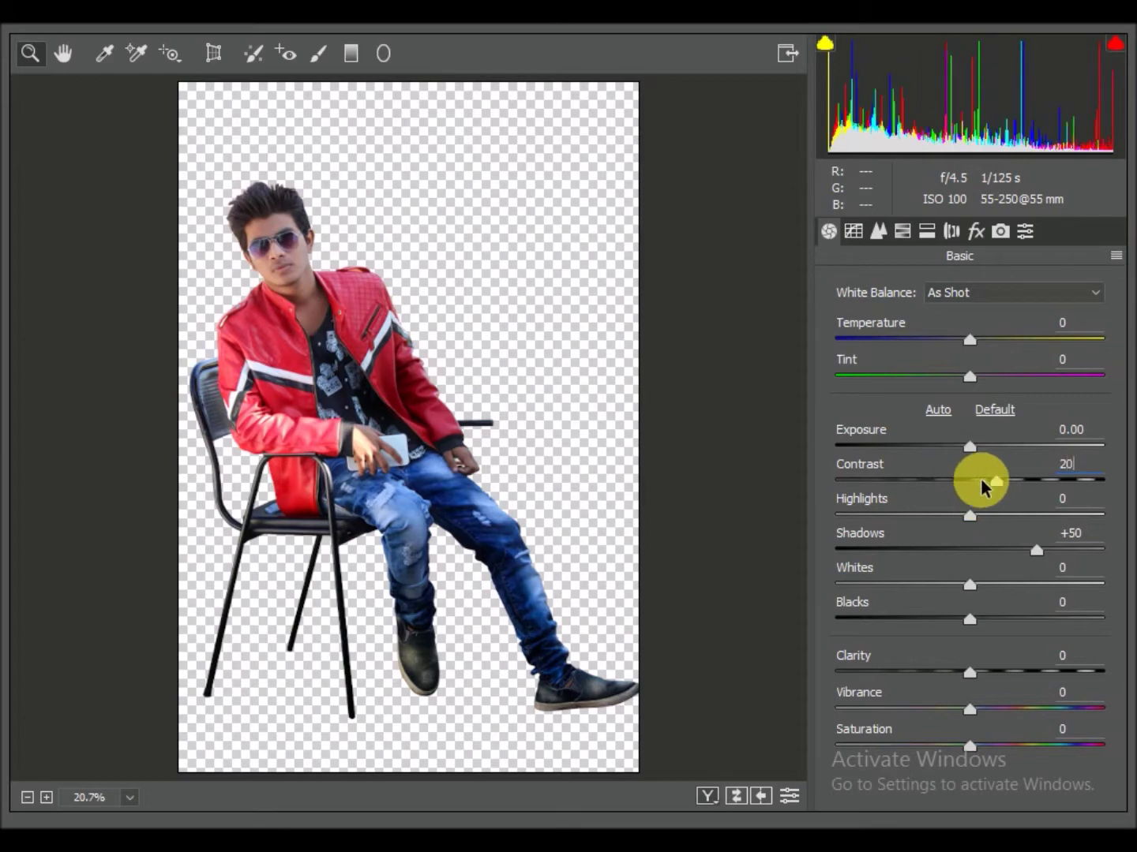
left_click(1034, 709)
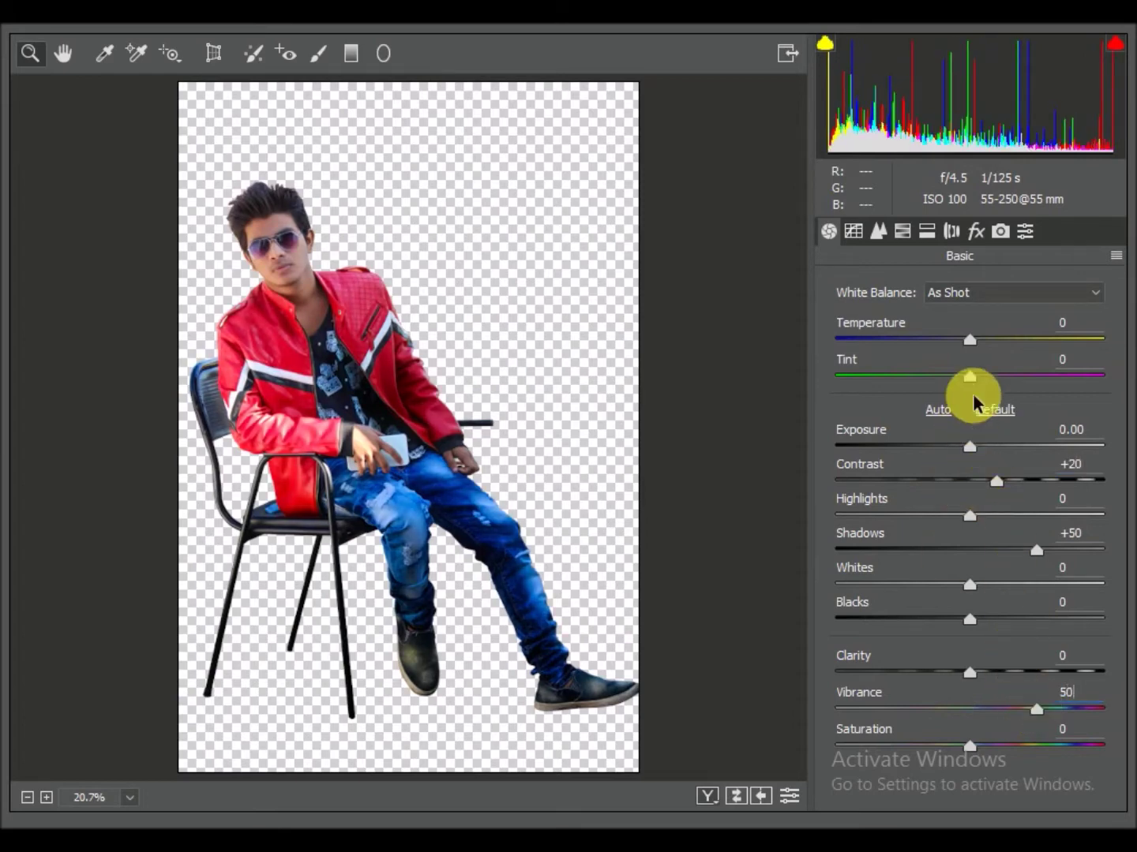
mouse_move(970, 340)
left_mouse_down()
mouse_move(950, 348)
mouse_move(958, 341)
left_mouse_up()
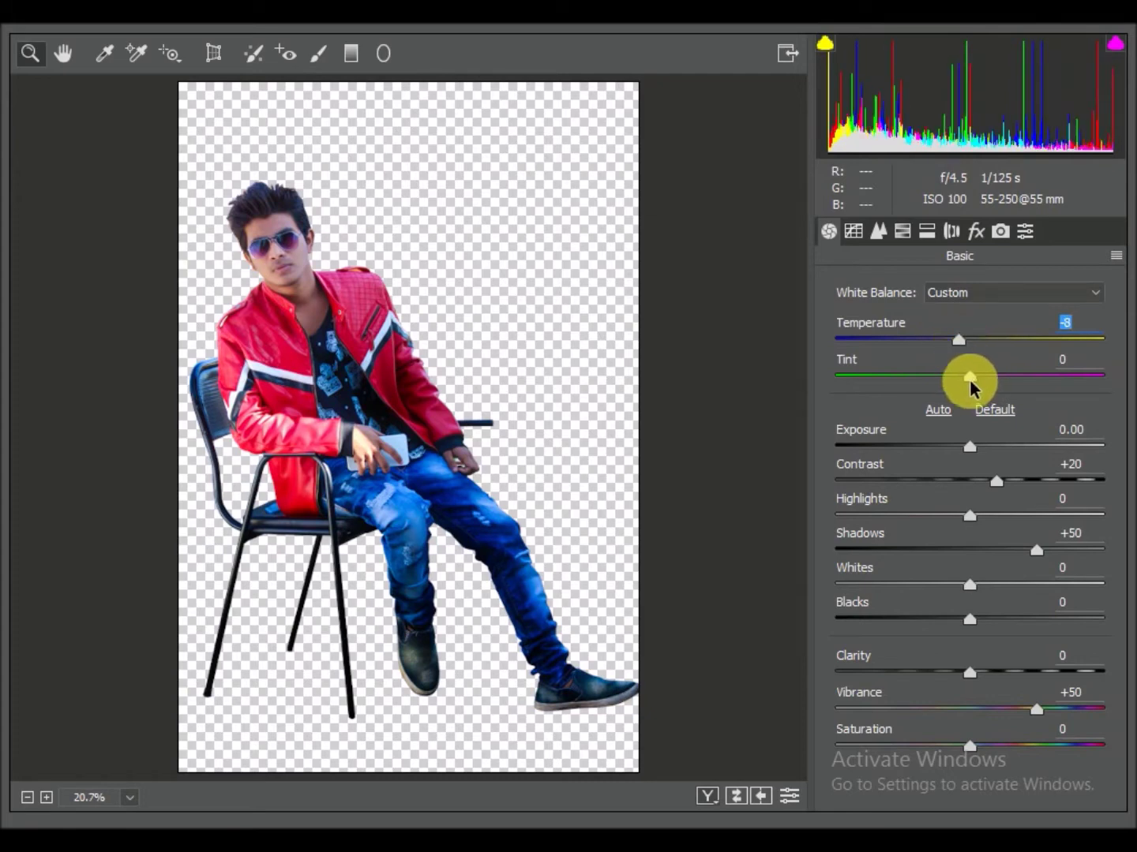
double_click(962, 377)
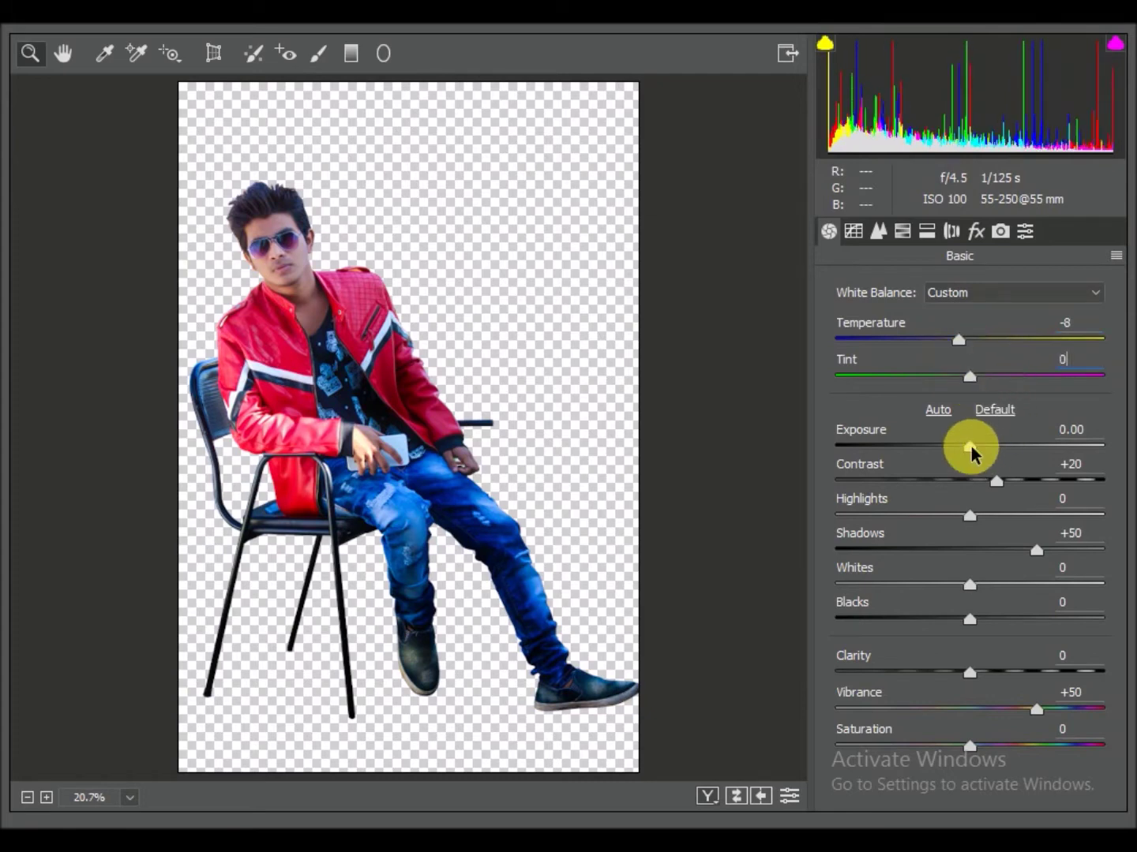
left_click(970, 516, "alt")
left_click_drag(952, 517, 939, 513)
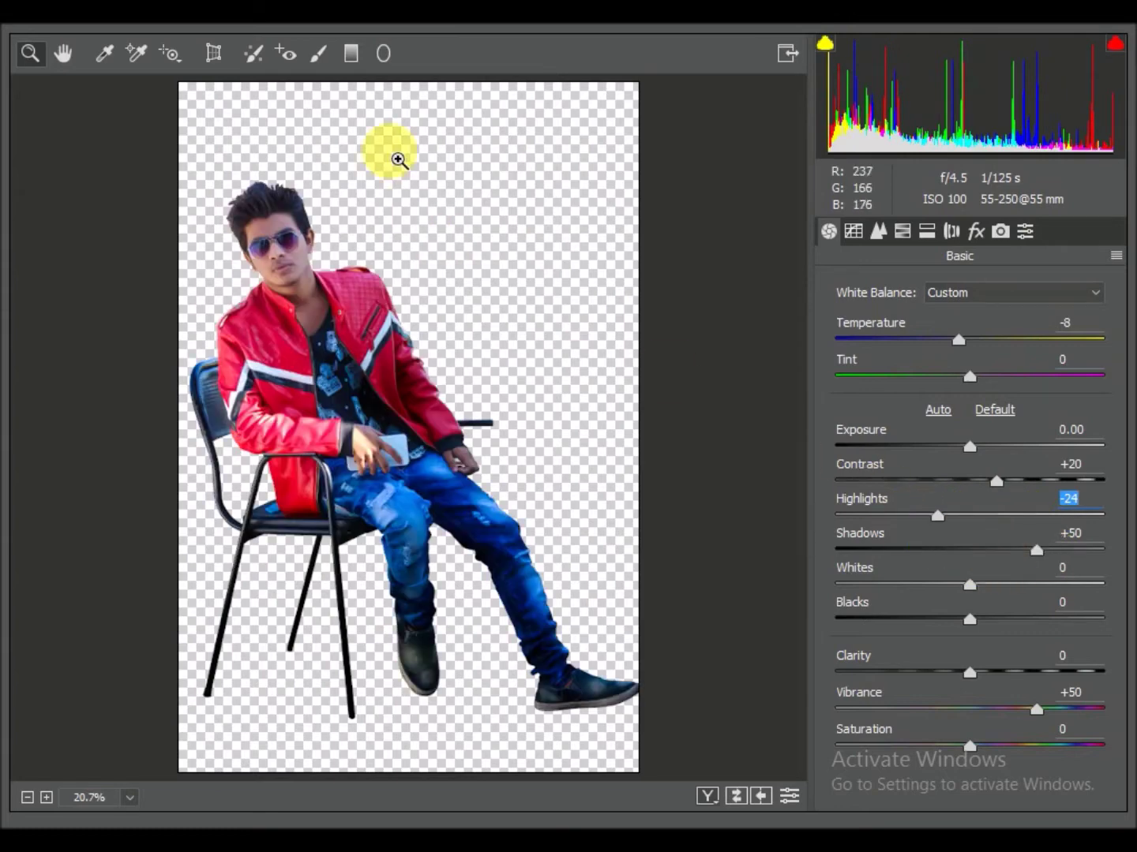
Darken the existing graduated filter's exposure further
left_click(354, 72)
left_click_drag(419, 448, 406, 508)
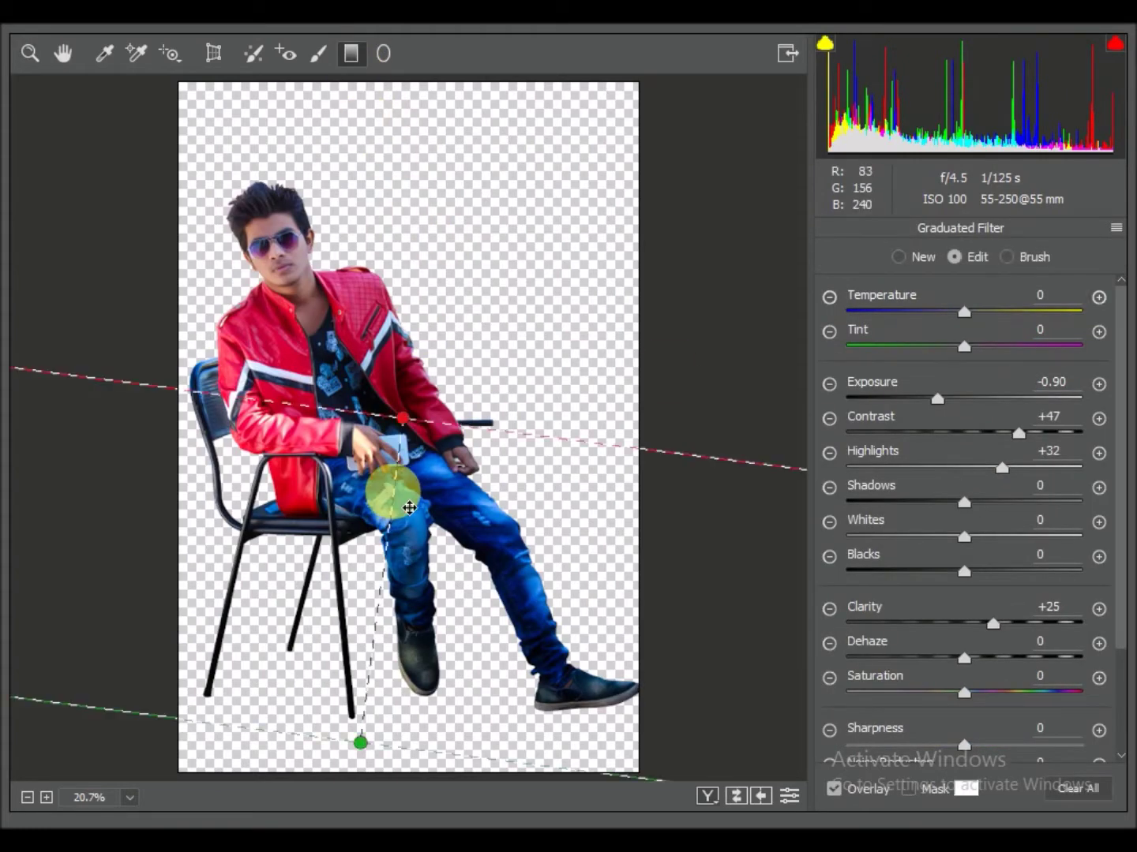
left_click_drag(916, 401, 900, 402)
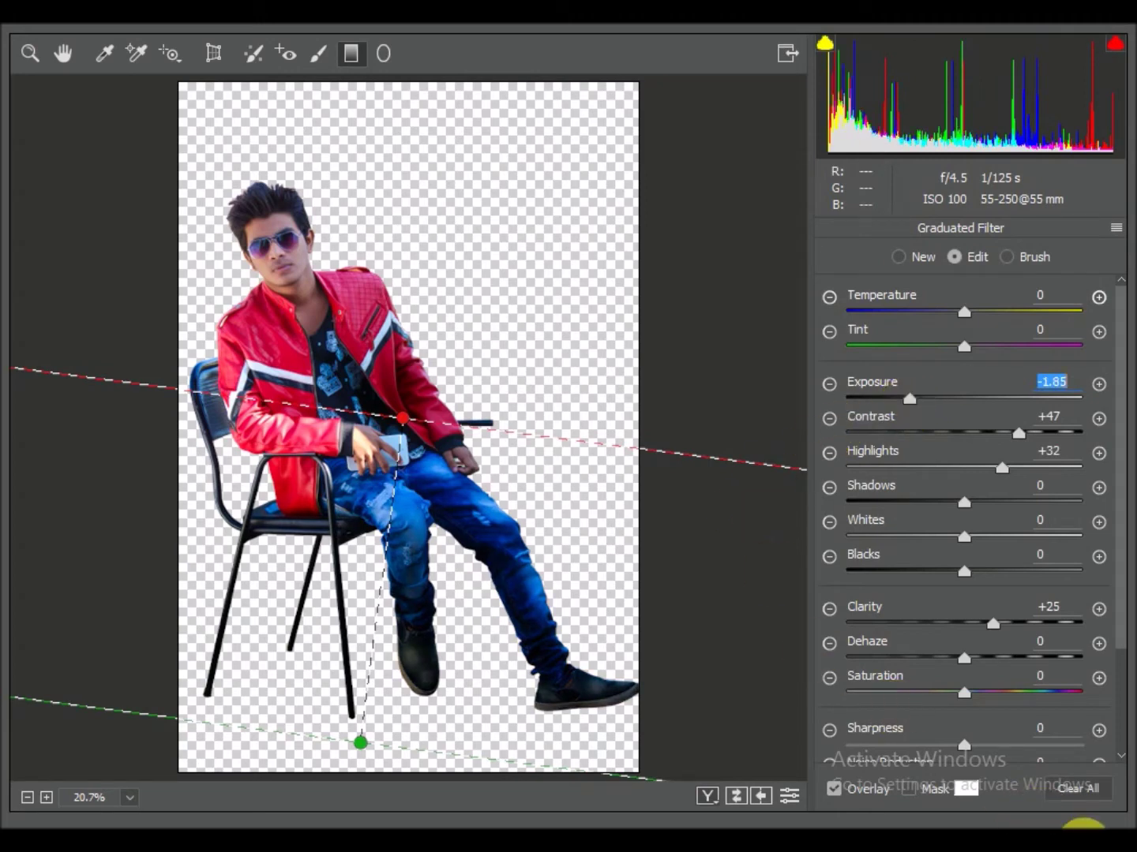
left_click(65, 55)
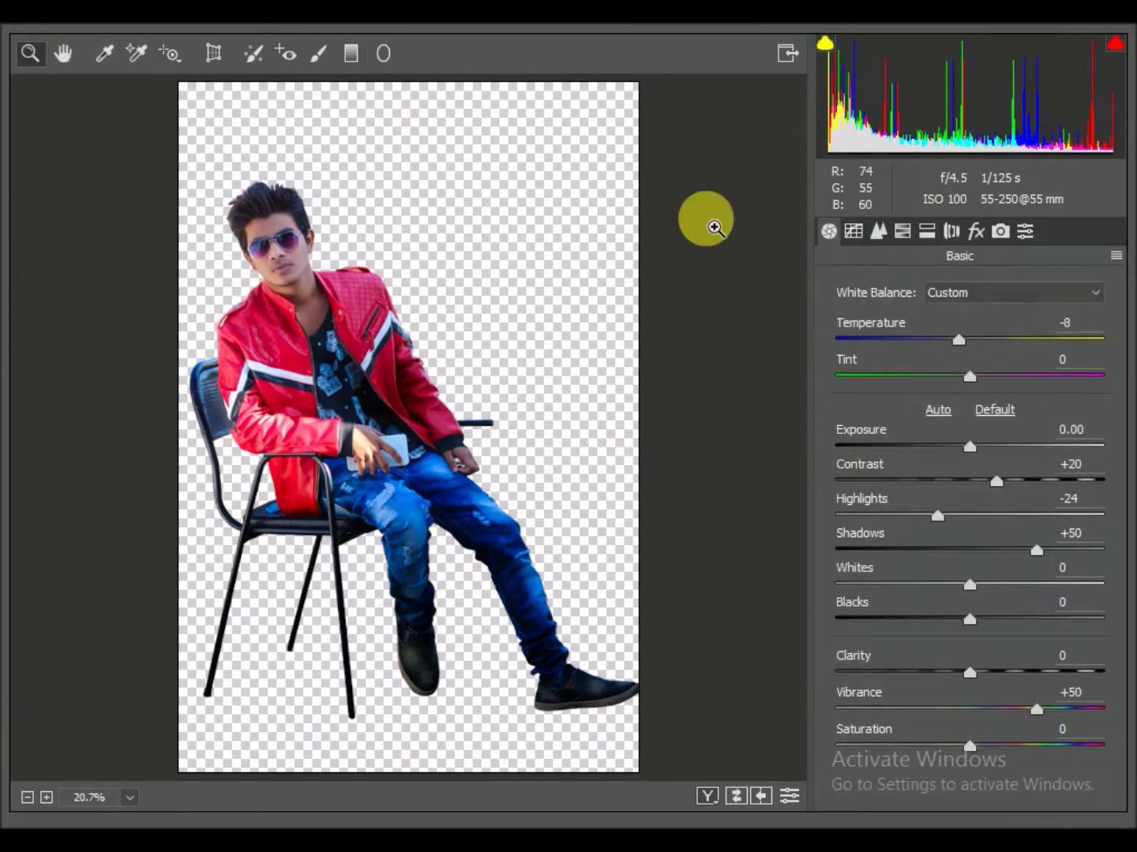
Set split toning highlights to hue 220, saturation 20, shadows hue 230, and apply
left_click(927, 230)
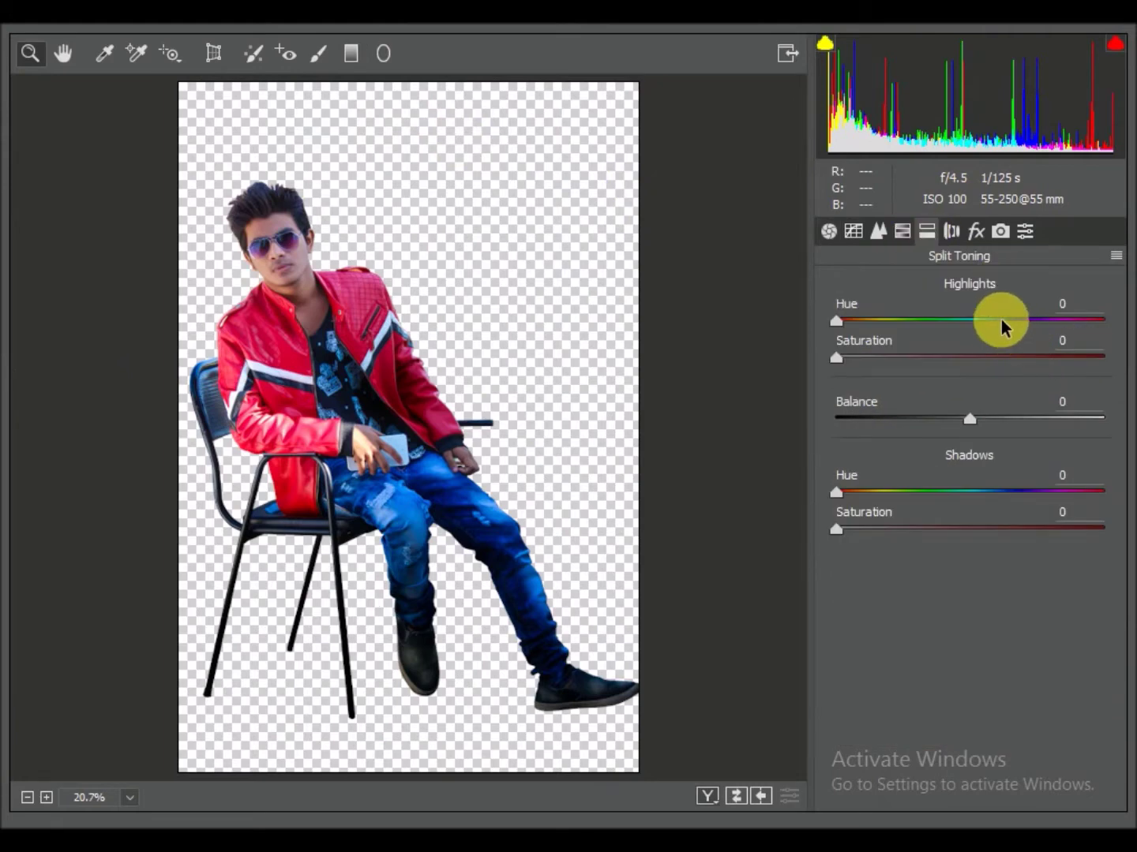
left_click(1000, 319)
left_click(896, 357)
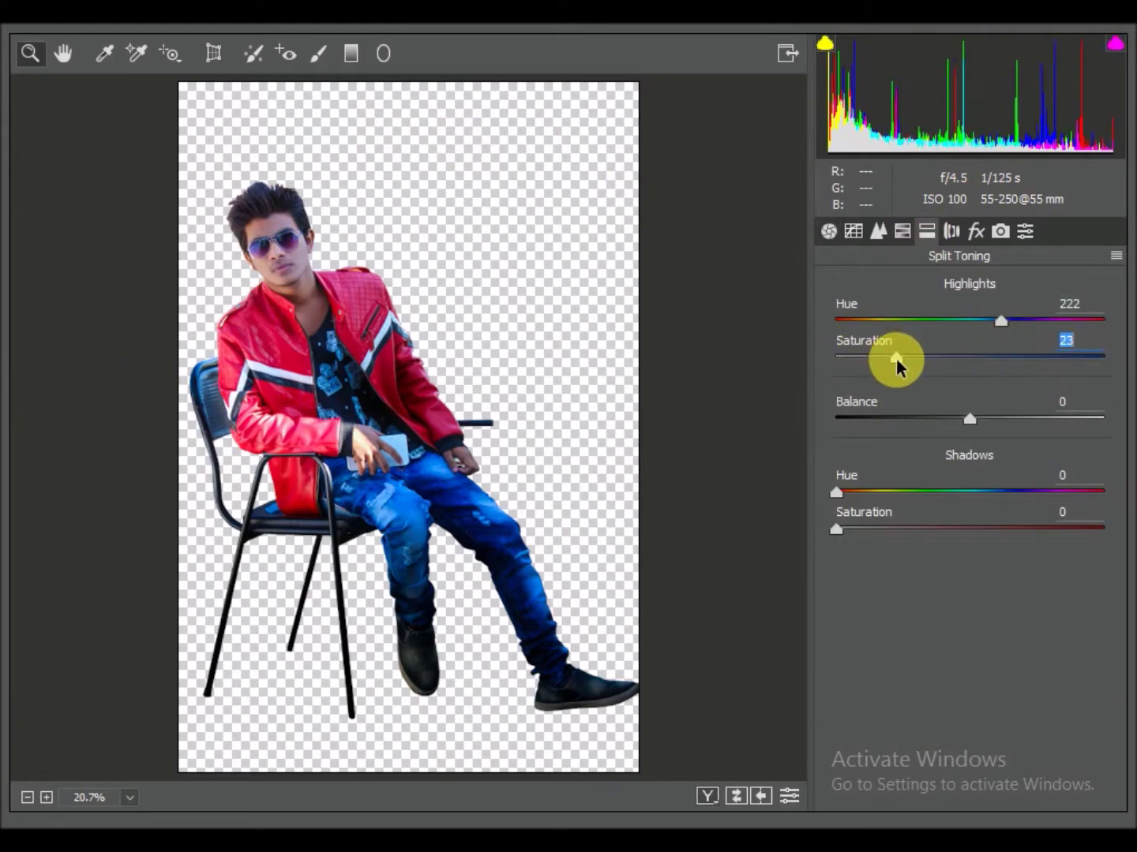
type("20")
left_click(1000, 321)
type("220")
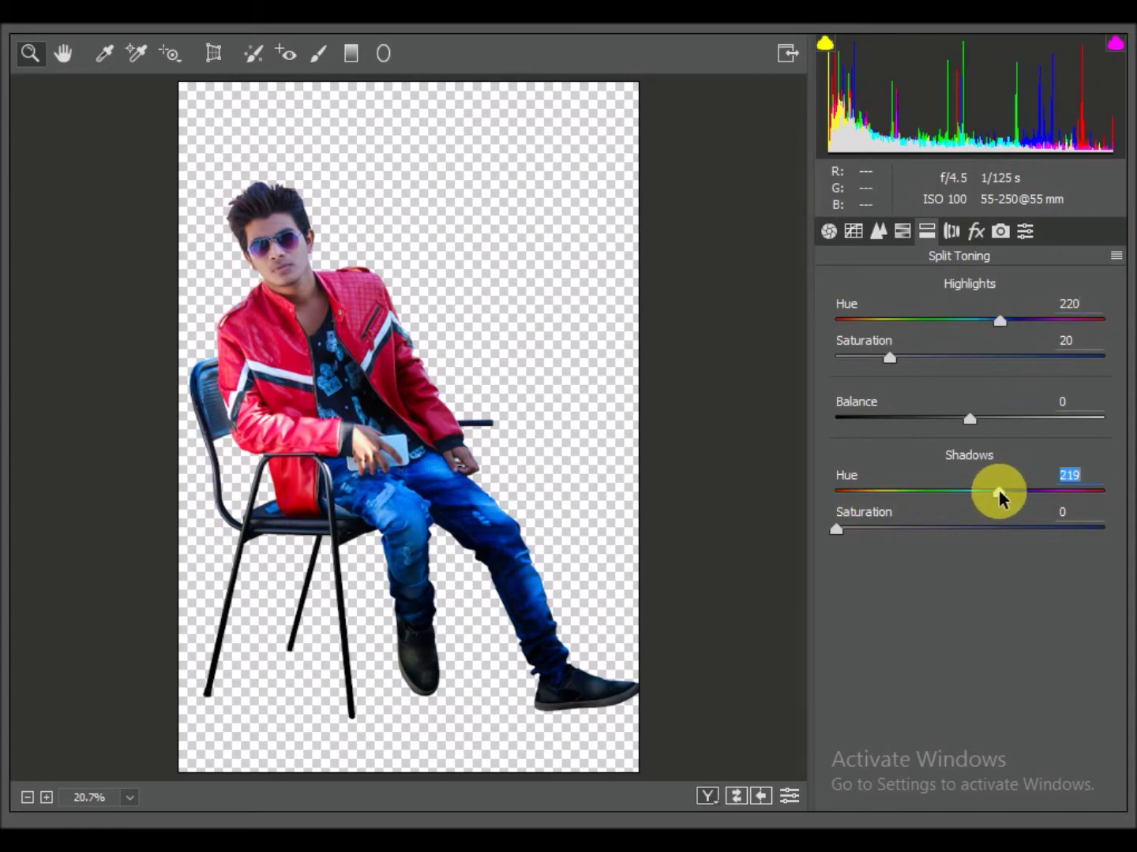
type("0")
key("Return")
type("10")
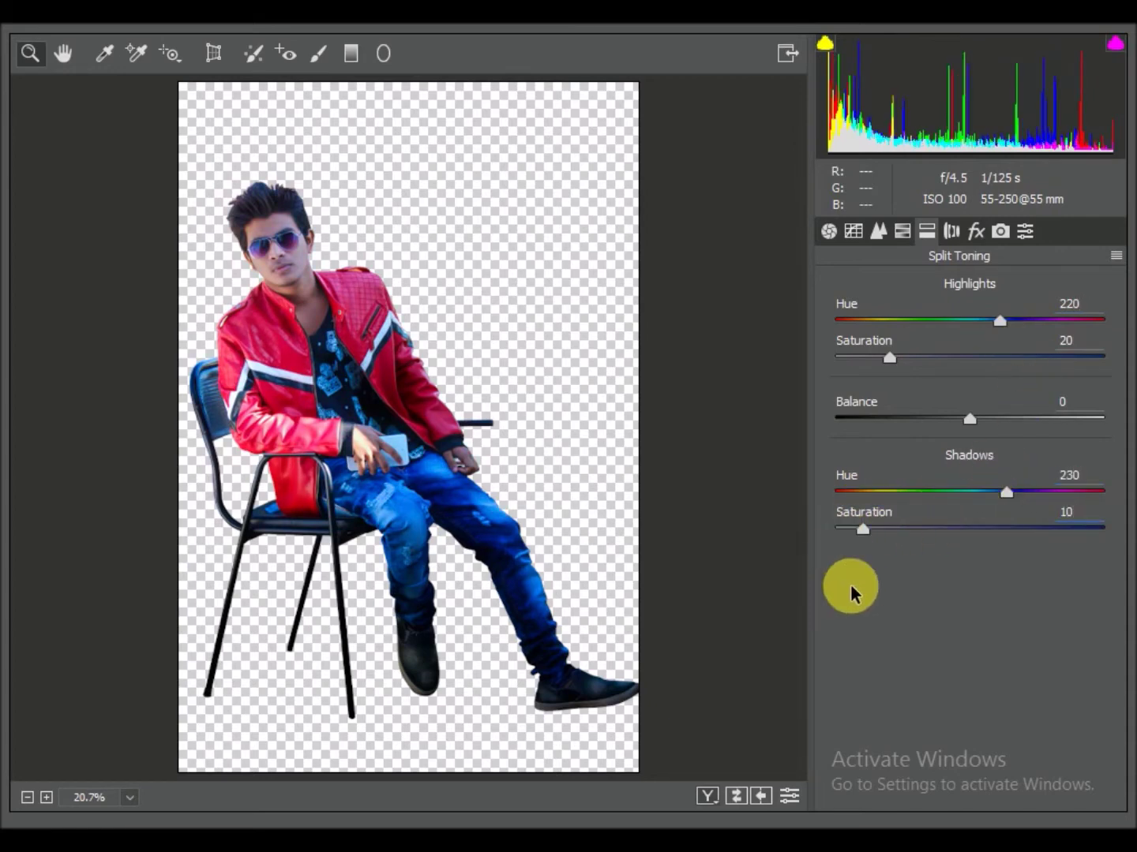
left_click(1076, 825)
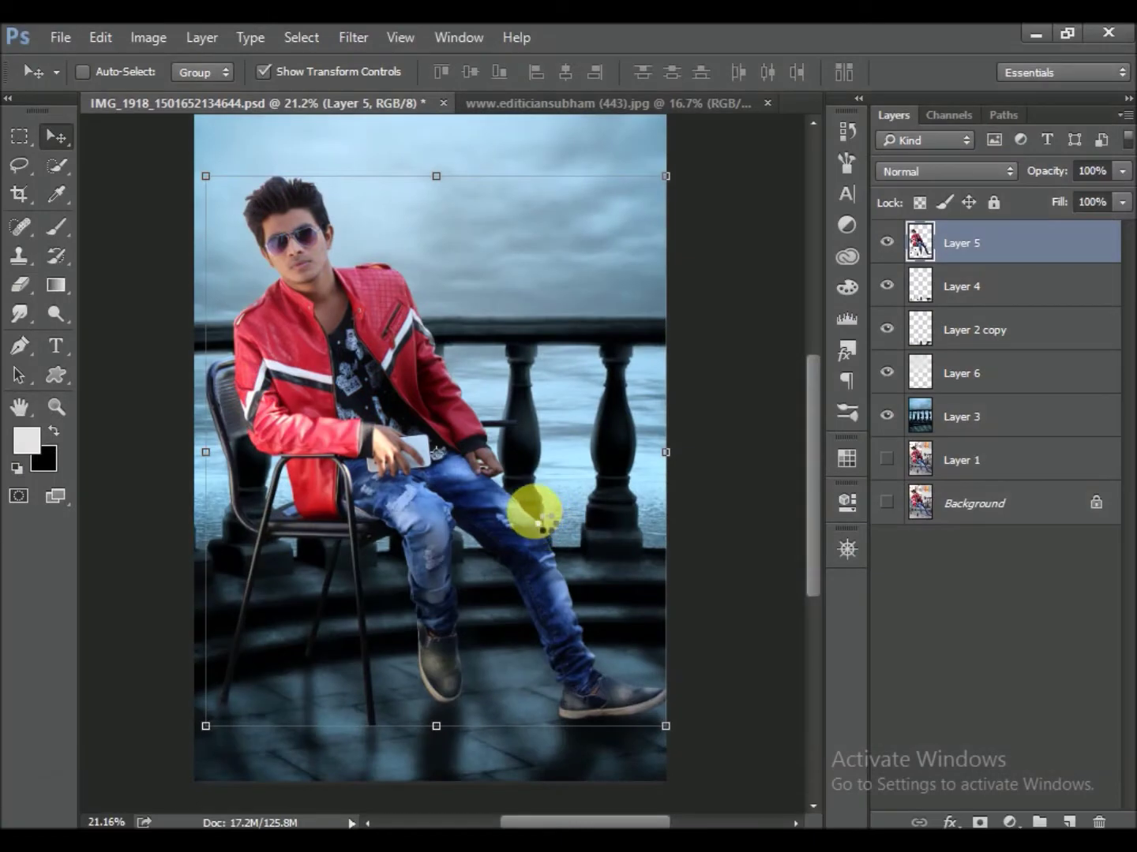
Zoom in around the shoes to inspect the floor shadow
scroll(494, 479, "down", 1)
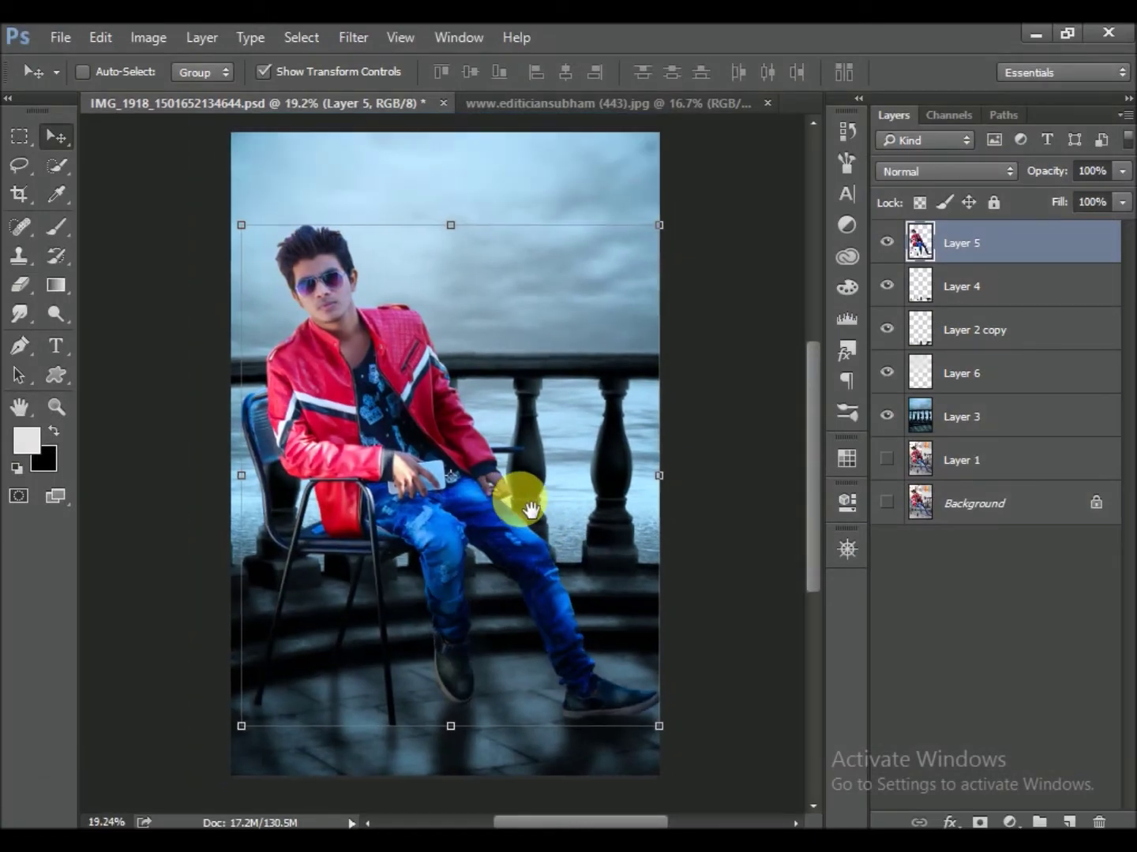
scroll(493, 479, "down", 1)
key("ctrl+s")
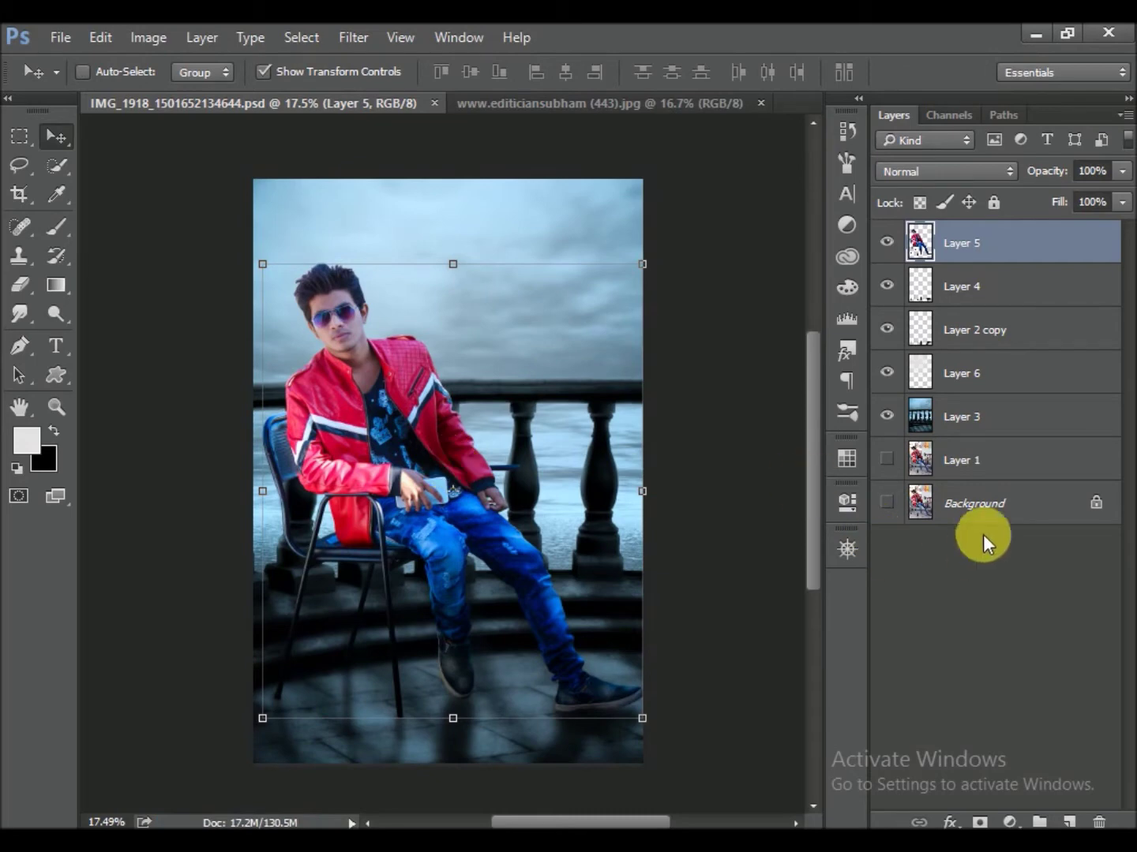
left_click(973, 506)
left_click(848, 502)
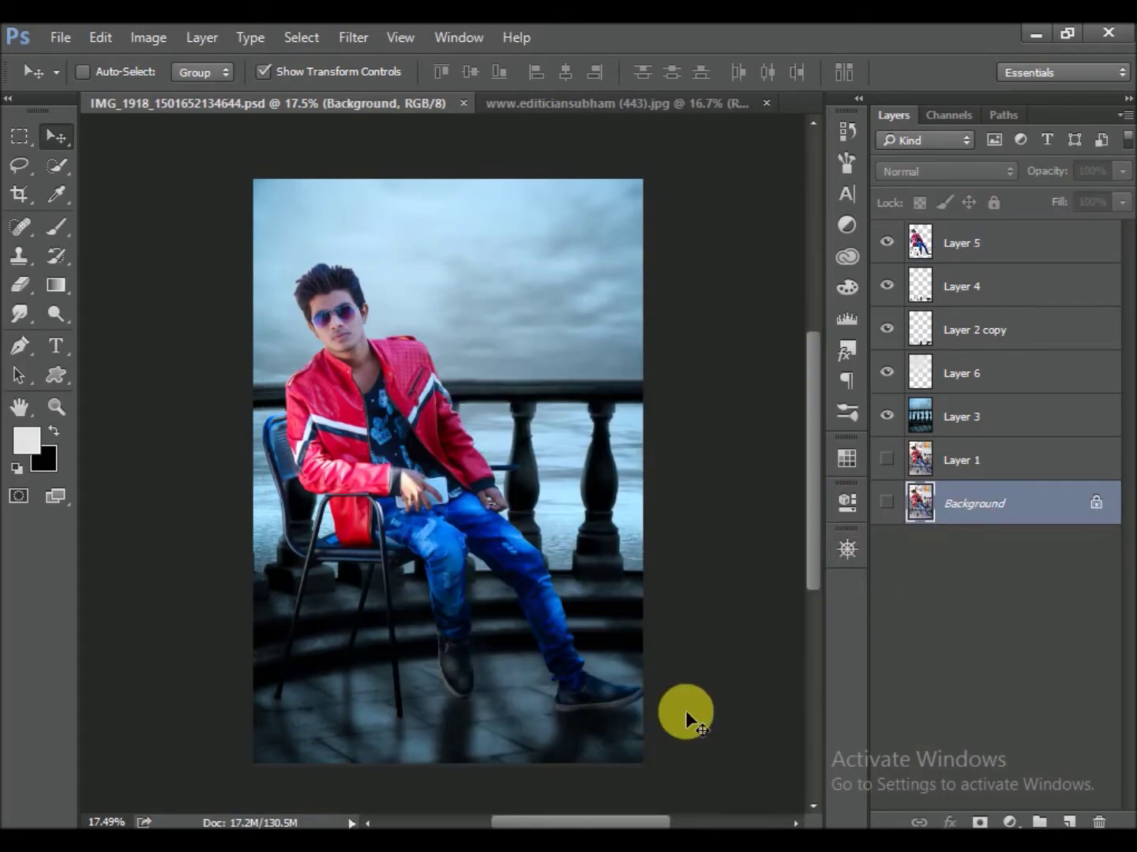
scroll(551, 704, "up", 3)
scroll(563, 677, "down", 1)
scroll(405, 603, "down", 2)
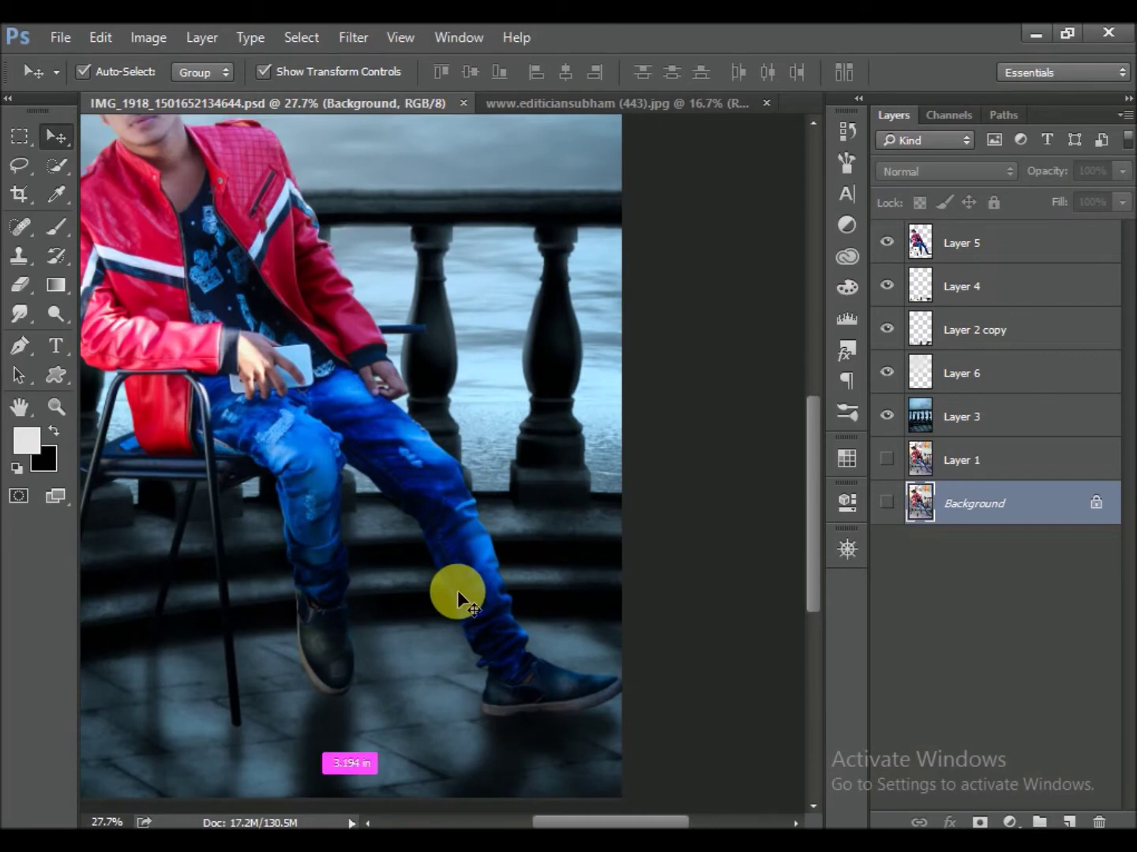
scroll(528, 619, "down", 1)
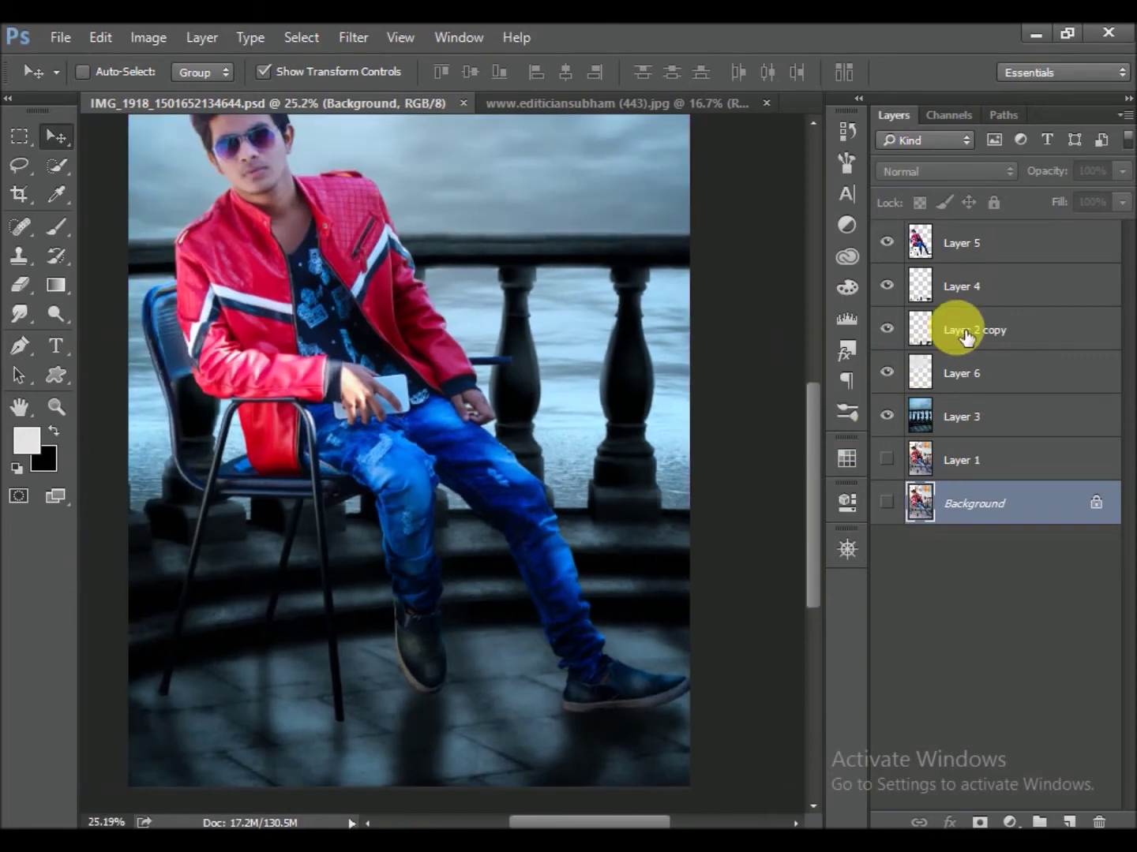
Lower Layer 4's floor shadow opacity to 50%, comparing against Layer 2 copy
left_click(964, 331)
left_click(948, 286)
left_click_drag(1042, 170, 1014, 236)
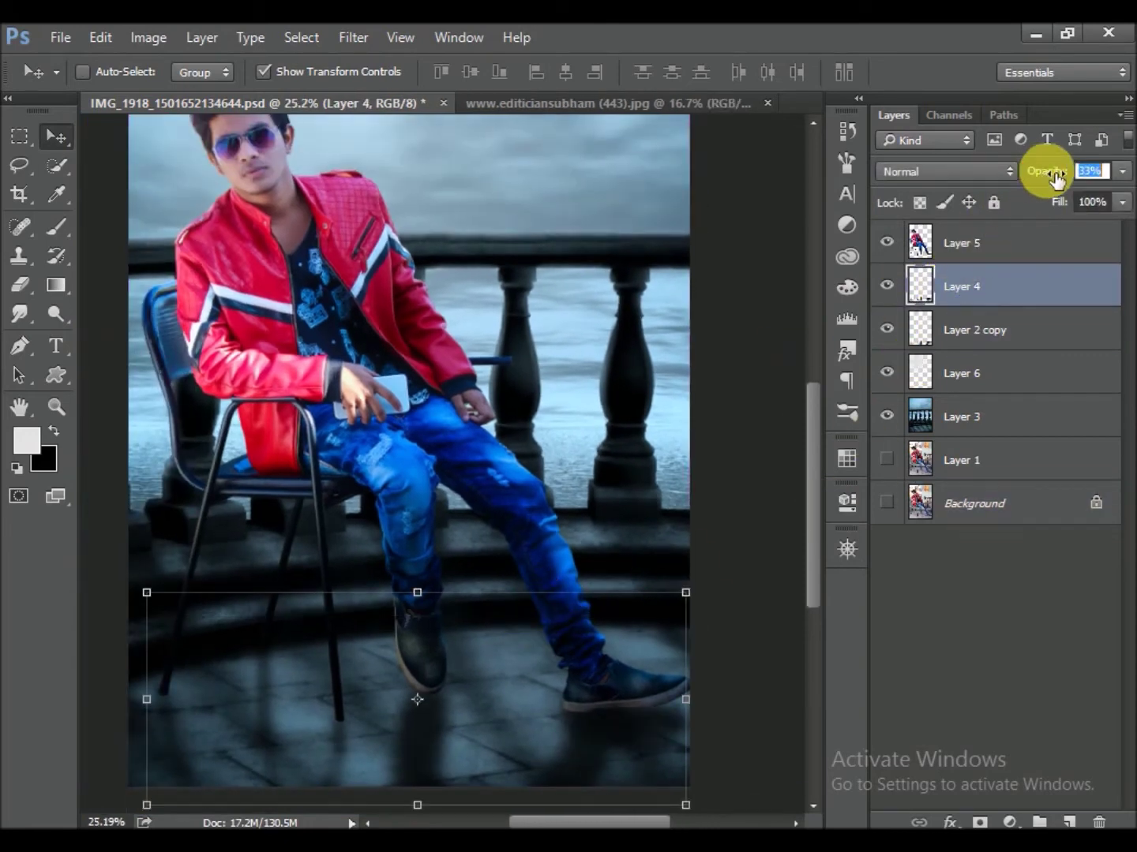
type("50")
left_click(975, 331)
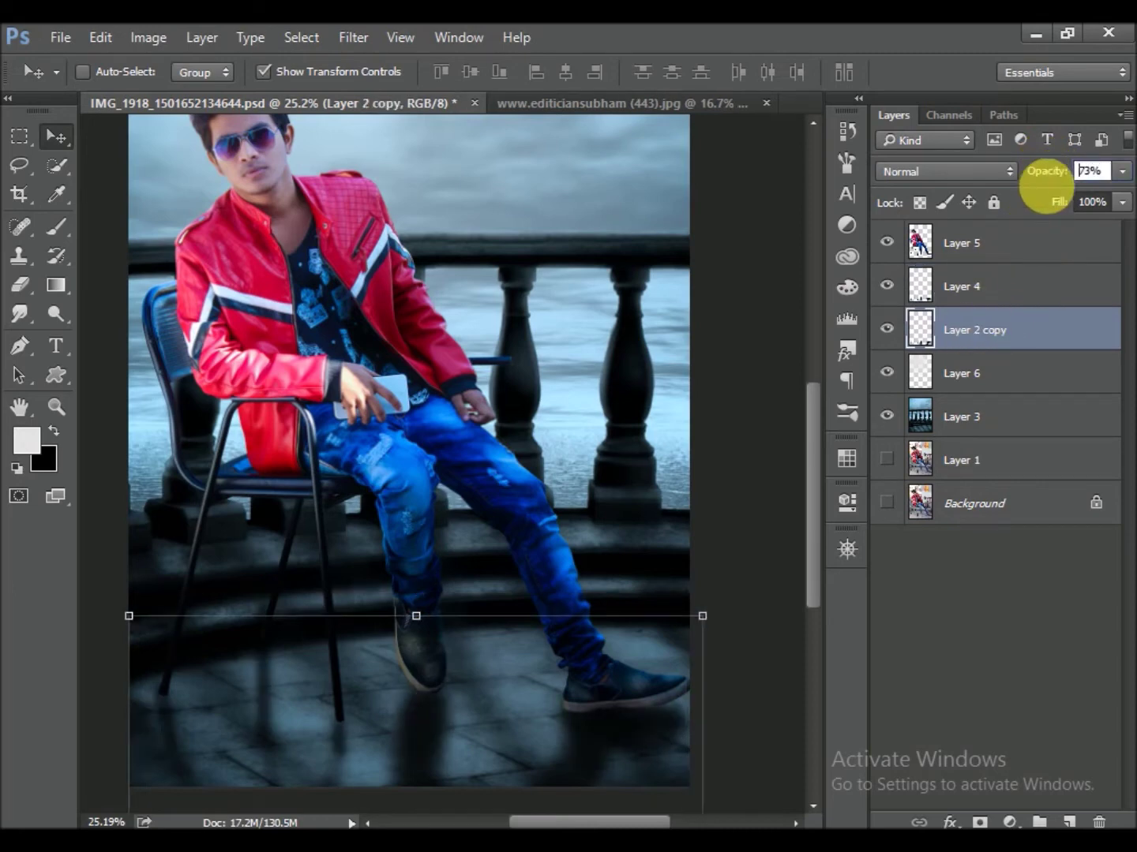
left_click(1027, 285)
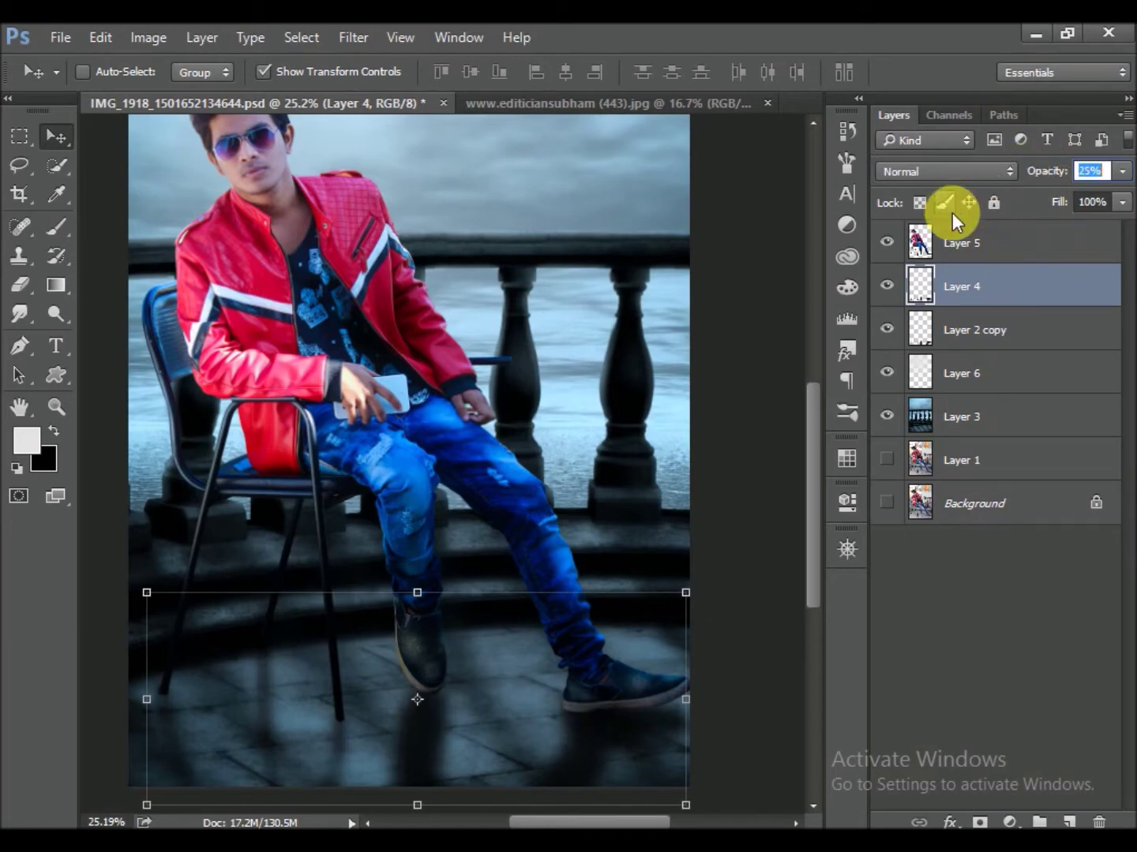
Fit the whole composite on screen and save the file
key("ctrl+0")
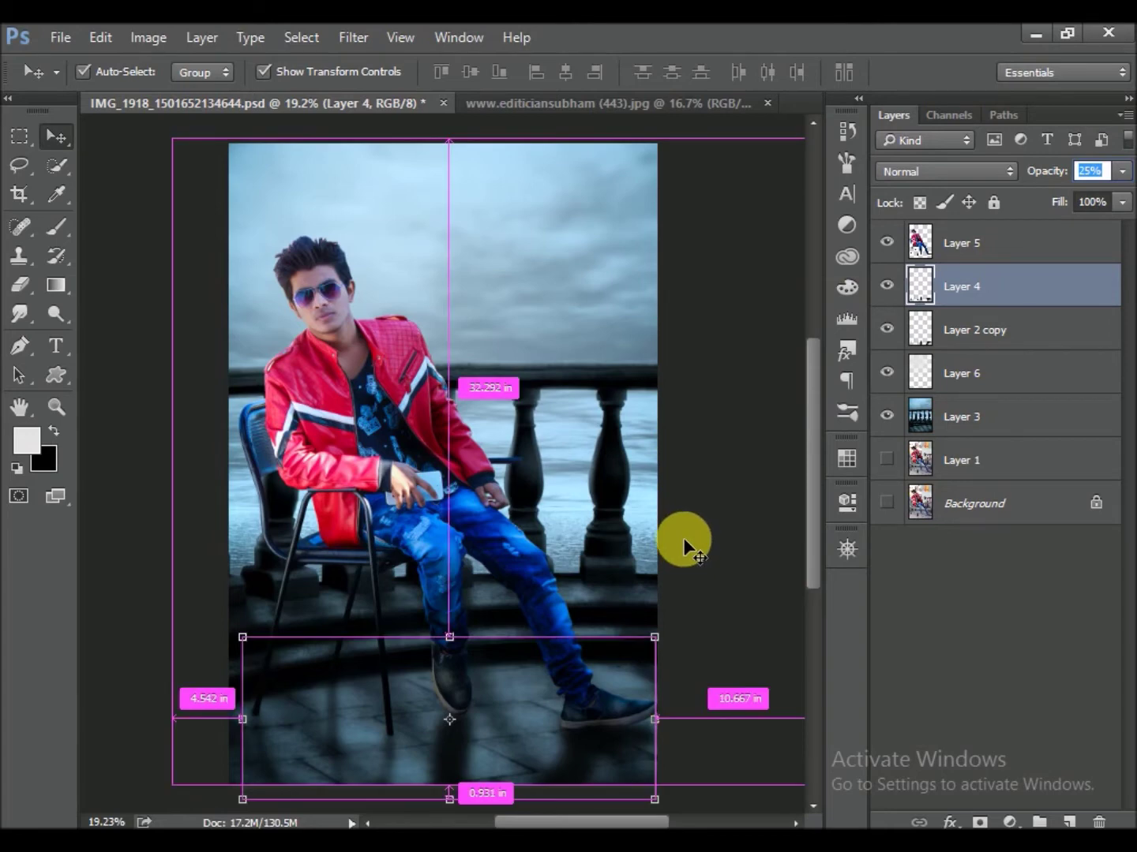
scroll(671, 505, "up", 1)
left_click(908, 491)
left_click(847, 550)
scroll(524, 478, "down", 1)
key("ctrl+s")
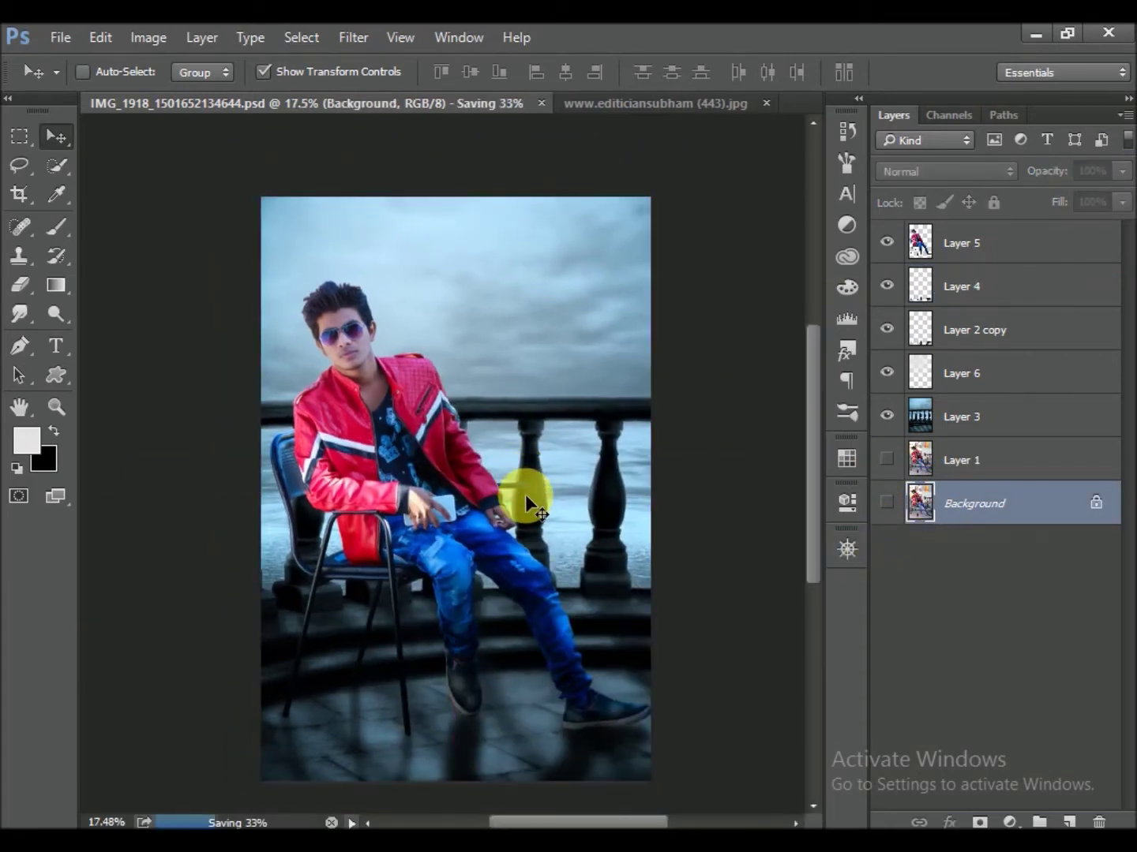
scroll(387, 355, "up", 5)
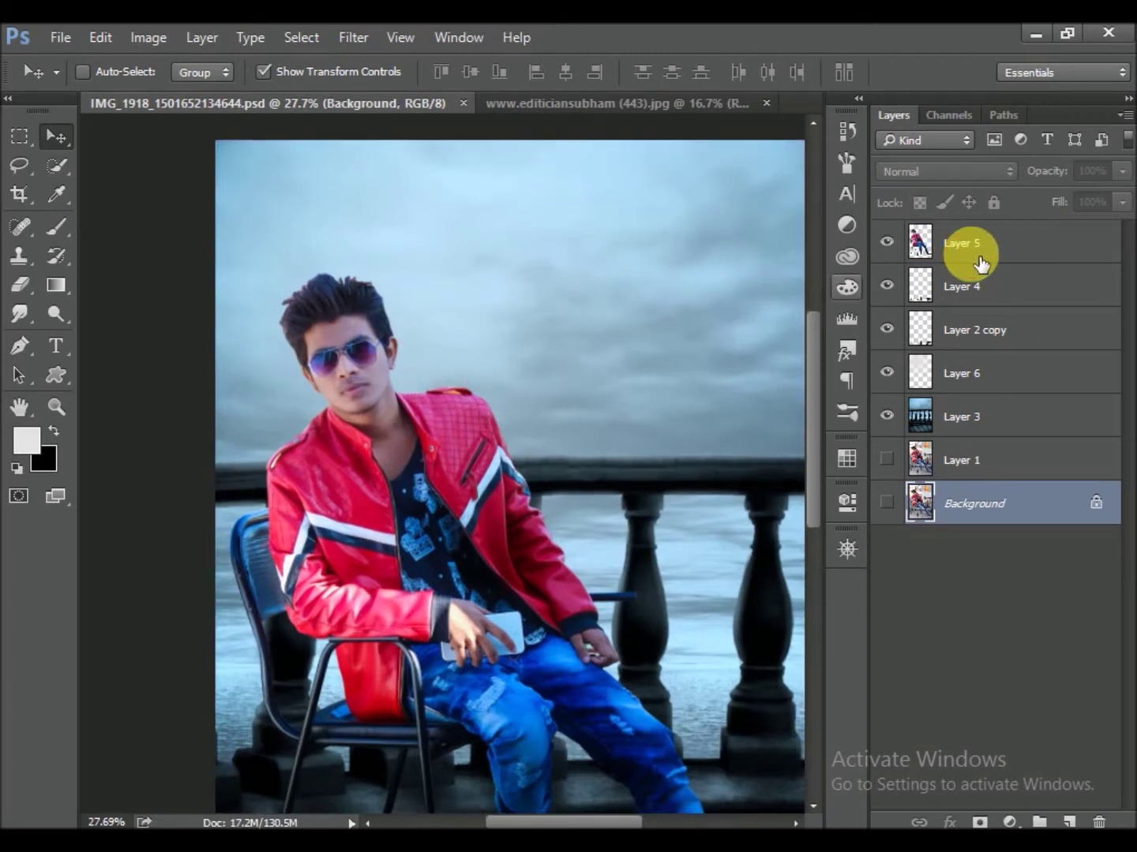
Select Layer 5 and set up the Smudge tool with a reduced 60 px preset brush
left_click(981, 263)
left_click(19, 314)
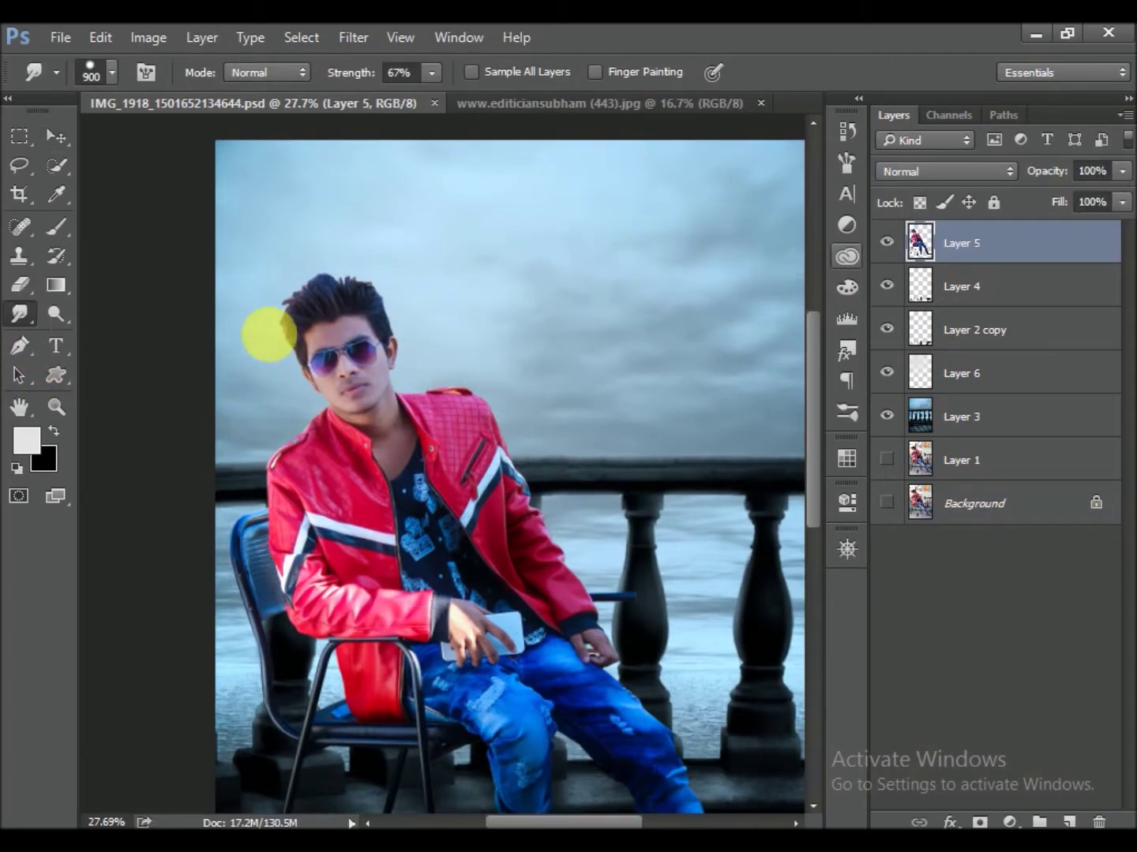
right_click(454, 333)
left_click(552, 473)
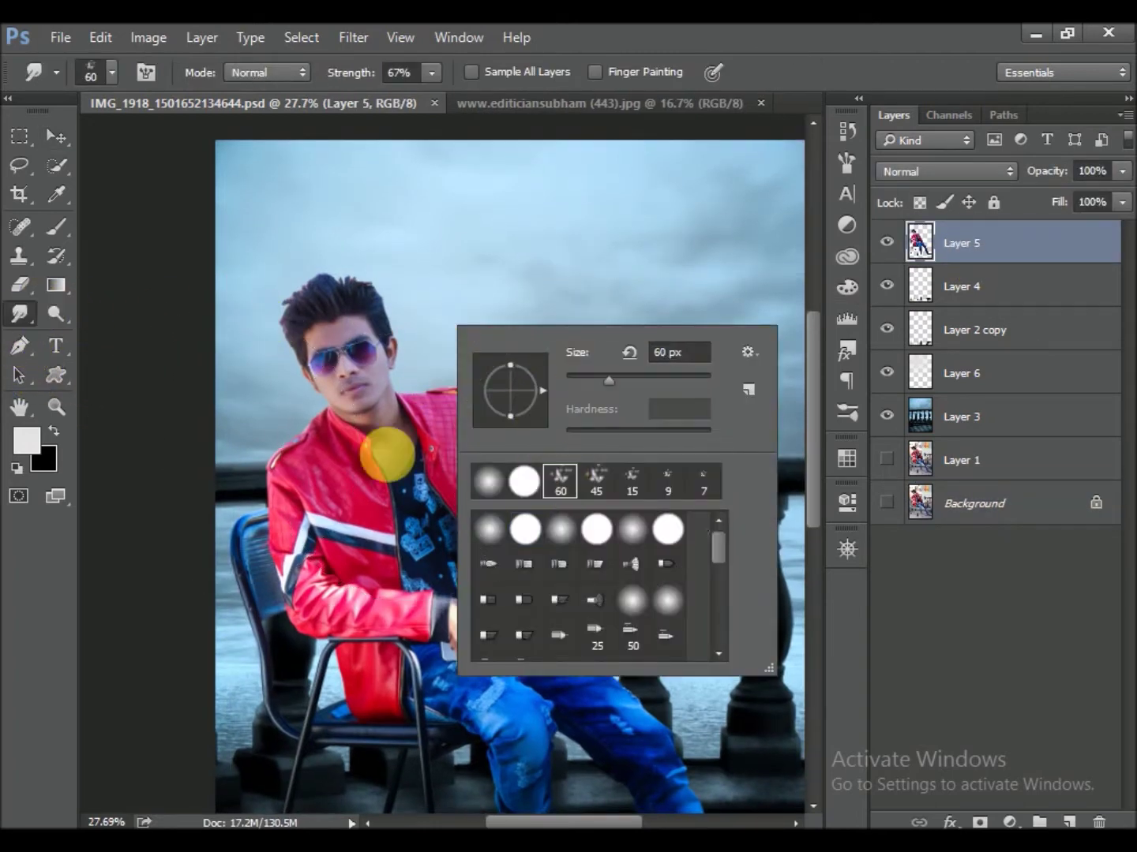
left_click(356, 277)
scroll(366, 311, "up", 5)
scroll(365, 311, "up", 1)
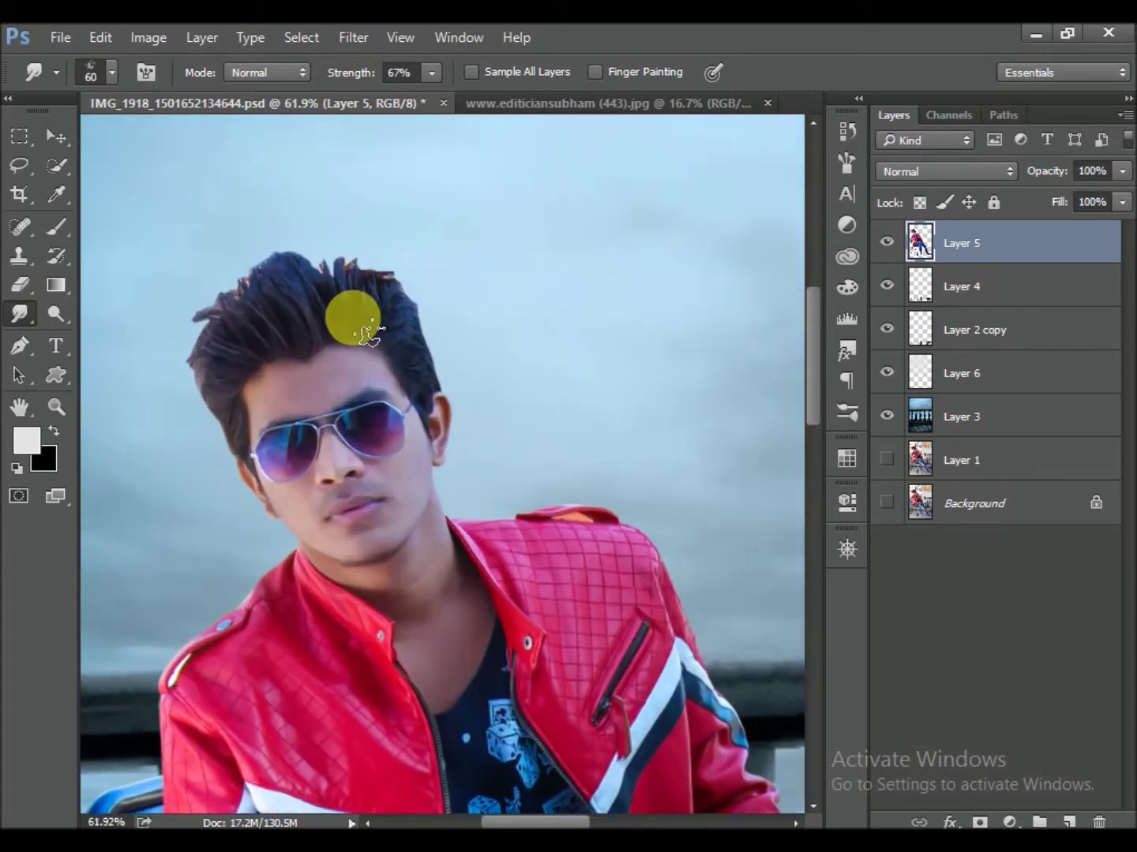
scroll(352, 317, "up", 3)
scroll(418, 324, "up", 3)
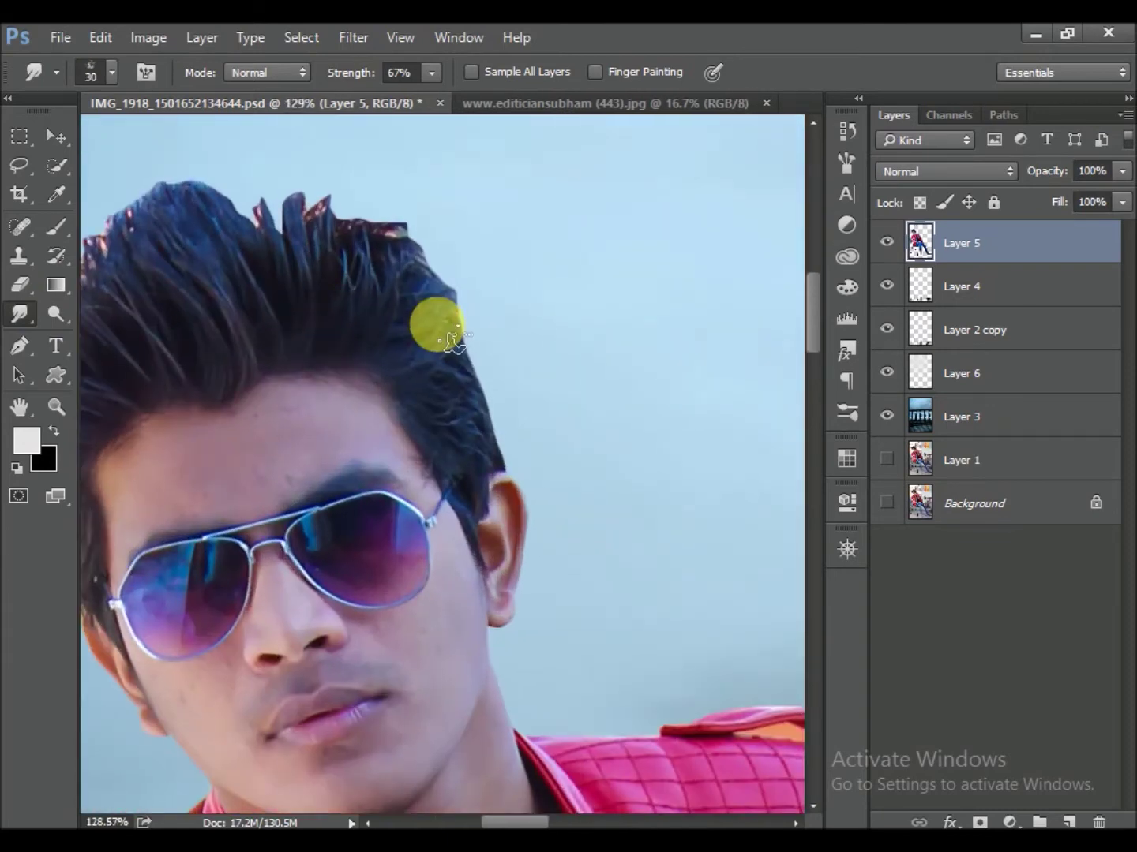
key("bracketleft")
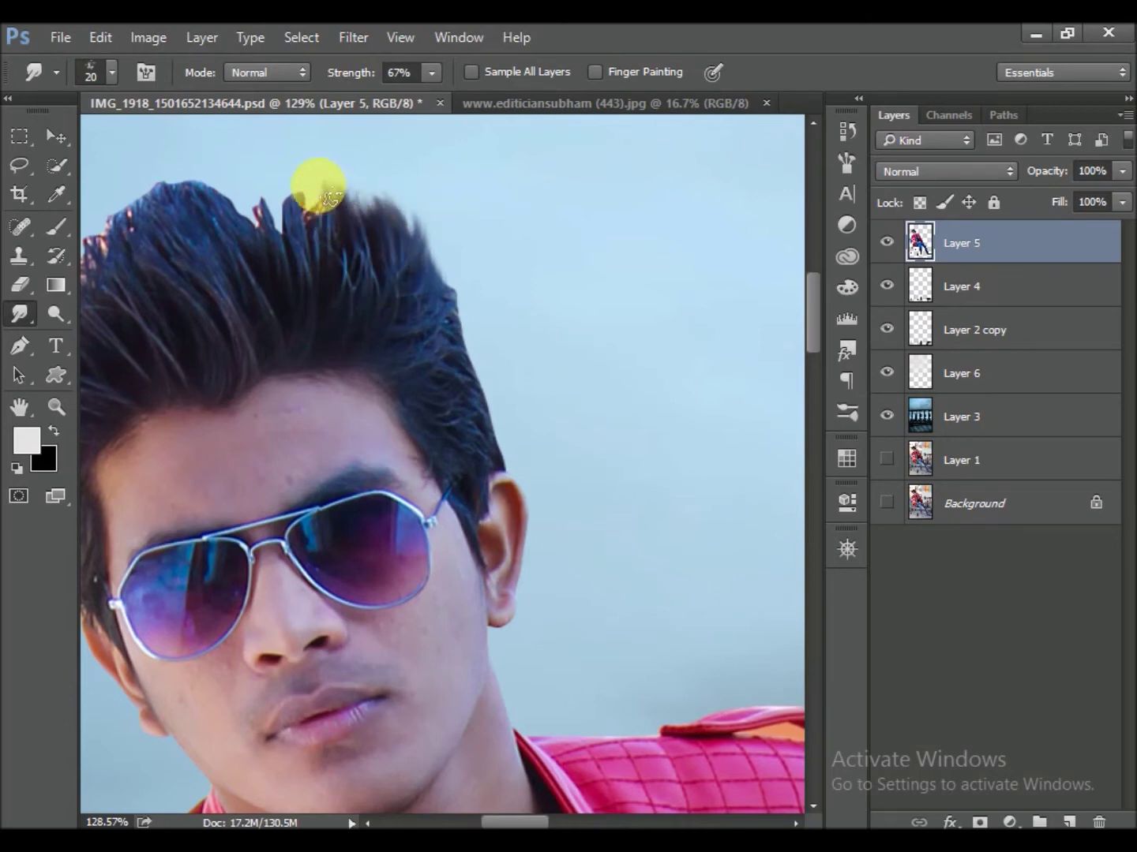
Smudge the hair's top, right and left edges into wispy strands
mouse_move(321, 187)
left_mouse_down()
mouse_move(299, 235)
mouse_move(265, 233)
mouse_move(234, 207)
left_mouse_up()
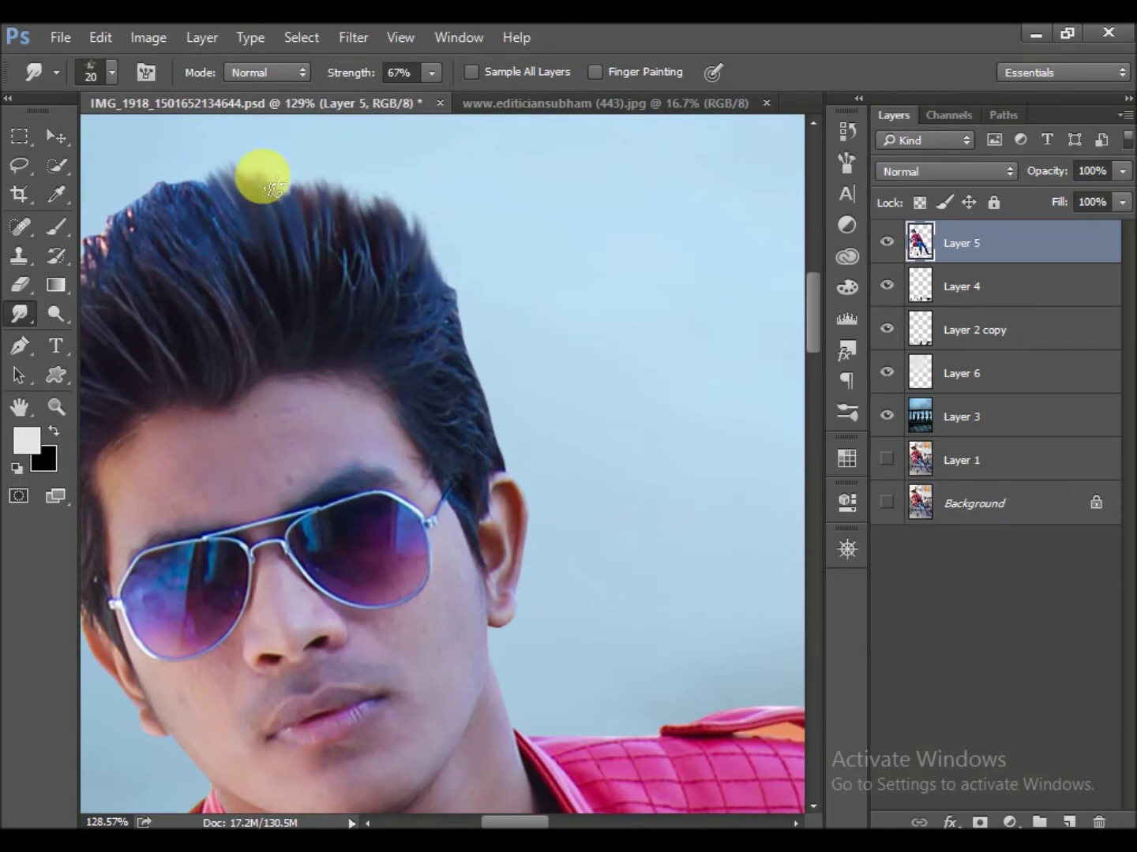
left_click_drag(303, 189, 423, 261)
key("bracketright")
left_click_drag(363, 194, 302, 167)
scroll(284, 213, "down", 5)
scroll(185, 308, "up", 1)
scroll(193, 352, "up", 3)
left_click_drag(147, 357, 182, 365)
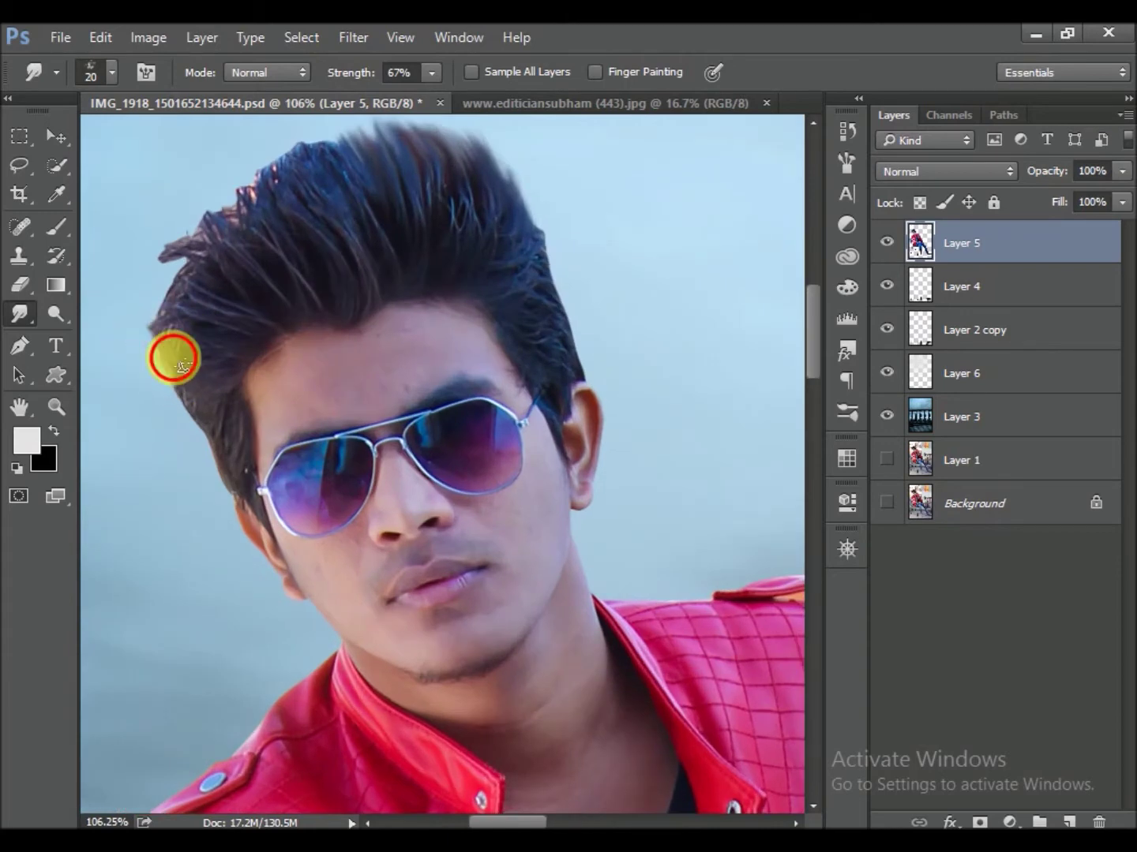
mouse_move(189, 330)
left_mouse_down()
mouse_move(168, 290)
mouse_move(250, 222)
left_mouse_up()
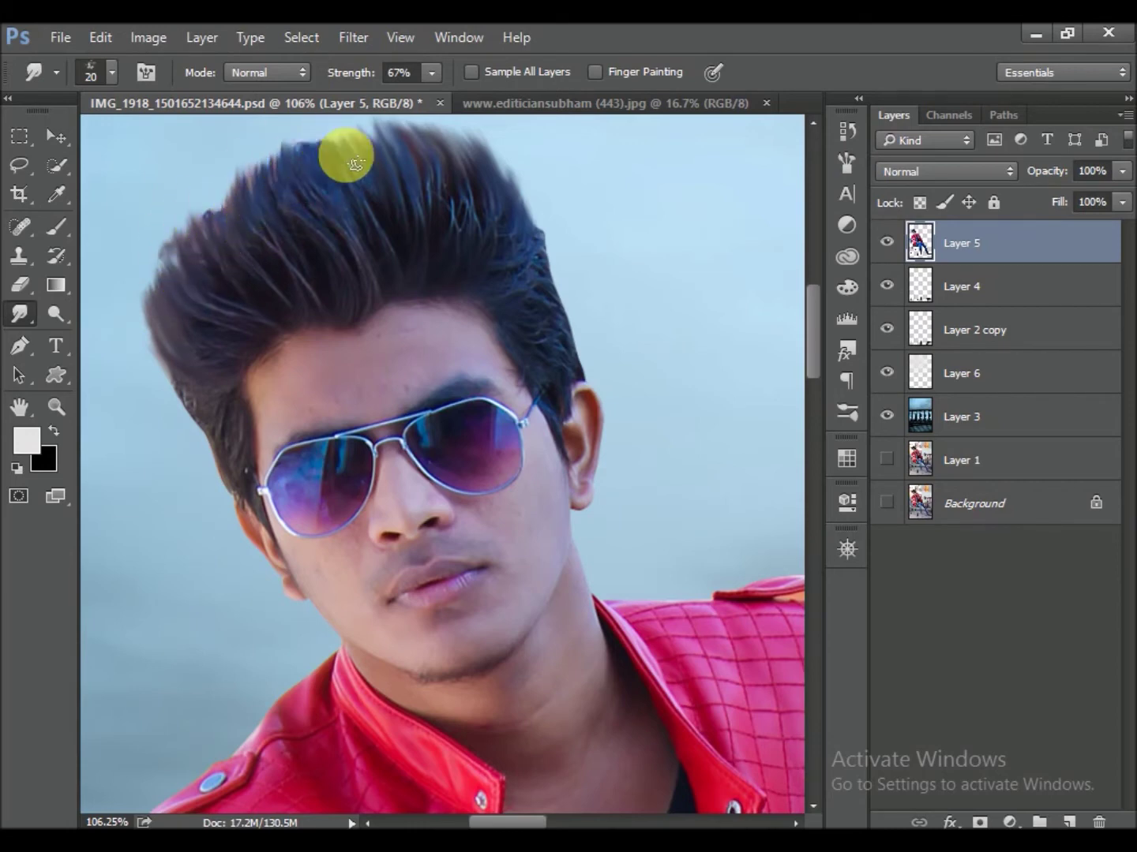
left_click_drag(273, 193, 230, 214)
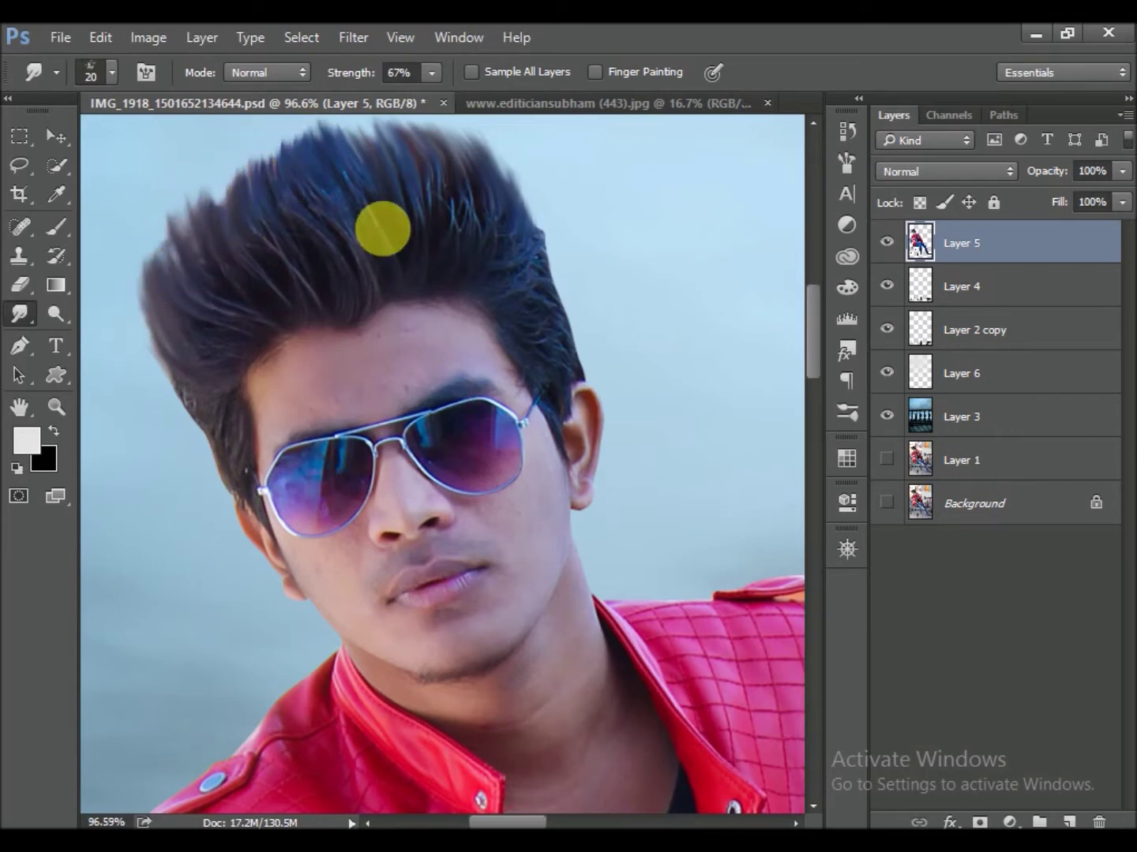
Pull more hair tips and left-edge wisps out into the sky
scroll(301, 250, "up", 1)
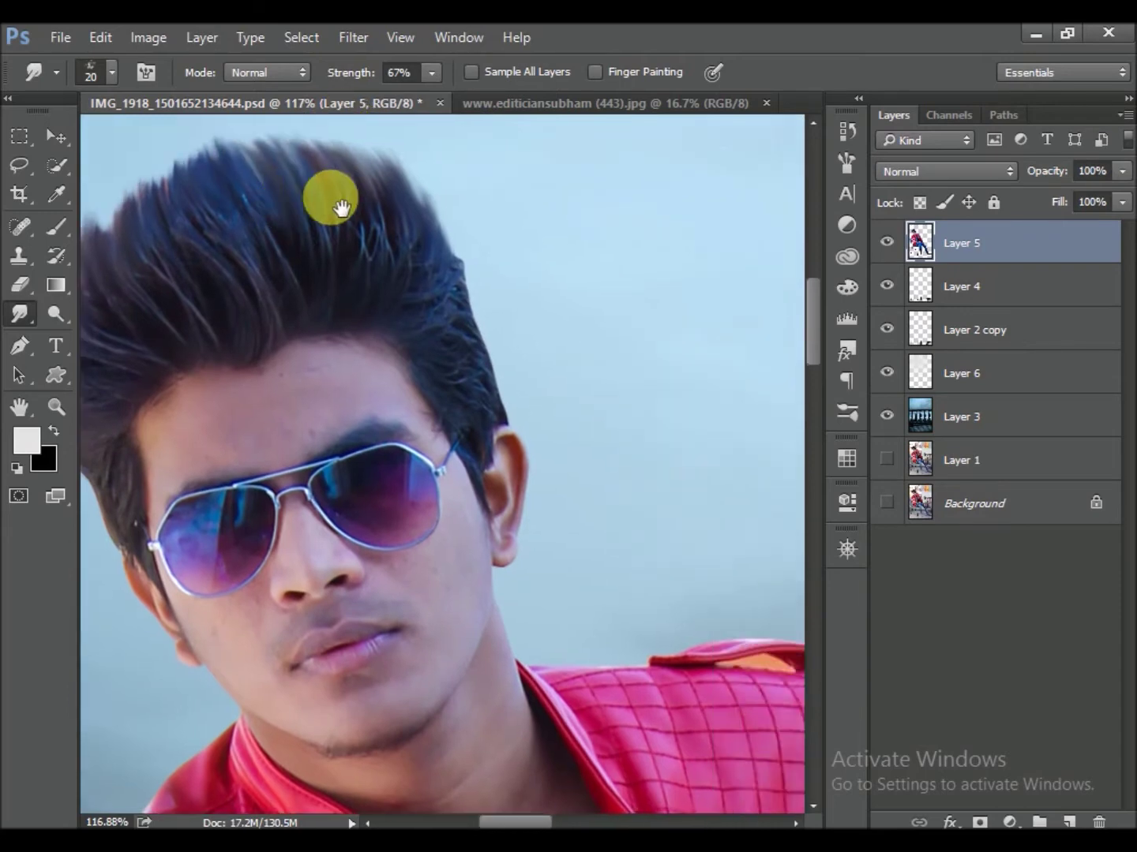
scroll(331, 197, "right", 2)
left_click_drag(433, 224, 481, 313)
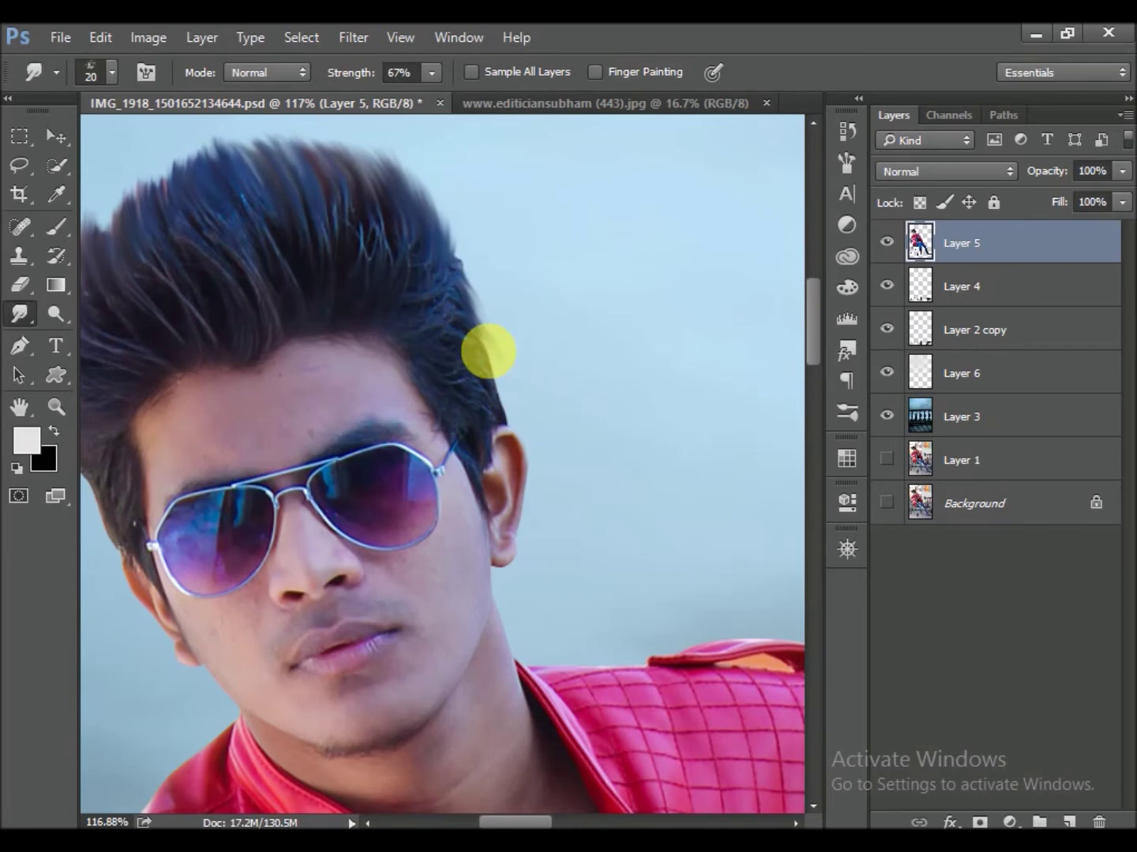
scroll(484, 318, "up", 1)
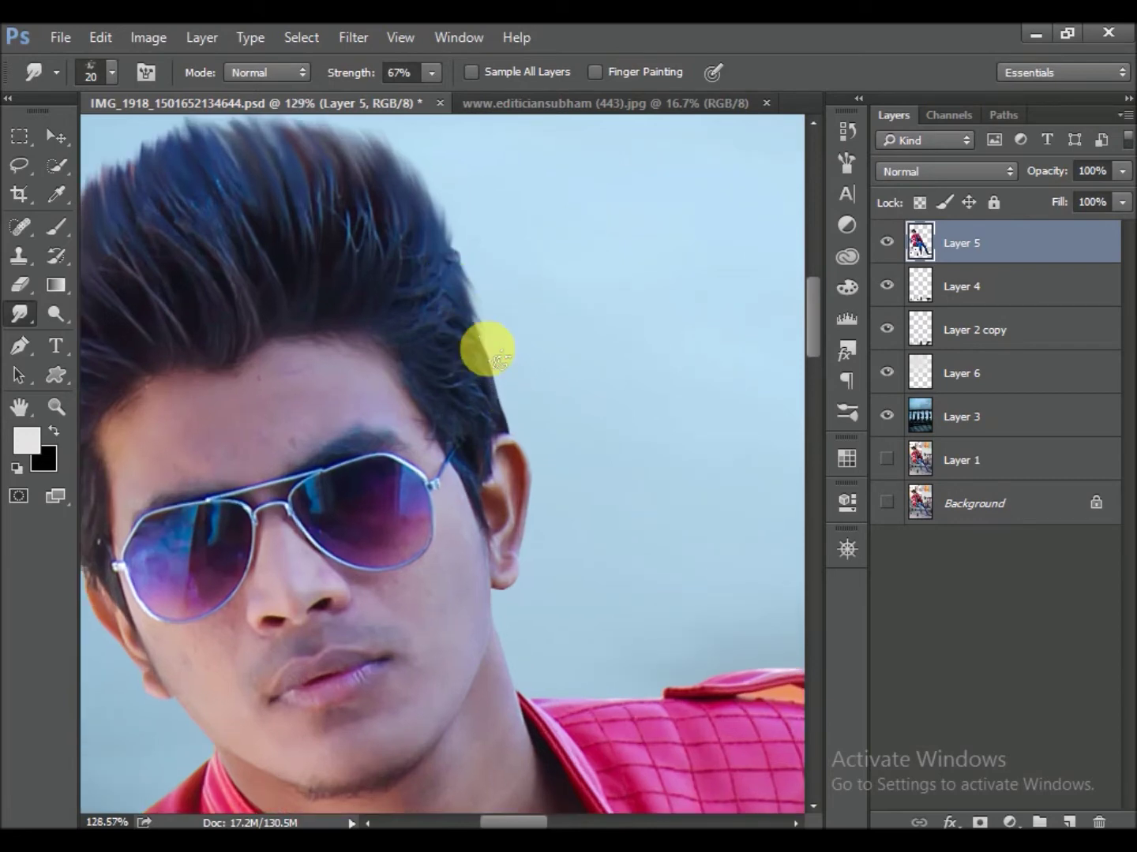
scroll(431, 465, "down", 2)
scroll(431, 451, "left", 6)
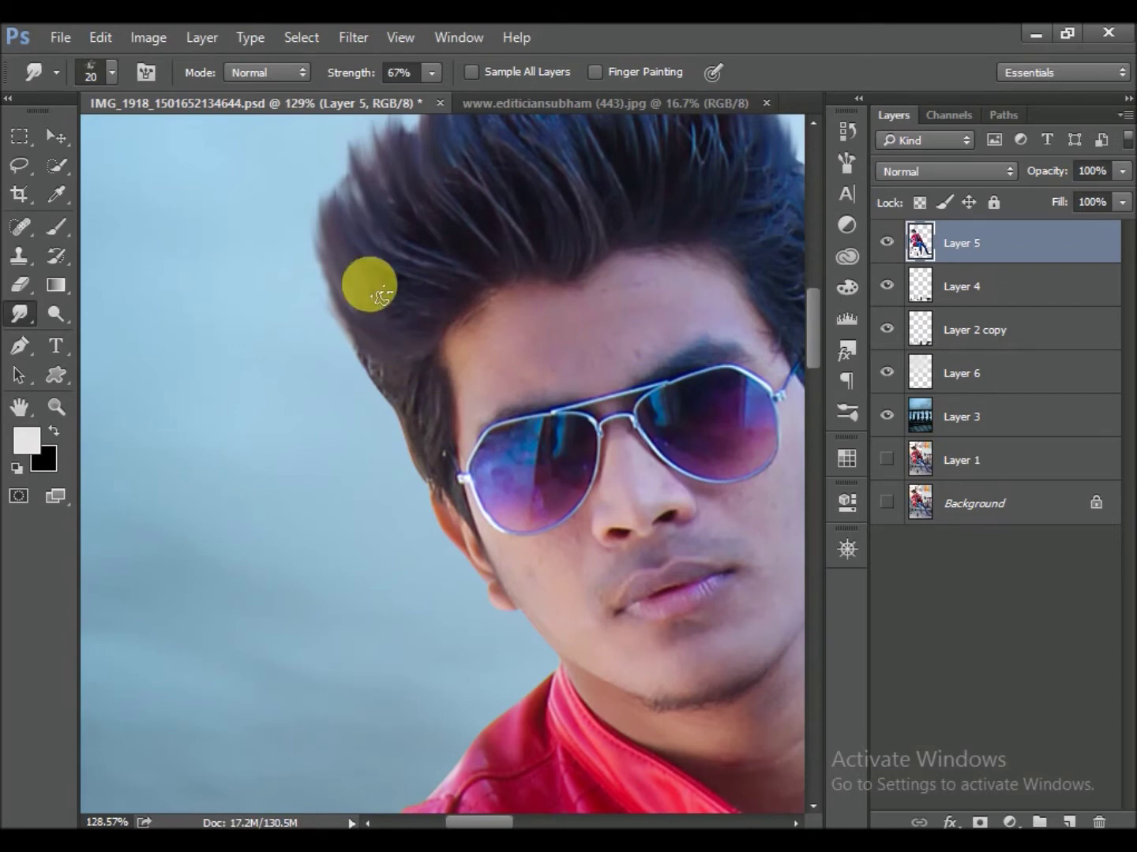
left_click_drag(415, 409, 413, 421)
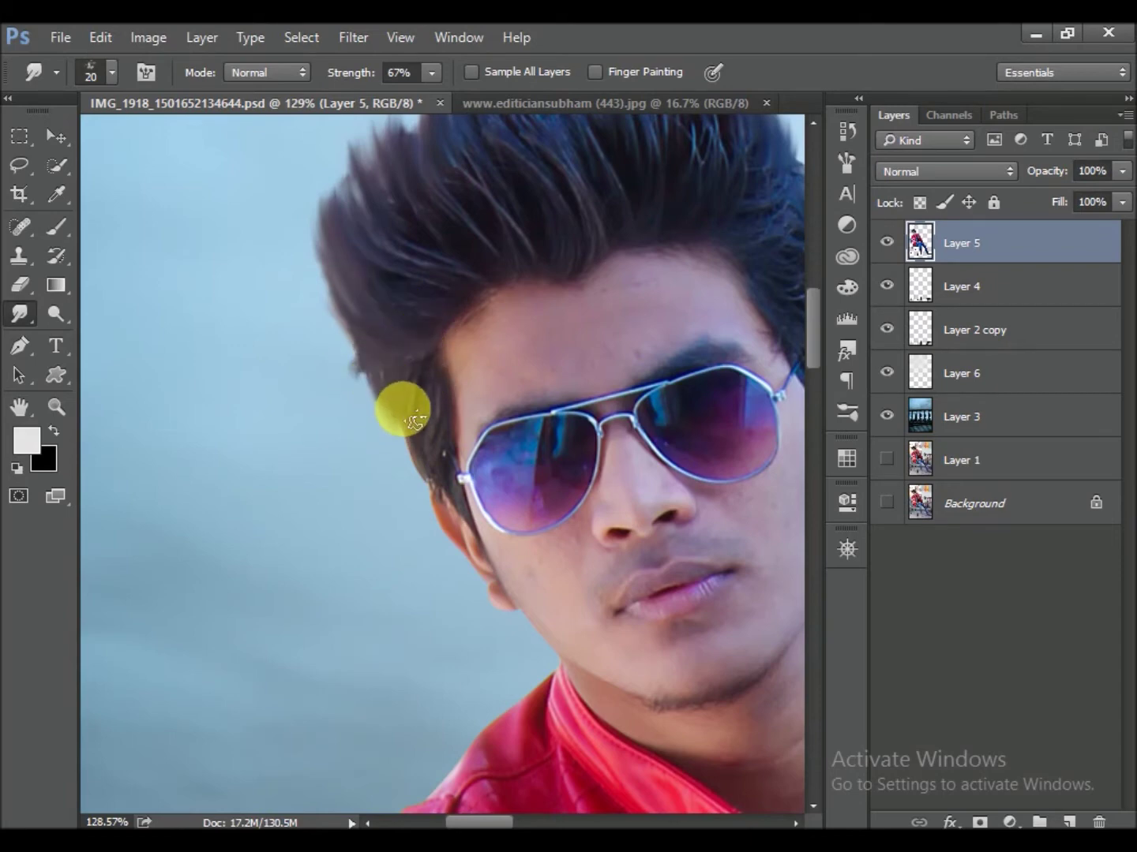
mouse_move(378, 364)
left_mouse_down()
mouse_move(307, 311)
mouse_move(348, 299)
mouse_move(325, 268)
mouse_move(424, 450)
left_mouse_up()
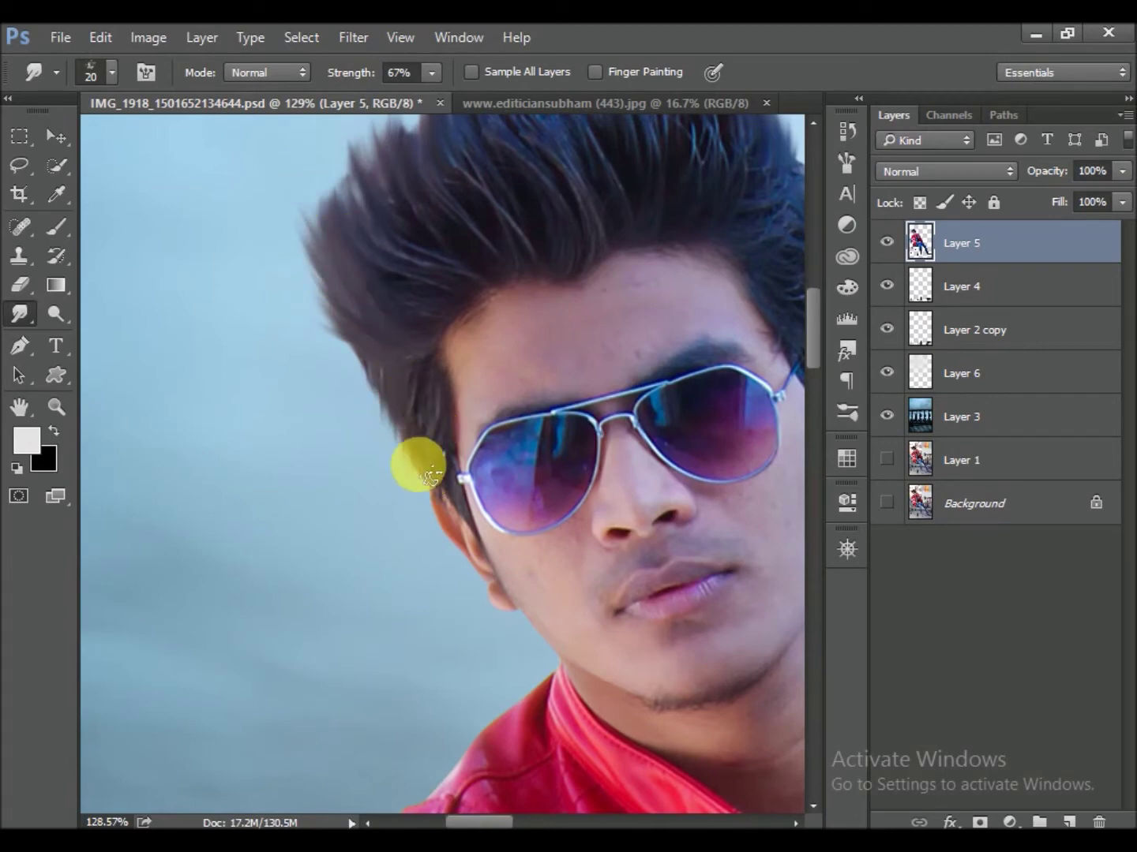
scroll(442, 461, "down", 2)
left_click_drag(437, 510, 434, 522)
Smear strands across the top of the hair with a larger brush, then fit and save
key("bracketright")
key("bracketright")
key("bracketright")
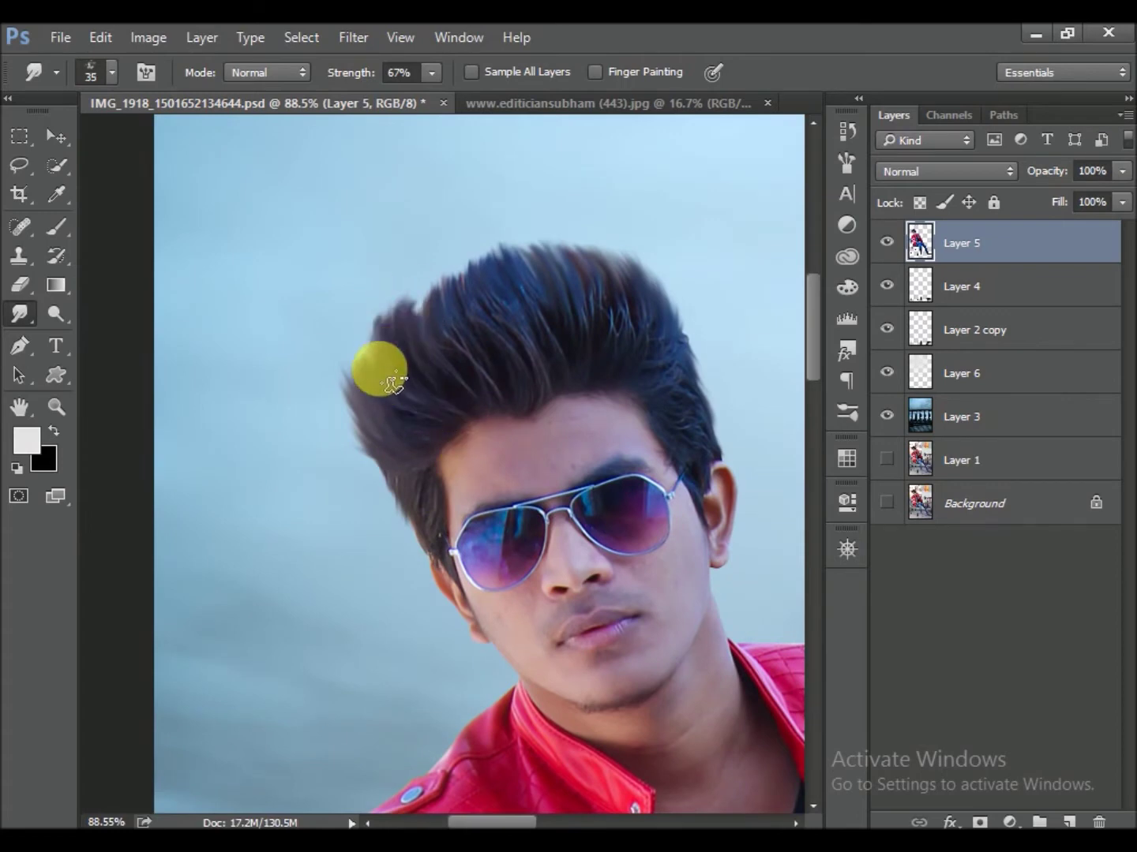
mouse_move(393, 384)
left_mouse_down()
mouse_move(439, 357)
mouse_move(462, 287)
mouse_move(387, 402)
mouse_move(407, 444)
left_mouse_up()
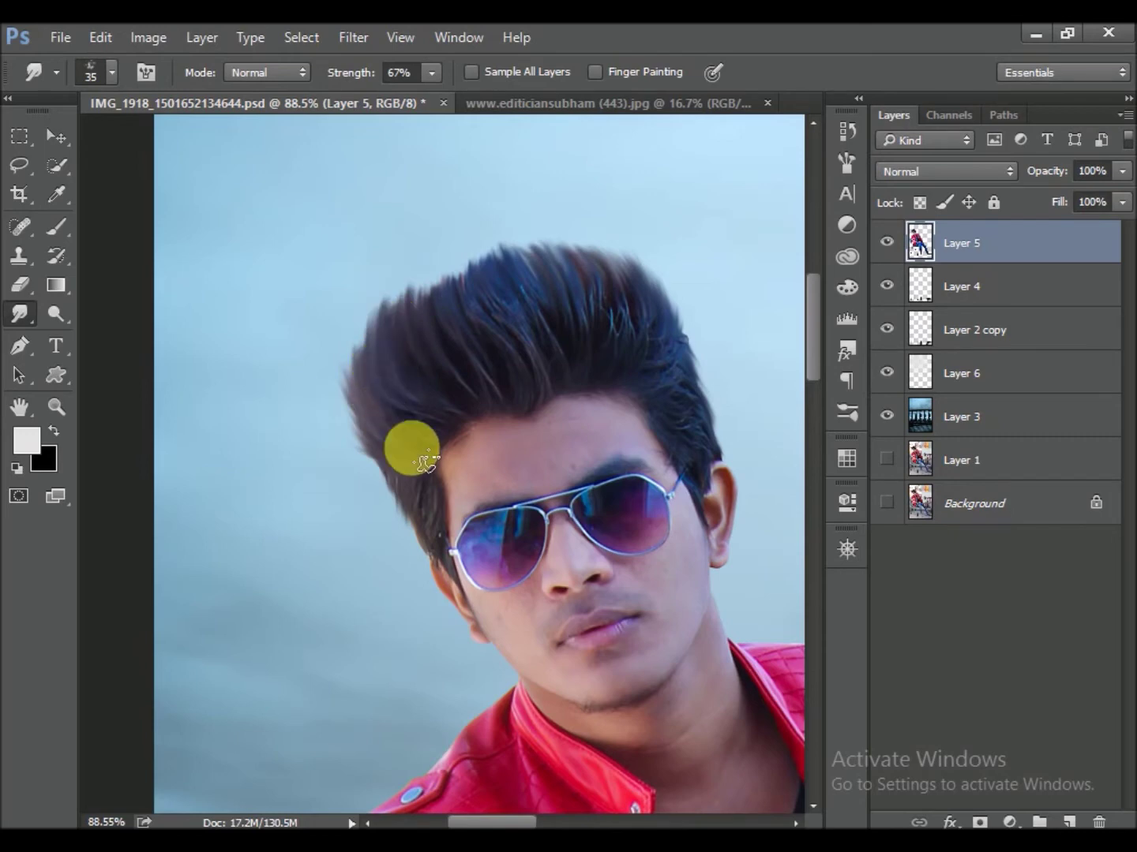
mouse_move(513, 404)
left_mouse_down()
mouse_move(515, 309)
mouse_move(469, 302)
mouse_move(542, 383)
mouse_move(563, 327)
mouse_move(598, 379)
mouse_move(655, 318)
mouse_move(686, 413)
mouse_move(678, 300)
mouse_move(661, 278)
left_mouse_up()
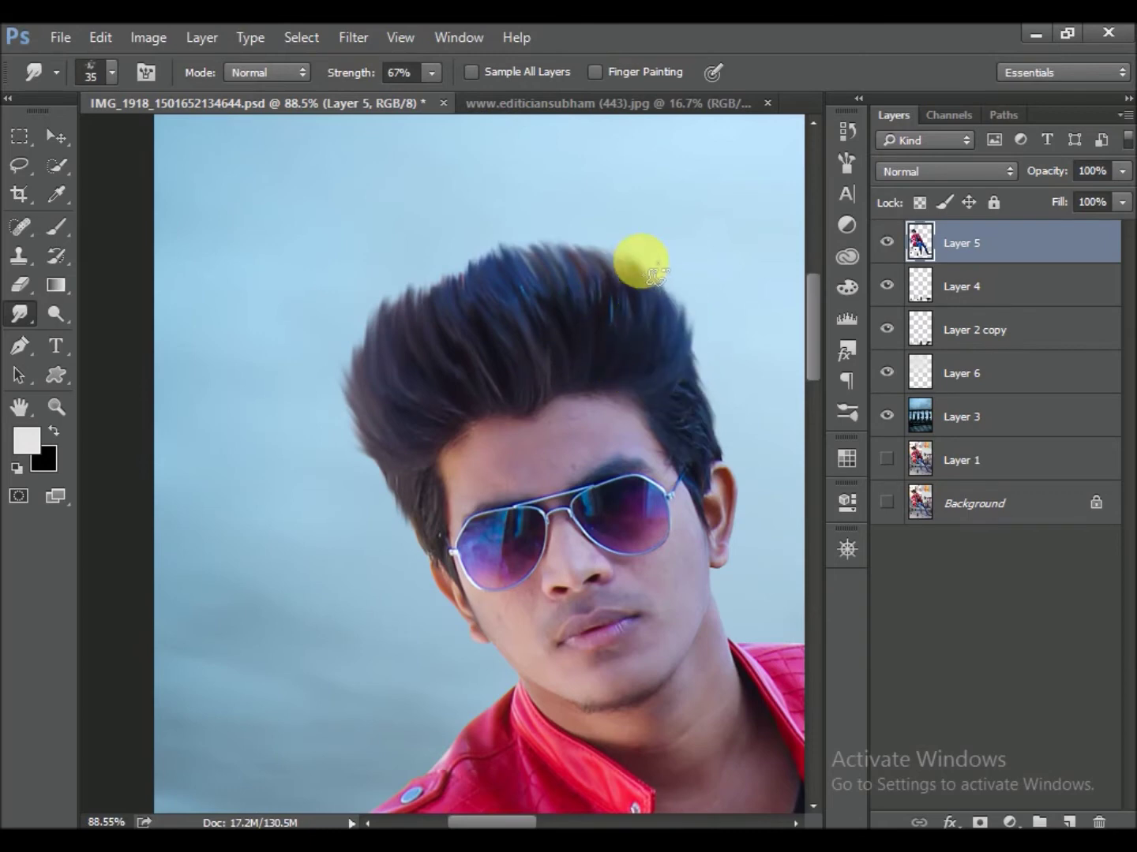
mouse_move(579, 283)
left_mouse_down()
mouse_move(542, 267)
mouse_move(486, 300)
mouse_move(465, 277)
mouse_move(430, 319)
mouse_move(454, 261)
mouse_move(437, 303)
mouse_move(389, 346)
mouse_move(526, 267)
mouse_move(544, 292)
mouse_move(612, 271)
mouse_move(611, 242)
left_mouse_up()
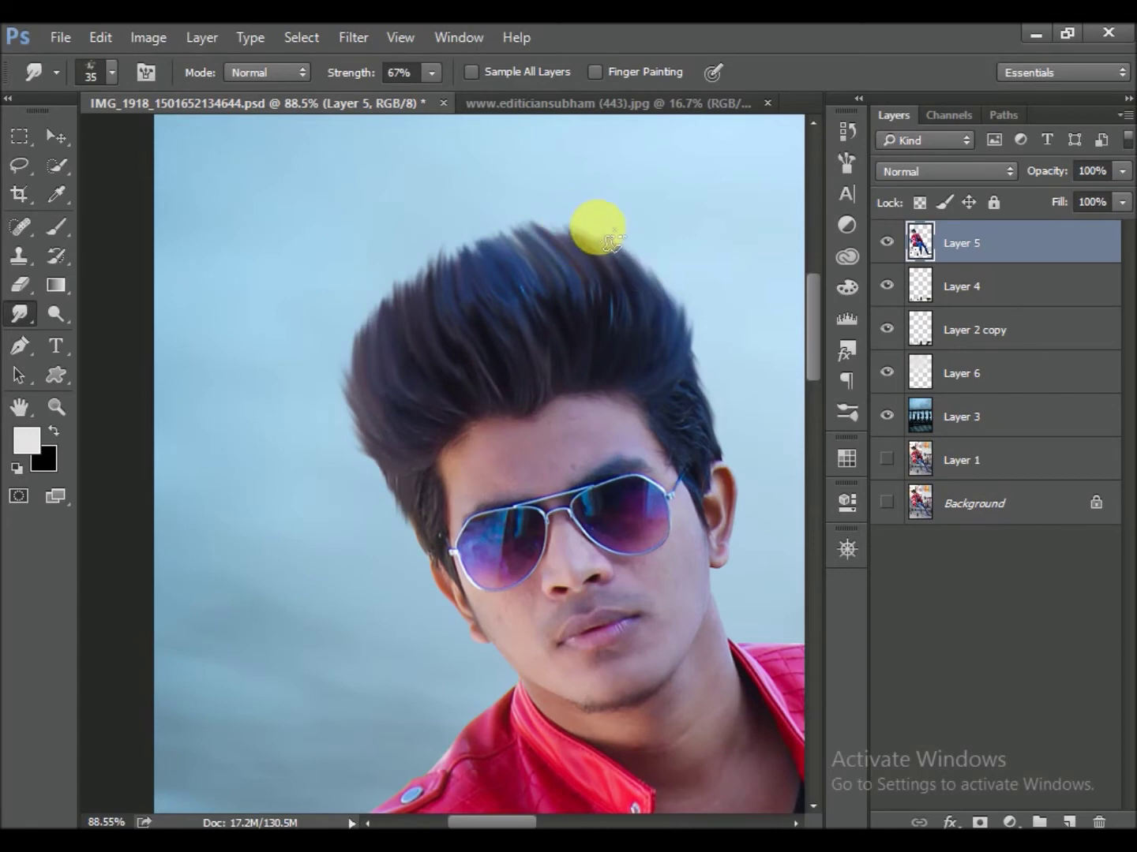
key("ctrl+0")
key("ctrl+s")
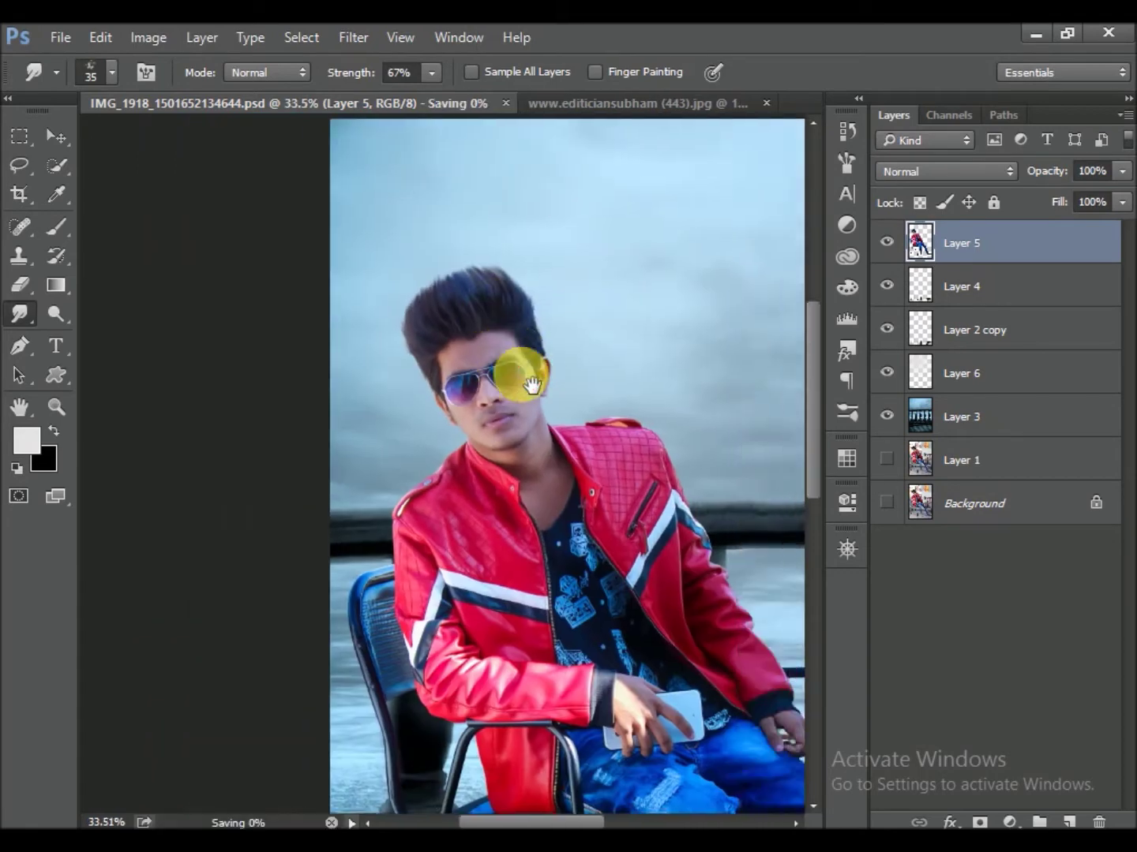
Toggle Layer 5's visibility to compare and save the file
scroll(521, 382, "down", 3)
scroll(464, 347, "up", 5)
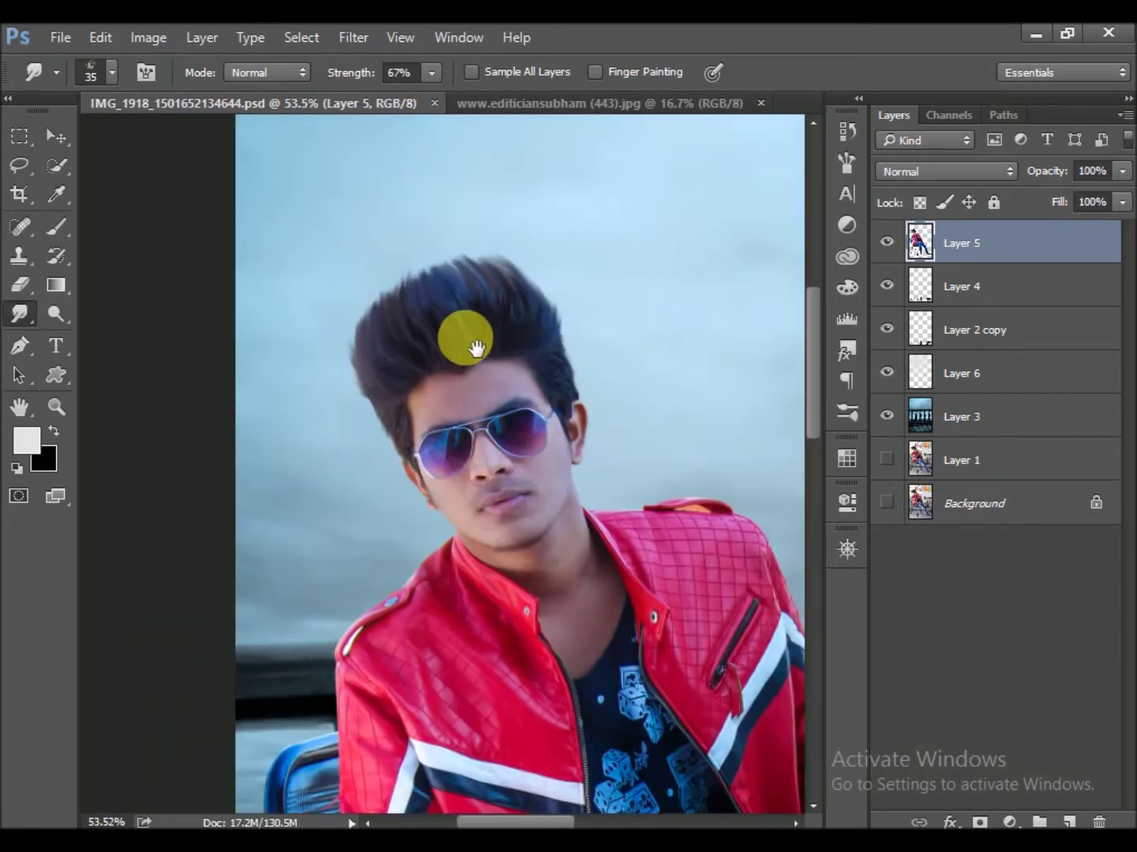
left_click(887, 241)
key("ctrl+s")
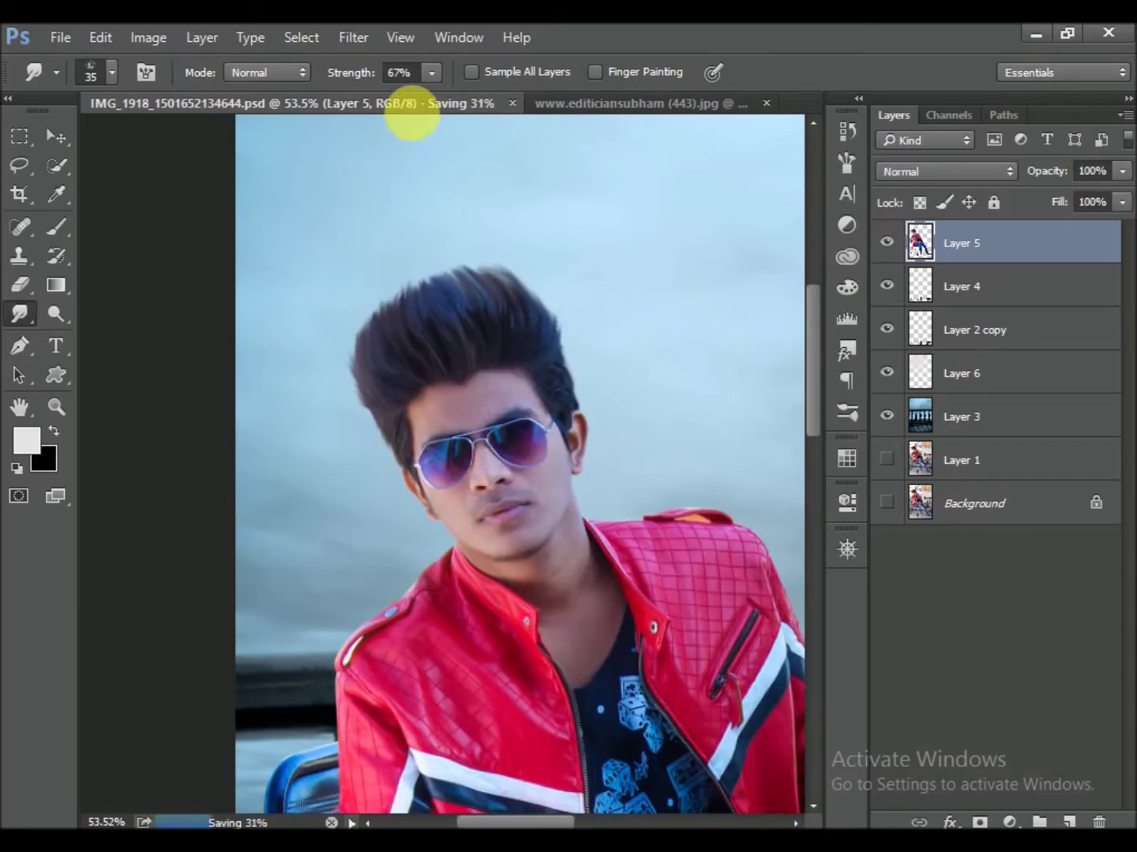
In Liquify, zoom on the head and warp the left hair edge outward
left_click(353, 38)
left_click(410, 208)
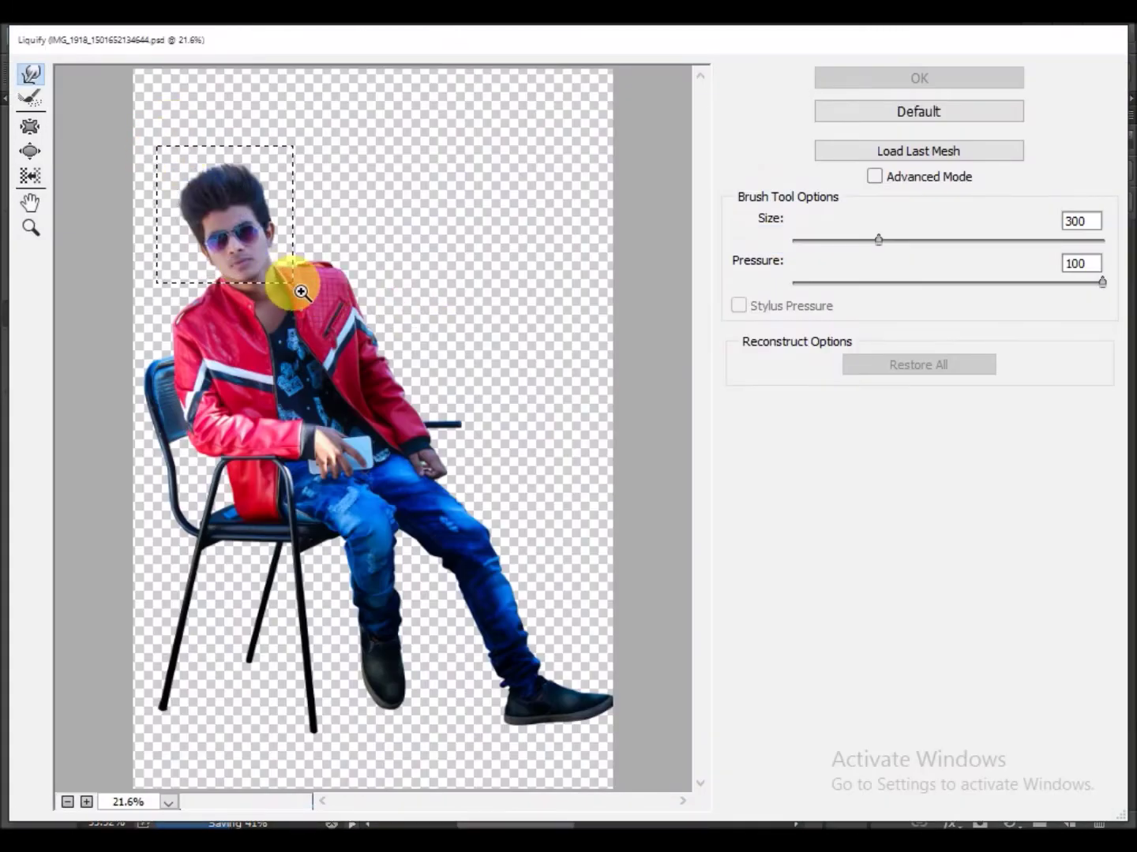
left_click_drag(185, 217, 294, 285)
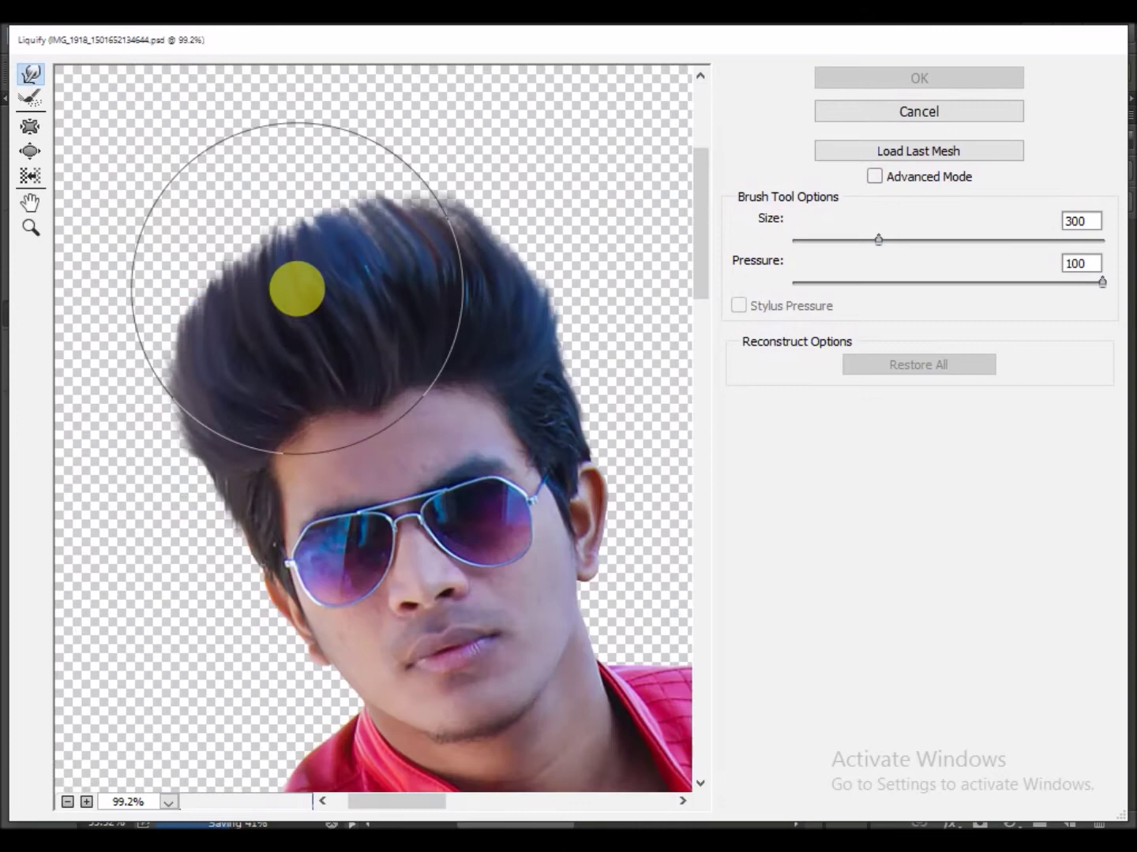
key("bracketleft")
key("bracketleft")
key("bracketright")
key("bracketright")
key("bracketleft")
key("bracketleft")
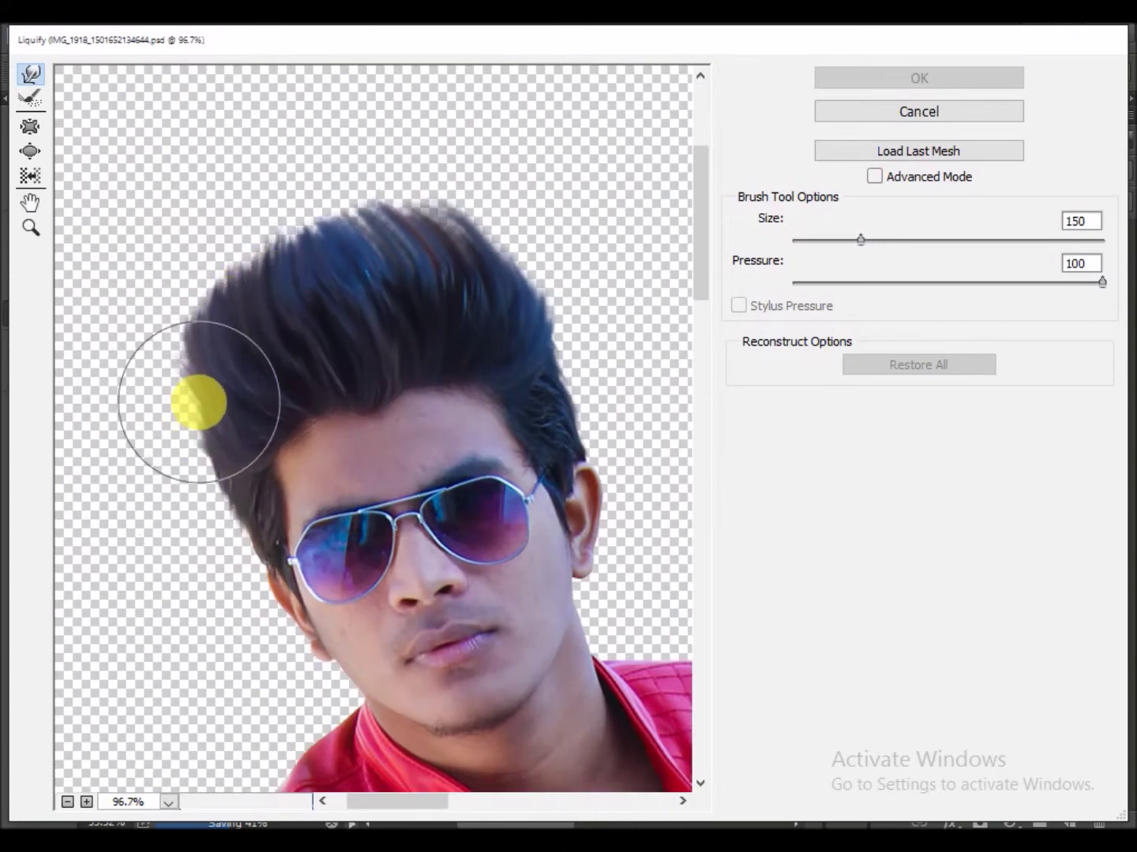
key("bracketright")
left_click_drag(198, 398, 183, 351)
key("bracketleft")
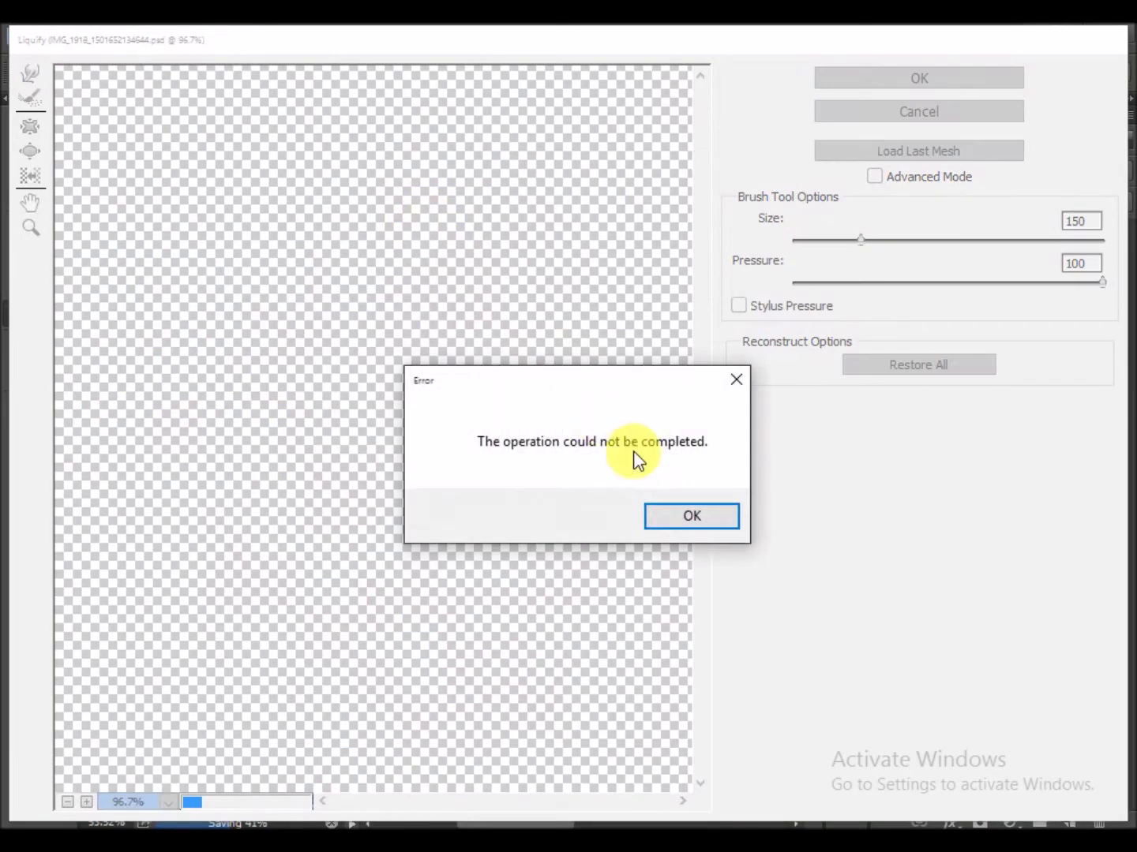
left_click(686, 515)
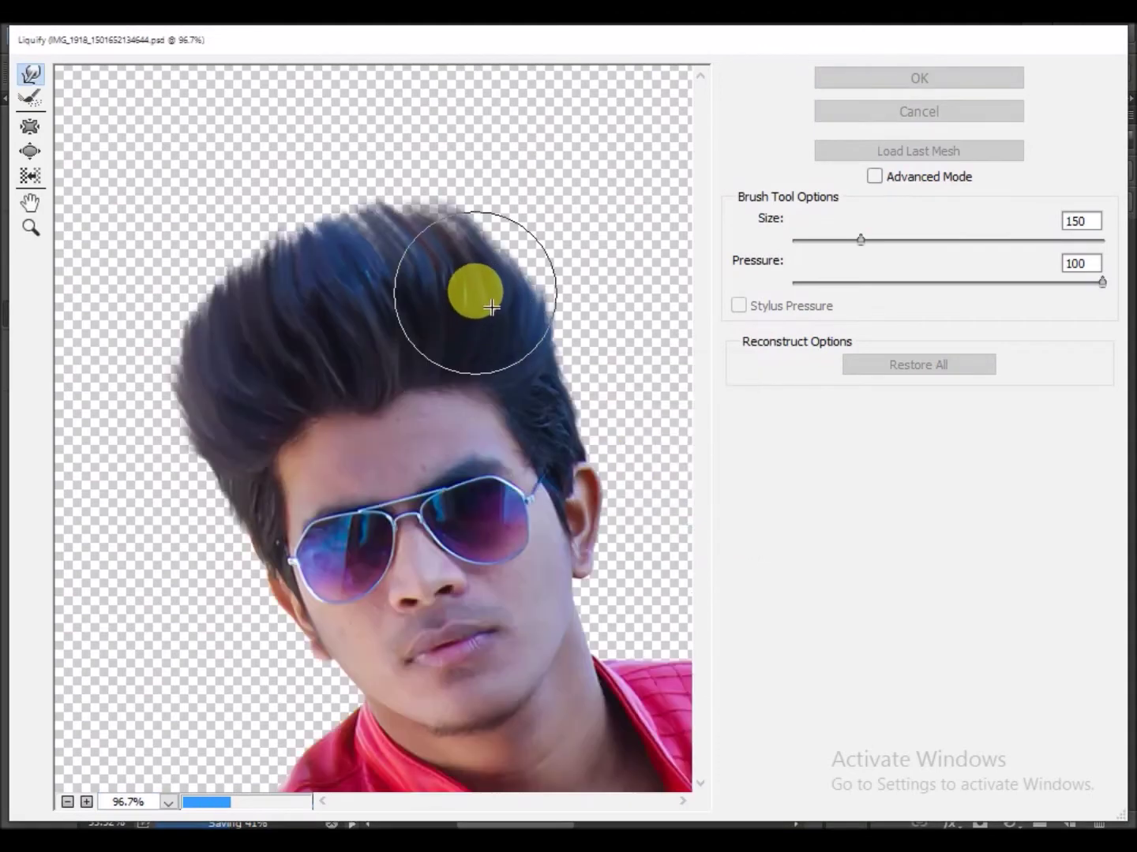
key("bracketright")
key("bracketright")
key("bracketright")
key("bracketright")
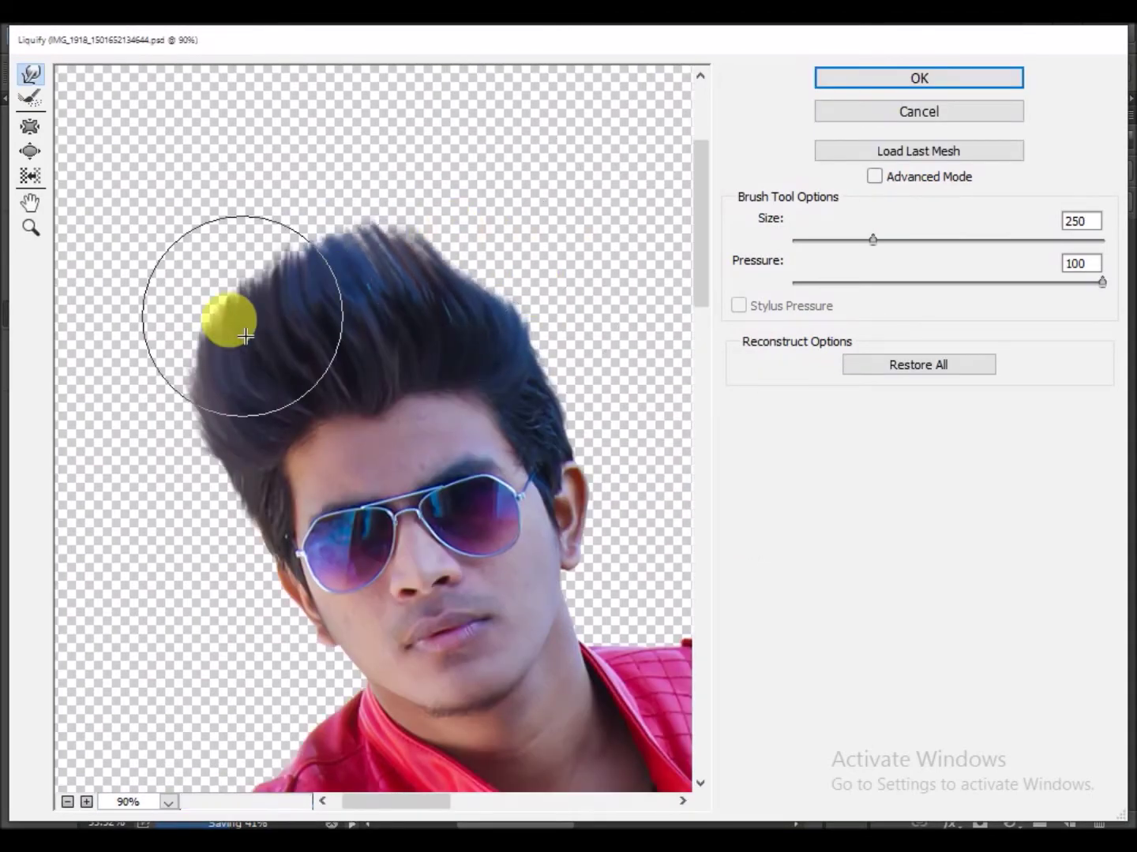
Push the hair's left, right and crown outlines into a fuller quiff and apply Liquify
mouse_move(207, 361)
left_mouse_down()
mouse_move(306, 304)
mouse_move(393, 234)
mouse_move(518, 288)
mouse_move(464, 272)
mouse_move(501, 303)
left_mouse_up()
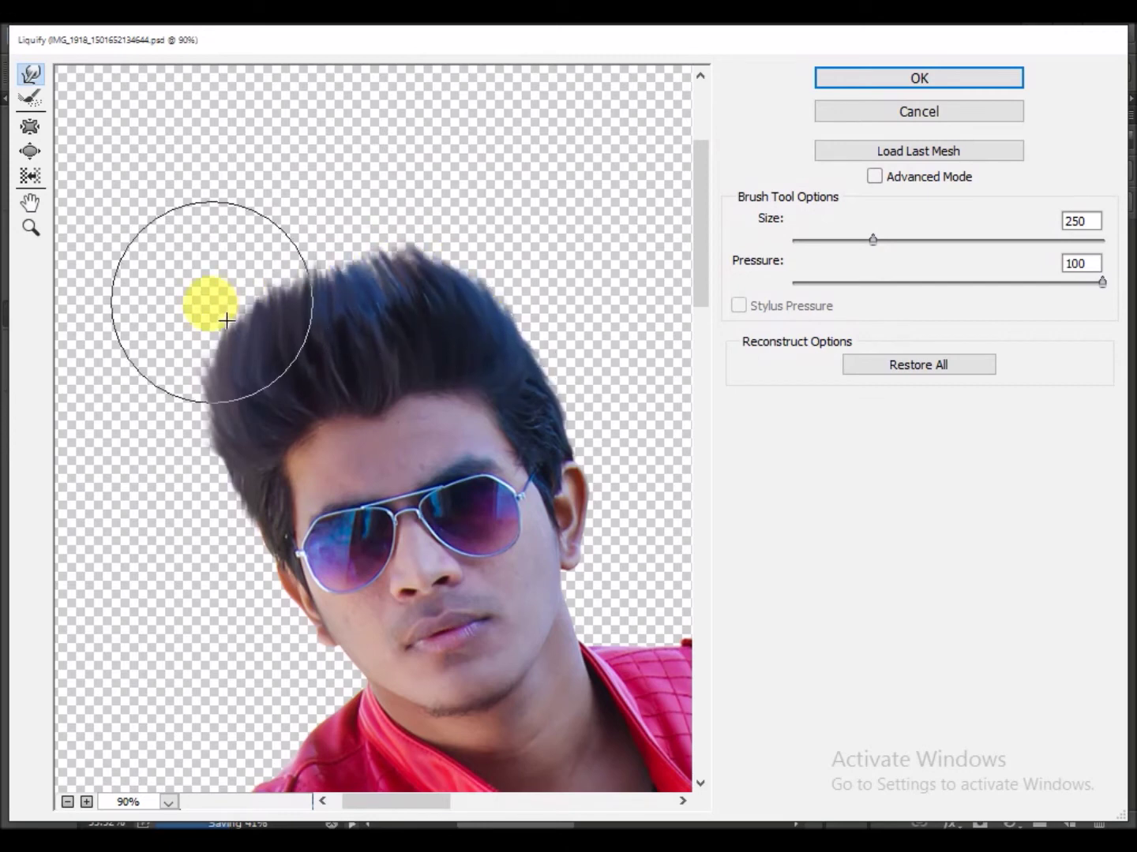
key("bracketleft")
key("bracketleft")
key("bracketleft")
key("bracketleft")
key("bracketleft")
key("bracketleft")
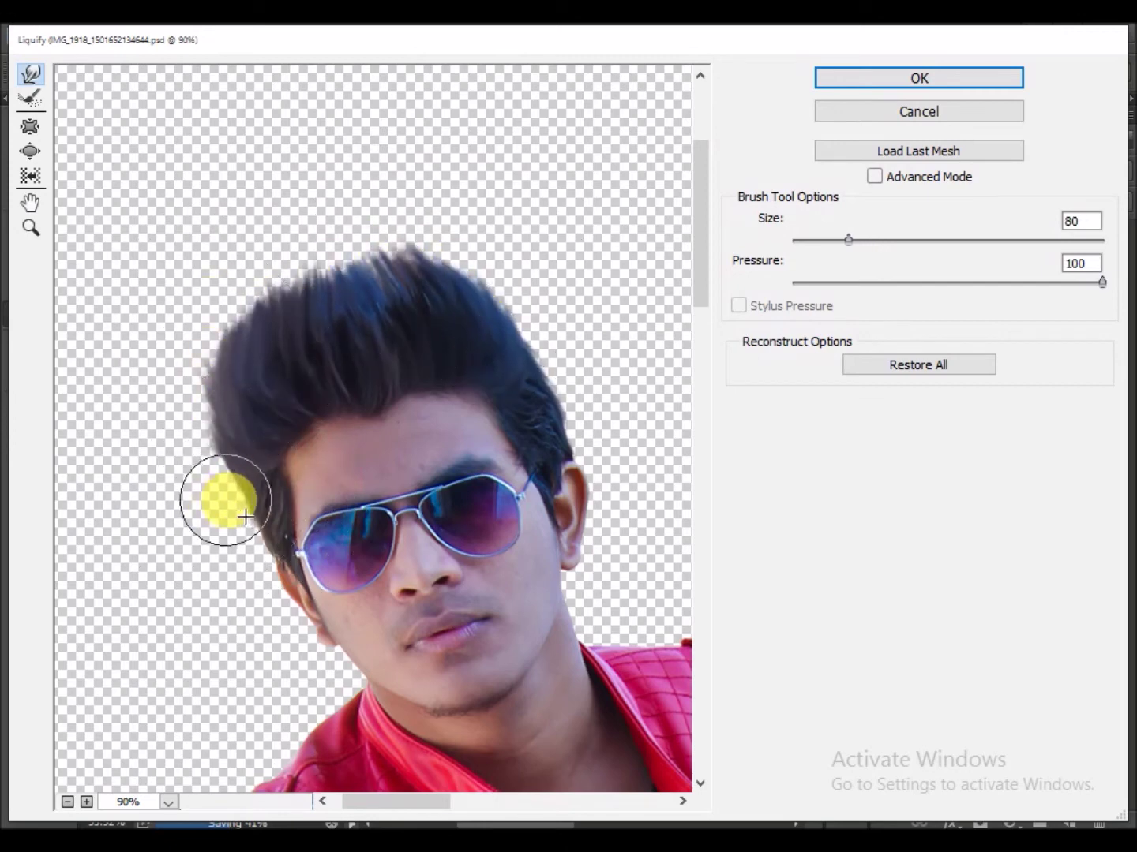
left_click_drag(229, 472, 198, 368)
mouse_move(549, 337)
left_mouse_down()
mouse_move(574, 408)
mouse_move(515, 324)
mouse_move(458, 286)
left_mouse_up()
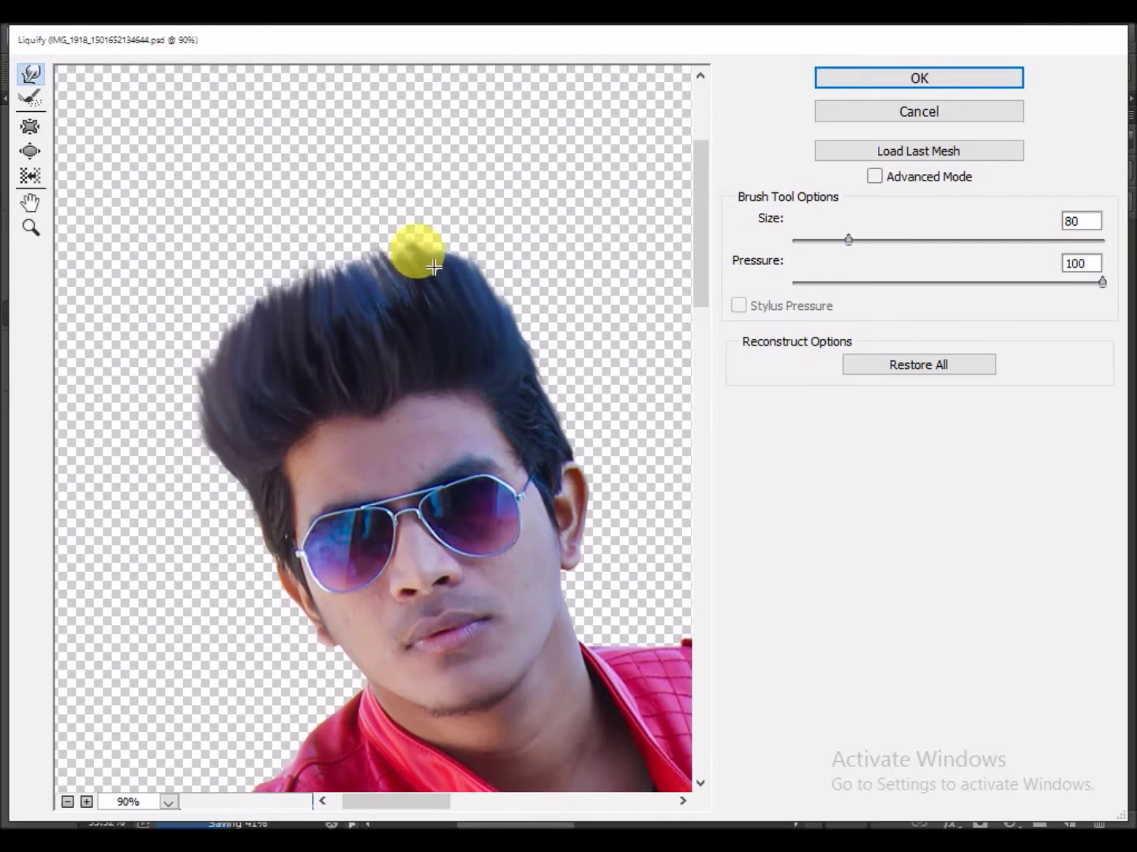
left_click_drag(423, 272, 730, 207)
mouse_move(226, 392)
left_mouse_down()
mouse_move(254, 393)
mouse_move(251, 366)
left_mouse_up()
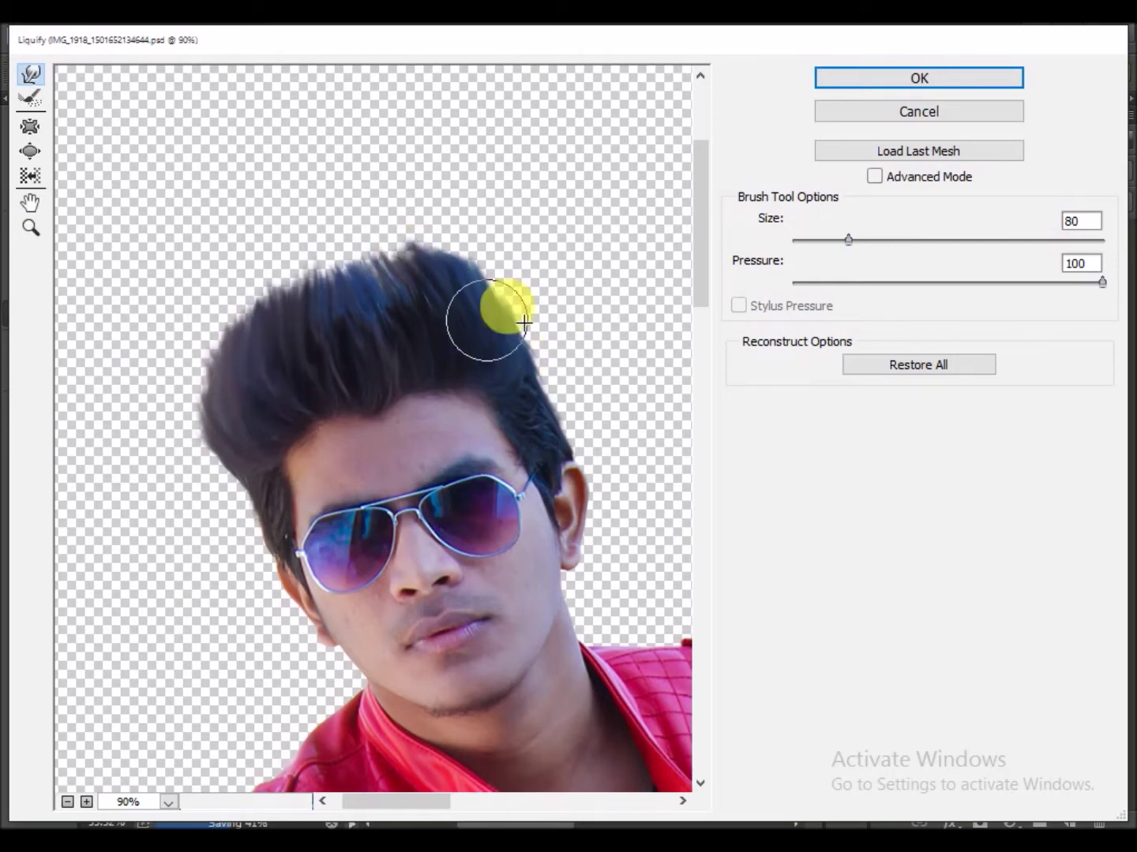
mouse_move(246, 362)
left_mouse_down()
mouse_move(342, 372)
mouse_move(257, 369)
left_mouse_up()
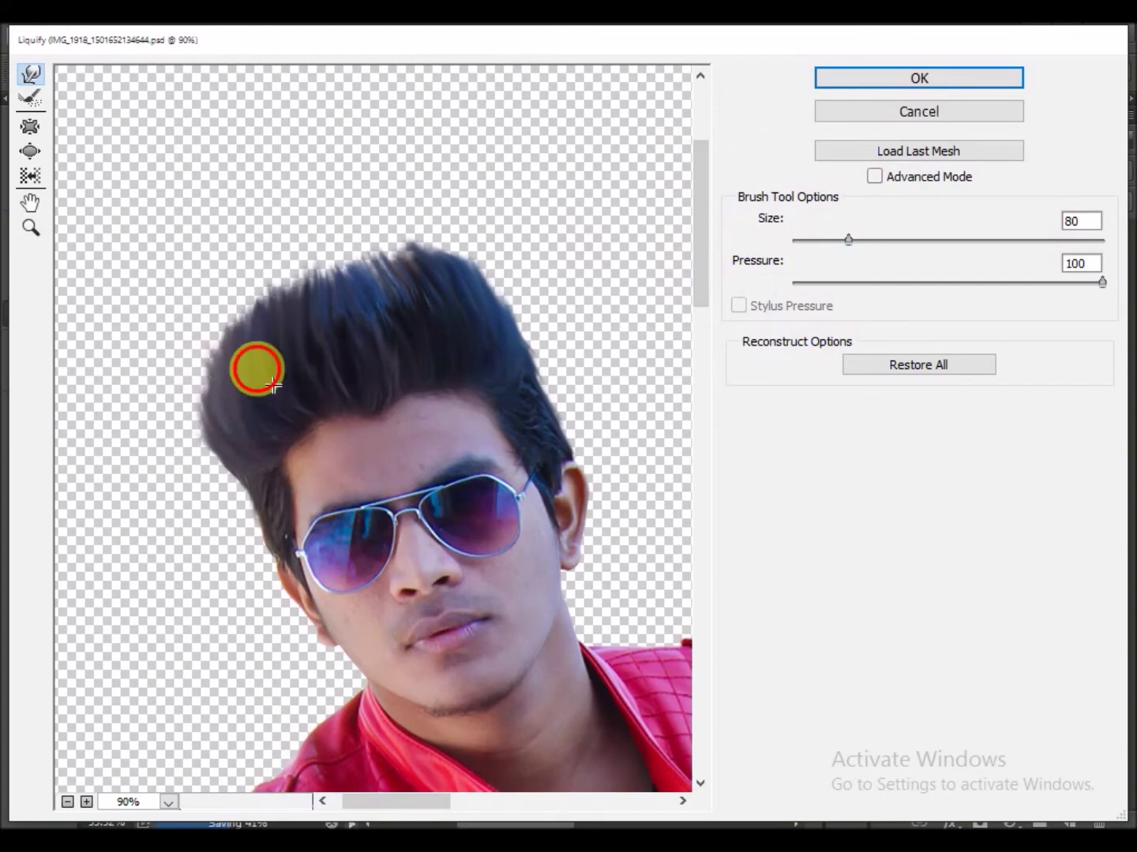
left_click(908, 80)
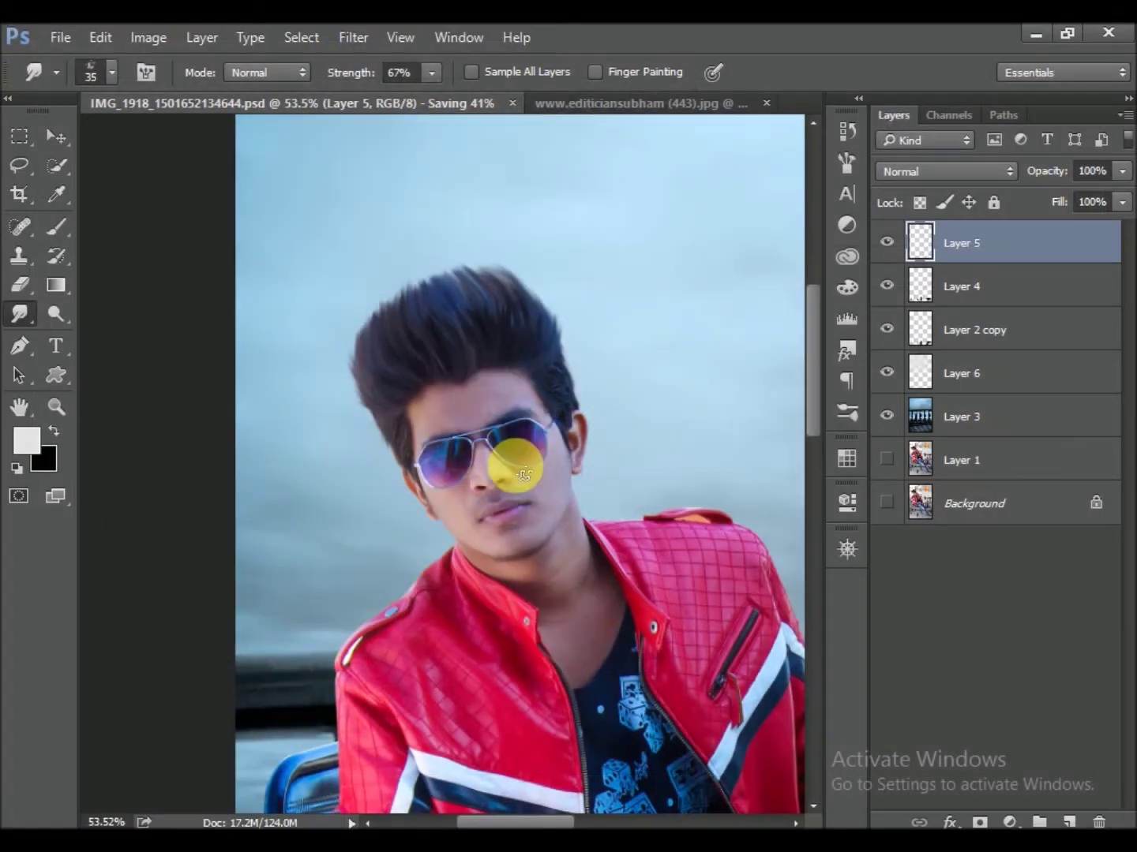
Save, then set the Smudge brush to size 15 and 83% strength
scroll(516, 465, "down", 3)
scroll(497, 465, "down", 1)
scroll(495, 462, "down", 2)
scroll(574, 424, "down", 2)
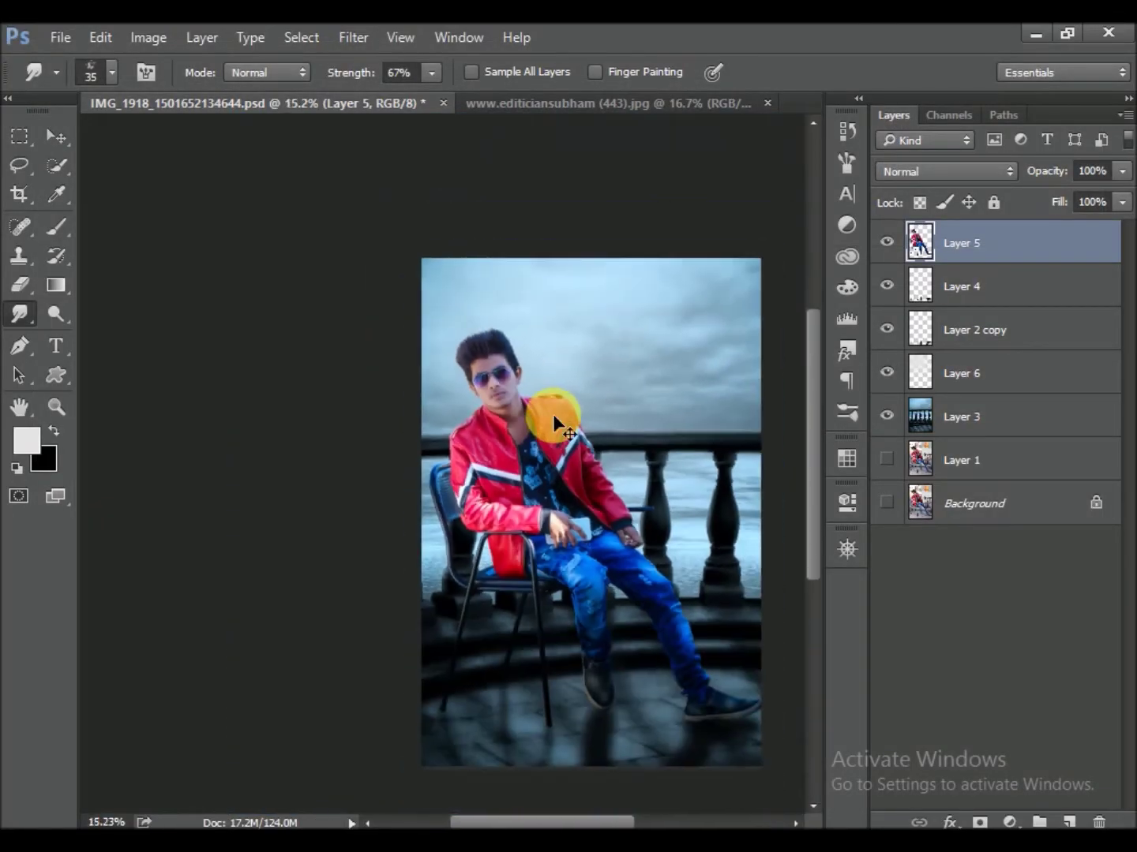
key("ctrl+s")
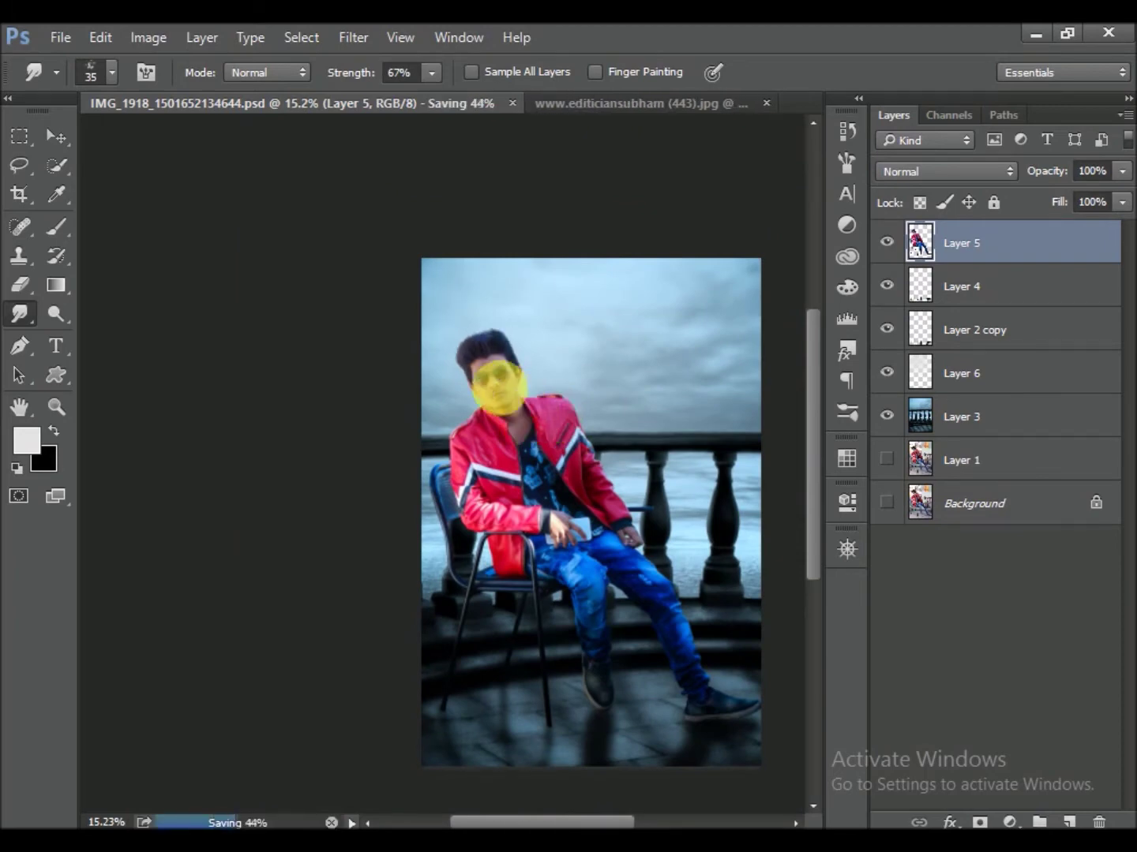
scroll(508, 362, "up", 2)
scroll(349, 333, "up", 1)
scroll(352, 336, "up", 1)
scroll(483, 395, "up", 5)
key("bracketleft")
key("bracketleft")
left_click(509, 386)
left_click_drag(350, 71, 364, 73)
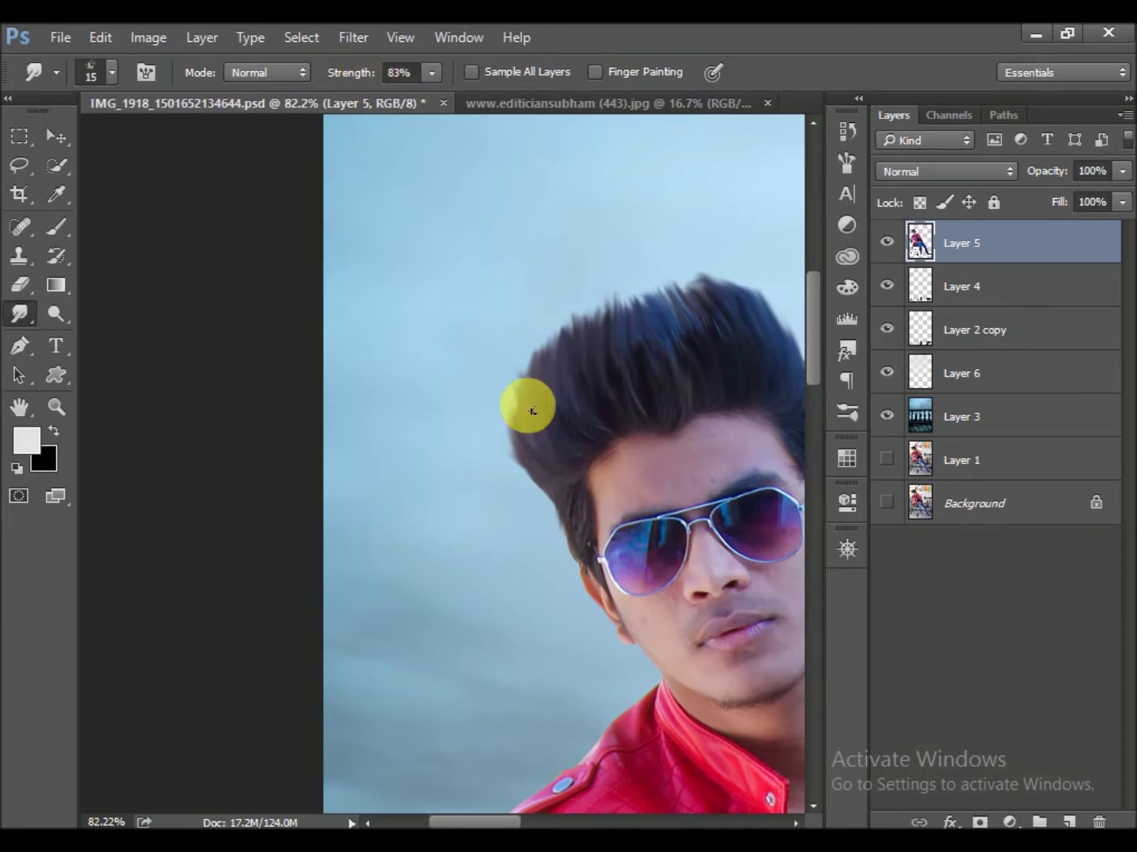
Smudge new hair spikes upward into the sky along the top-left of the hair
mouse_move(528, 345)
left_mouse_down()
mouse_move(525, 438)
mouse_move(500, 407)
mouse_move(532, 415)
left_mouse_up()
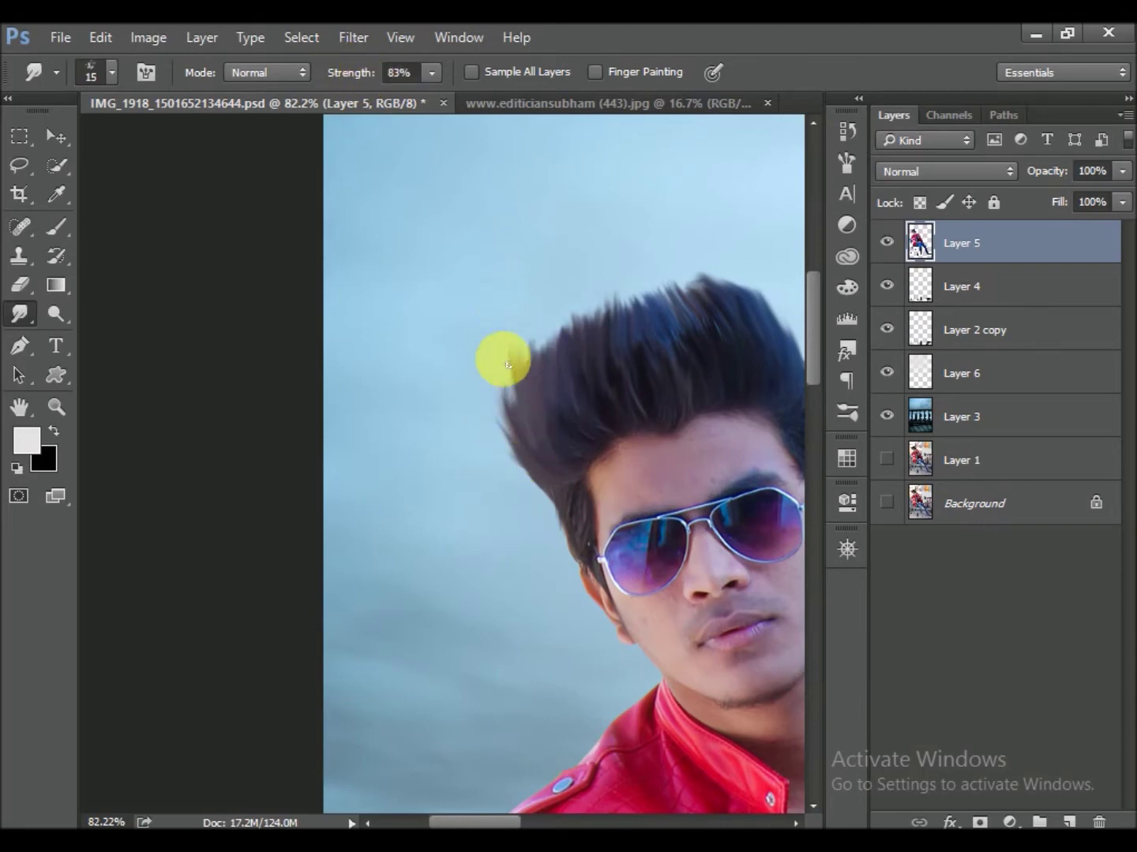
scroll(477, 402, "right", 2)
scroll(675, 386, "right", 2)
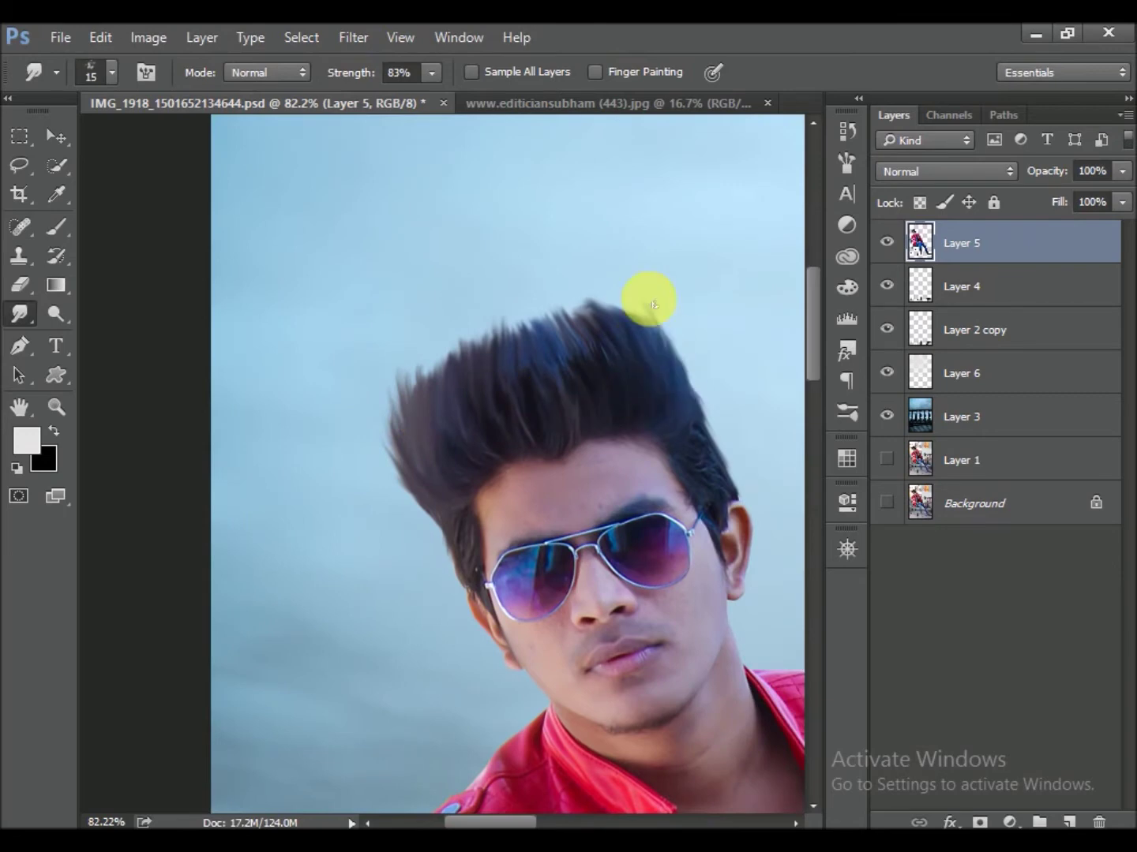
mouse_move(632, 323)
left_mouse_down()
mouse_move(579, 323)
mouse_move(532, 355)
mouse_move(489, 318)
mouse_move(452, 396)
left_mouse_up()
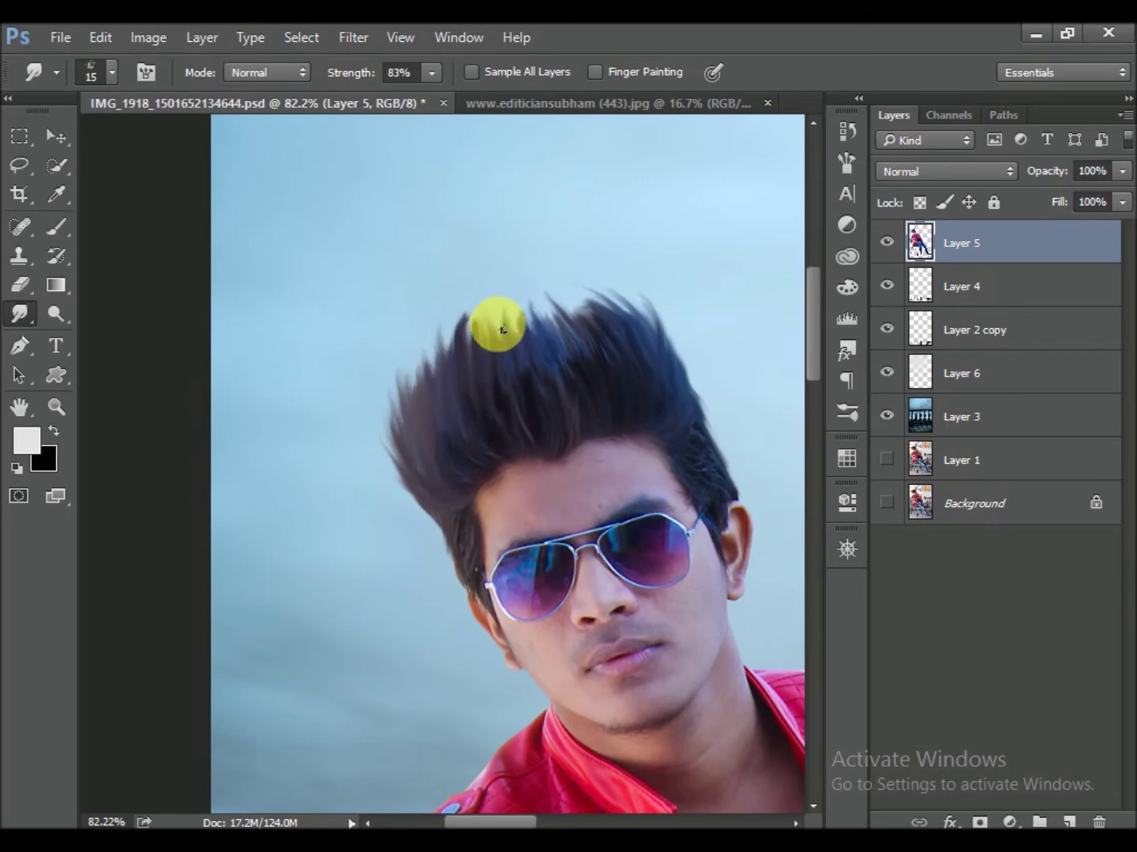
mouse_move(482, 381)
left_mouse_down()
mouse_move(474, 316)
mouse_move(459, 317)
left_mouse_up()
left_click_drag(462, 377, 469, 309)
left_click_drag(440, 395, 434, 337)
left_click_drag(432, 389, 410, 348)
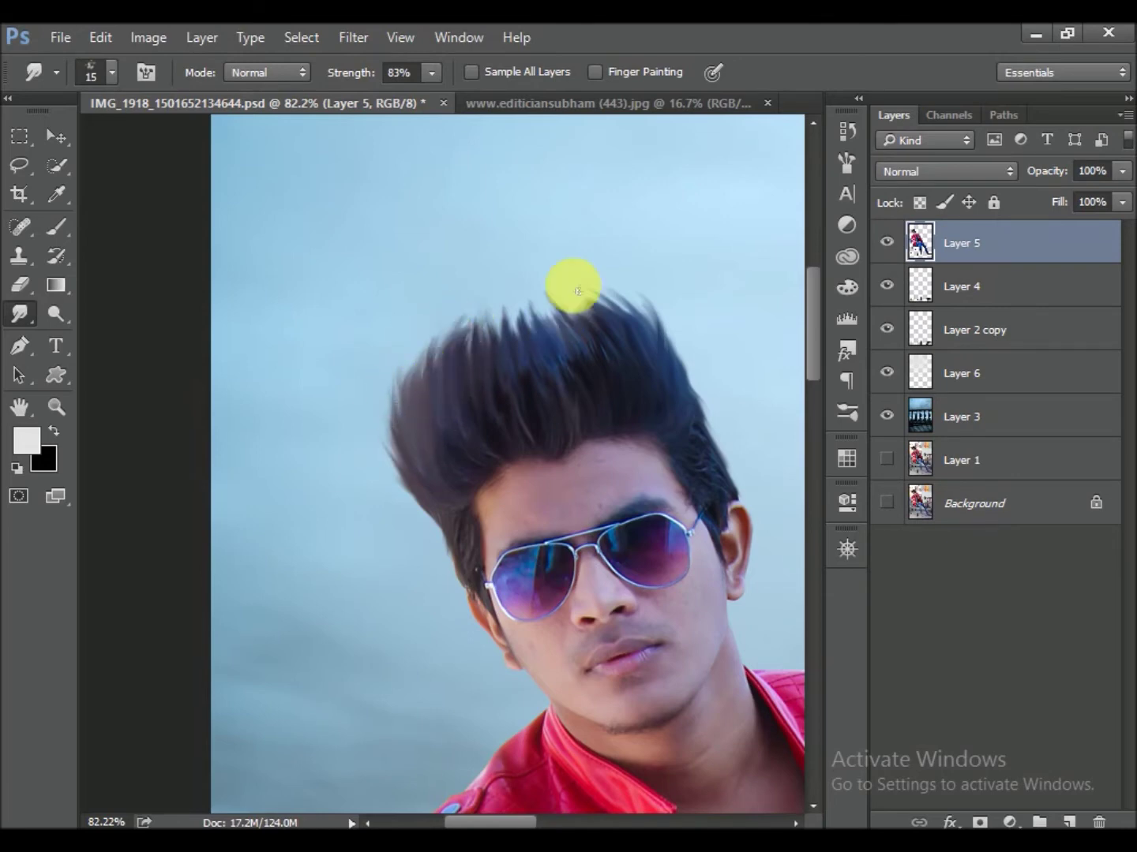
Smudge strands across the top of the quiff into wisps and zoom out
left_click_drag(604, 321, 555, 302)
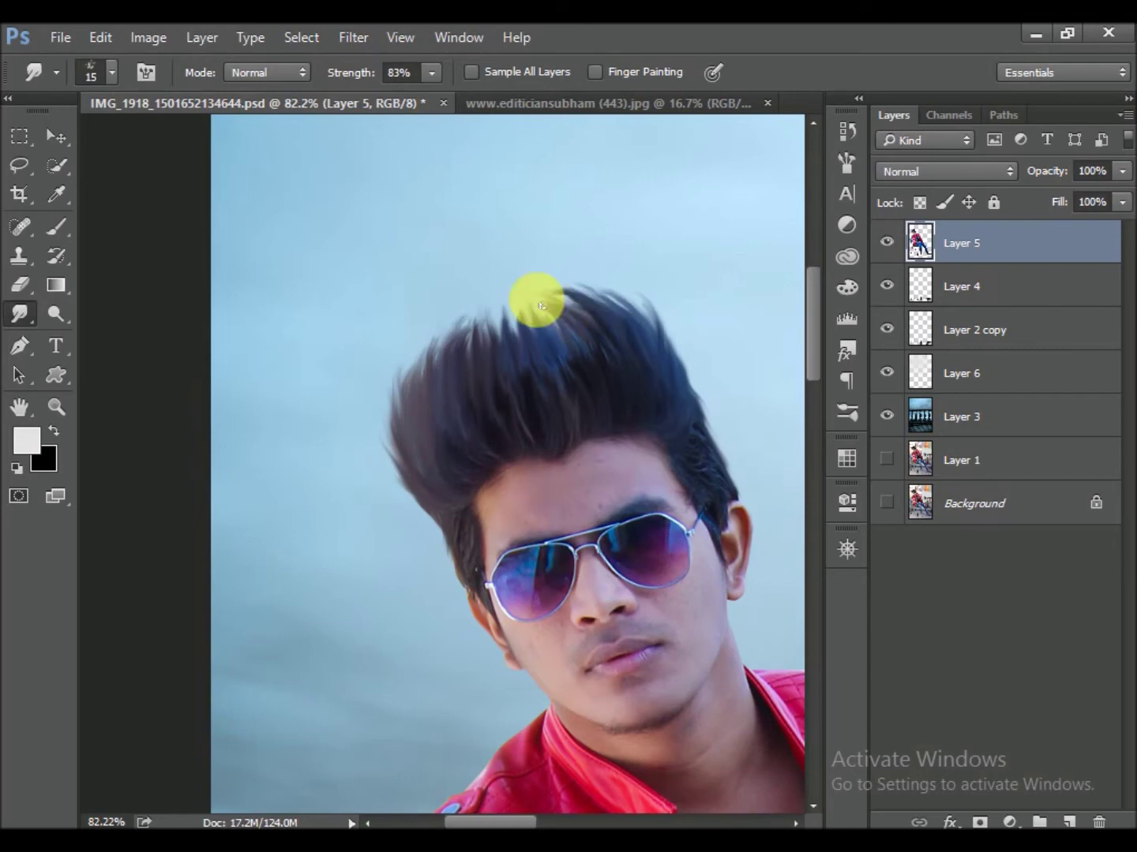
mouse_move(599, 317)
left_mouse_down()
mouse_move(557, 319)
mouse_move(464, 353)
left_mouse_up()
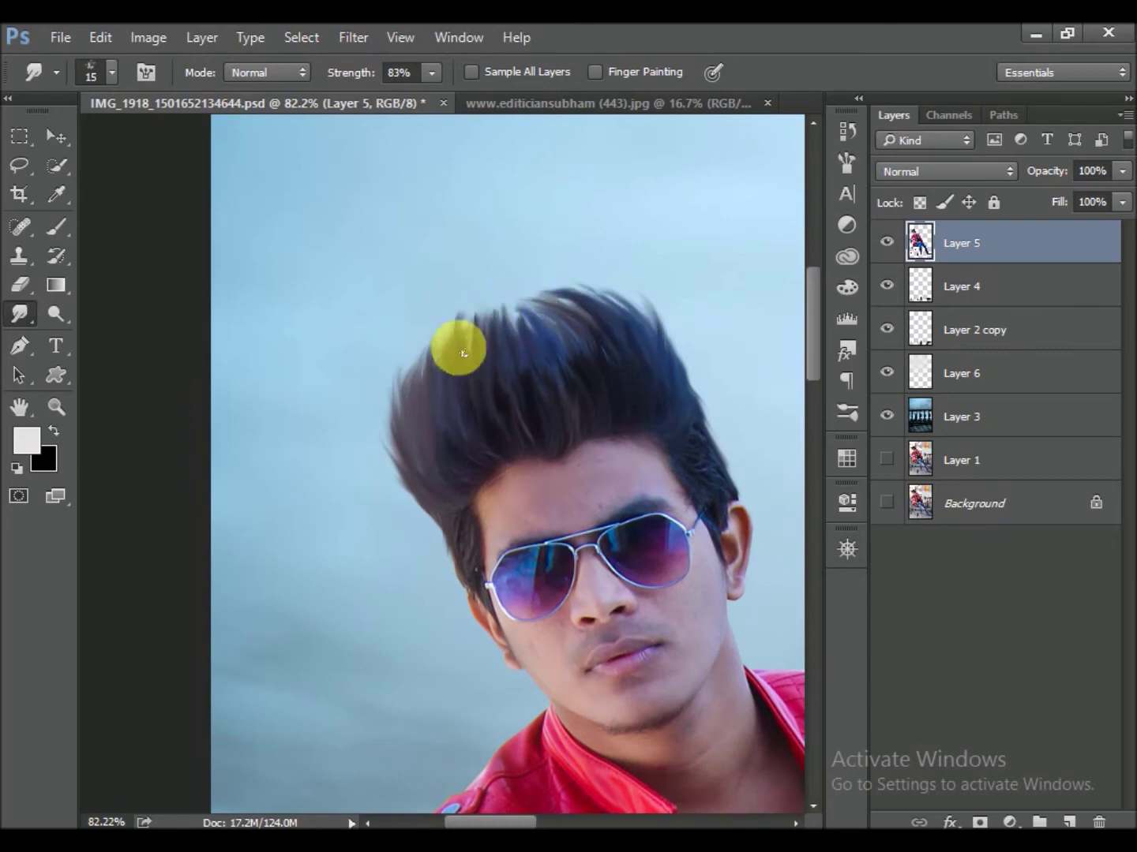
scroll(457, 345, "down", 3)
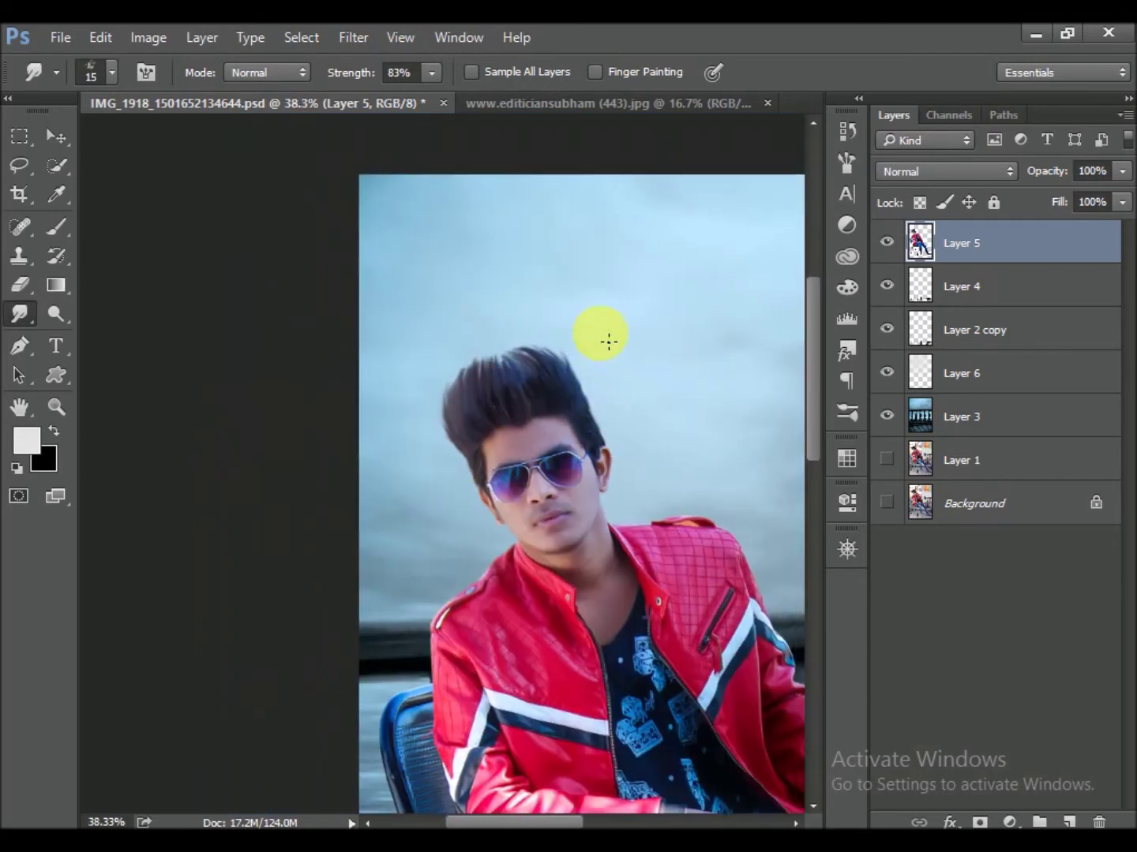
scroll(515, 383, "up", 2)
scroll(534, 340, "up", 2)
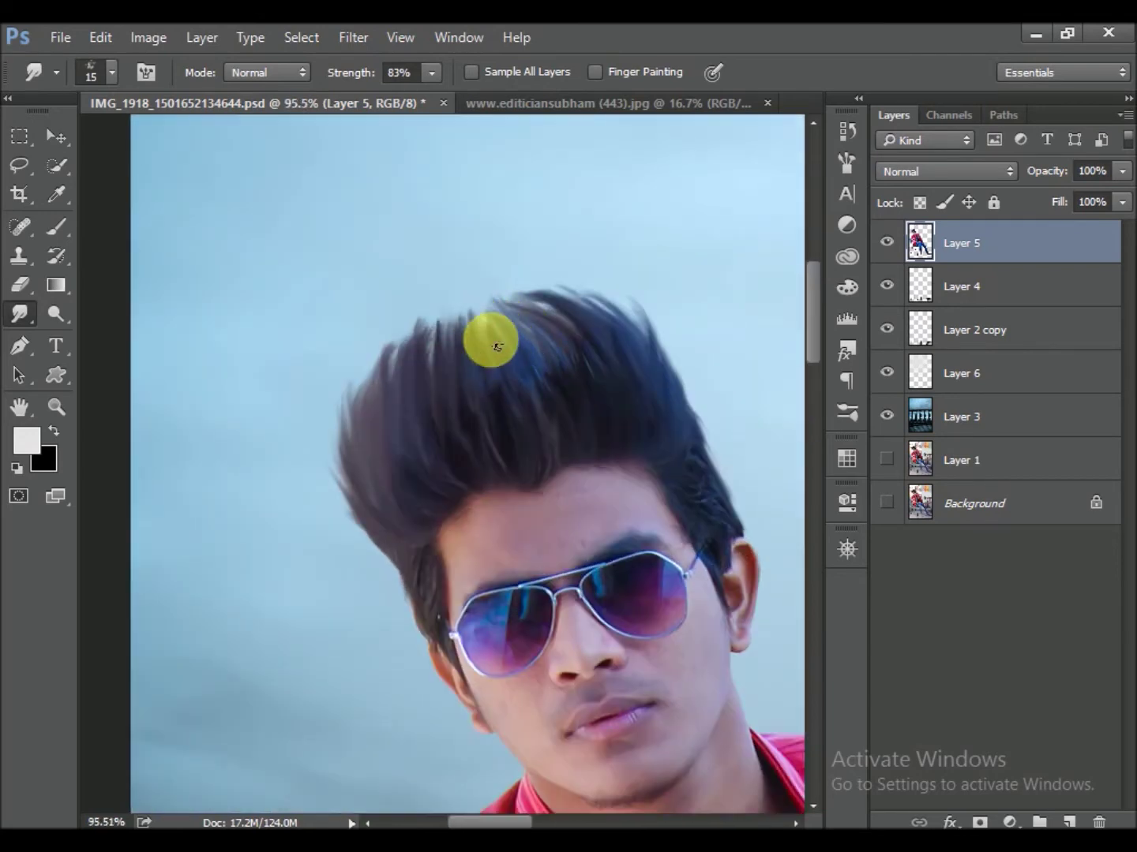
left_click_drag(513, 348, 632, 326)
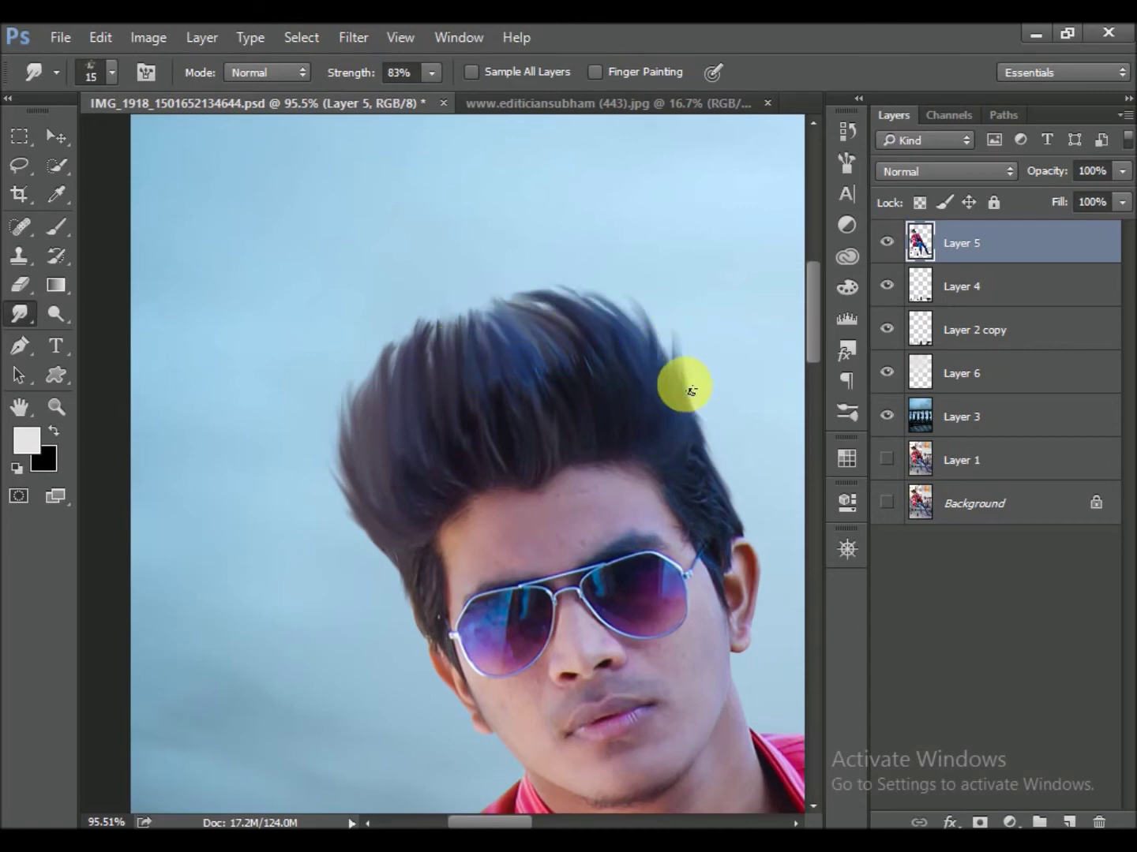
scroll(418, 490, "down", 4)
scroll(513, 536, "down", 3)
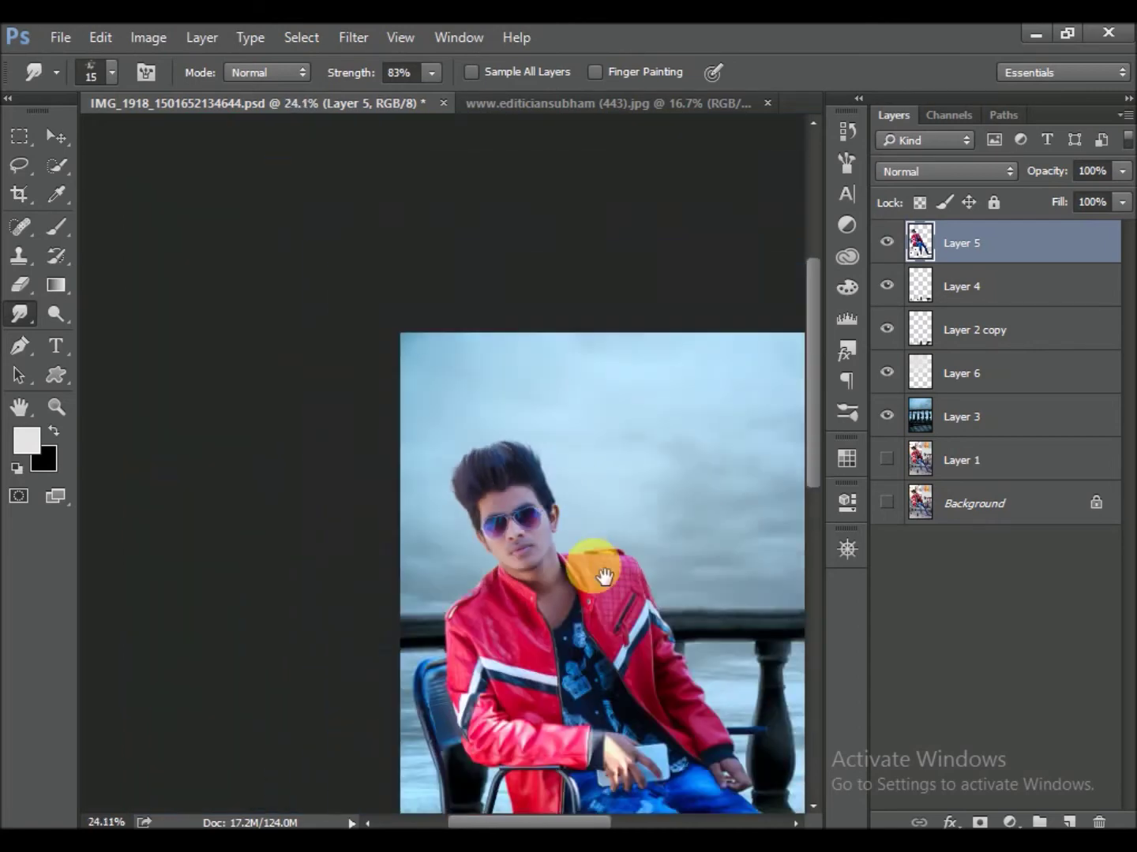
scroll(581, 501, "down", 1)
Save, then Liquify the left hairline into a cleaner shape with Forward Warp
scroll(575, 436, "up", 1)
key("ctrl+s")
scroll(388, 292, "up", 1)
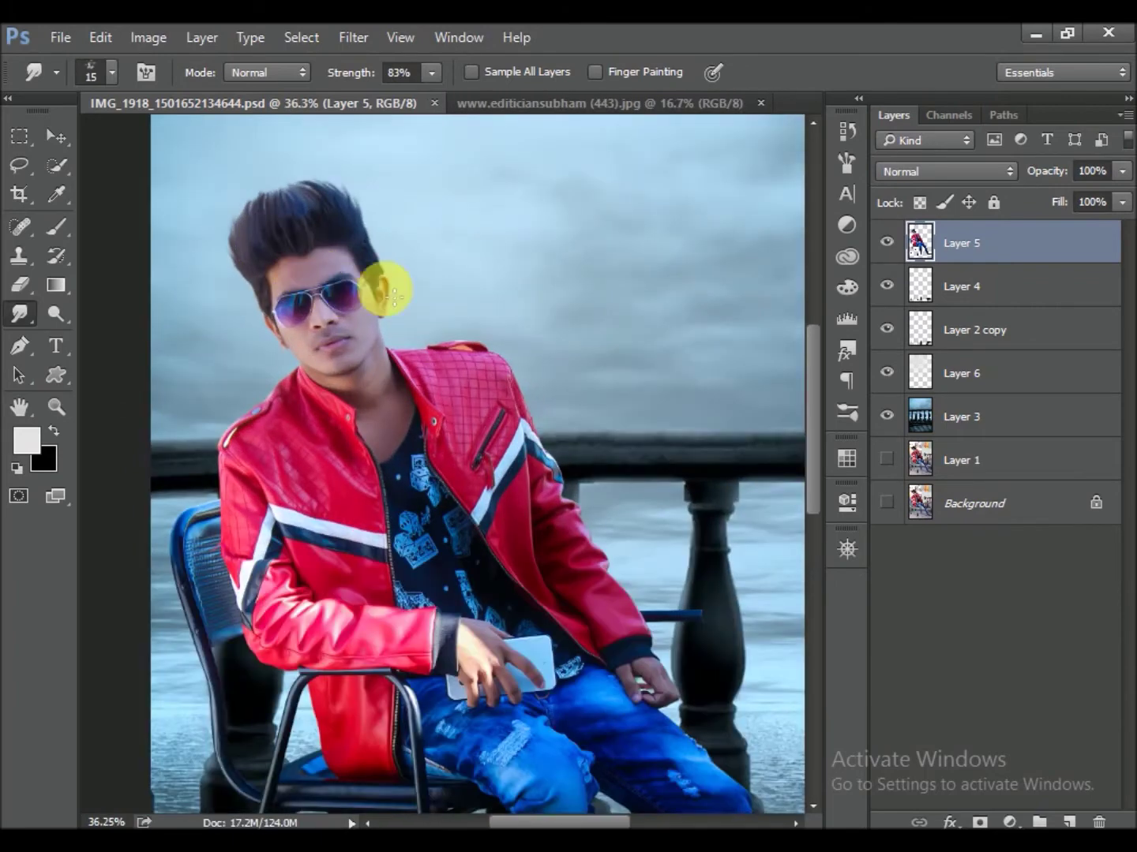
left_click(377, 40)
left_click(371, 206)
mouse_move(162, 169)
left_mouse_down()
mouse_move(317, 309)
mouse_move(436, 317)
left_mouse_up()
key("bracketleft")
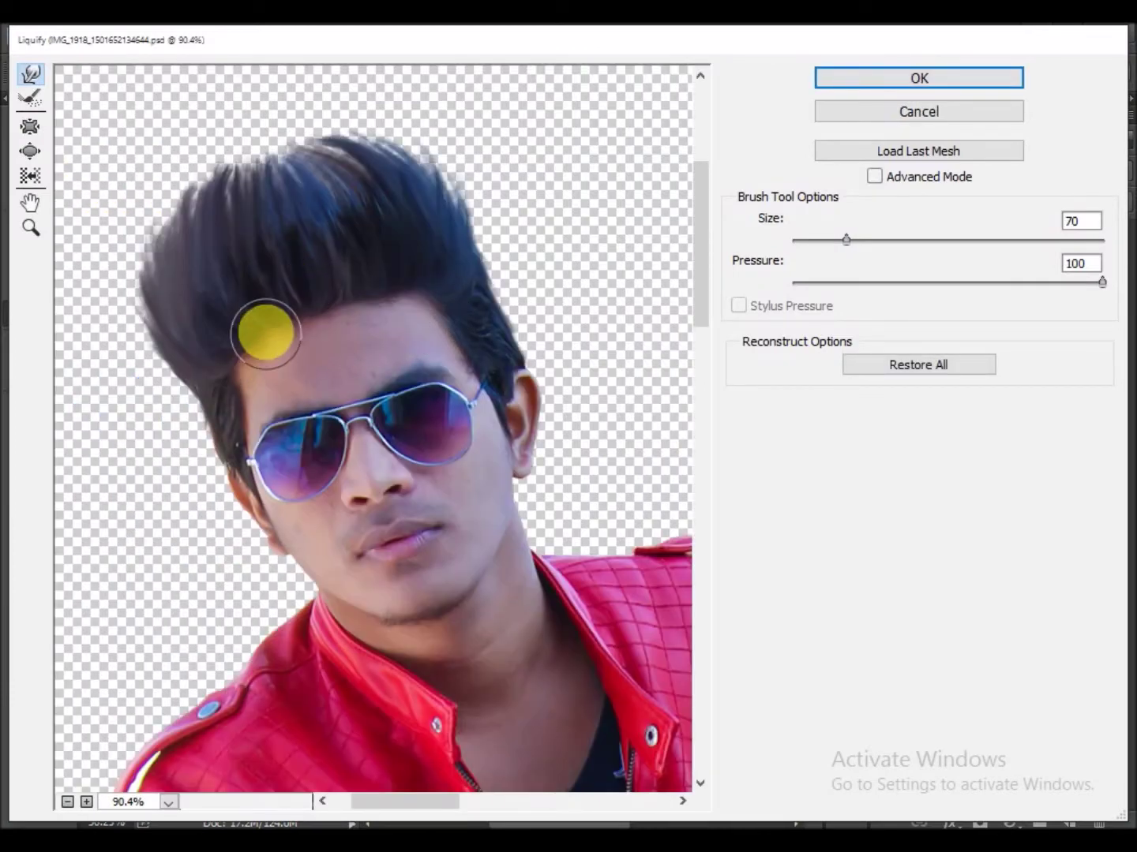
left_click_drag(267, 335, 260, 380)
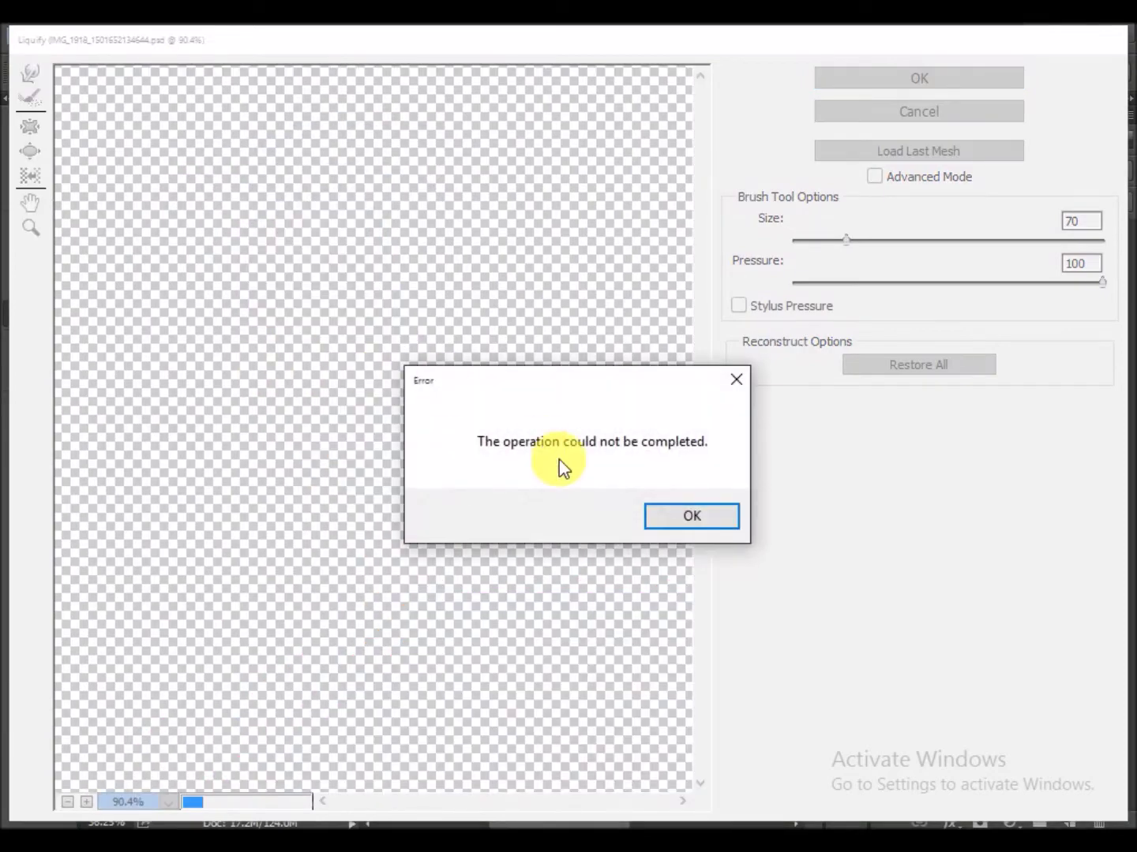
left_click(687, 515)
key("bracketright")
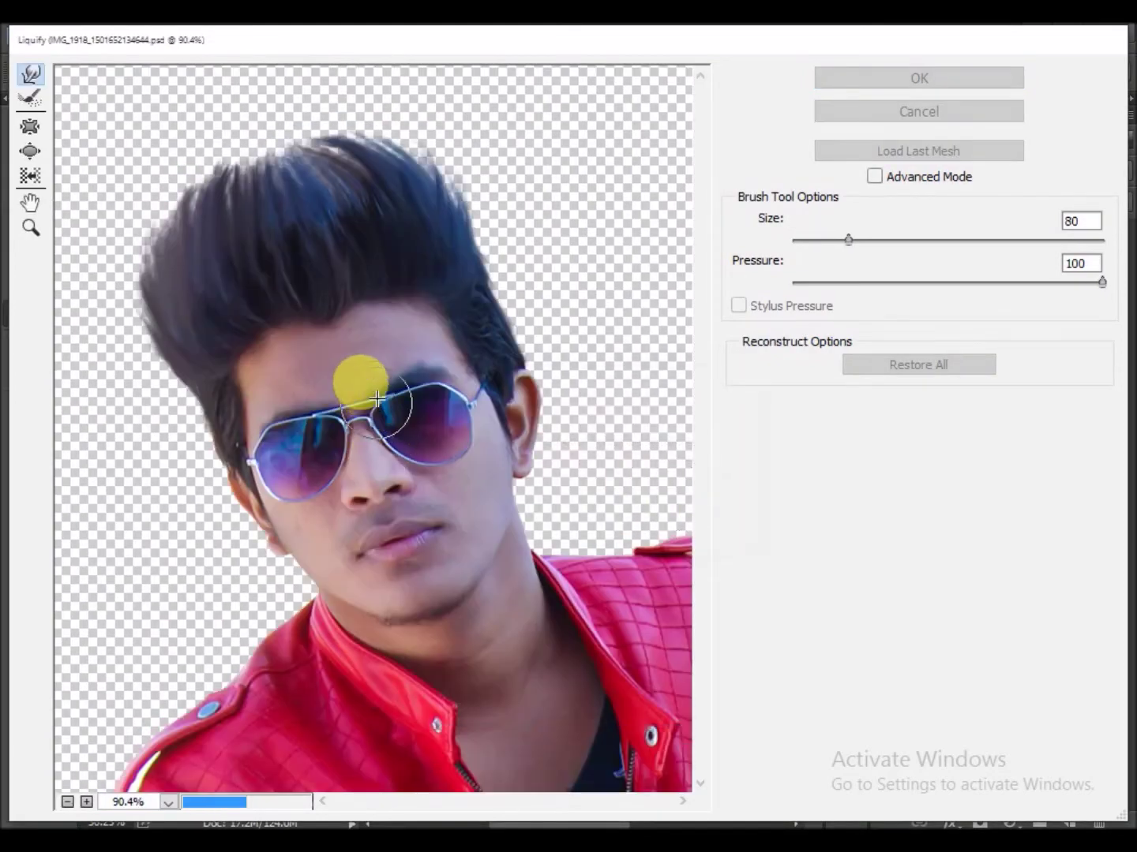
mouse_move(347, 339)
left_mouse_down()
mouse_move(321, 387)
mouse_move(285, 340)
mouse_move(503, 366)
mouse_move(450, 329)
mouse_move(309, 360)
left_mouse_up()
left_click(919, 77)
Add a brightening Curves 1 layer, invert its mask to black with Ctrl+I, and save
key("ctrl+s")
mouse_move(473, 354)
left_mouse_down()
mouse_move(362, 353)
mouse_move(311, 329)
mouse_move(520, 375)
left_mouse_up()
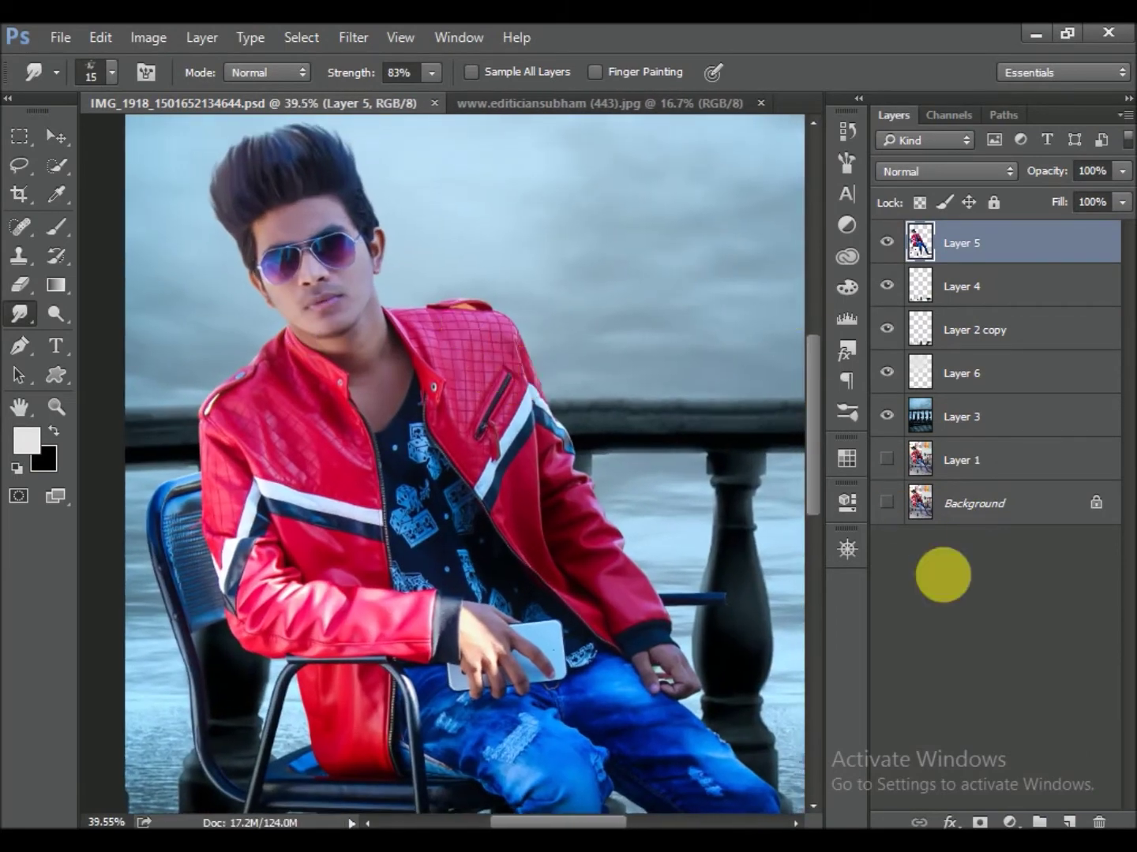
left_click(1009, 822)
left_click(955, 473)
mouse_move(684, 646)
left_mouse_down()
mouse_move(663, 612)
mouse_move(682, 621)
left_mouse_up()
left_click_drag(687, 629, 686, 616)
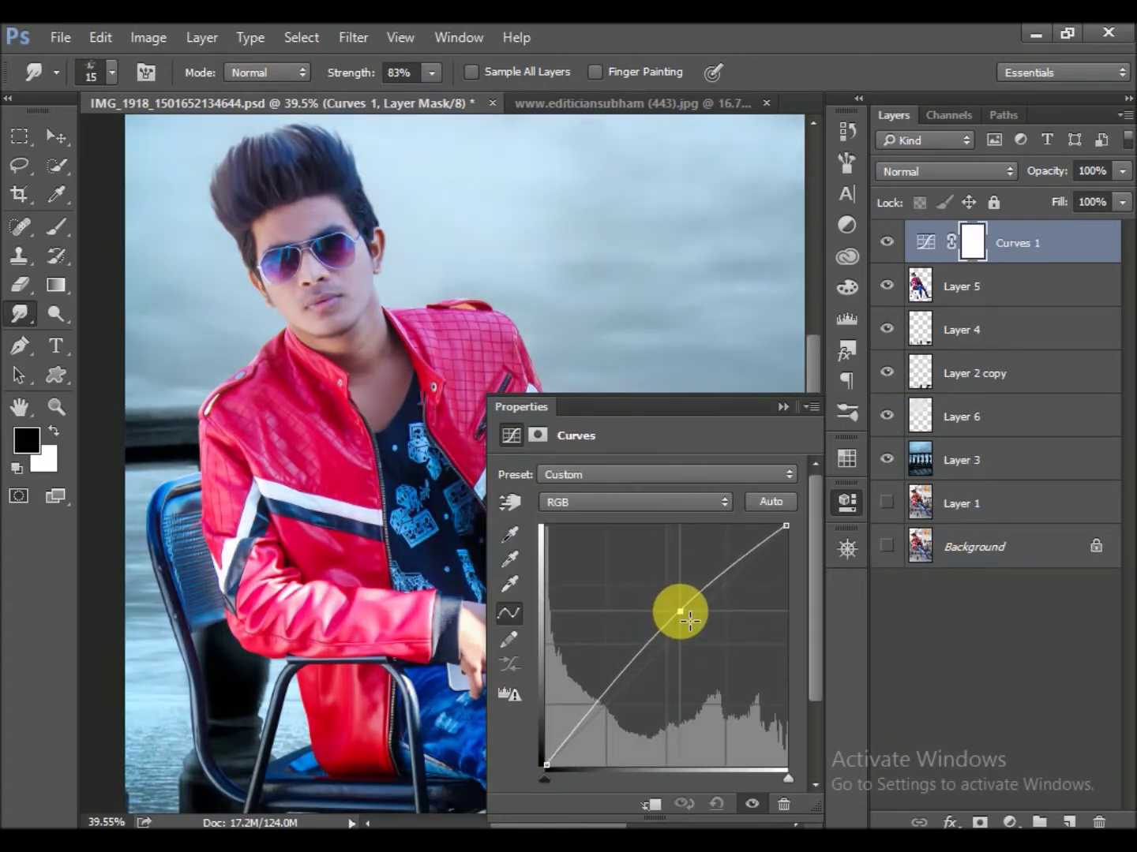
left_click(783, 407)
key("ctrl+i")
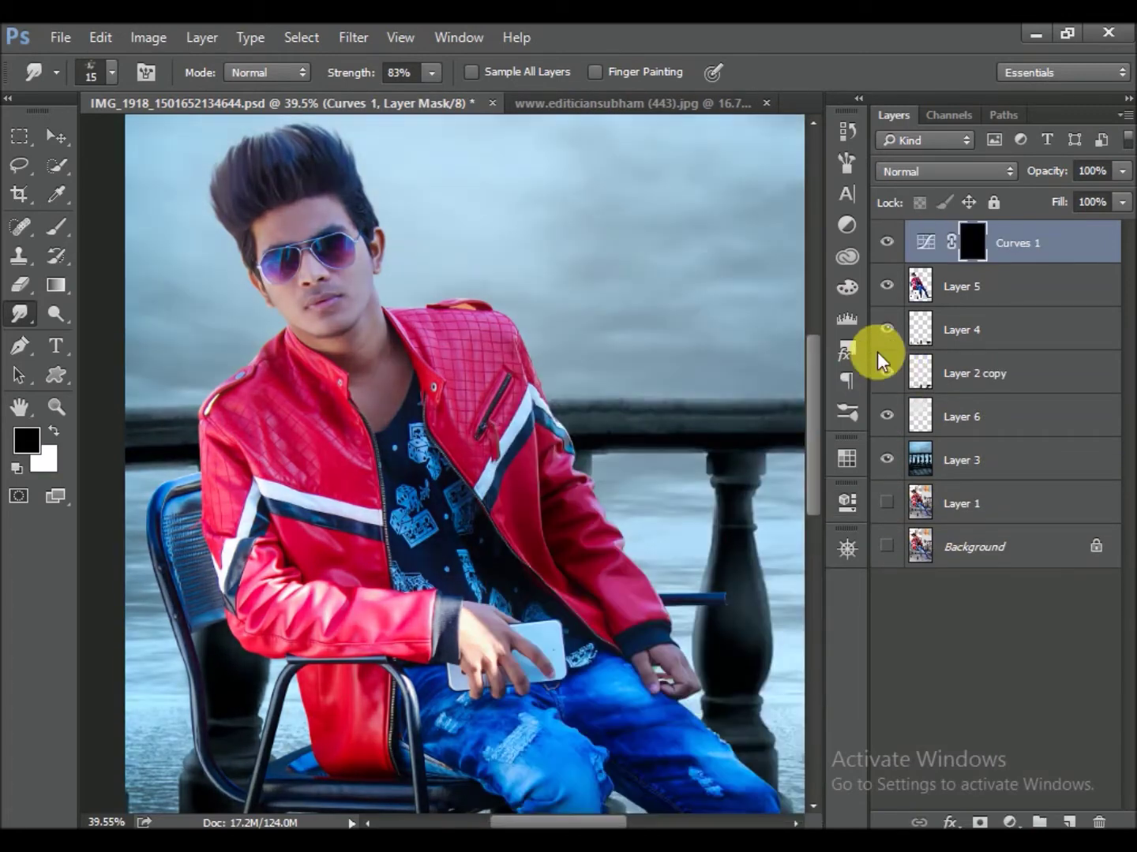
key("ctrl+s")
left_click(55, 228)
left_click(970, 290, "ctrl")
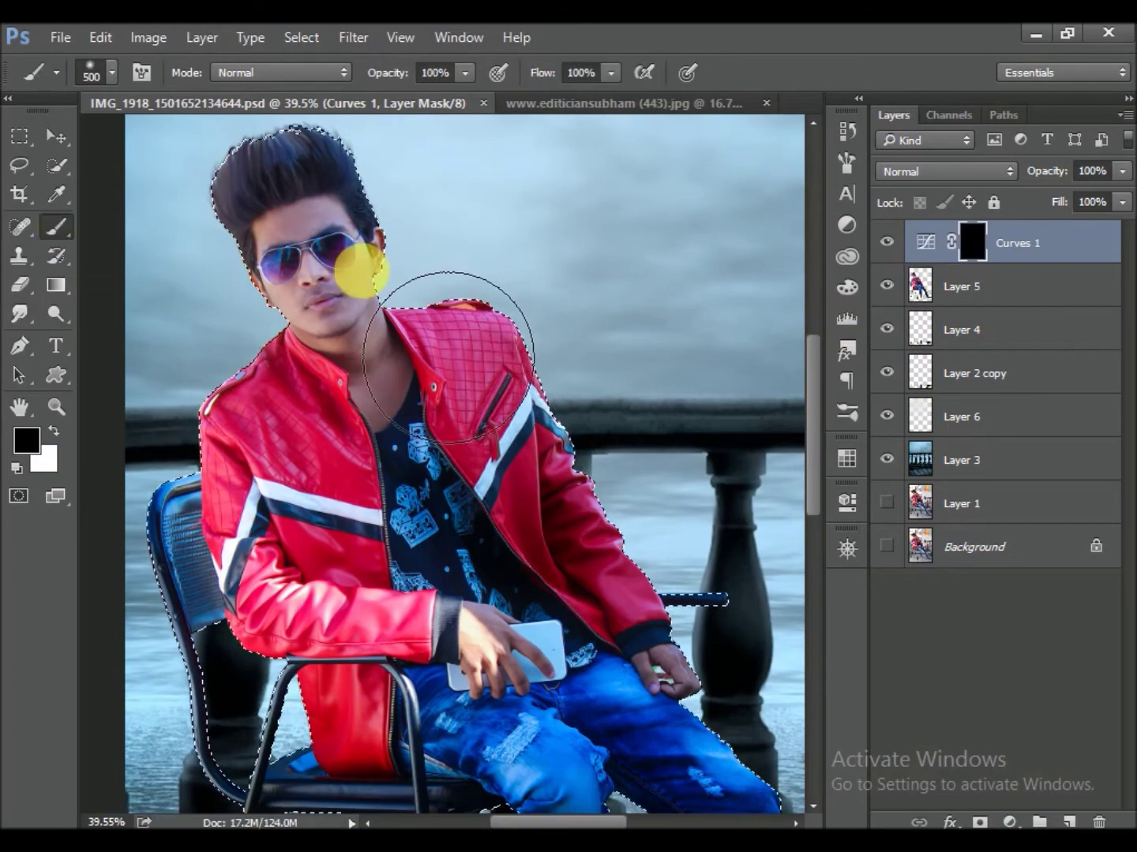
Paint white on the Curves mask over the forehead, nose and upper lip
scroll(361, 263, "up", 2)
key("bracketleft")
key("bracketleft")
key("bracketleft")
scroll(245, 298, "up", 1)
scroll(245, 299, "up", 3)
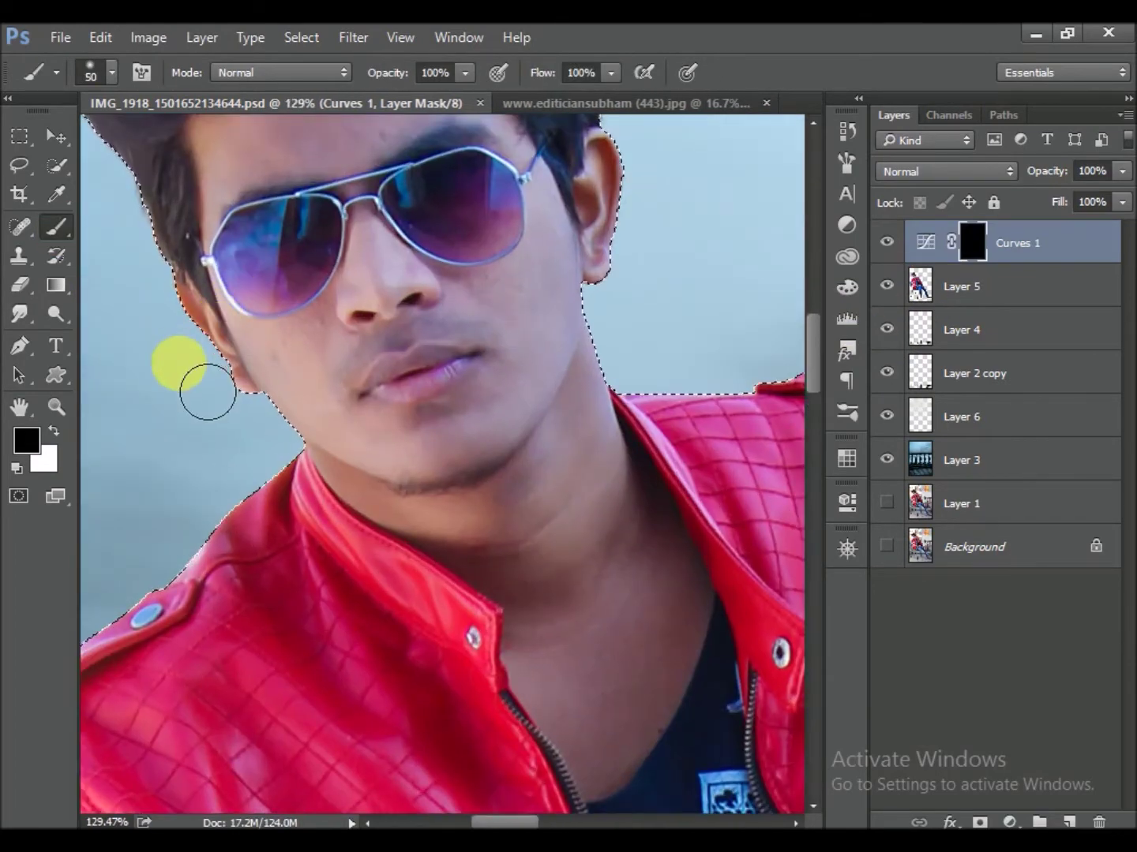
left_click(53, 431)
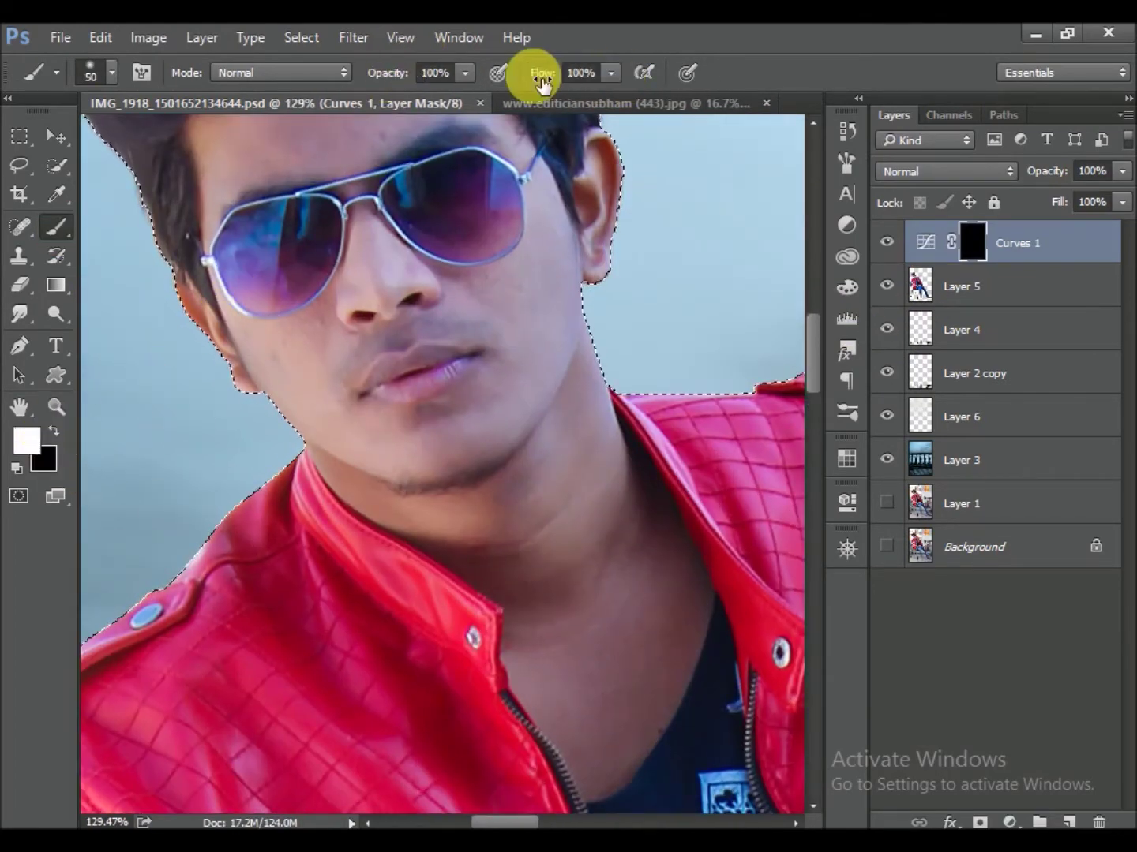
scroll(444, 249, "left", 2)
scroll(389, 287, "up", 2)
key("bracketright")
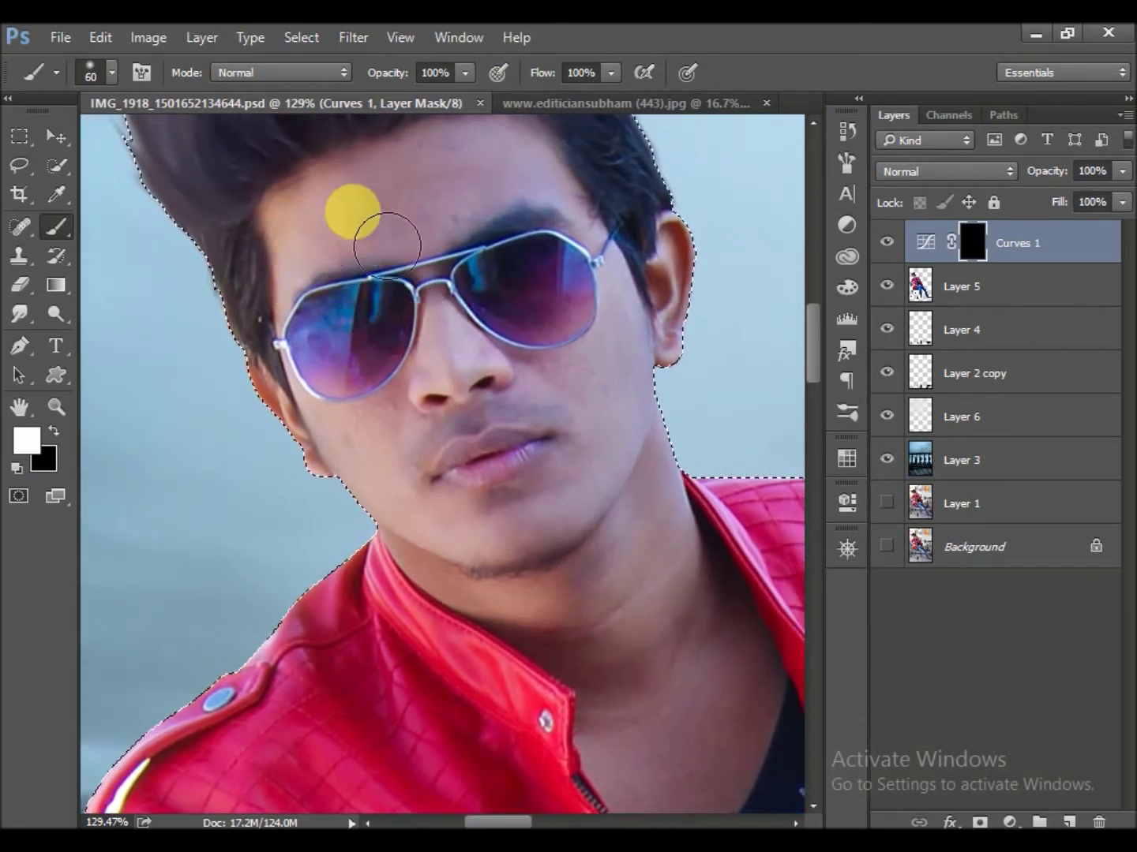
left_click(565, 210)
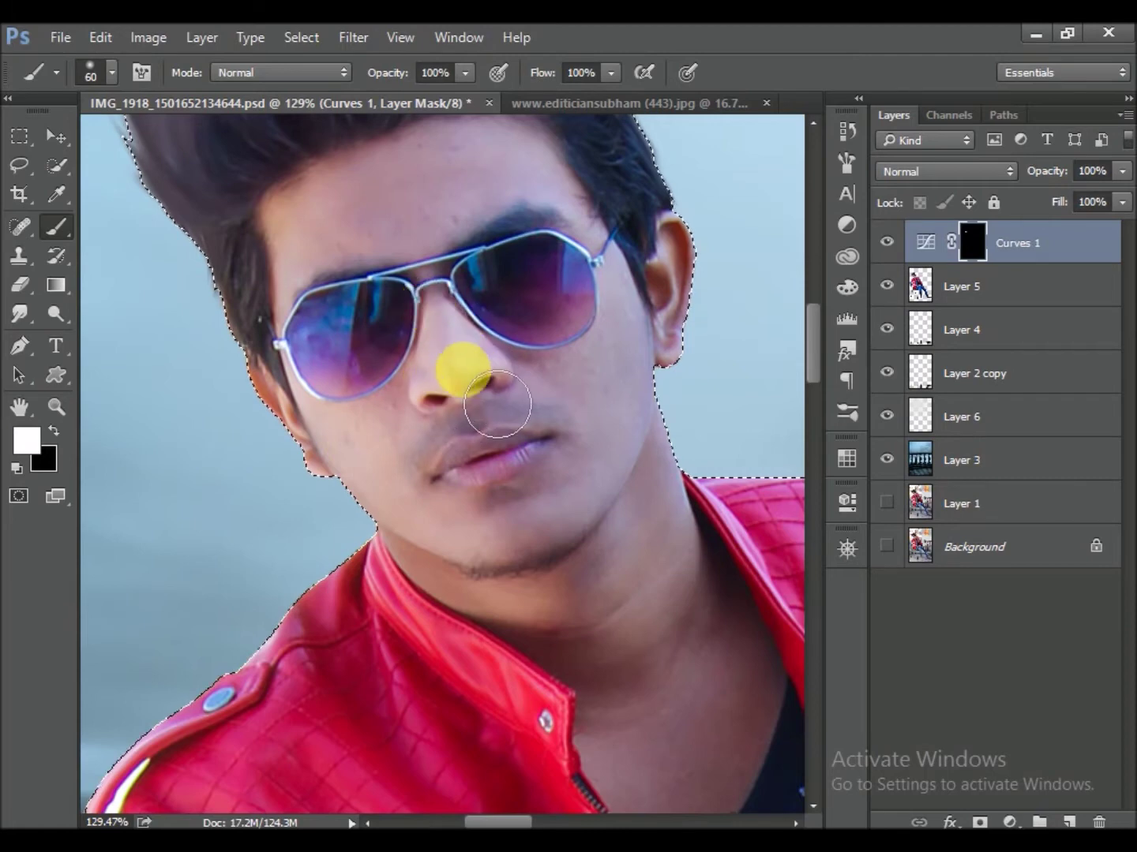
mouse_move(479, 407)
left_mouse_down()
mouse_move(635, 479)
mouse_move(395, 482)
left_mouse_up()
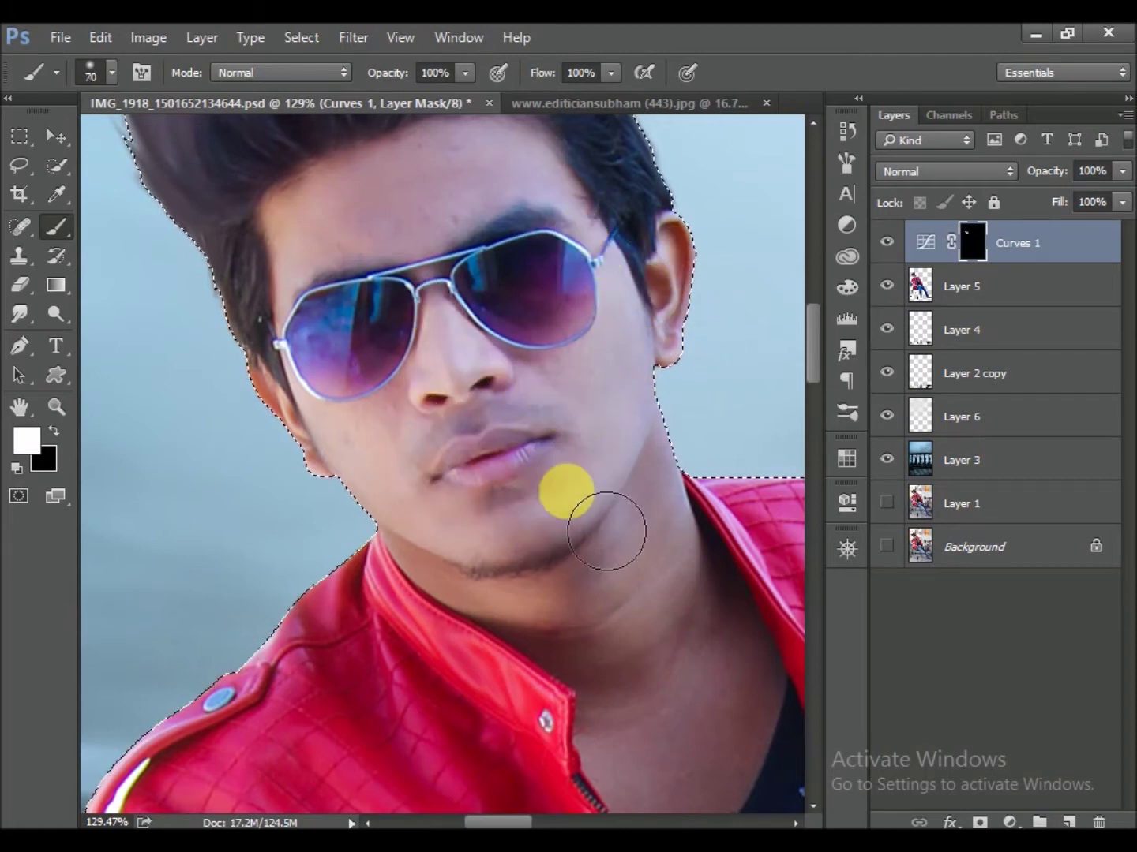
Reveal the Curves brightening along the jaw and neck with a slightly larger brush
key("bracketright")
left_click_drag(469, 509, 362, 355)
mouse_move(381, 444)
left_mouse_down()
mouse_move(521, 458)
mouse_move(564, 323)
left_mouse_up()
mouse_move(517, 458)
left_mouse_down()
mouse_move(438, 319)
mouse_move(343, 324)
mouse_move(502, 292)
mouse_move(497, 401)
mouse_move(462, 474)
mouse_move(518, 604)
mouse_move(558, 380)
mouse_move(564, 501)
mouse_move(556, 495)
left_mouse_up()
Brighten the hand holding the phone, its fingers, and the fingers of the other hand
scroll(555, 495, "down", 3)
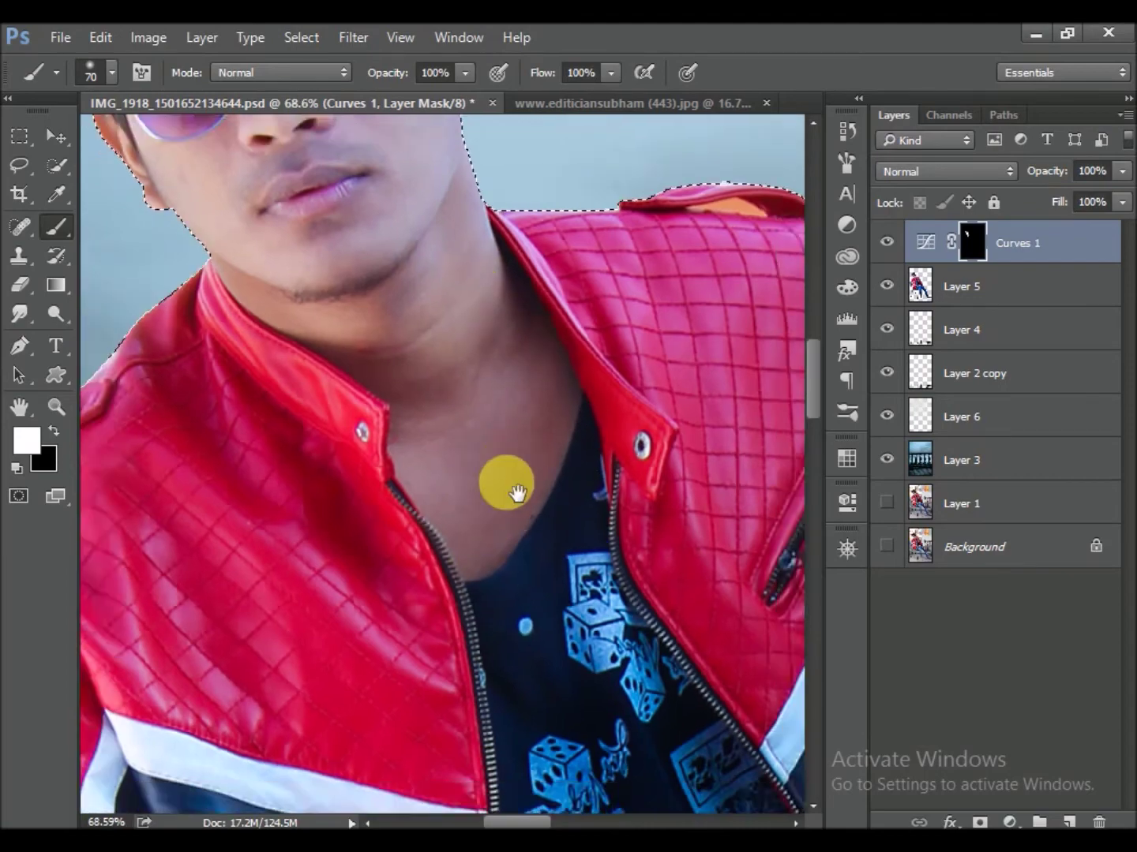
scroll(442, 465, "down", 5)
scroll(411, 622, "up", 2)
mouse_move(451, 500)
left_mouse_down()
mouse_move(553, 560)
mouse_move(615, 643)
left_mouse_up()
mouse_move(542, 625)
left_mouse_down()
mouse_move(610, 651)
mouse_move(541, 544)
mouse_move(421, 473)
mouse_move(509, 573)
mouse_move(580, 694)
mouse_move(474, 672)
mouse_move(434, 600)
left_mouse_up()
key("bracketright")
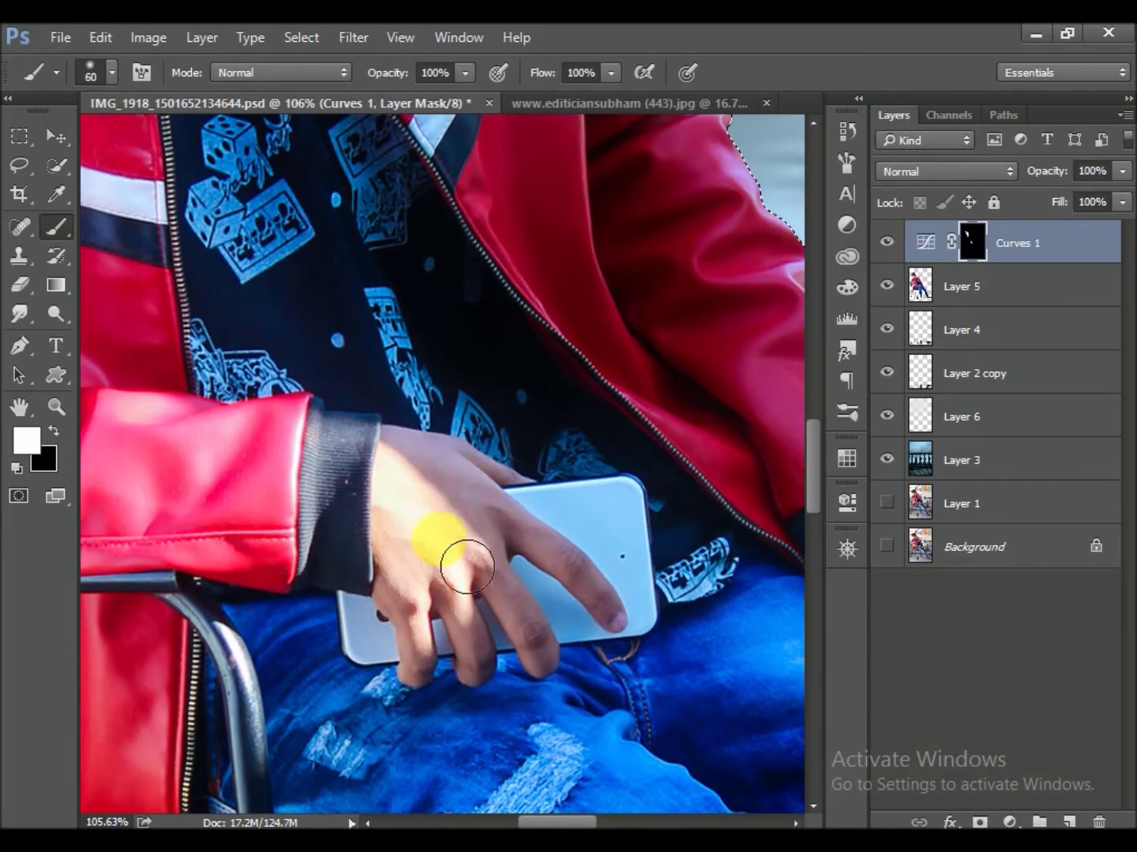
scroll(445, 481, "down", 1)
mouse_move(552, 495)
left_mouse_down()
mouse_move(456, 622)
mouse_move(513, 598)
mouse_move(514, 680)
mouse_move(500, 578)
mouse_move(486, 719)
mouse_move(575, 682)
left_mouse_up()
Save the document and bring the whole figure back into view
scroll(456, 621, "up", 2)
key("bracketright")
scroll(575, 682, "down", 3)
scroll(502, 640, "down", 1)
scroll(558, 563, "up", 2)
scroll(489, 522, "up", 1)
scroll(588, 590, "down", 3)
scroll(552, 571, "down", 2)
key("ctrl+s")
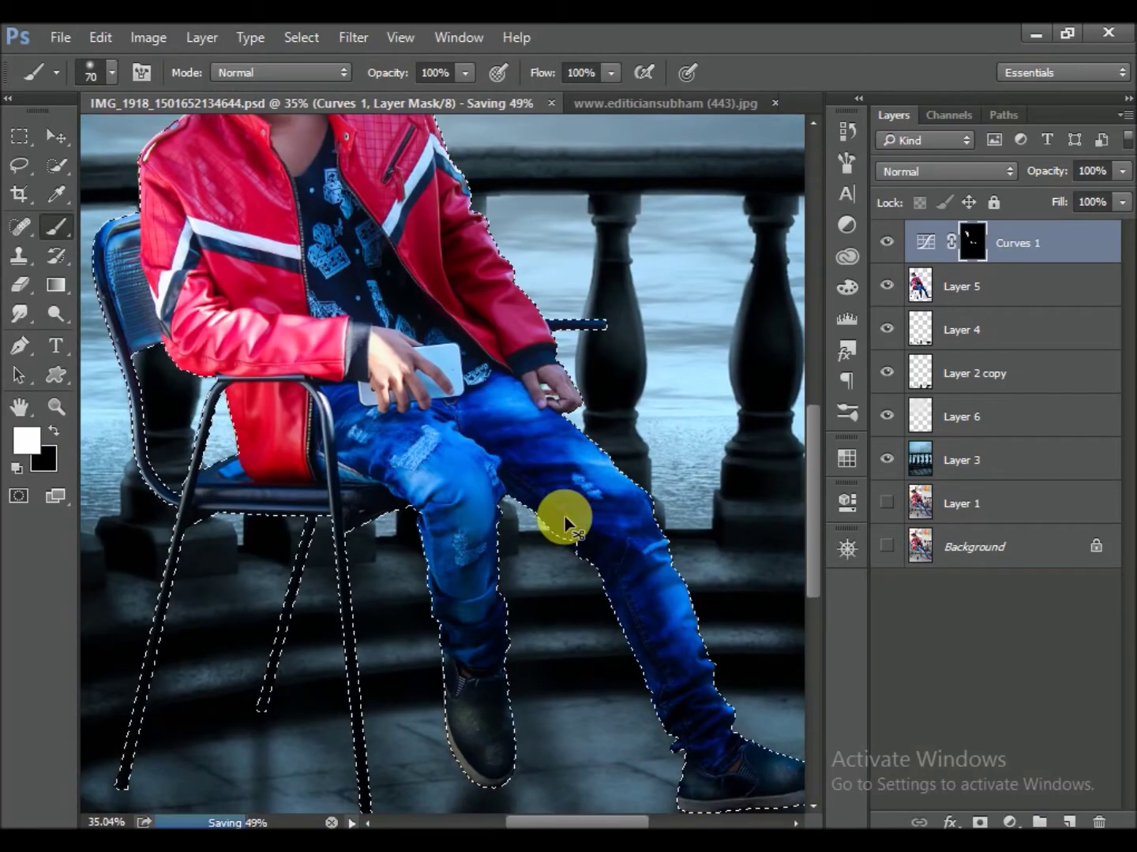
scroll(564, 516, "down", 2)
left_click_drag(571, 523, 588, 612)
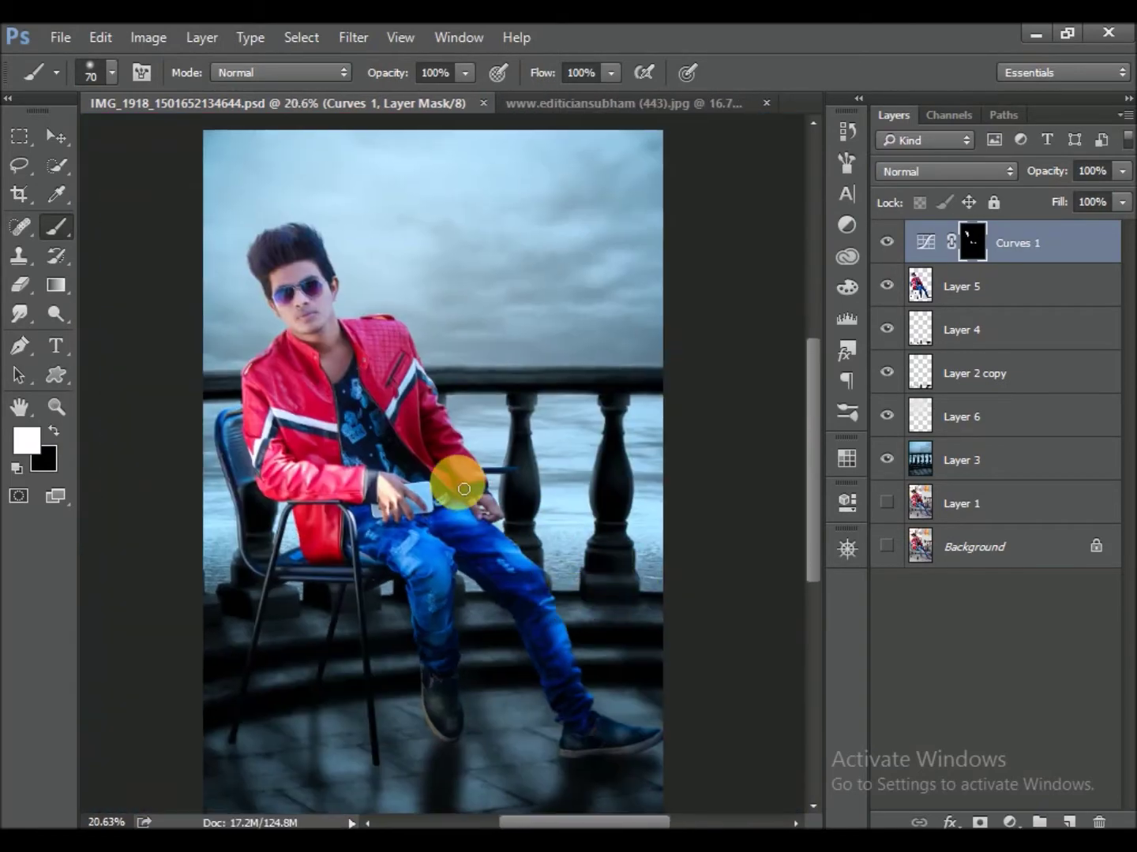
scroll(462, 501, "down", 1)
Compare the image with and without Curves 1, target its mask, and save
left_click(888, 246)
double_click(931, 247)
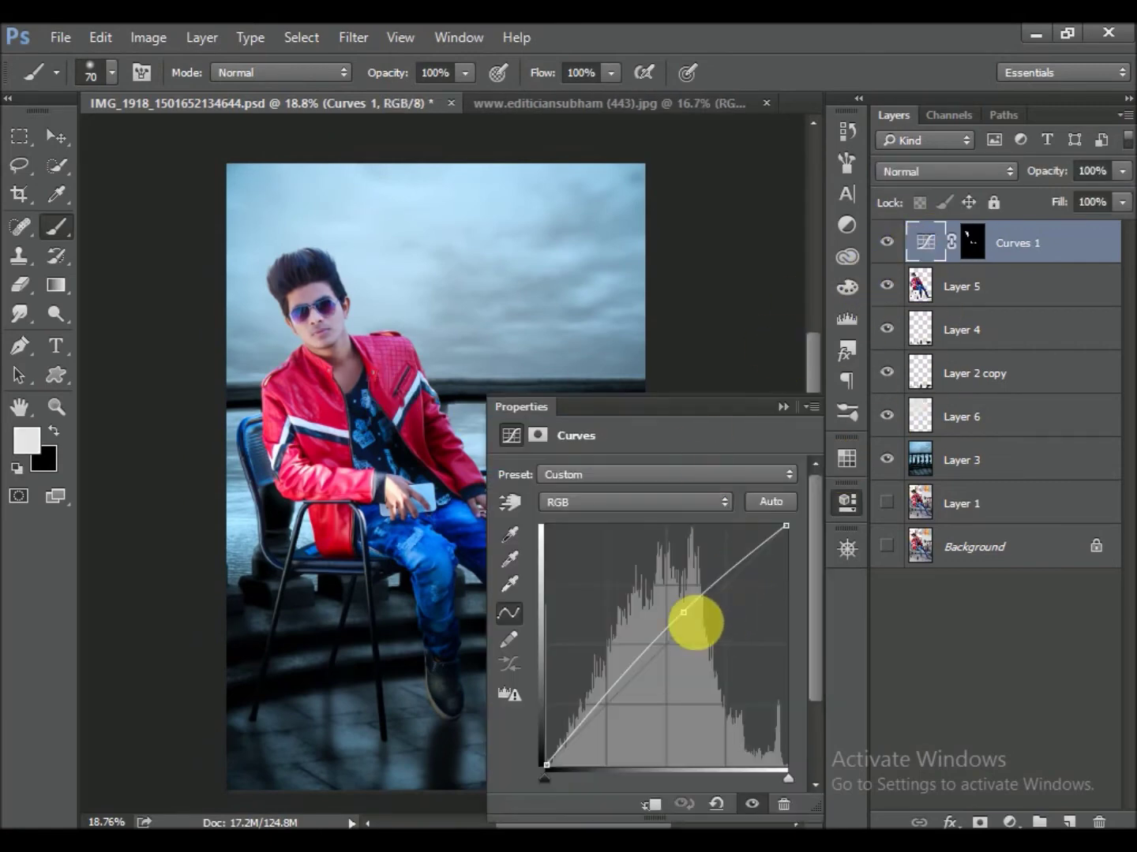
left_click(781, 407)
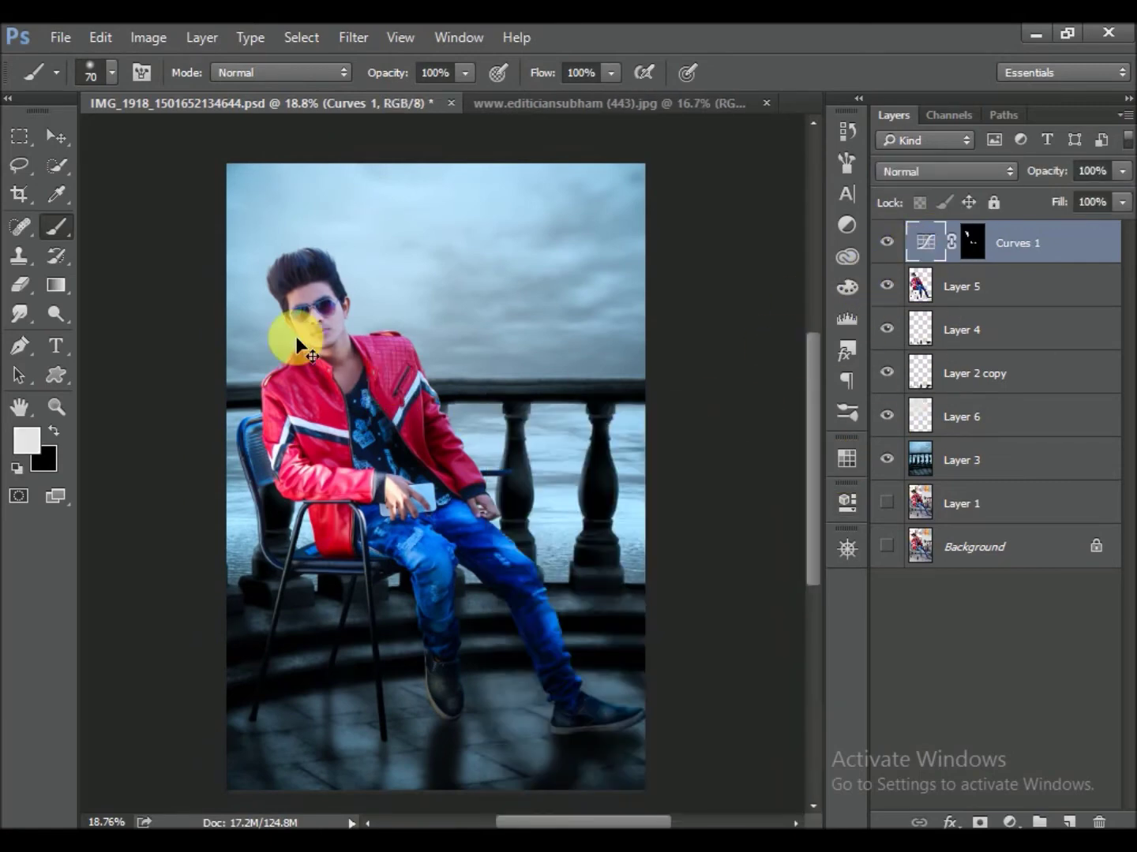
key("ctrl+s")
scroll(308, 299, "up", 10)
scroll(309, 299, "up", 3)
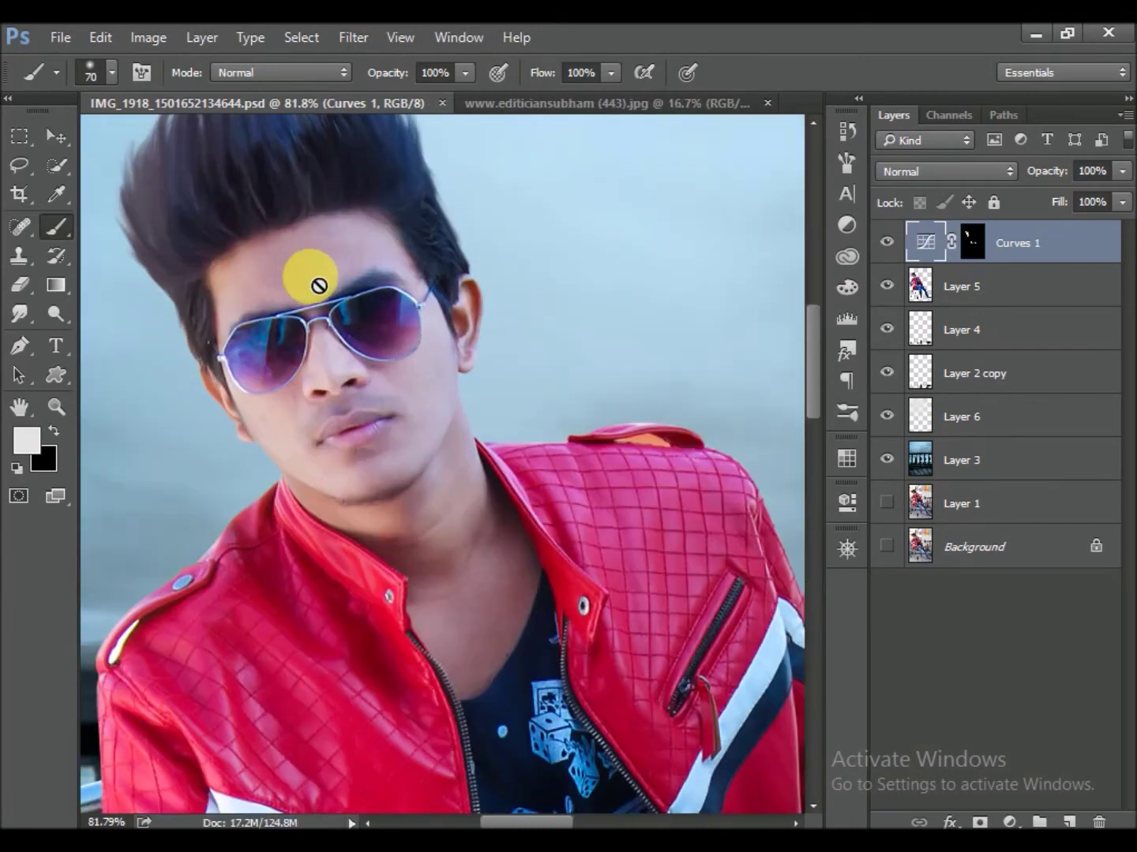
left_click(973, 252)
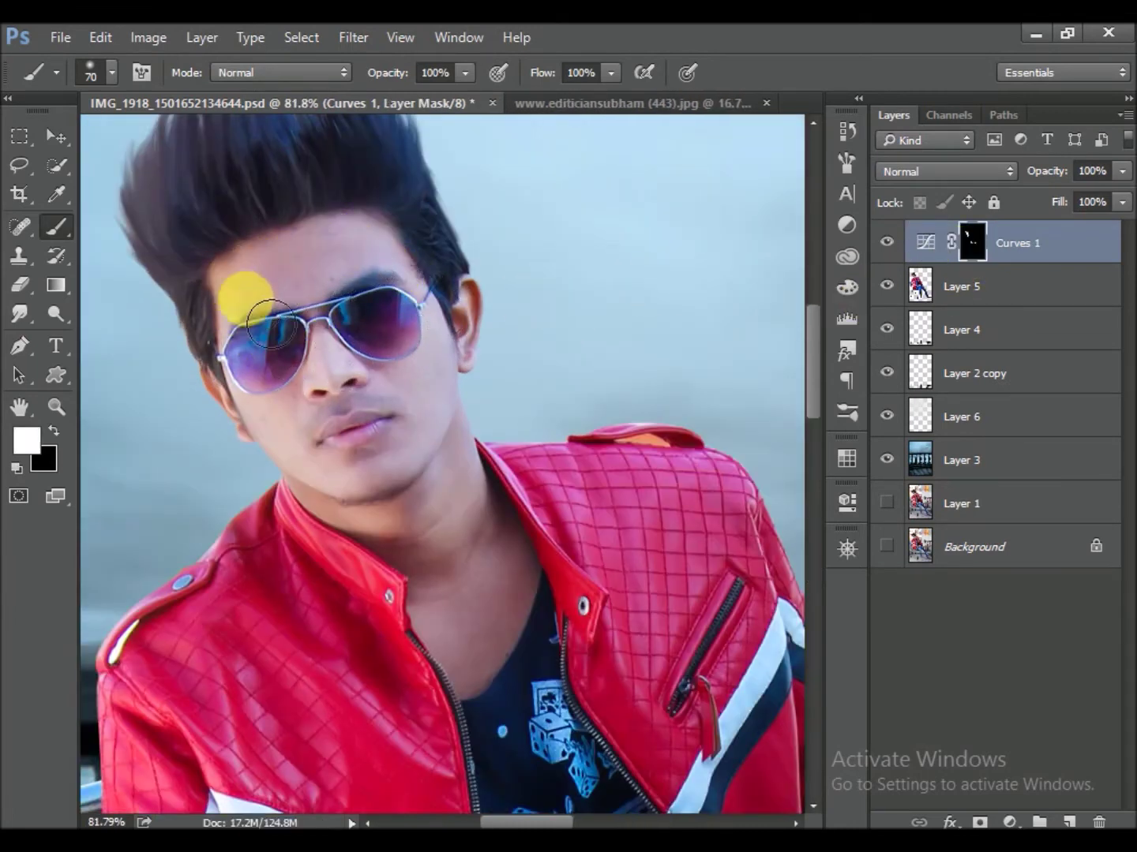
key("ctrl+s")
Select Layer 5 and switch to the Spot Healing Brush
left_click(938, 287)
right_click(56, 228)
left_click(19, 228)
scroll(364, 323, "up", 4, "alt")
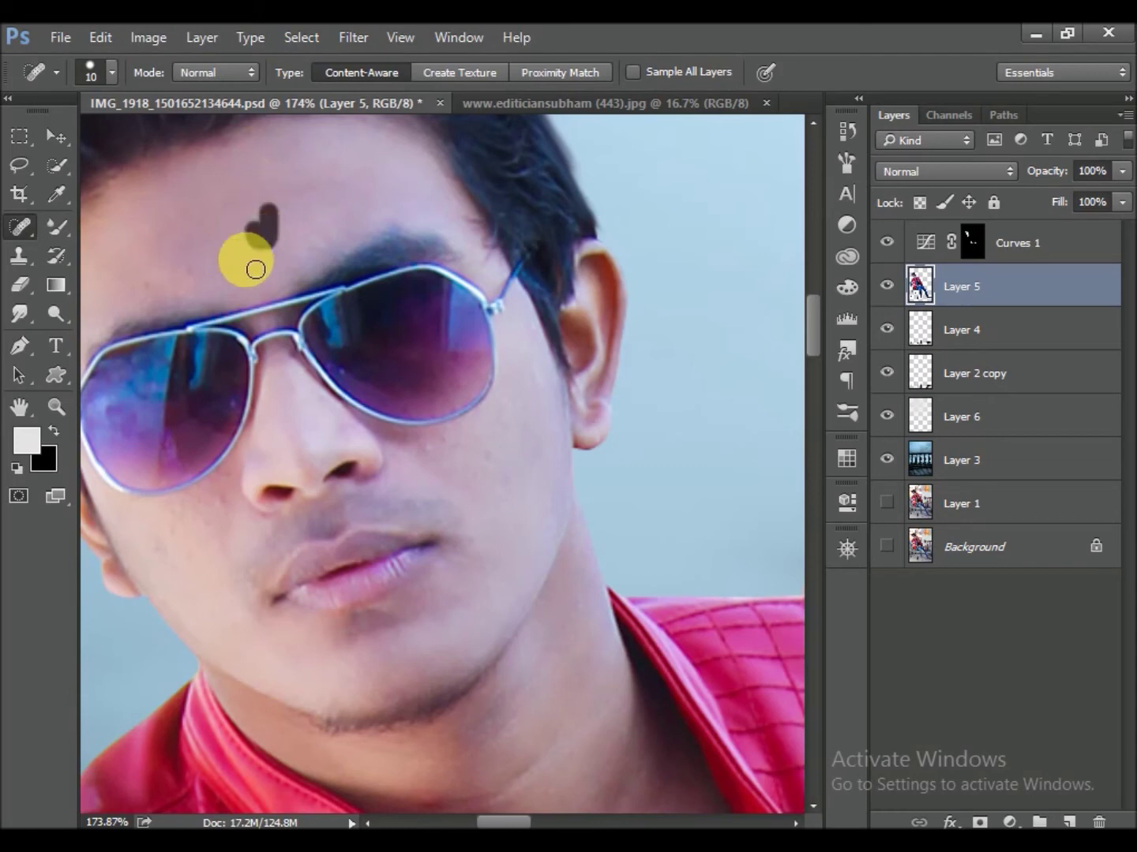
Heal the dark forehead spot on Layer 5 with one click and save
left_click(229, 510)
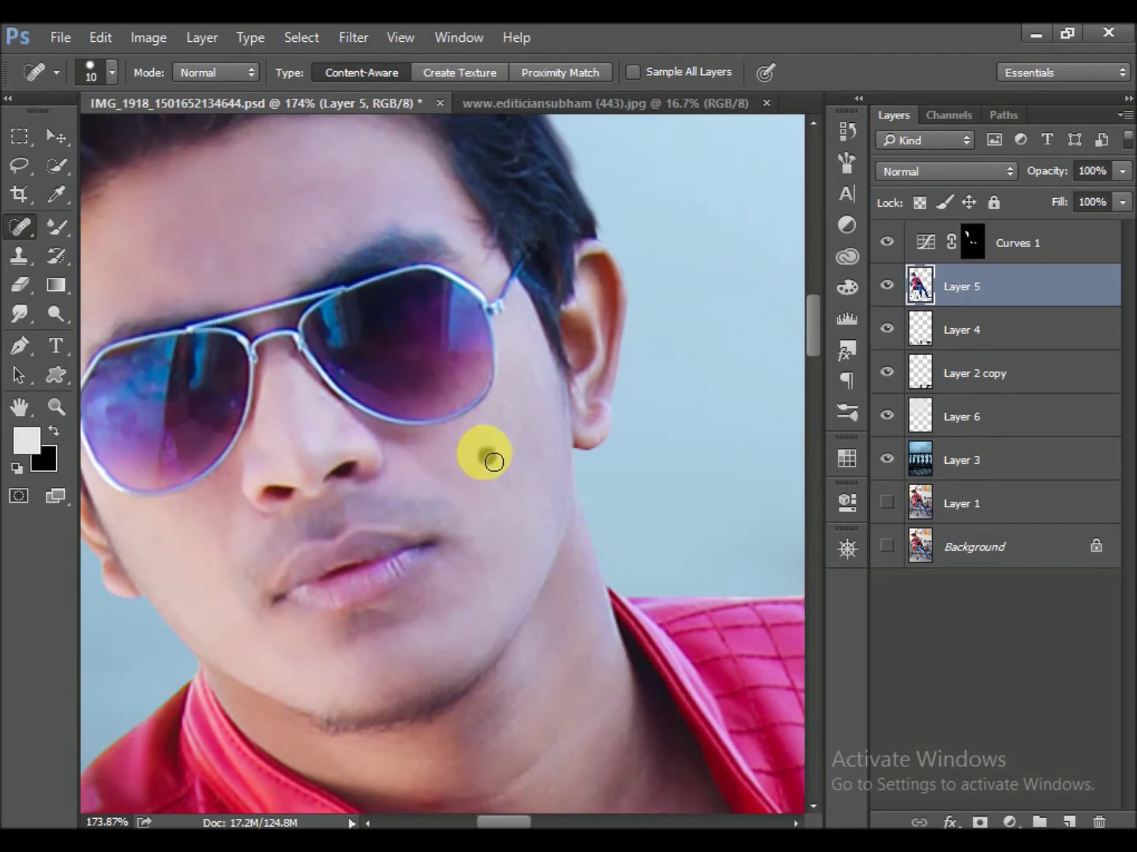
key("ctrl+s")
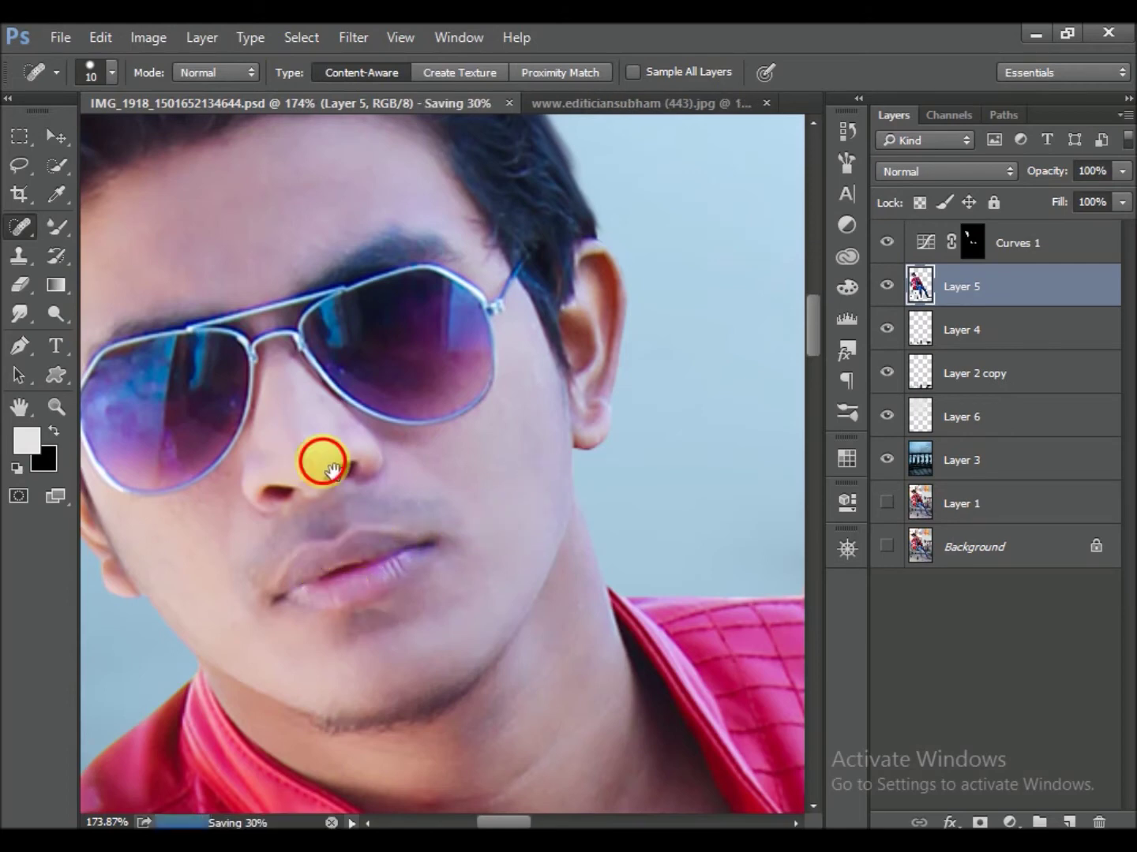
scroll(305, 462, "left", 3)
scroll(305, 462, "up", 1)
left_click(56, 227)
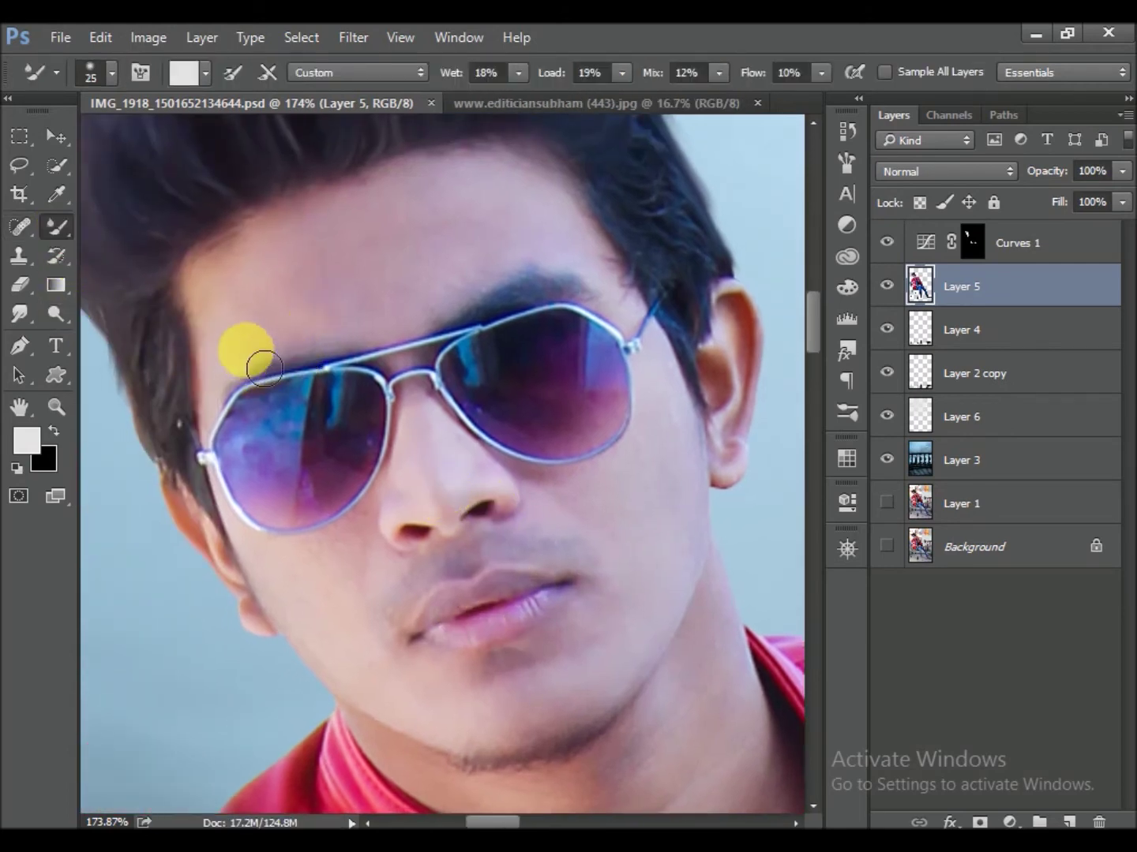
Blend the forehead and cheek skin on Layer 5 with the Mixer Brush
left_click_drag(253, 299, 373, 342)
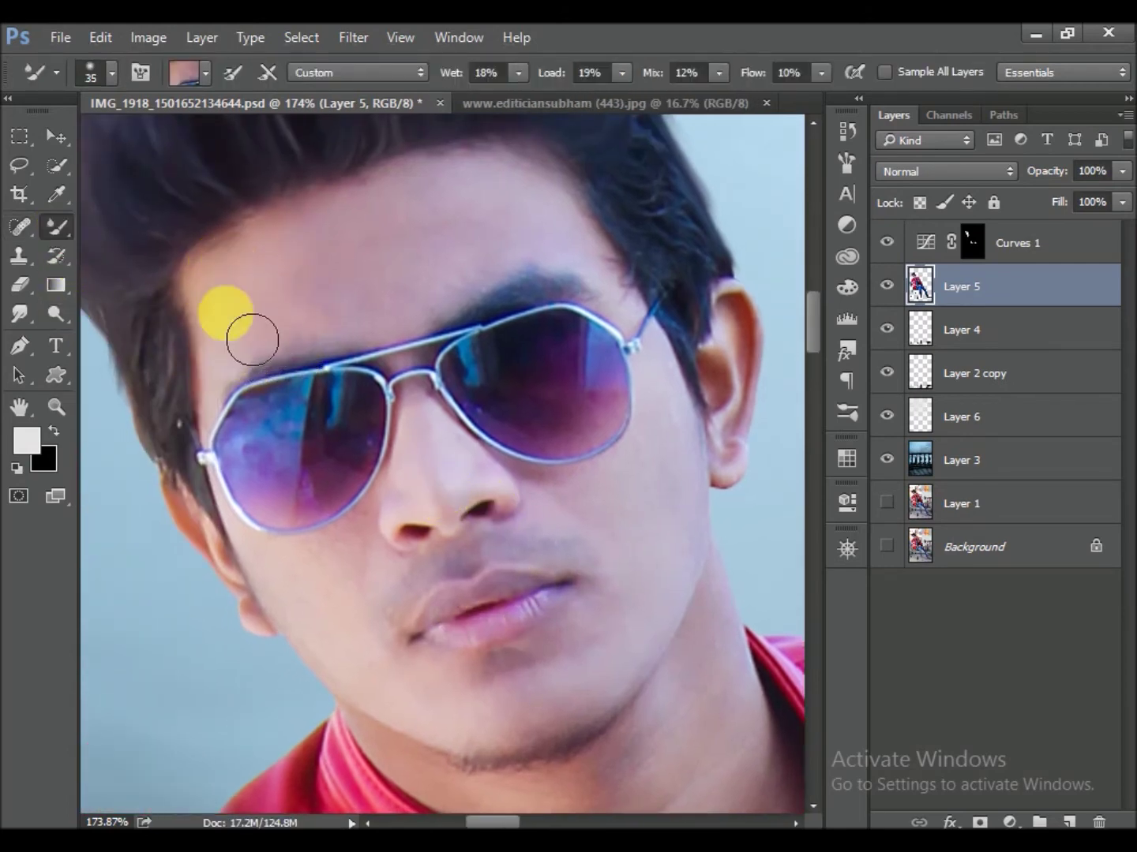
mouse_move(303, 325)
left_mouse_down()
mouse_move(470, 280)
mouse_move(399, 271)
mouse_move(401, 252)
mouse_move(492, 302)
mouse_move(288, 351)
mouse_move(437, 562)
left_mouse_up()
left_click_drag(377, 616, 289, 587)
key("bracketleft")
key("bracketleft")
mouse_move(335, 646)
left_mouse_down()
mouse_move(367, 566)
mouse_move(449, 487)
left_mouse_up()
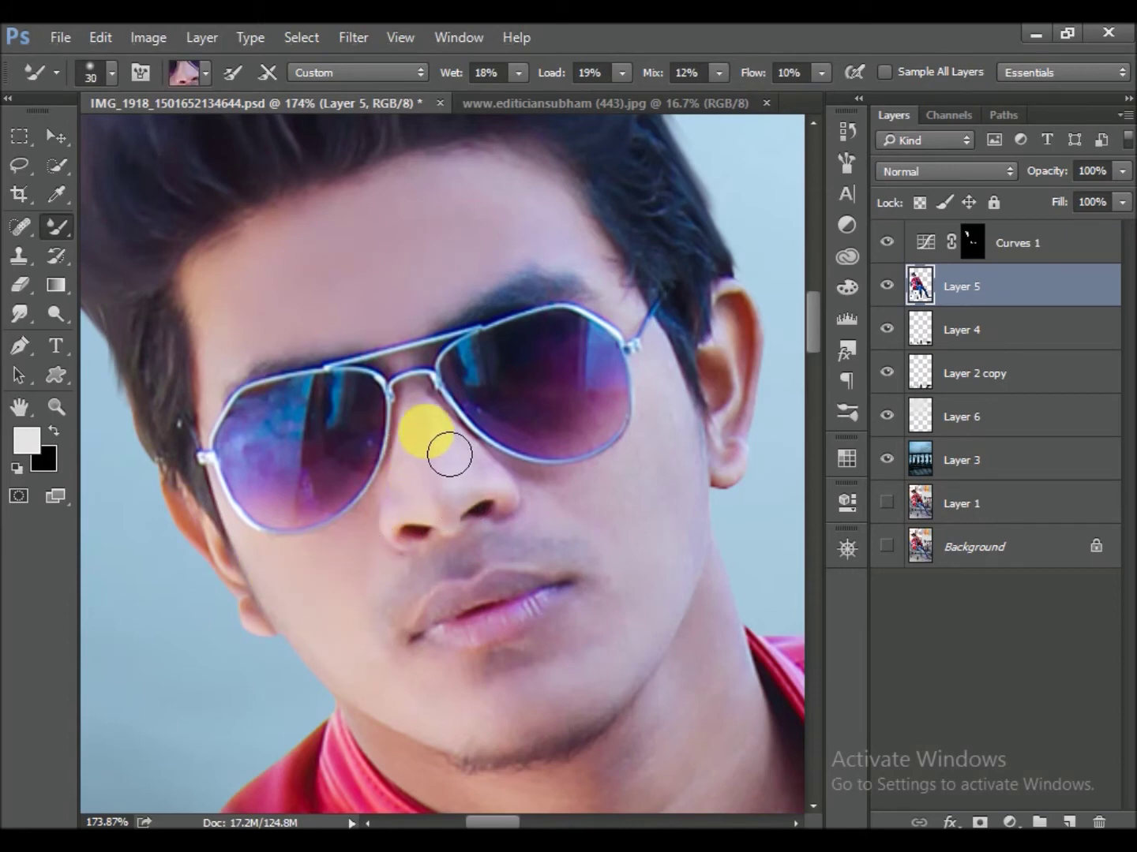
mouse_move(557, 504)
left_mouse_down()
mouse_move(609, 509)
mouse_move(678, 430)
mouse_move(580, 423)
left_mouse_up()
mouse_move(596, 351)
left_mouse_down()
mouse_move(627, 449)
mouse_move(486, 405)
left_mouse_up()
Smooth the skin under the lips, along the cheek and across the neck
mouse_move(558, 486)
left_mouse_down()
mouse_move(418, 592)
mouse_move(497, 538)
mouse_move(466, 579)
mouse_move(302, 517)
mouse_move(356, 569)
left_mouse_up()
left_click_drag(516, 586, 577, 483)
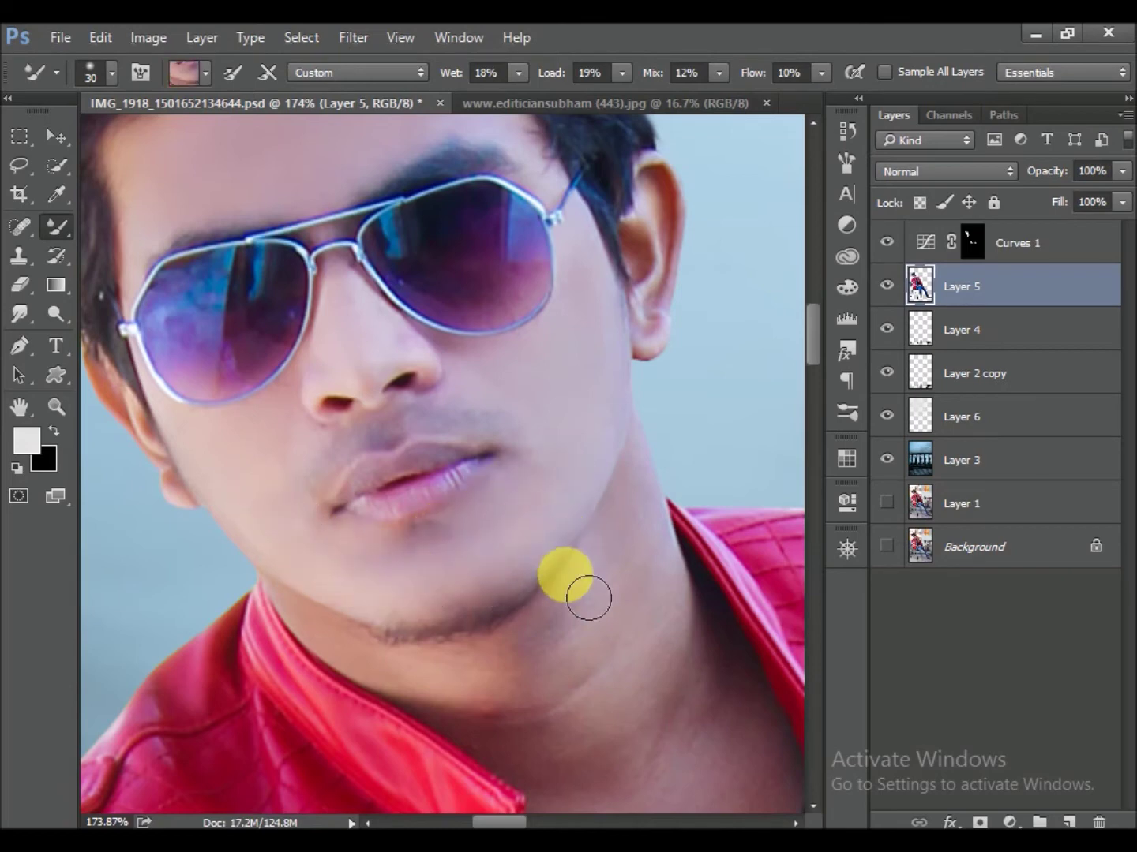
mouse_move(575, 456)
left_mouse_down()
mouse_move(628, 489)
mouse_move(658, 575)
left_mouse_up()
scroll(664, 602, "down", 3)
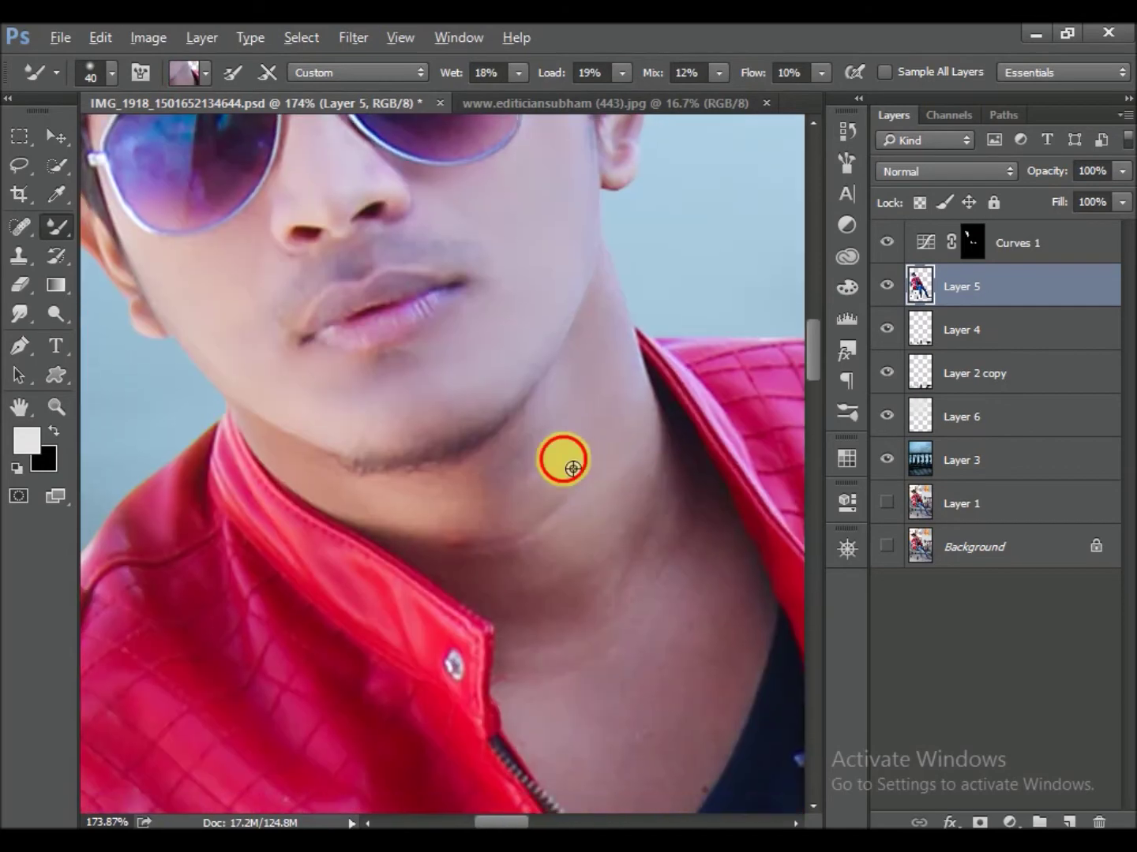
mouse_move(666, 483)
left_mouse_down()
mouse_move(634, 648)
mouse_move(710, 541)
mouse_move(615, 632)
mouse_move(563, 558)
mouse_move(442, 526)
left_mouse_up()
mouse_move(536, 559)
left_mouse_down()
mouse_move(476, 564)
mouse_move(423, 525)
mouse_move(363, 527)
mouse_move(388, 502)
mouse_move(508, 520)
mouse_move(577, 489)
mouse_move(408, 435)
mouse_move(375, 410)
mouse_move(452, 424)
mouse_move(451, 489)
mouse_move(399, 521)
mouse_move(406, 577)
mouse_move(356, 558)
mouse_move(468, 631)
mouse_move(482, 545)
mouse_move(451, 634)
mouse_move(465, 408)
mouse_move(487, 658)
mouse_move(406, 584)
left_mouse_up()
key("bracketright")
key("bracketright")
Save the skin-smoothing progress and move the view toward the hand
scroll(487, 656, "down", 2)
scroll(466, 587, "down", 5)
scroll(422, 544, "down", 2)
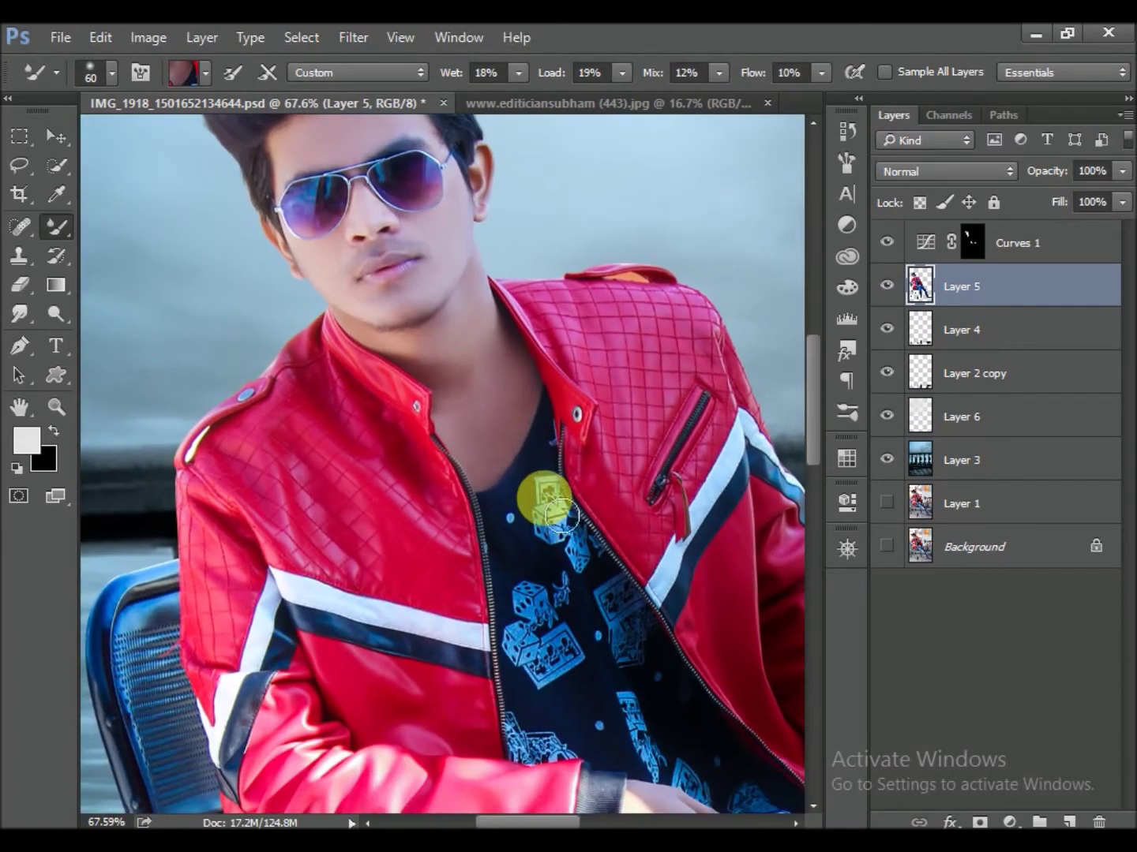
key("ctrl+s")
scroll(541, 462, "down", 3)
scroll(600, 585, "up", 5)
scroll(604, 587, "up", 2)
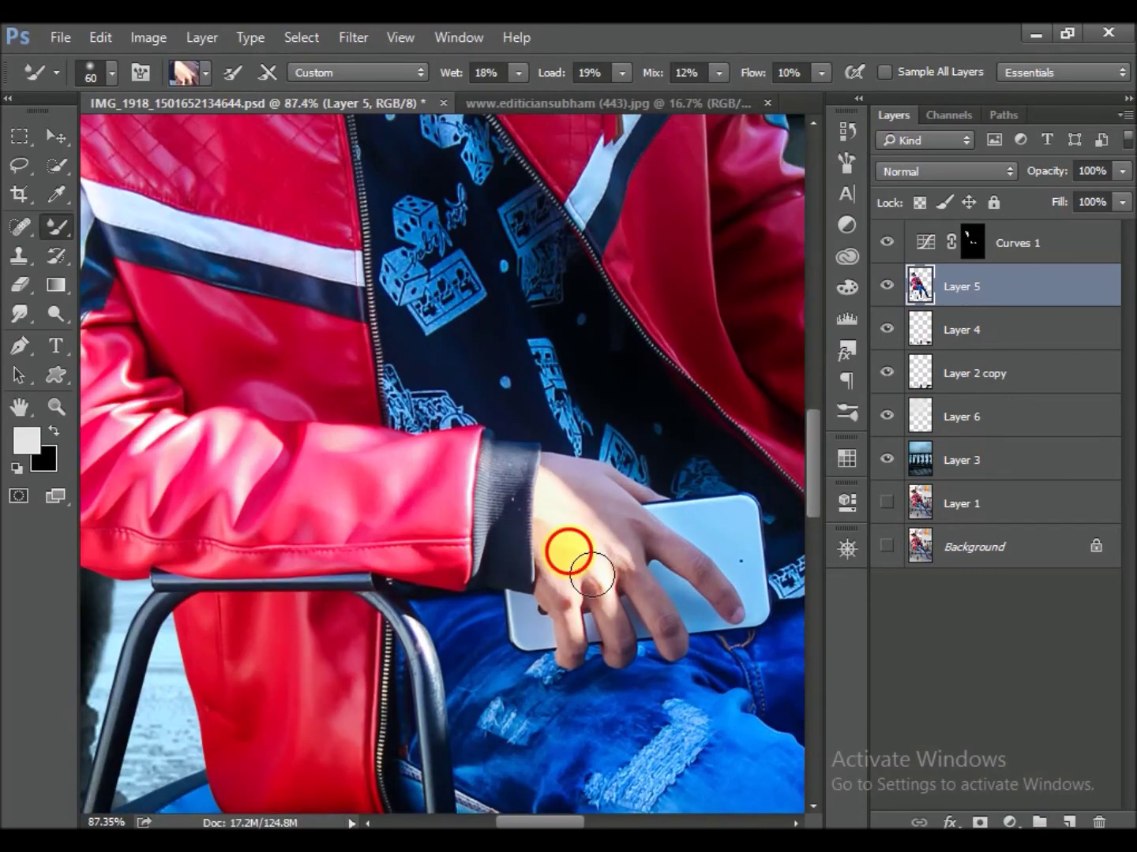
Smooth the skin on the back of the hand and along the finger
left_click_drag(629, 514, 652, 541)
scroll(610, 515, "up", 2)
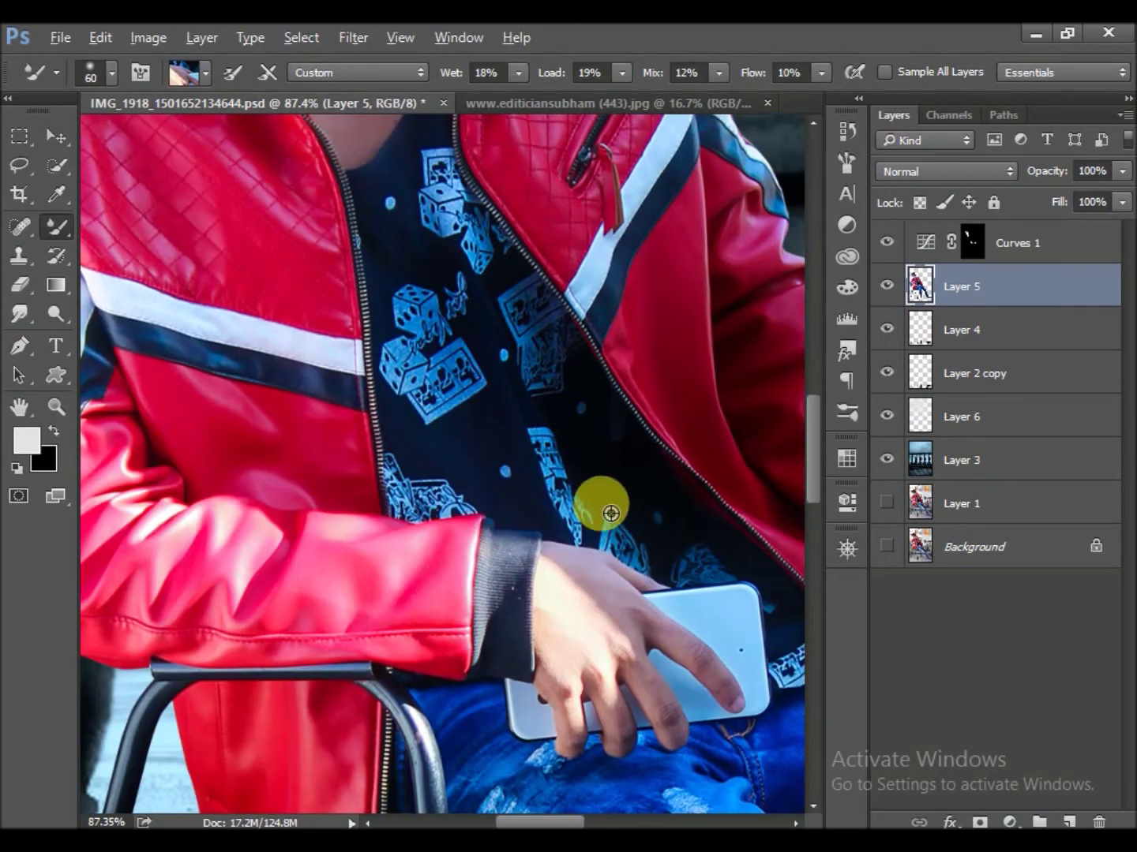
scroll(607, 600, "up", 3)
mouse_move(620, 595)
left_mouse_down()
mouse_move(690, 658)
mouse_move(558, 524)
left_mouse_up()
left_click_drag(616, 572, 560, 617)
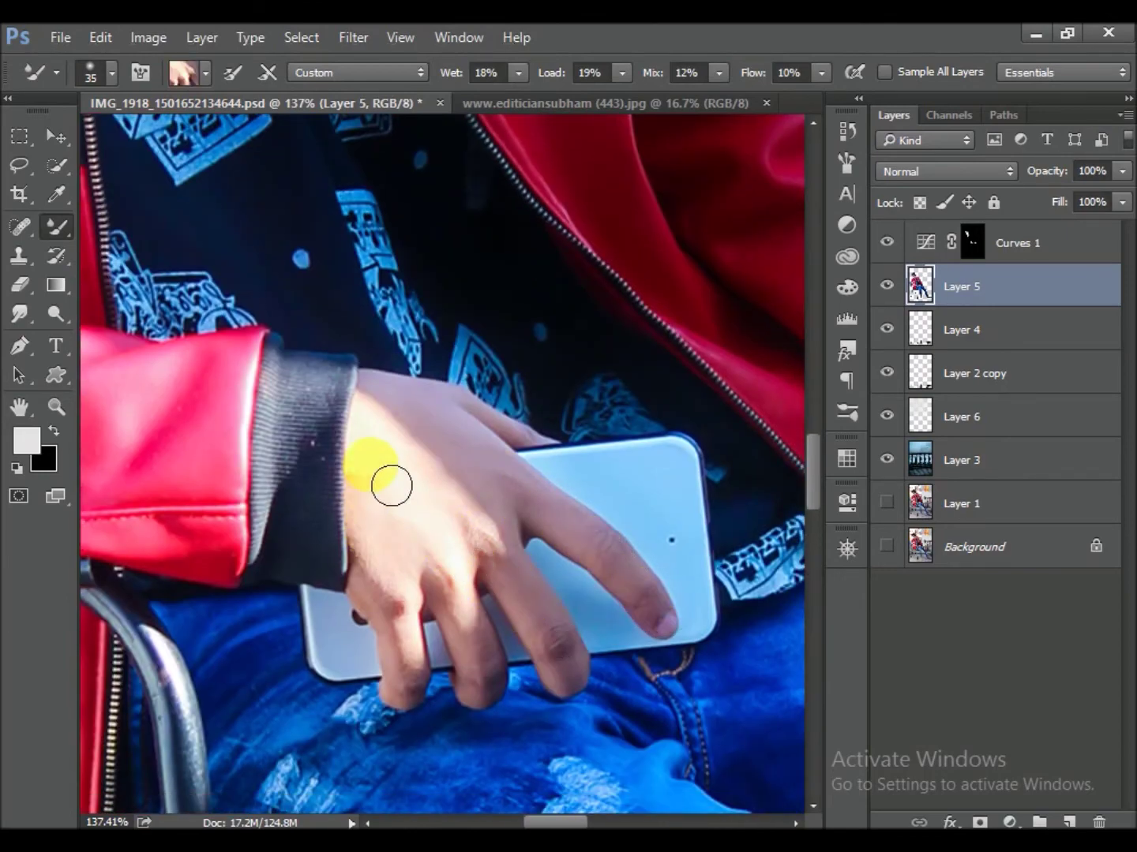
mouse_move(423, 649)
left_mouse_down()
mouse_move(635, 472)
mouse_move(374, 741)
mouse_move(355, 579)
mouse_move(345, 600)
mouse_move(433, 565)
mouse_move(413, 516)
mouse_move(482, 587)
mouse_move(427, 663)
left_mouse_up()
Zoom out to check the smoothing, briefly hide the man's layer to compare, and save
scroll(442, 642, "down", 5)
mouse_move(476, 624)
left_mouse_down()
mouse_move(472, 518)
mouse_move(393, 316)
mouse_move(457, 359)
mouse_move(304, 253)
mouse_move(305, 299)
mouse_move(324, 274)
mouse_move(459, 364)
mouse_move(437, 386)
left_mouse_up()
key("ctrl+s")
left_click(887, 285)
left_click_drag(587, 451, 587, 448)
key("ctrl+s")
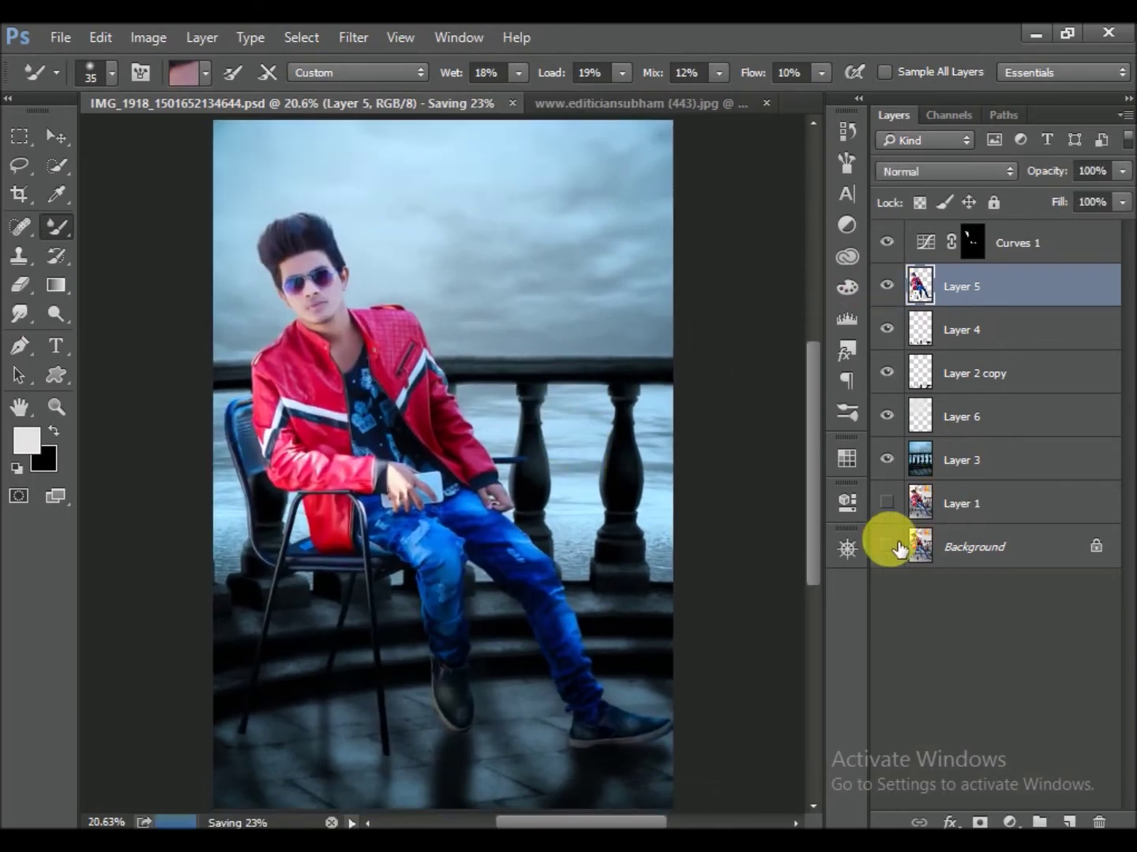
left_click(847, 549)
left_click(847, 548)
key("ctrl+0")
left_click_drag(587, 501, 573, 487)
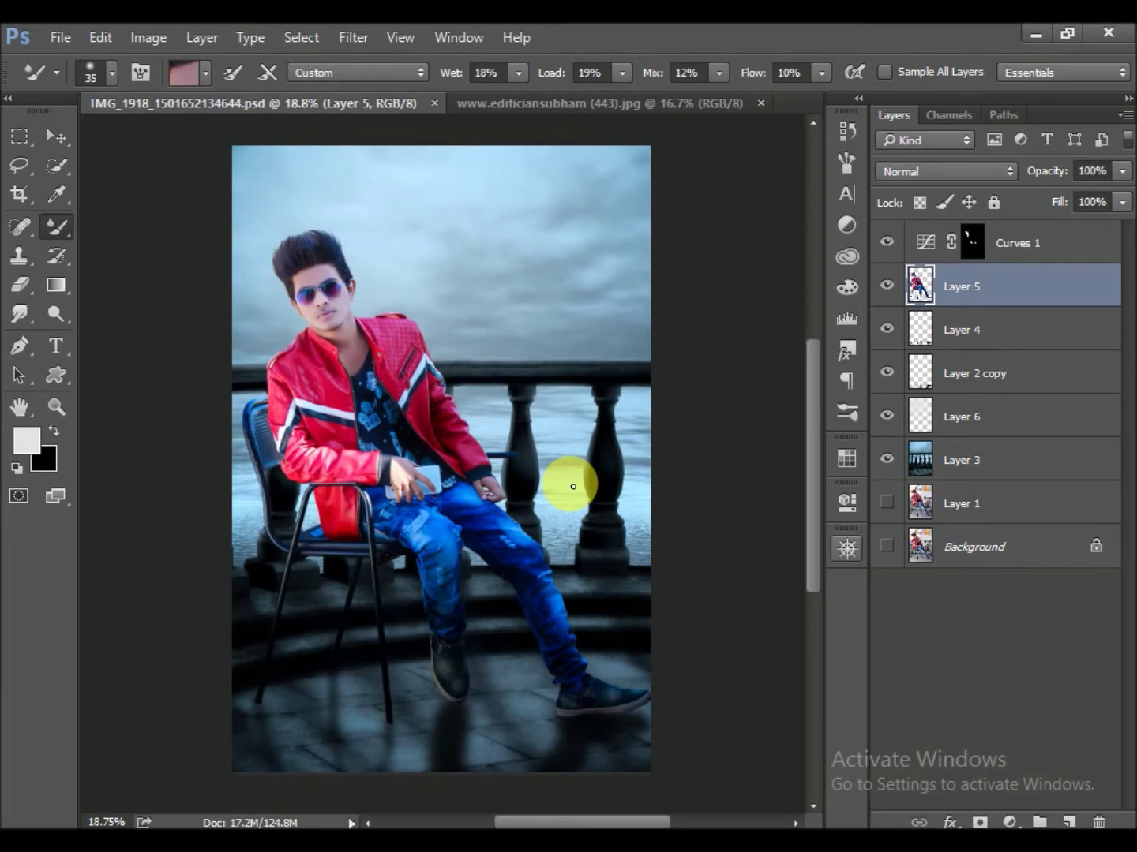
scroll(508, 478, "down", 1)
left_click(847, 549)
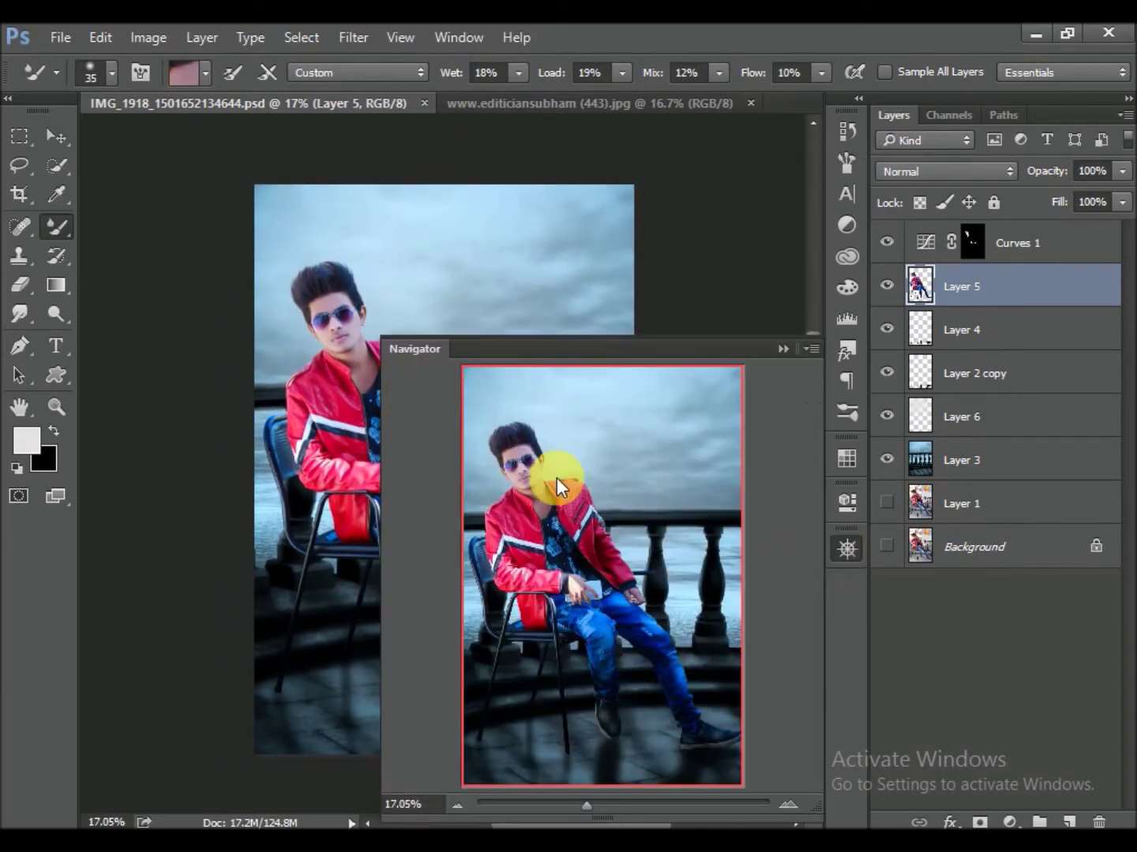
left_click(550, 496)
left_click_drag(550, 495, 530, 456)
left_click(976, 251)
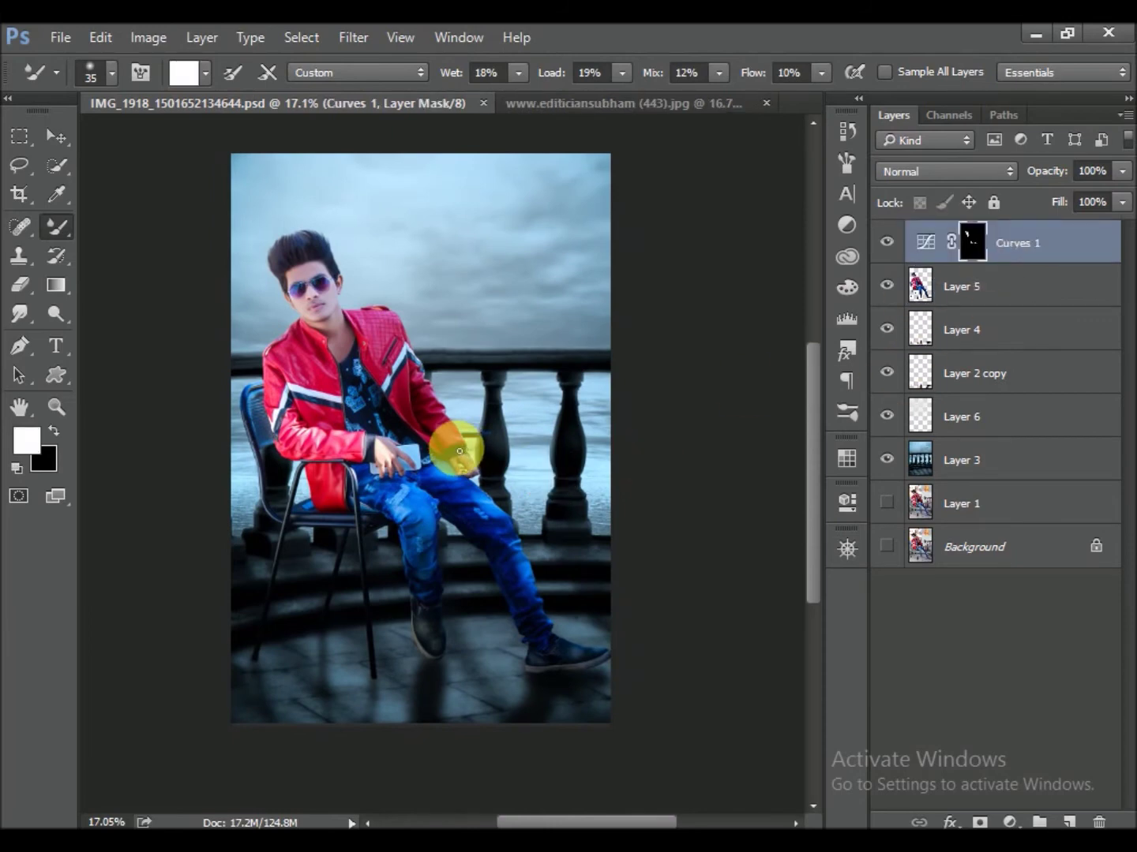
scroll(308, 299, "up", 5)
Add a Selective Color adjustment layer with Reds black set to -12
left_click(1009, 820)
left_click(622, 501)
left_click(619, 530)
left_click(597, 502)
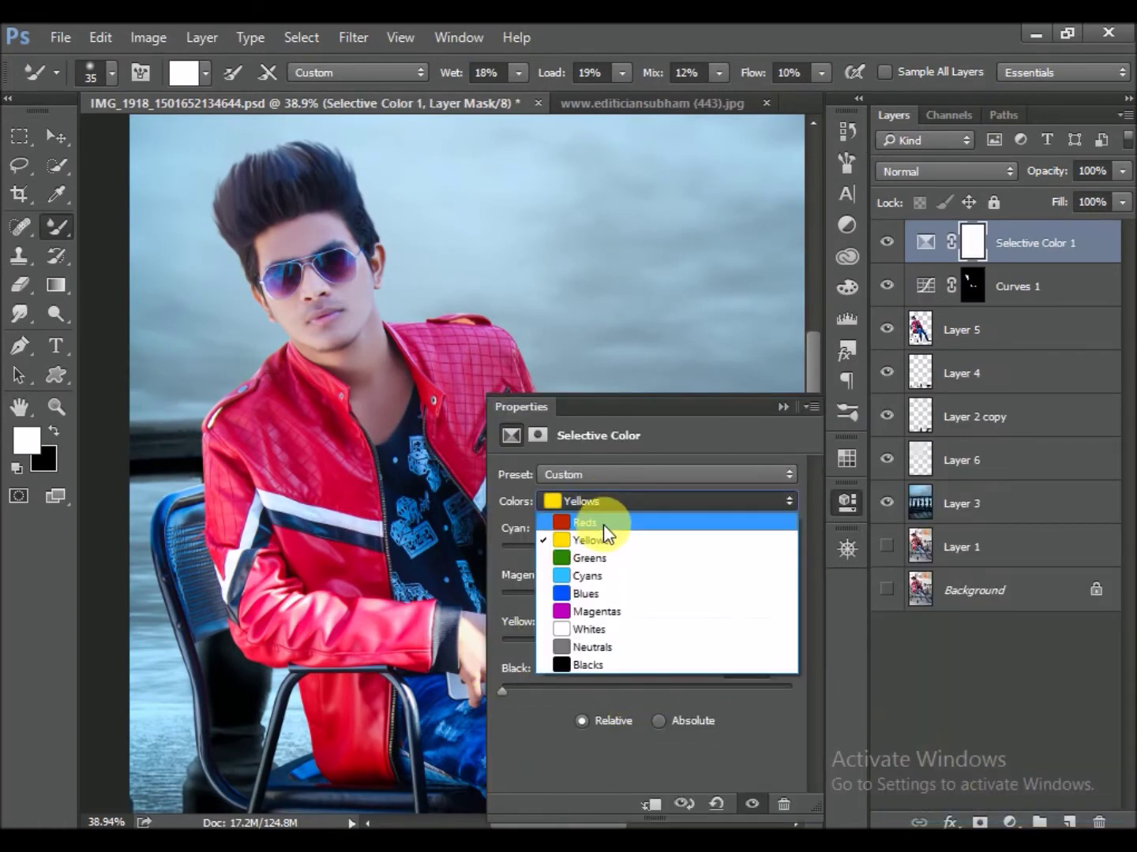
left_click_drag(646, 685, 629, 687)
left_click(782, 407)
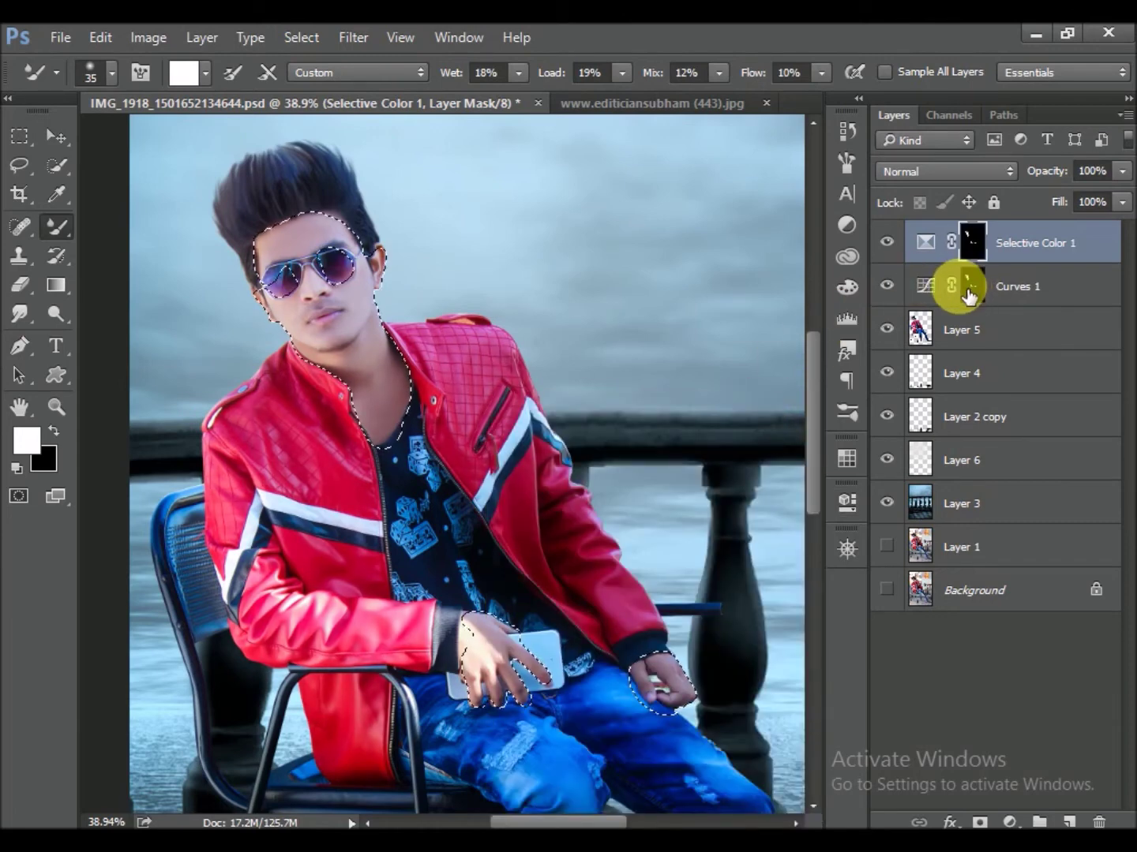
Save, deselect, and paint the lips onto the Selective Color mask with a size-35 brush
key("ctrl+s")
scroll(363, 330, "up", 2)
key("ctrl+d")
scroll(338, 331, "up", 2)
key("x")
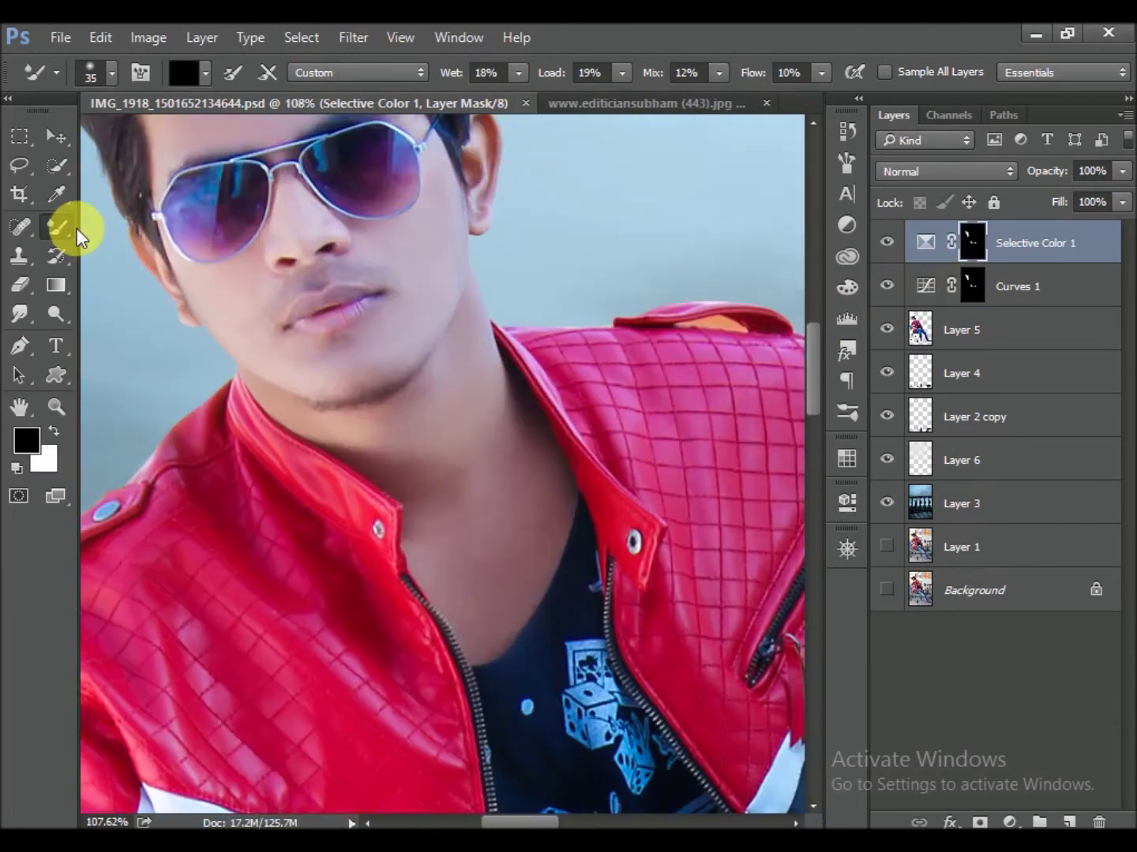
left_click(71, 229)
scroll(324, 308, "up", 2)
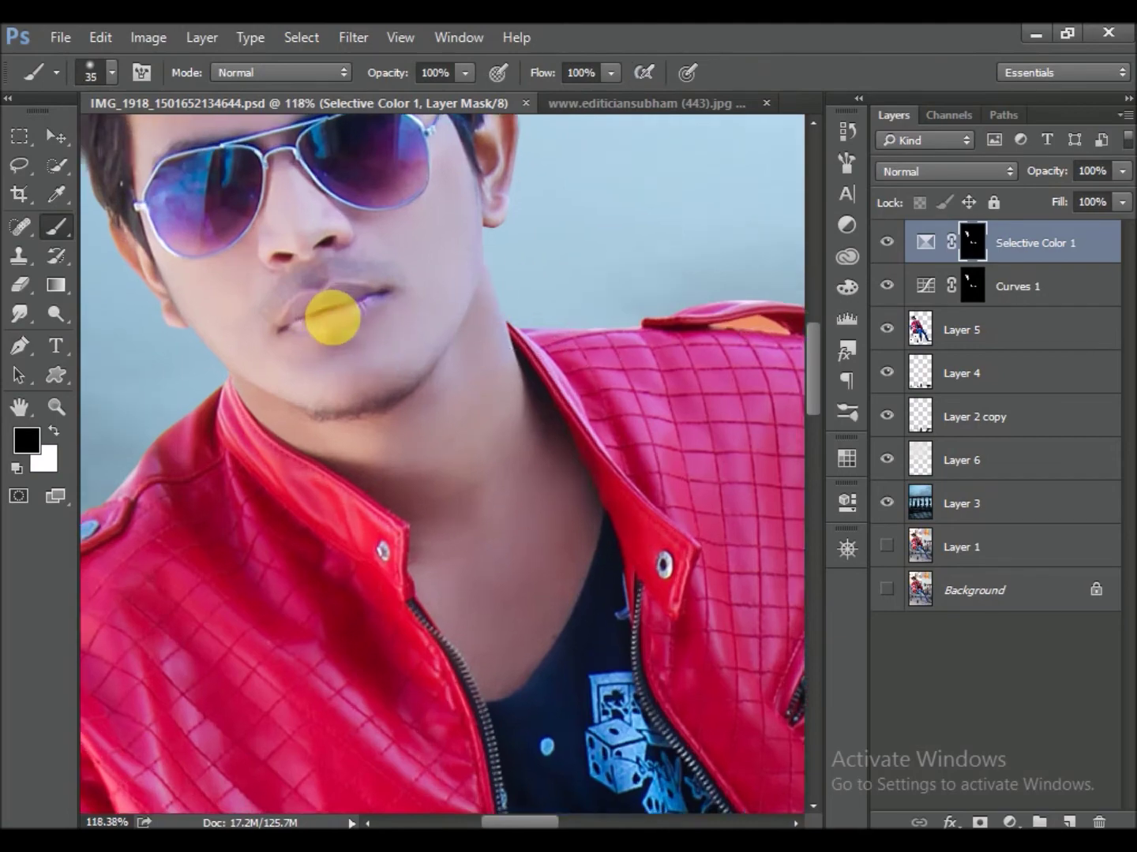
key("bracketleft")
key("bracketleft")
key("bracketleft")
left_click_drag(359, 338, 350, 339)
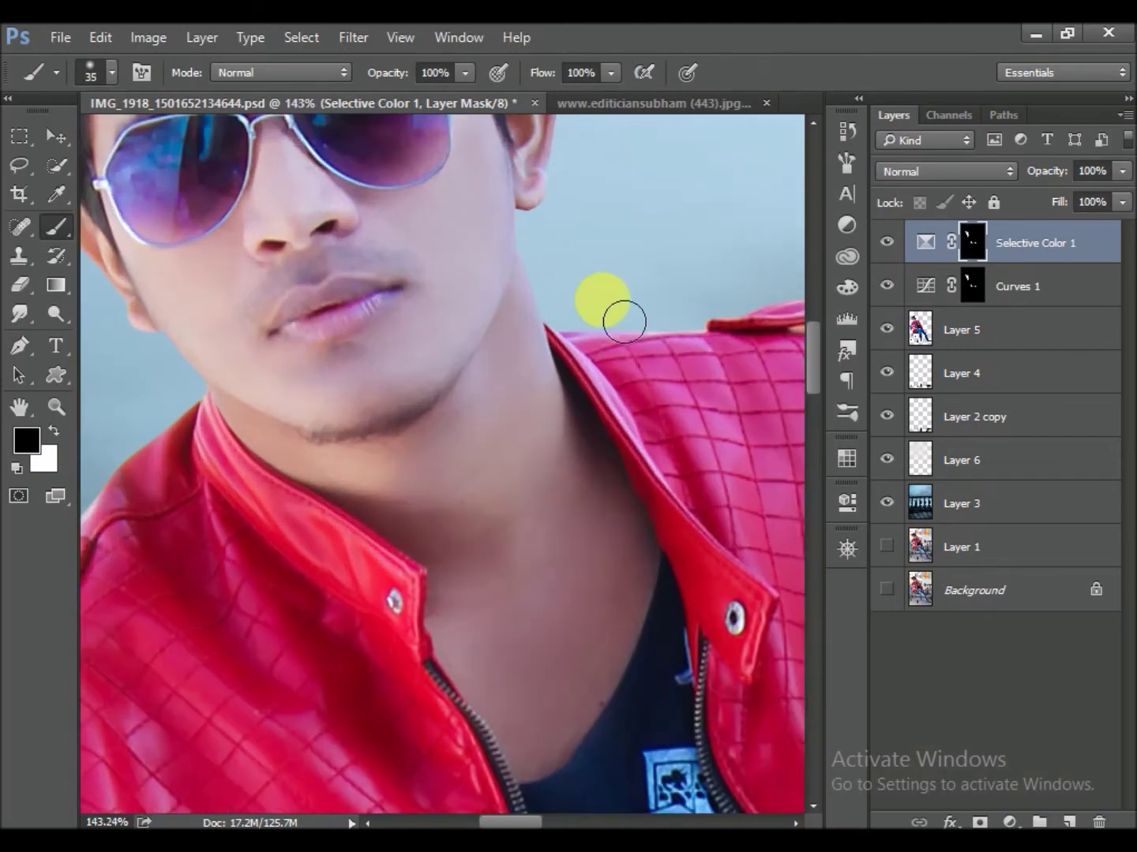
Review the result across the image and save the document
scroll(438, 348, "down", 2)
scroll(521, 380, "down", 2)
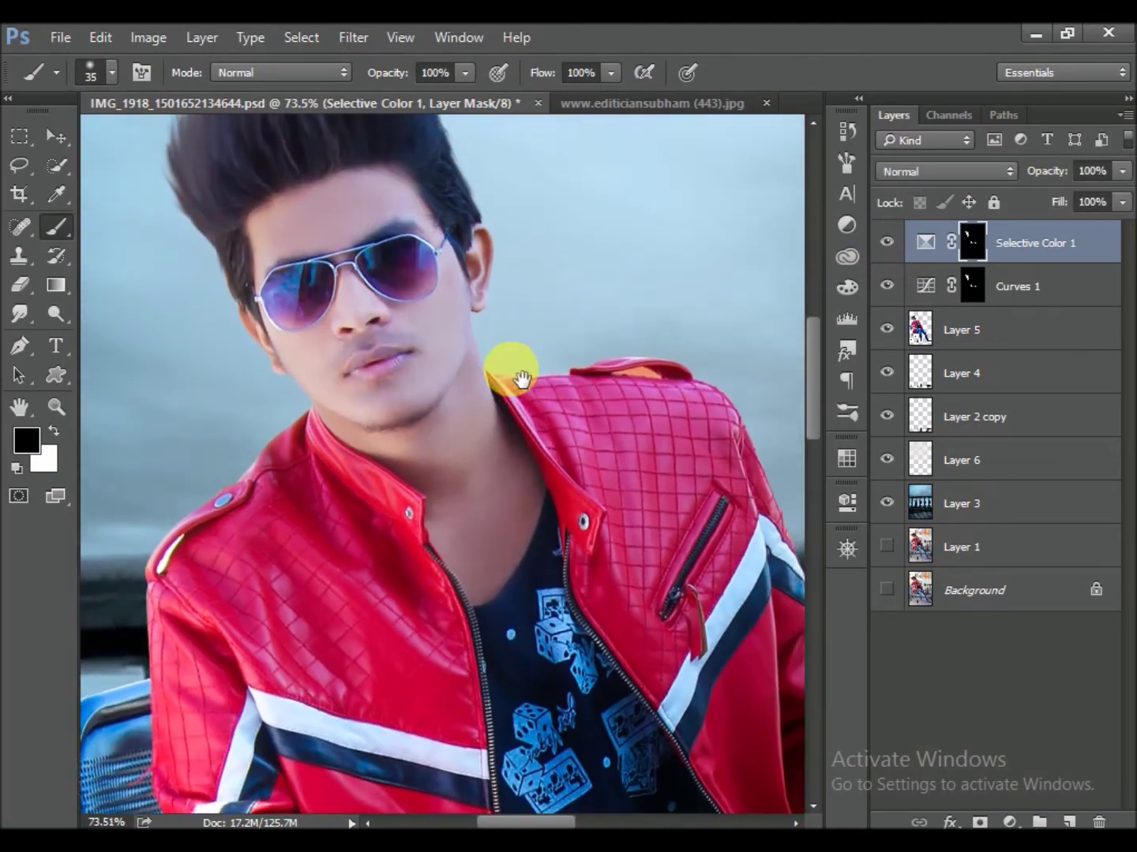
scroll(553, 386, "down", 1)
scroll(482, 320, "down", 1)
scroll(482, 319, "down", 1)
scroll(563, 355, "down", 2)
scroll(664, 469, "down", 1)
scroll(669, 464, "up", 1)
key("ctrl+s")
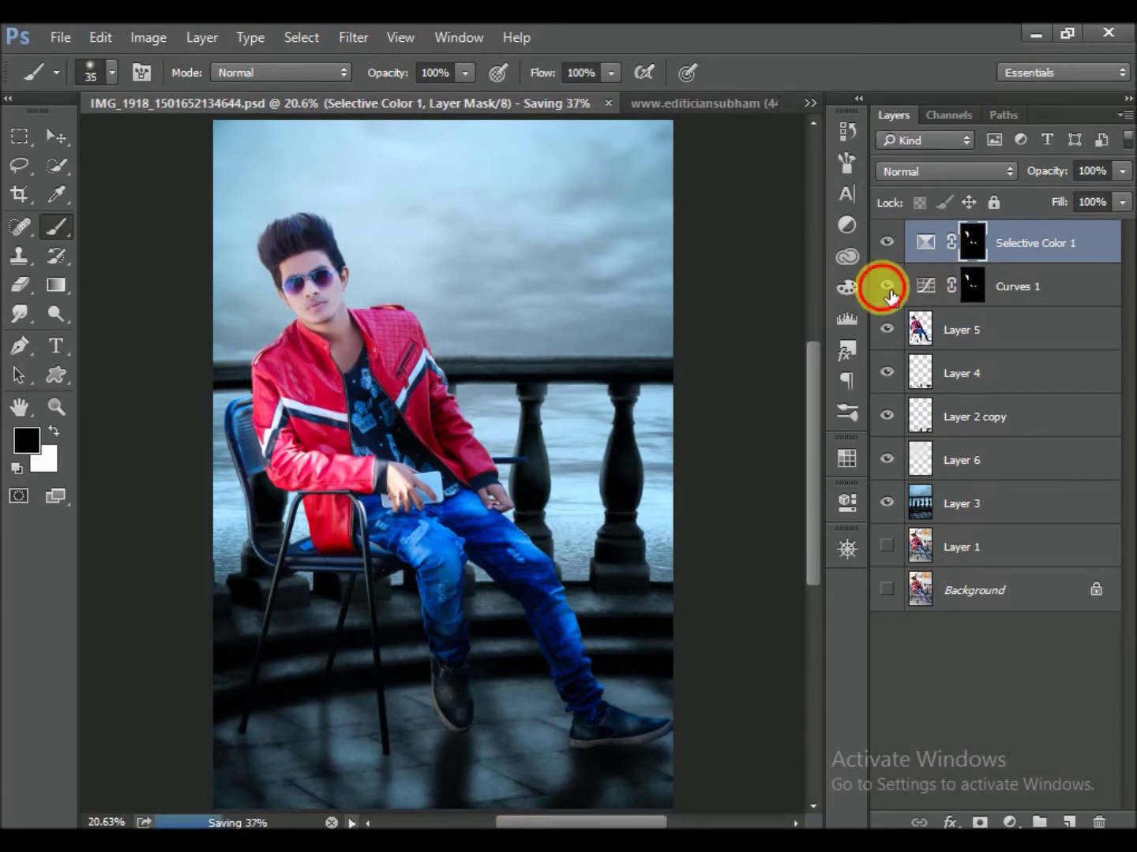
Reposition the view and select Layer 5, the man's layer
scroll(485, 356, "down", 1)
scroll(502, 393, "down", 1)
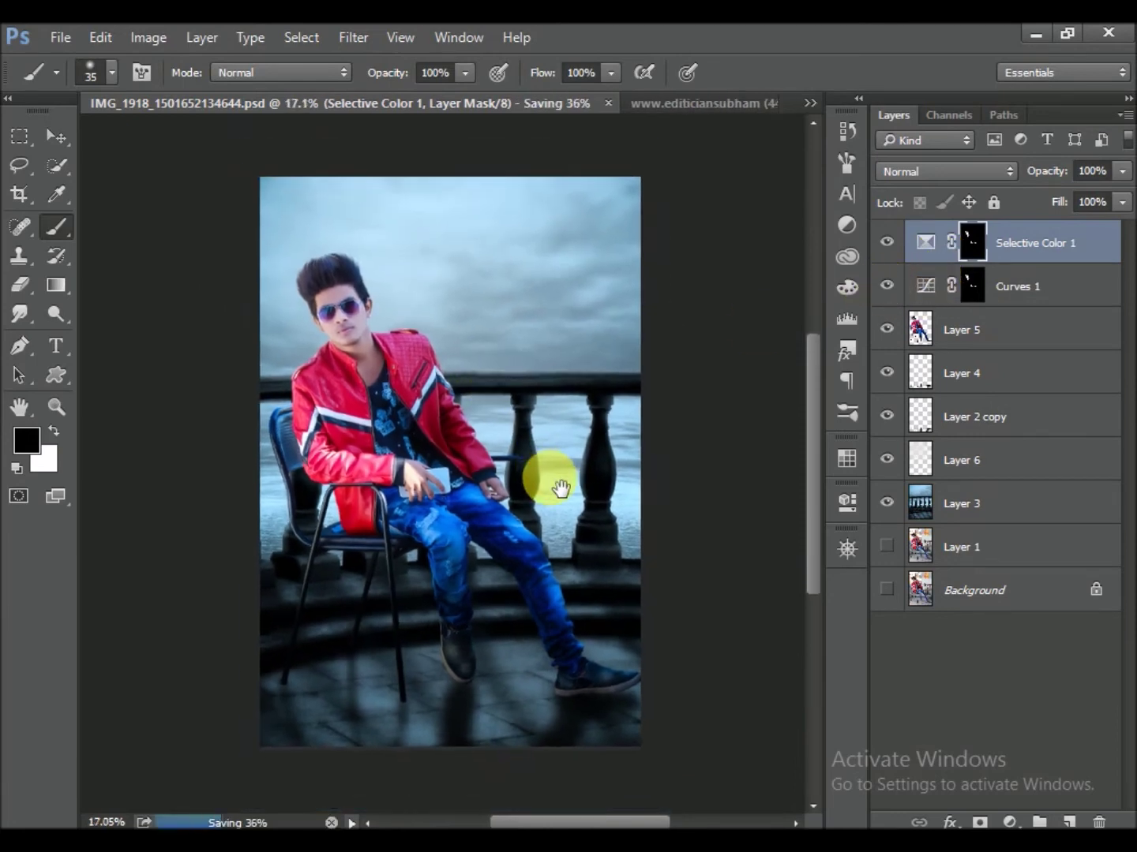
scroll(544, 473, "up", 1)
left_click_drag(506, 483, 539, 519)
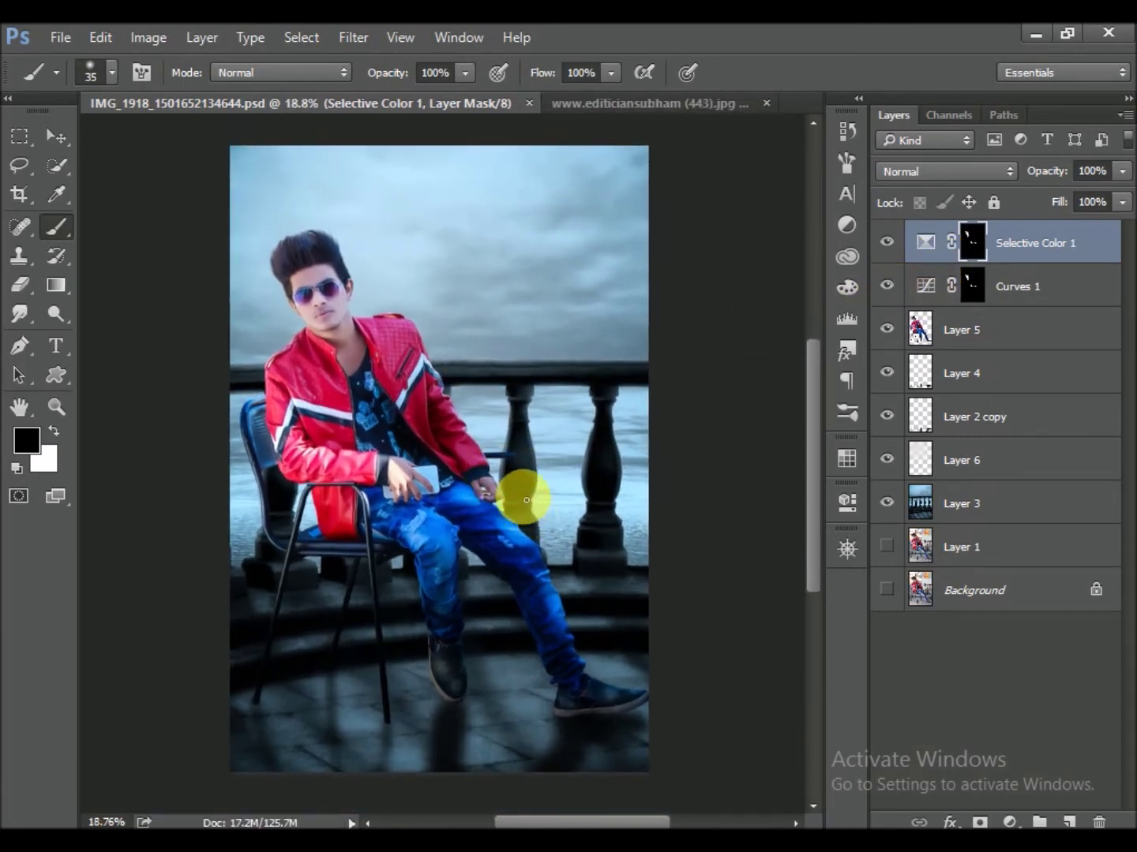
scroll(525, 509, "down", 1)
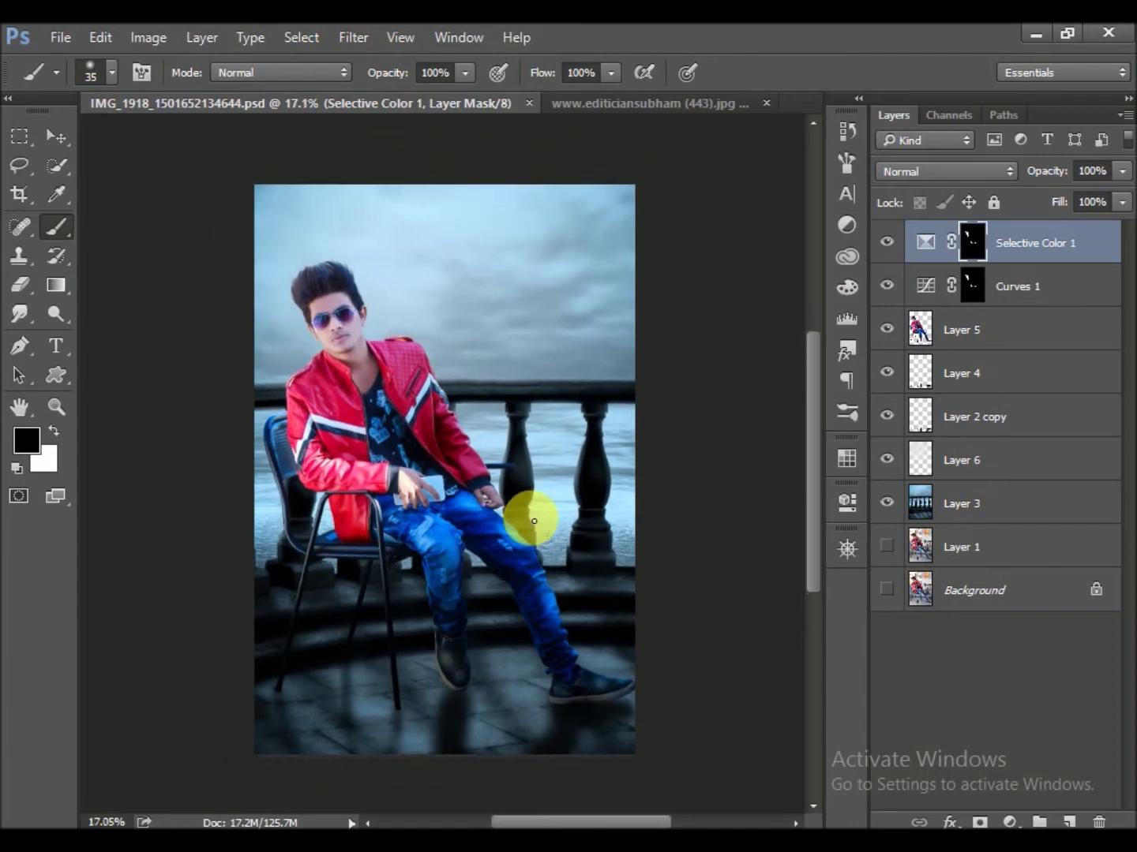
scroll(486, 501, "up", 1)
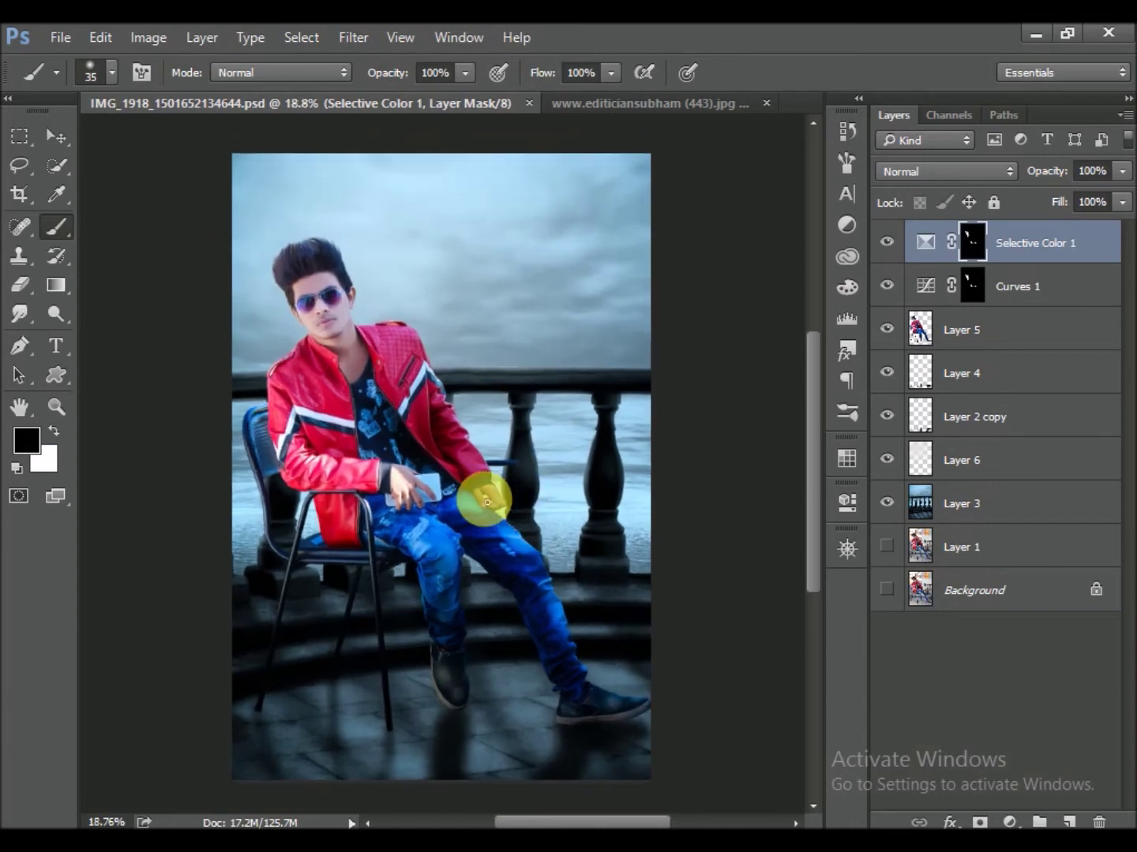
scroll(345, 559, "up", 6)
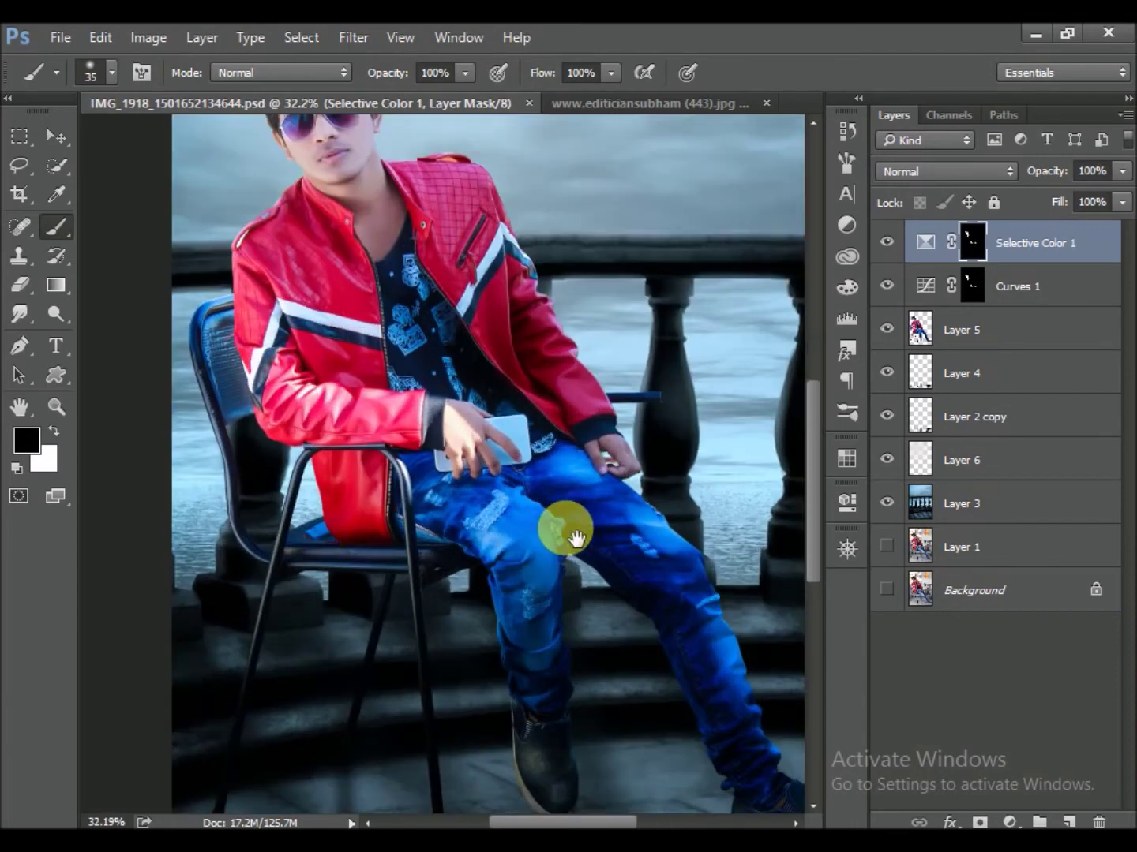
scroll(664, 473, "right", 1)
left_click(935, 337)
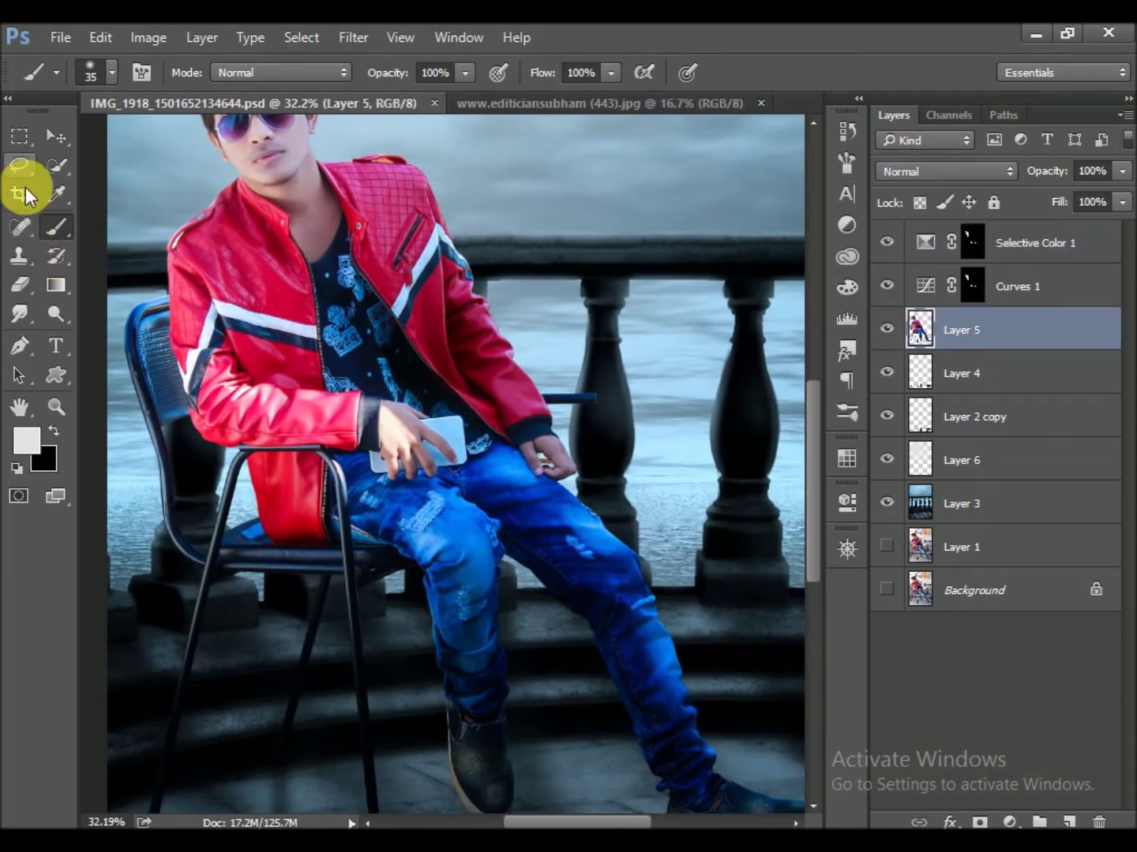
Zoom into the hand and place the first Pen anchor around the phone patch
left_click(22, 344)
scroll(551, 465, "up", 5)
scroll(550, 465, "up", 5)
scroll(543, 477, "up", 3)
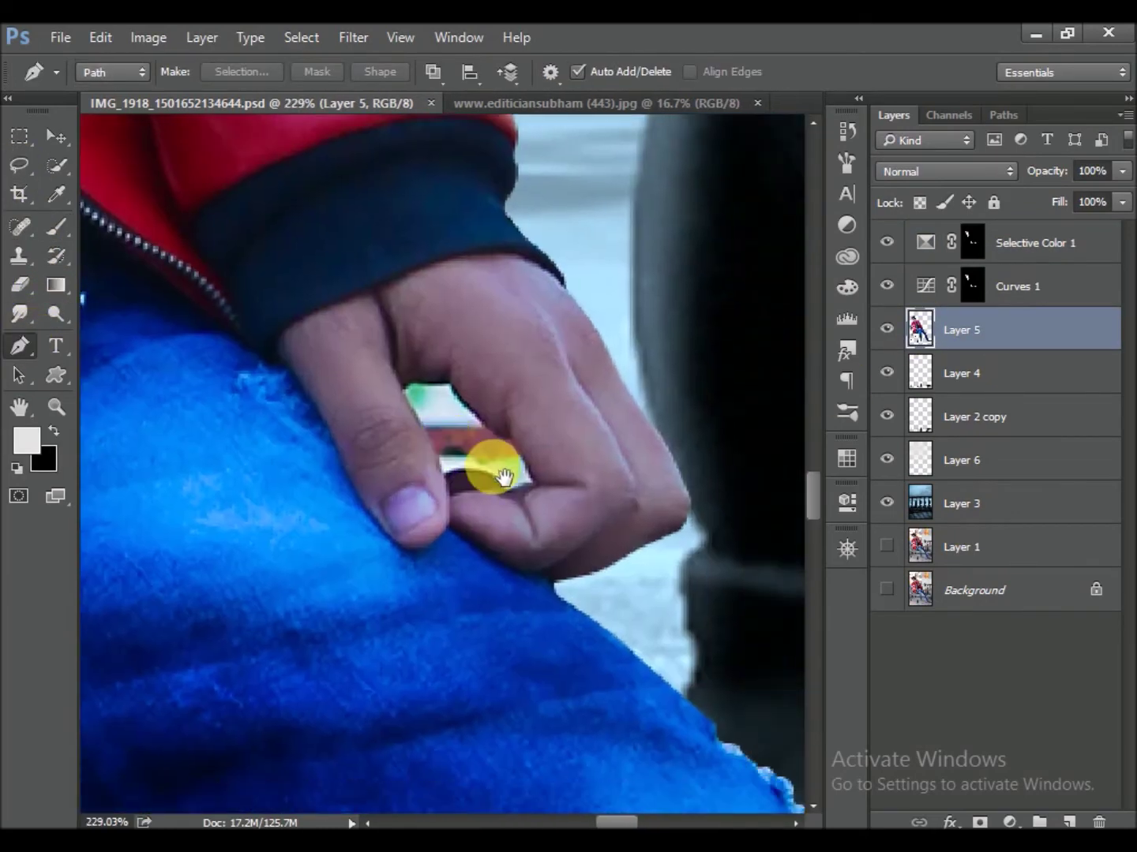
scroll(500, 470, "up", 2)
scroll(545, 478, "up", 1)
left_click(437, 350)
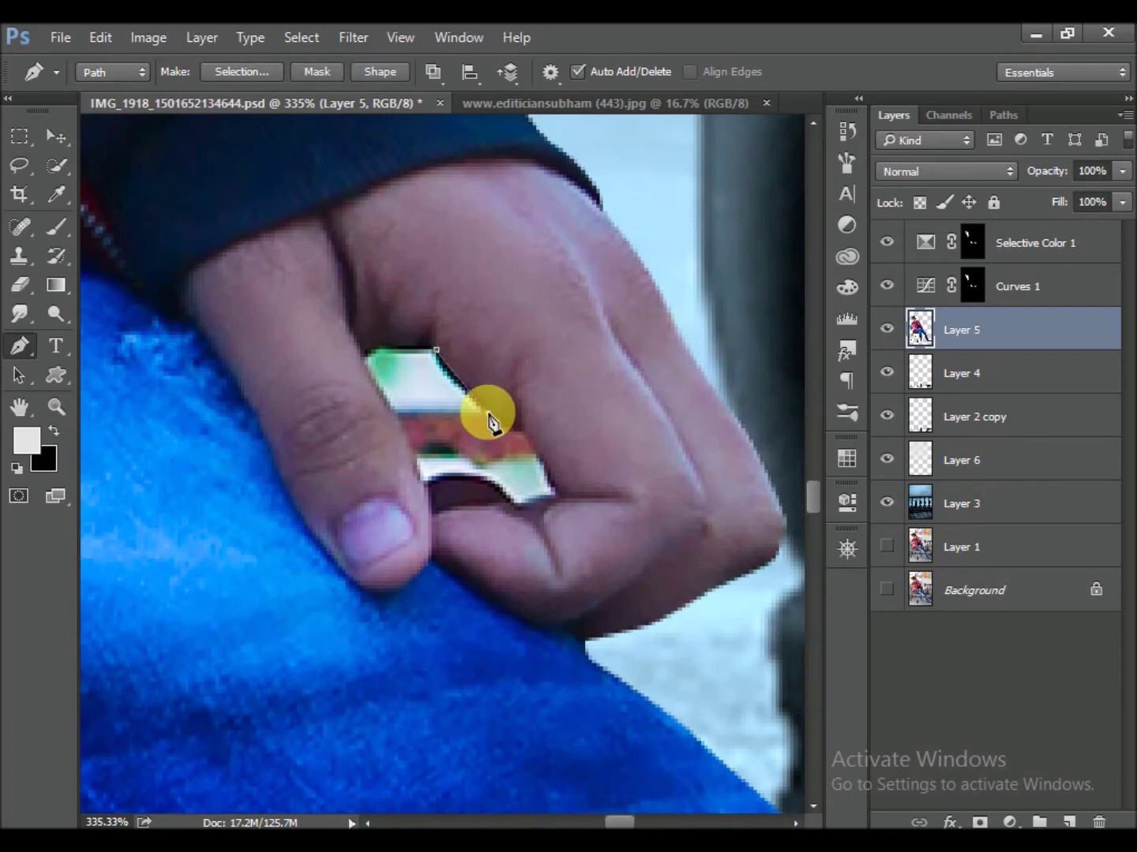
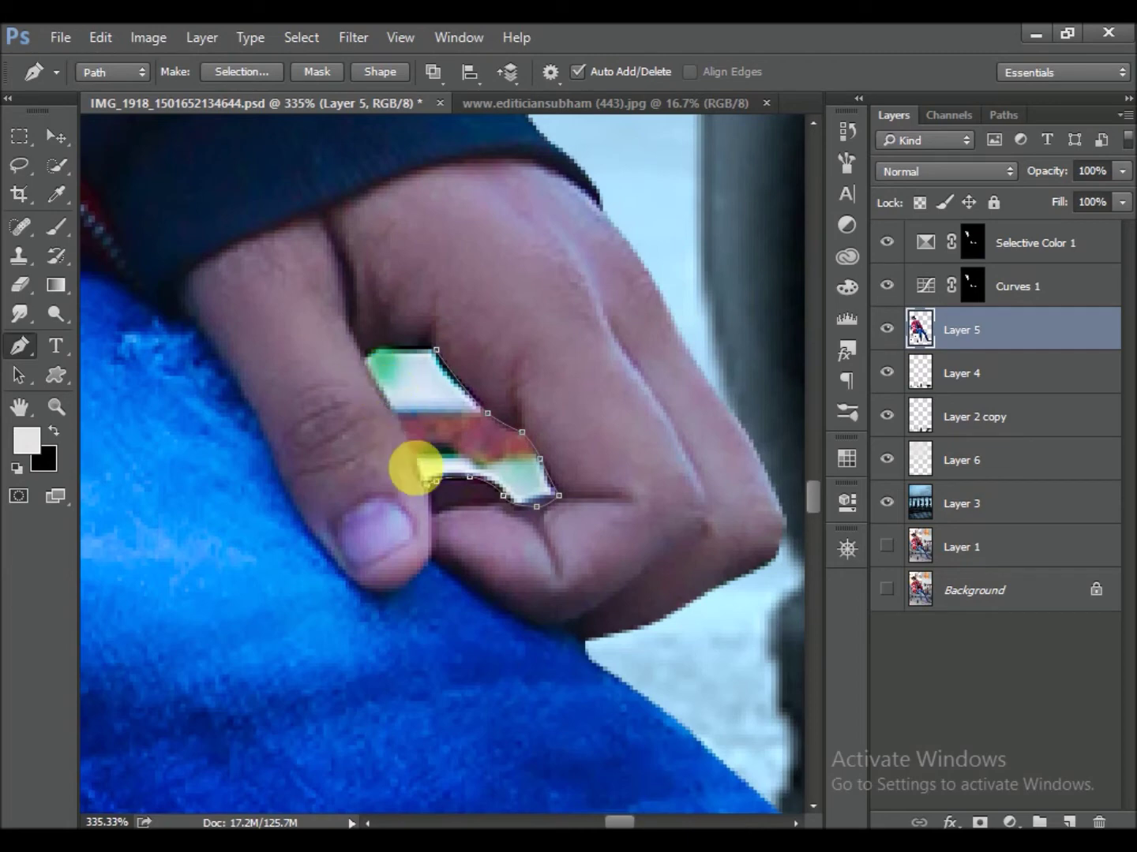
Close the Pen path around the finger gap and turn it into a selection
scroll(404, 451, "up", 1, "alt")
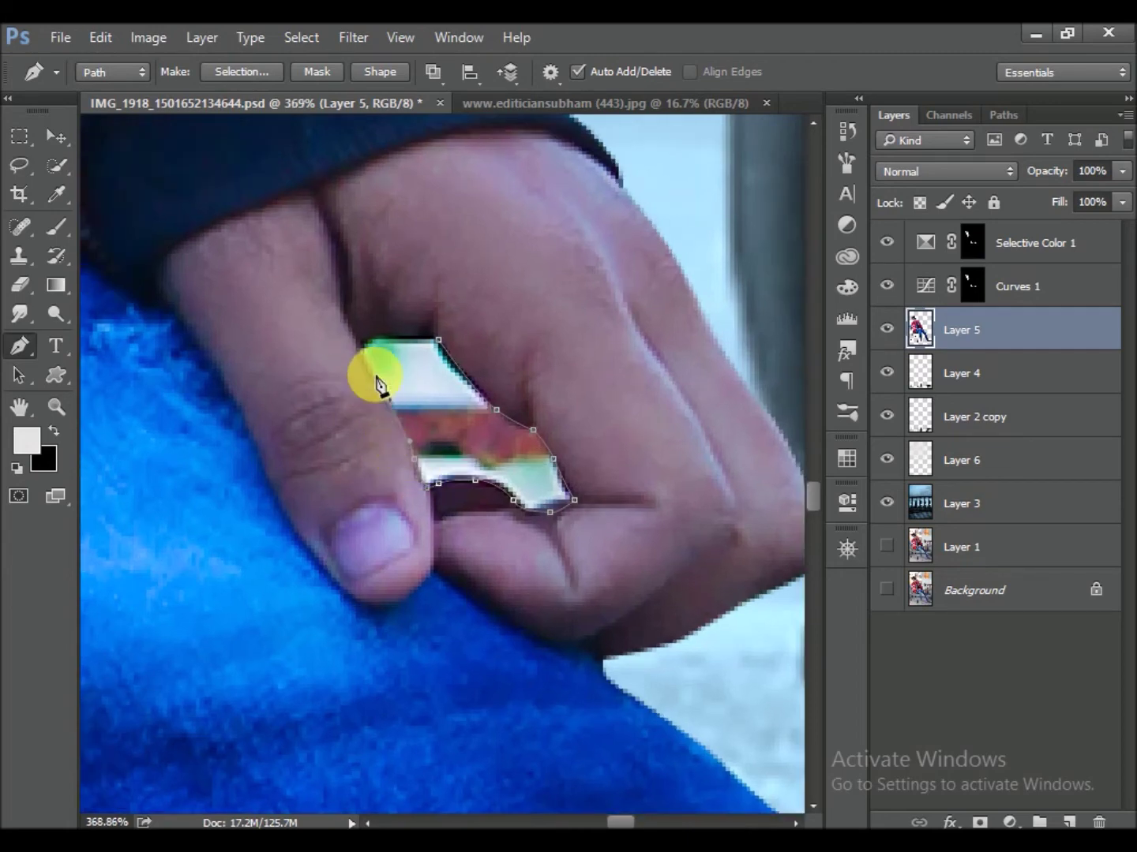
scroll(380, 407, "up", 1, "alt")
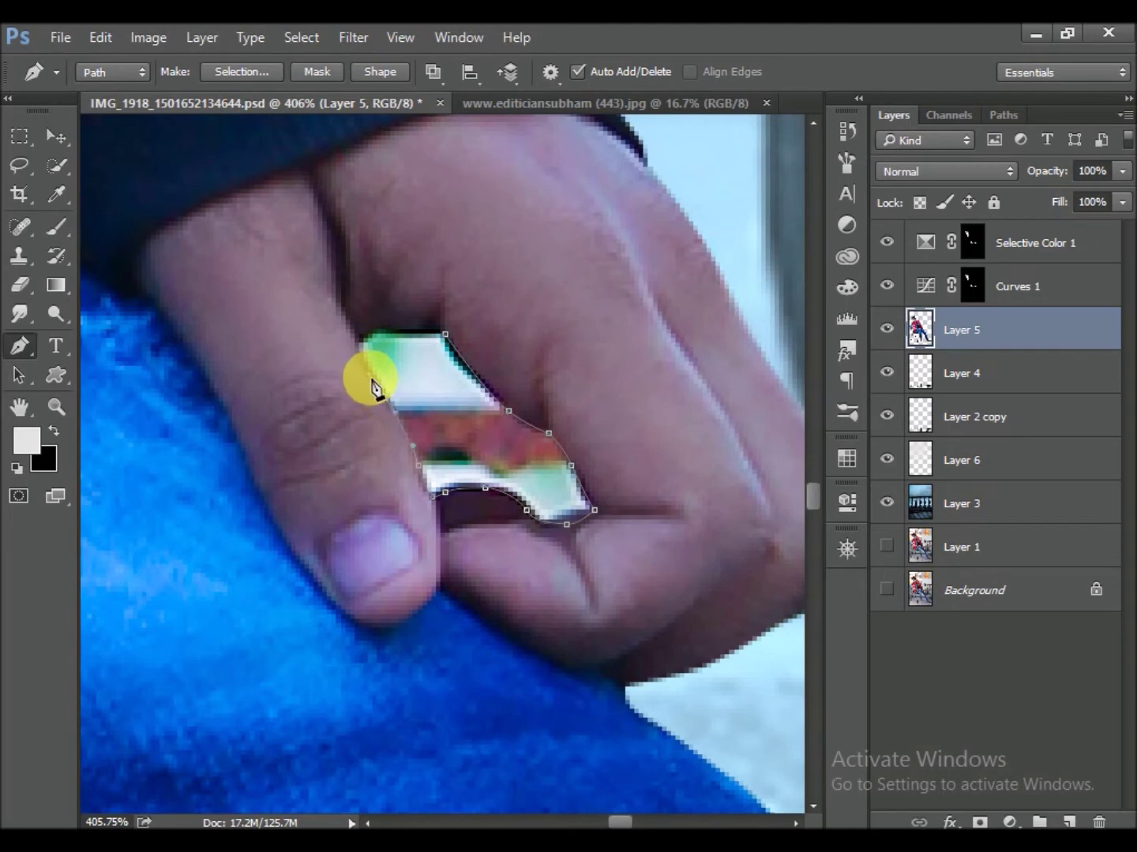
left_click(369, 334)
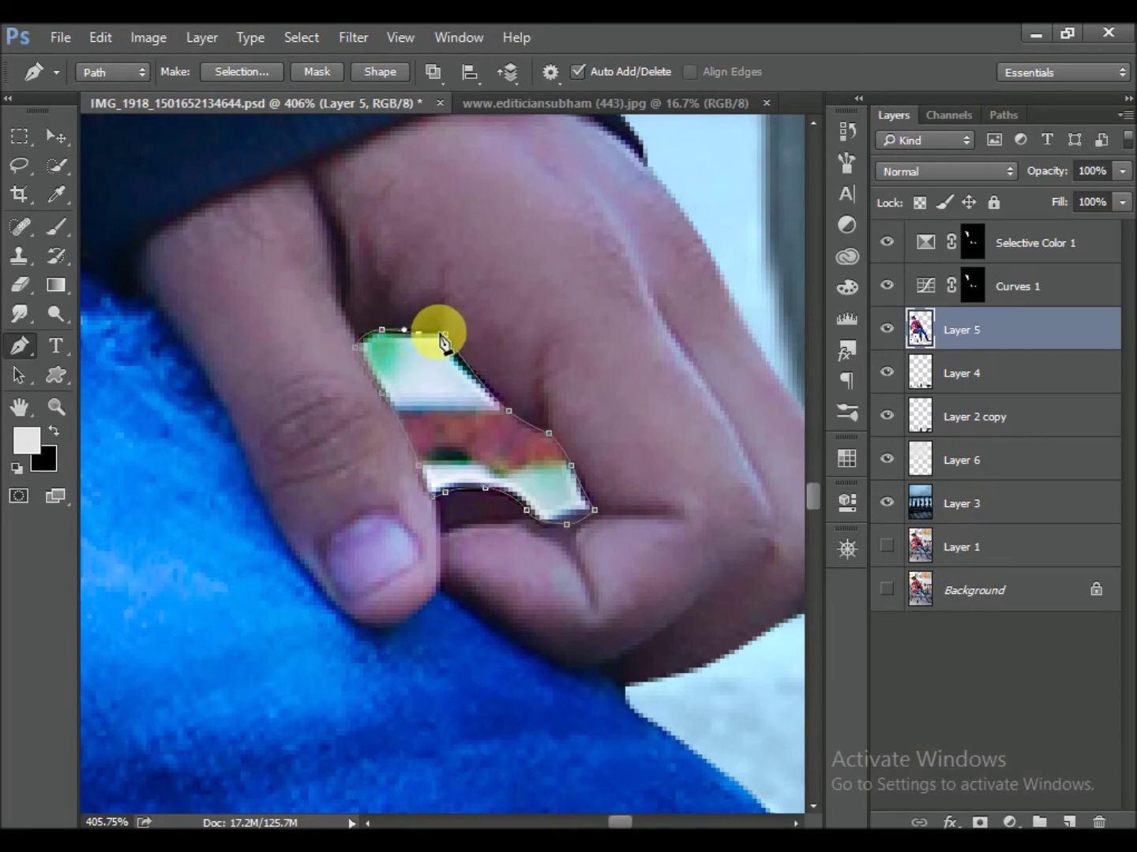
right_click(443, 330)
left_click(513, 433)
key("Return")
Zoom back out and save the document
scroll(609, 522, "down", 2)
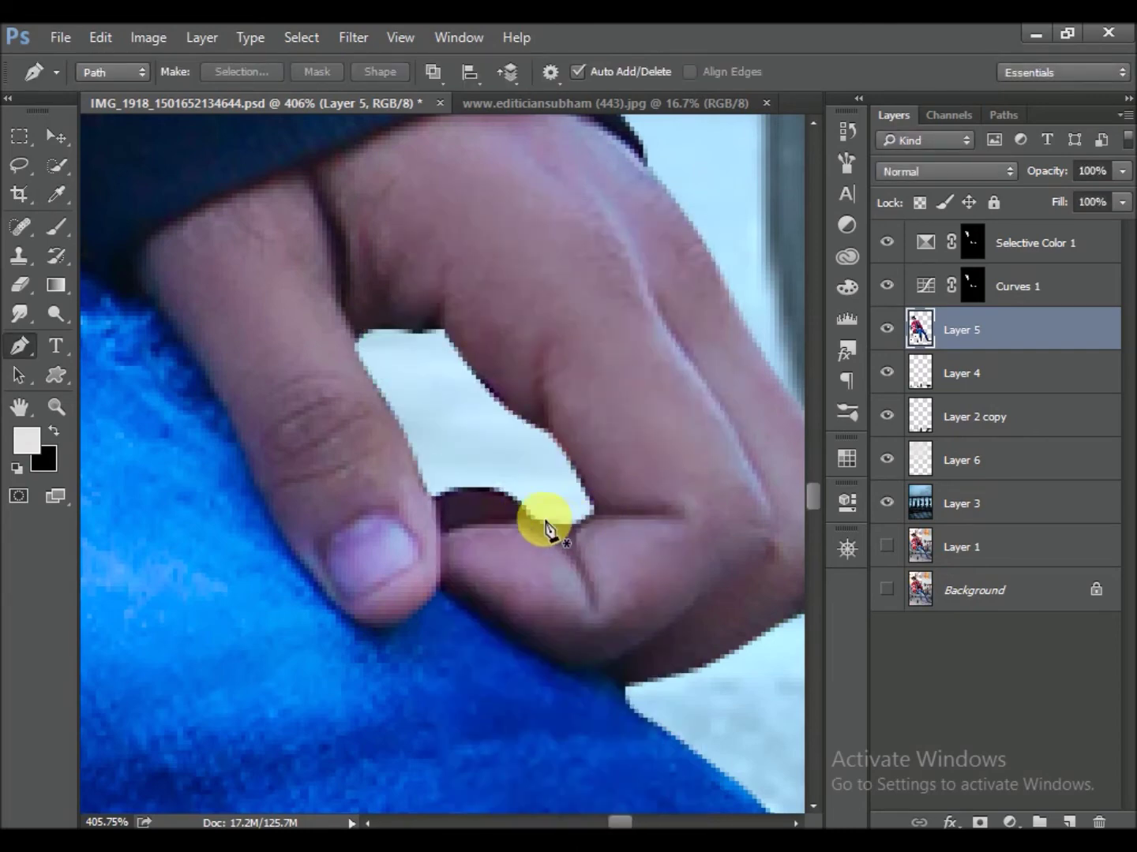
scroll(564, 533, "down", 2)
scroll(513, 522, "down", 1)
scroll(517, 525, "down", 2)
key("ctrl+s")
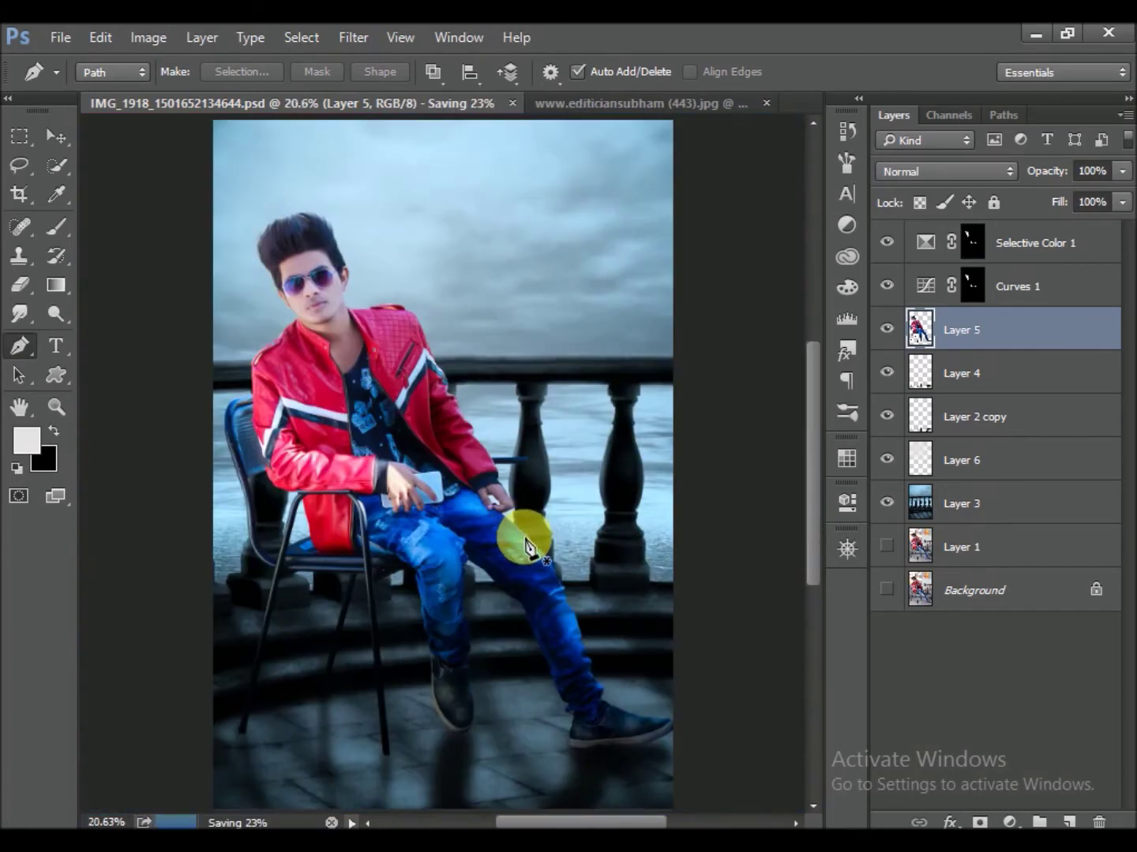
Add a new empty layer above Selective Color 1 with white as the foreground colour
scroll(489, 486, "down", 1)
mouse_move(489, 485)
left_mouse_down()
mouse_move(482, 477)
mouse_move(472, 535)
mouse_move(500, 534)
left_mouse_up()
scroll(486, 527, "down", 1)
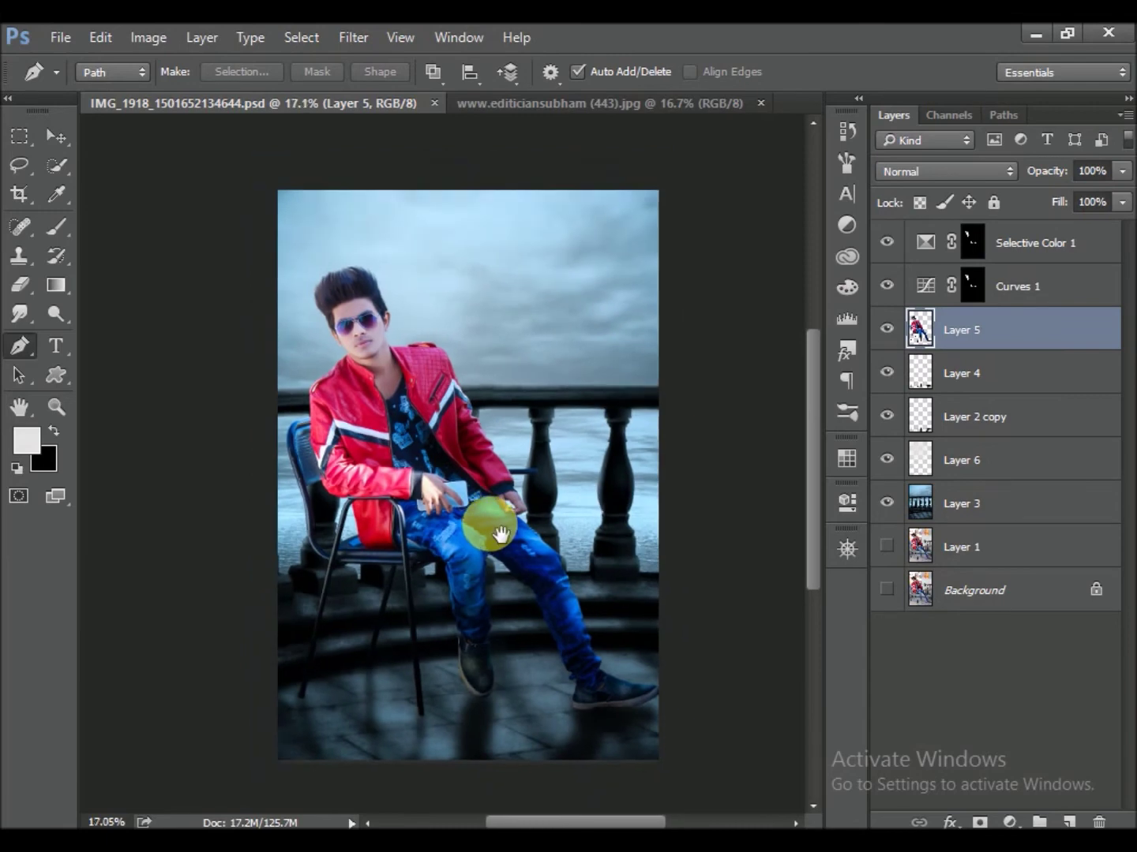
scroll(380, 480, "up", 1)
left_click(1053, 265)
key("d")
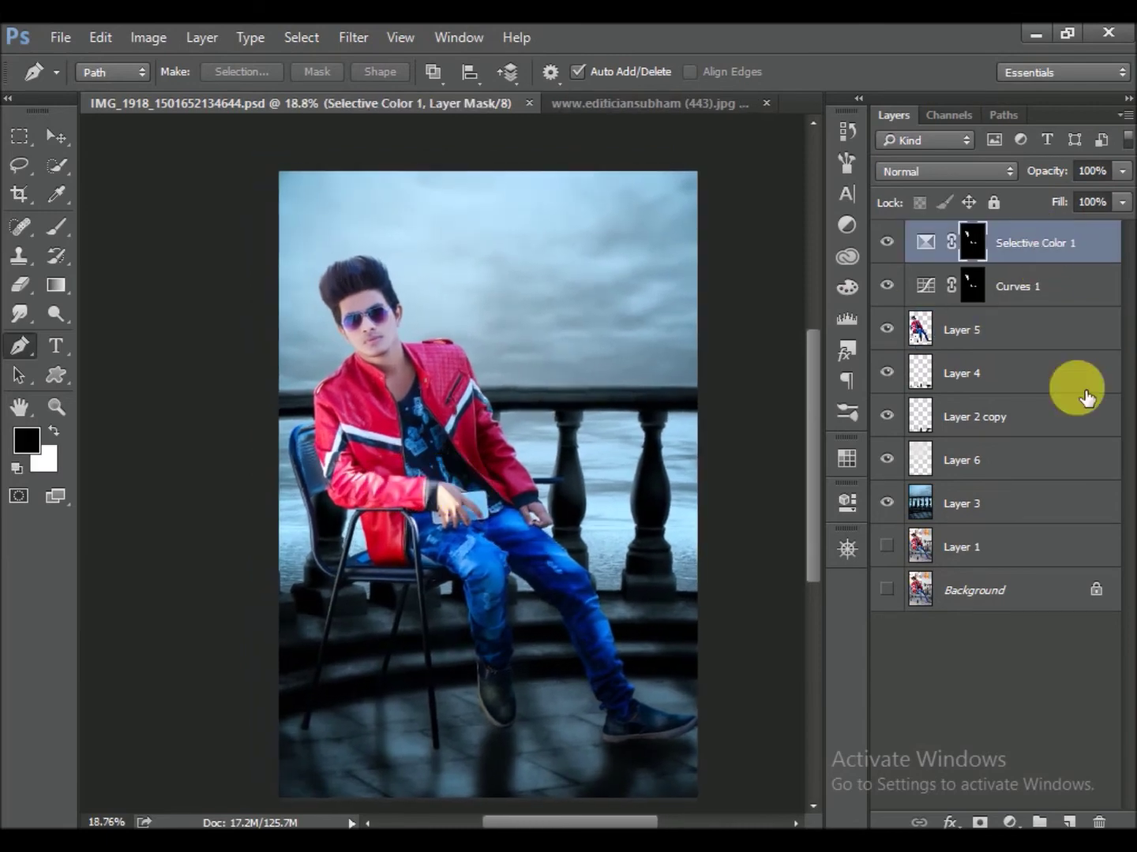
left_click(1067, 821)
key("x")
Draw a white radial gradient glow, then move it left and stretch it taller
left_click(64, 284)
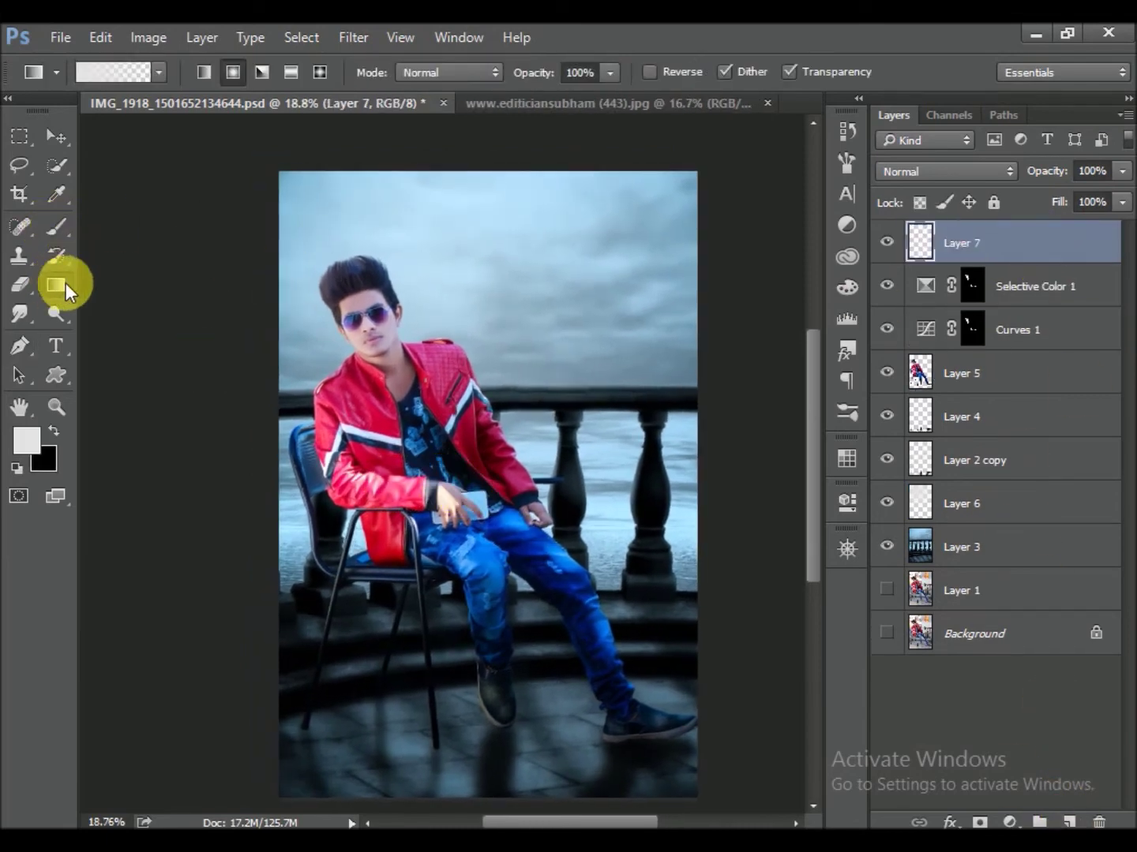
left_click_drag(488, 447, 379, 355)
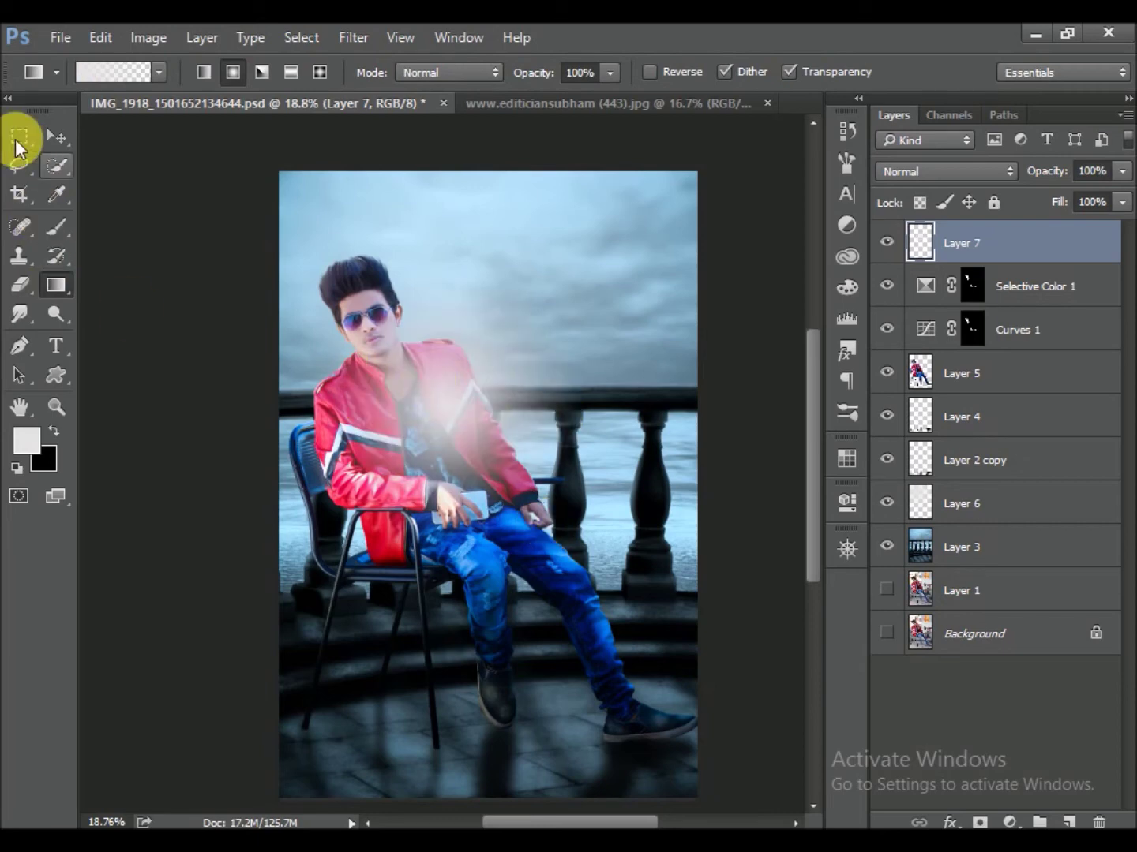
left_click(56, 135)
mouse_move(437, 393)
left_mouse_down()
mouse_move(275, 394)
mouse_move(274, 413)
left_mouse_up()
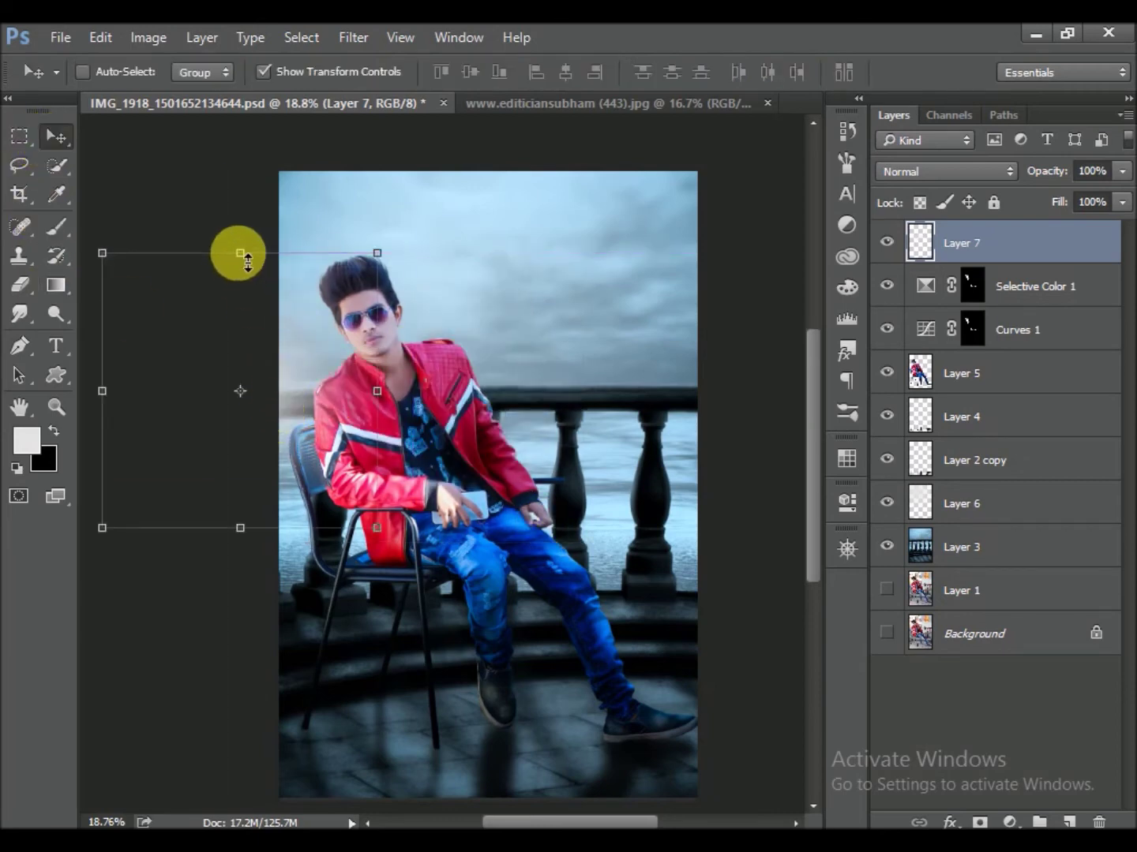
left_click_drag(241, 253, 241, 171)
key("Return")
left_click_drag(327, 448, 322, 449)
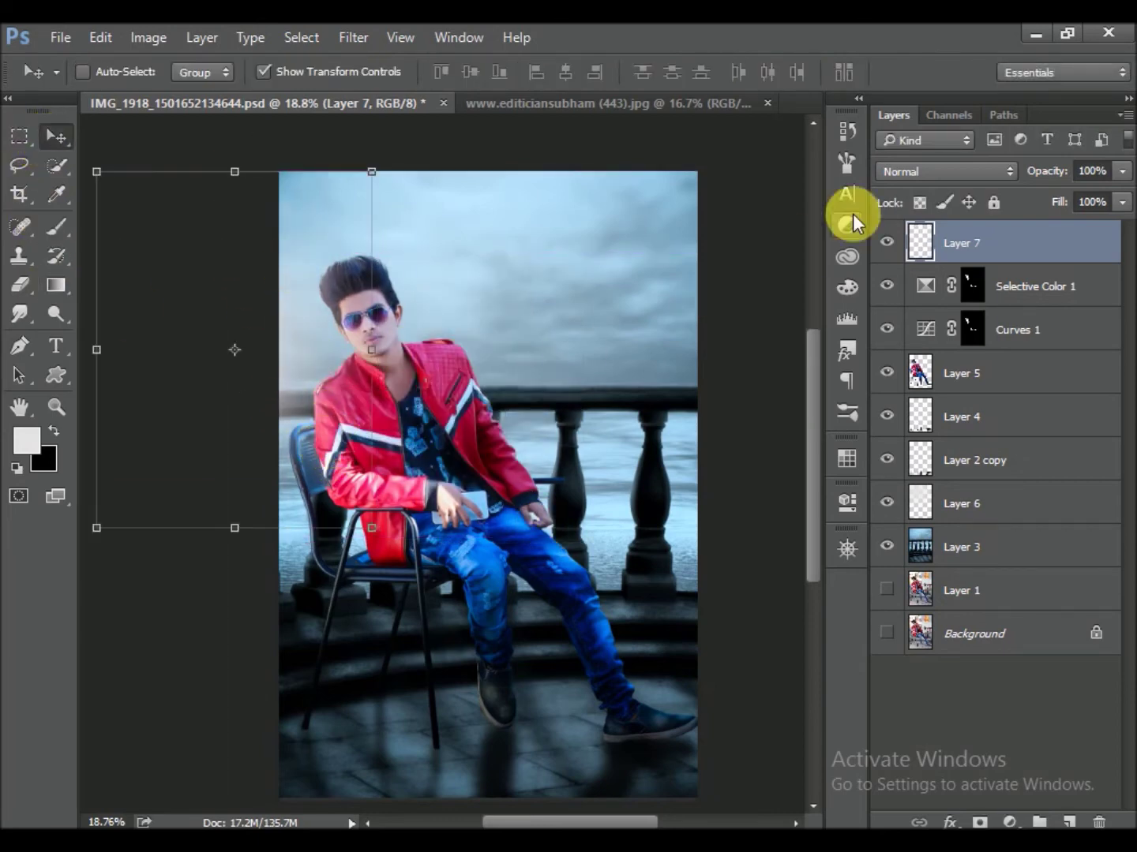
Set the glow layer to Soft Light and enlarge it over the red jacket
left_click(943, 171)
left_click(927, 405)
left_click(889, 243)
mouse_move(388, 537)
left_mouse_down()
mouse_move(375, 538)
mouse_move(365, 454)
left_mouse_up()
key("Return")
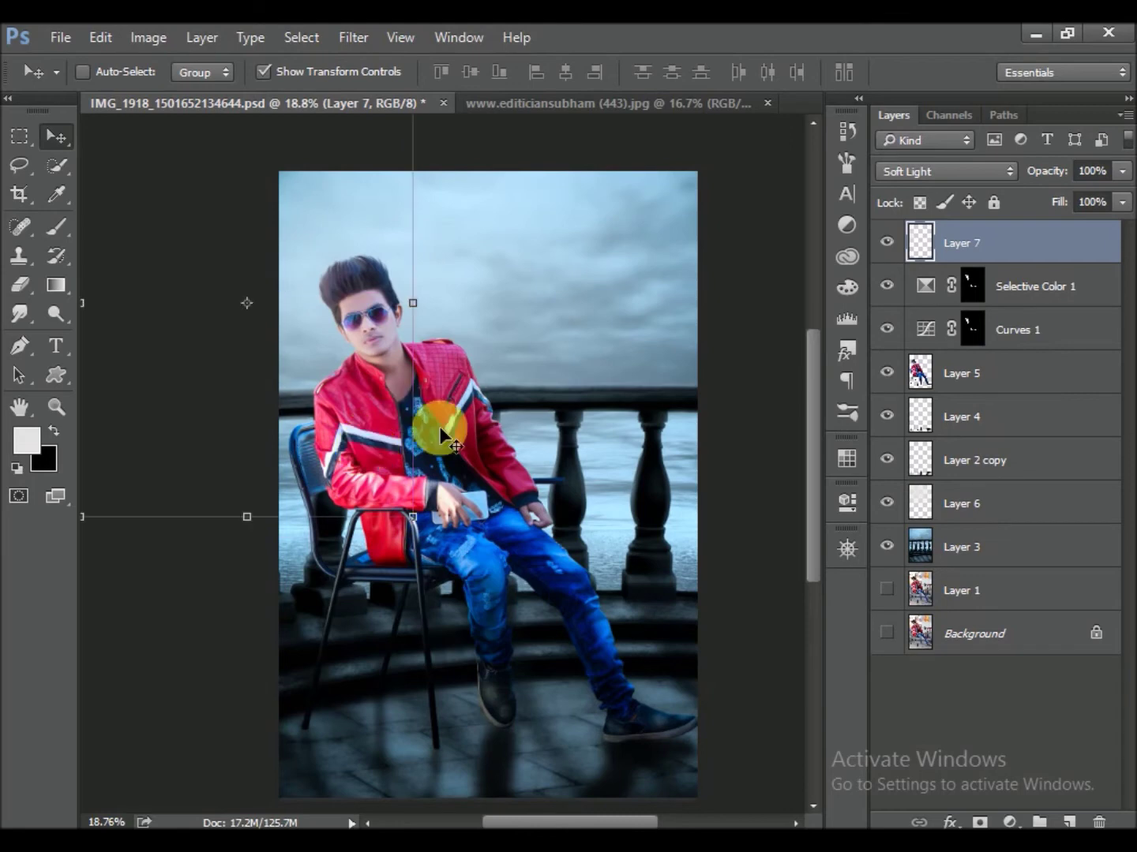
left_click(1011, 631)
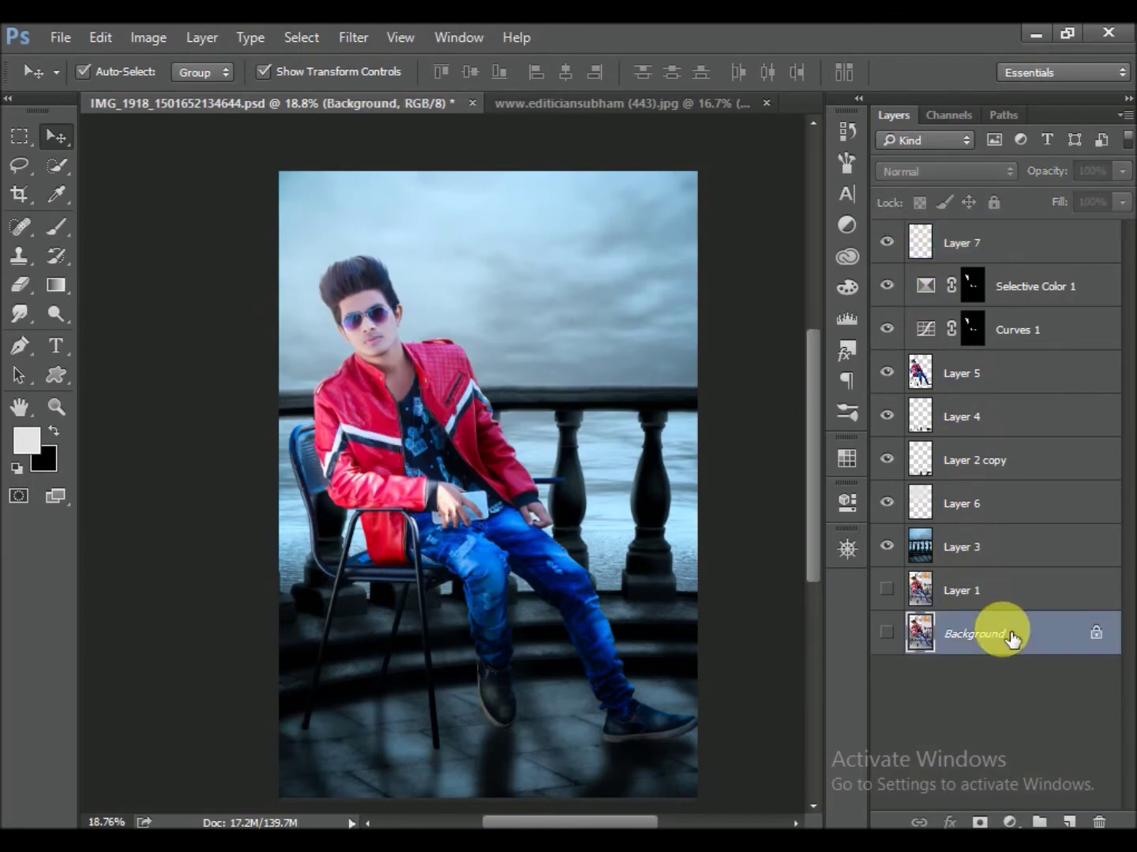
Fit the image to the window, save, and select the Layer 3 backdrop
key("ctrl+0")
key("ctrl+s")
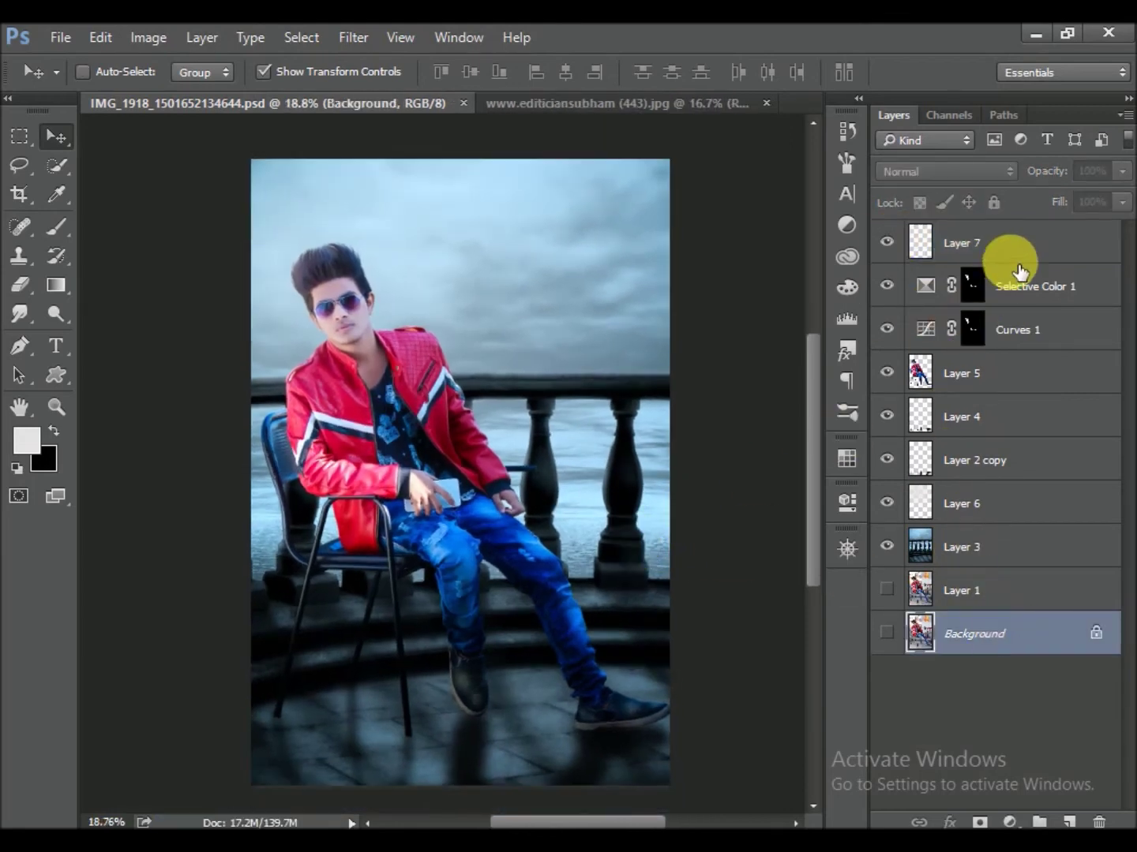
left_click(1018, 257)
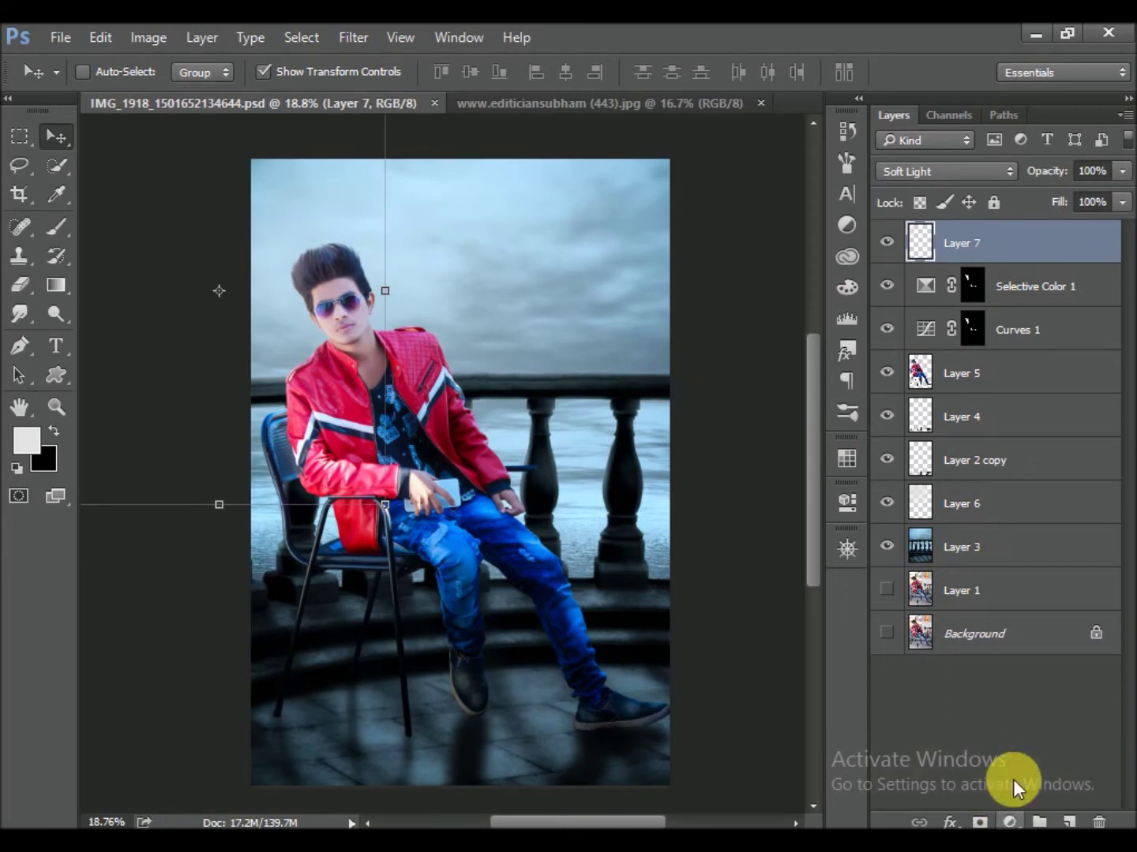
left_click(983, 545)
Apply a Camera Raw Filter with Vibrance +61 and Temperature -9, then save
left_click(363, 46)
left_click(408, 170)
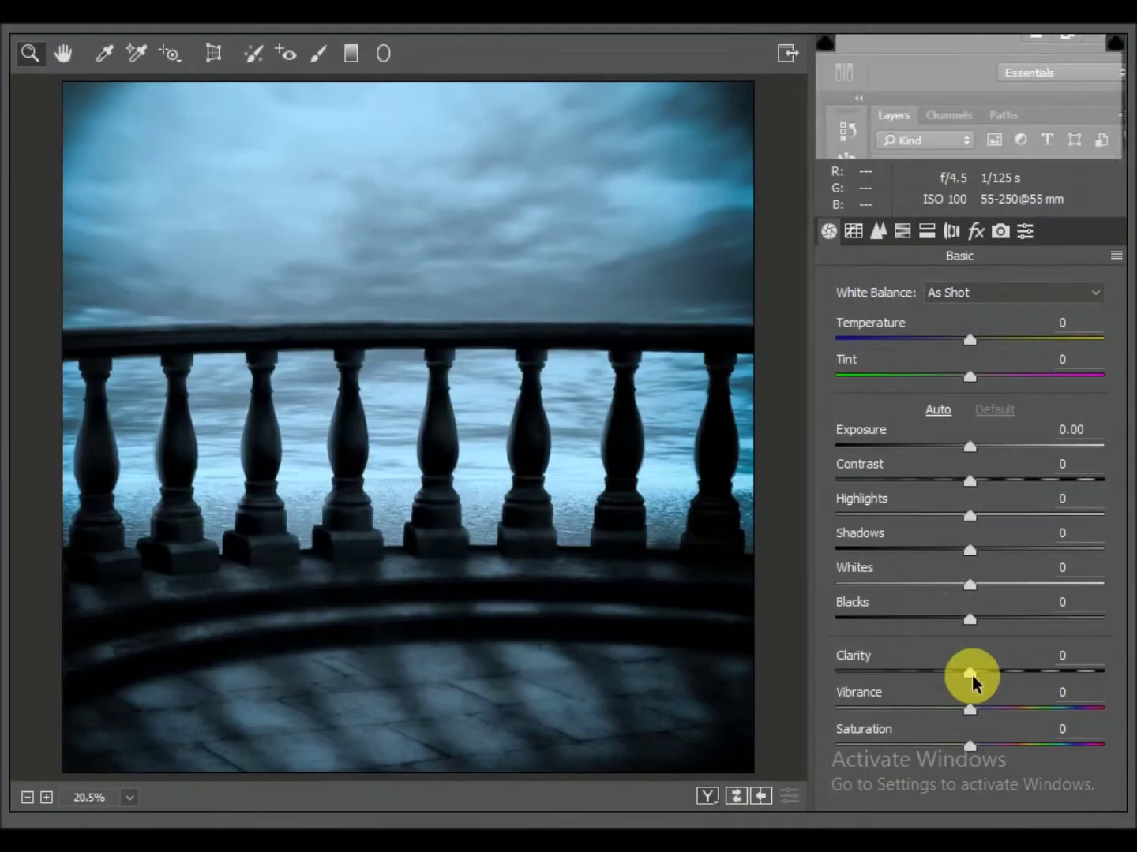
left_click_drag(969, 709, 1050, 708)
left_click_drag(969, 343, 958, 341)
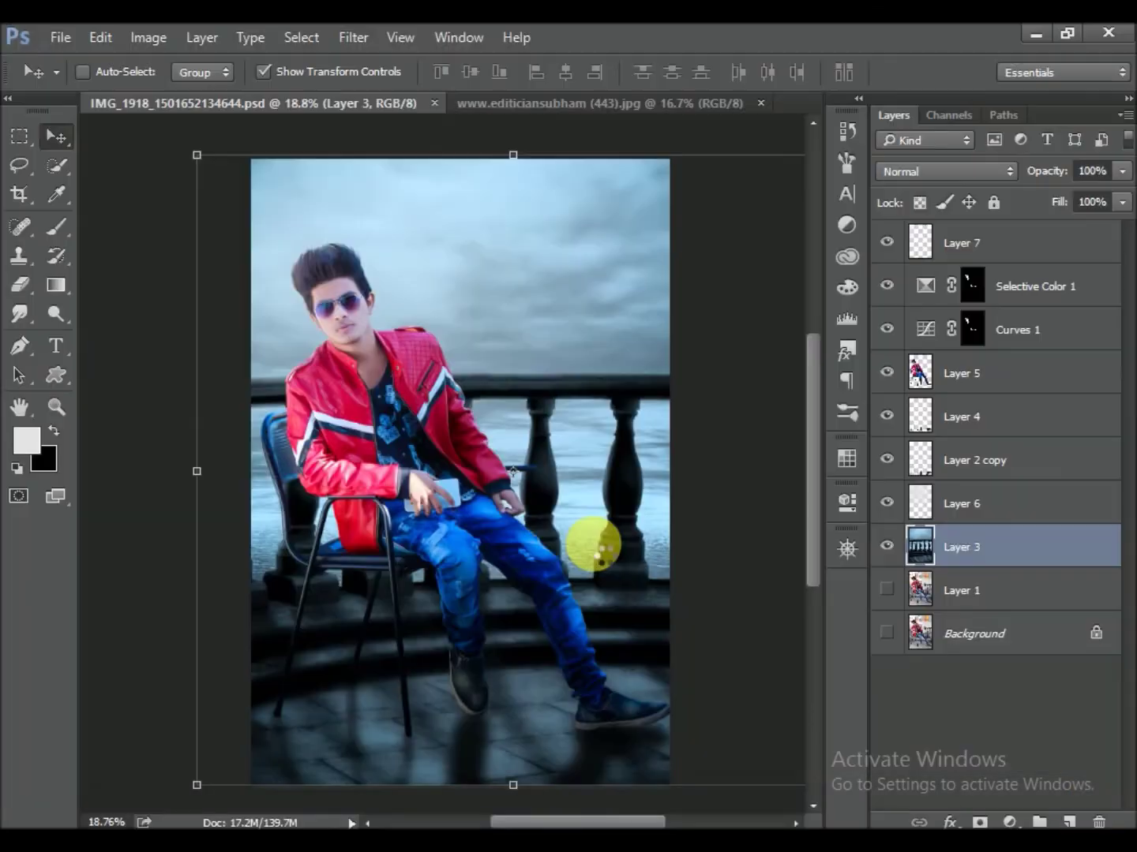
scroll(509, 512, "up", 1)
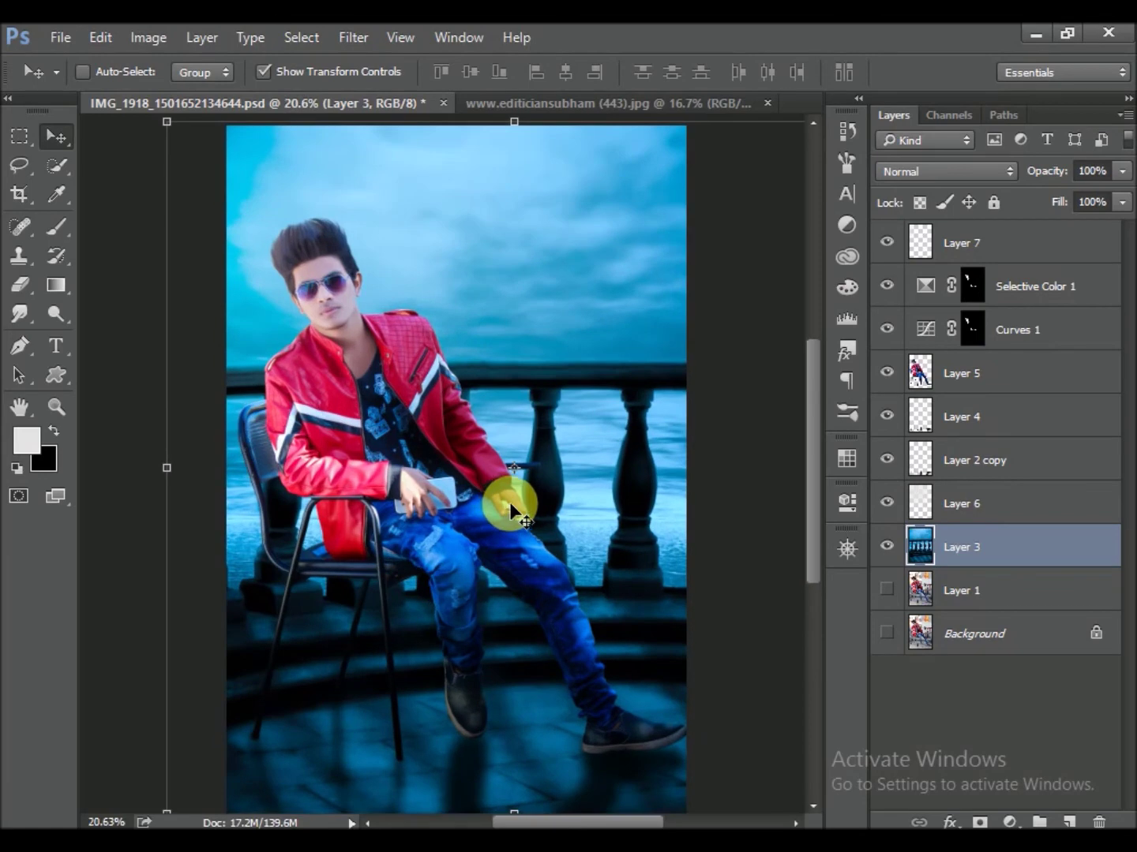
key("ctrl")
scroll(512, 502, "down", 1)
key("ctrl+s")
left_click(847, 549)
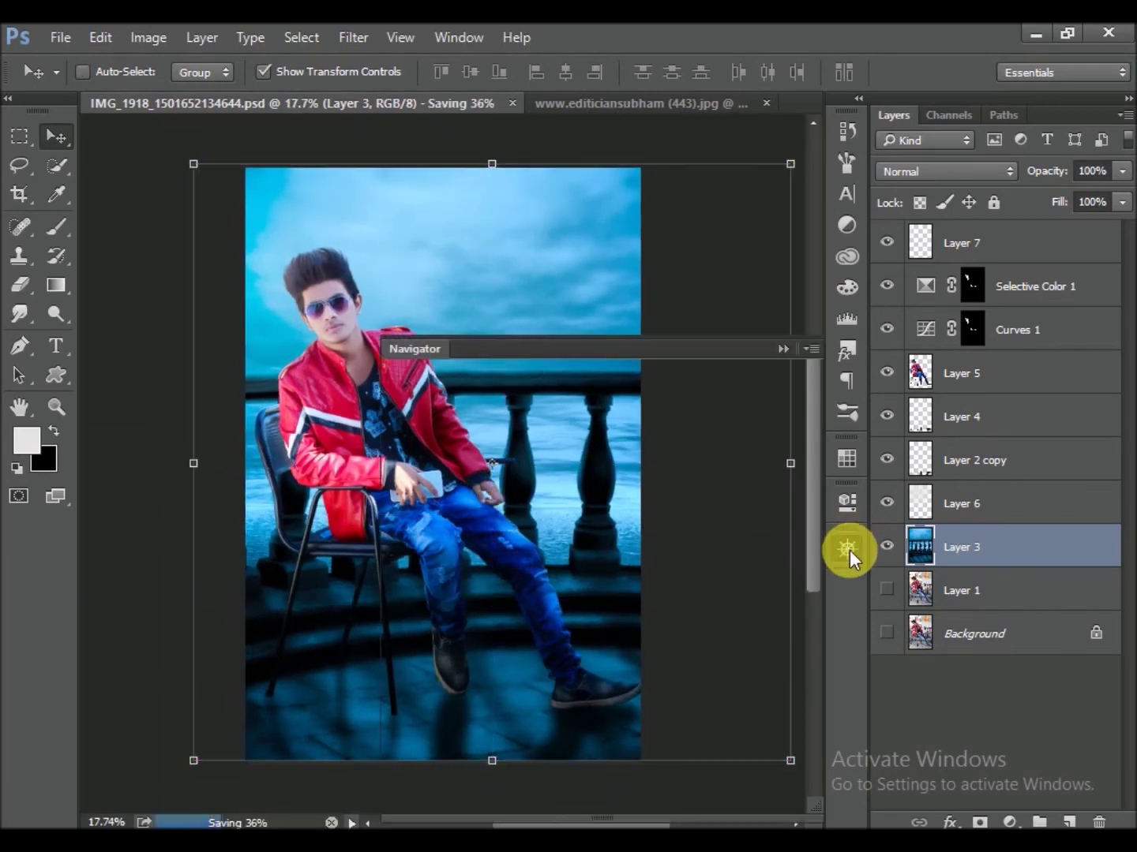
Bow the Curves 1 curve upward to brighten its masked area of the man
left_click(847, 549)
double_click(927, 329)
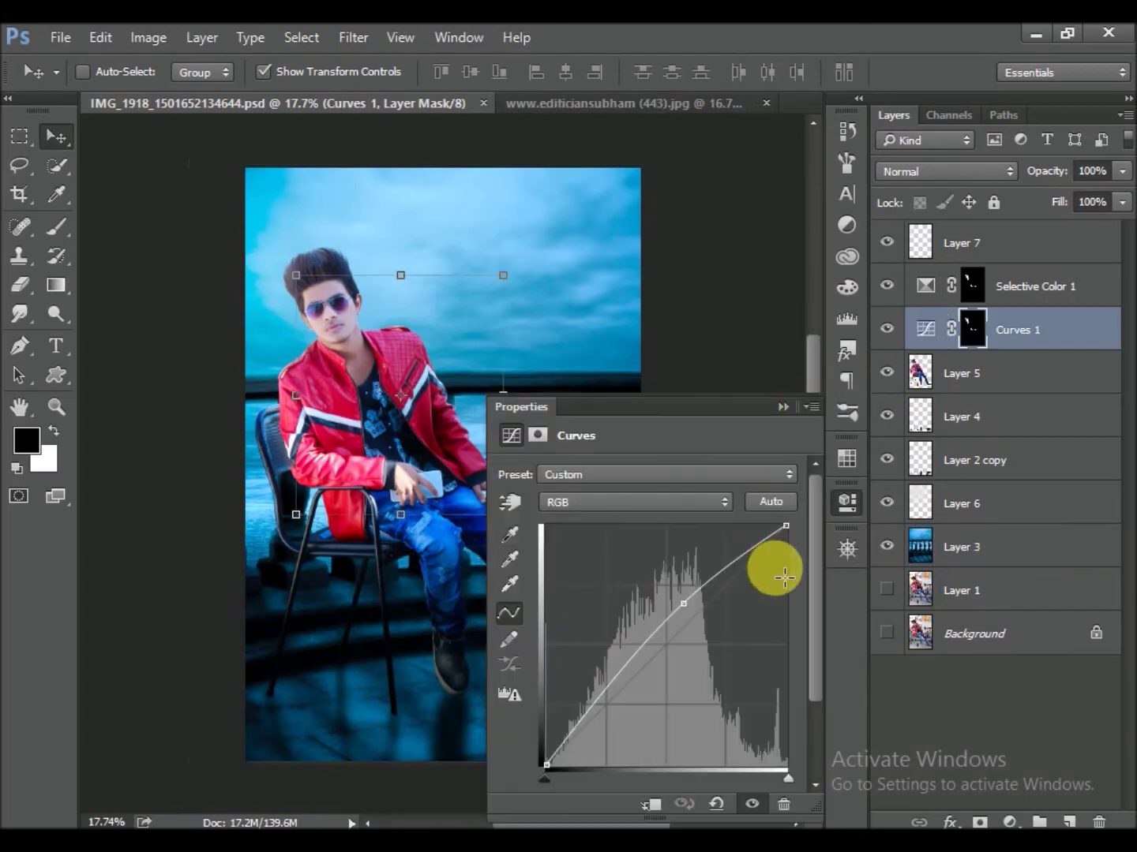
left_click_drag(758, 531, 748, 525)
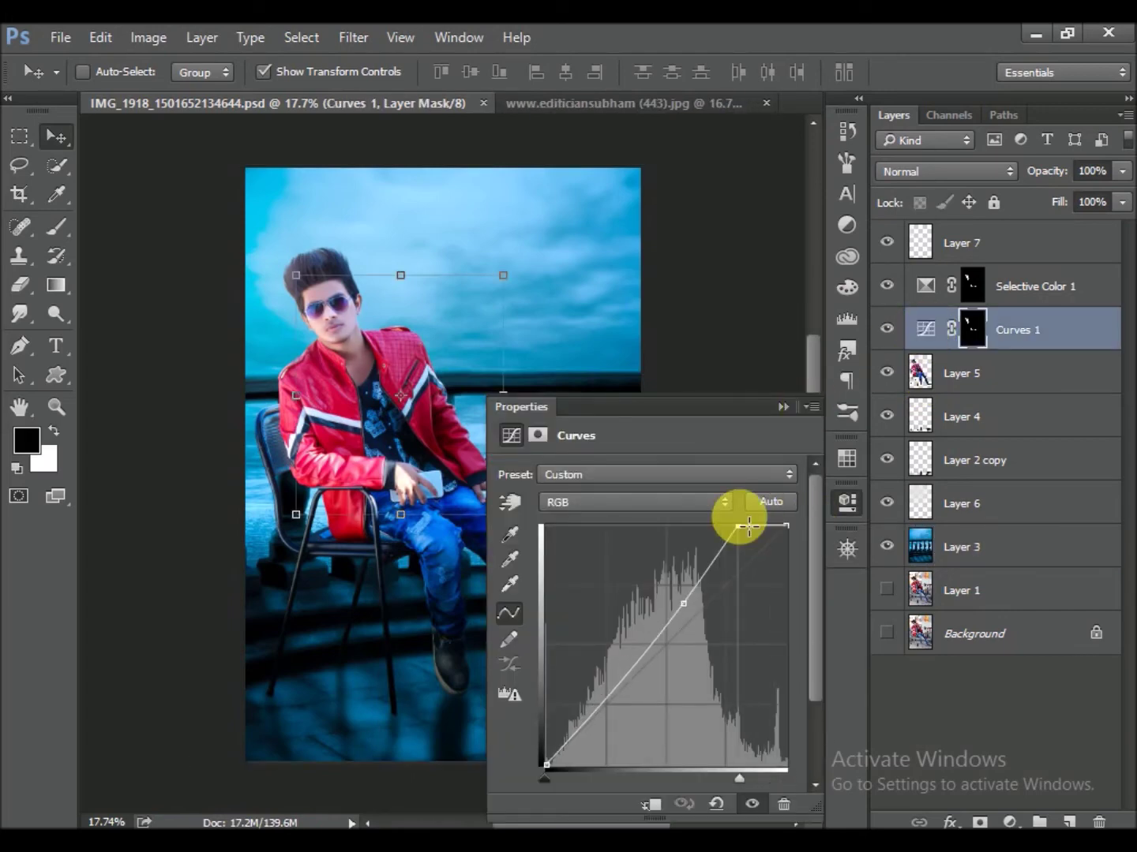
left_click_drag(747, 525, 787, 524)
mouse_move(713, 596)
left_mouse_down()
mouse_move(705, 575)
mouse_move(734, 577)
mouse_move(785, 521)
mouse_move(780, 562)
mouse_move(799, 532)
mouse_move(772, 523)
left_mouse_up()
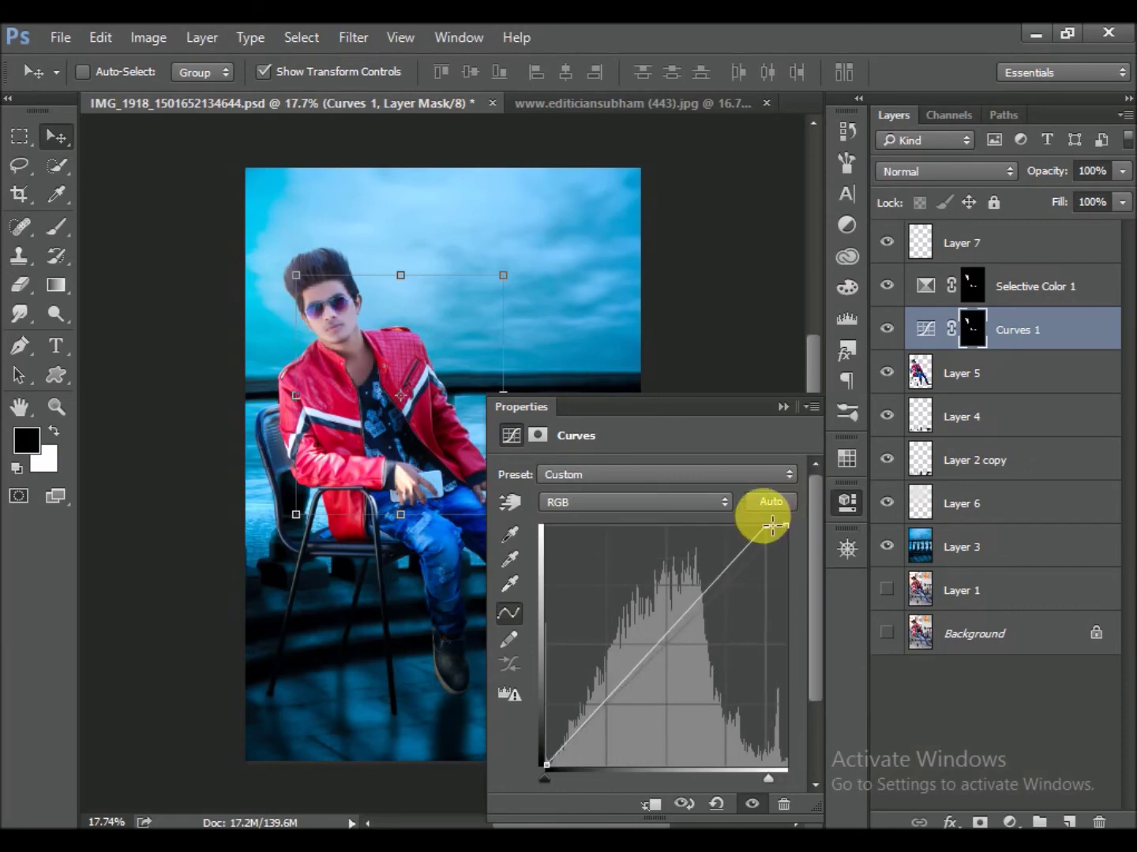
left_click(784, 408)
Toggle Curves 1 visibility to compare before and after, then save
scroll(339, 327, "up", 3)
scroll(362, 362, "up", 2)
scroll(362, 362, "up", 1)
left_click(886, 330)
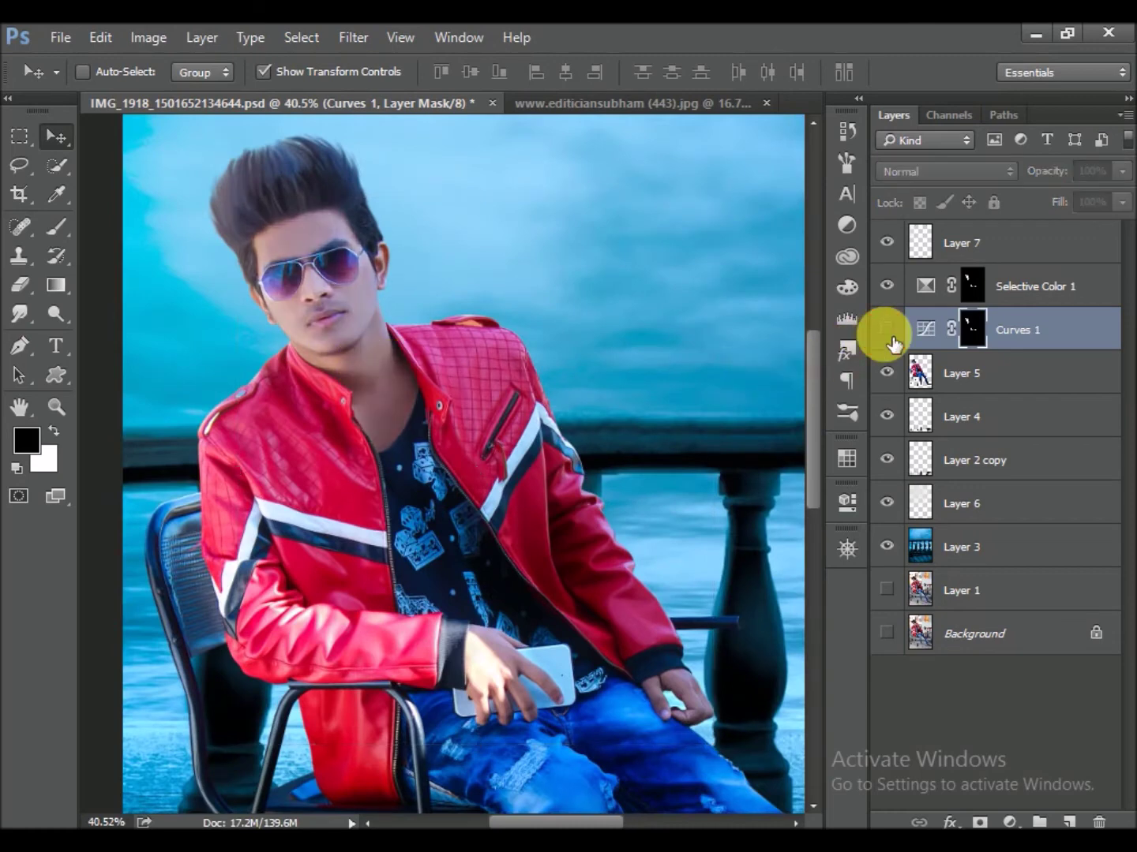
scroll(584, 379, "down", 2)
scroll(584, 379, "down", 1)
scroll(584, 386, "down", 1)
scroll(584, 389, "up", 1)
key("ctrl+s")
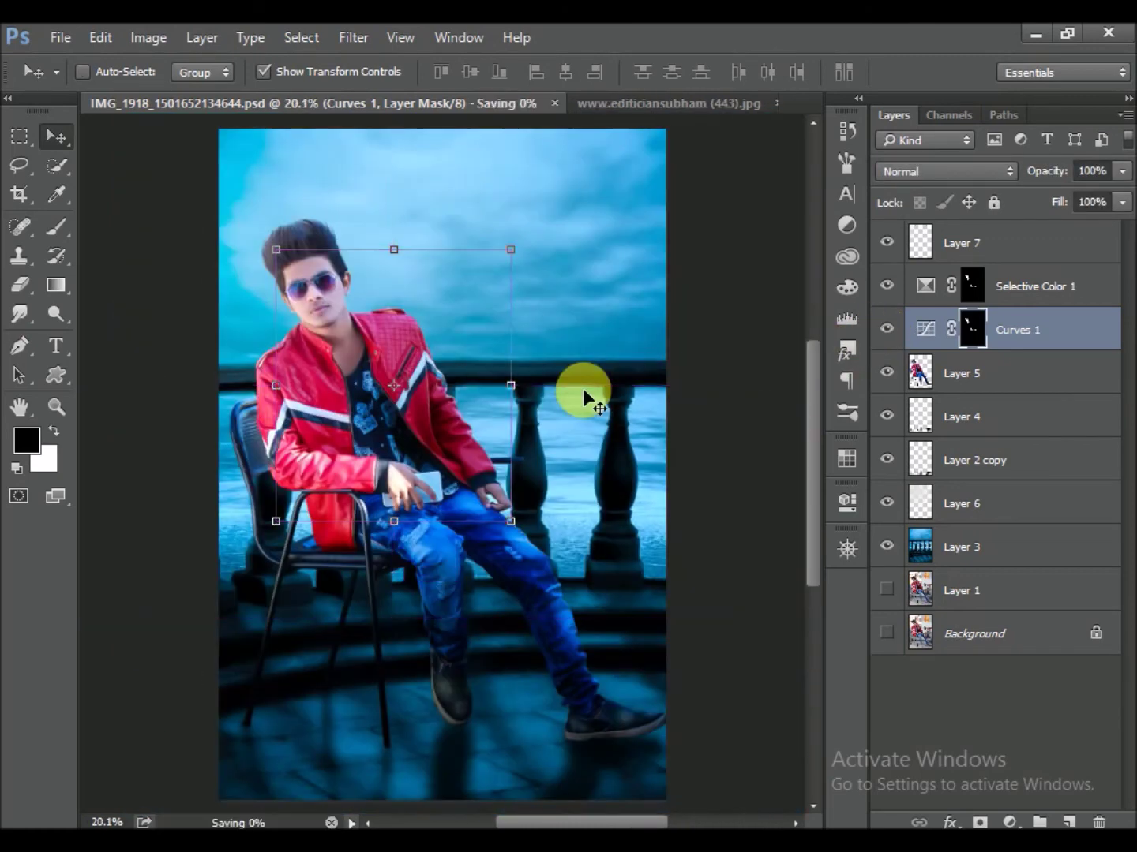
scroll(624, 404, "down", 1)
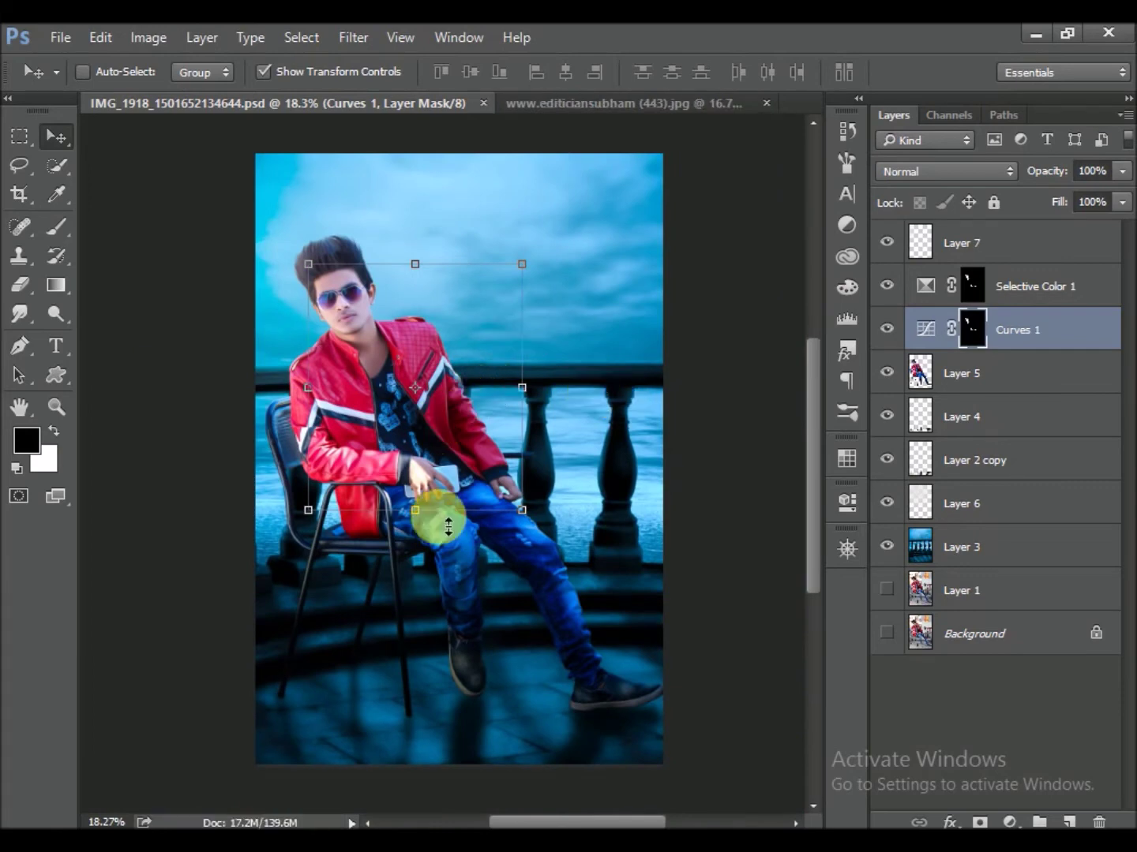
scroll(355, 280, "up", 2)
scroll(355, 273, "up", 2)
left_click_drag(418, 292, 410, 325)
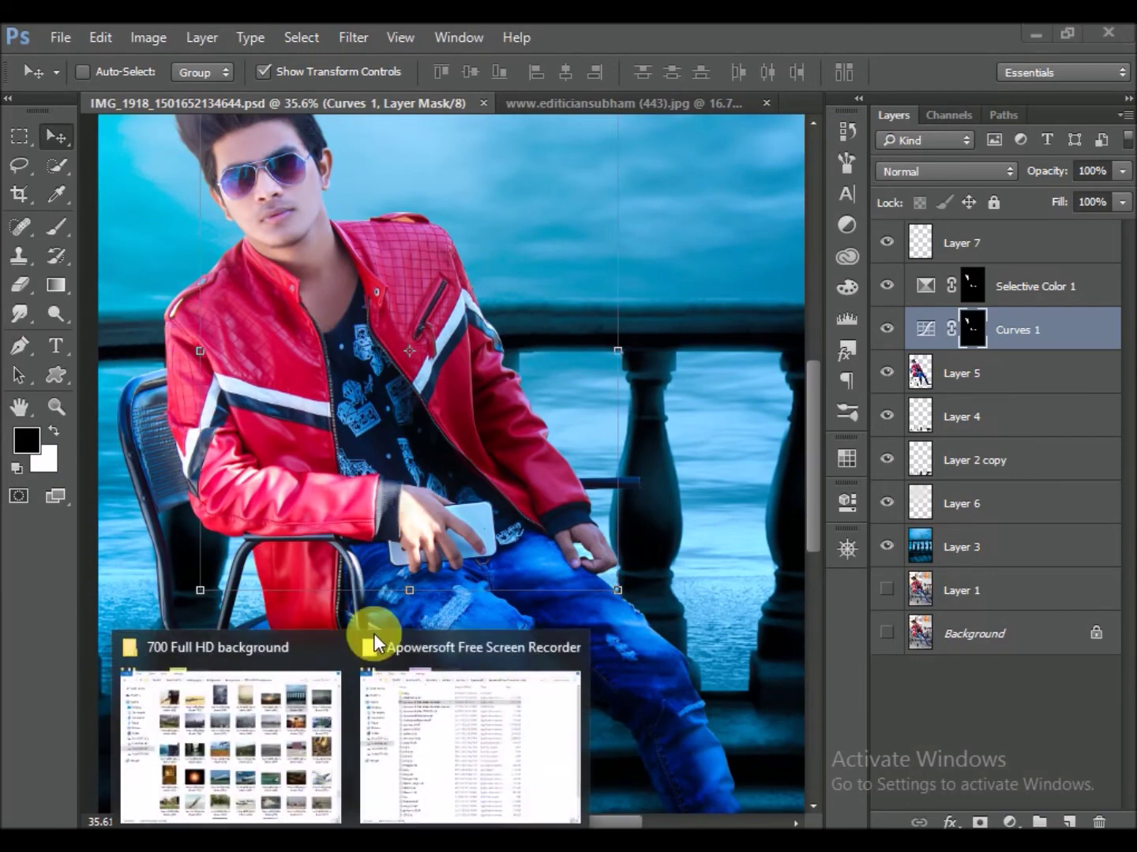
Browse to the Tatto png folder and place the Gsjdhe dragon image onto the canvas
left_click(332, 672)
left_click(19, 90)
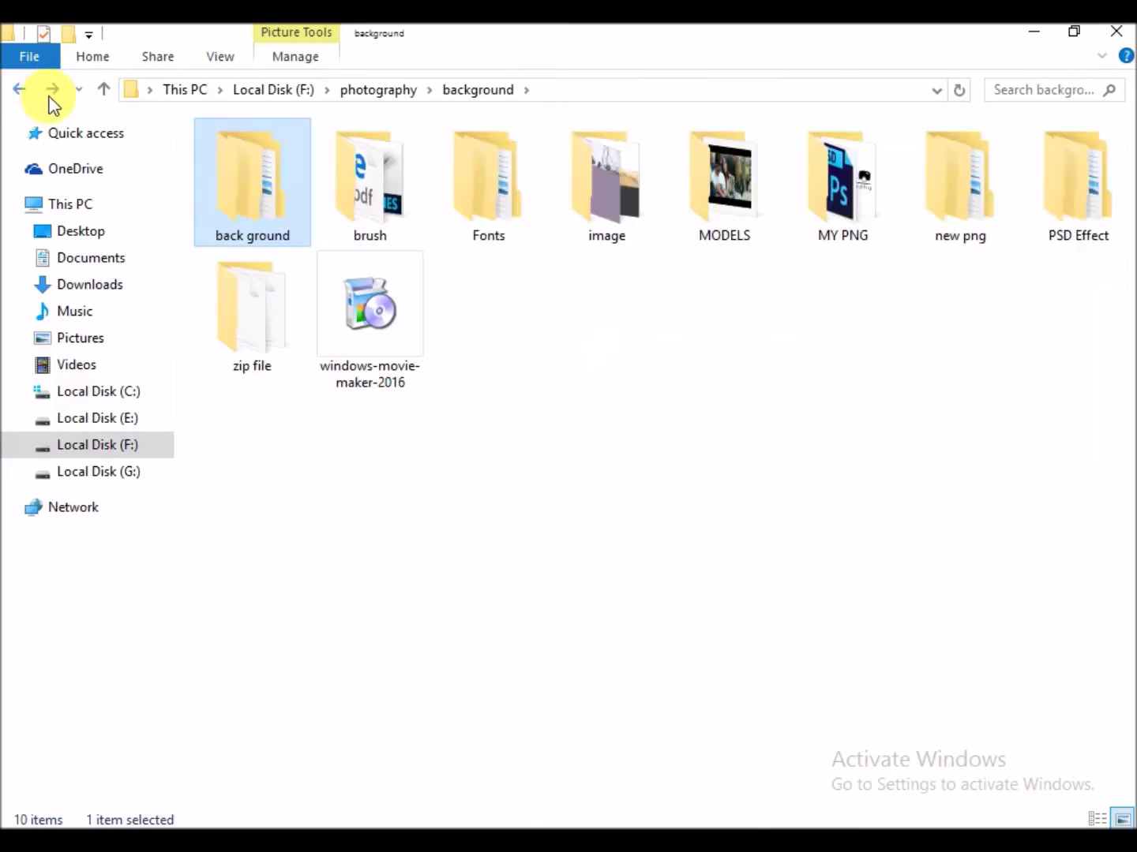
double_click(984, 209)
double_click(936, 383)
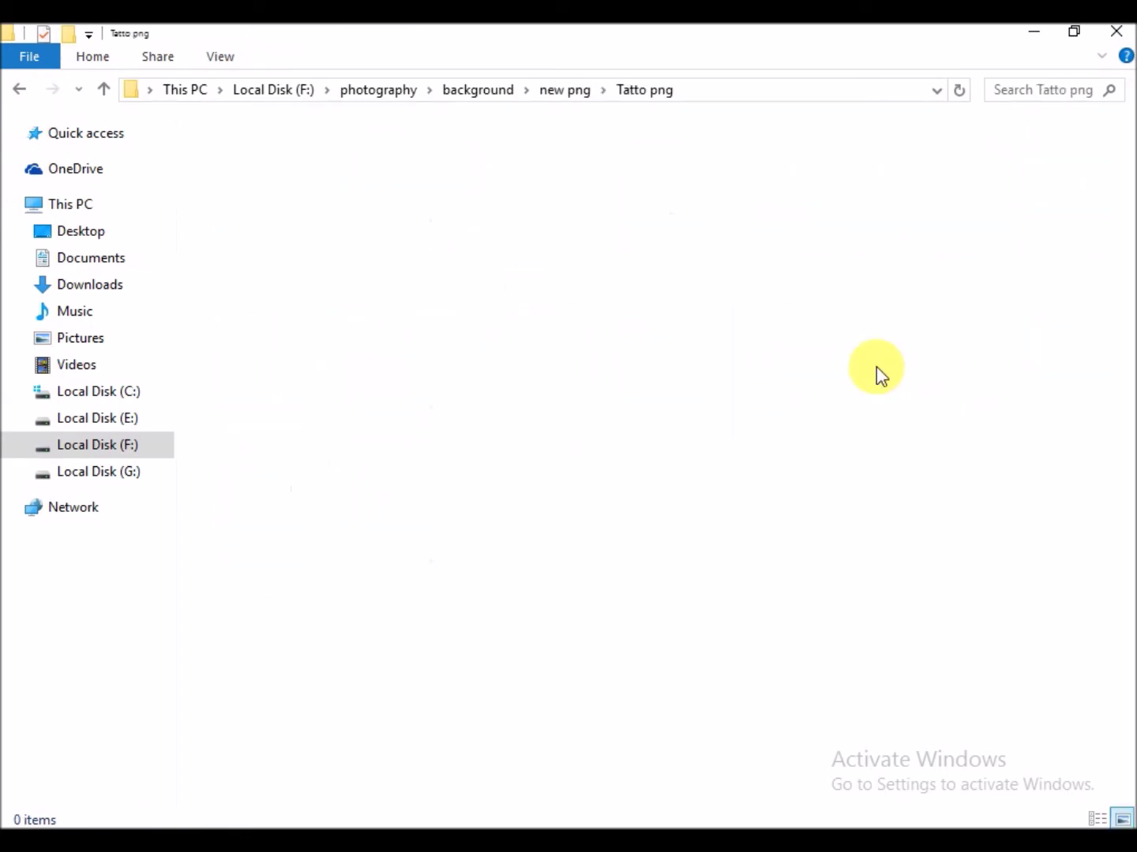
scroll(731, 399, "down", 5)
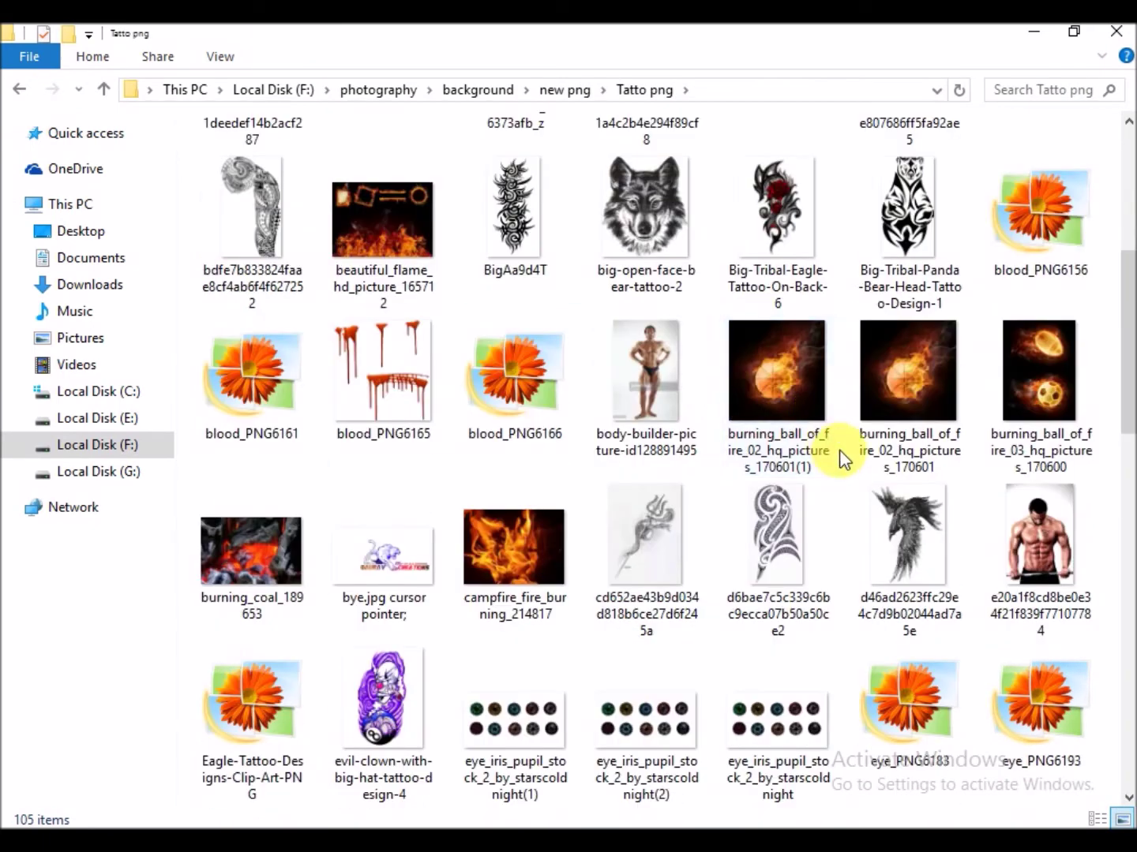
scroll(836, 445, "down", 5)
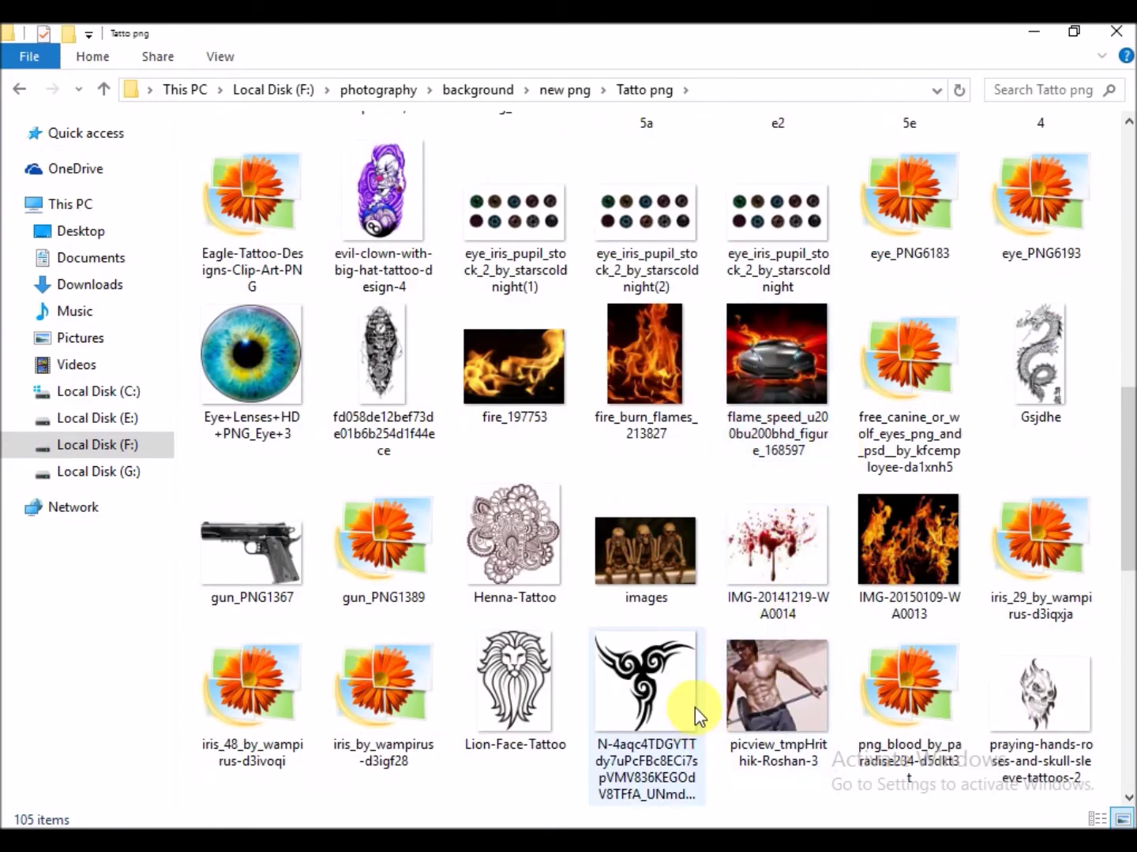
left_click_drag(1039, 365, 458, 395)
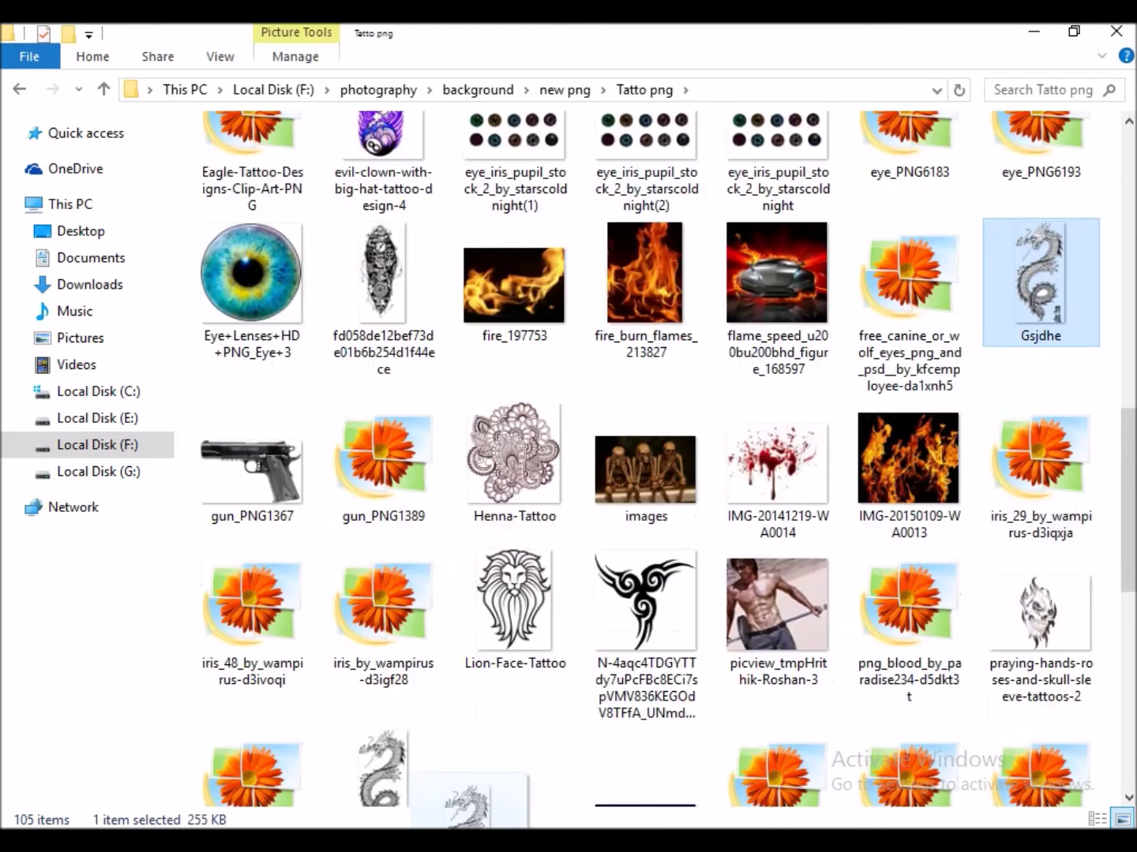
key("Return")
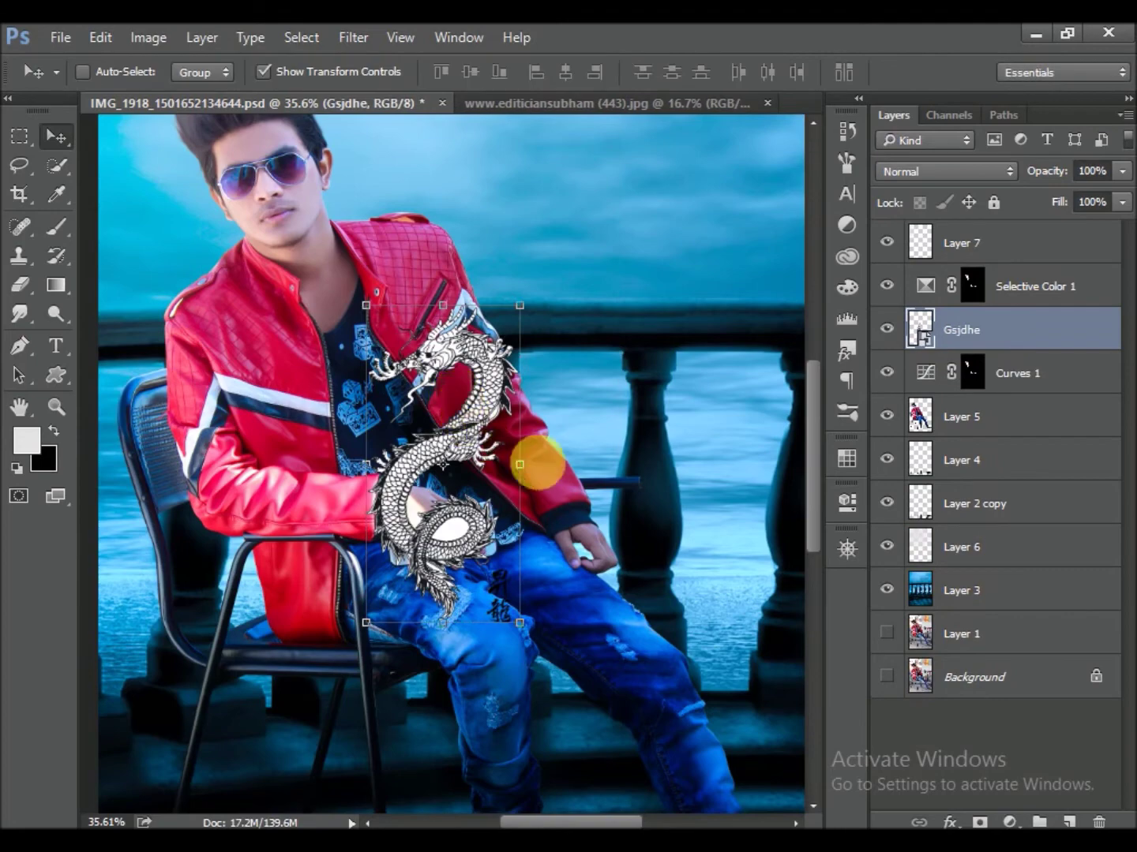
Move the dragon toward the collar, shrink and rotate it, and set it to Multiply
mouse_move(484, 424)
left_mouse_down()
mouse_move(442, 388)
mouse_move(423, 328)
left_mouse_up()
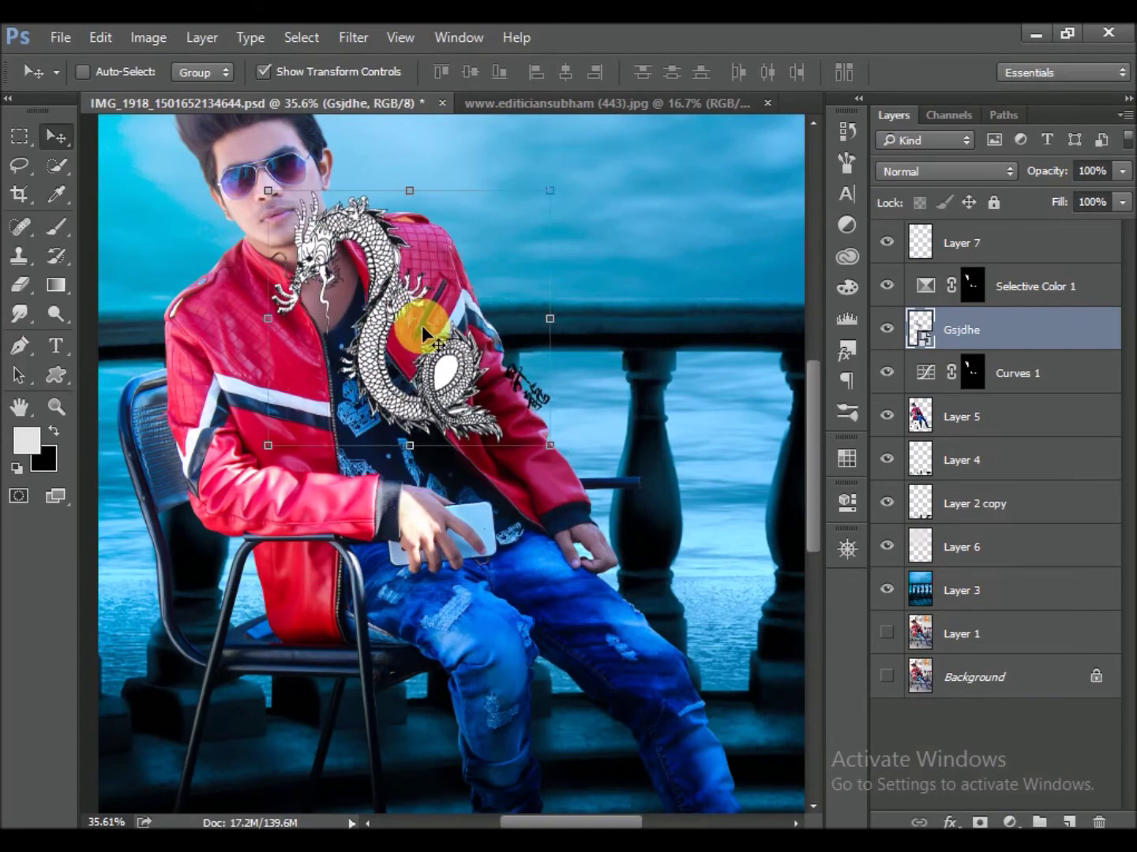
mouse_move(273, 217)
left_mouse_down()
mouse_move(279, 190)
mouse_move(409, 337)
mouse_move(405, 356)
mouse_move(373, 298)
mouse_move(389, 335)
left_mouse_up()
key("Return")
scroll(365, 303, "up", 2)
scroll(371, 299, "up", 2)
left_click(947, 171)
left_click(949, 258)
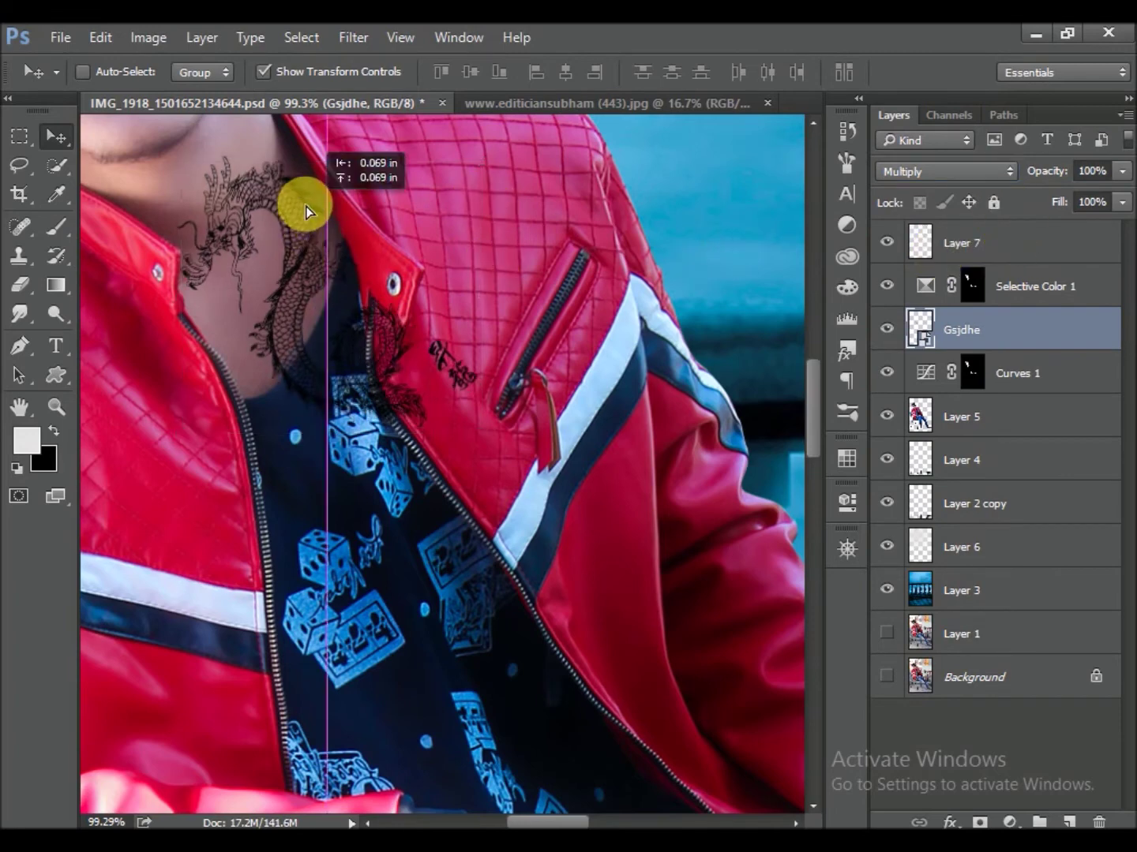
Transform the dragon again: rotate it to the neckline, narrow it, and move it onto the neck
key("ctrl+t")
left_click_drag(456, 144, 433, 163)
left_click_drag(236, 341, 238, 305)
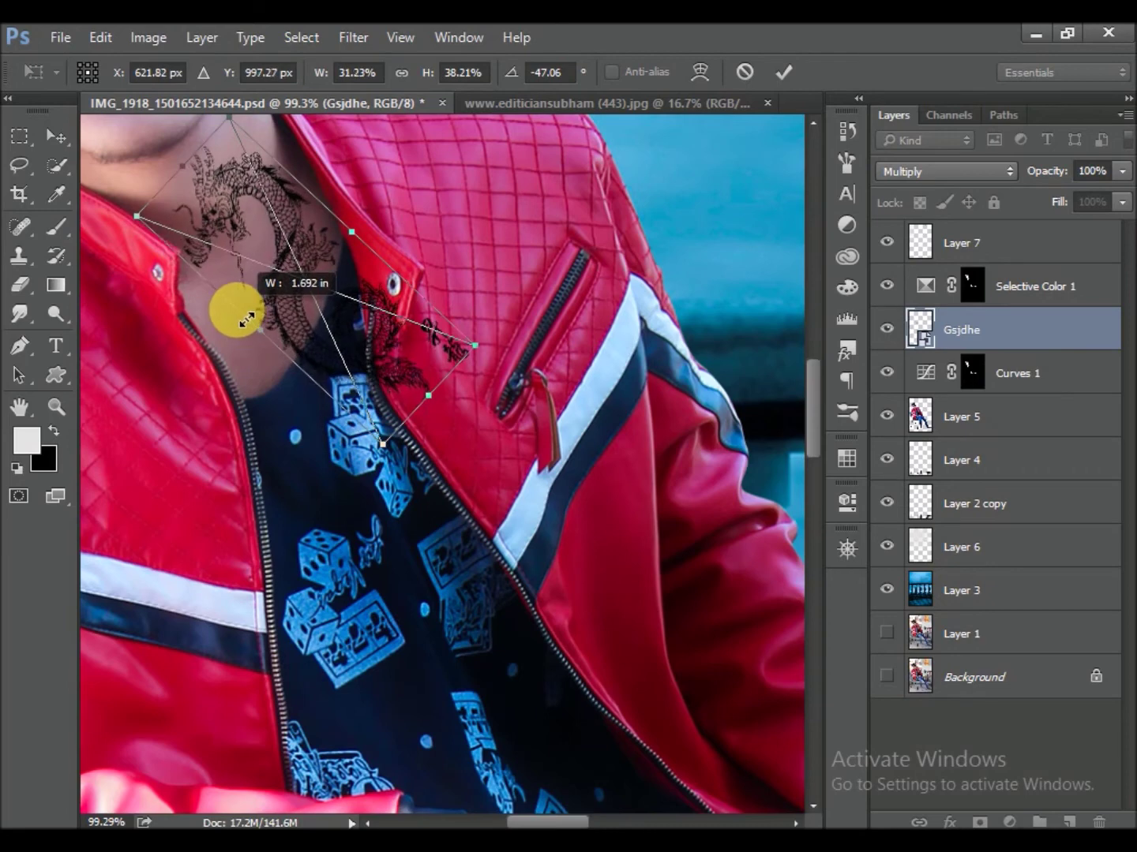
mouse_move(367, 322)
left_mouse_down()
mouse_move(368, 302)
mouse_move(373, 317)
left_mouse_up()
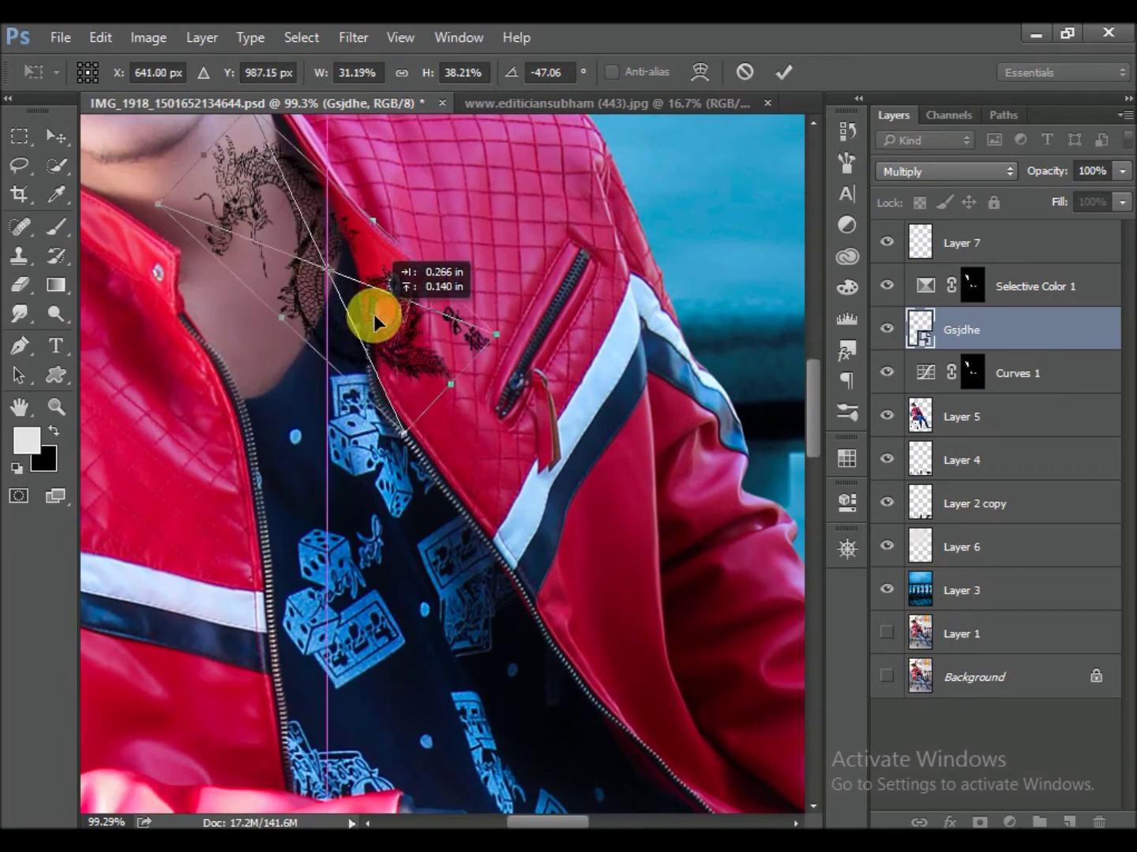
left_click_drag(374, 317, 376, 323)
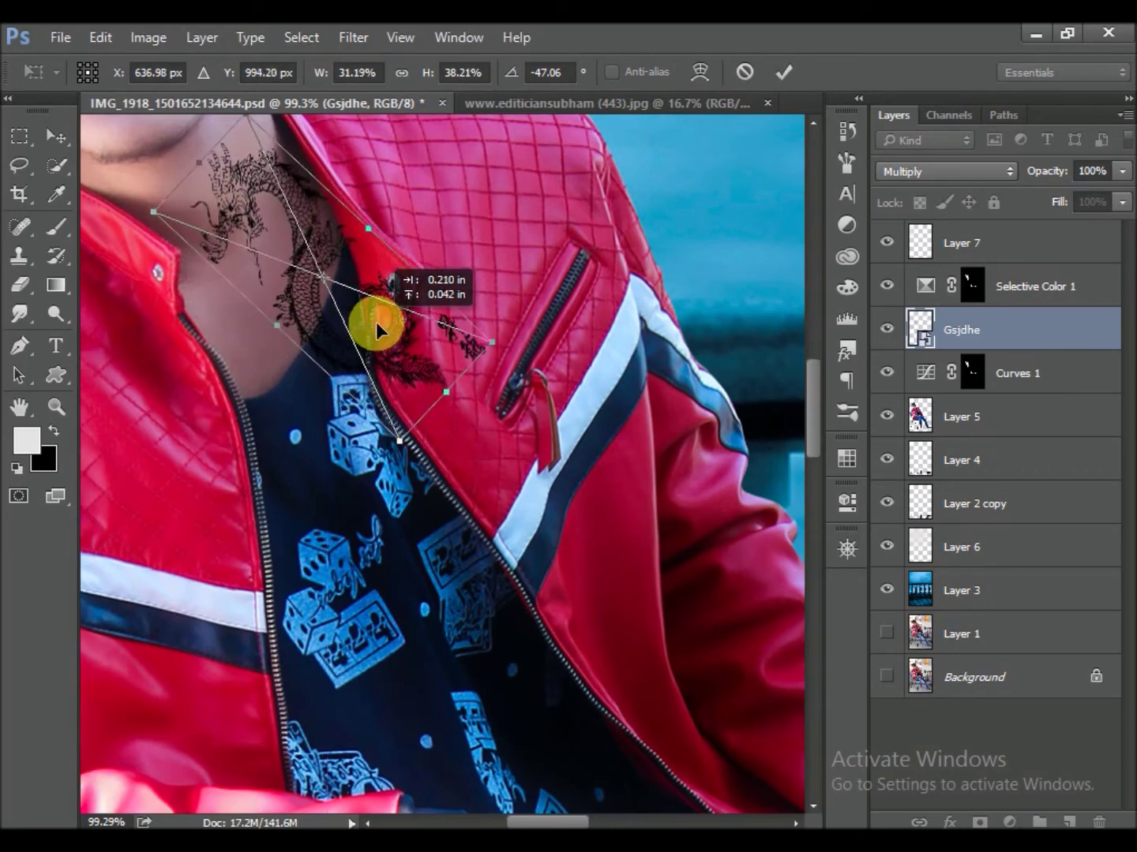
key("Return")
right_click(970, 341)
Rasterize the dragon layer, add a layer mask, and pick a black hard round brush
left_click(714, 480)
left_click(982, 820)
key("x")
left_click(56, 227)
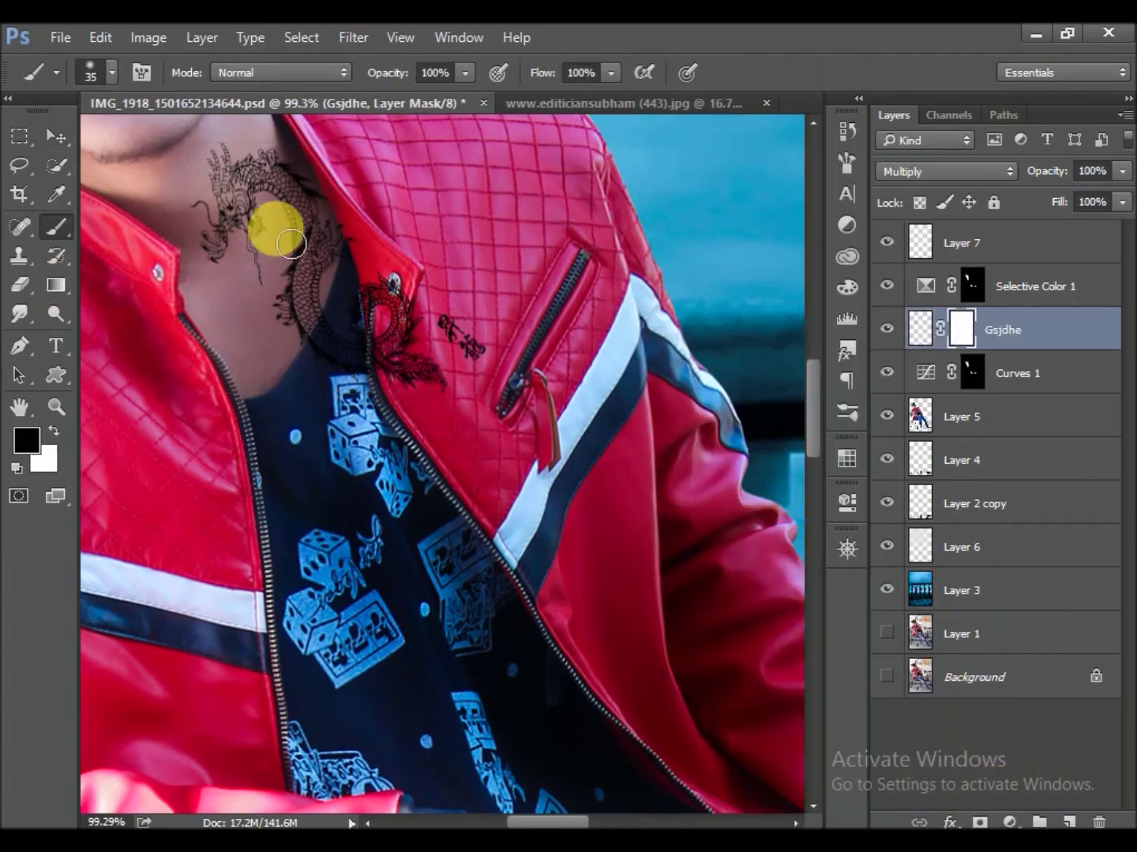
right_click(405, 231)
left_click(465, 424)
key("Return")
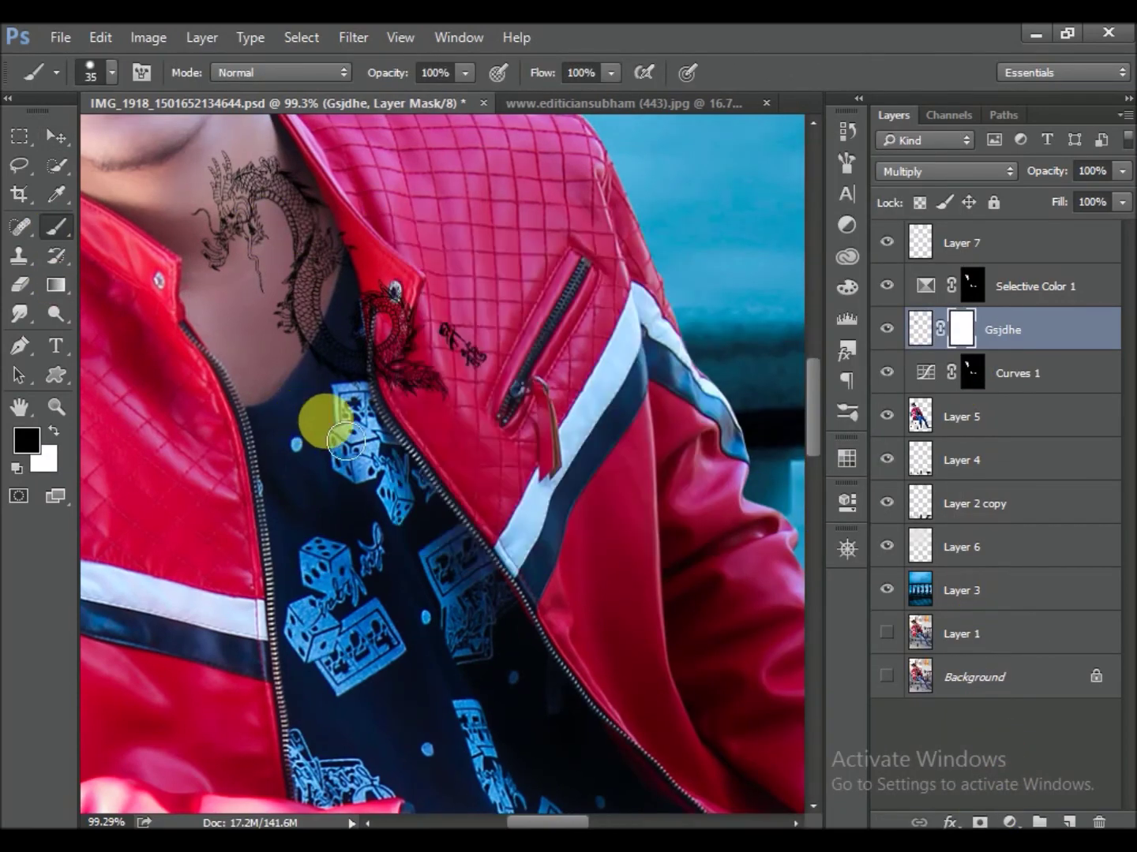
Mask out the dragon over the shirt and along the jacket edge
scroll(351, 355, "up", 3)
scroll(364, 332, "up", 2)
mouse_move(371, 316)
left_mouse_down()
mouse_move(351, 360)
mouse_move(386, 399)
mouse_move(462, 224)
mouse_move(514, 374)
mouse_move(665, 362)
left_mouse_up()
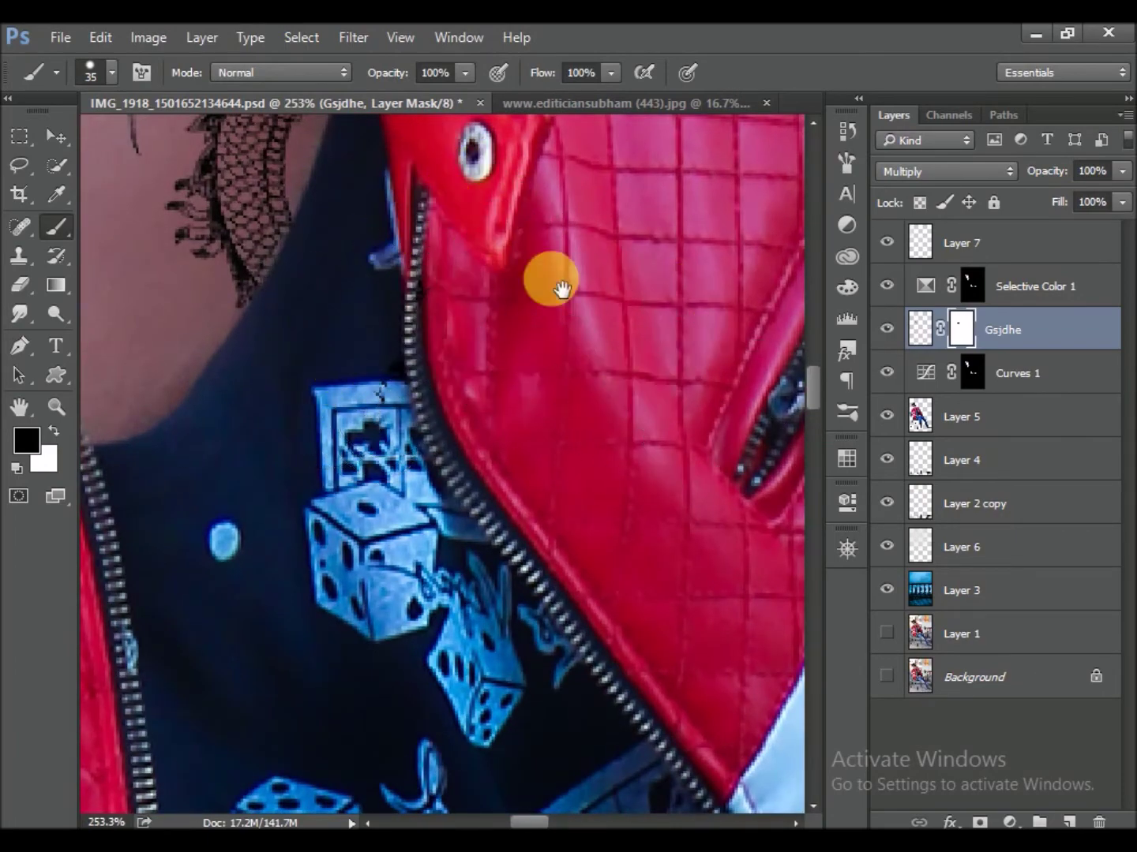
scroll(600, 327, "up", 5)
mouse_move(473, 464)
left_mouse_down()
mouse_move(469, 577)
mouse_move(450, 407)
mouse_move(515, 540)
left_mouse_up()
Lower the dragon layer's opacity to 70%
scroll(466, 435, "down", 2)
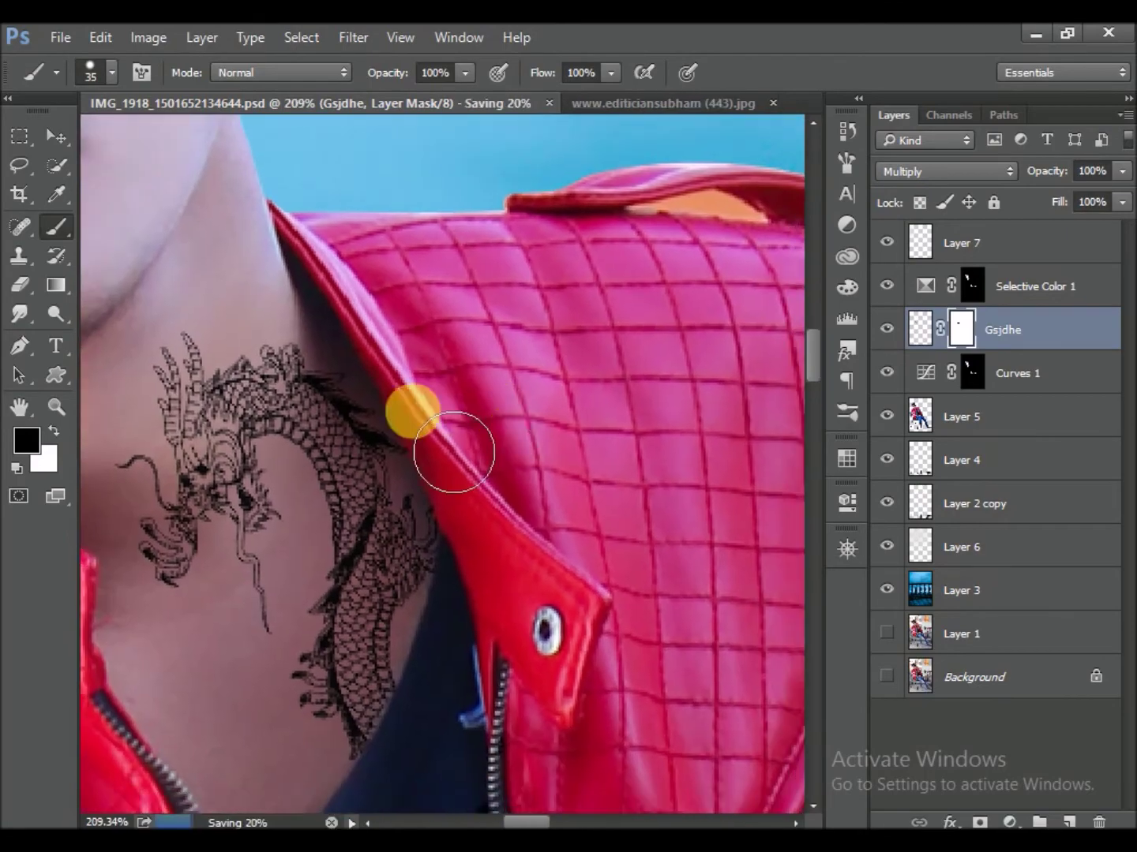
scroll(394, 407, "down", 3)
scroll(473, 434, "down", 3)
scroll(476, 435, "down", 1)
scroll(474, 401, "down", 3)
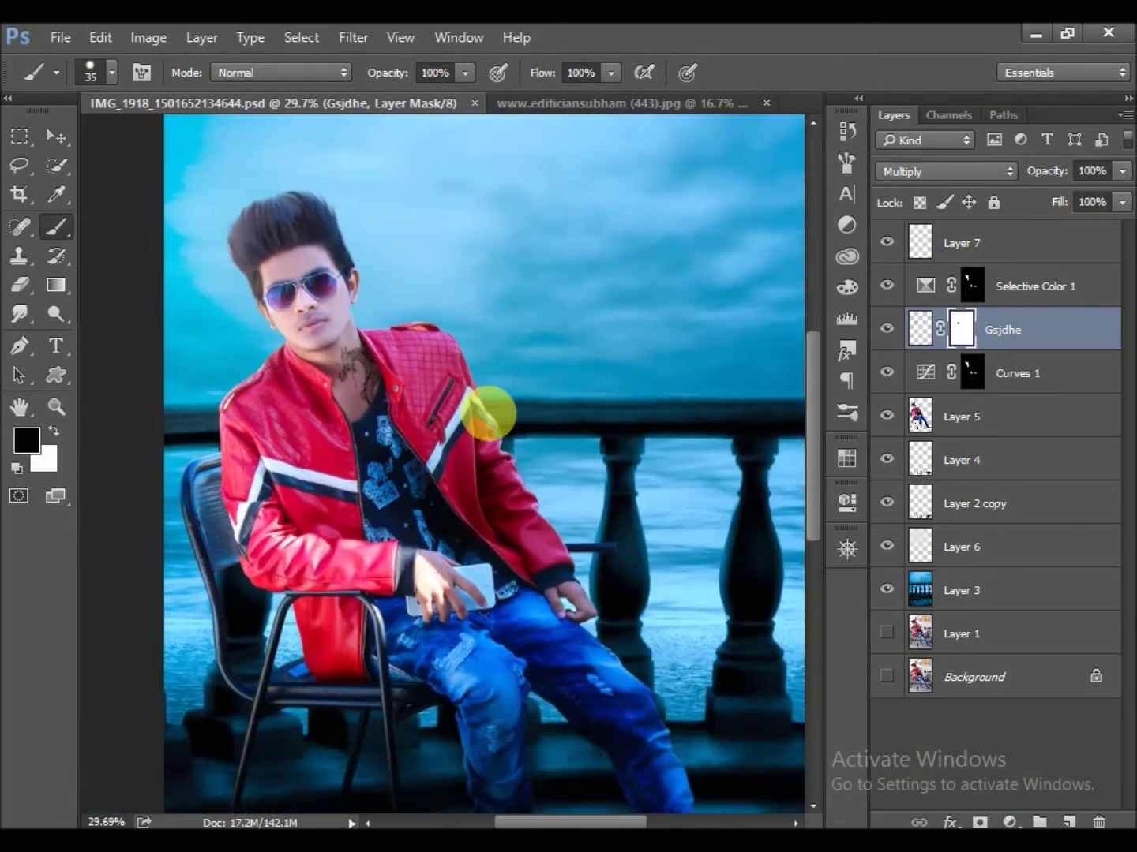
scroll(489, 408, "up", 1)
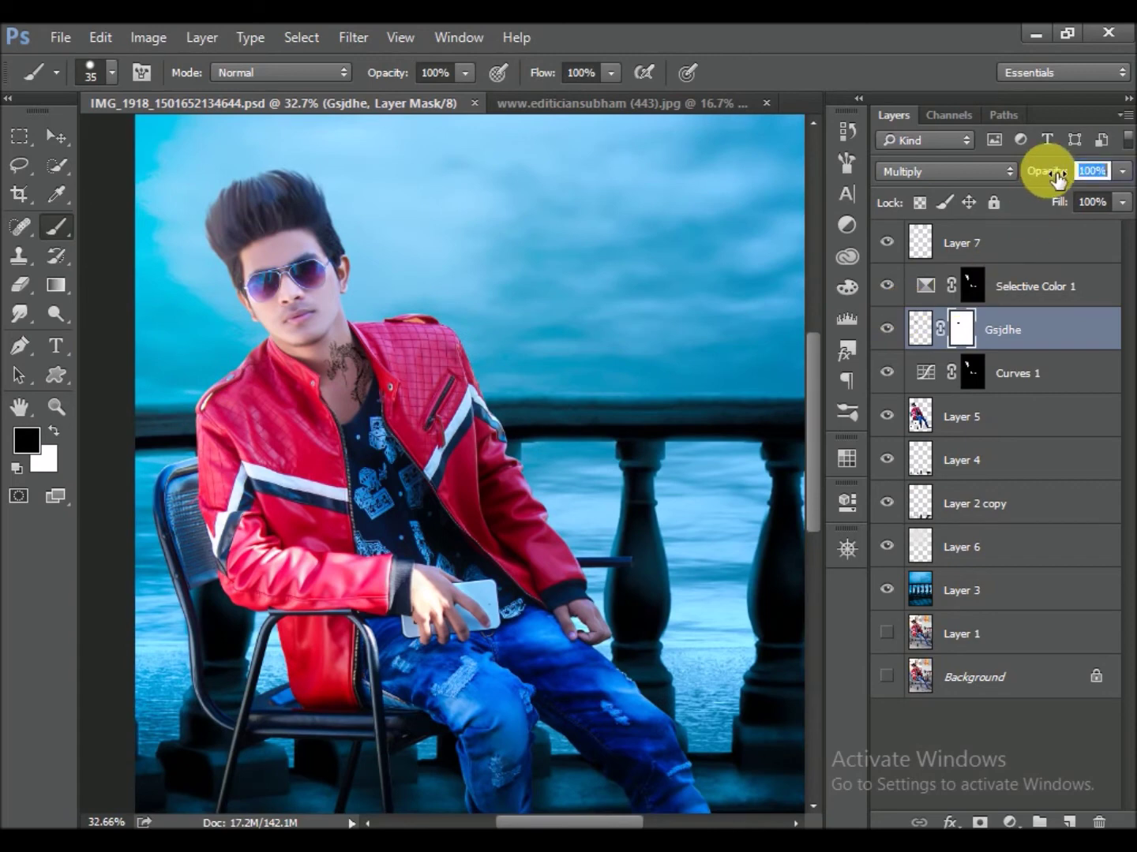
type("80")
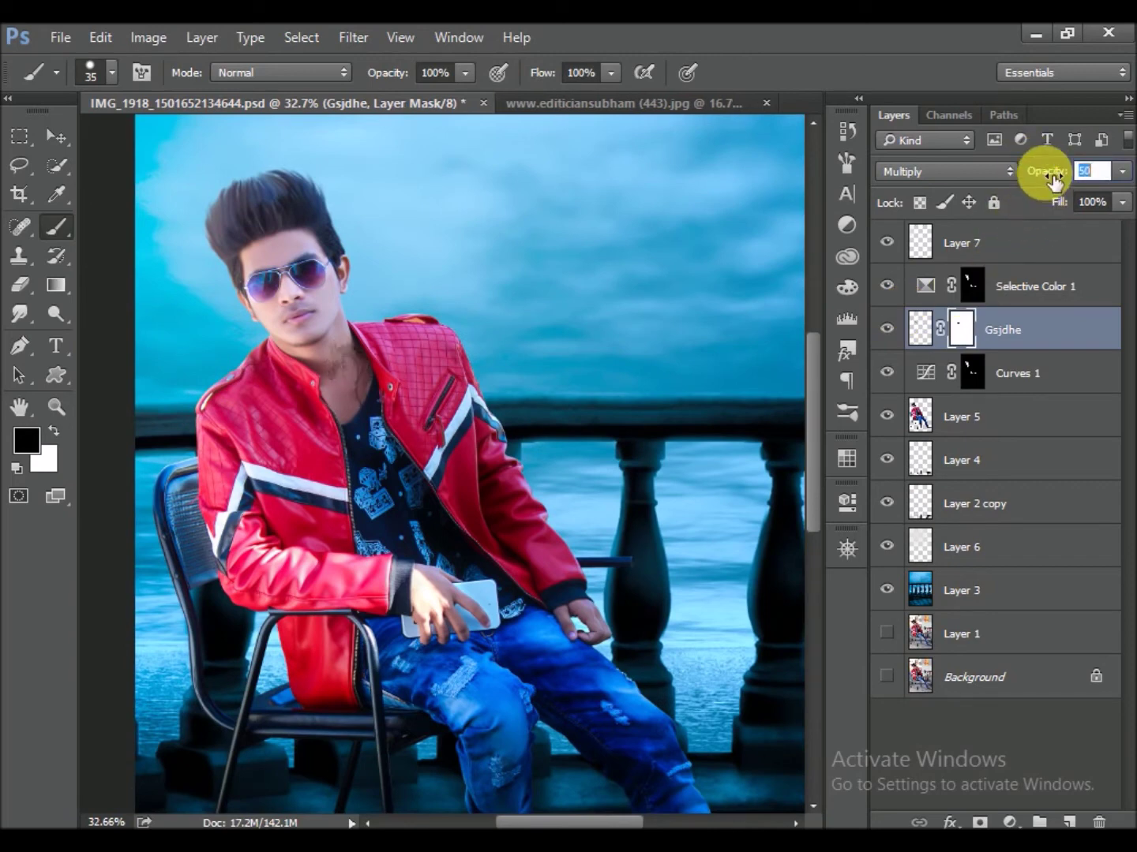
key("Return")
Enlarge the brush to 200, mask stray dragon traces on the jacket, and save
right_click(522, 369)
left_click(448, 459)
scroll(406, 411, "up", 3)
key("bracketright")
key("bracketright")
key("bracketright")
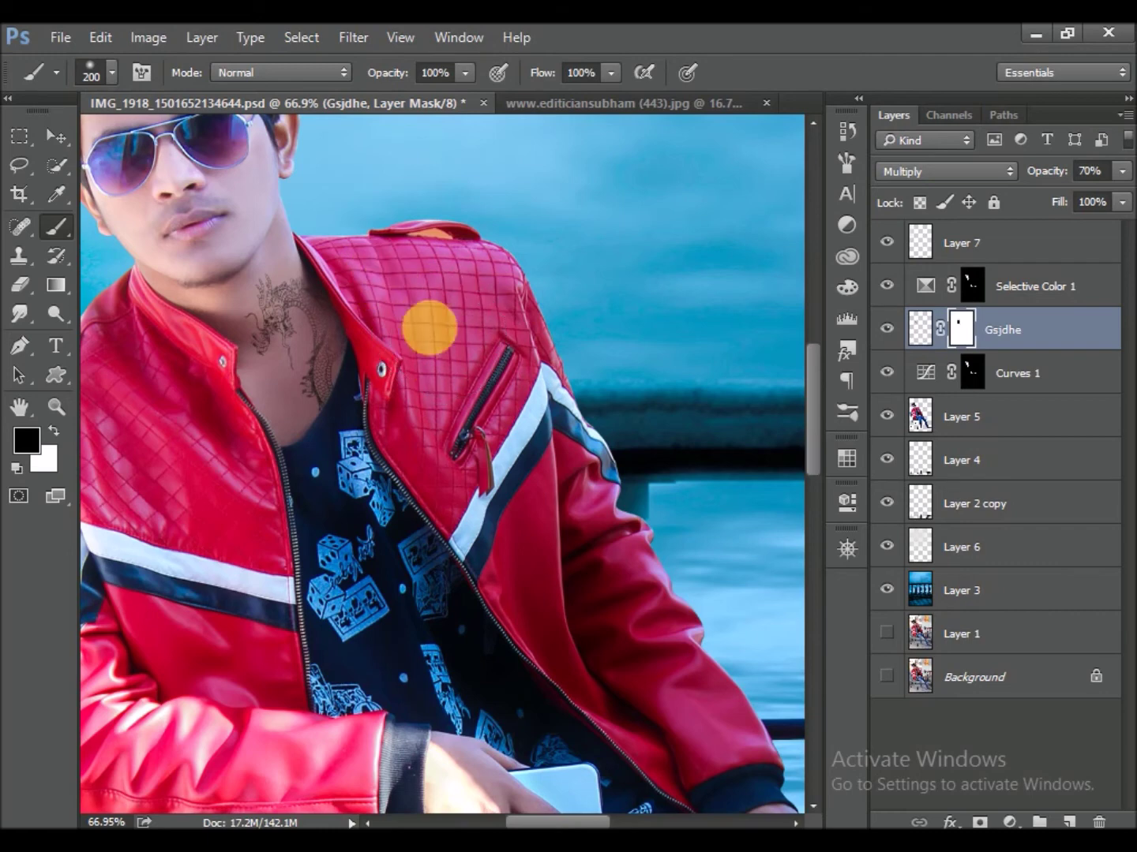
scroll(486, 360, "up", 1)
mouse_move(426, 378)
left_mouse_down()
mouse_move(459, 475)
mouse_move(497, 498)
left_mouse_up()
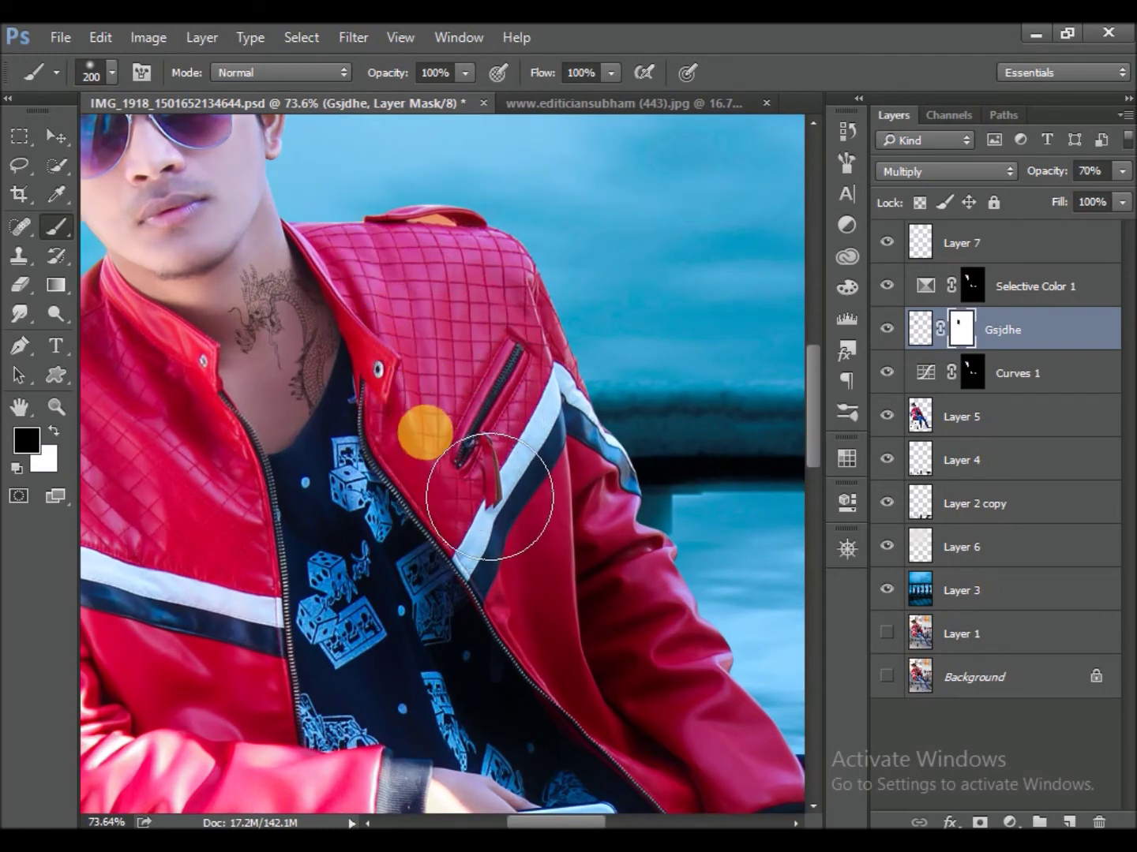
scroll(473, 379, "down", 1)
scroll(479, 387, "down", 2)
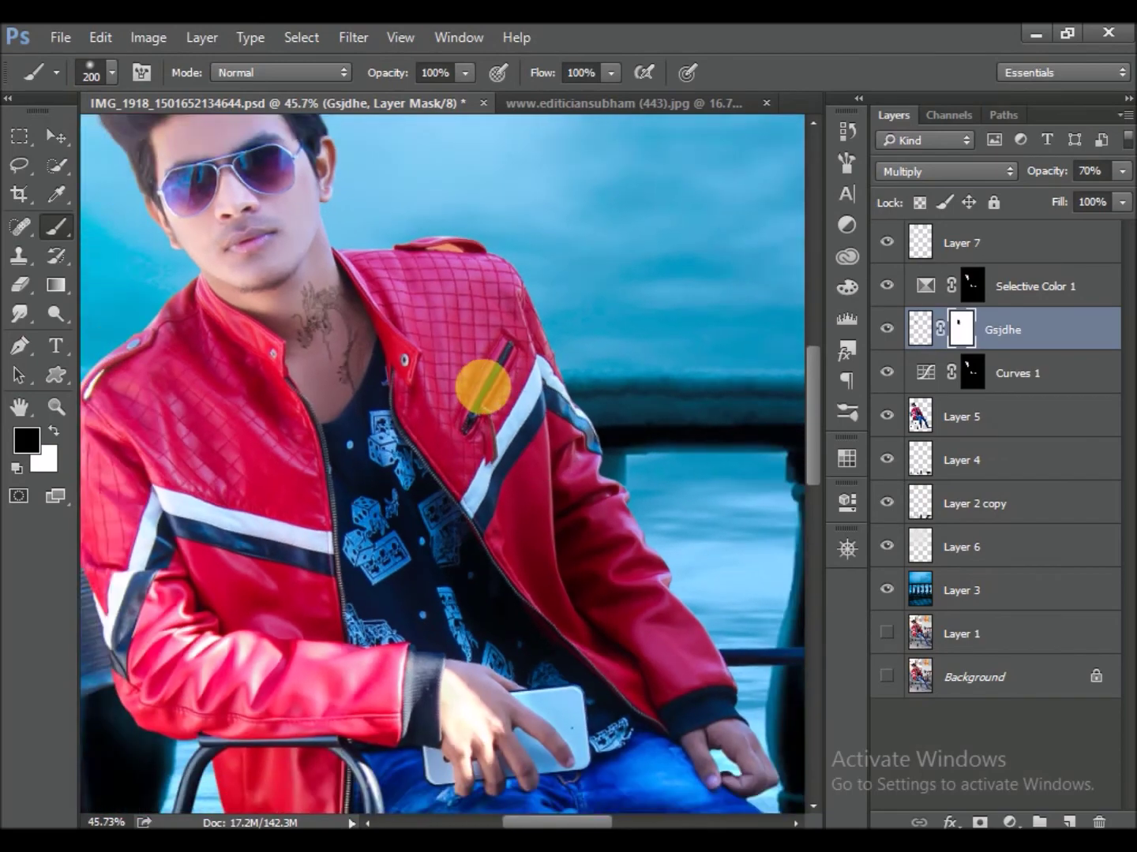
scroll(483, 391, "down", 1)
key("ctrl+s")
Pan down the image to view the man's legs and shoes
scroll(473, 401, "down", 1)
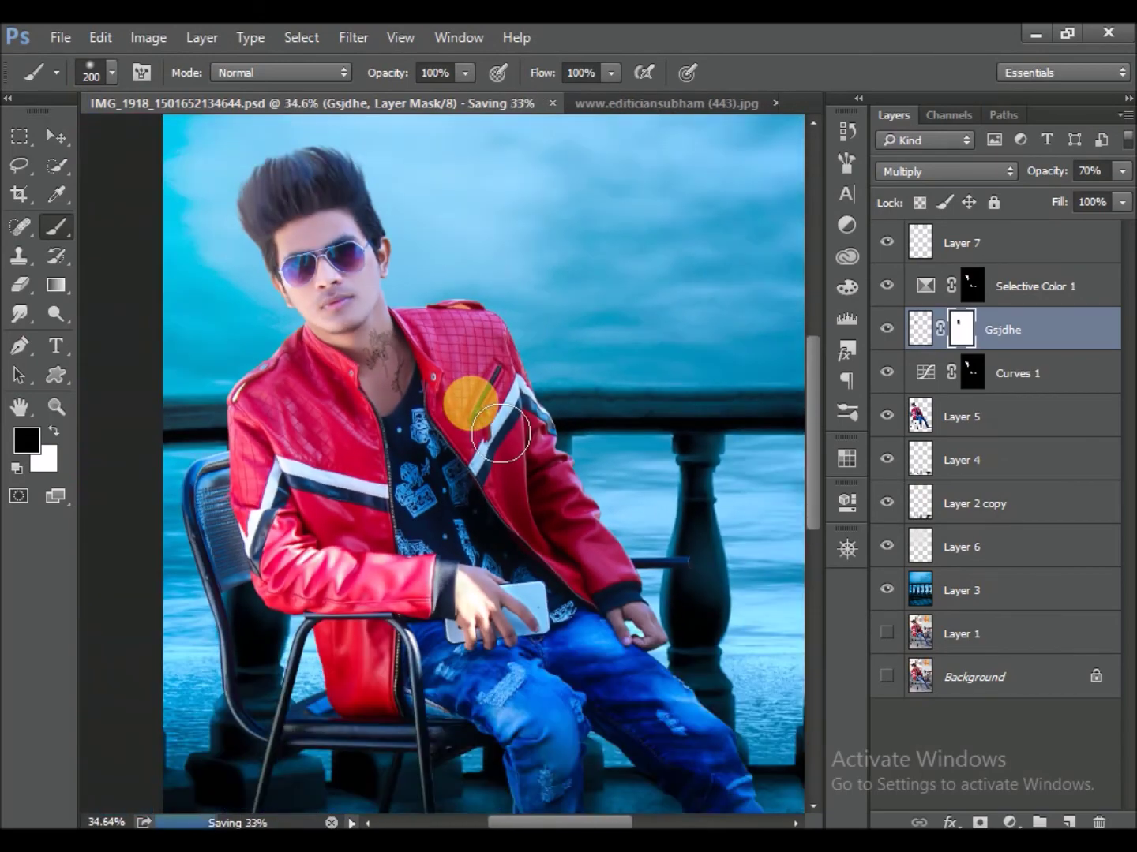
scroll(498, 434, "down", 1)
scroll(515, 447, "down", 1)
scroll(497, 431, "down", 1)
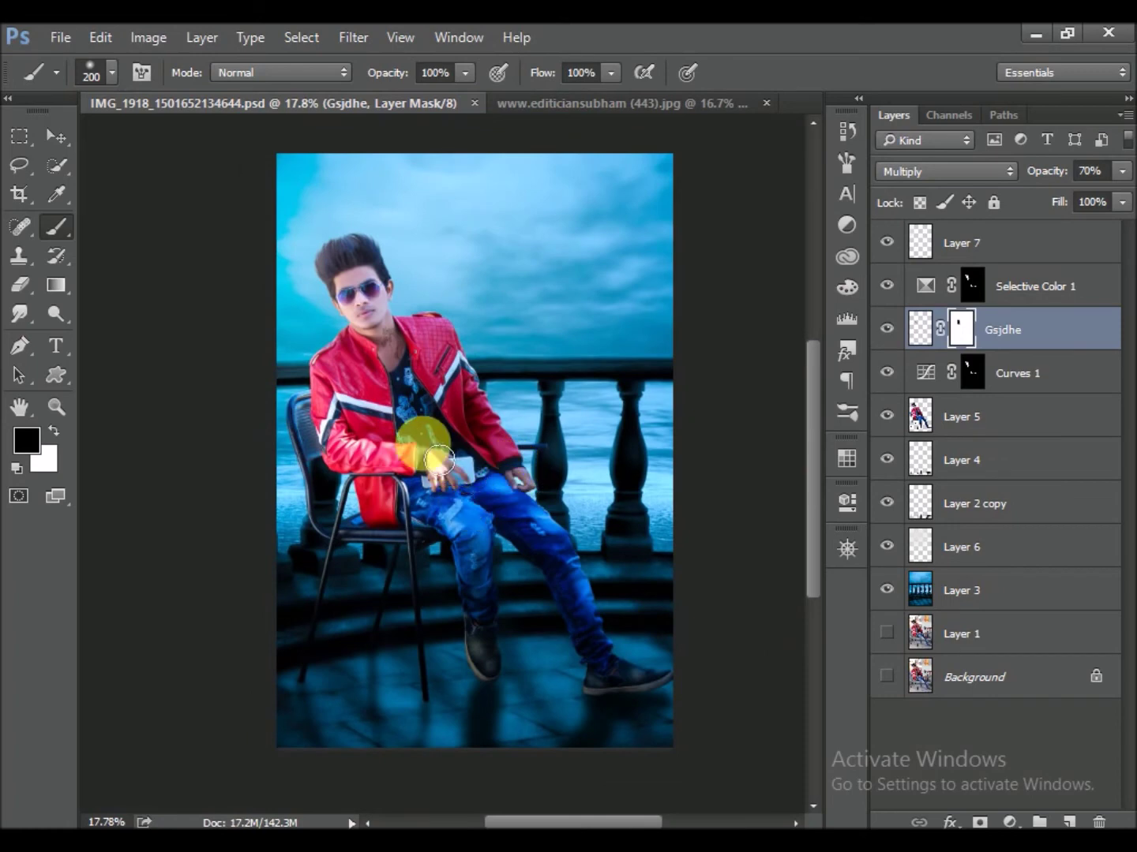
scroll(456, 597, "up", 2)
left_click_drag(437, 525, 500, 511)
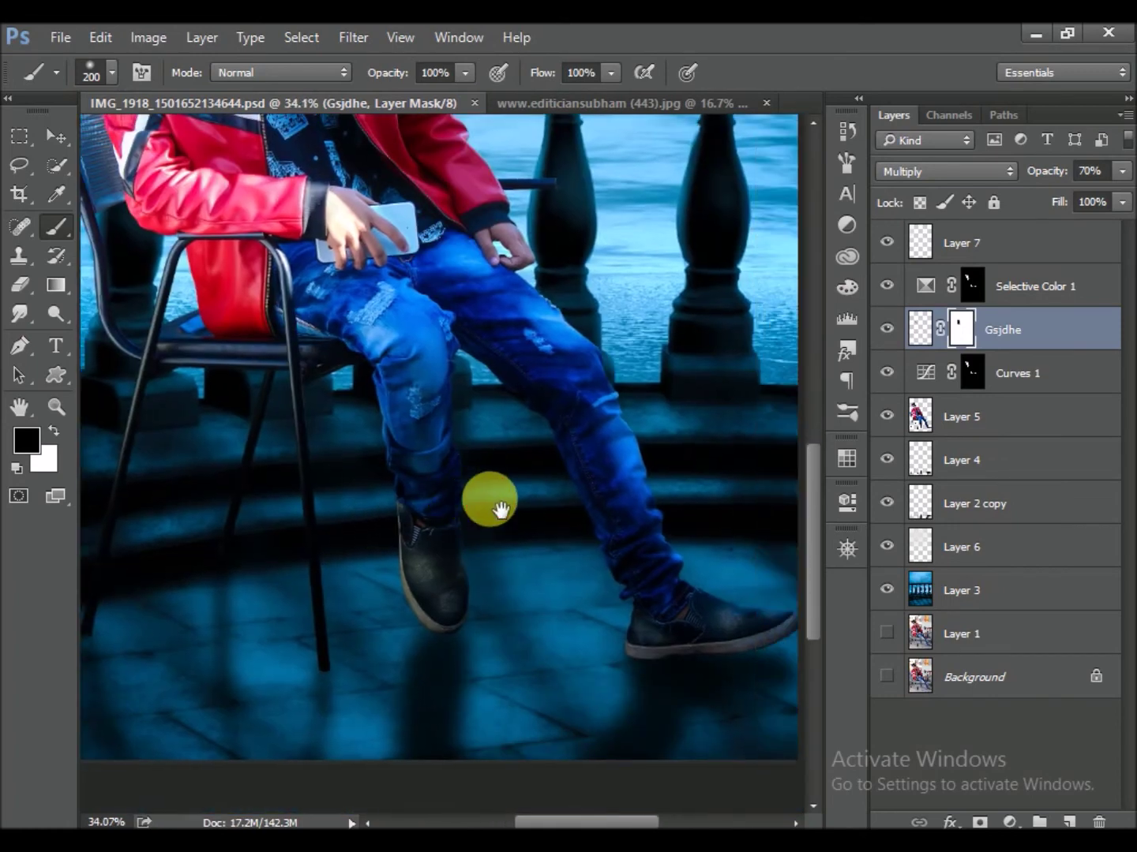
scroll(517, 513, "down", 2)
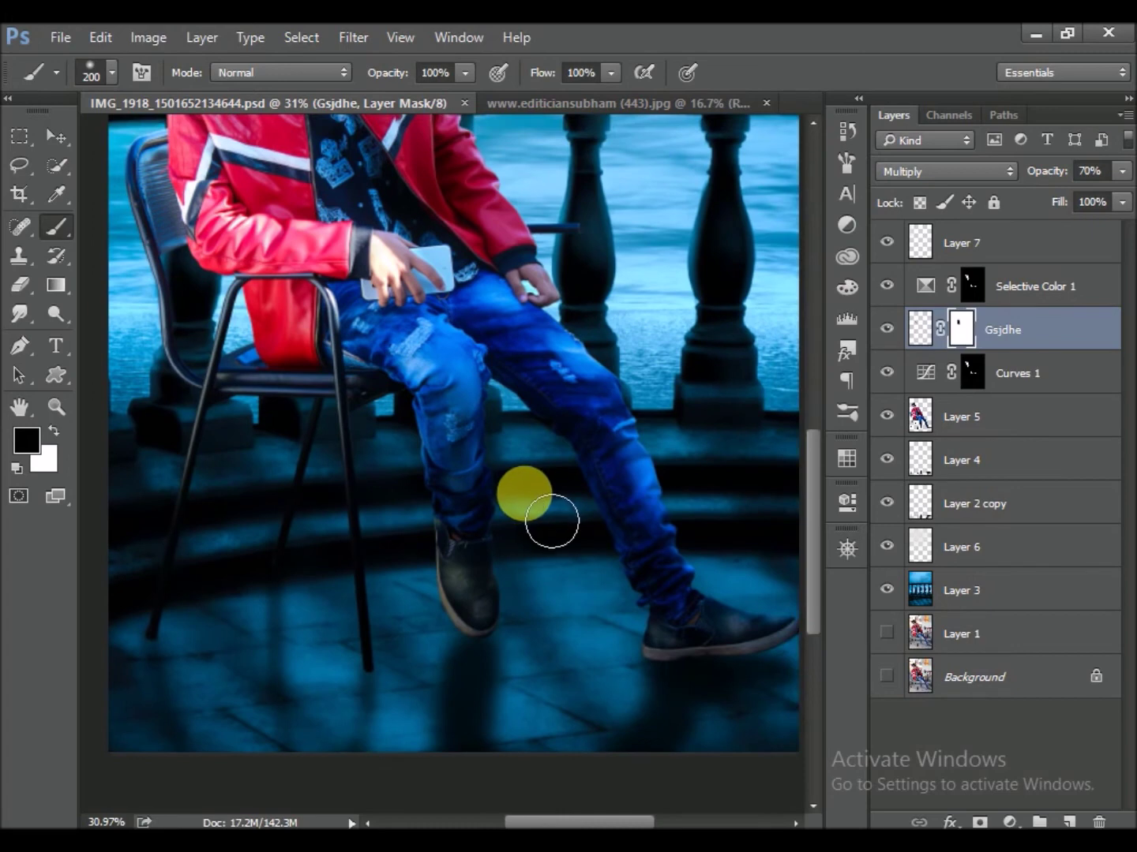
scroll(522, 489, "up", 1)
scroll(525, 493, "down", 1)
Paint the man's shoes black with a 600 px brush on new Layer 8, inside his selection
left_click(916, 418, "ctrl")
left_click(1027, 415)
key("x")
left_click(1068, 822)
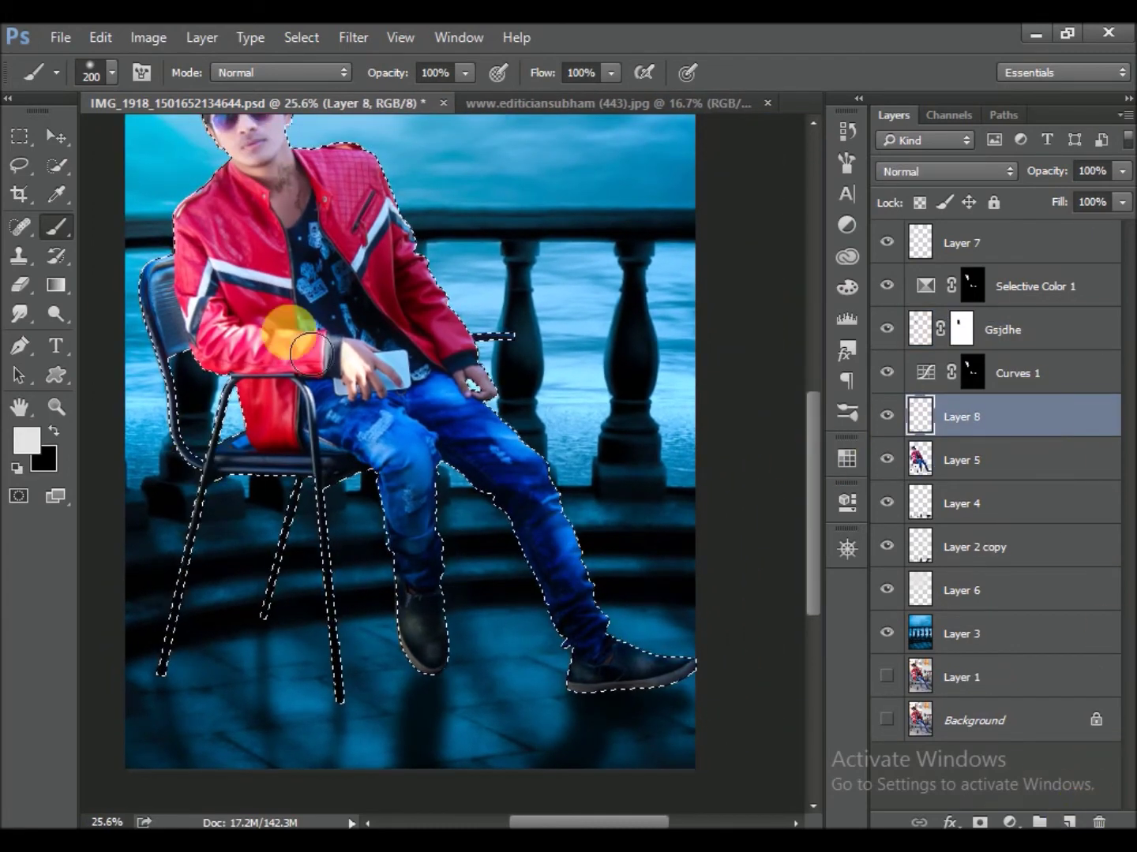
left_click(53, 431)
key("bracketright")
key("bracketright")
key("bracketright")
mouse_move(491, 684)
left_mouse_down()
mouse_move(489, 766)
mouse_move(754, 721)
mouse_move(246, 729)
left_mouse_up()
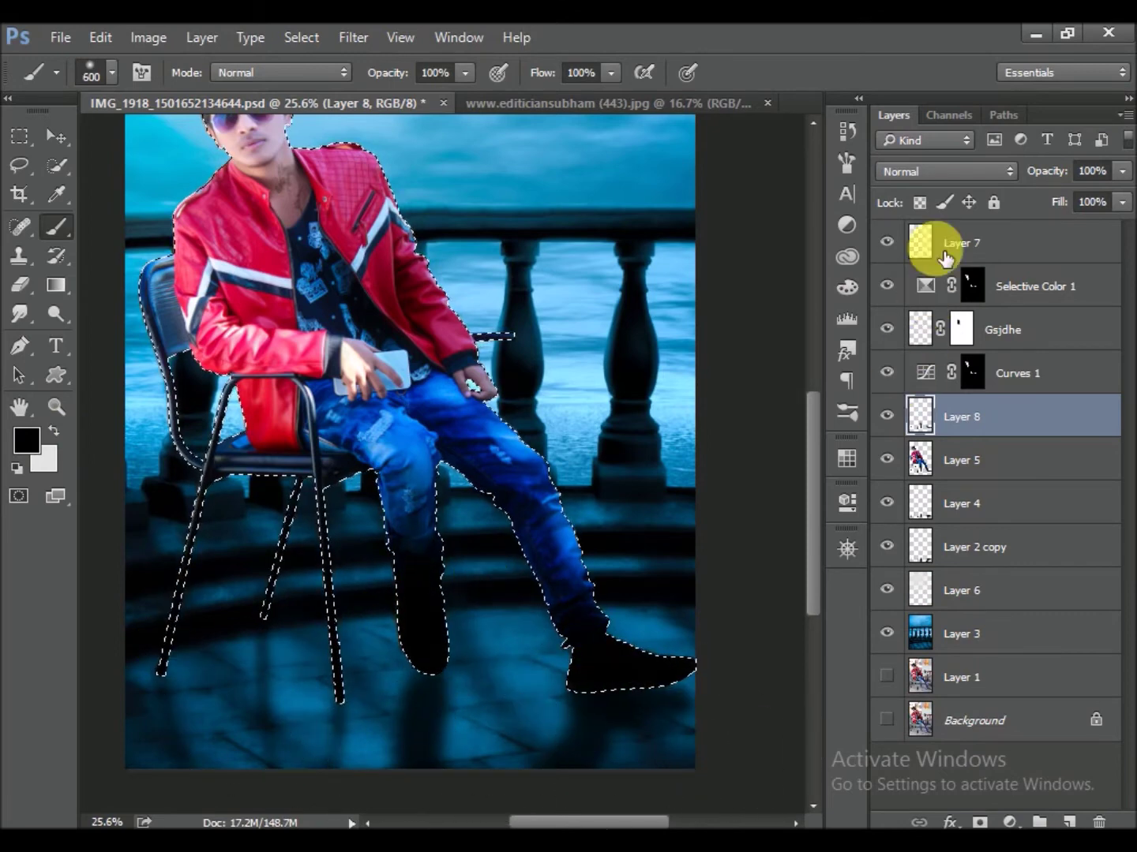
Blend Layer 8 in Soft Light at 50% opacity and clear the selection
left_click(942, 171)
left_click(920, 393)
scroll(906, 173, "down", 1)
left_click_drag(1068, 183, 863, 189)
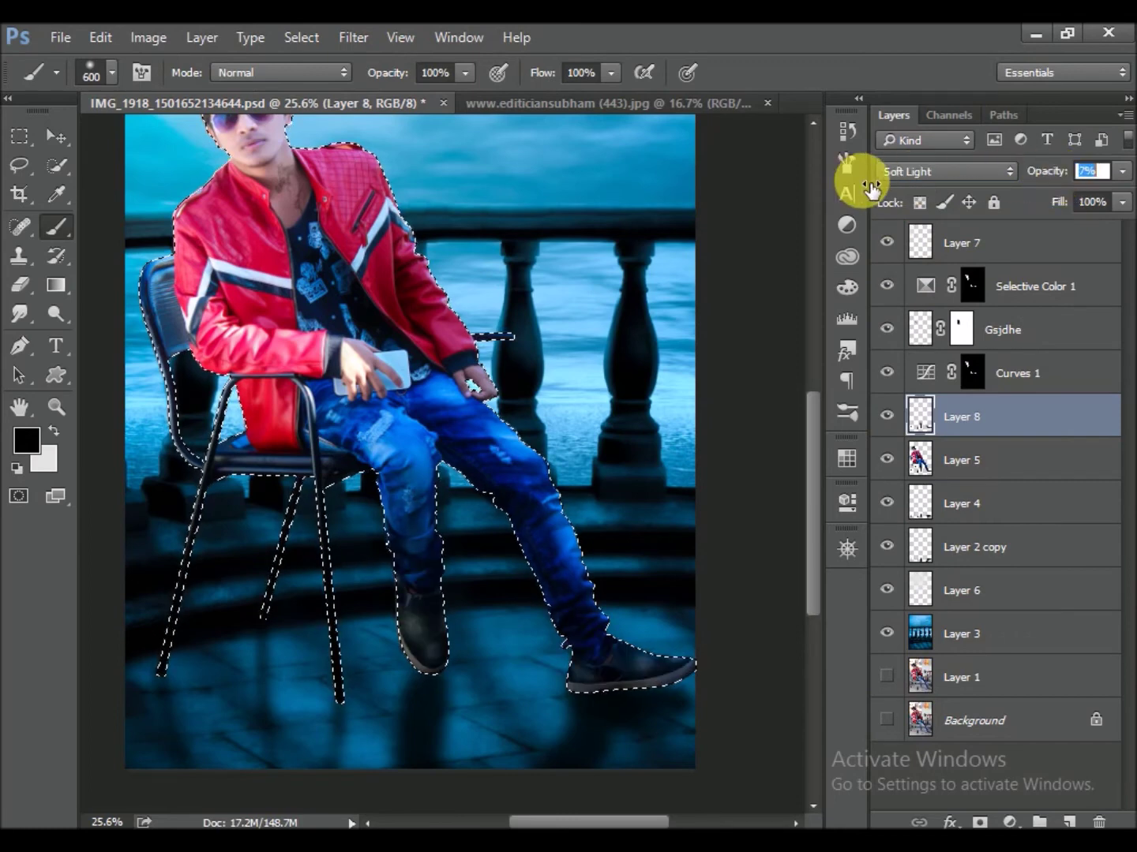
key("ctrl+d")
type("50")
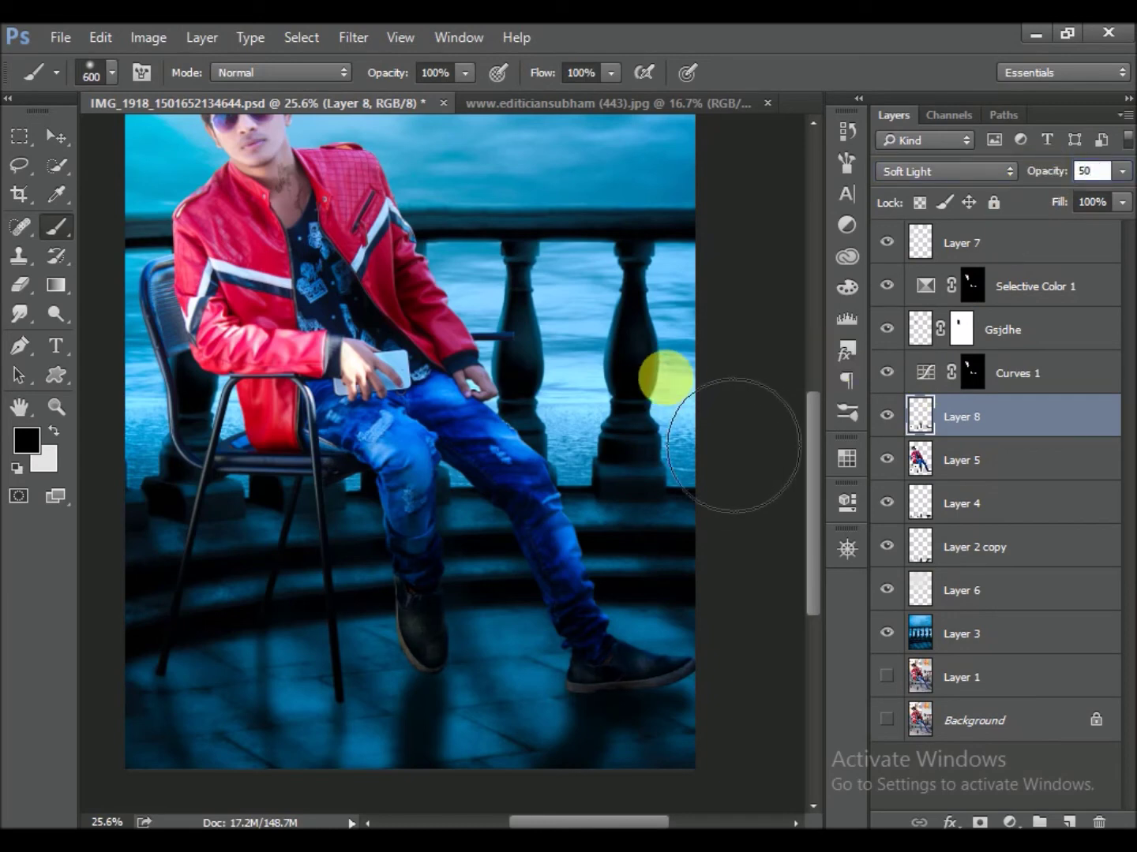
Bring the man's head back into view and reload his silhouette as a selection
scroll(379, 379, "up", 2)
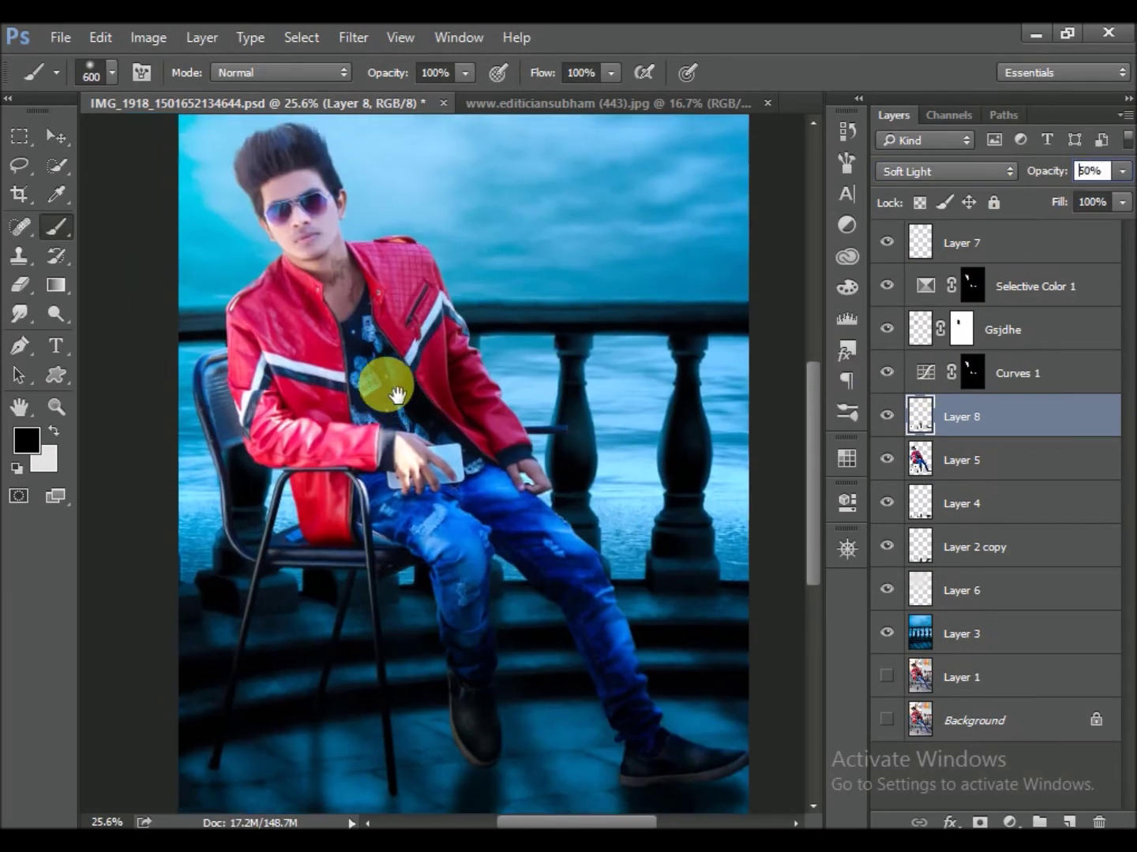
left_click_drag(356, 343, 304, 451)
scroll(296, 442, "up", 1)
scroll(238, 429, "up", 2)
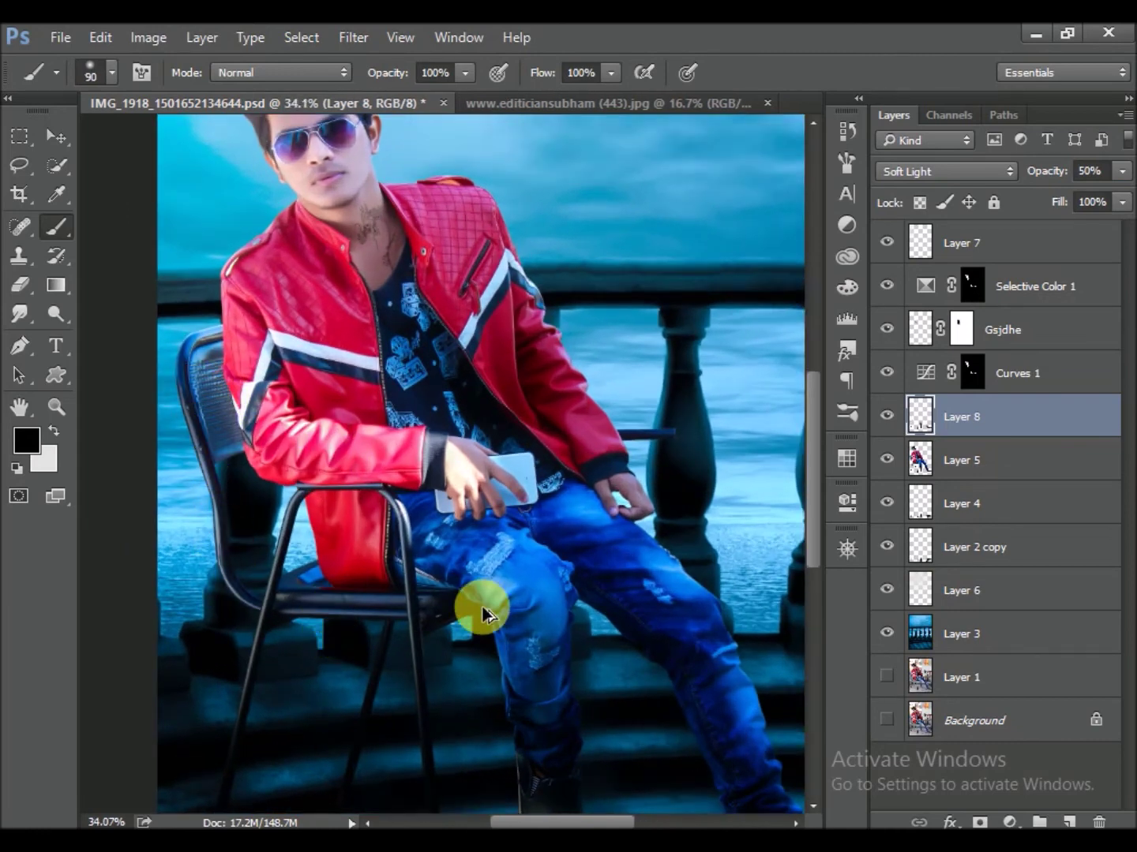
left_click(916, 462, "ctrl")
Darken the man's jacket, jeans, hair and head on Layer 8 with a 125–200 px brush
key("bracketright")
key("bracketright")
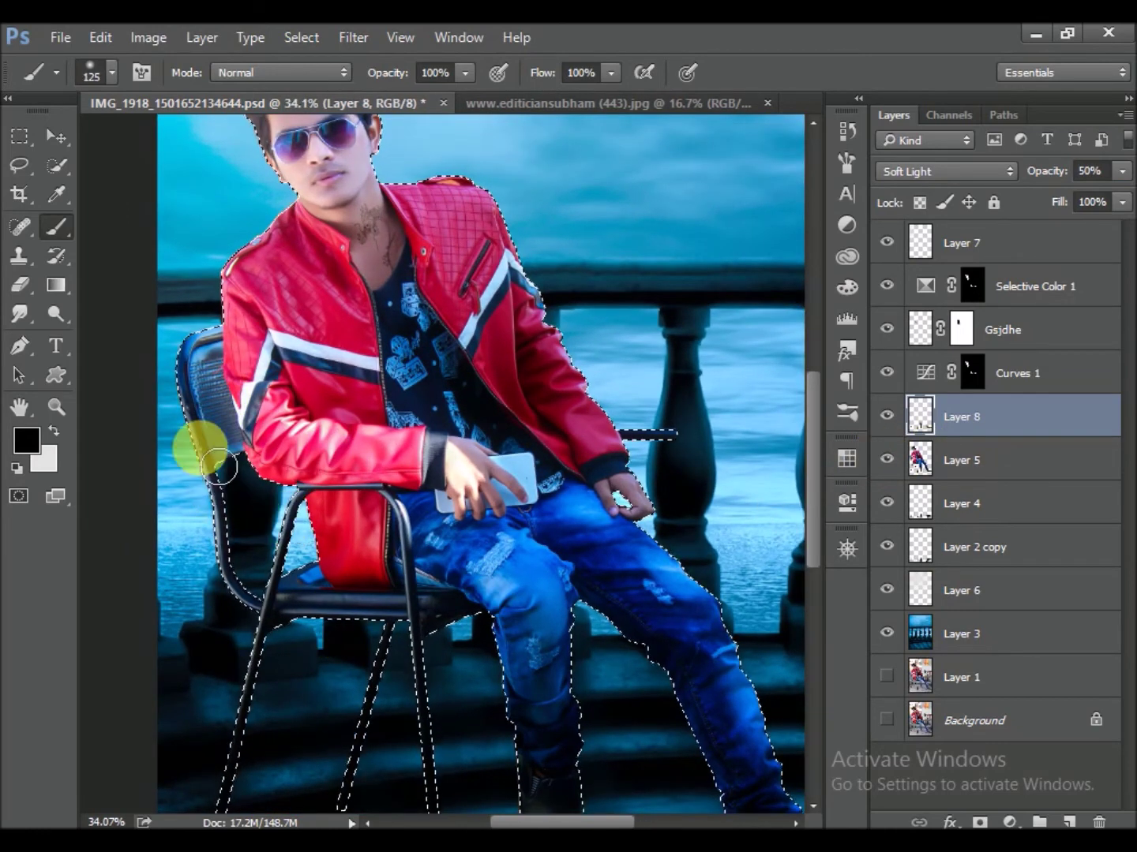
left_click_drag(202, 379, 263, 446)
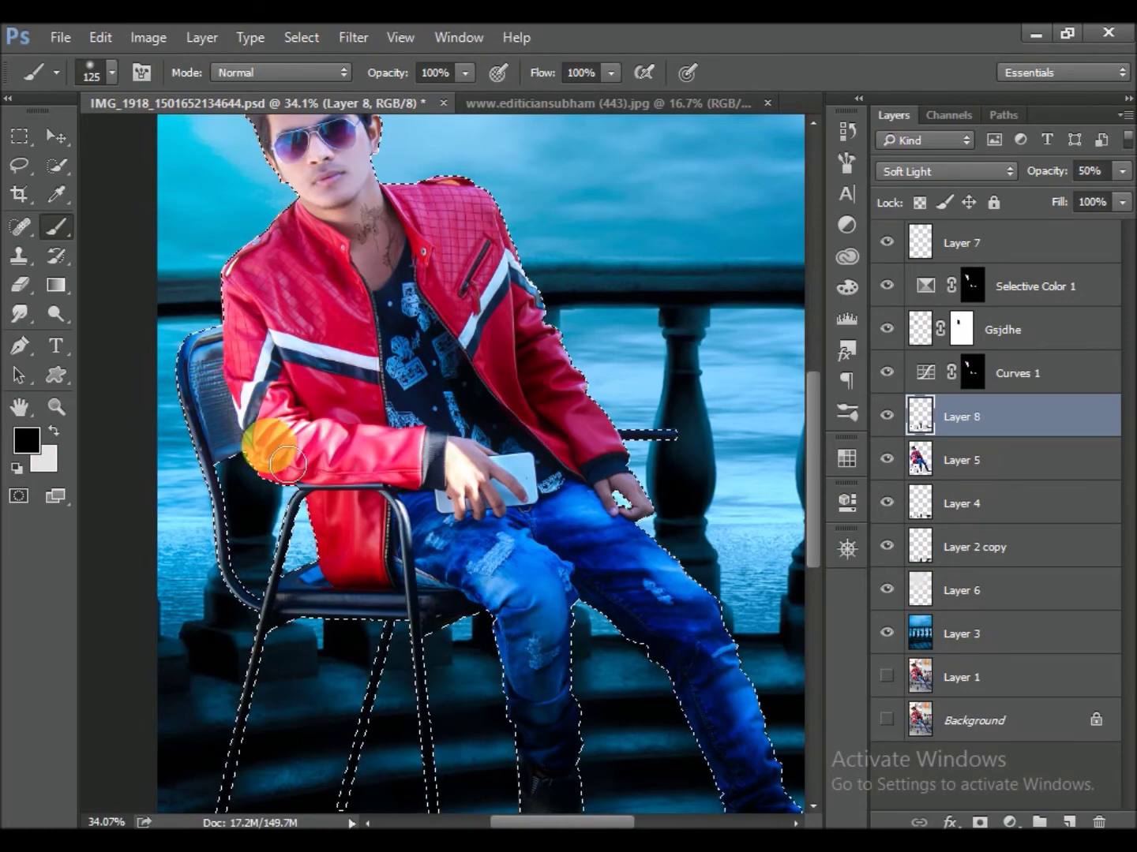
key("ctrl+z")
key("bracketright")
key("bracketright")
key("bracketright")
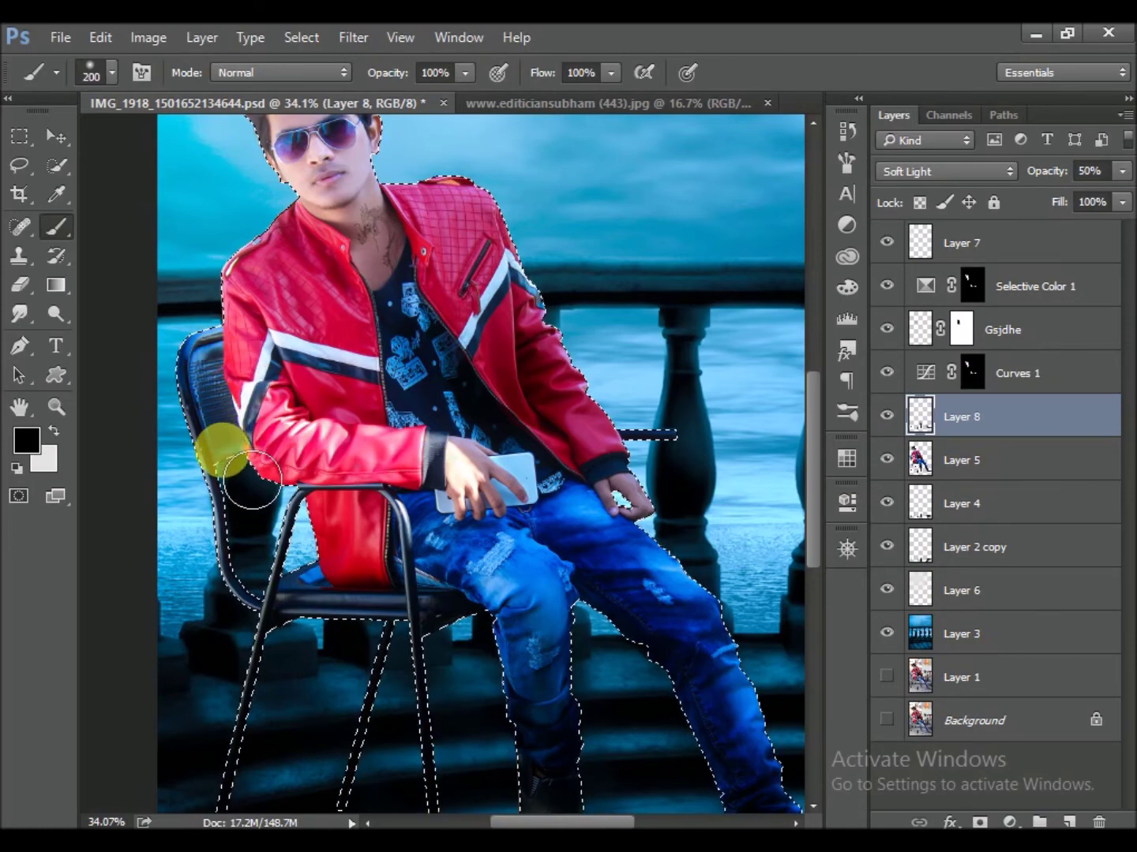
left_click_drag(344, 557, 348, 538)
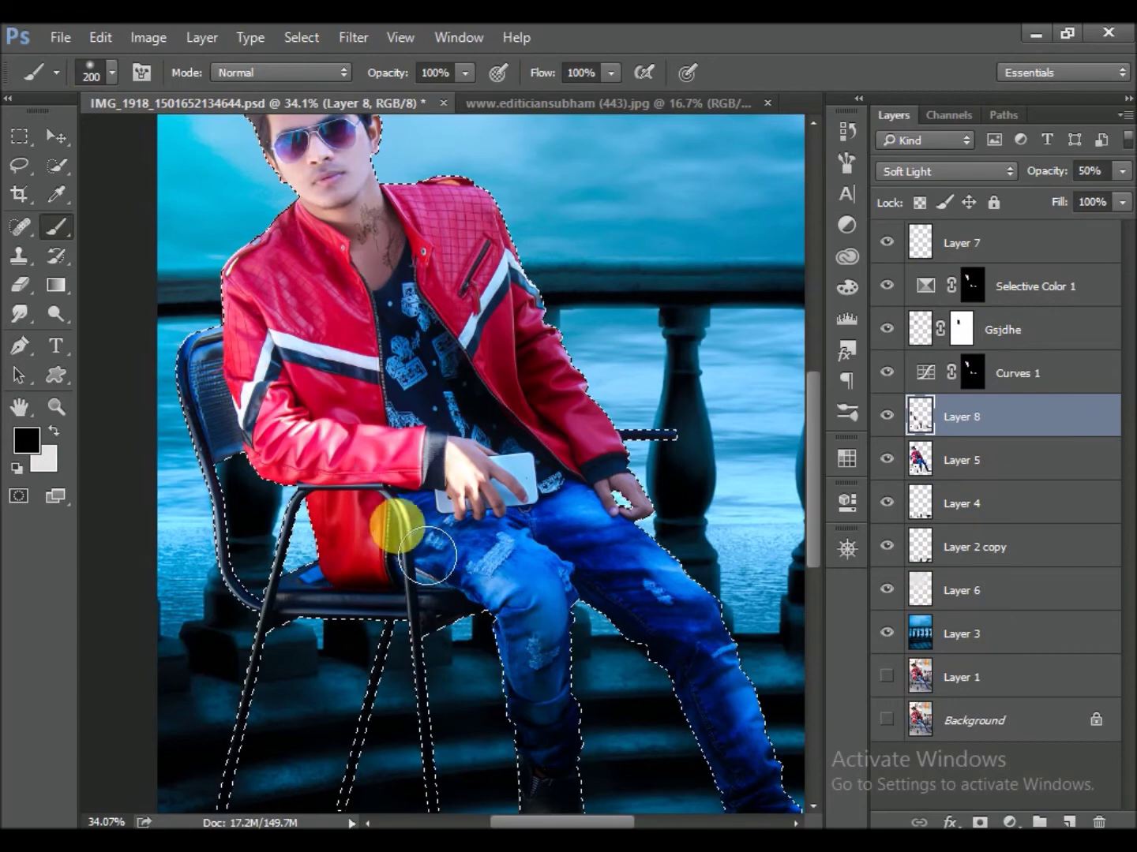
mouse_move(409, 581)
left_mouse_down()
mouse_move(543, 678)
mouse_move(563, 553)
mouse_move(493, 366)
mouse_move(373, 262)
mouse_move(398, 350)
mouse_move(377, 283)
mouse_move(465, 345)
mouse_move(477, 416)
mouse_move(392, 276)
left_mouse_up()
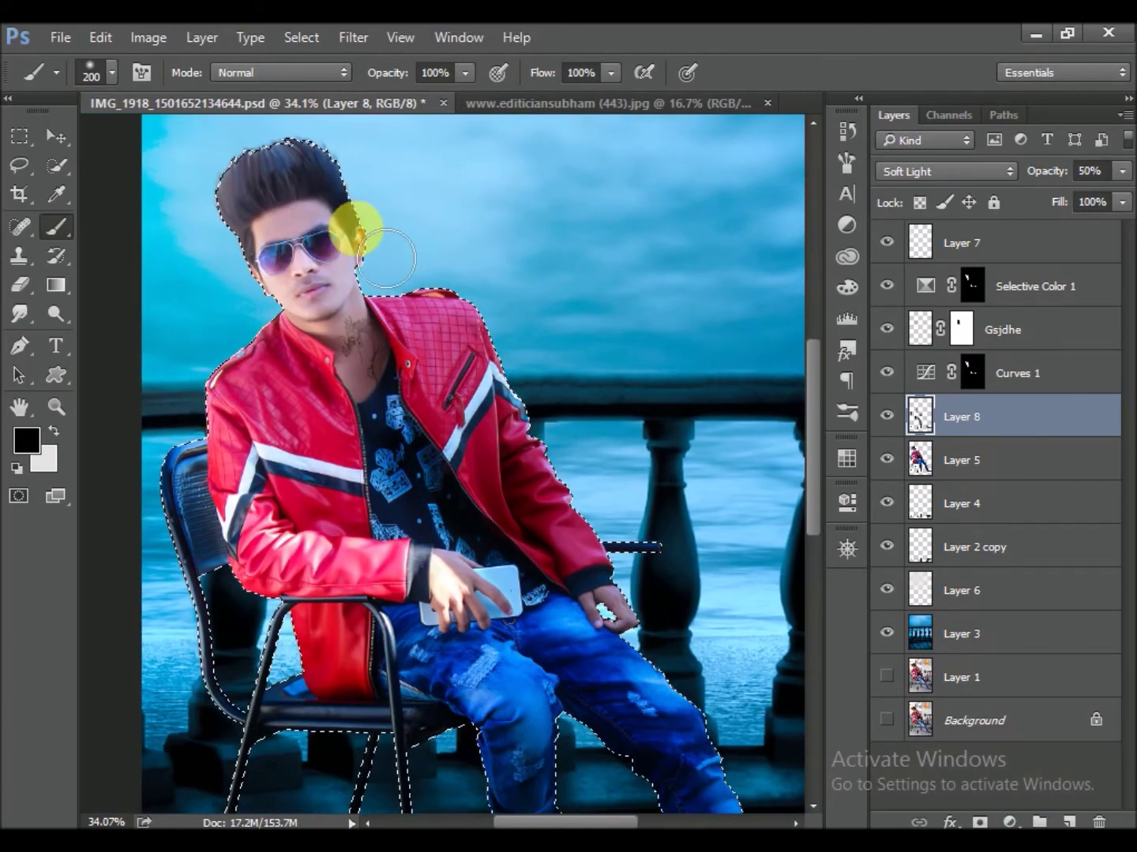
left_click_drag(322, 187, 210, 215)
mouse_move(215, 315)
left_mouse_down()
mouse_move(286, 293)
mouse_move(312, 180)
mouse_move(304, 245)
mouse_move(422, 315)
mouse_move(545, 482)
mouse_move(613, 637)
mouse_move(525, 631)
mouse_move(355, 571)
mouse_move(355, 508)
mouse_move(284, 447)
mouse_move(351, 463)
mouse_move(317, 355)
mouse_move(374, 436)
mouse_move(412, 454)
left_mouse_up()
Deselect the man, lower Layer 8's opacity to 40%, and save the document
scroll(372, 437, "down", 2)
key("ctrl+d")
key("ctrl+s")
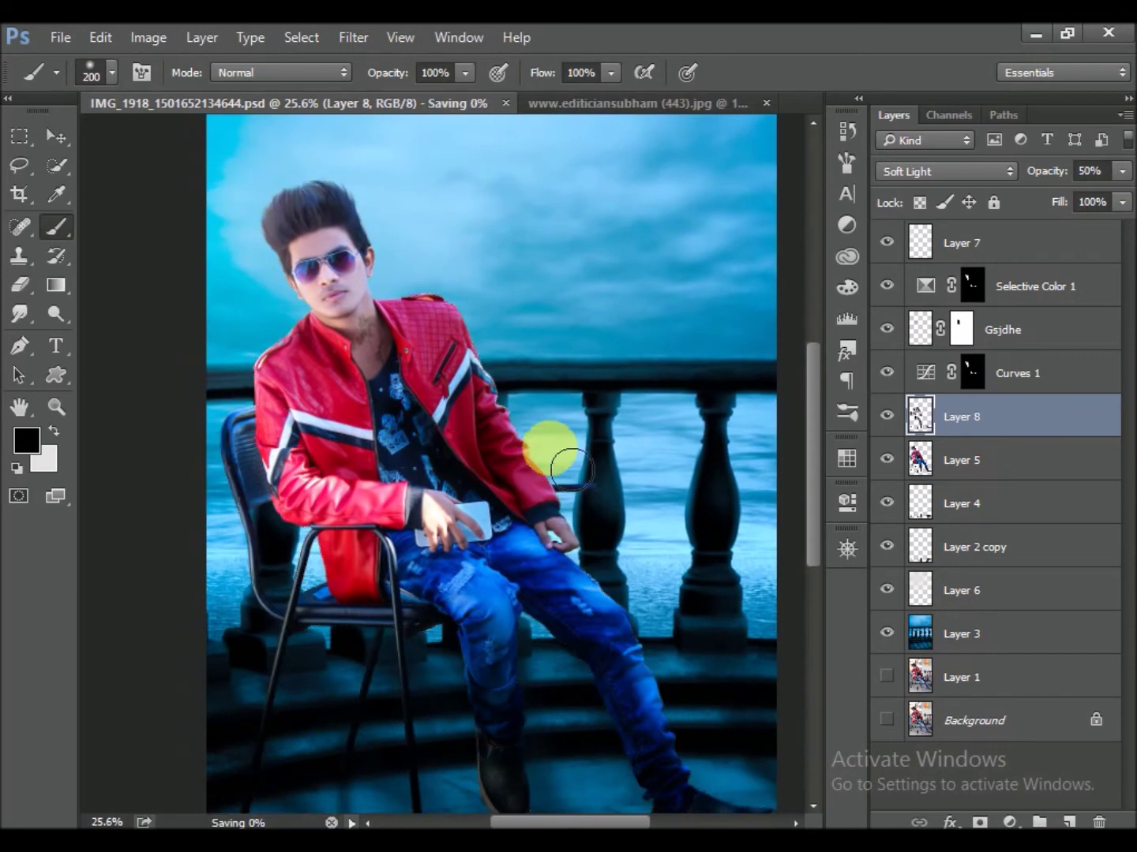
scroll(741, 413, "down", 1)
left_click(895, 428)
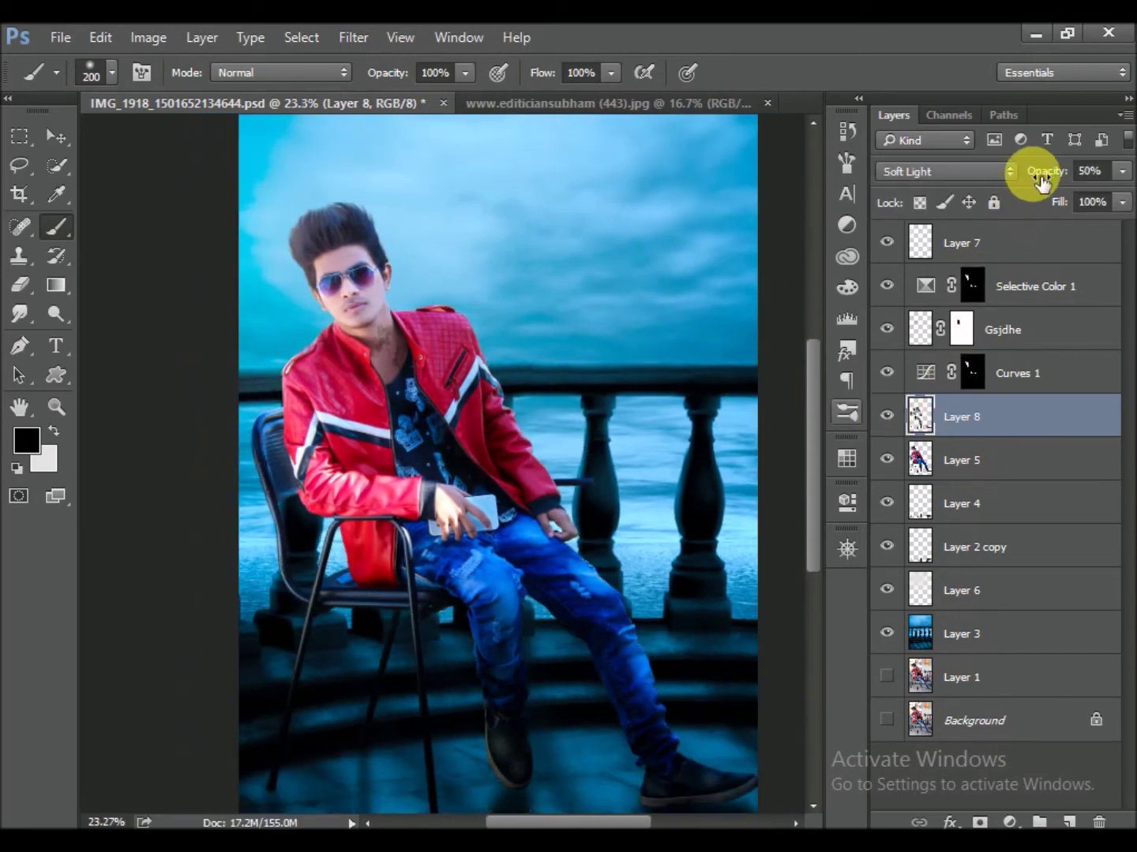
left_click_drag(1044, 180, 1035, 173)
scroll(623, 465, "down", 1)
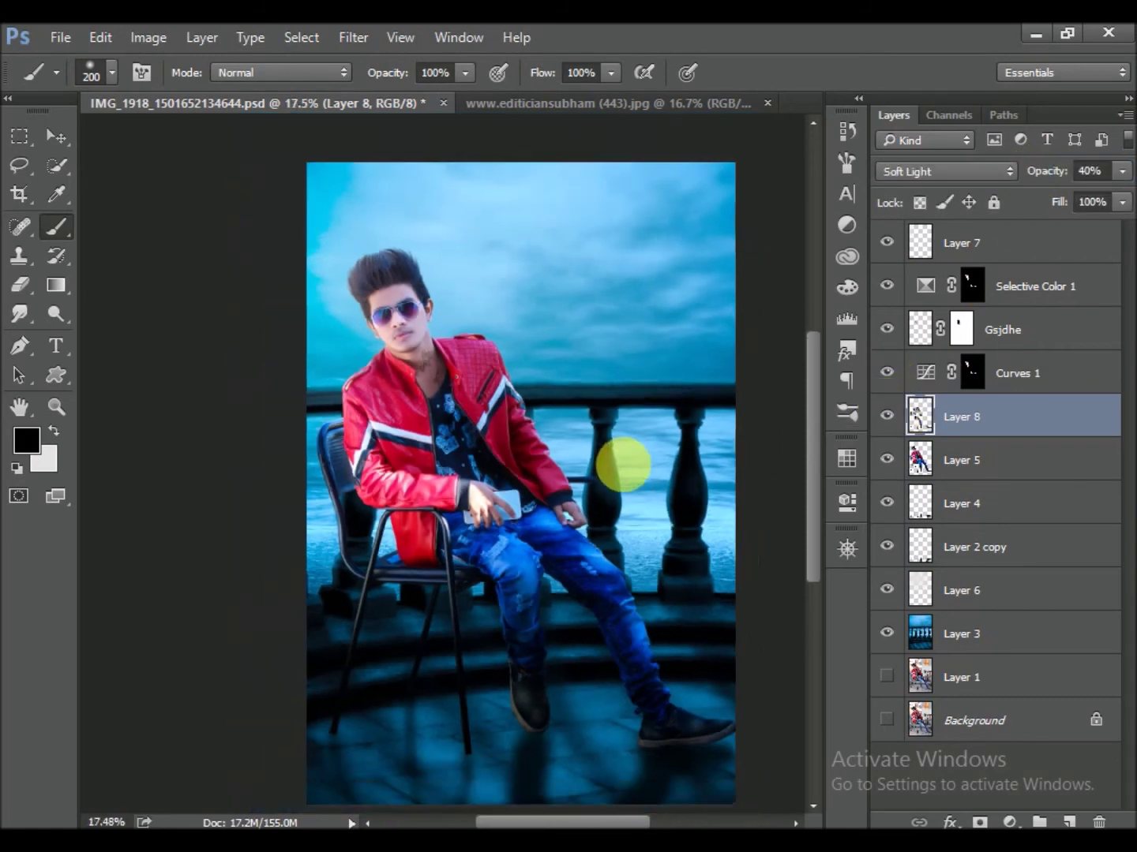
scroll(642, 492, "up", 1)
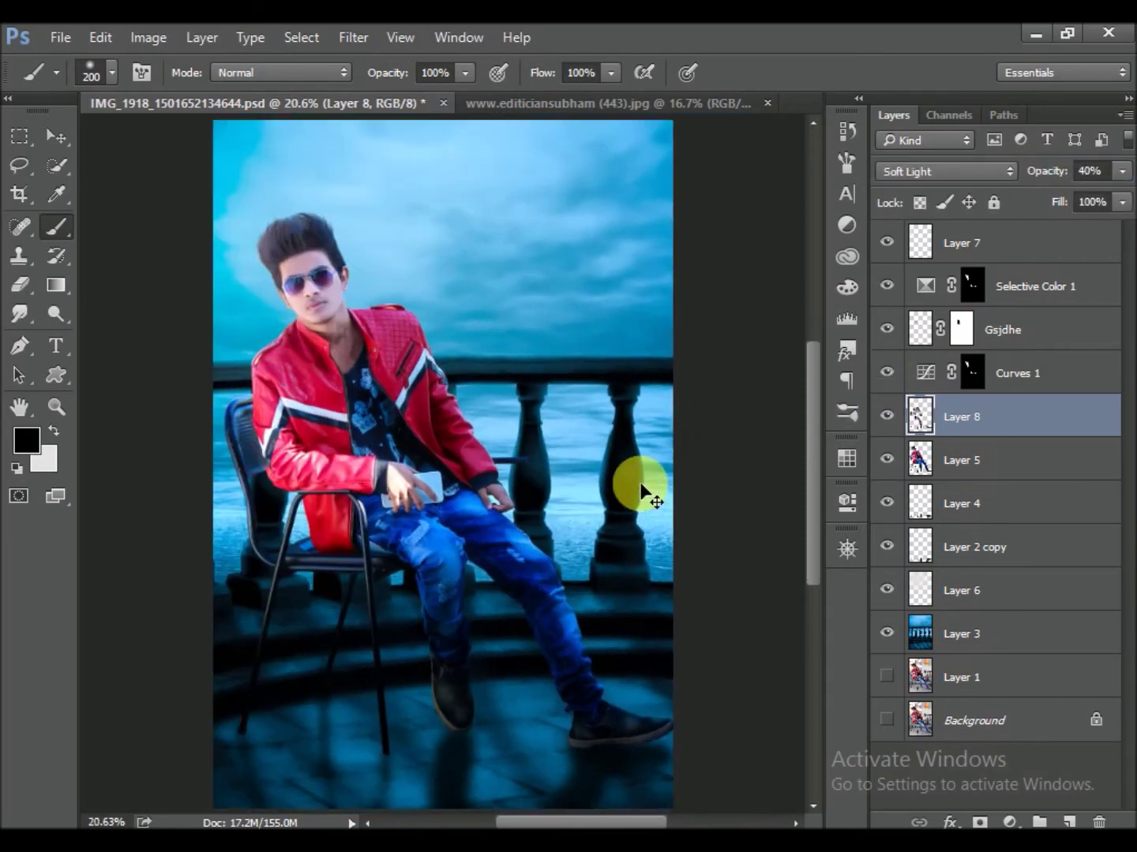
scroll(643, 494, "down", 1)
key("ctrl+s")
left_click(843, 551)
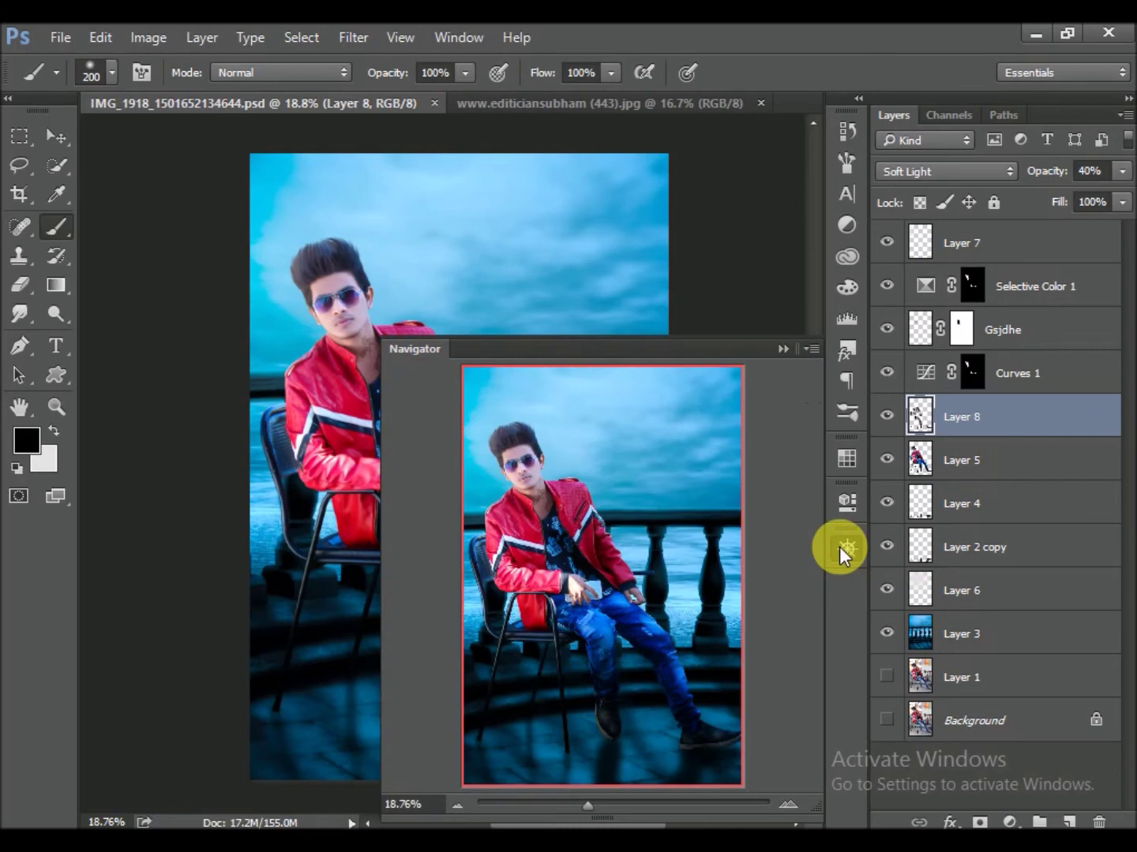
Apply the Camera Raw Filter to Layer 3 with Clarity set to 20
left_click(842, 548)
scroll(533, 536, "down", 1)
left_click(962, 633)
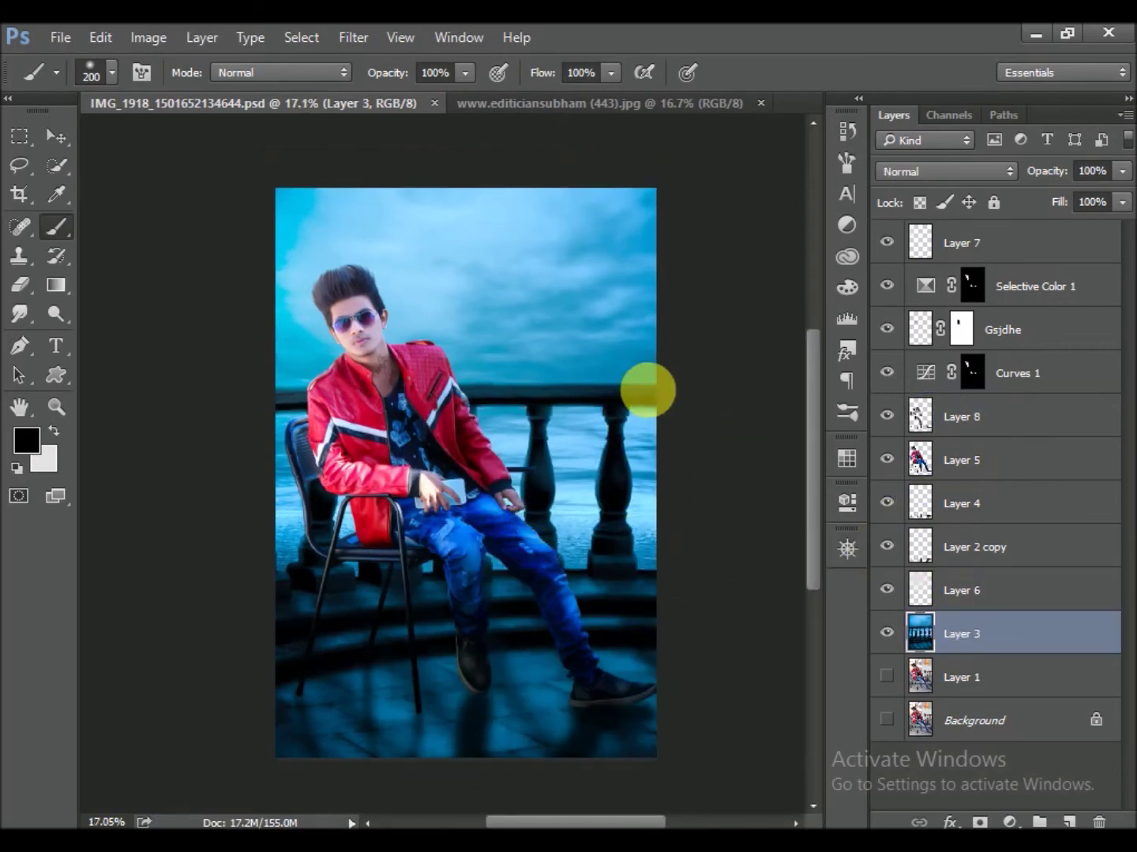
left_click(354, 38)
left_click(409, 166)
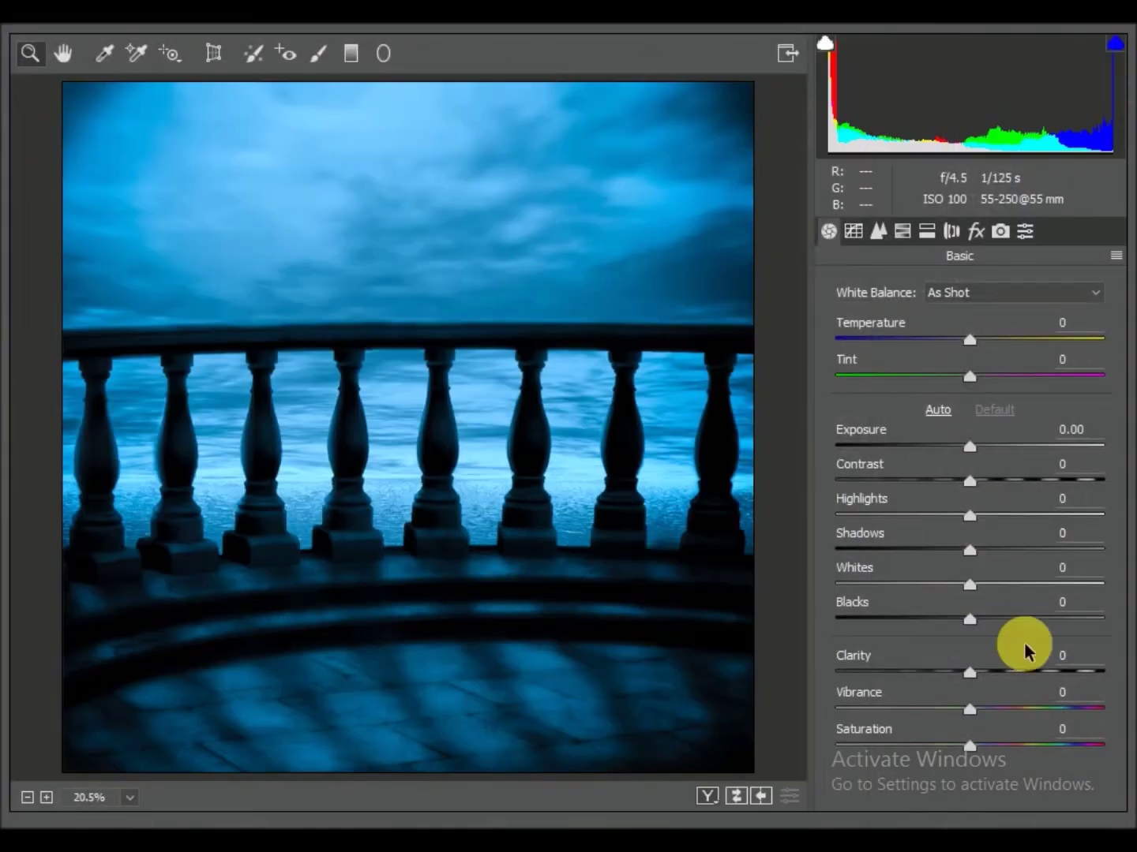
type("20")
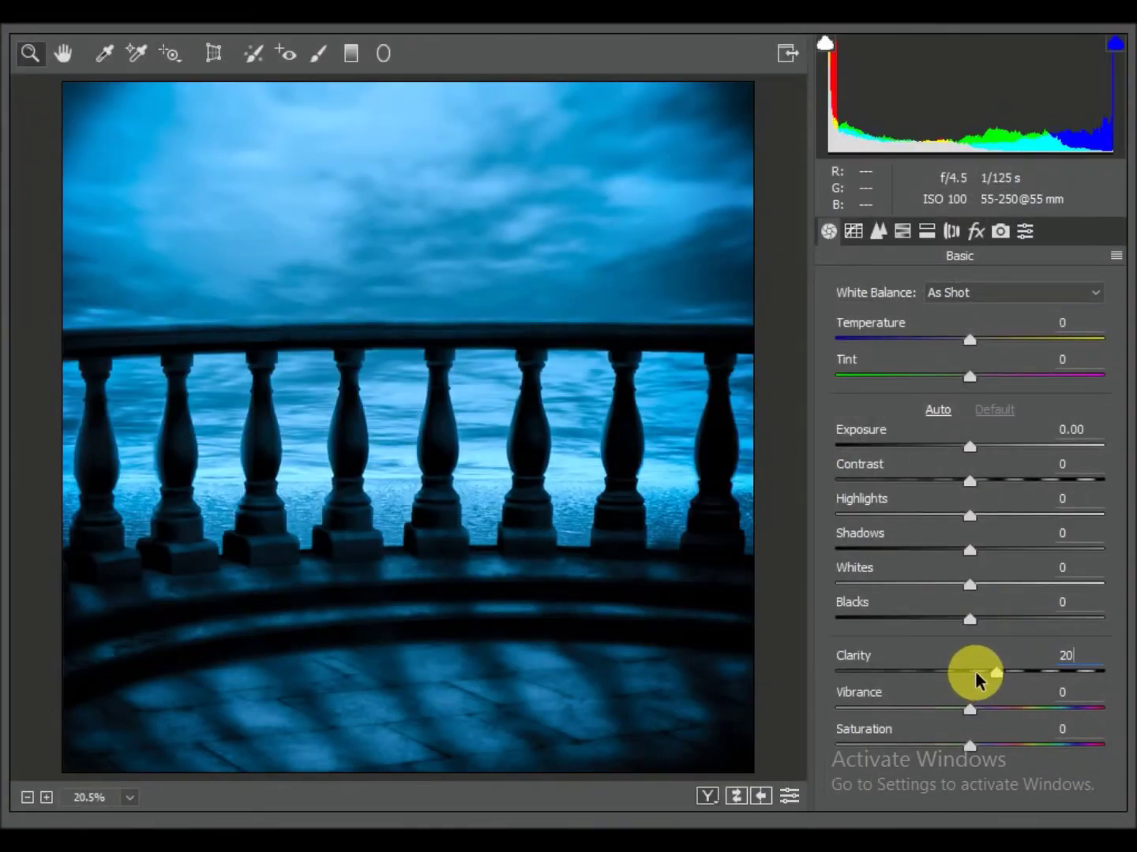
left_click(1062, 827)
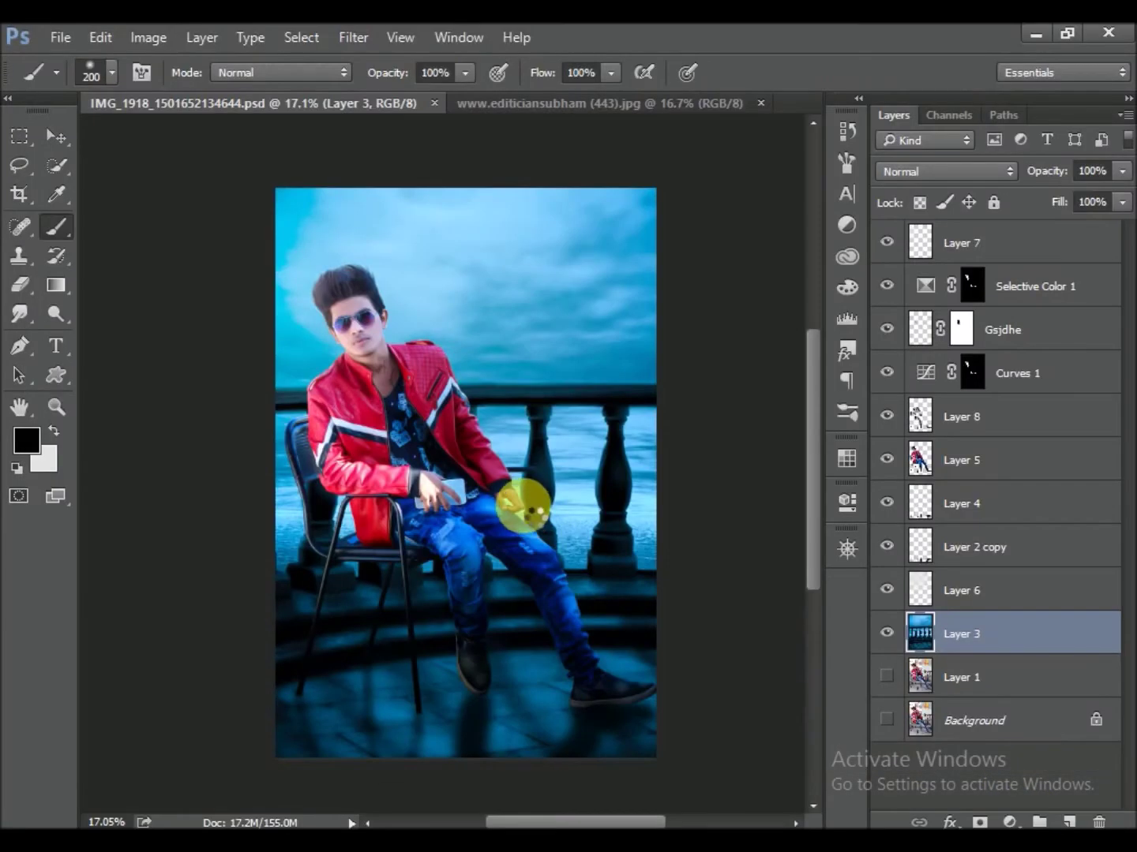
Scroll up and down to review the sharpened balcony background
scroll(512, 493, "up", 1)
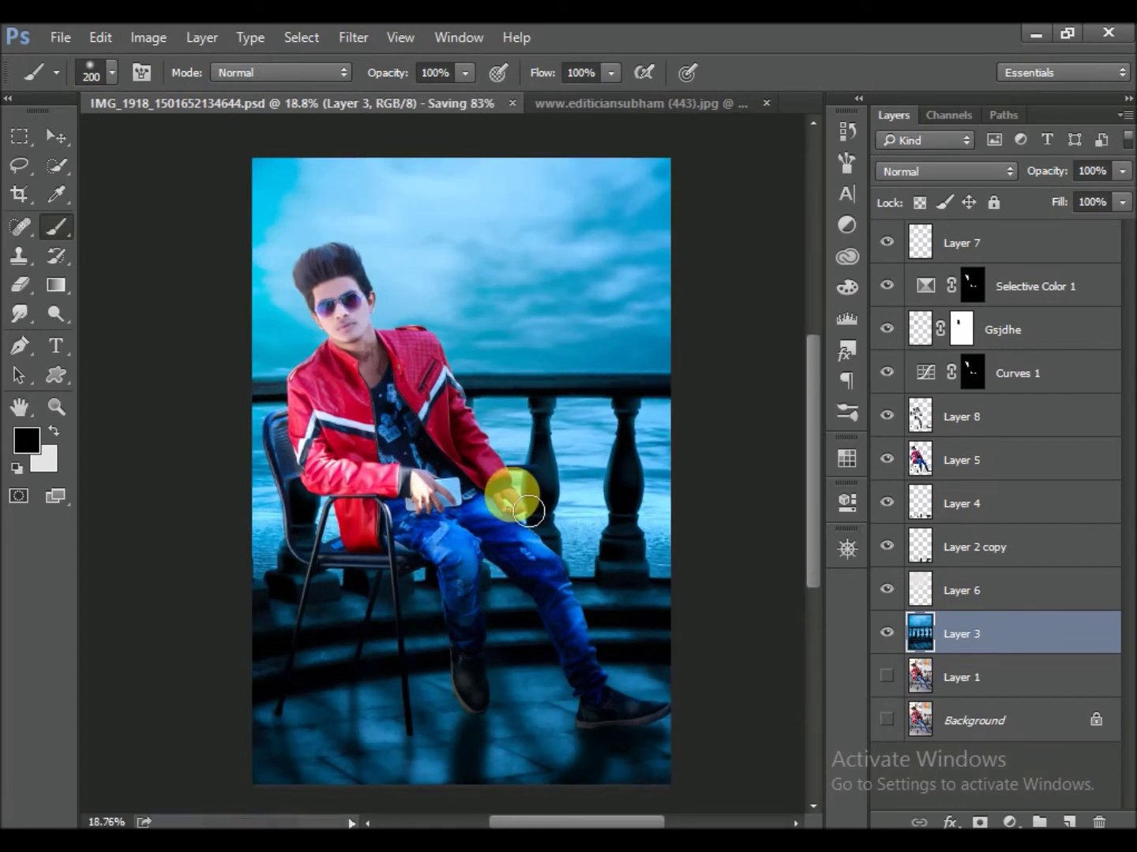
scroll(474, 489, "up", 1)
scroll(410, 513, "up", 5)
scroll(384, 524, "up", 2)
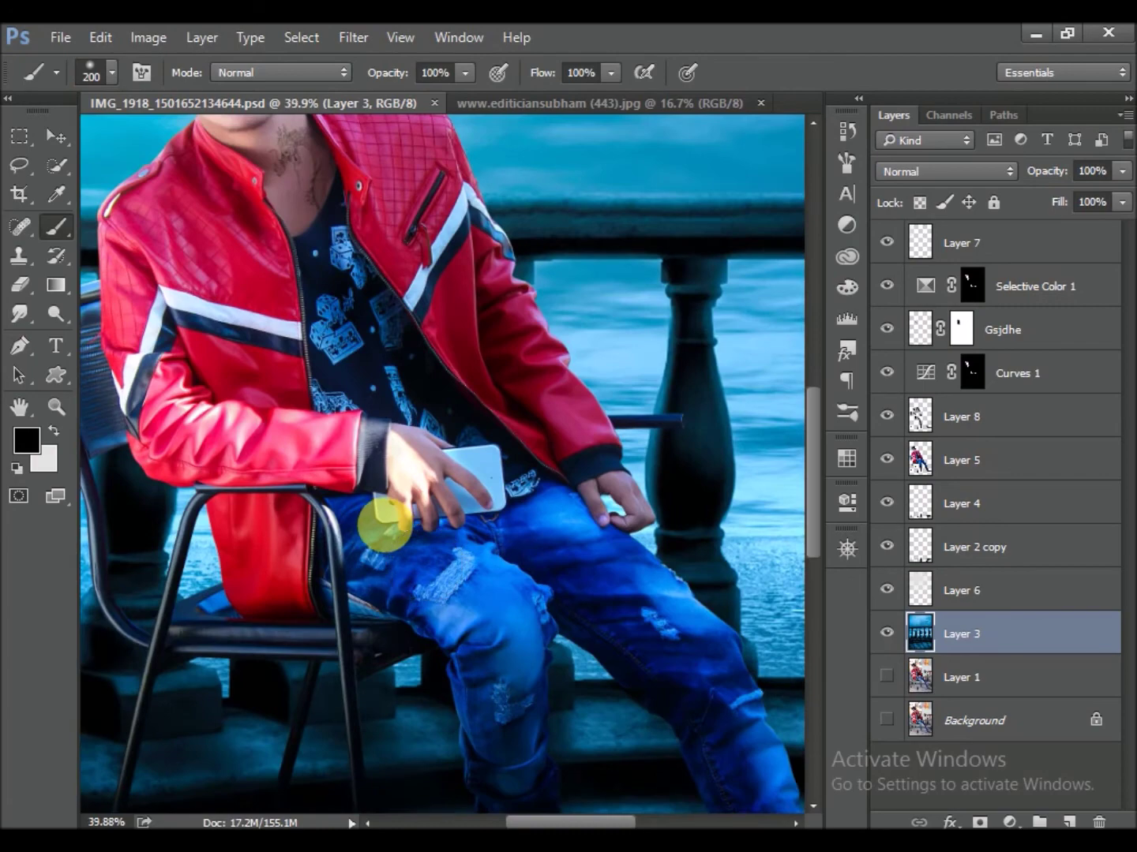
scroll(385, 525, "down", 4)
scroll(382, 525, "down", 1)
scroll(388, 528, "down", 1)
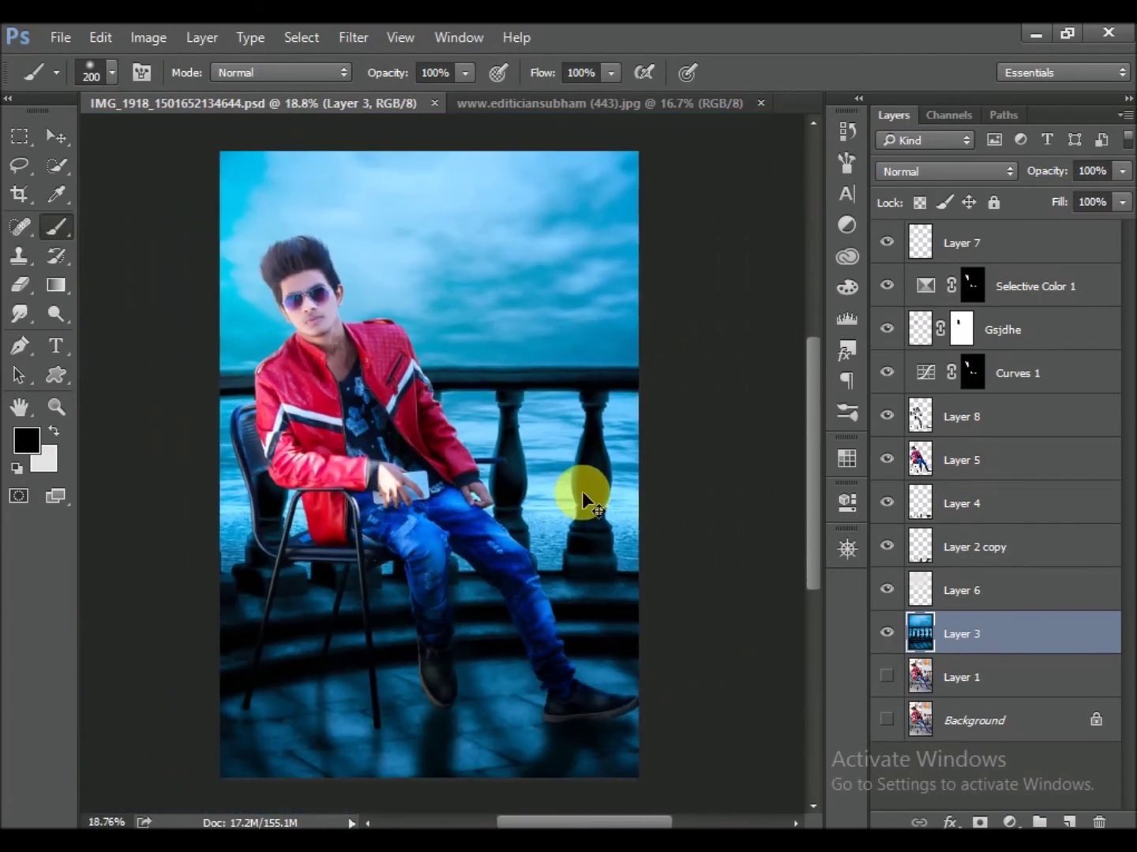
scroll(593, 506, "down", 1)
scroll(574, 501, "up", 1)
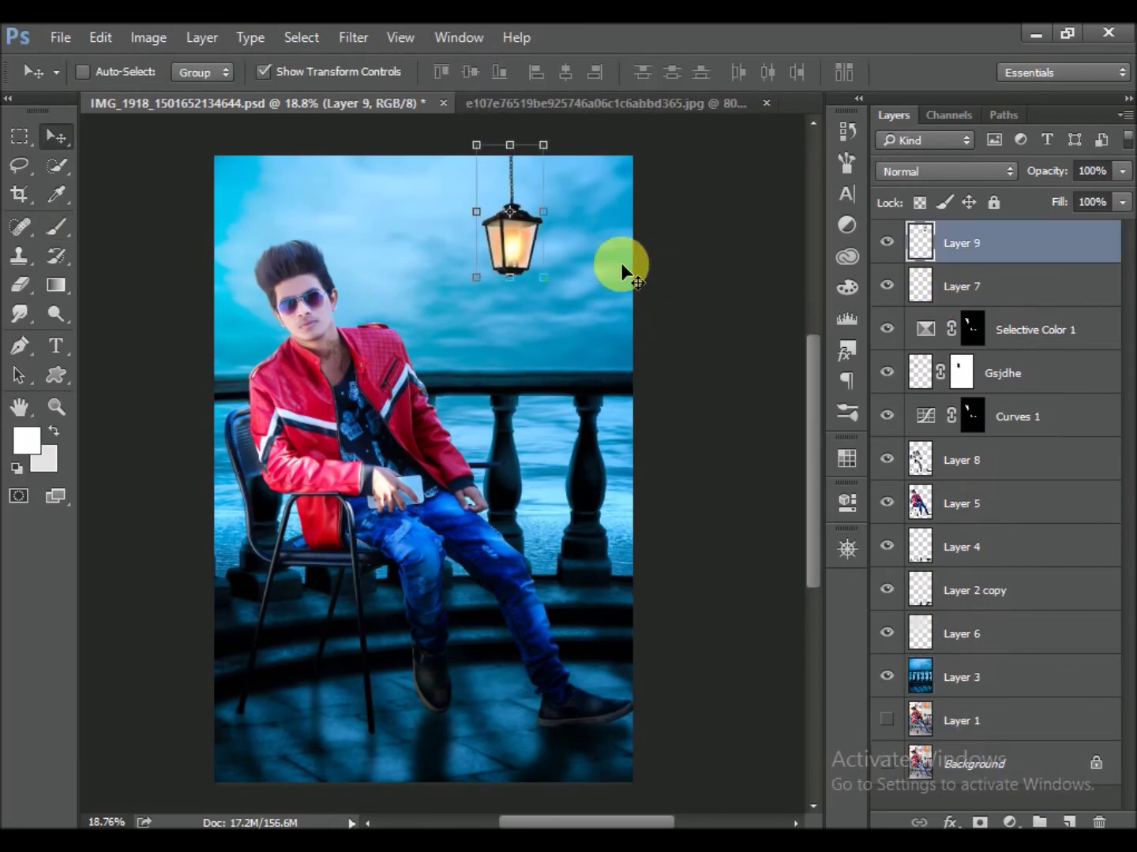
Cut out the lantern with Quick Selection and Refine Edge, copying it to a new layer
scroll(521, 254, "up", 4)
scroll(525, 259, "up", 8)
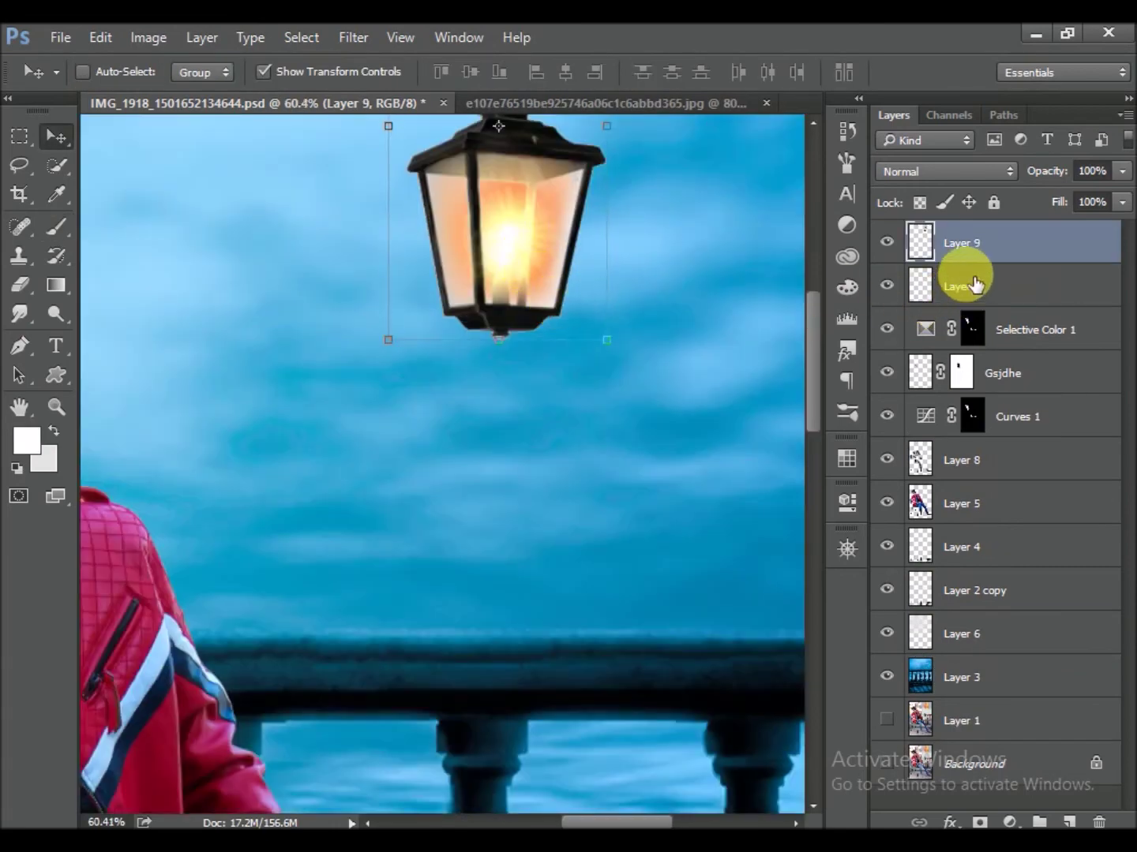
left_click(919, 240, "ctrl")
left_click(56, 164)
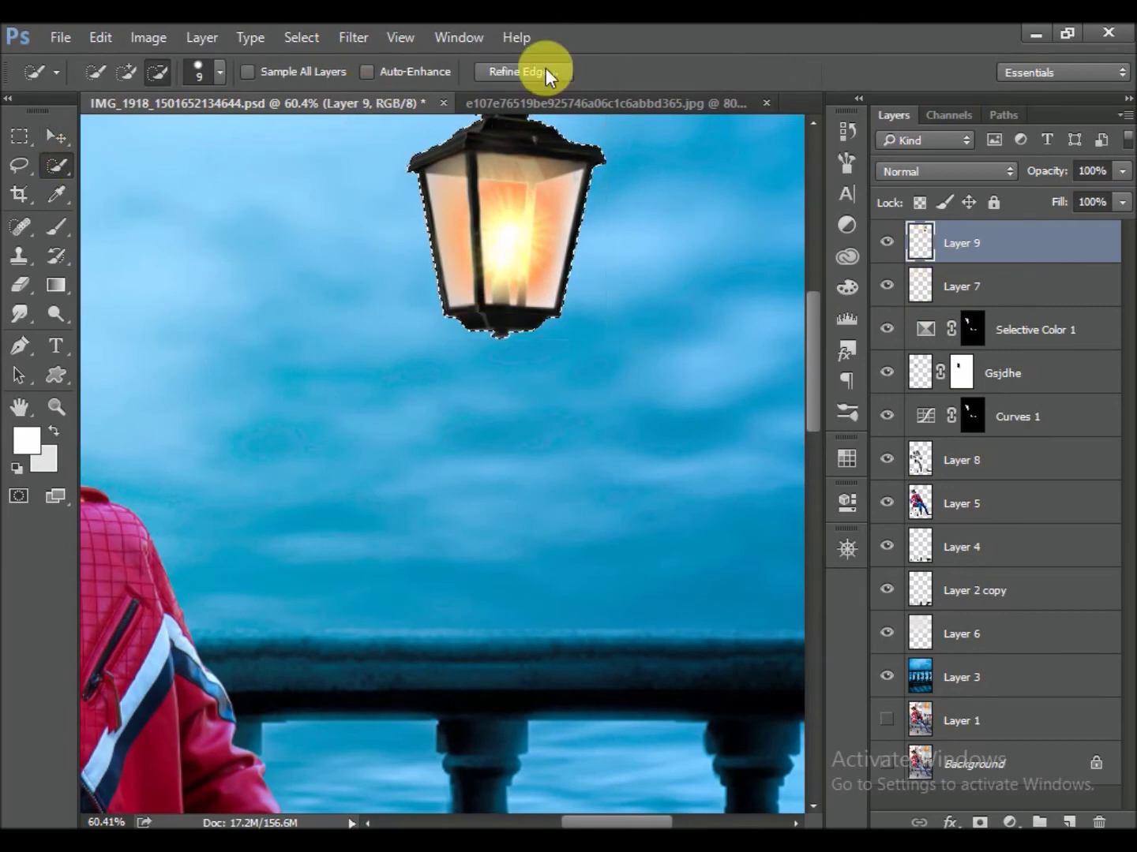
key("ctrl+alt+r")
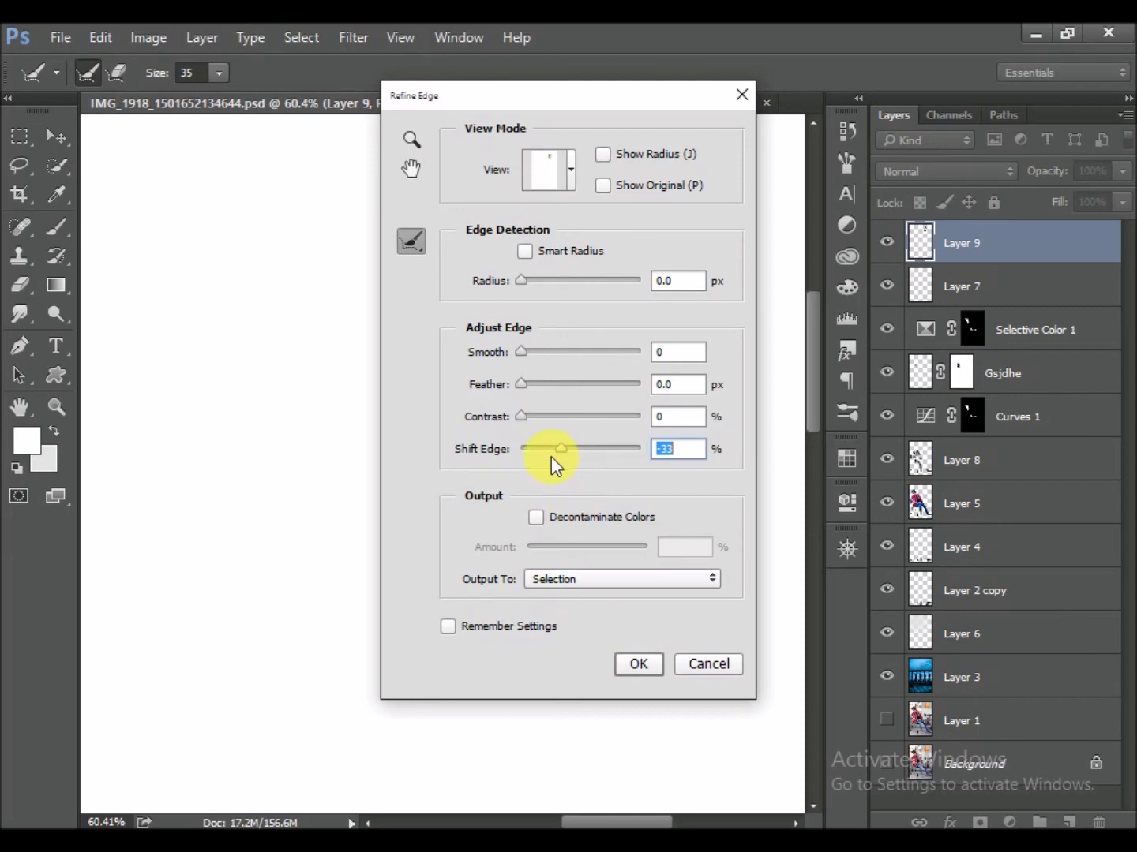
left_click(639, 663)
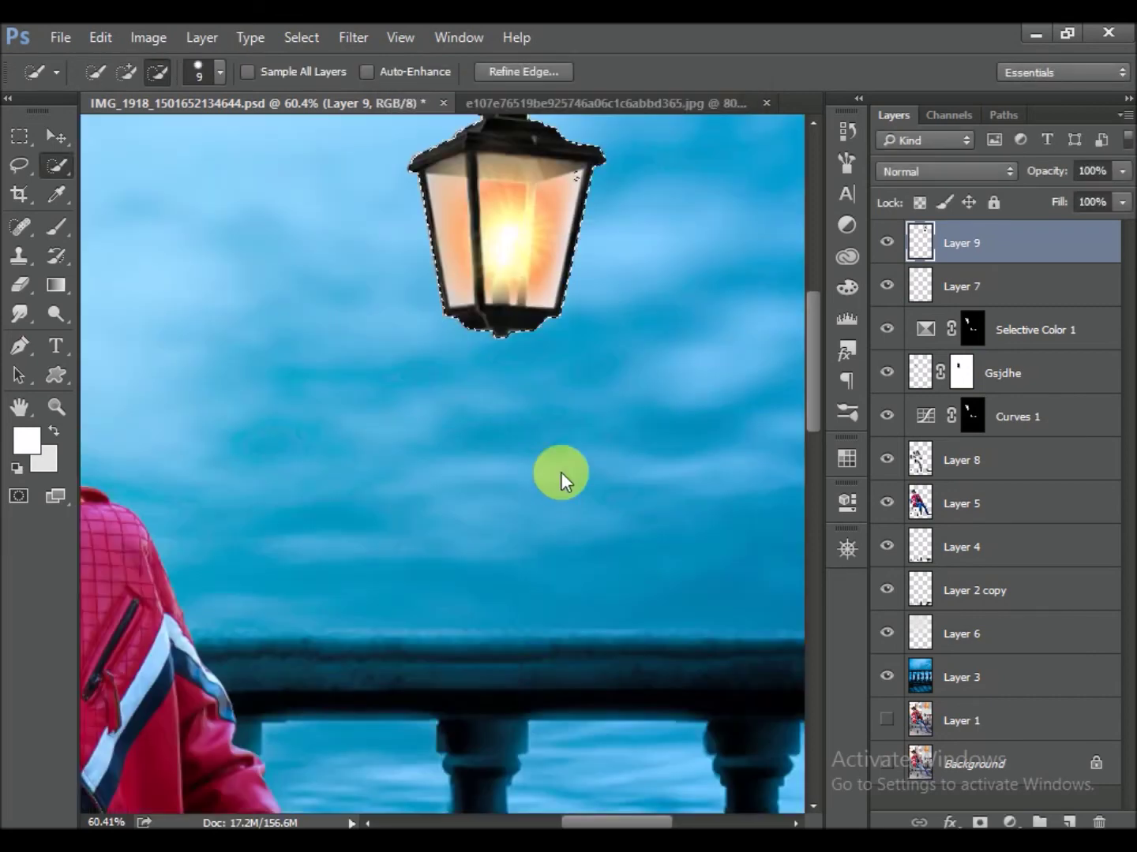
key("ctrl+j")
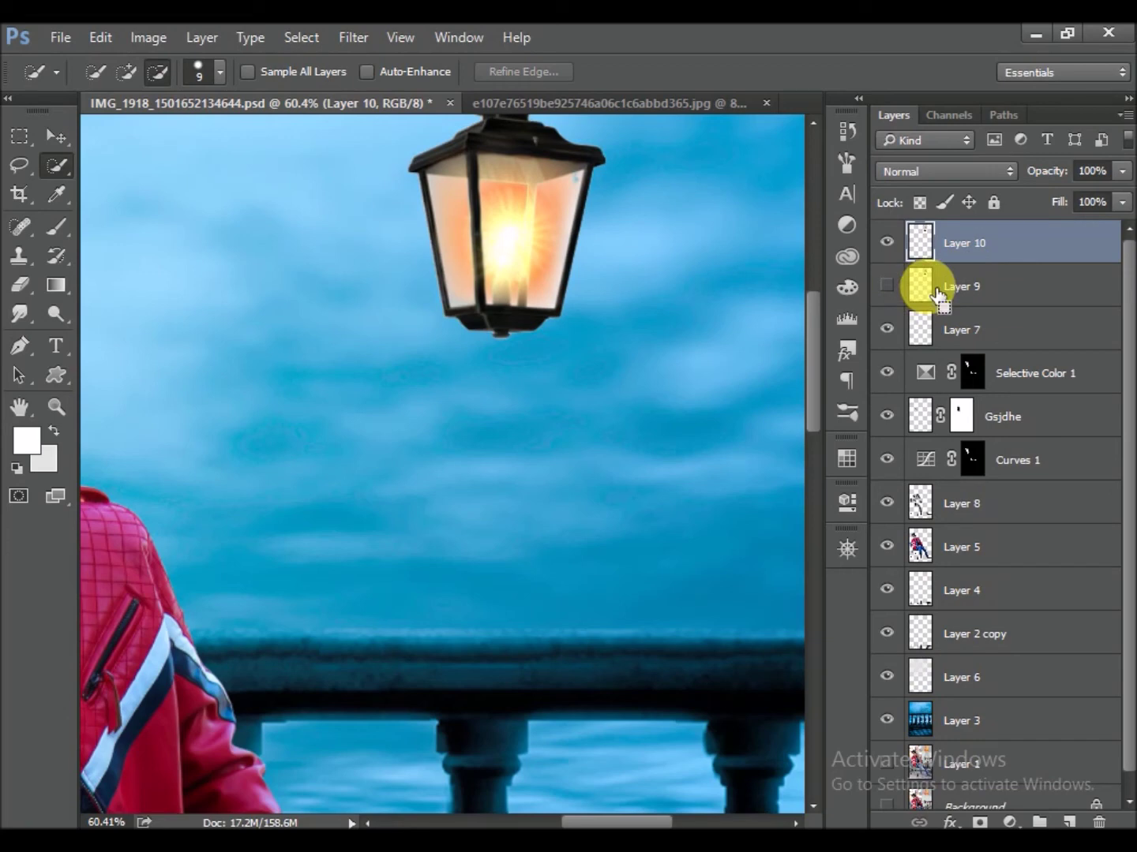
Save, then toggle Layer 9's visibility to compare the lantern edges
scroll(679, 360, "up", 2)
scroll(591, 316, "up", 2)
key("ctrl+s")
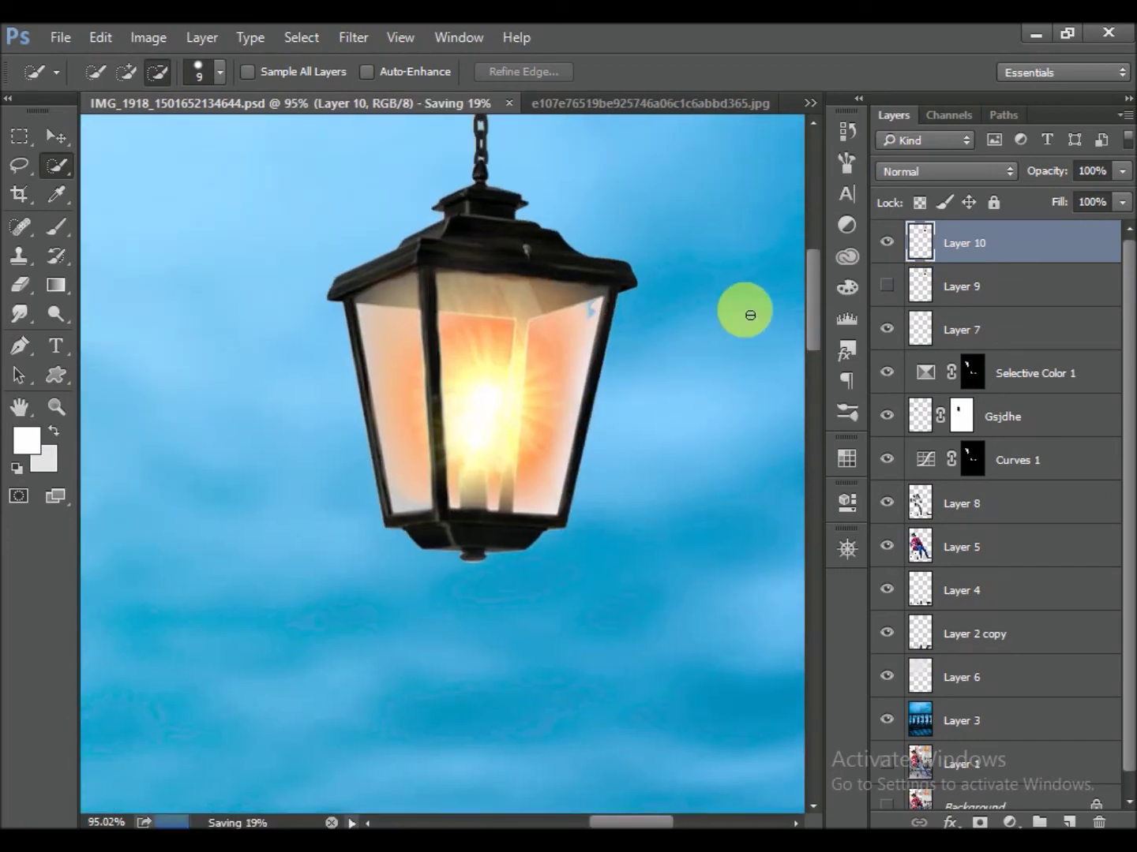
left_click(902, 294)
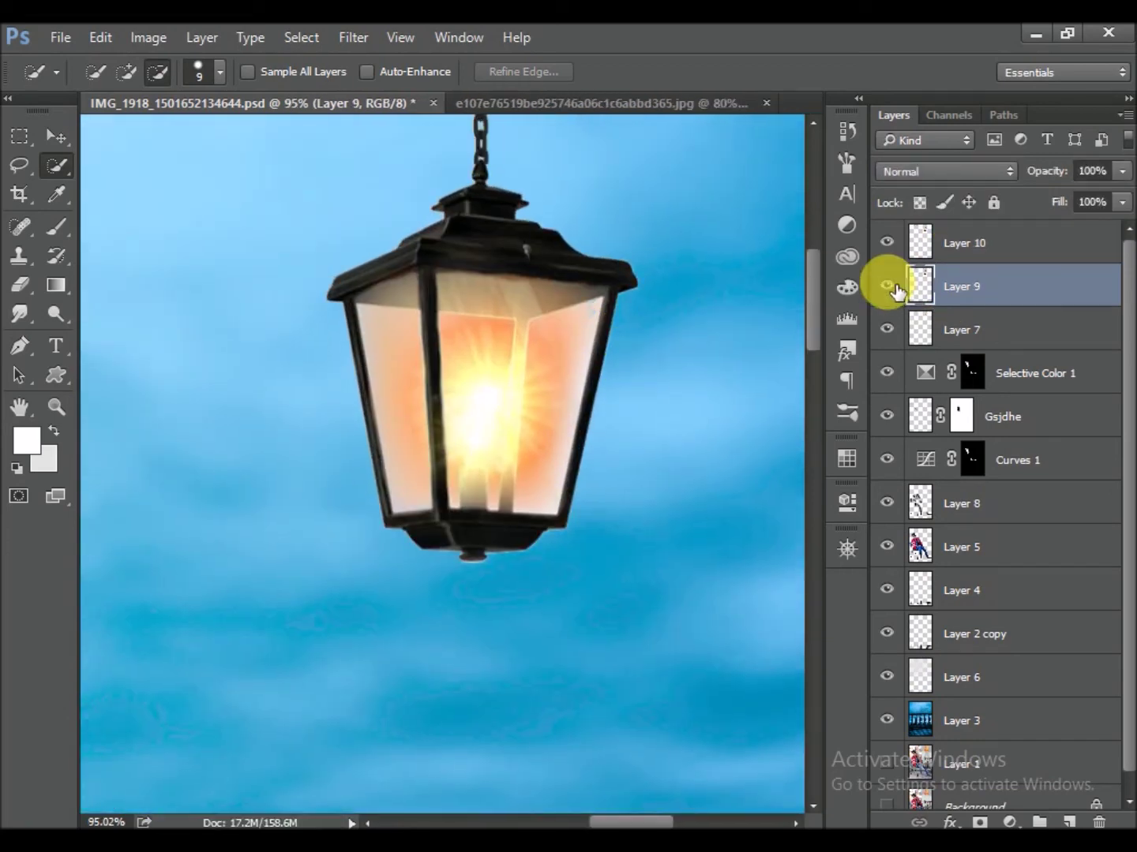
left_click(891, 288)
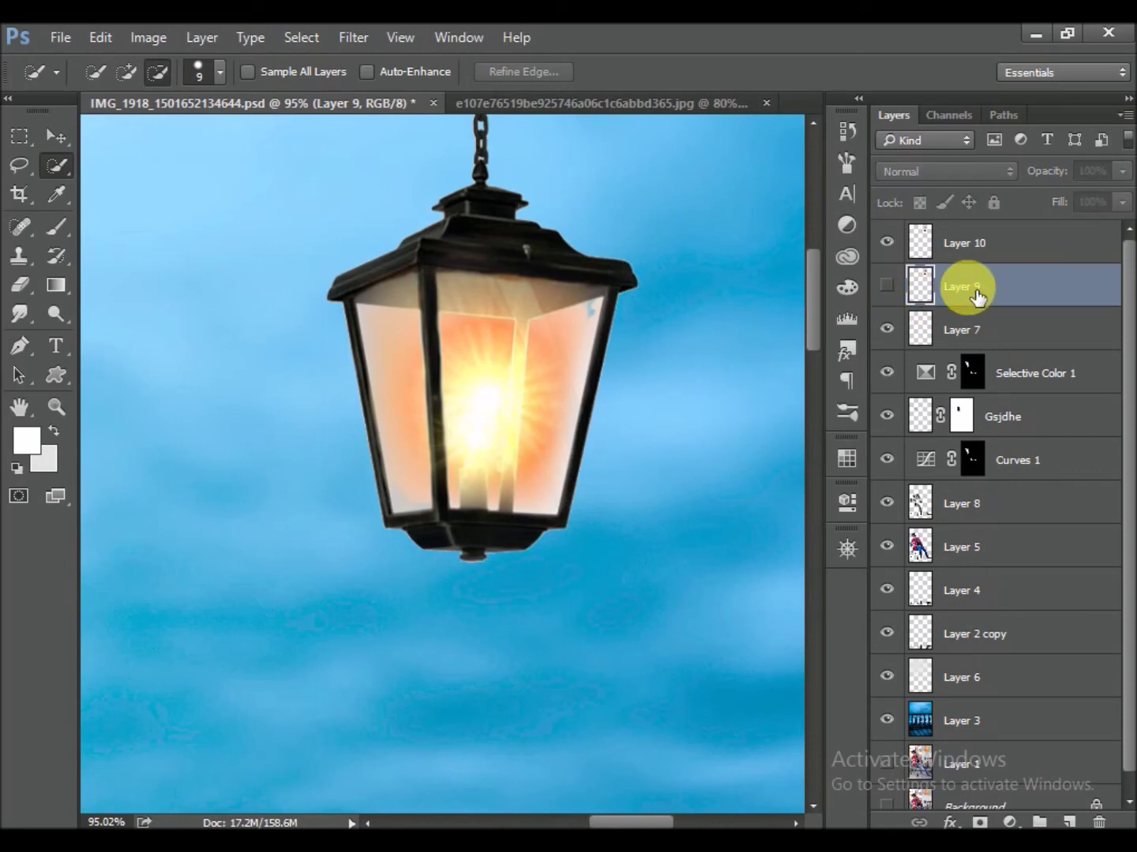
left_click(900, 297)
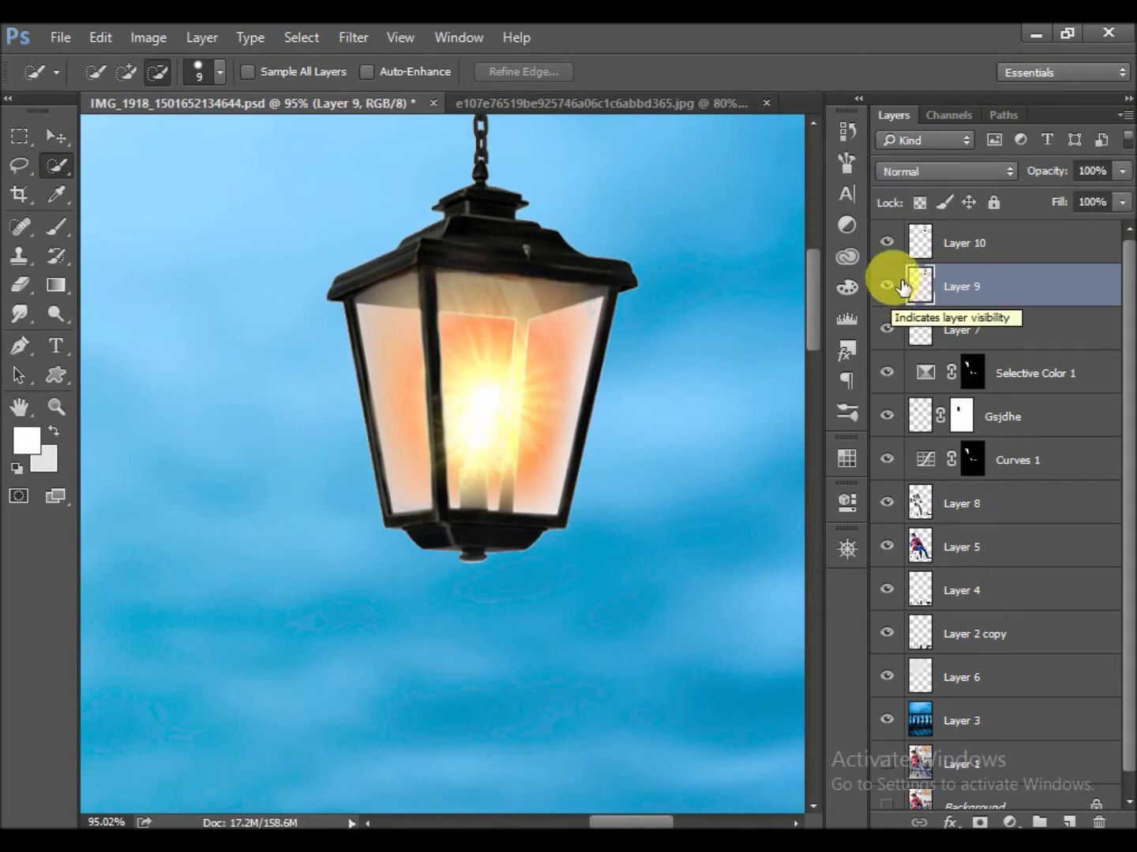
Delete the duplicate lantern Layer 10 and save the document
left_click(977, 240)
key("Delete")
scroll(660, 321, "down", 4)
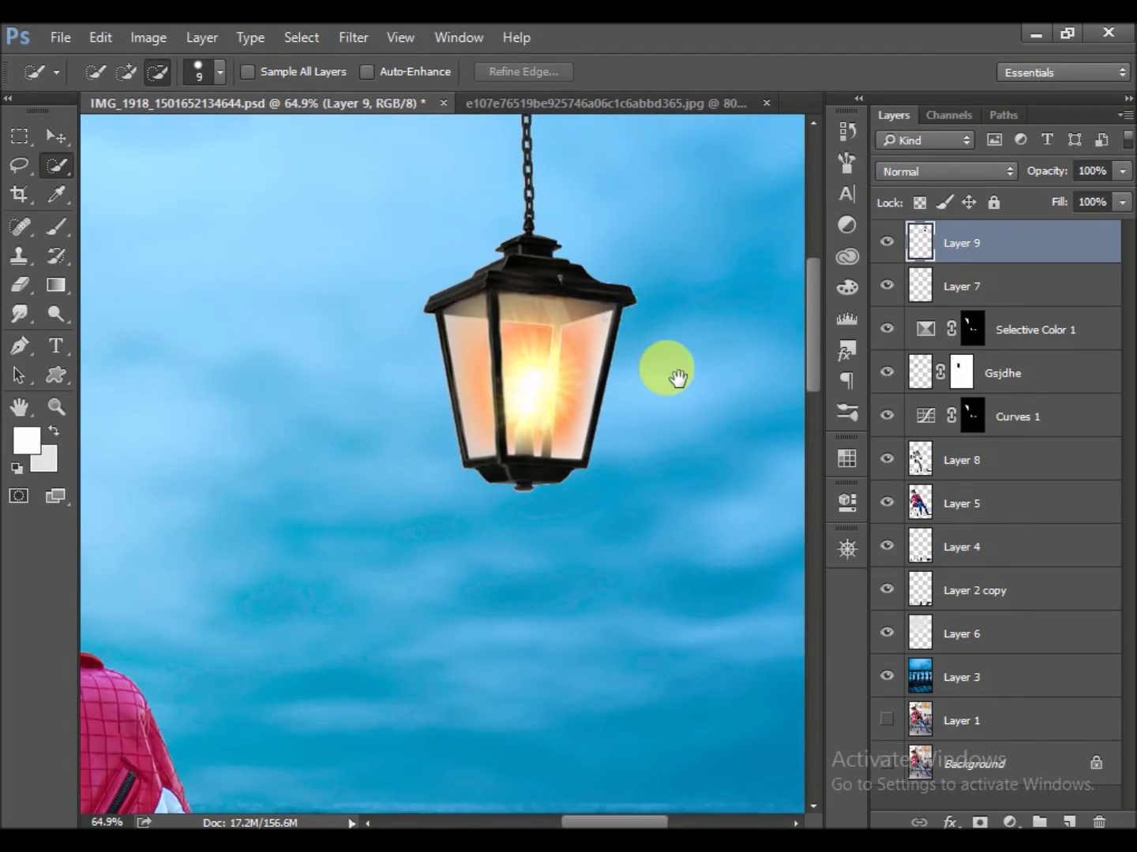
scroll(643, 337, "down", 2)
scroll(641, 361, "down", 2)
scroll(662, 374, "down", 1)
key("ctrl+s")
scroll(738, 336, "down", 1)
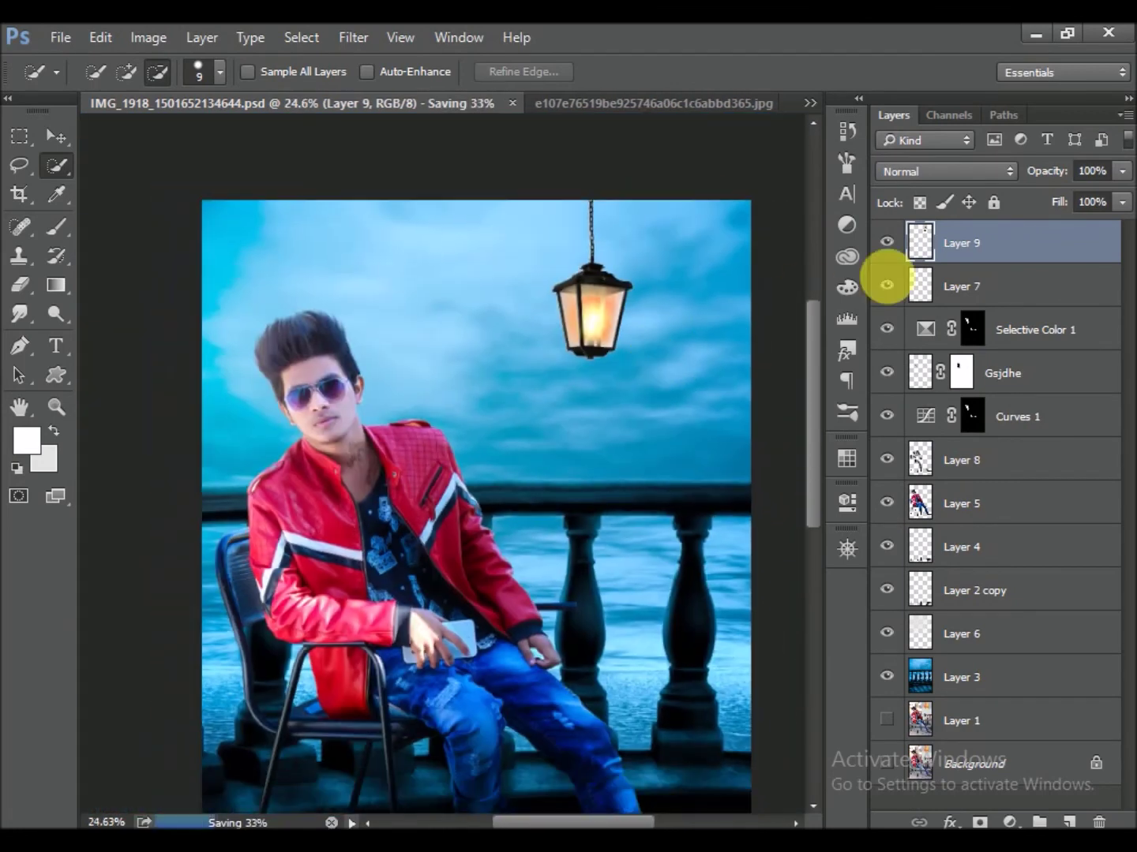
Shrink the lantern to about 84.5% and move it into the upper sky
key("v")
left_click_drag(637, 364, 677, 447)
double_click(652, 393)
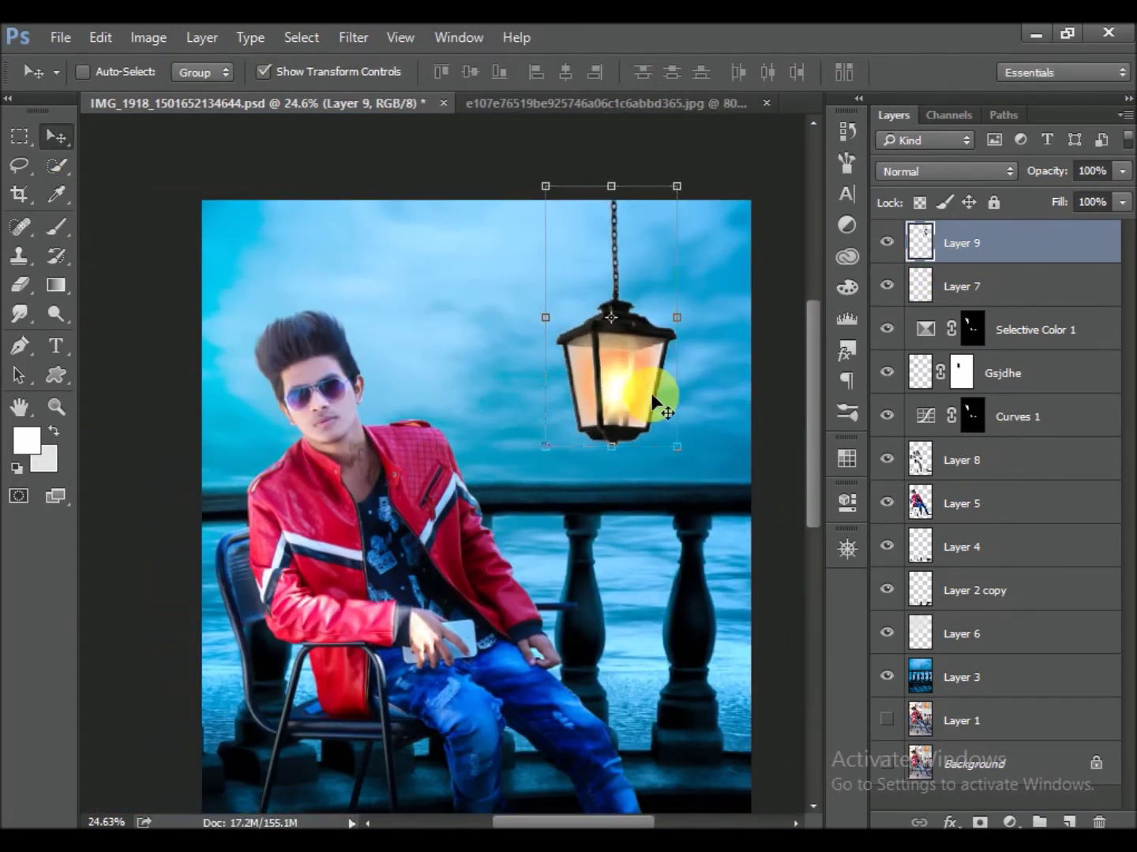
left_click_drag(651, 392, 626, 385)
mouse_move(517, 438)
left_mouse_down()
mouse_move(557, 384)
mouse_move(553, 355)
left_mouse_up()
double_click(604, 305)
left_click_drag(603, 305, 588, 324)
Save the file and shift the lantern about 48 px left
scroll(712, 388, "down", 1)
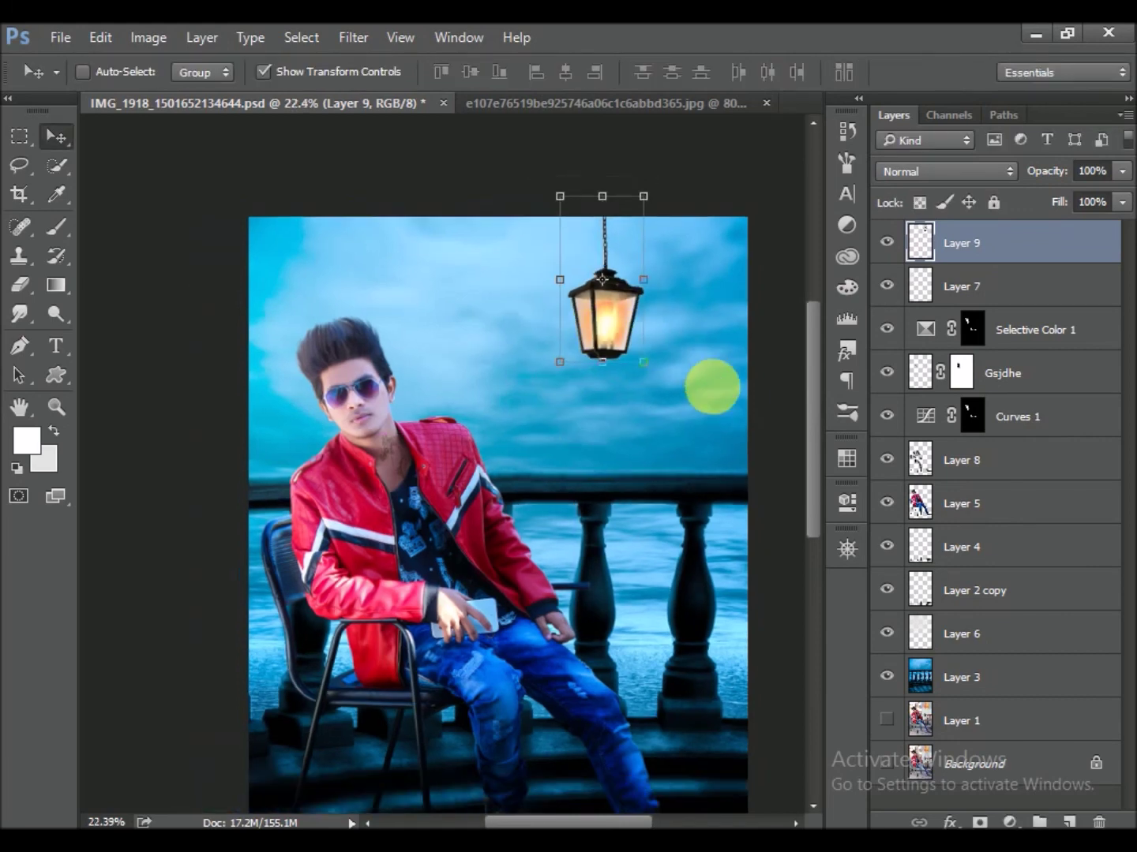
key("ctrl+s")
scroll(655, 390, "down", 1)
mouse_move(623, 288)
left_mouse_down()
mouse_move(587, 292)
mouse_move(598, 298)
left_mouse_up()
scroll(758, 423, "down", 1)
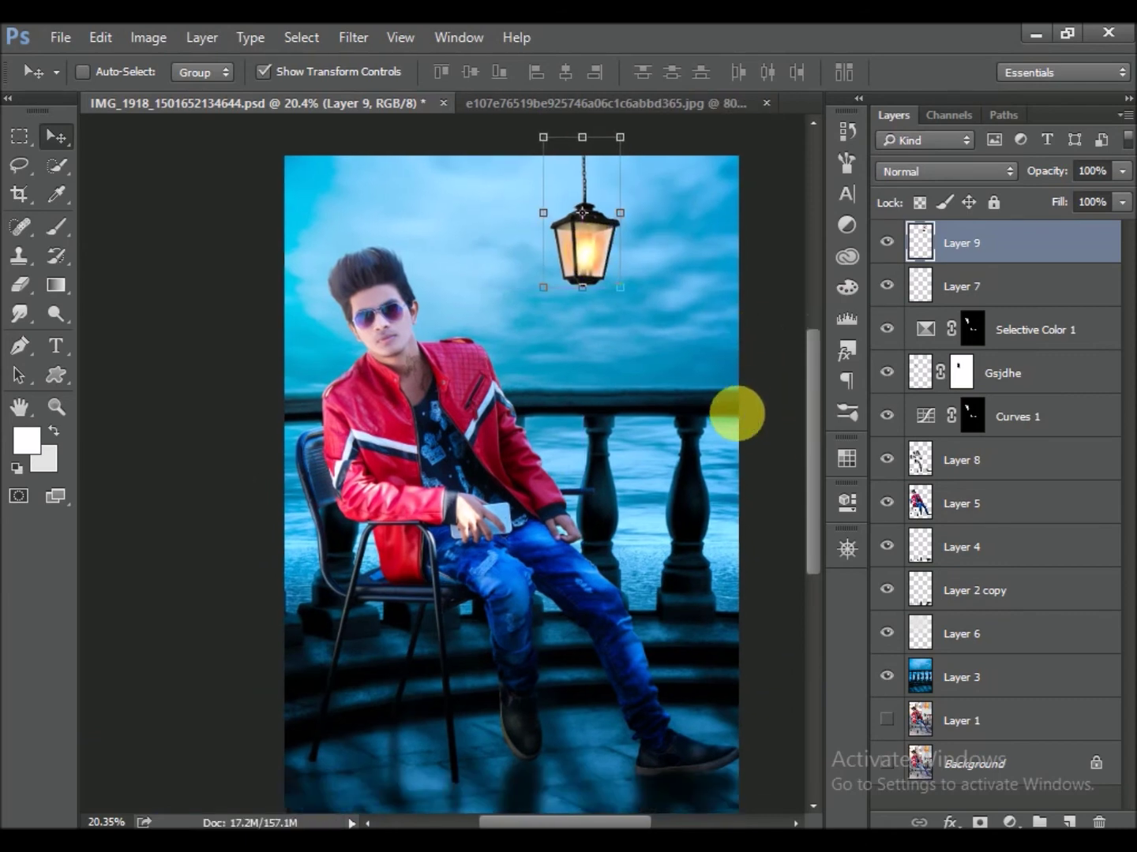
scroll(734, 411, "down", 1)
Preview the whole image, then add an empty Layer 10 above the lantern
left_click(847, 549)
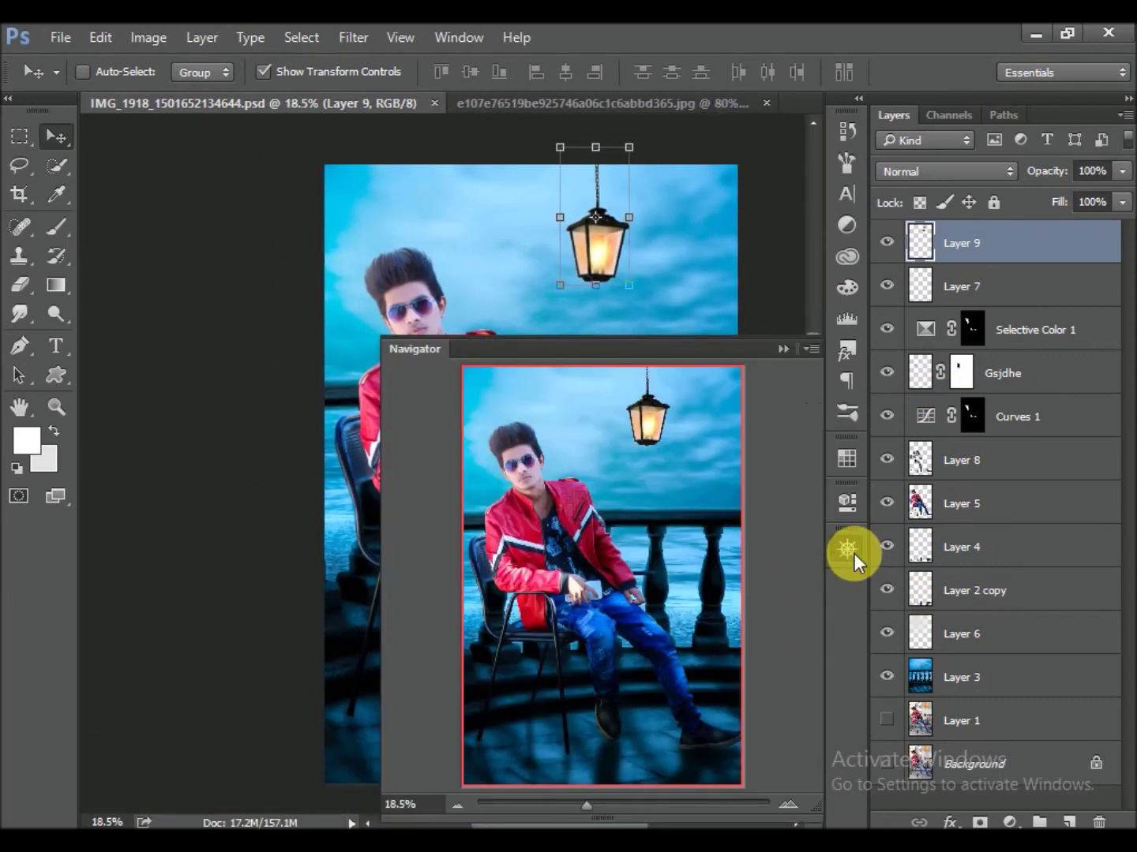
left_click(647, 533)
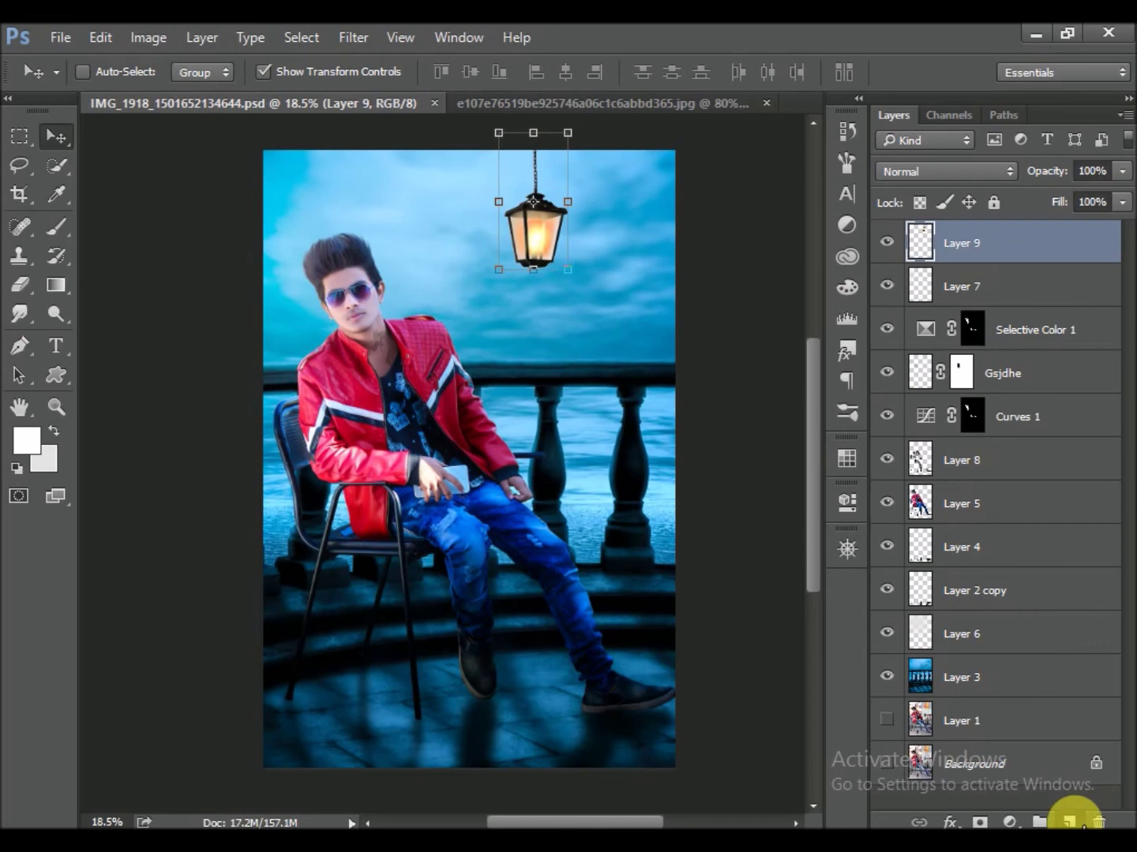
left_click(1070, 820)
left_click(57, 231)
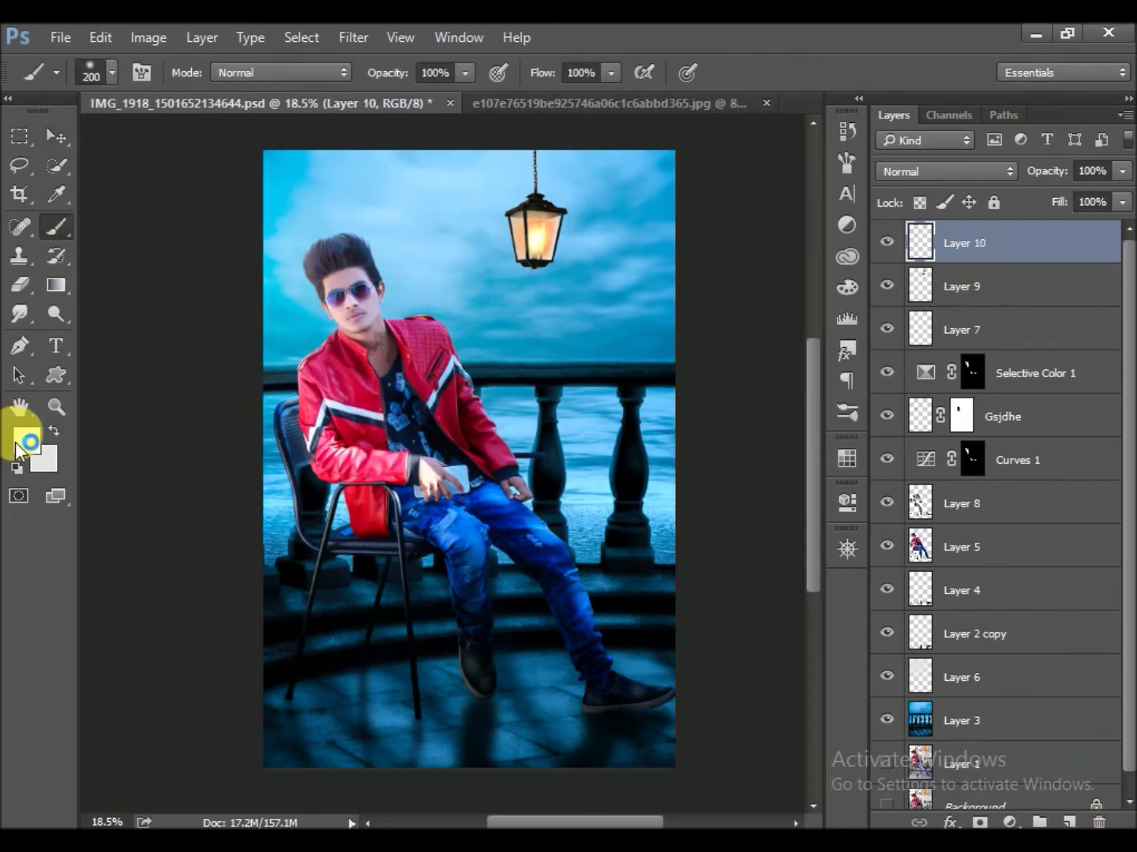
Paint an orange FF4200 glow on Layer 10, blended in Color Dodge at reduced opacity
left_click(18, 446)
left_click(626, 474)
left_click_drag(536, 418, 565, 212)
left_click(779, 196)
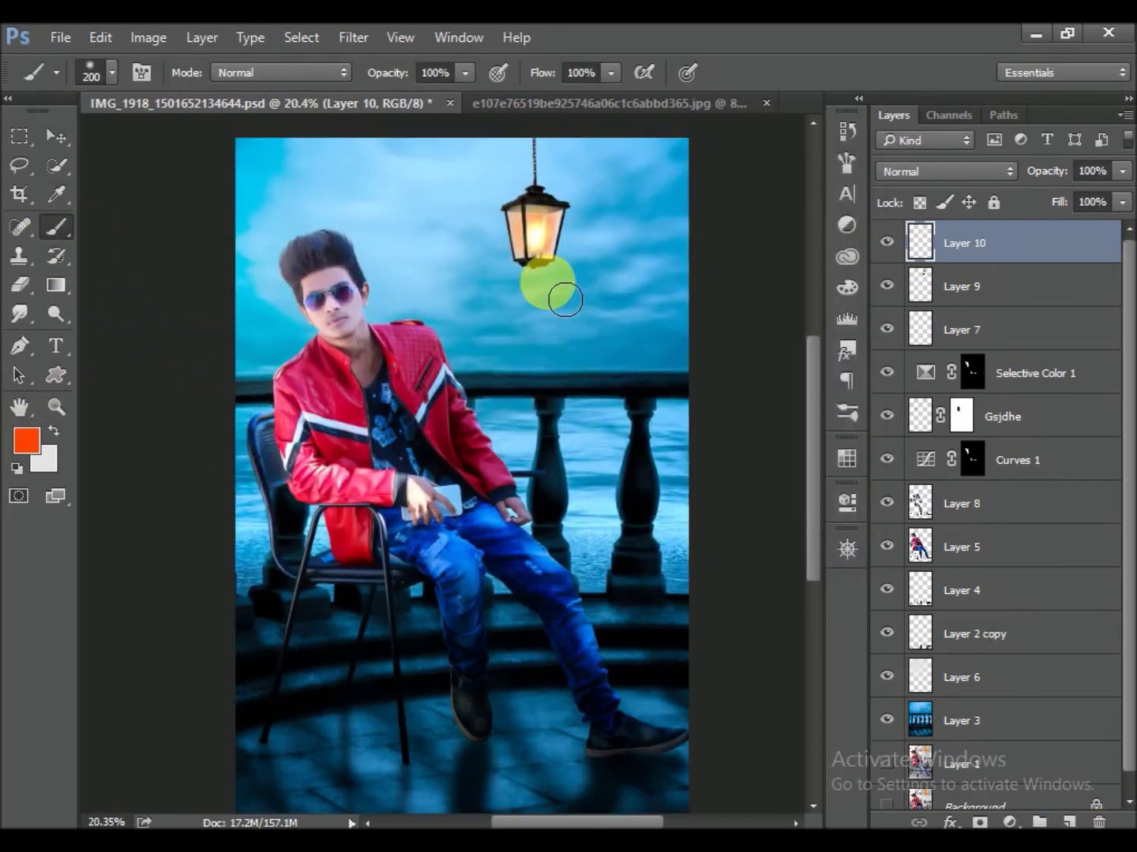
key("bracketright")
left_click(533, 230)
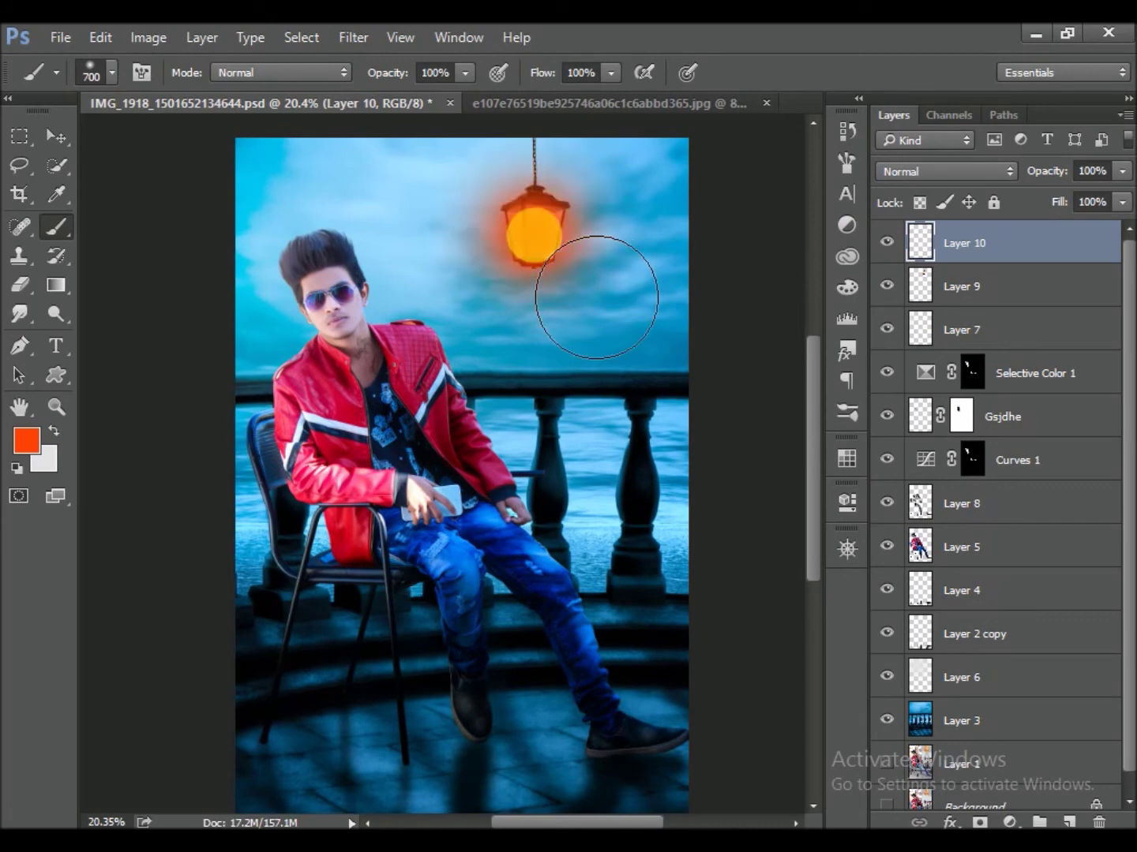
left_click(971, 172)
left_click(940, 366)
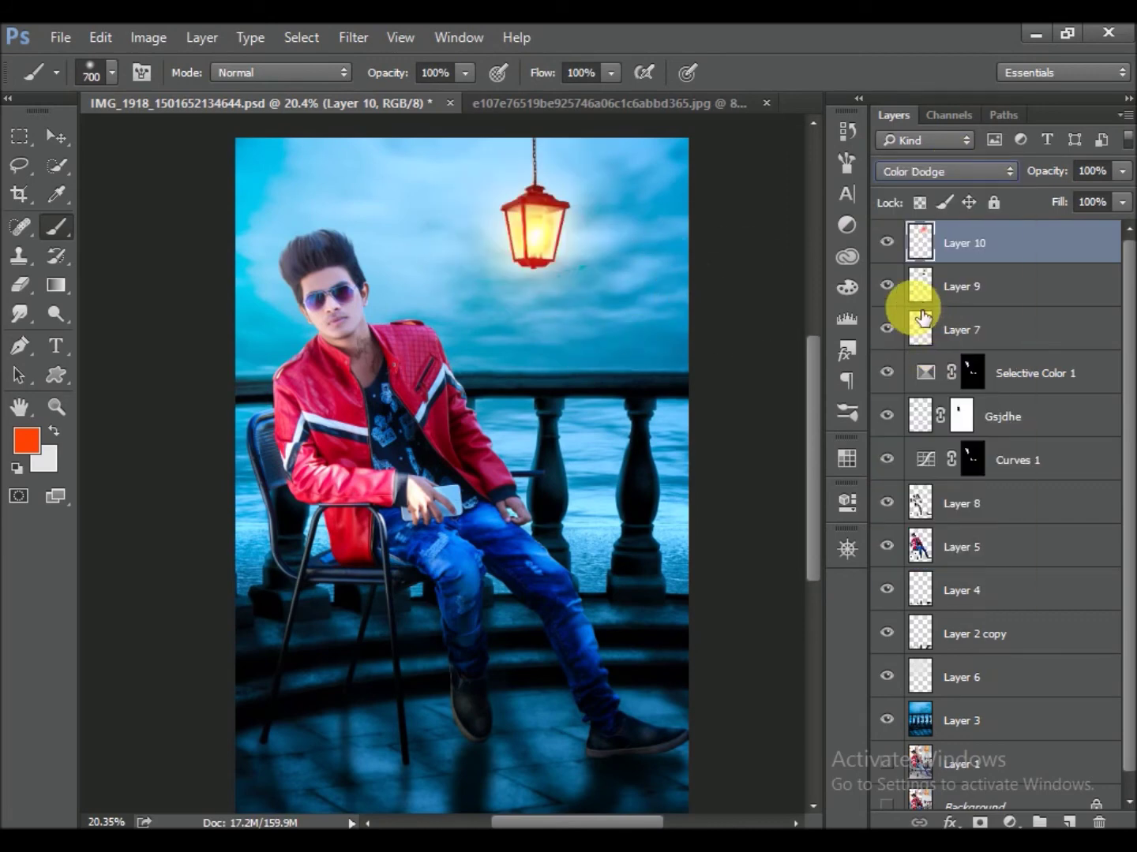
left_click_drag(1035, 180, 1020, 181)
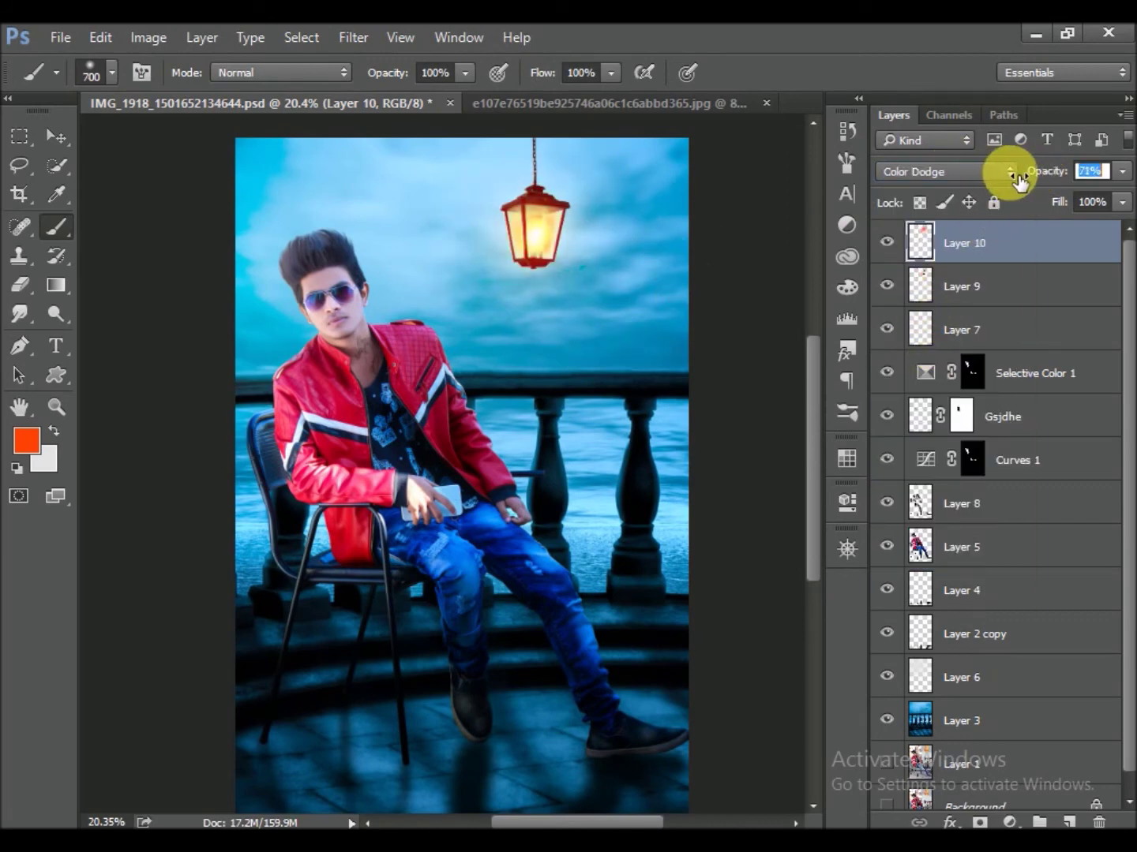
Paint a second lantern glow on new Layer 11 in Screen mode and save
left_click(1069, 821)
key("bracketright")
left_click(549, 241)
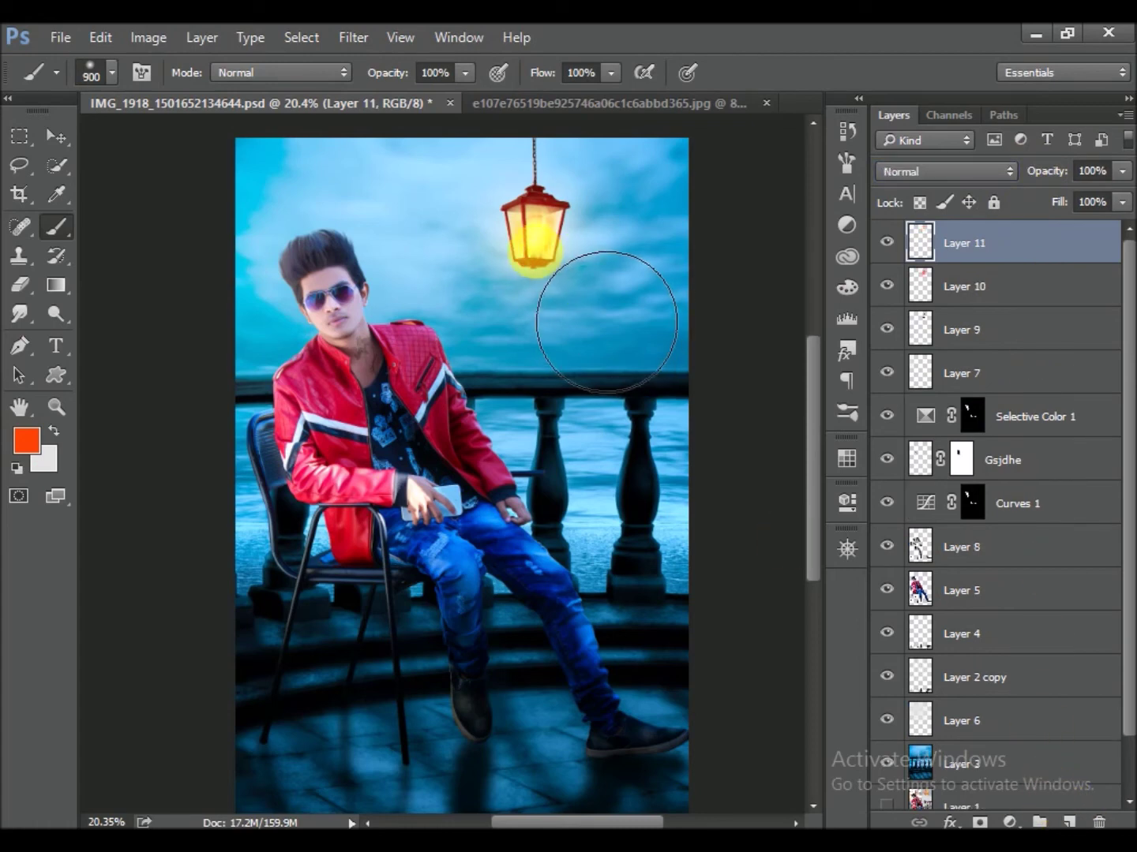
left_click(535, 237)
left_click(943, 172)
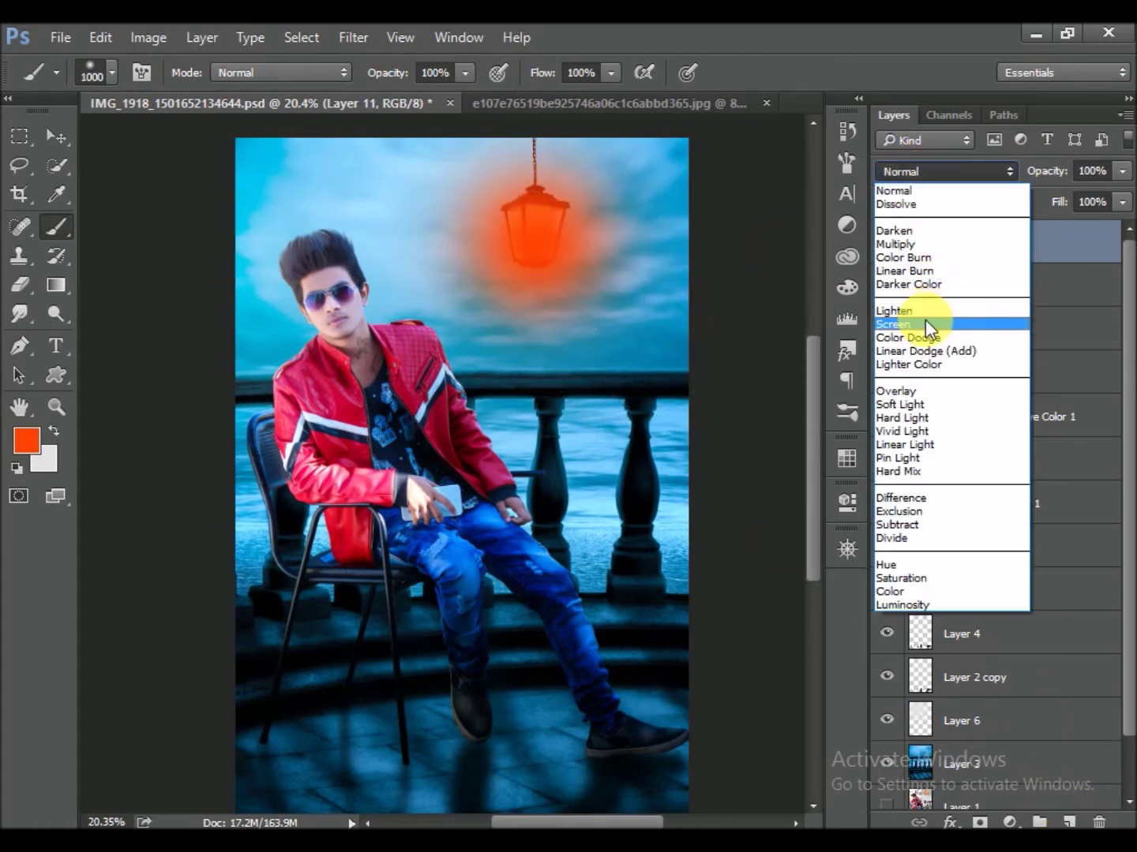
left_click(927, 314)
scroll(624, 347, "down", 1)
key("ctrl+s")
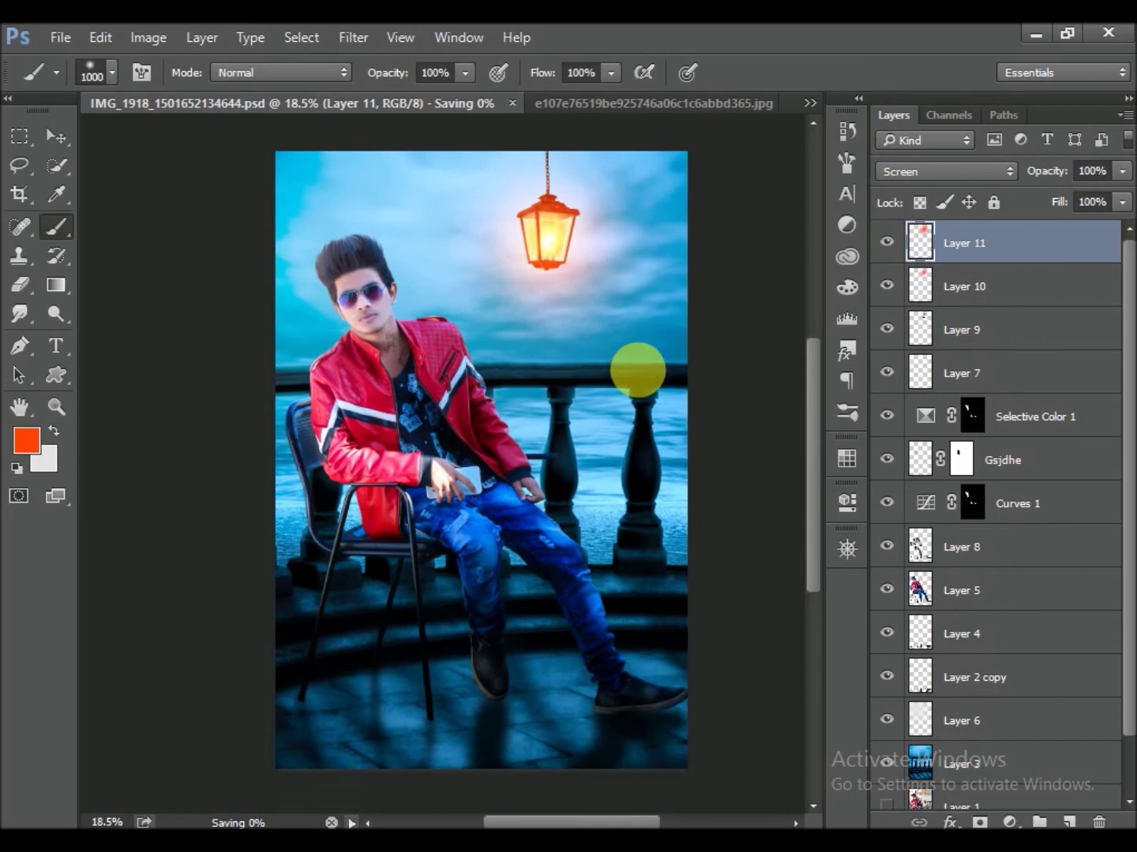
Undo a stray orange stroke and add an empty Layer 12
scroll(622, 489, "down", 1)
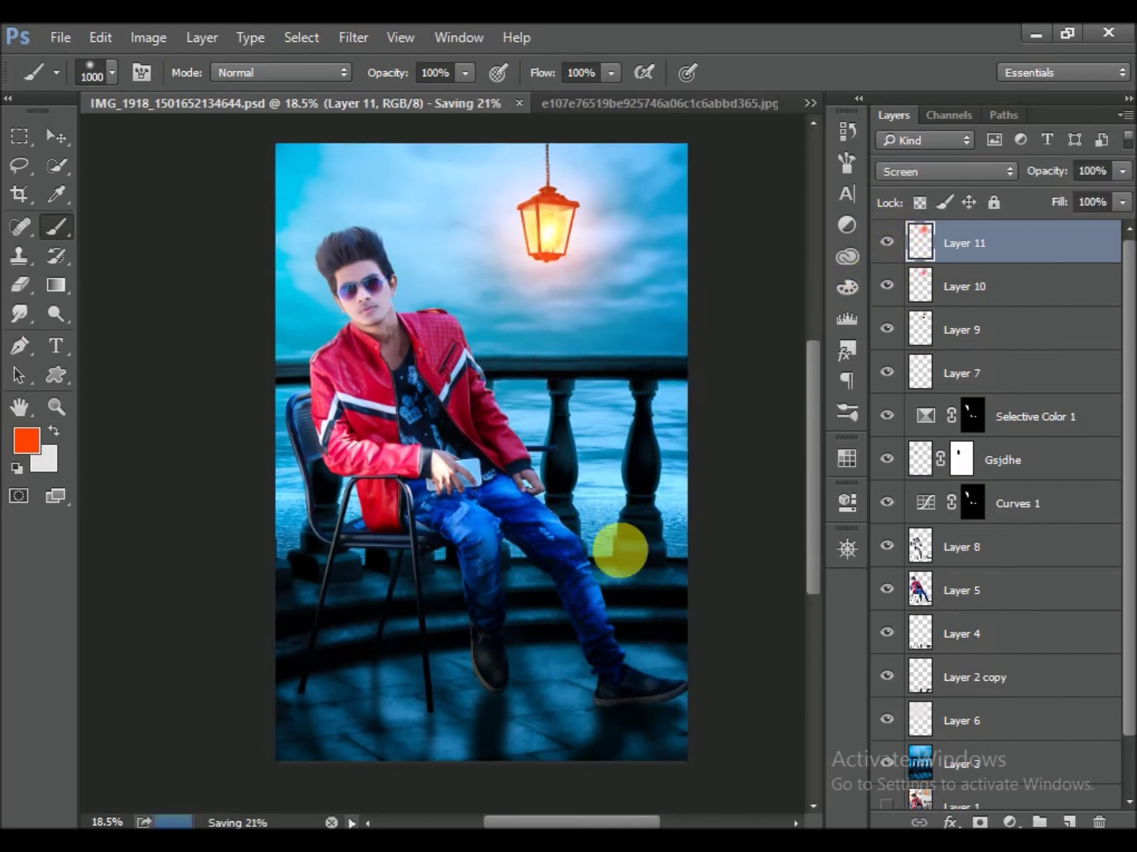
scroll(661, 474, "down", 1)
left_click_drag(647, 595, 497, 655)
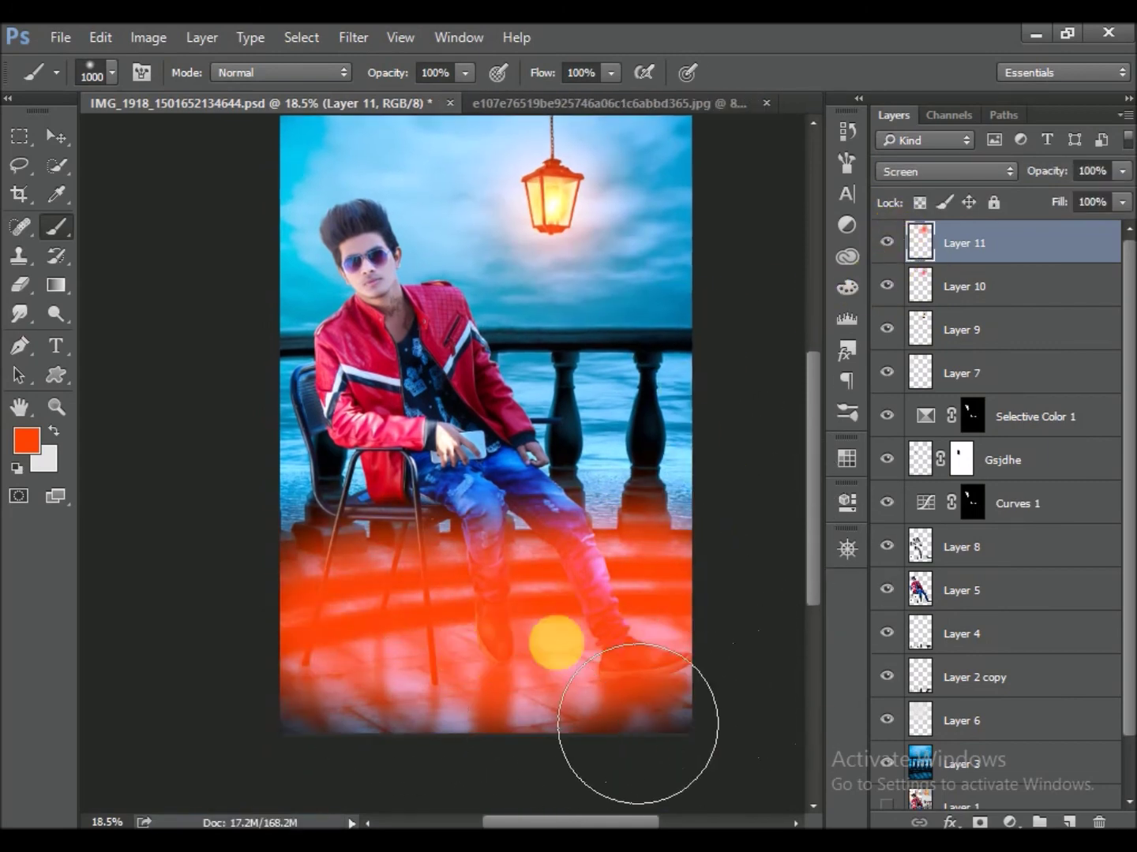
key("ctrl+z")
left_click(1069, 820)
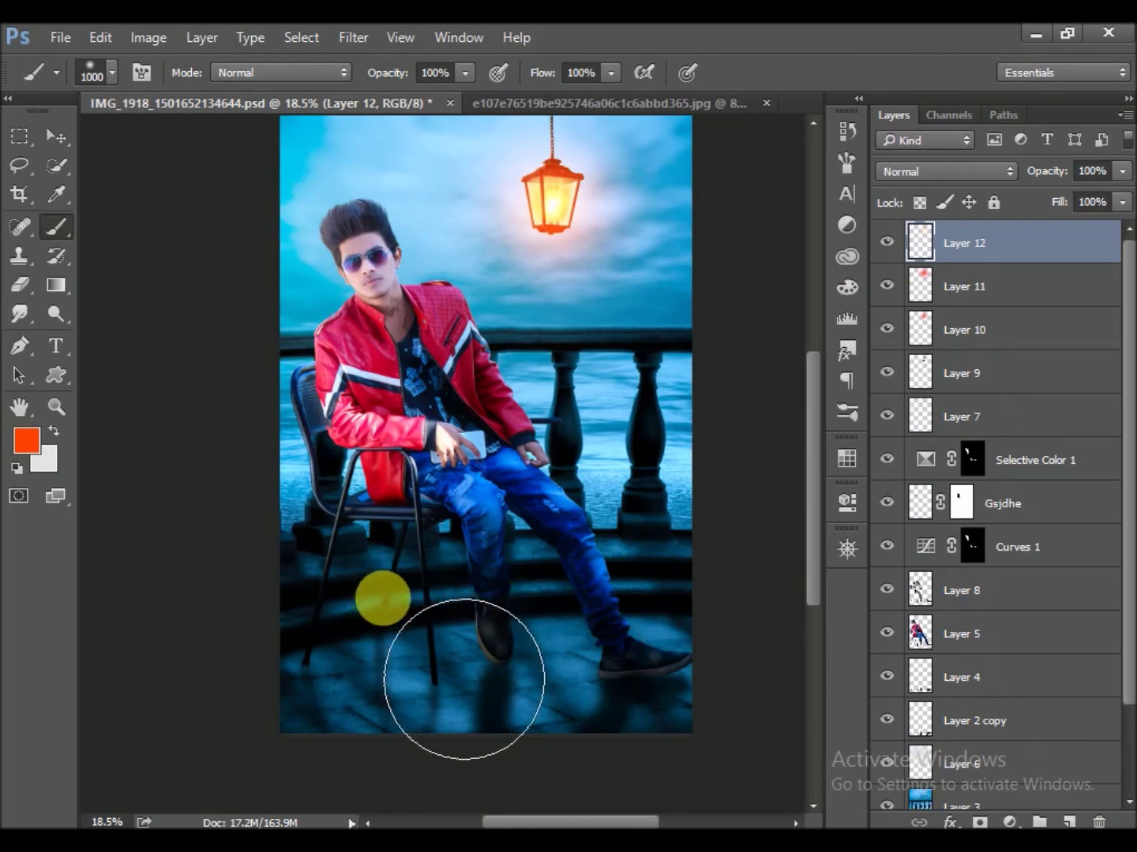
Try an orange Soft Light stroke on Layer 12, then undo it and save
left_click_drag(363, 607, 659, 575)
left_click(998, 172)
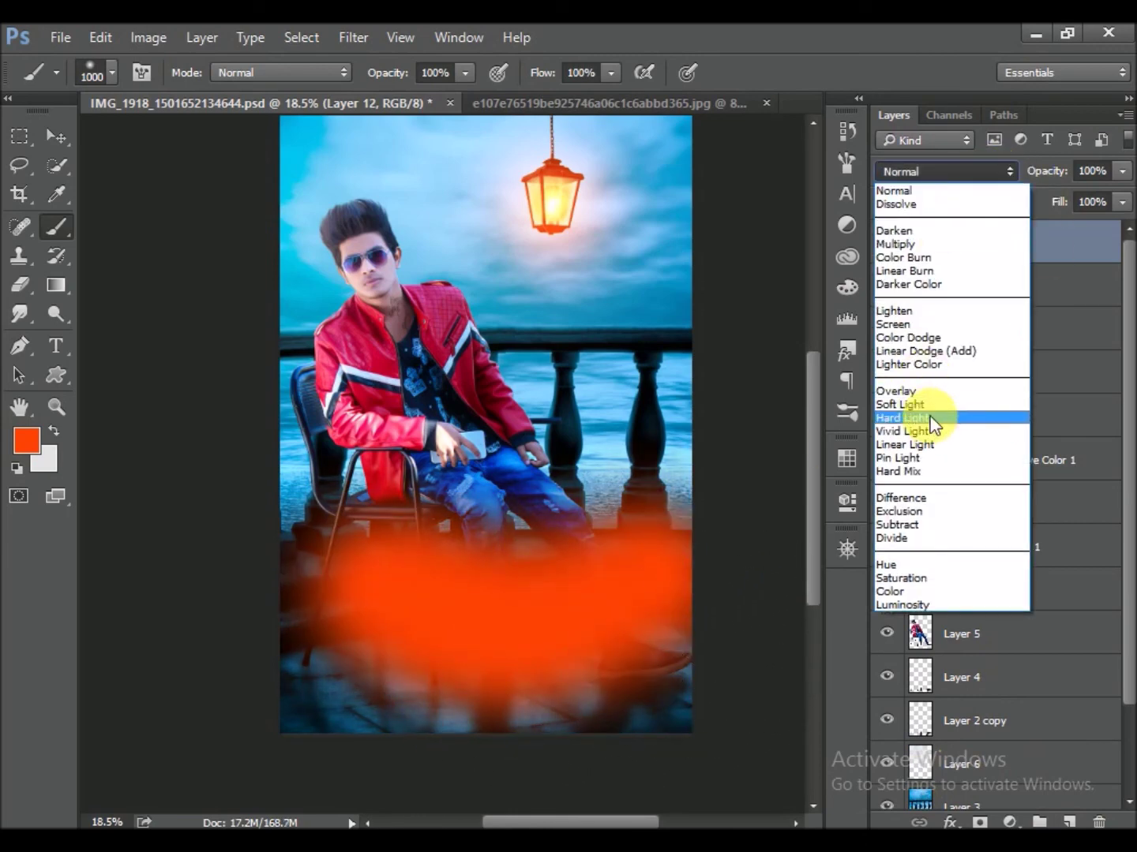
left_click(925, 404)
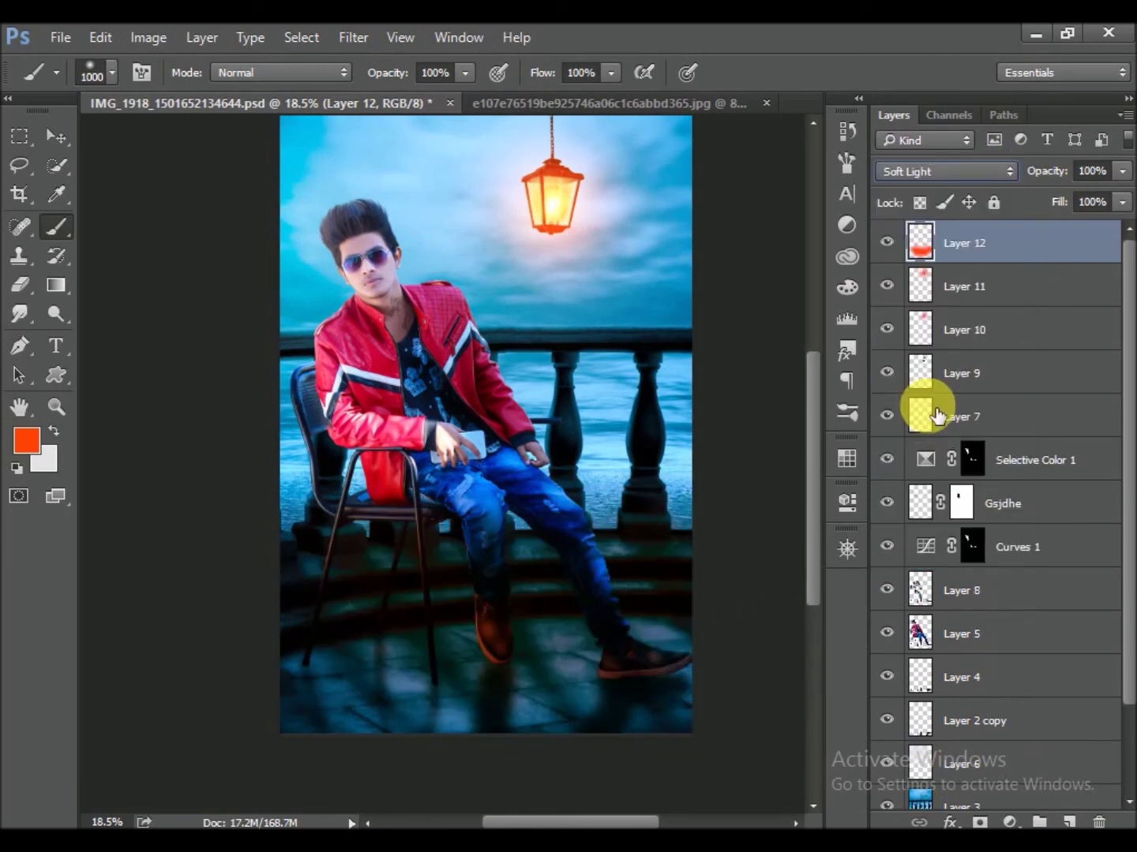
key("ctrl+z")
key("ctrl+alt+z")
key("ctrl+s")
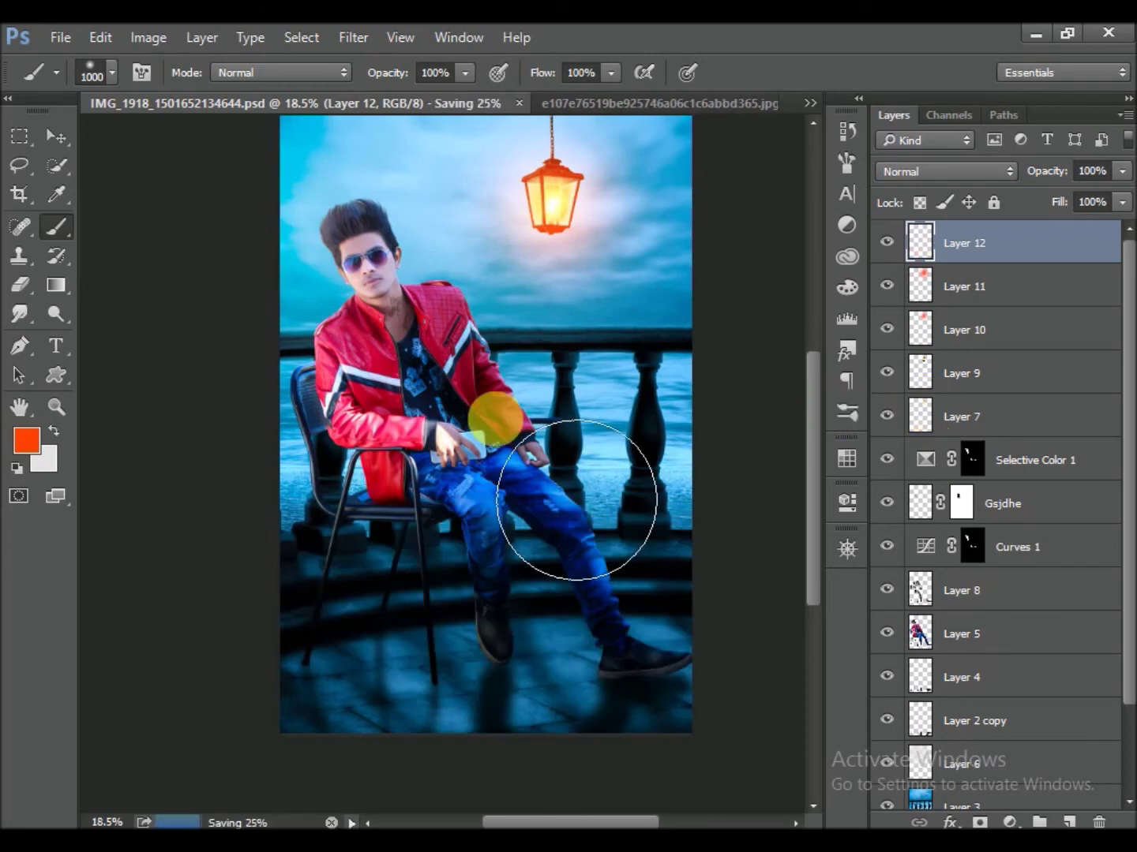
Load the man's outline as a selection and paint orange over his thigh and lower leg
scroll(577, 500, "down", 1)
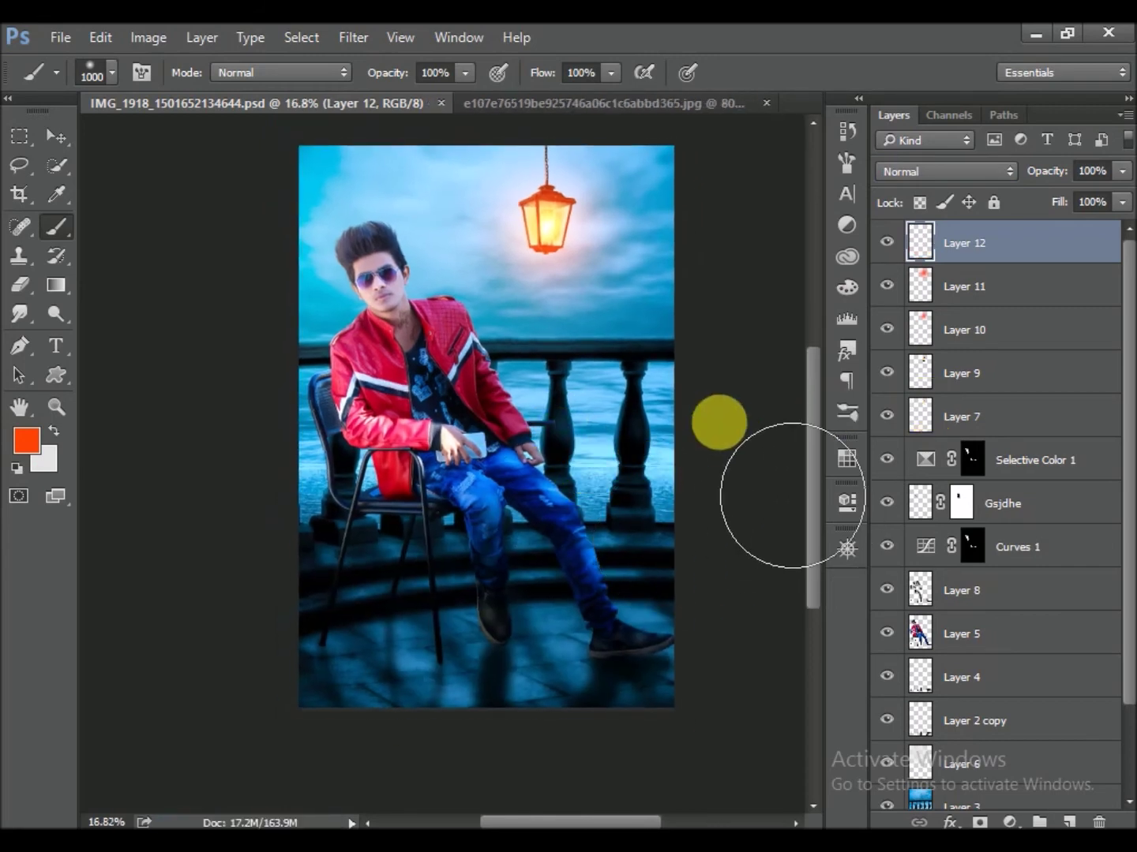
left_click(921, 633, "ctrl")
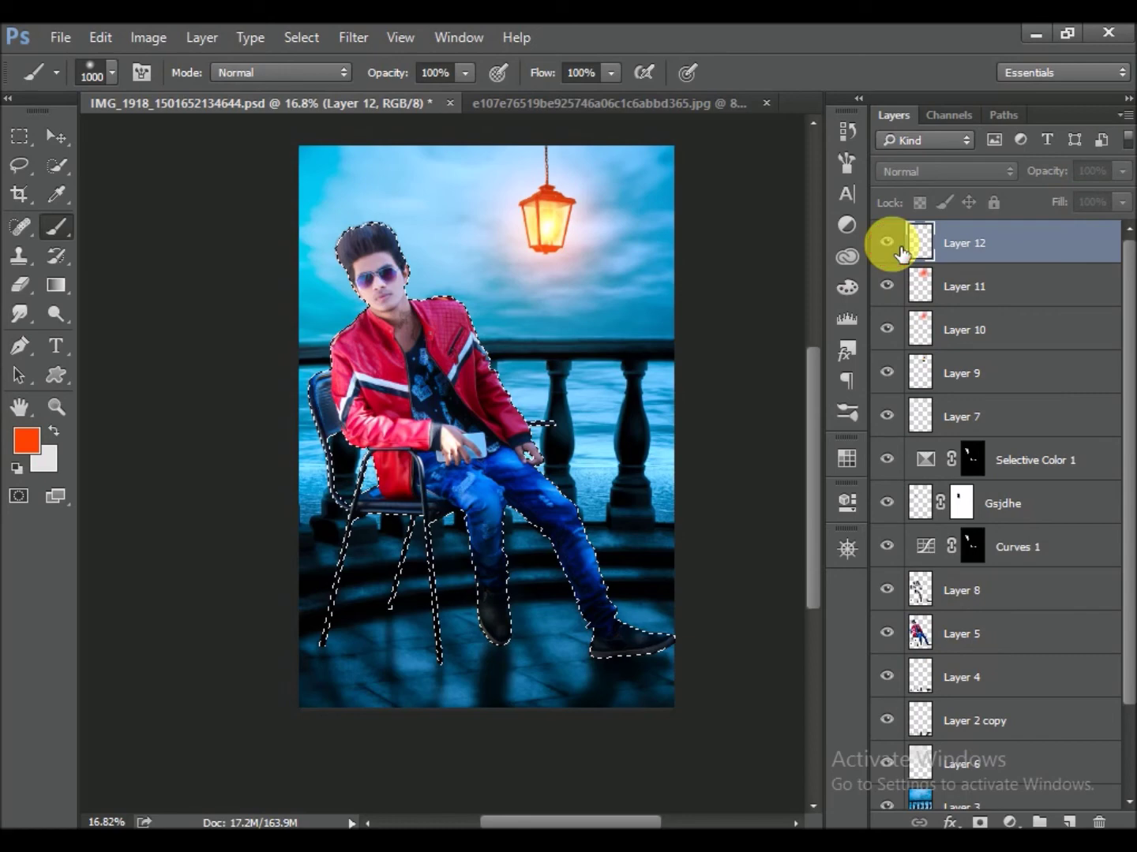
key("bracketleft")
scroll(536, 379, "up", 1)
key("bracketleft")
key("bracketleft")
key("bracketleft")
left_click_drag(498, 471, 557, 525)
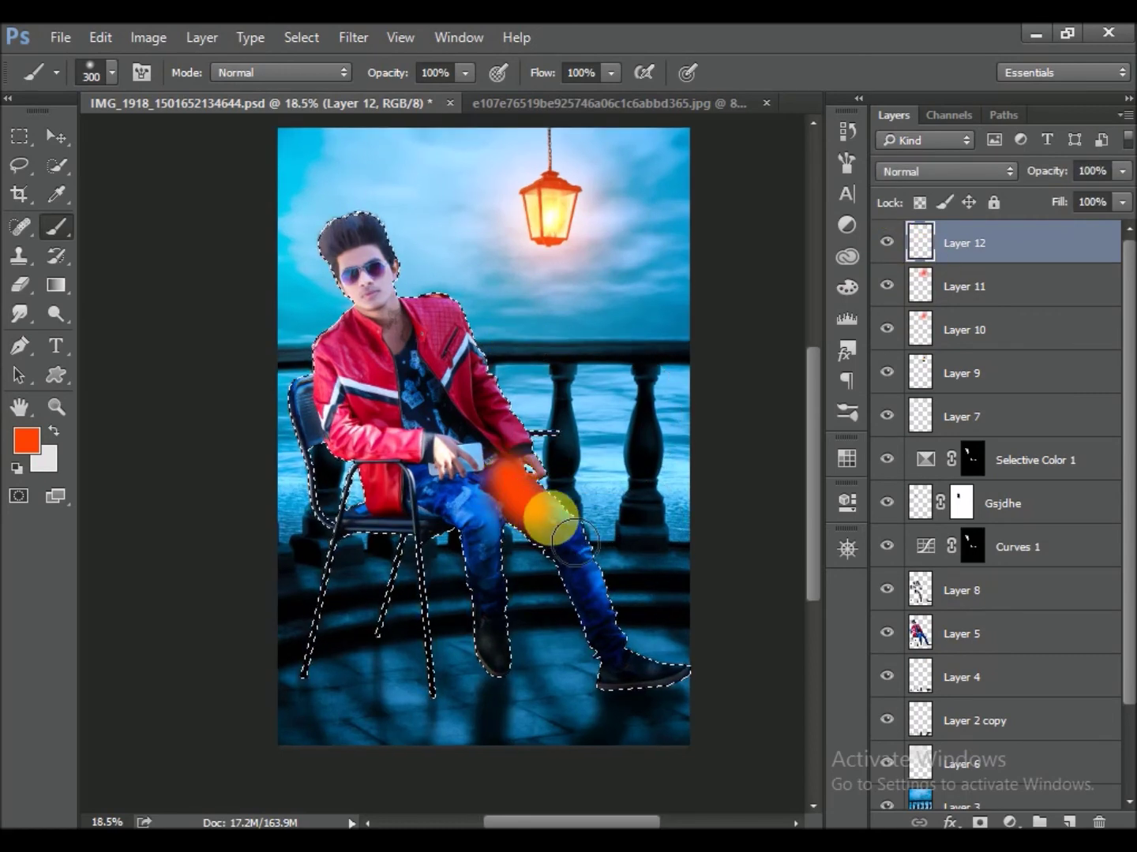
left_click_drag(643, 642, 624, 656)
Paint orange over the man's shoulder, hair, chest and jeans, then deselect
key("bracketright")
key("bracketright")
mouse_move(470, 437)
left_mouse_down()
mouse_move(489, 347)
mouse_move(443, 308)
left_mouse_up()
key("bracketright")
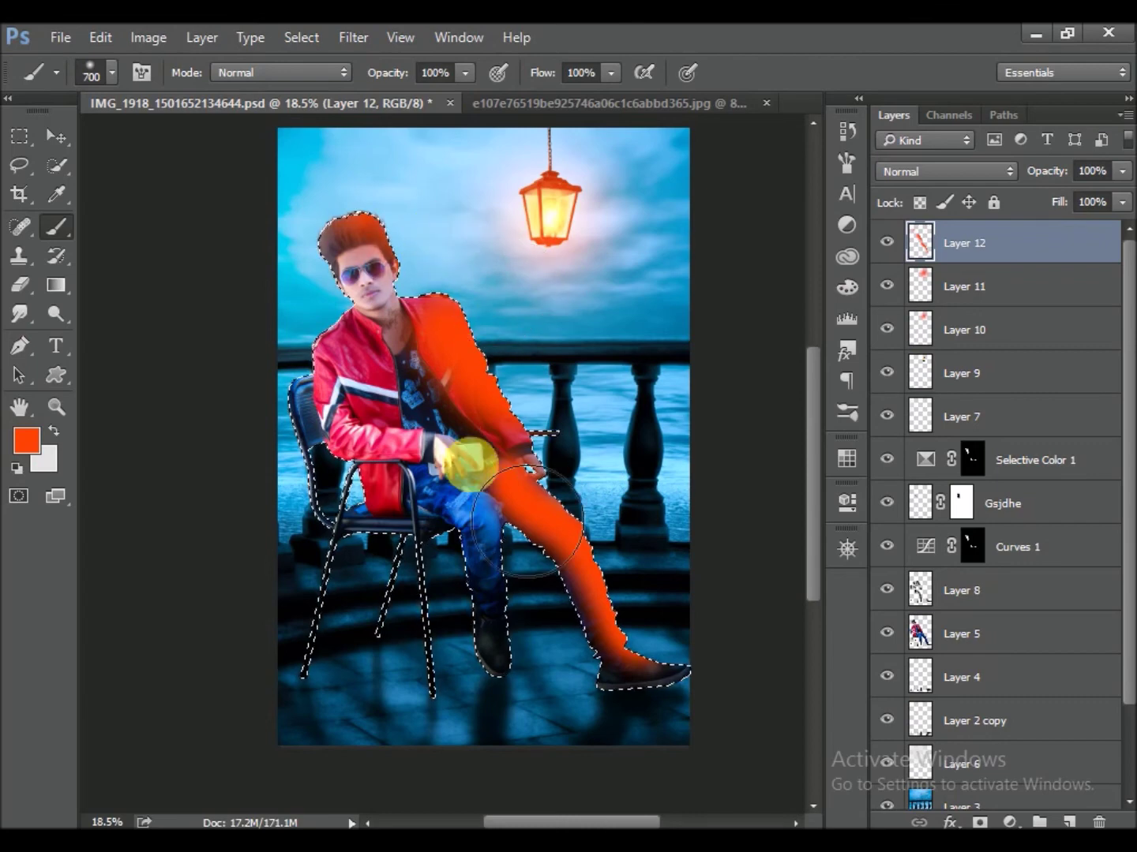
left_click_drag(412, 439, 355, 410)
key("bracketleft")
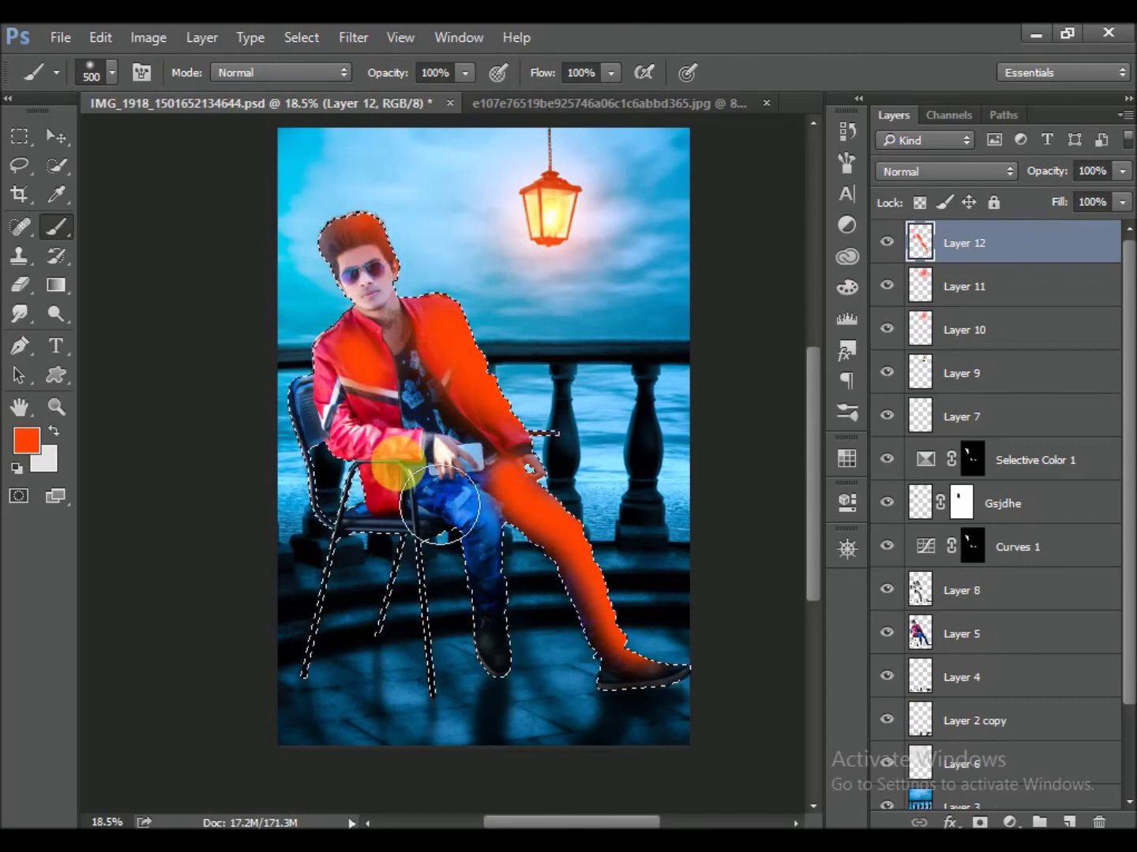
left_click_drag(448, 479, 518, 543)
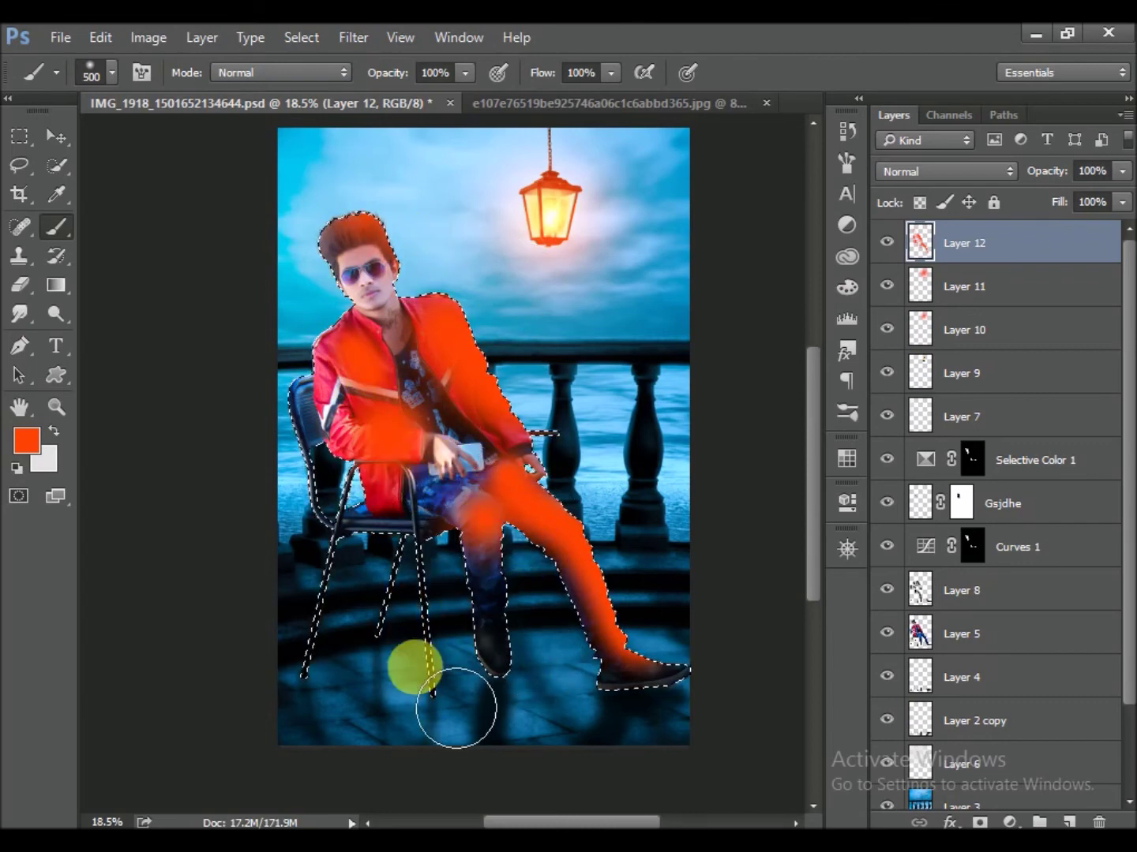
key("ctrl+d")
Blend Layer 12 in Soft Light at 71% opacity and save the file
key("ctrl+s")
left_click(923, 173)
left_click(927, 391)
scroll(917, 174, "down", 1)
scroll(916, 174, "up", 1)
scroll(916, 174, "down", 1)
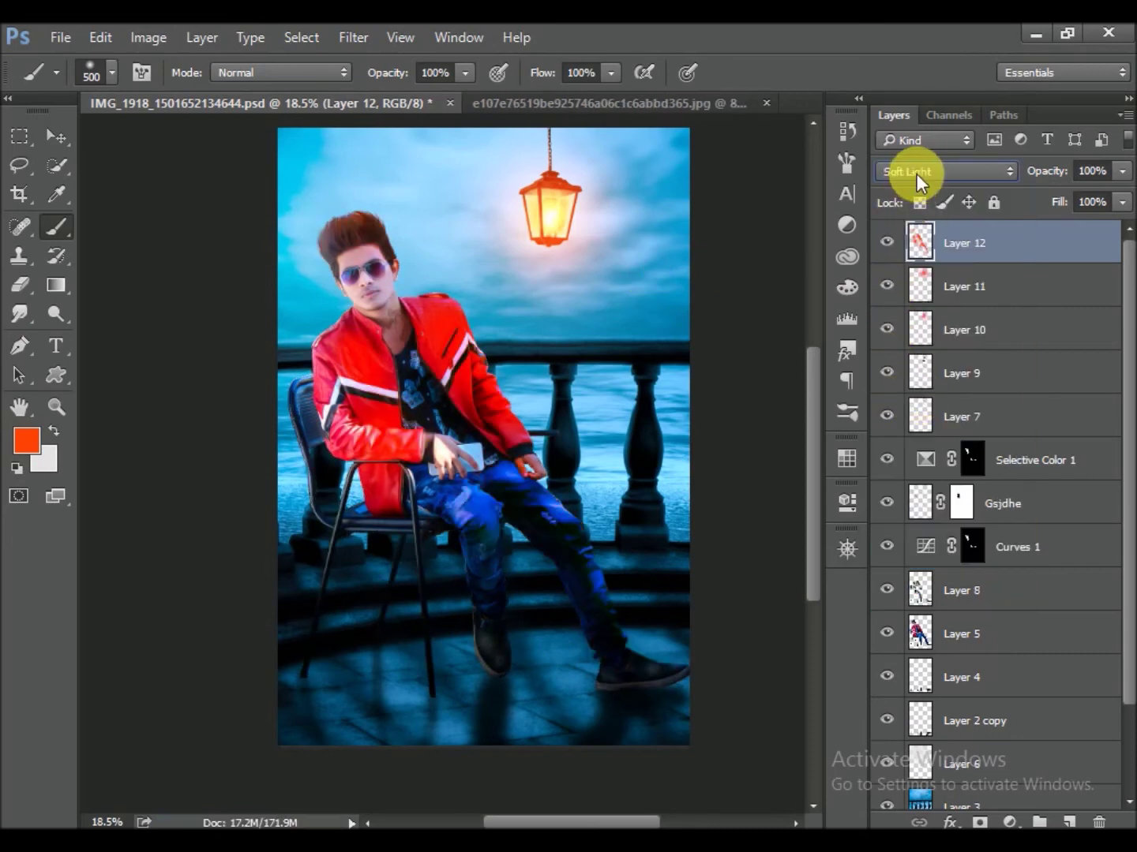
left_click(888, 243)
left_click(889, 244)
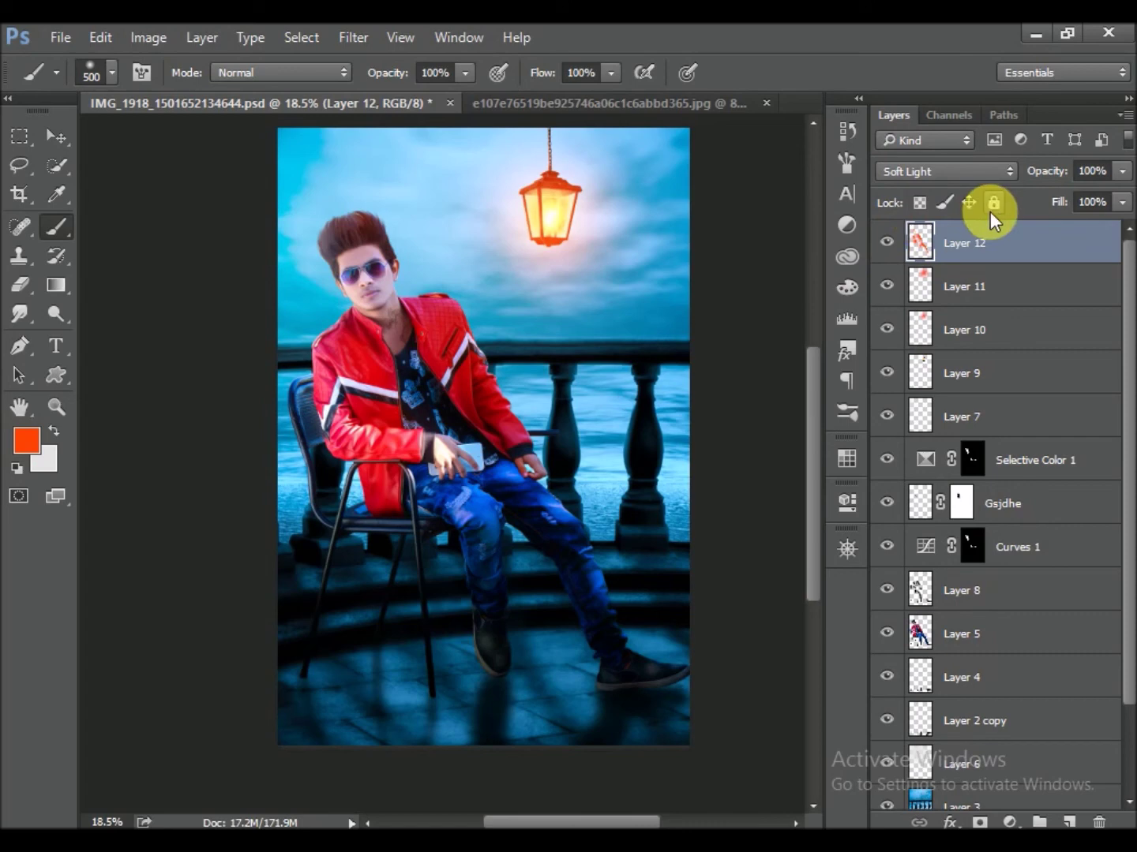
left_click_drag(1052, 181, 1009, 181)
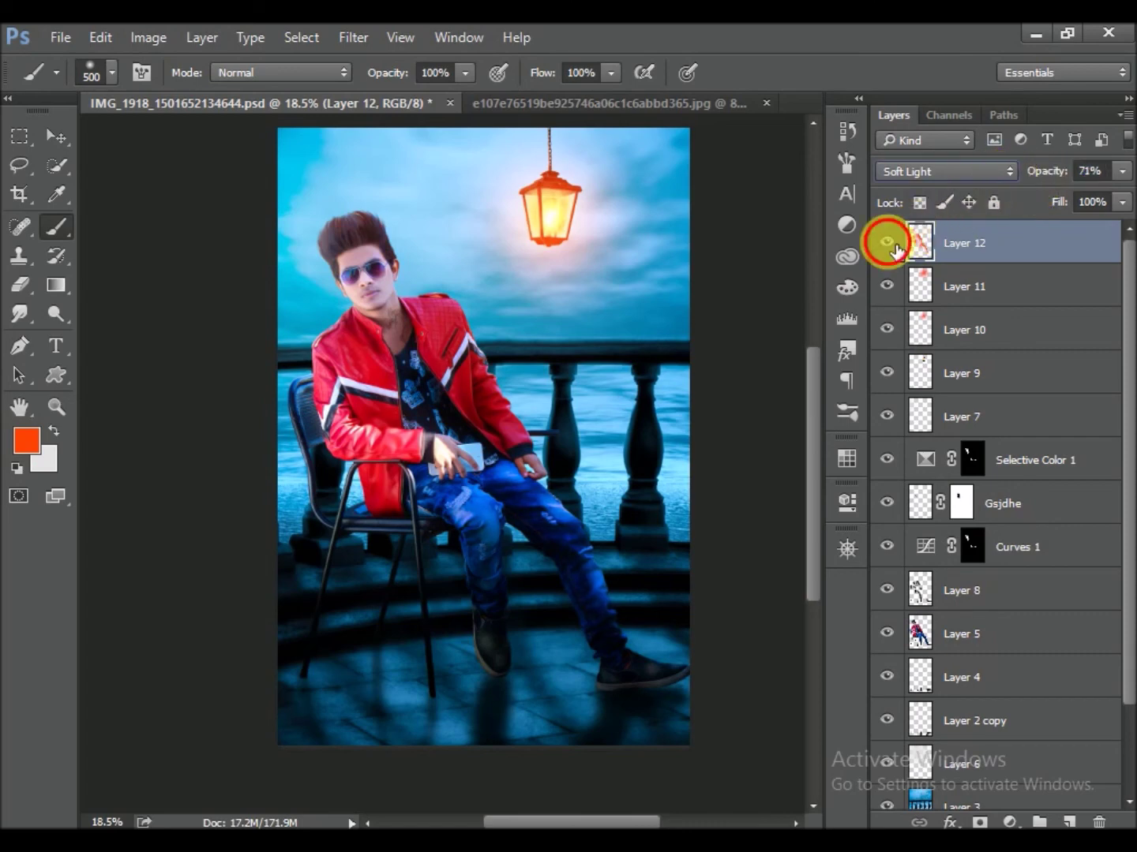
key("ctrl+s")
scroll(419, 293, "right", 2)
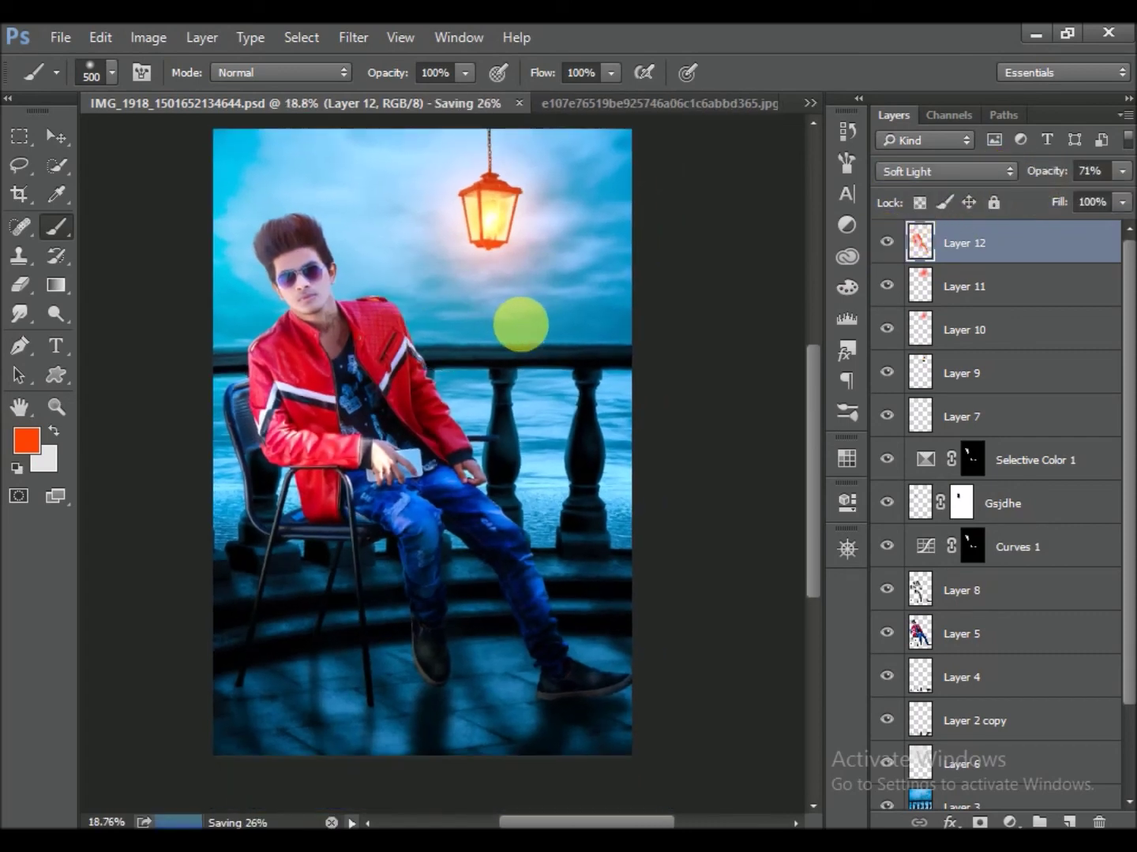
Compare Layer 11's lantern glow on and off and lower its opacity to 47%
scroll(522, 330, "down", 1)
scroll(588, 363, "down", 1)
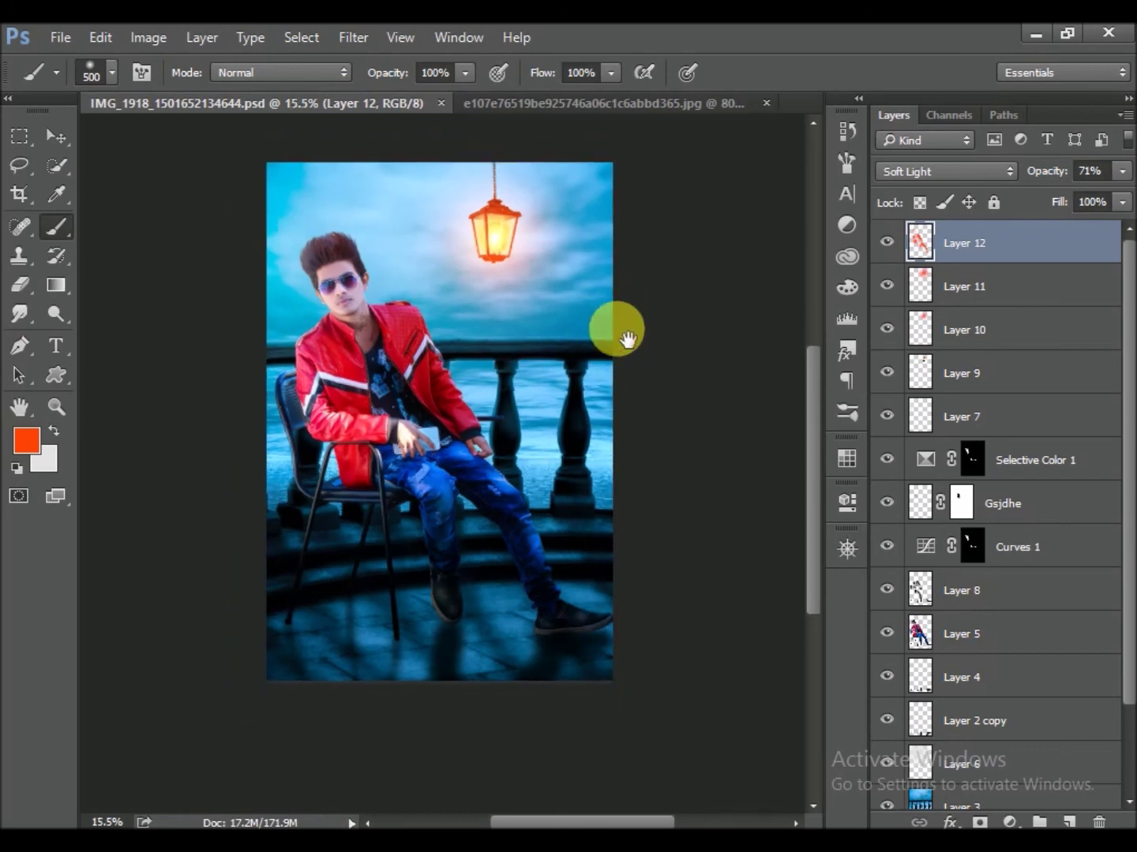
left_click(847, 548)
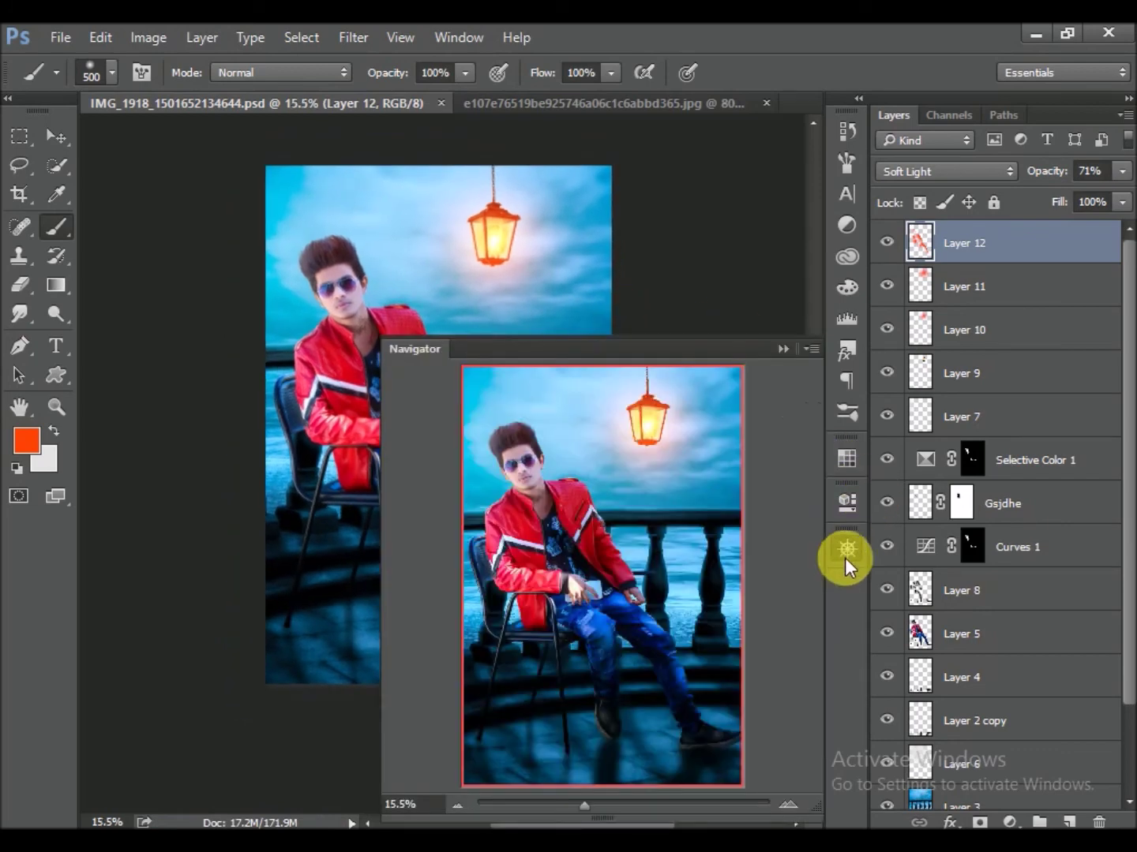
left_click(847, 548)
scroll(646, 512, "down", 1)
scroll(541, 332, "up", 1)
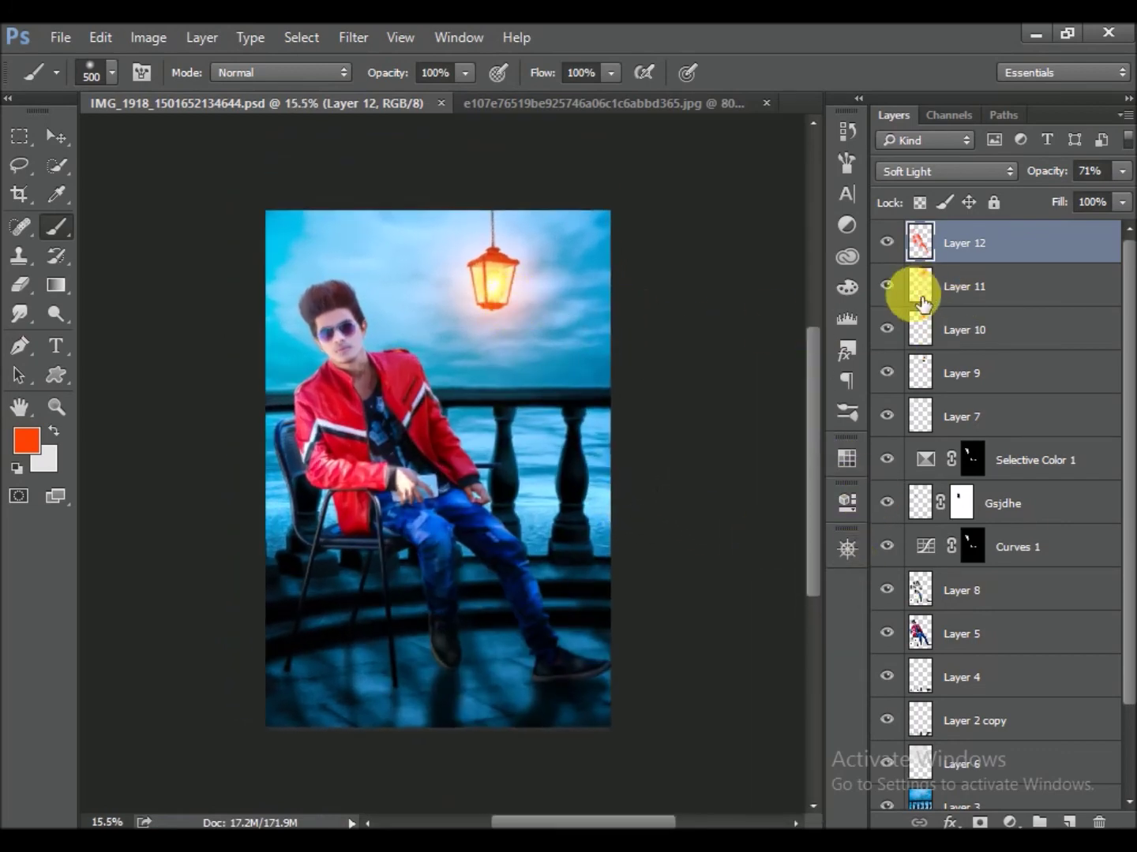
left_click(887, 286)
left_click(886, 286)
left_click(982, 295)
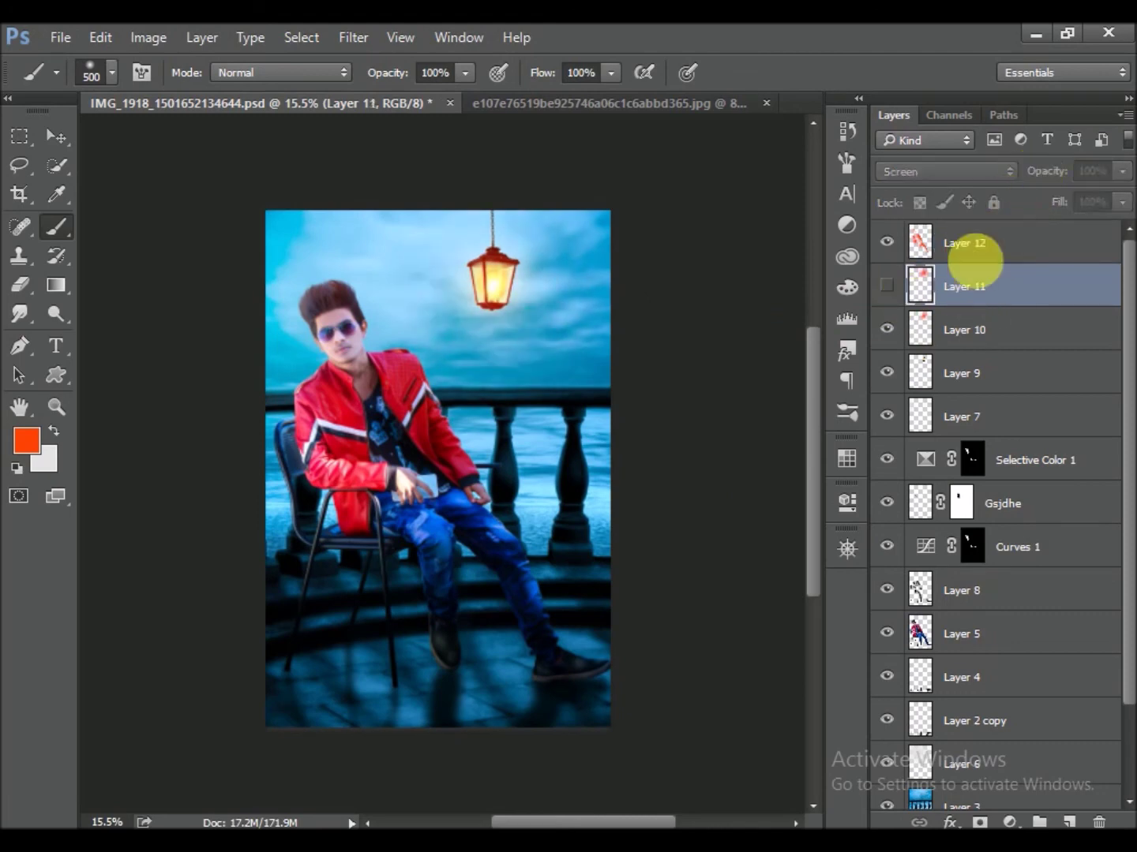
left_click(886, 286)
left_click_drag(1023, 170, 960, 172)
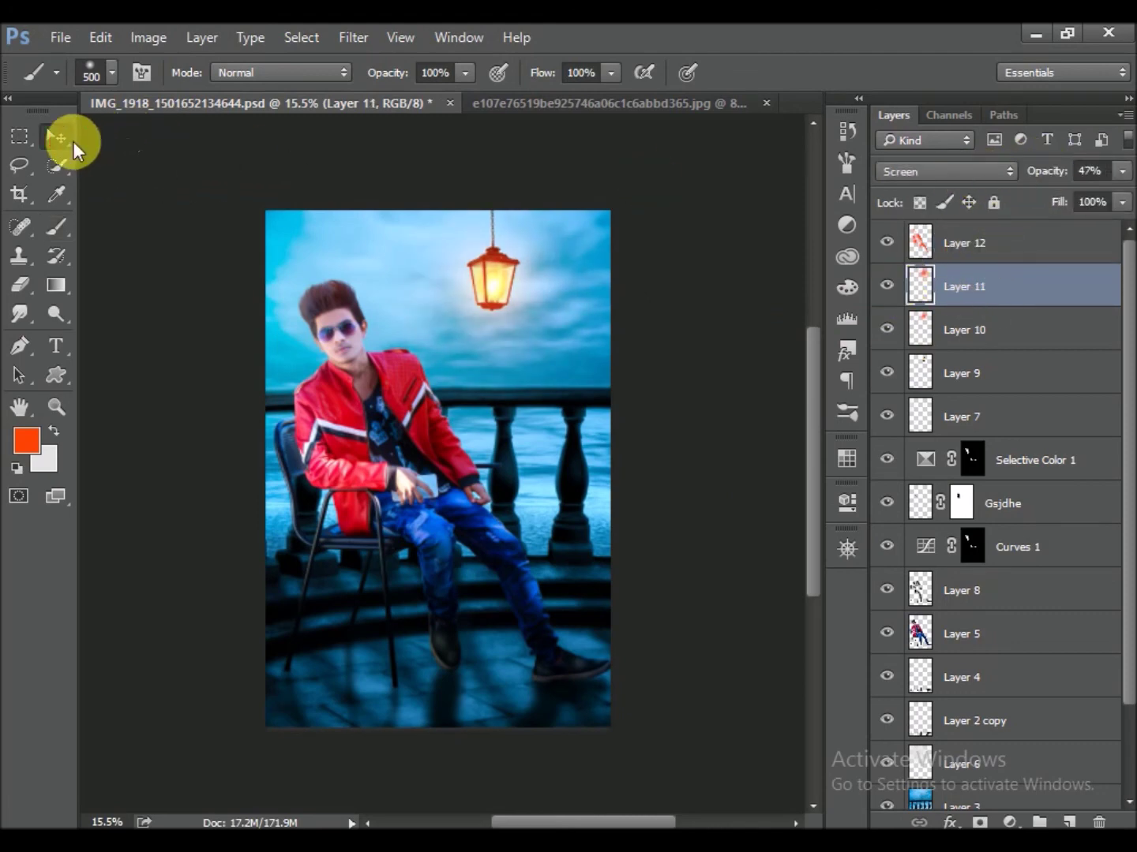
Enlarge, widen and reposition the Layer 11 glow near the lantern
left_click(71, 142)
left_click_drag(610, 429, 703, 508)
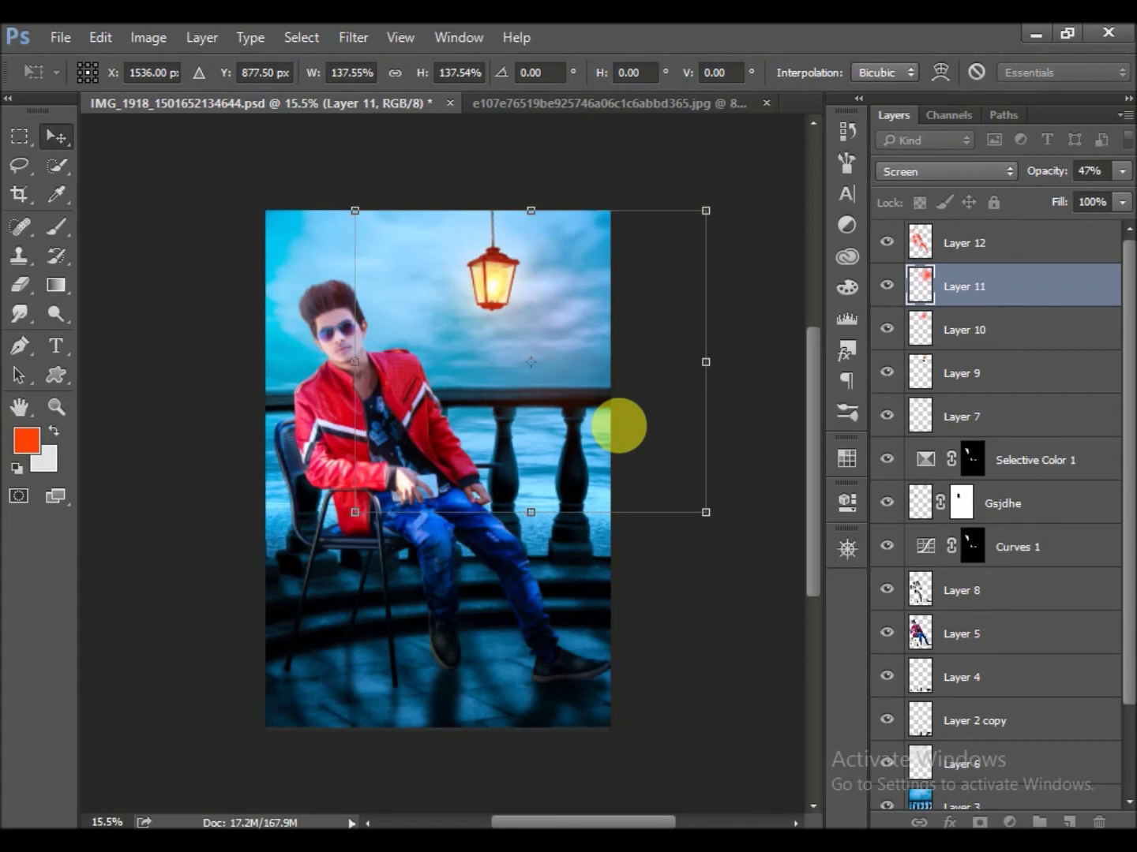
key("Return")
left_click_drag(619, 424, 573, 397)
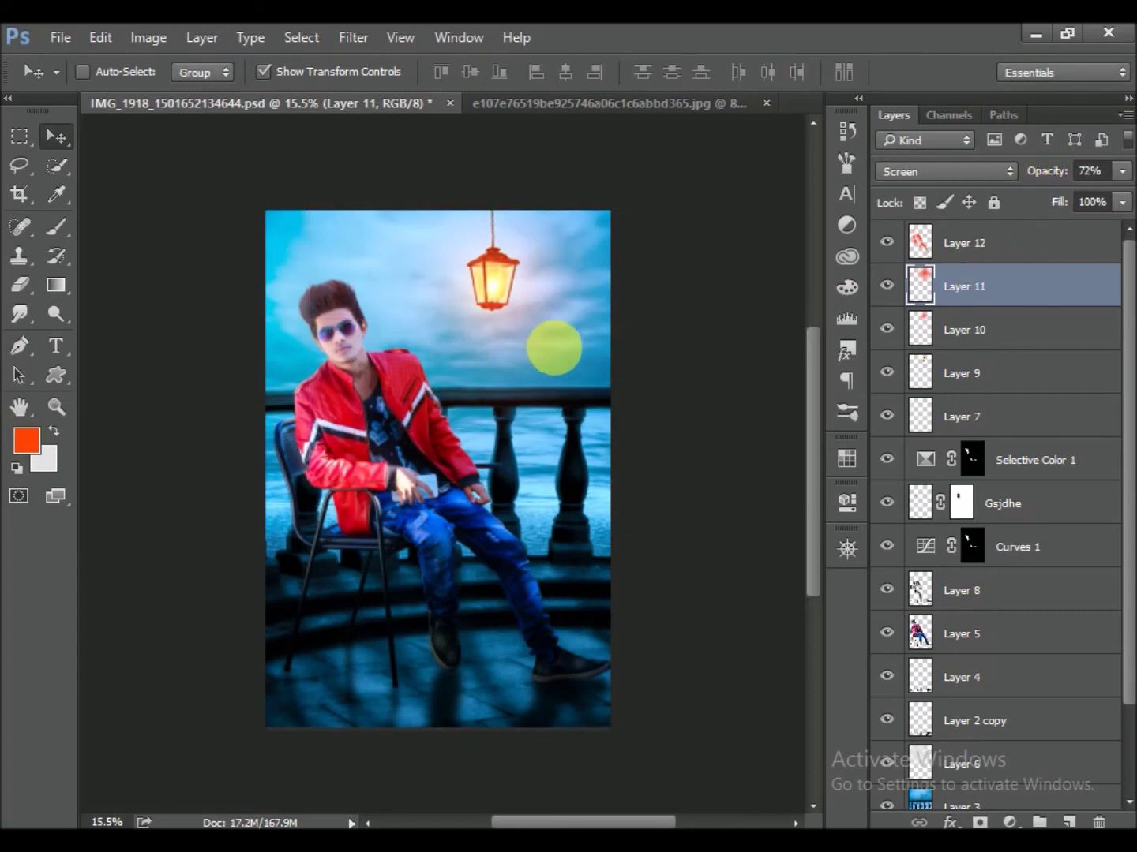
left_click_drag(639, 331, 700, 334)
key("Return")
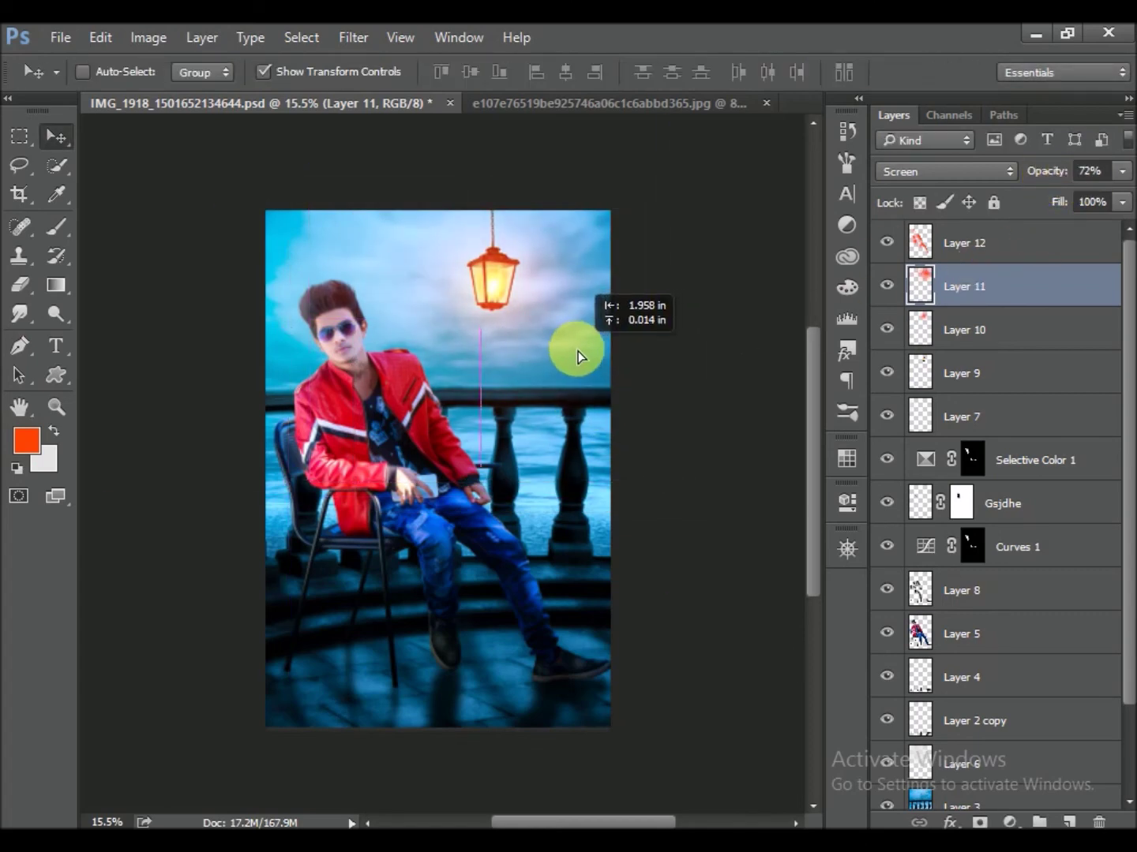
left_click_drag(571, 352, 556, 353)
Set the glow to 75% opacity, nudge it slightly right, and save
mouse_move(1058, 171)
left_mouse_down()
mouse_move(1119, 180)
mouse_move(1085, 172)
left_mouse_up()
left_click_drag(550, 371, 552, 367)
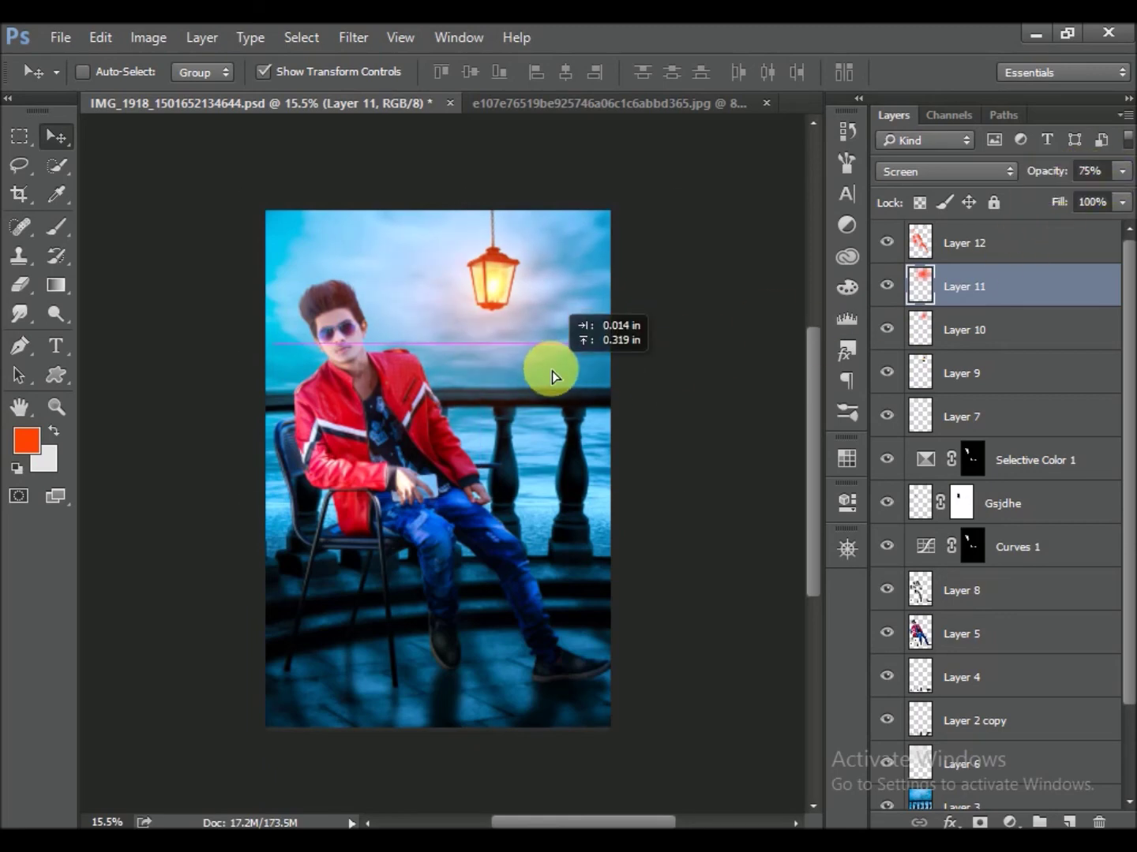
left_click(887, 287)
left_click_drag(423, 353, 426, 353)
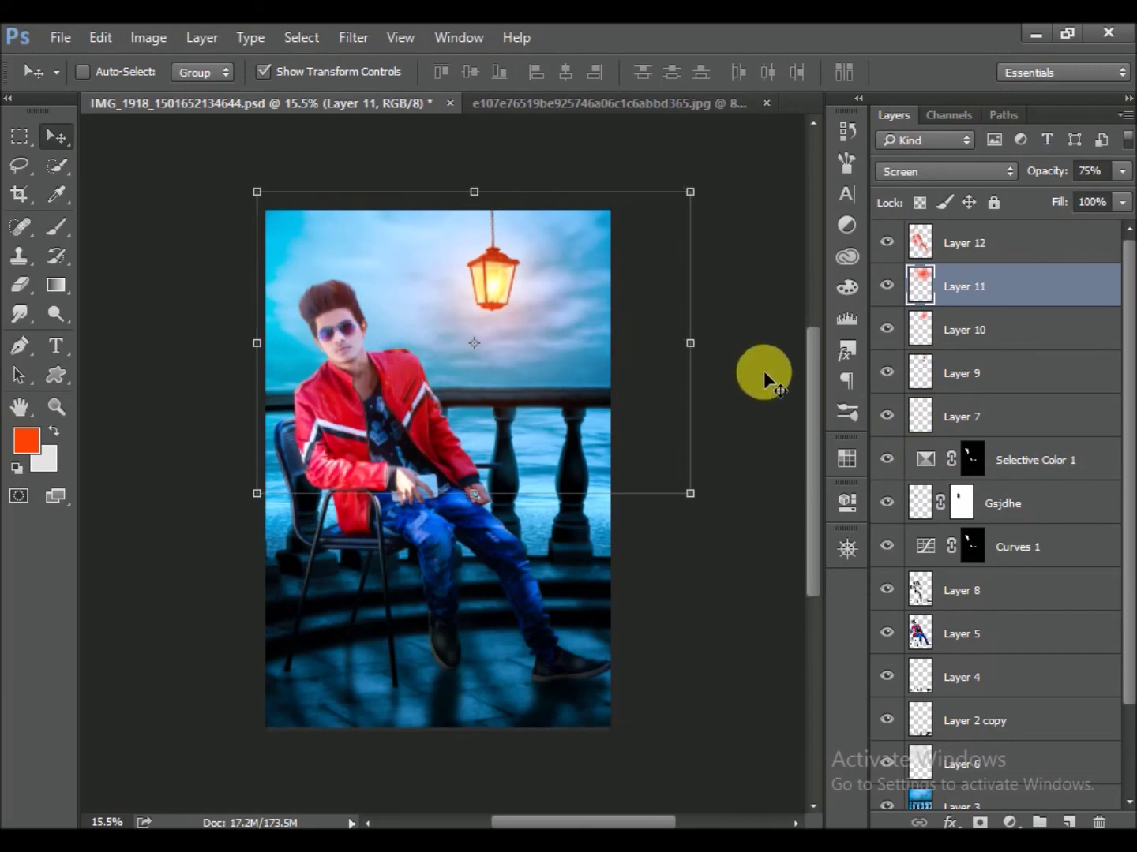
scroll(1113, 492, "down", 2)
left_click(1008, 785)
left_click(847, 547)
key("ctrl+s")
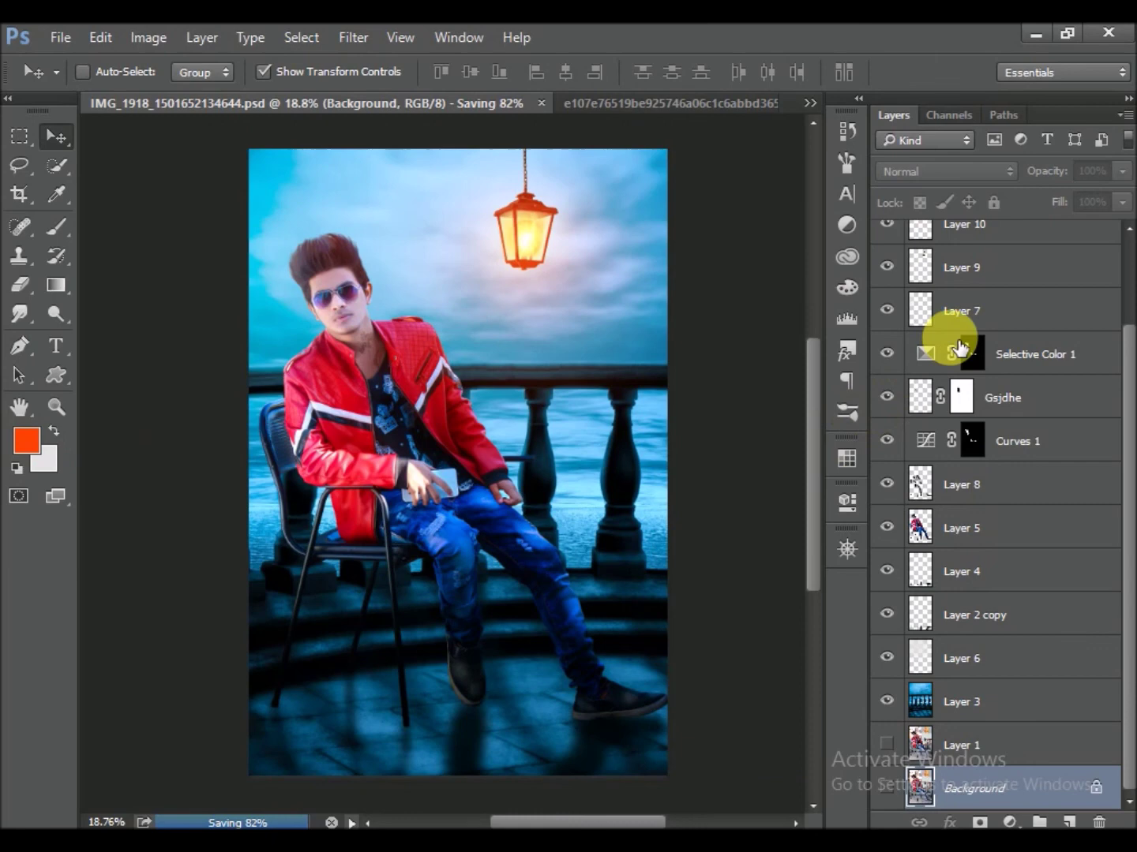
scroll(940, 331, "up", 2)
left_click(886, 242)
left_click(887, 242)
left_click(971, 242)
left_click(942, 171)
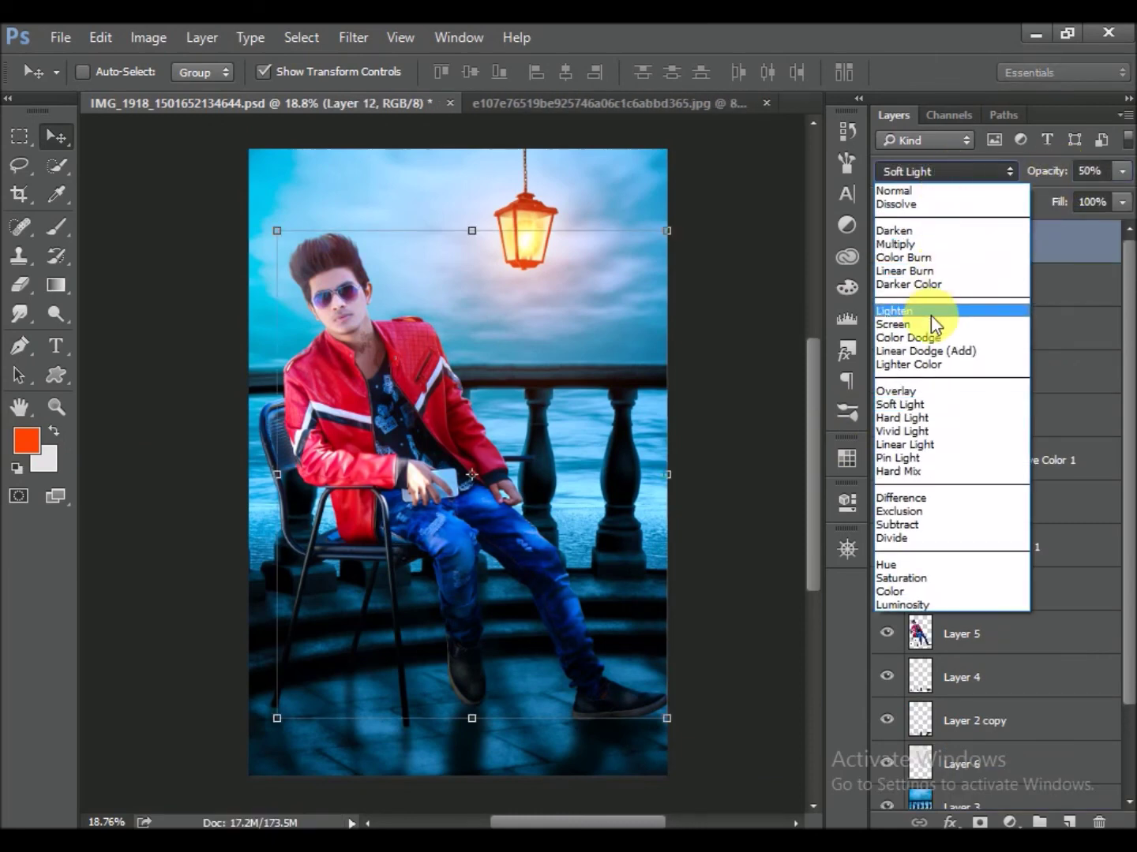
left_click(937, 323)
key("Up")
key("Up")
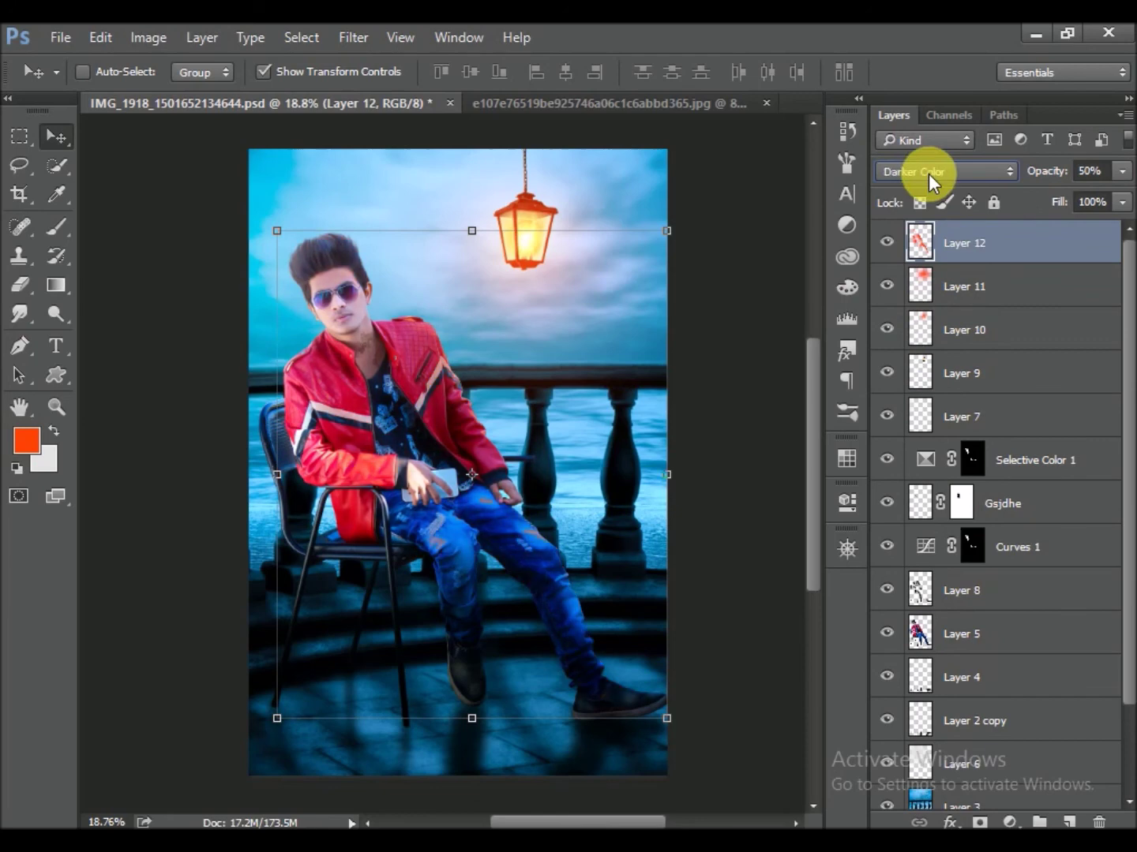
key("Down")
key("Down")
key("Down")
key("Down")
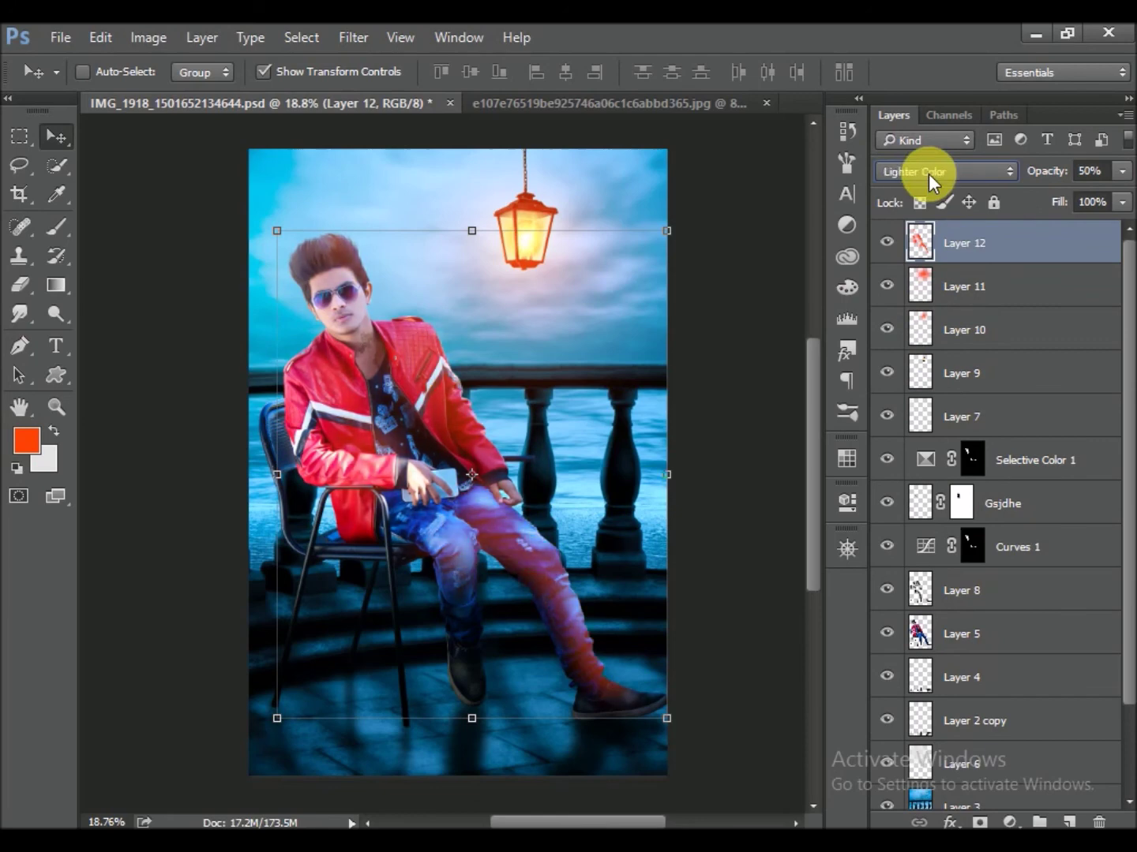
key("Down")
key("Down")
key("Down")
key("Down")
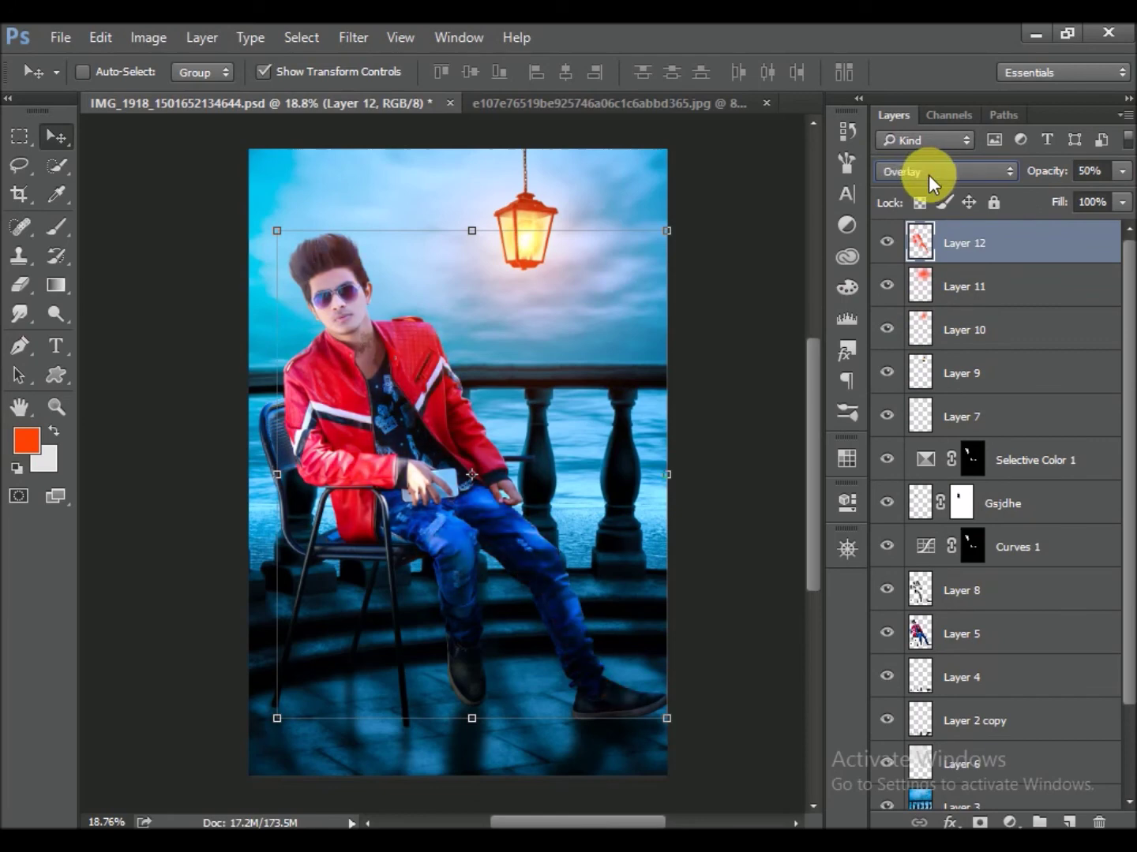
key("Up")
left_click(888, 242)
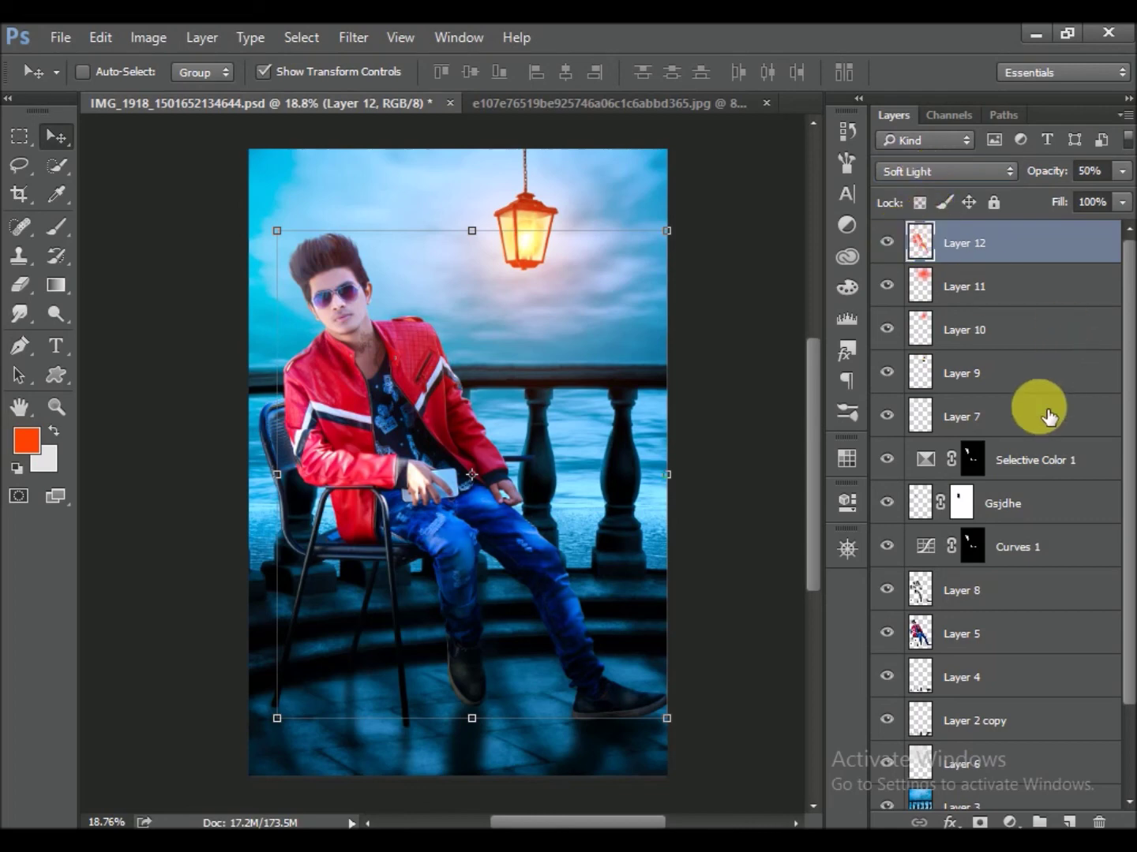
key("ctrl+s")
left_click(1008, 821)
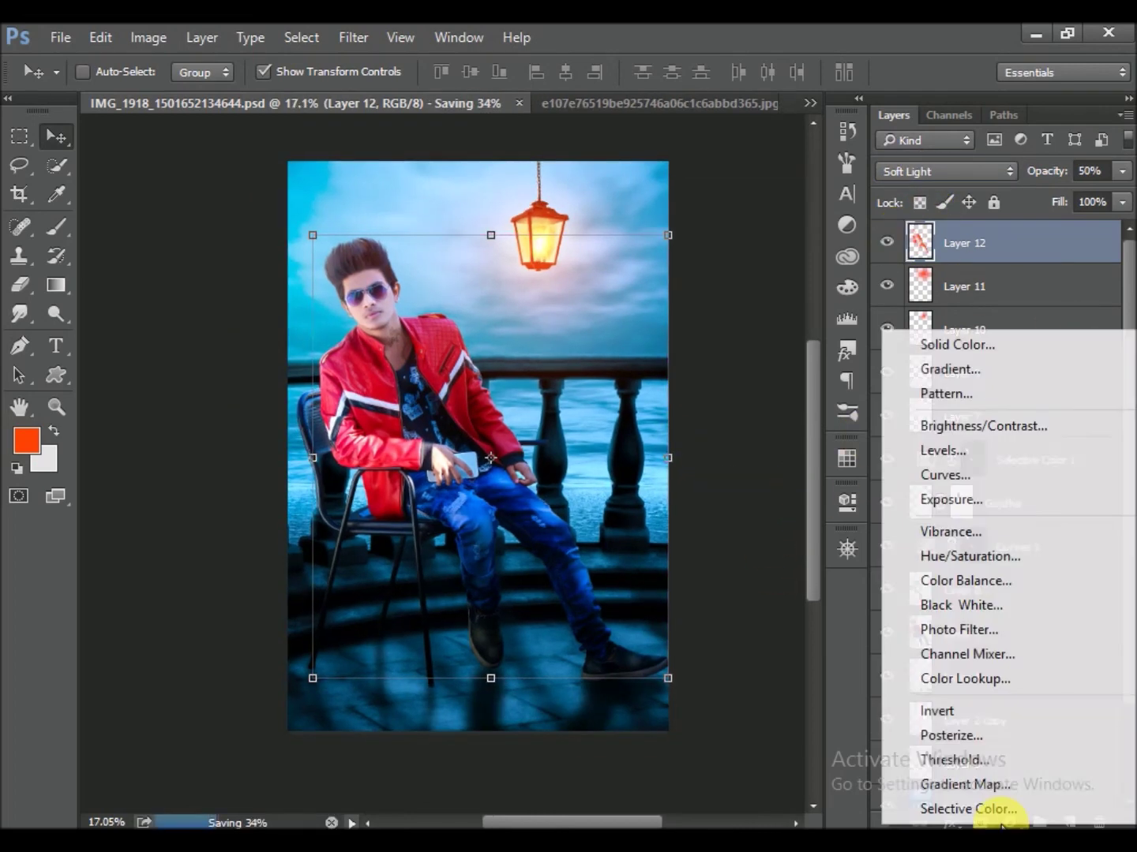
Add a dark-red (#3a1001) Color Fill 1 layer in Lighten blending and save
left_click(955, 348)
left_click(556, 430)
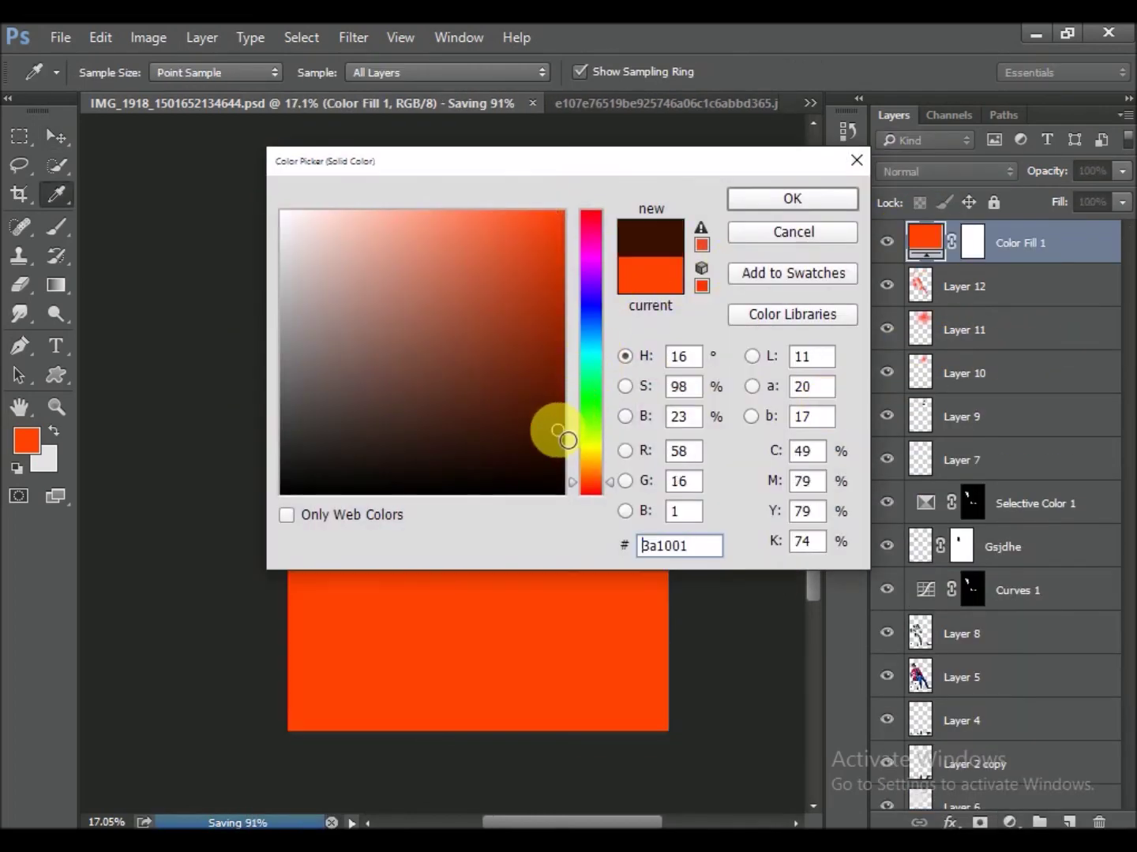
left_click(792, 199)
left_click(948, 171)
left_click(916, 246)
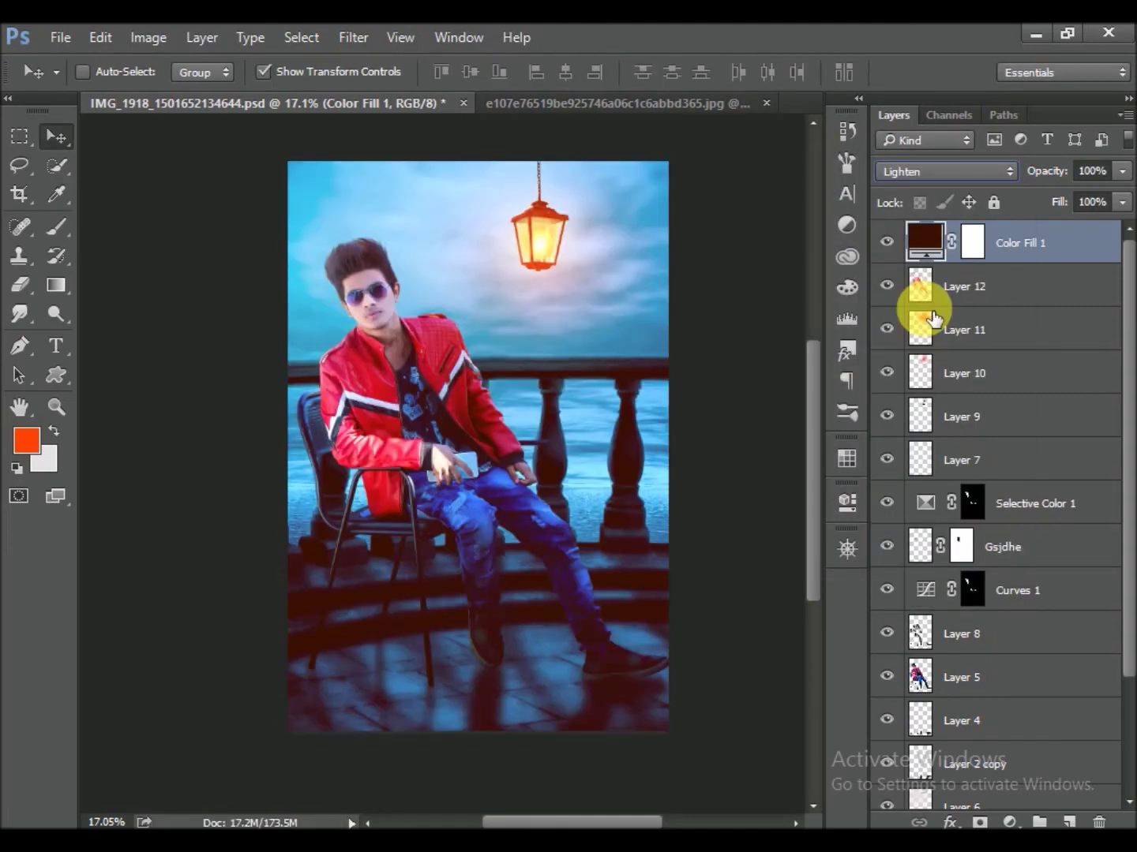
left_click_drag(1031, 175, 1005, 188)
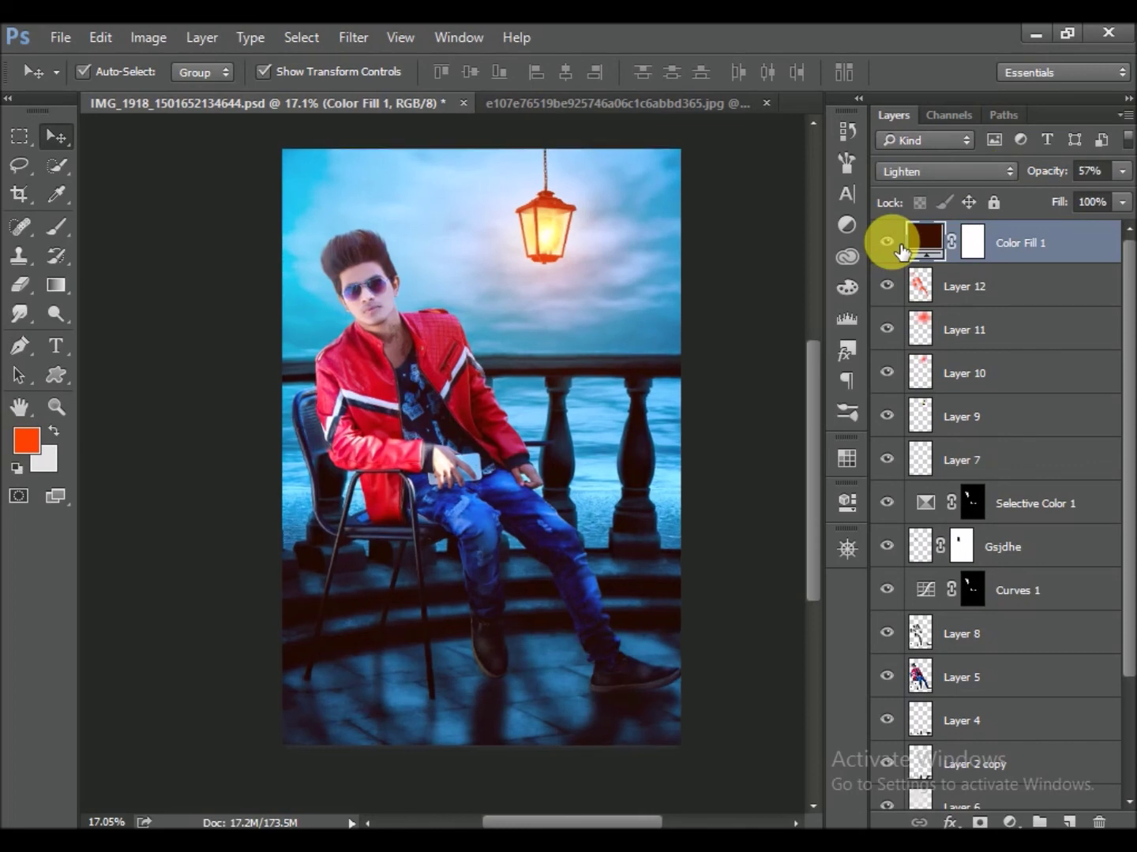
key("ctrl+0")
key("ctrl+s")
Set Color Fill 1 to 60%, then place a low-opacity blended copy below it
left_click(1050, 172)
left_click_drag(1049, 174, 1054, 174)
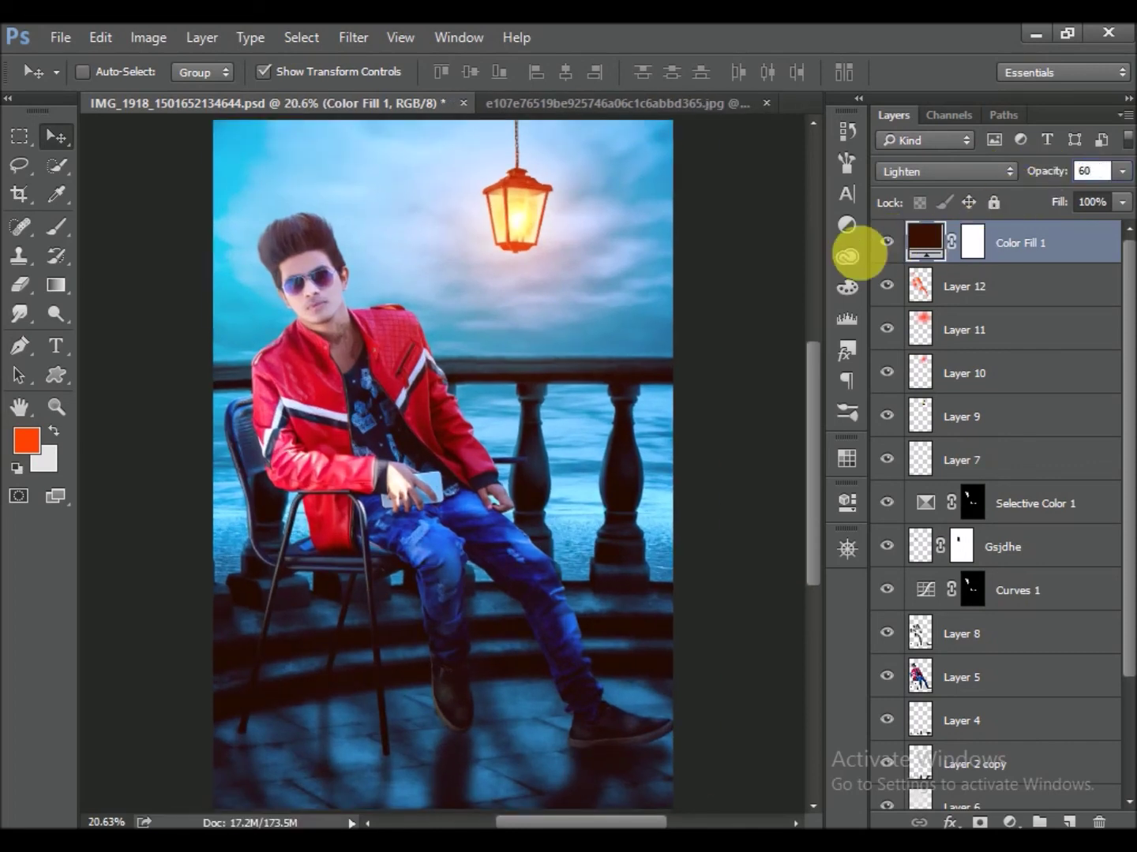
left_click_drag(923, 273, 925, 267)
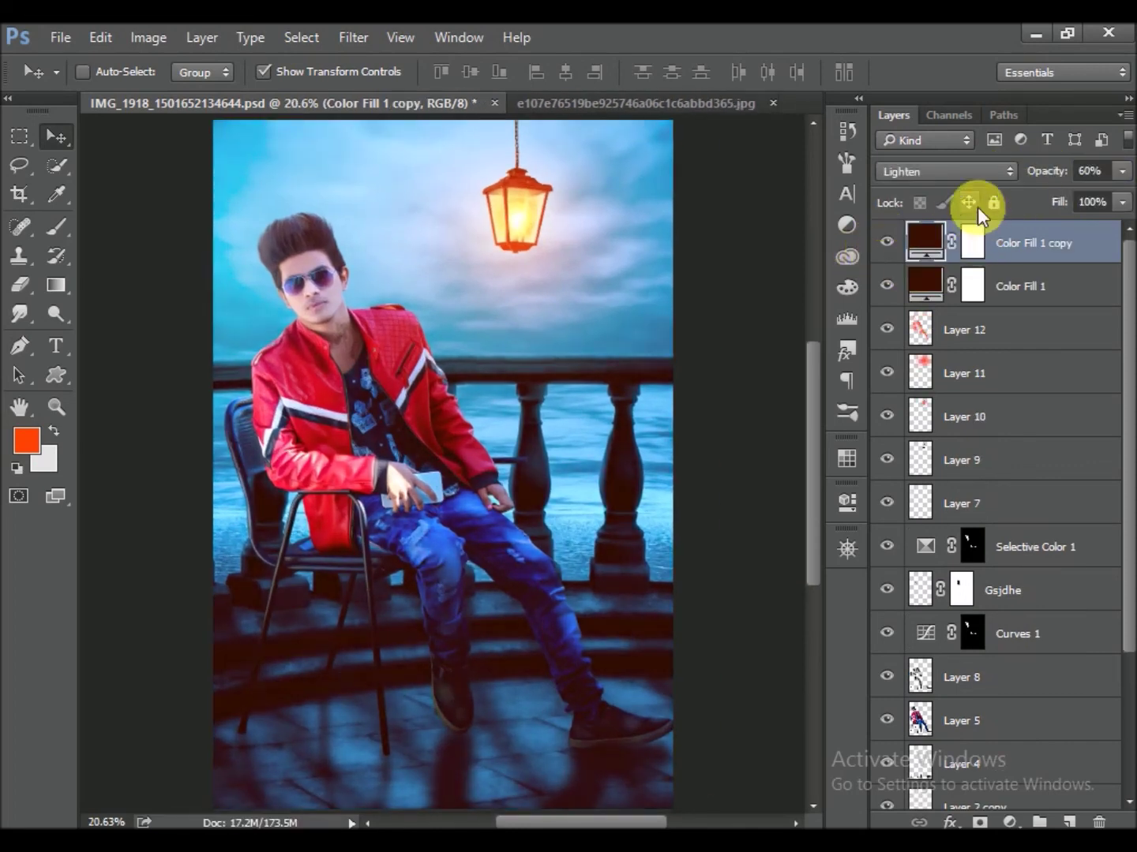
left_click(943, 172)
left_click(919, 406)
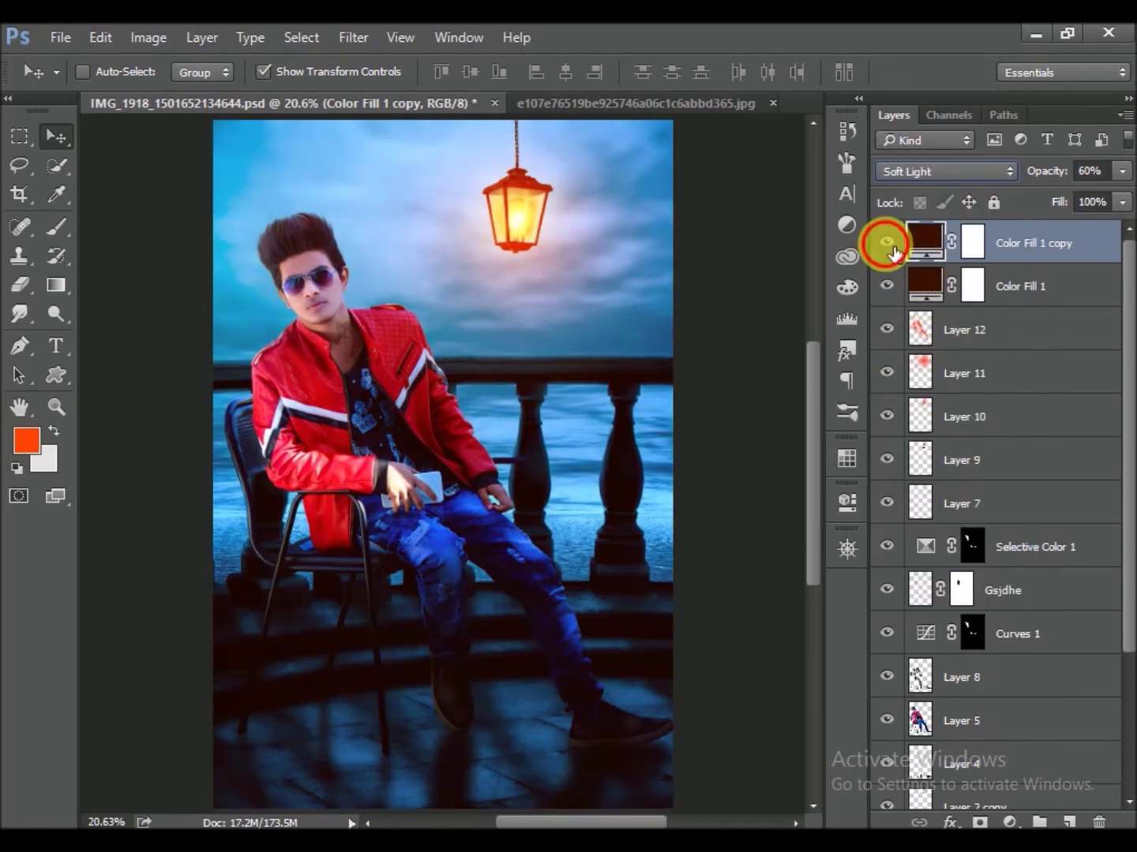
scroll(635, 348, "down", 1)
key("ctrl+s")
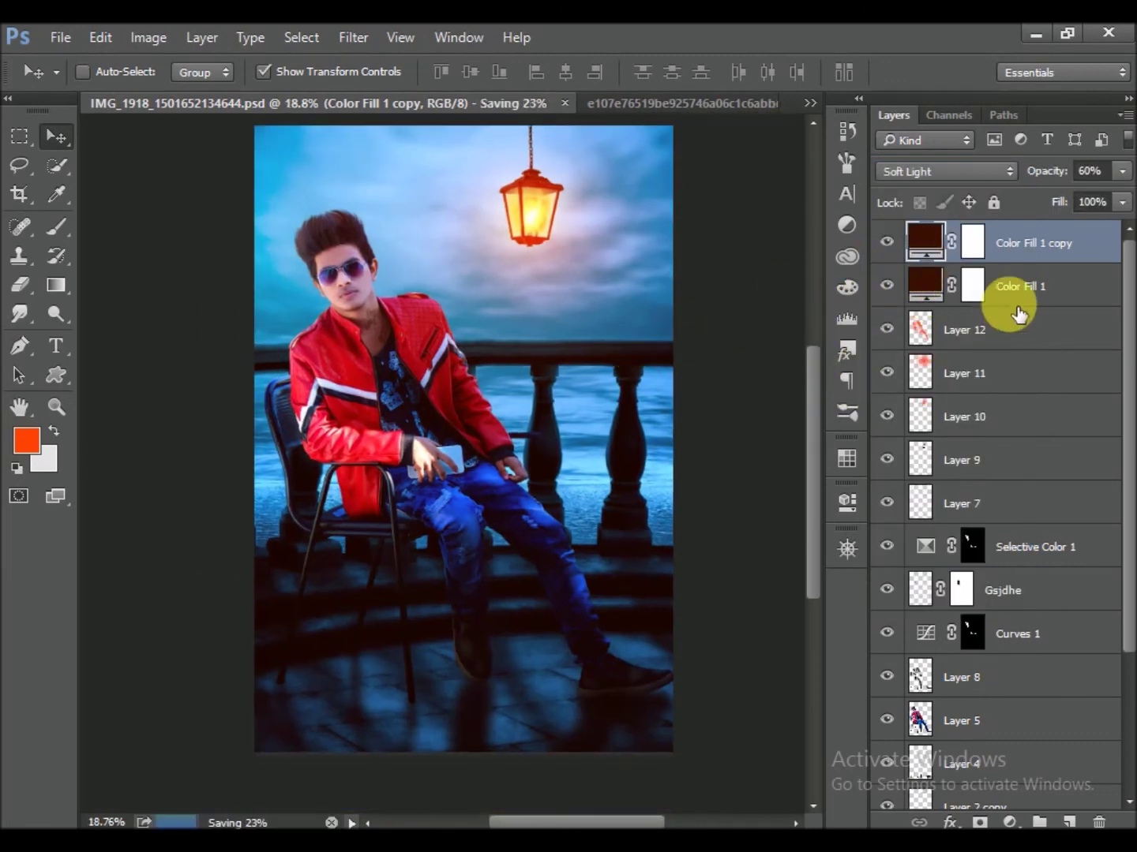
mouse_move(1058, 175)
left_mouse_down()
mouse_move(986, 185)
mouse_move(1012, 183)
mouse_move(998, 191)
left_mouse_up()
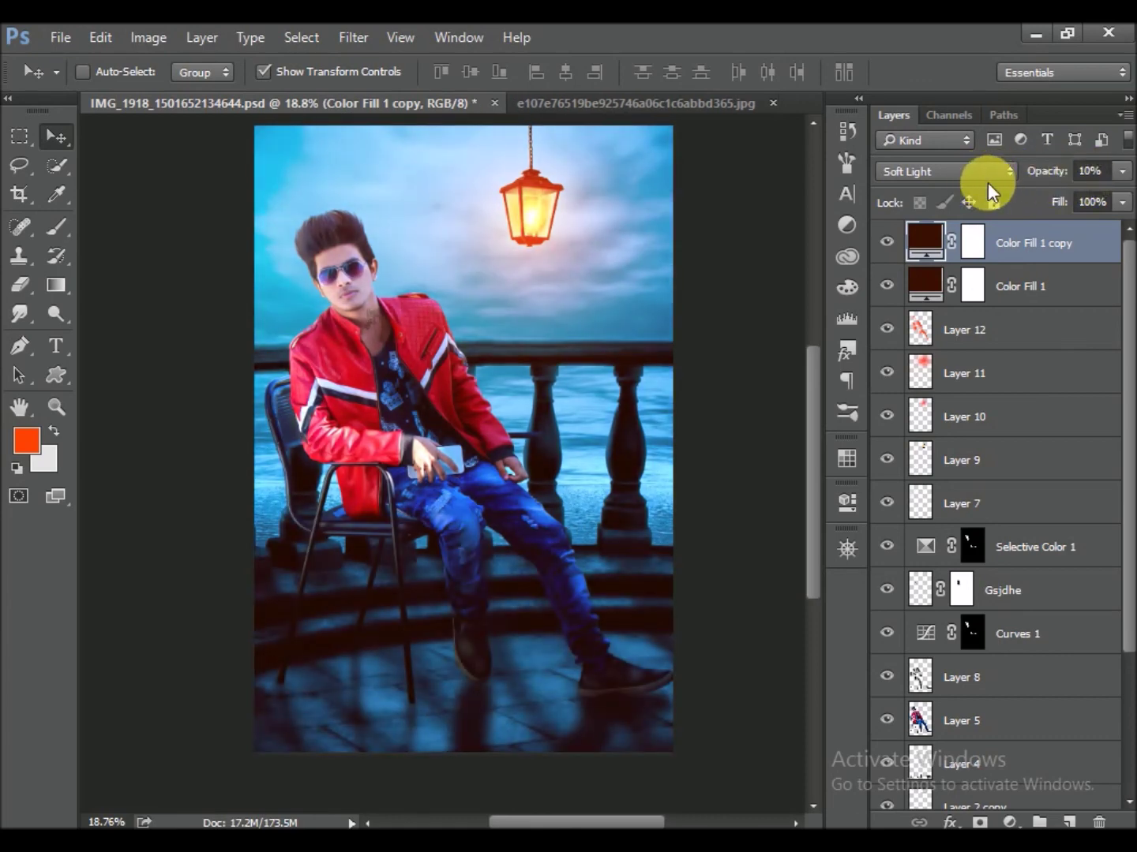
scroll(600, 245, "down", 1)
left_click_drag(878, 255, 961, 288)
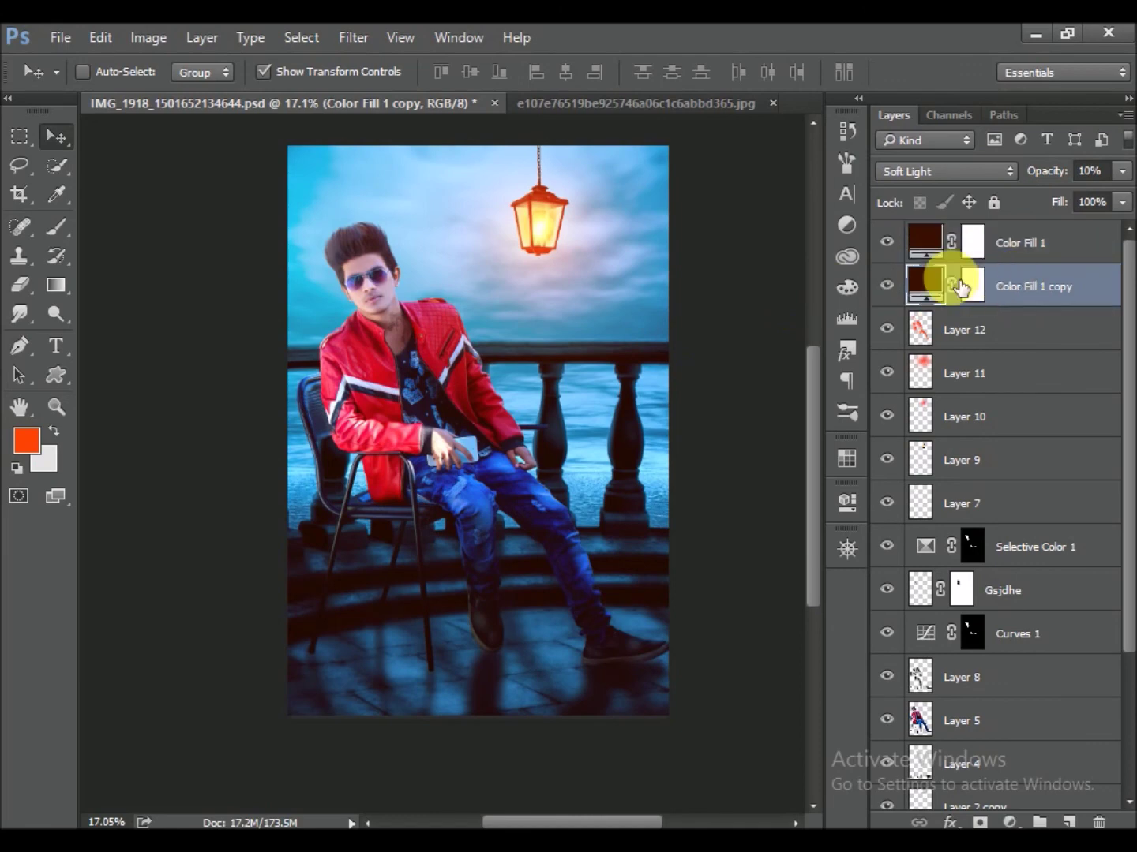
Toggle the Color Fill 1 copy off and on to compare the tint
left_click(1034, 242)
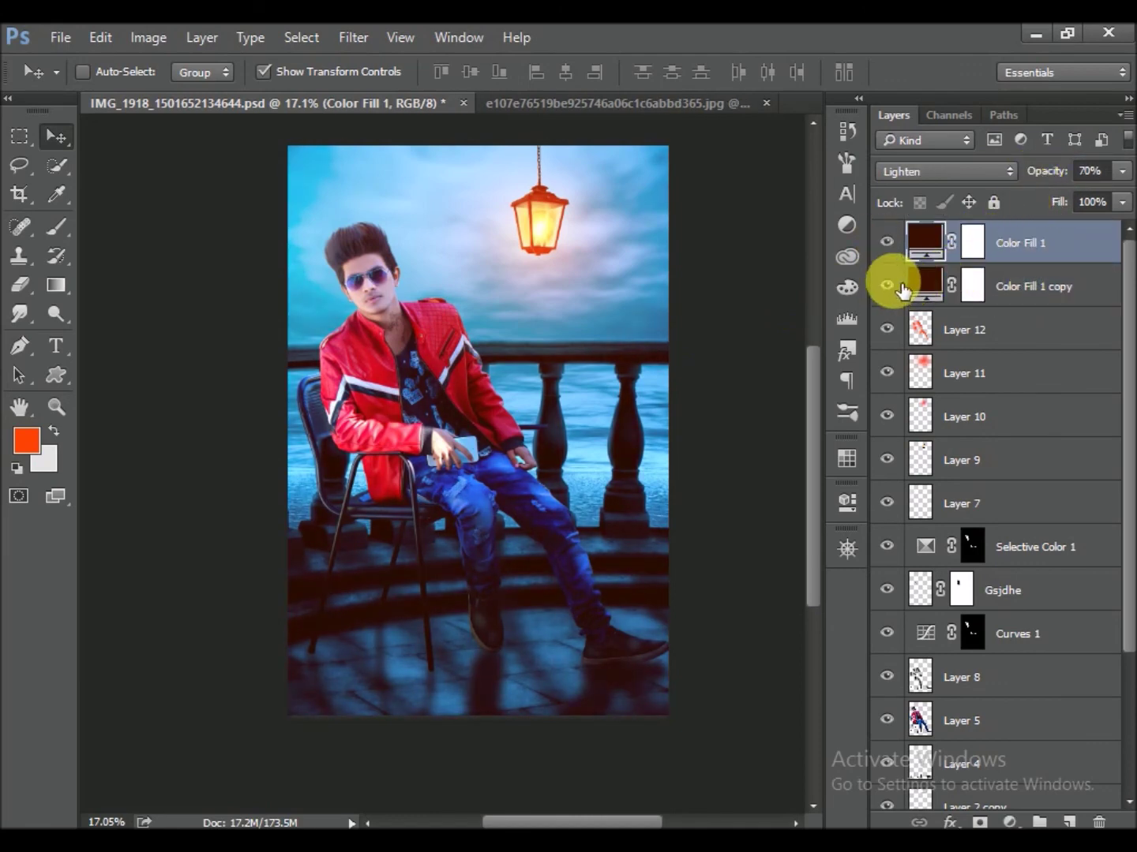
left_click(928, 172)
left_click(930, 276)
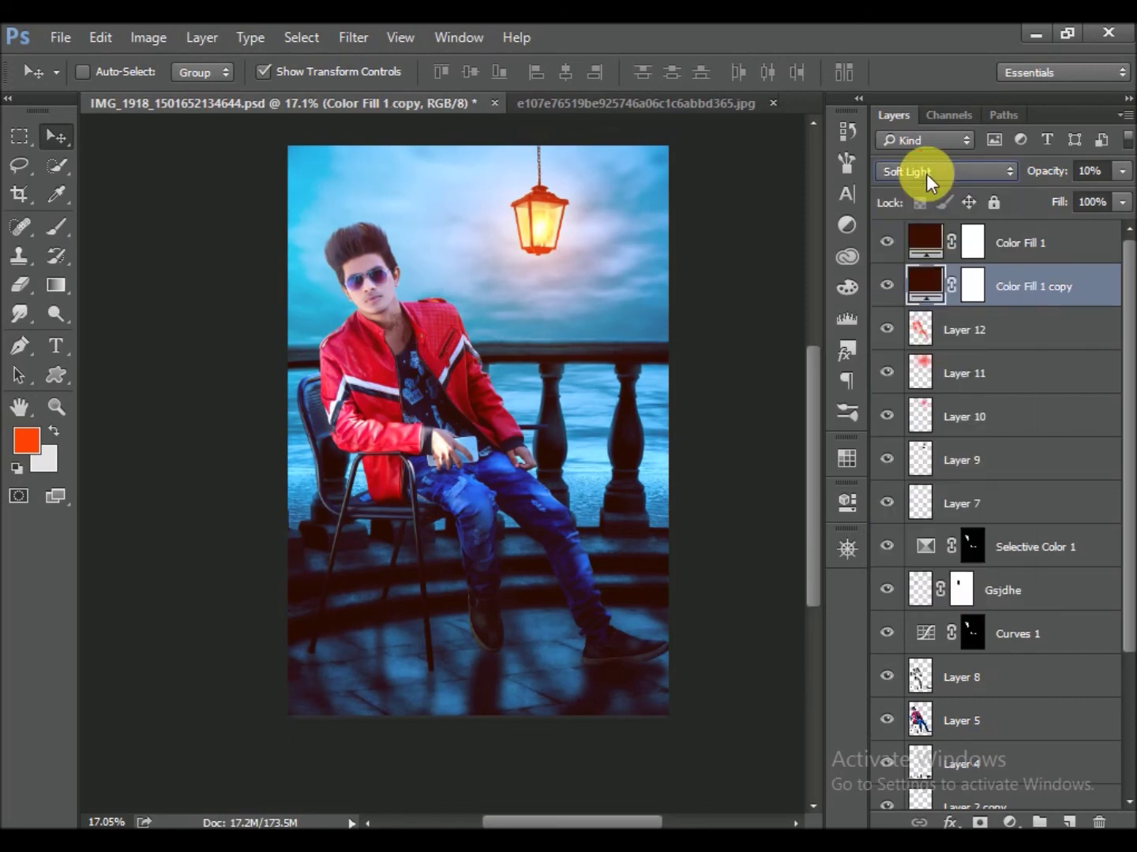
scroll(927, 178, "down", 1)
left_click(902, 285)
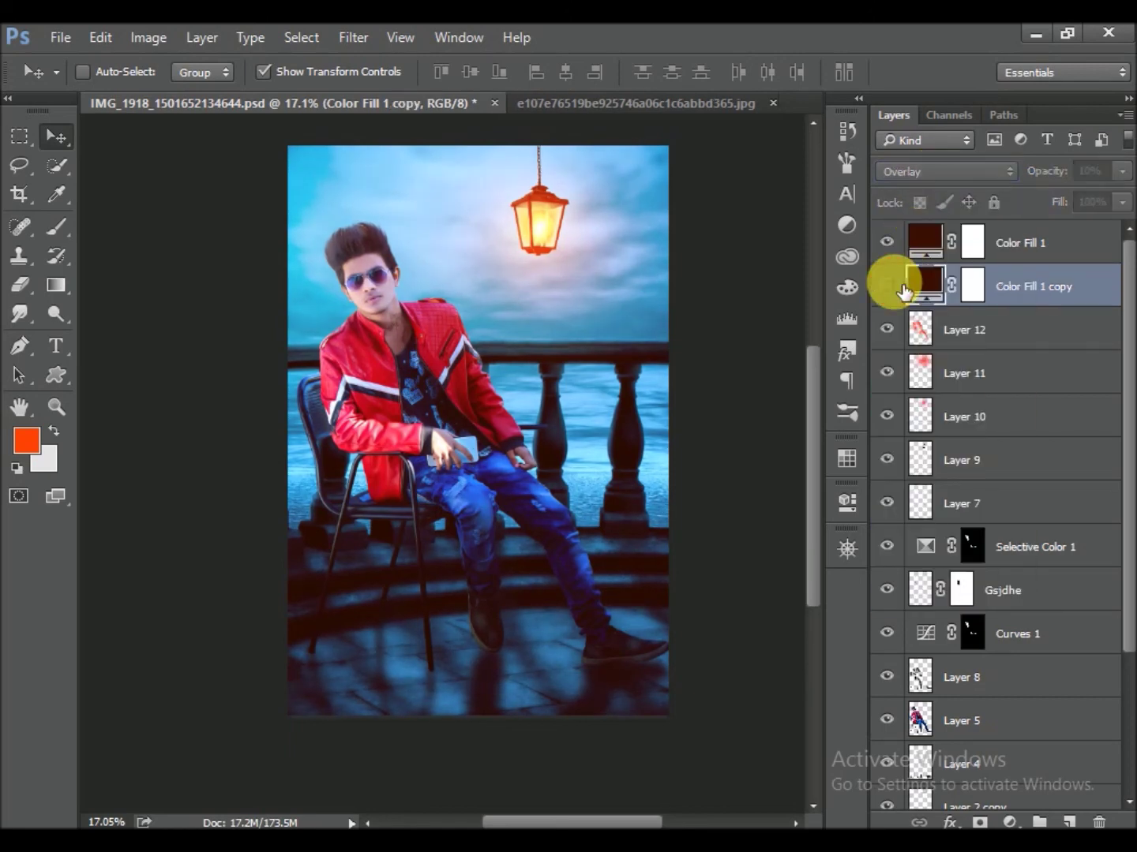
left_click(902, 285)
left_click(901, 285)
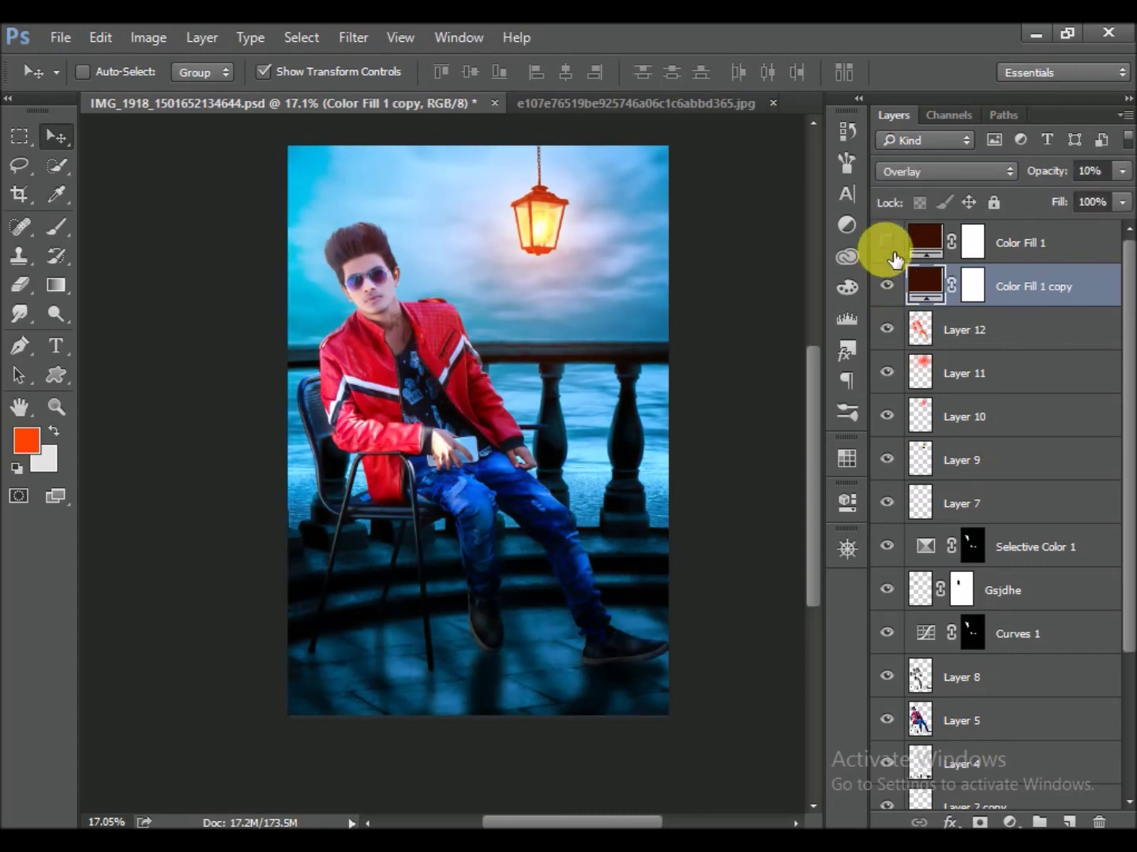
left_click(930, 254)
scroll(945, 179, "down", 1)
scroll(945, 180, "down", 1)
scroll(944, 180, "down", 1)
scroll(943, 179, "down", 1)
scroll(942, 179, "up", 1)
Compare Color Fill 1 on and off, keep it in Lighten blending, and save
left_click(902, 241)
left_click(902, 241)
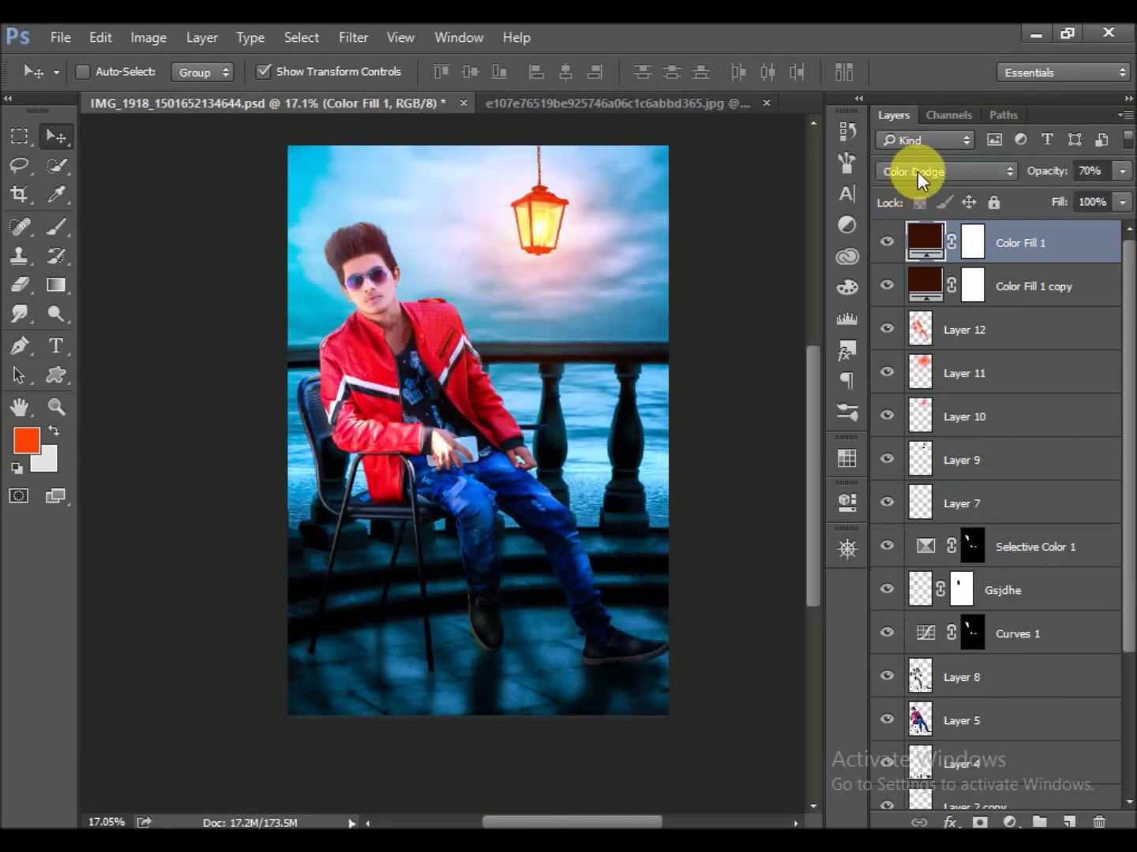
left_click(900, 239)
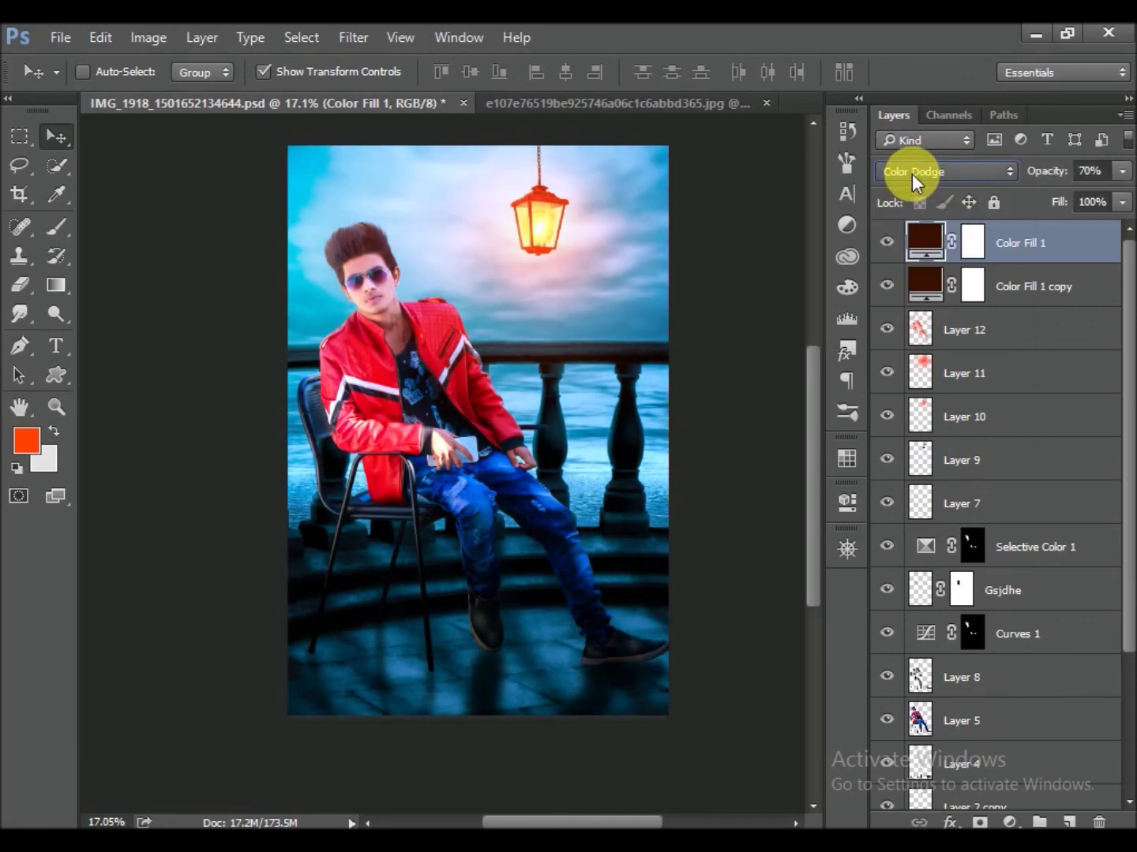
scroll(912, 174, "down", 1)
scroll(911, 174, "up", 1)
scroll(913, 174, "down", 1)
scroll(912, 175, "up", 1)
scroll(912, 174, "down", 1)
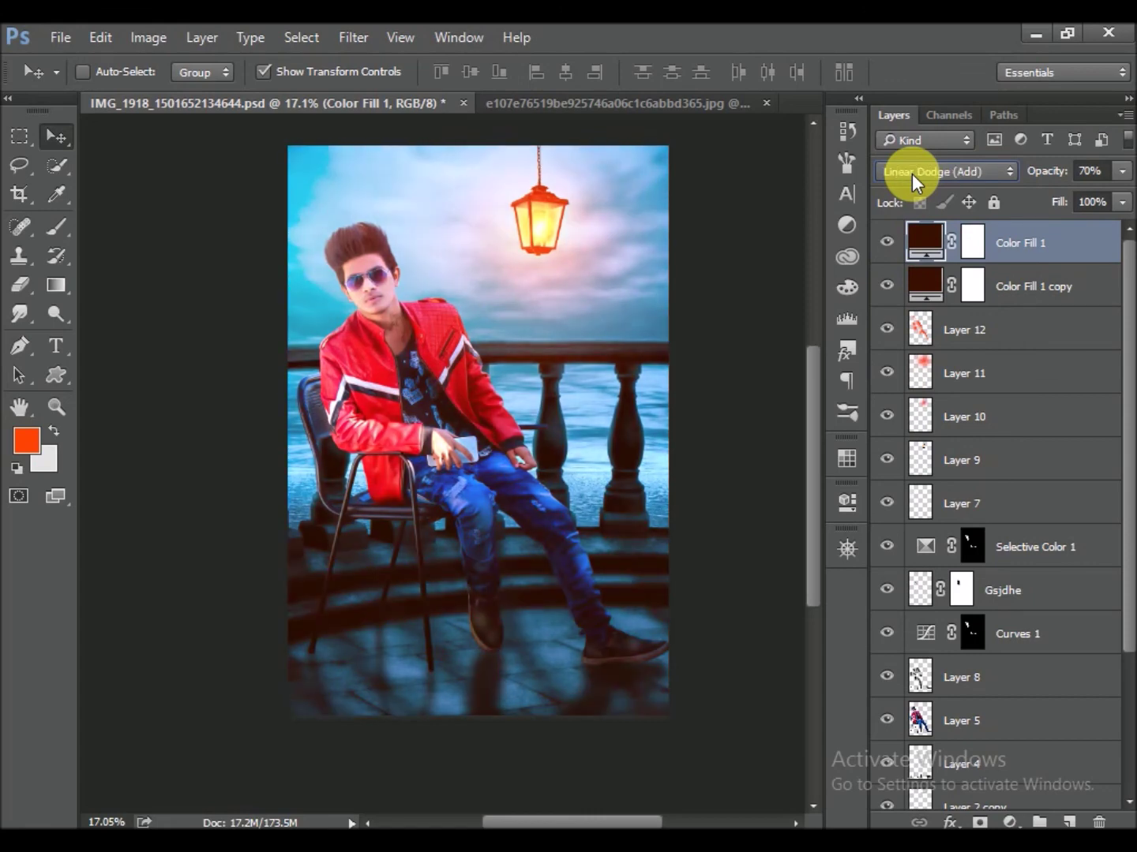
left_click(912, 175)
left_click(918, 310)
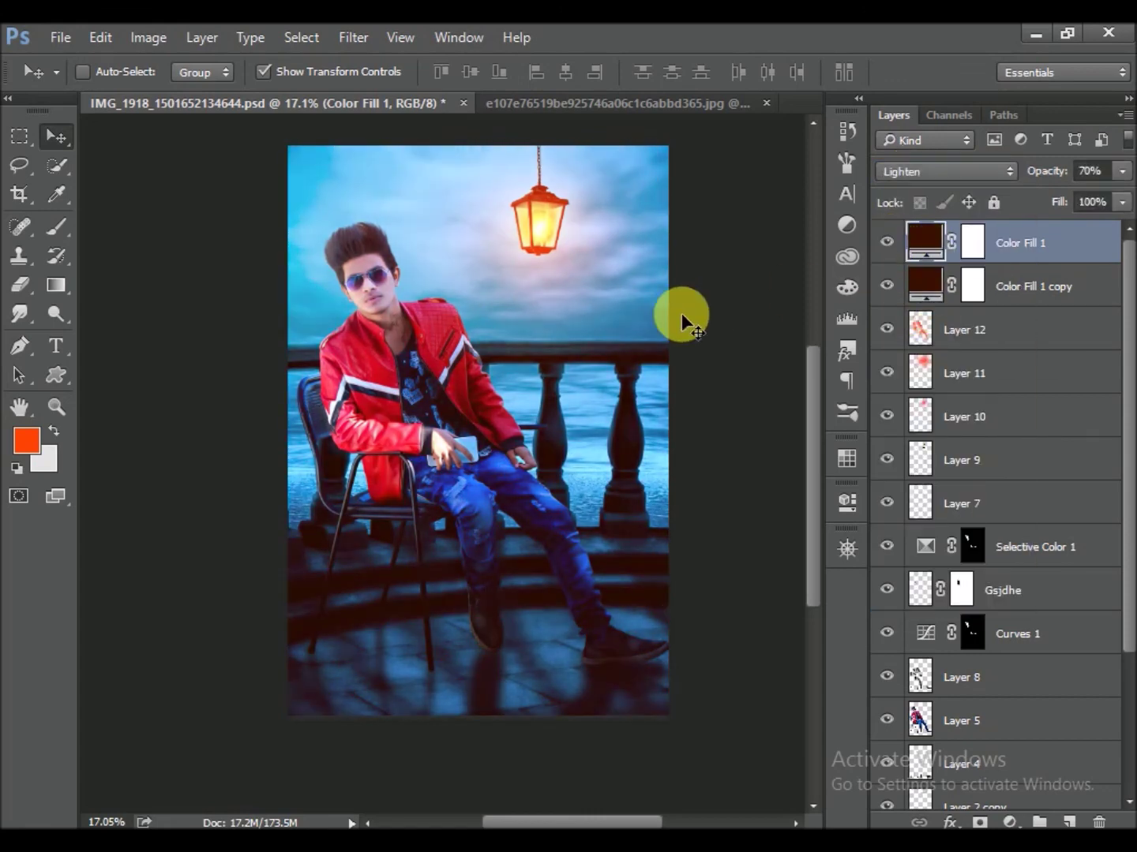
key("ctrl+s")
left_click(849, 543)
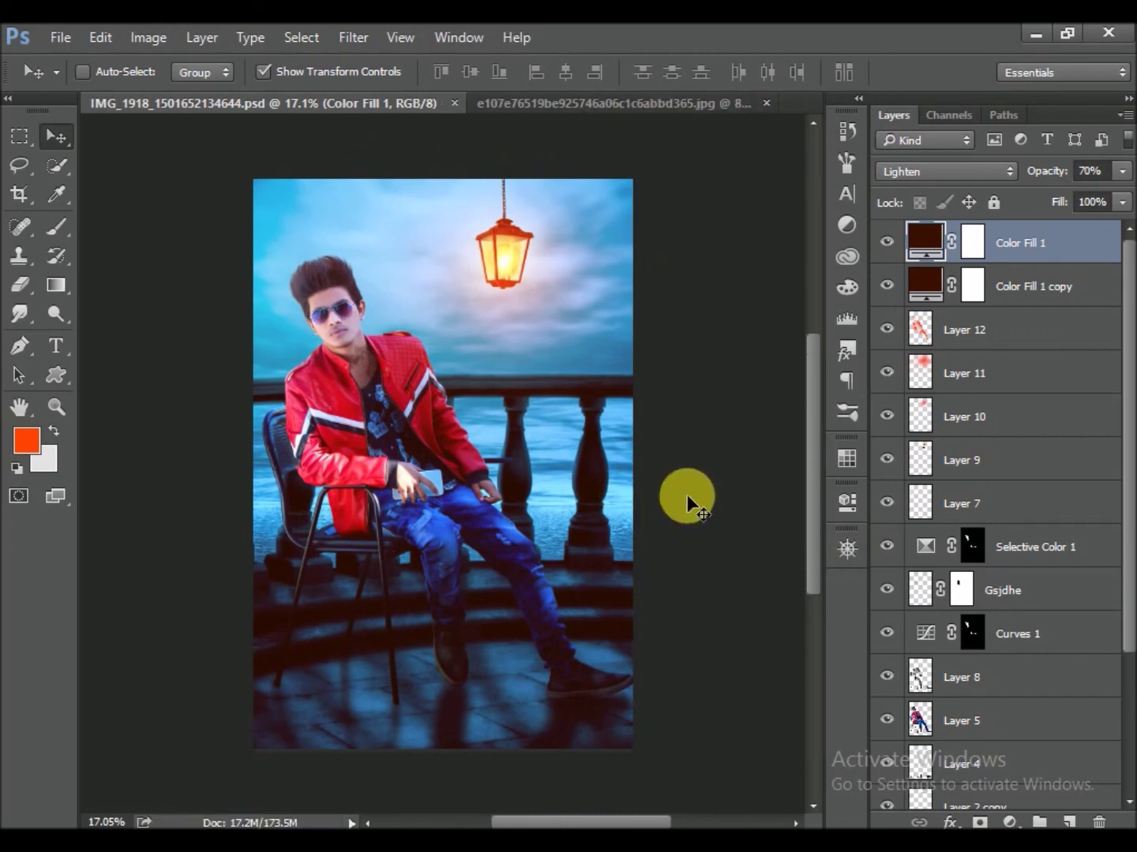
left_click(1026, 328)
Stretch Layer 7 to about 109% width and commit the transform
left_click(977, 462)
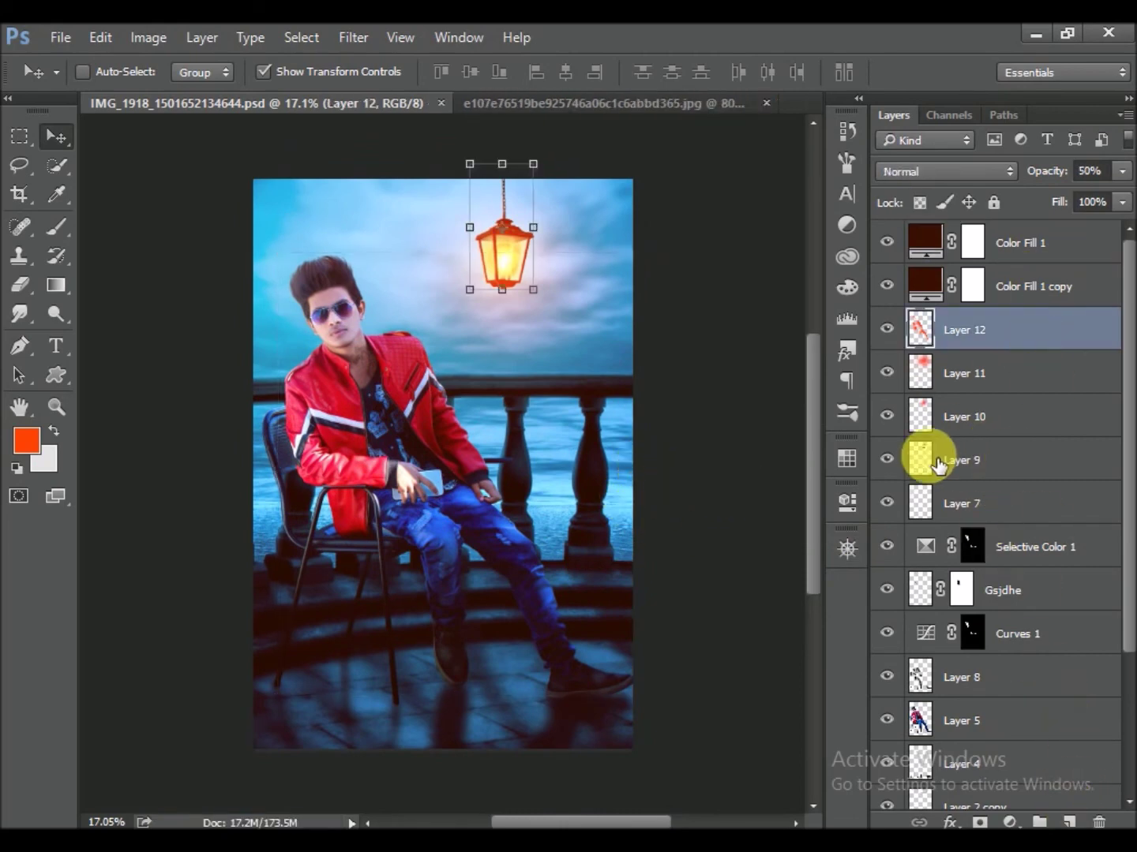
left_click(947, 505)
left_click(886, 502)
left_click(886, 502)
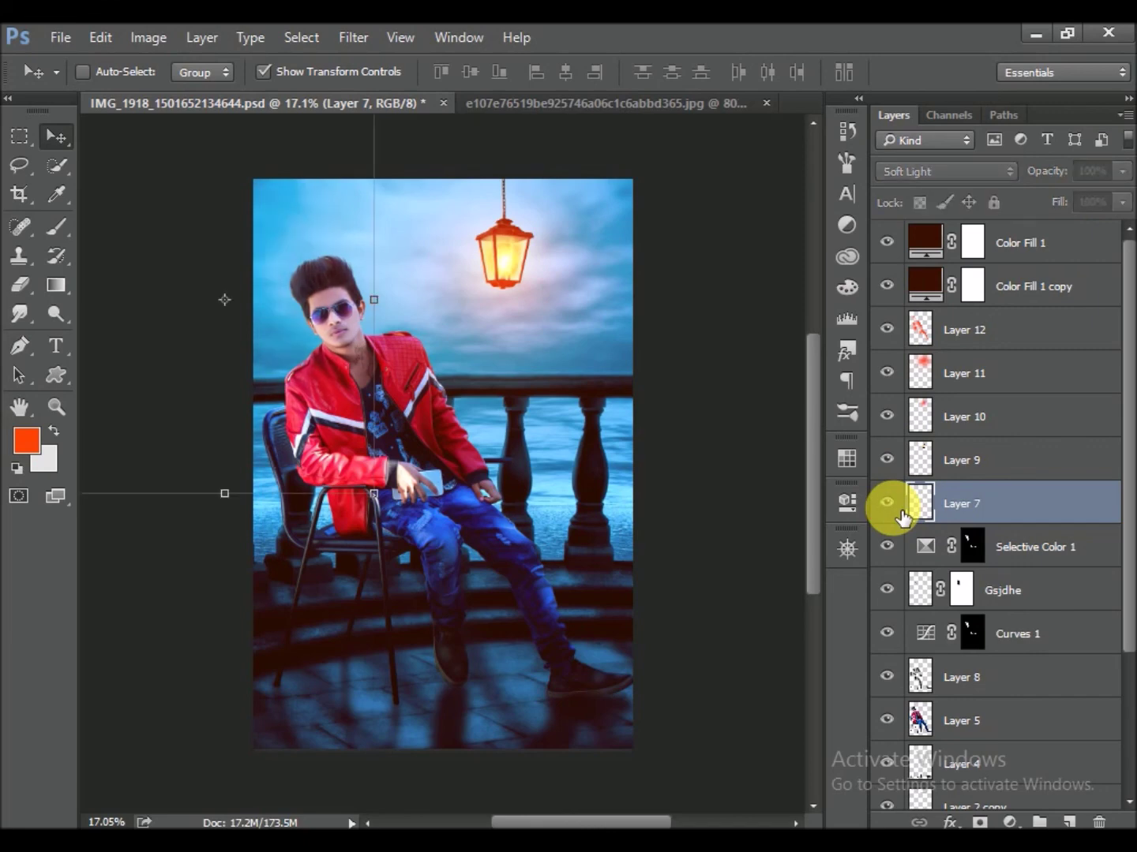
left_click(886, 502)
mouse_move(378, 309)
left_mouse_down()
mouse_move(392, 324)
mouse_move(463, 328)
left_mouse_up()
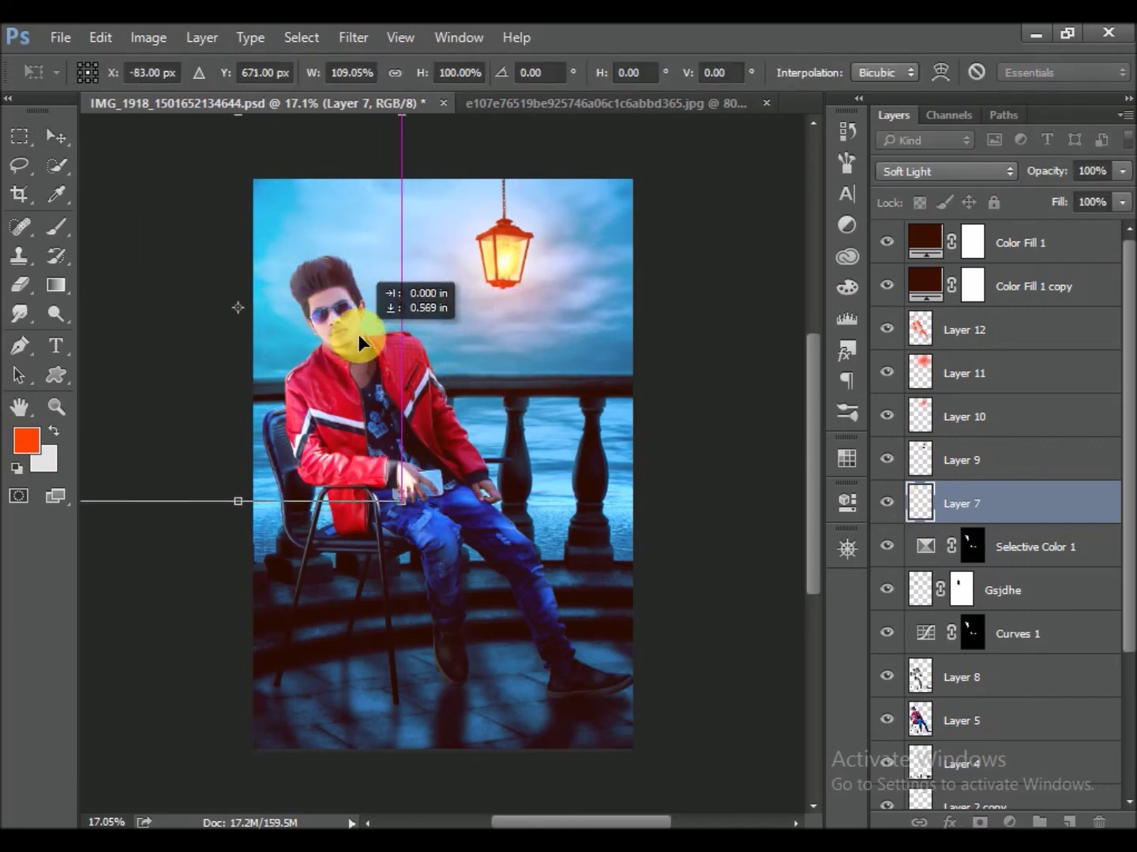
left_click_drag(463, 329, 382, 342)
key("Return")
left_click(950, 513)
Shift Layer 7's contents about 20 px left and 11 px down
mouse_move(387, 405)
left_mouse_down()
mouse_move(494, 374)
mouse_move(489, 413)
left_mouse_up()
scroll(911, 174, "down", 1)
scroll(911, 175, "up", 1)
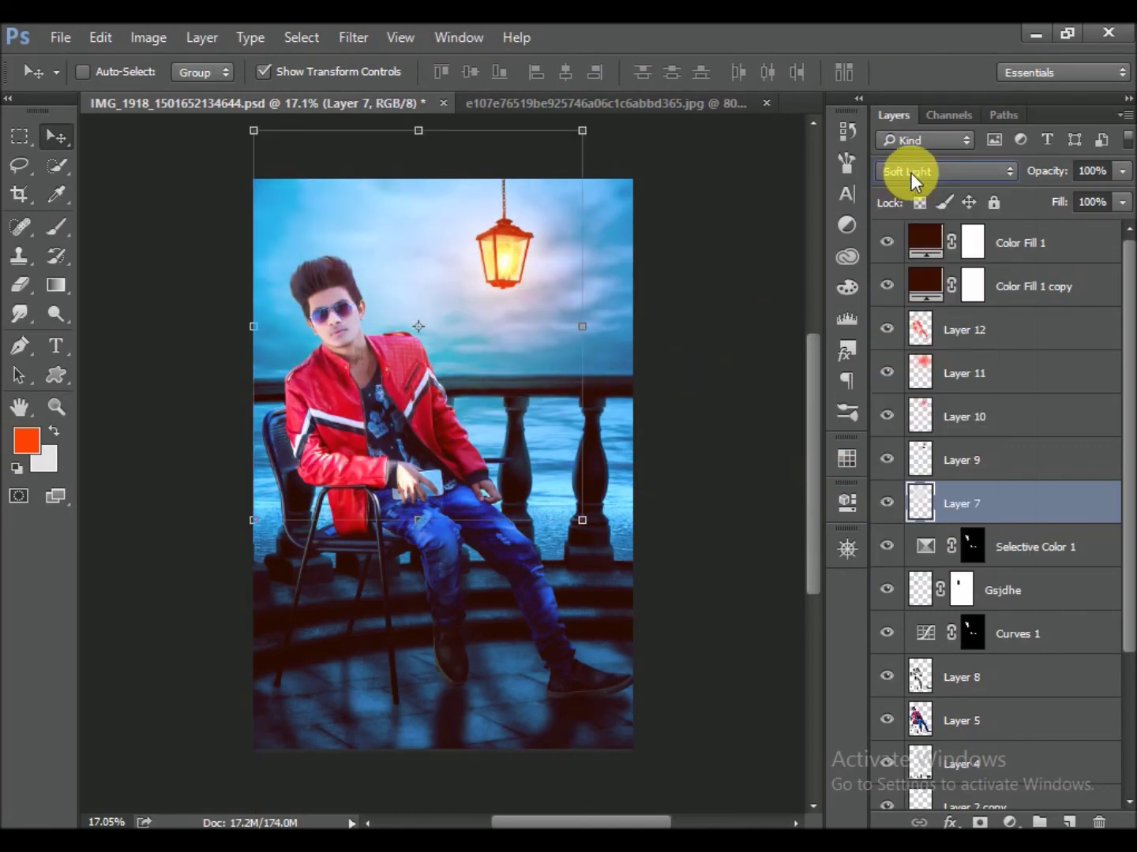
left_click_drag(473, 337, 458, 346)
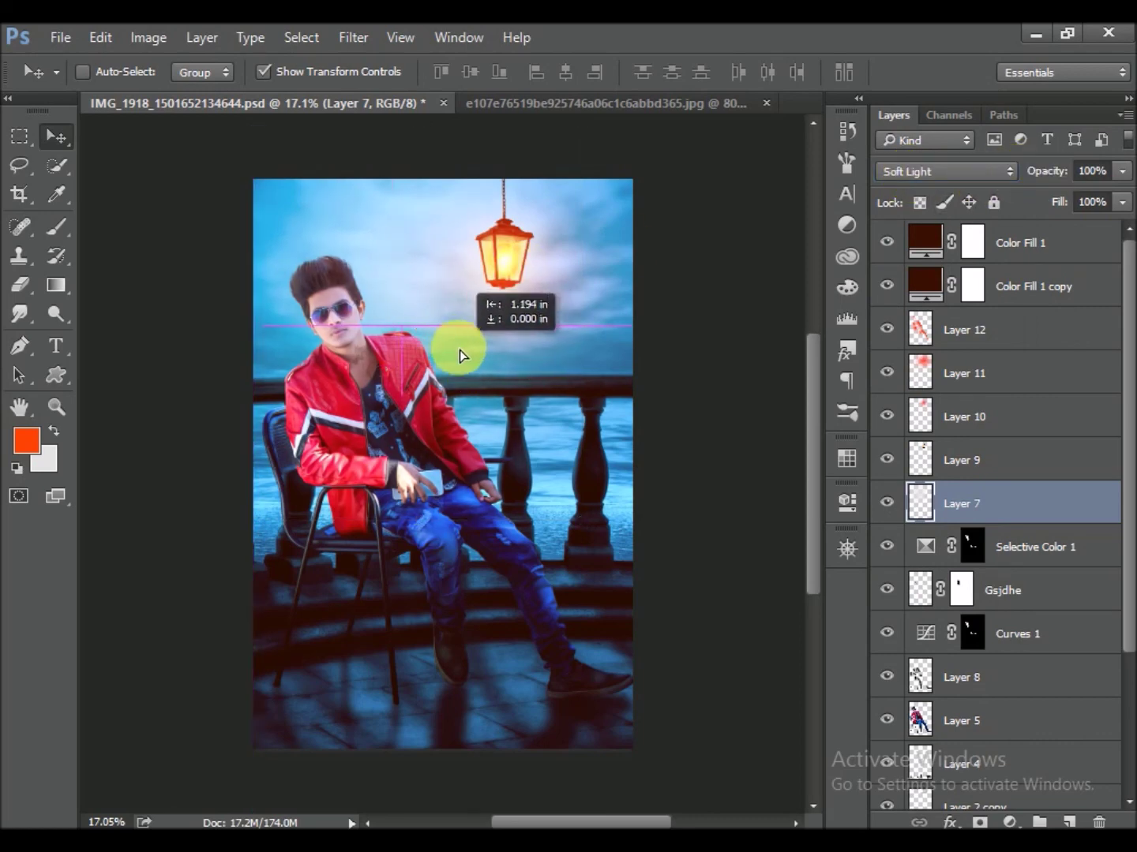
left_click(1010, 544)
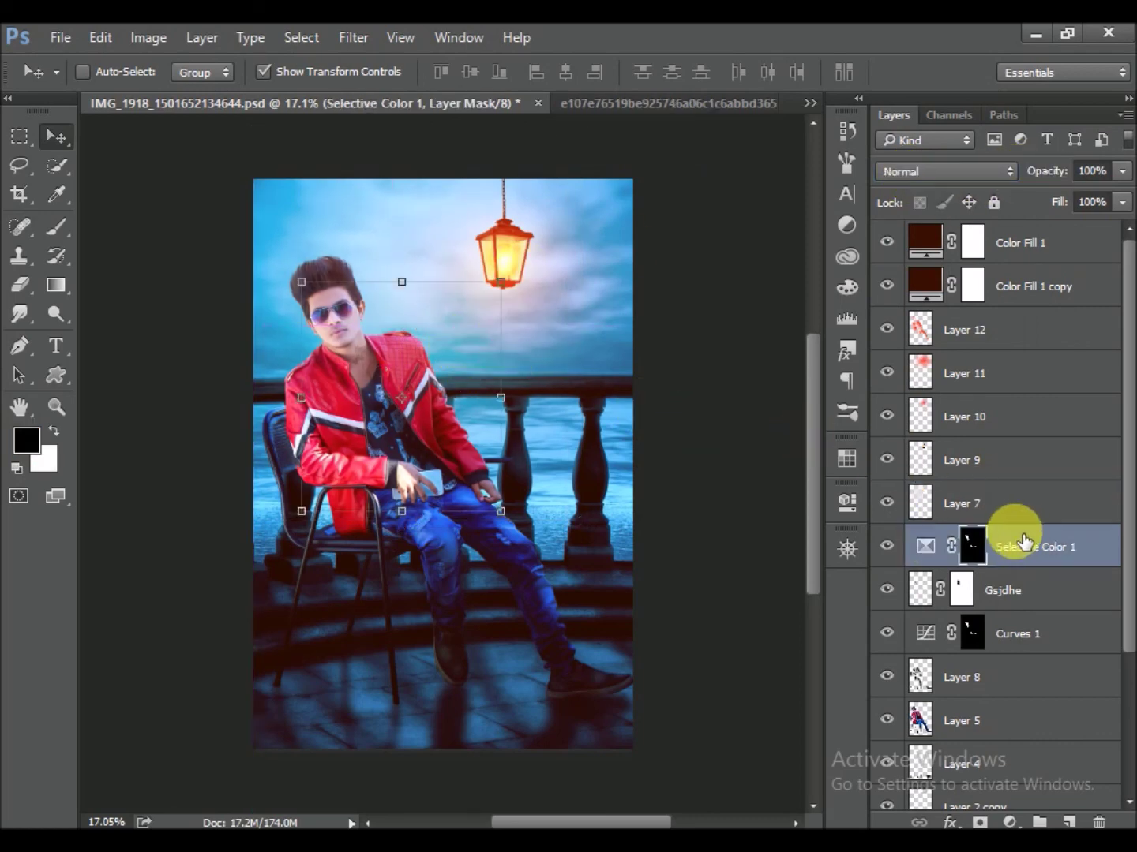
Add a new Layer 13 with a black-to-transparent gradient rising from the image bottom
left_click(1069, 822)
left_click(56, 285)
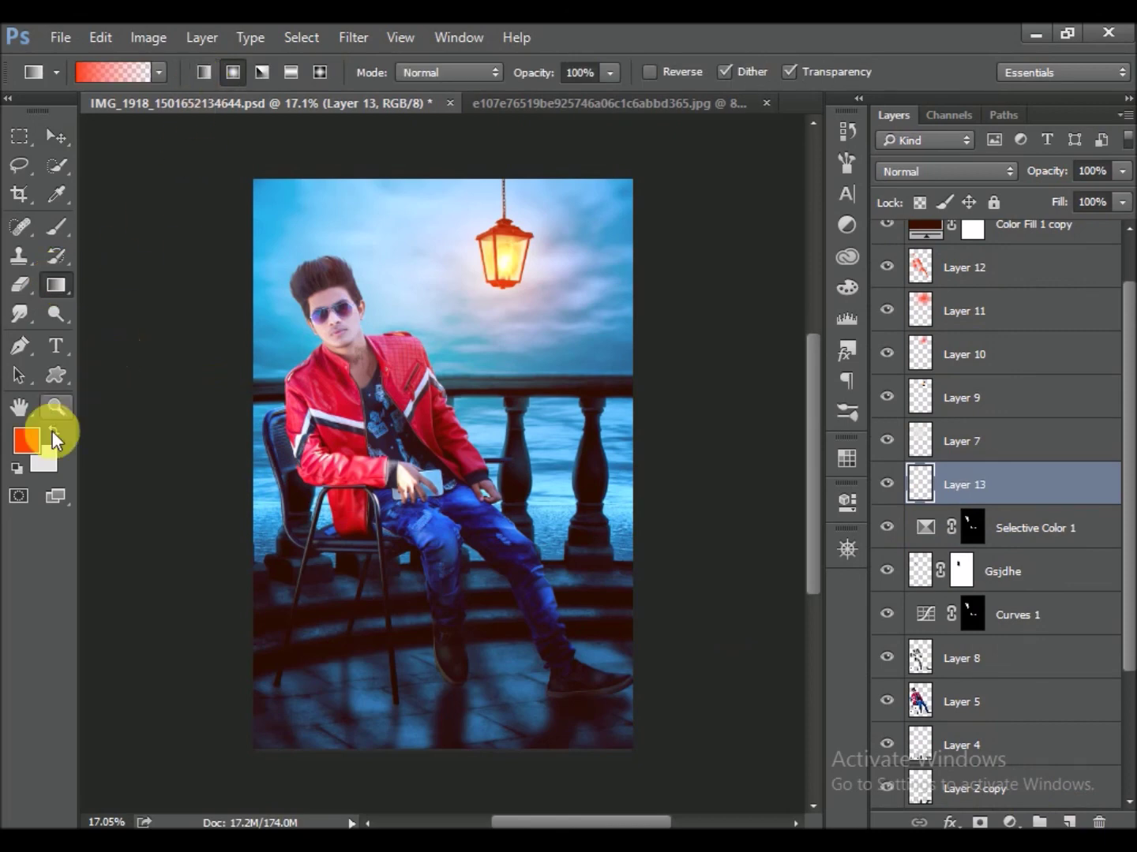
left_click(17, 468)
scroll(495, 507, "down", 1)
left_click_drag(414, 703, 419, 388)
Blend Layer 13 as Soft Light at 9% opacity and save
left_click(945, 171)
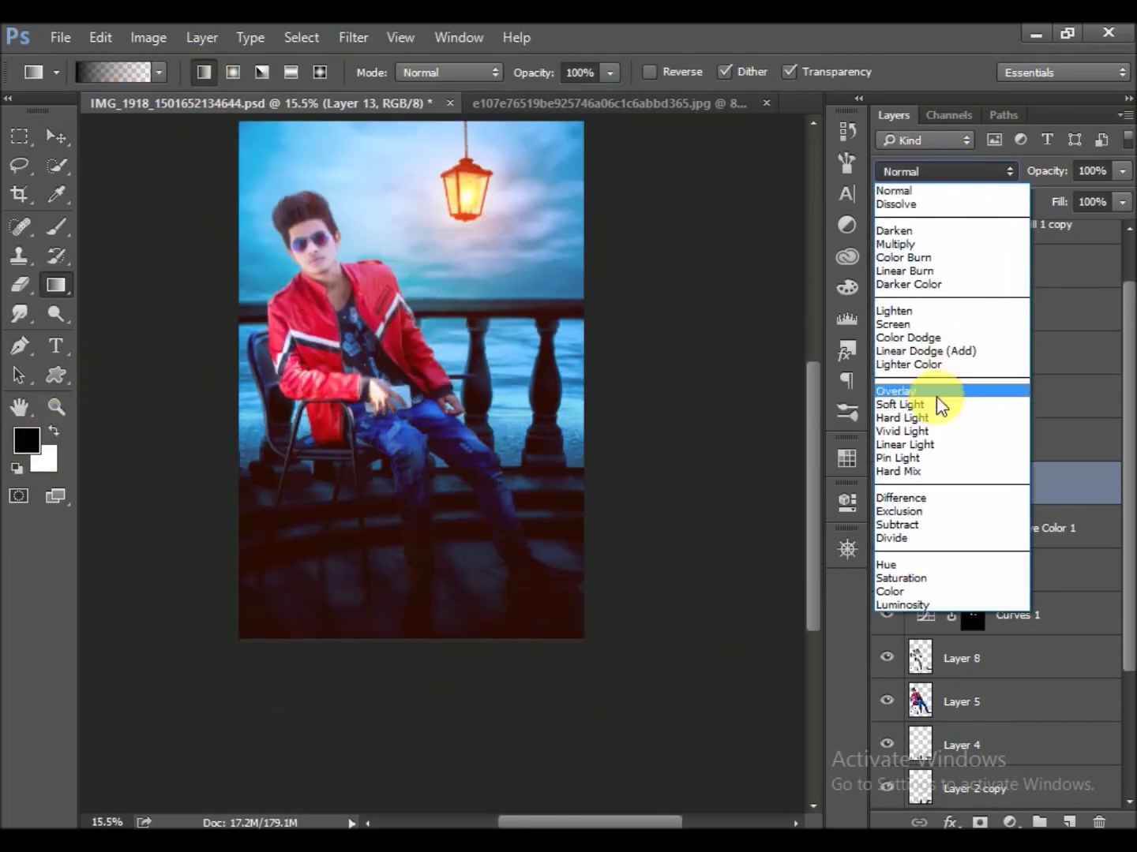
left_click(936, 401)
left_click_drag(1042, 172, 920, 202)
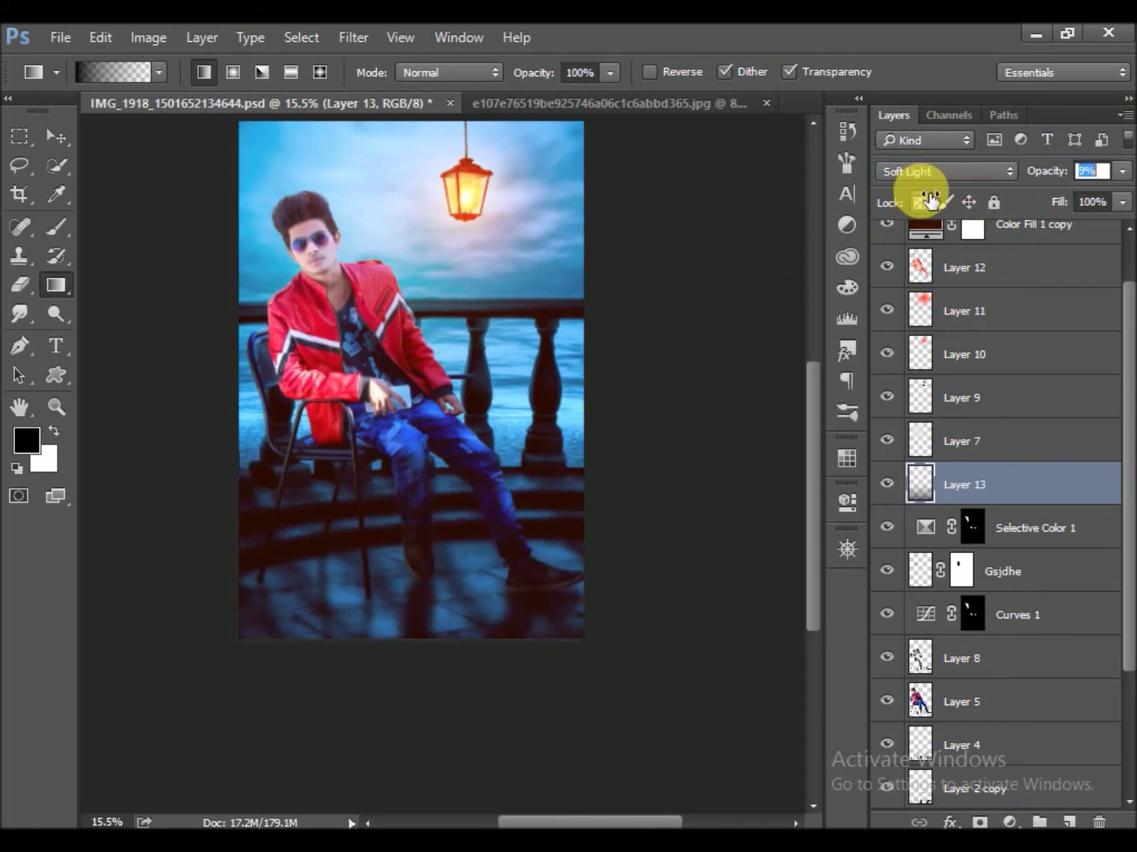
scroll(679, 449, "up", 1)
key("ctrl+s")
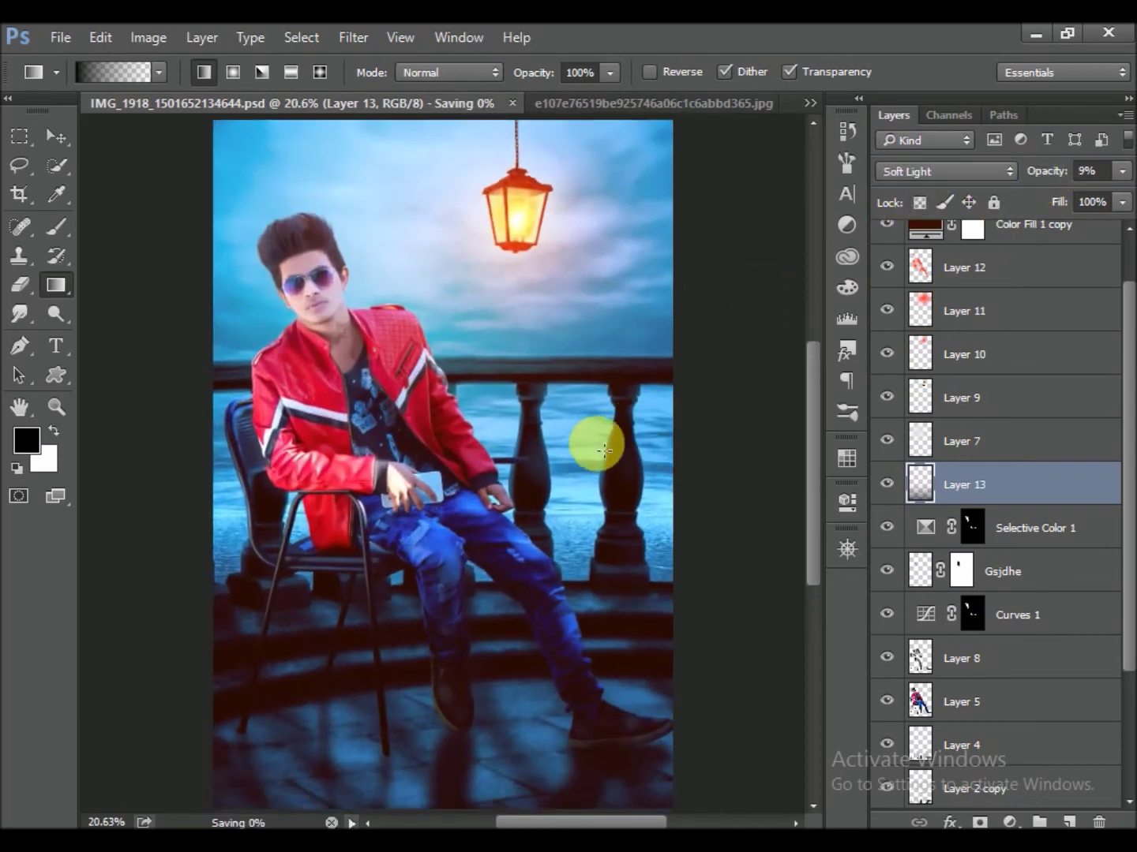
Scroll through the layers and hide Layer 5 to check its contents
scroll(601, 446, "down", 1)
scroll(589, 438, "down", 1)
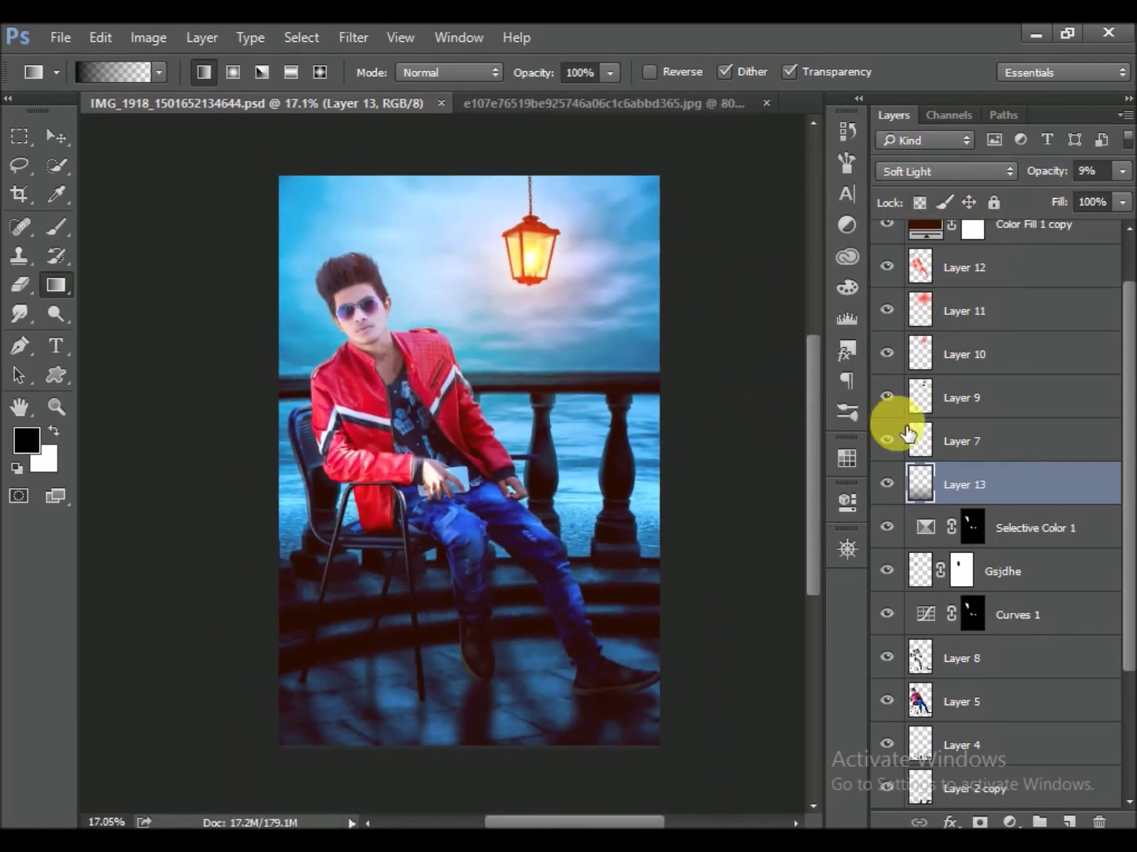
left_click(848, 548)
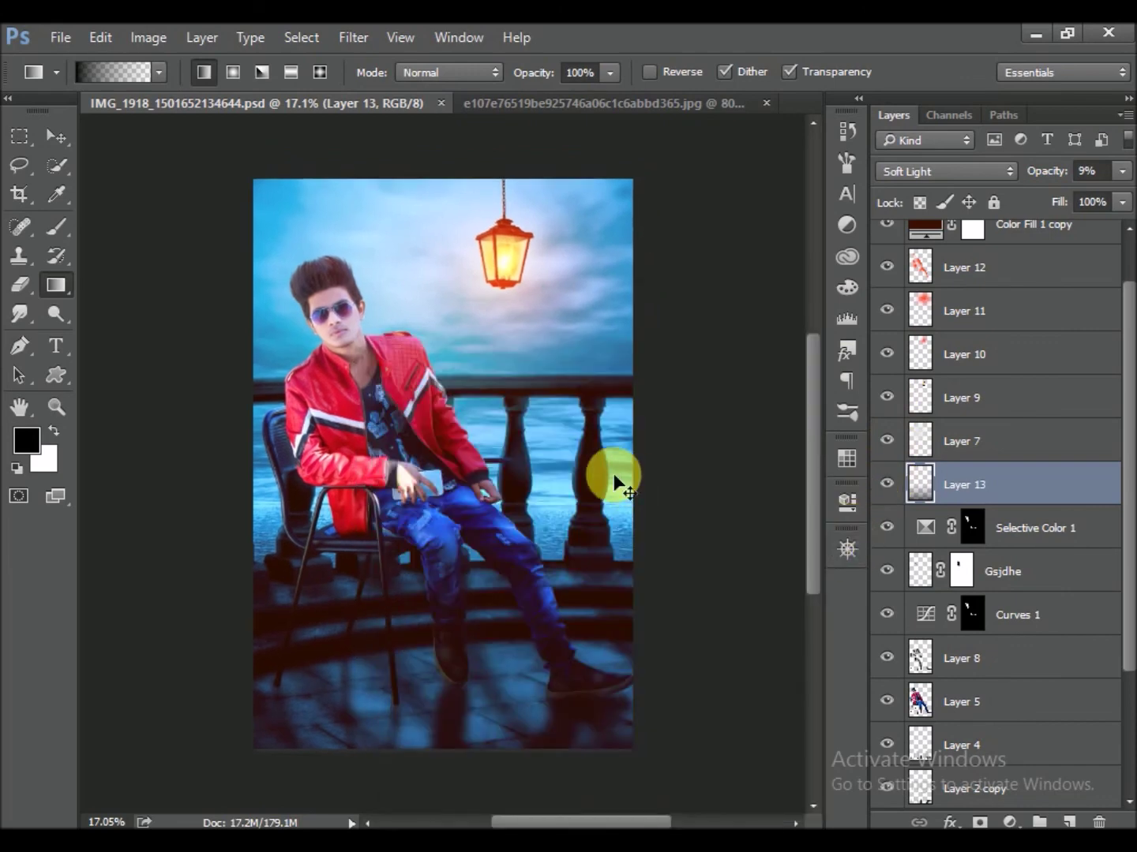
scroll(615, 479, "up", 1)
scroll(600, 458, "down", 1)
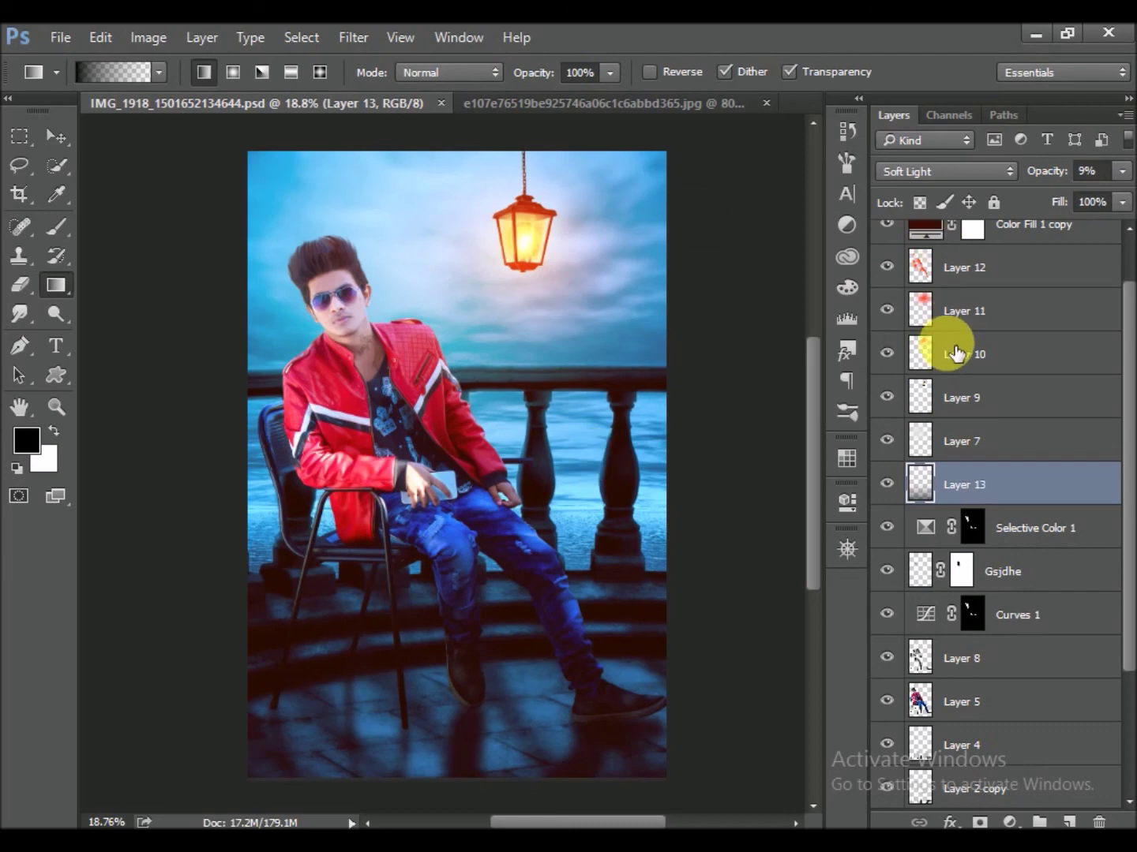
scroll(979, 411, "up", 1)
scroll(1005, 545, "down", 2)
scroll(947, 577, "down", 2)
left_click(887, 589)
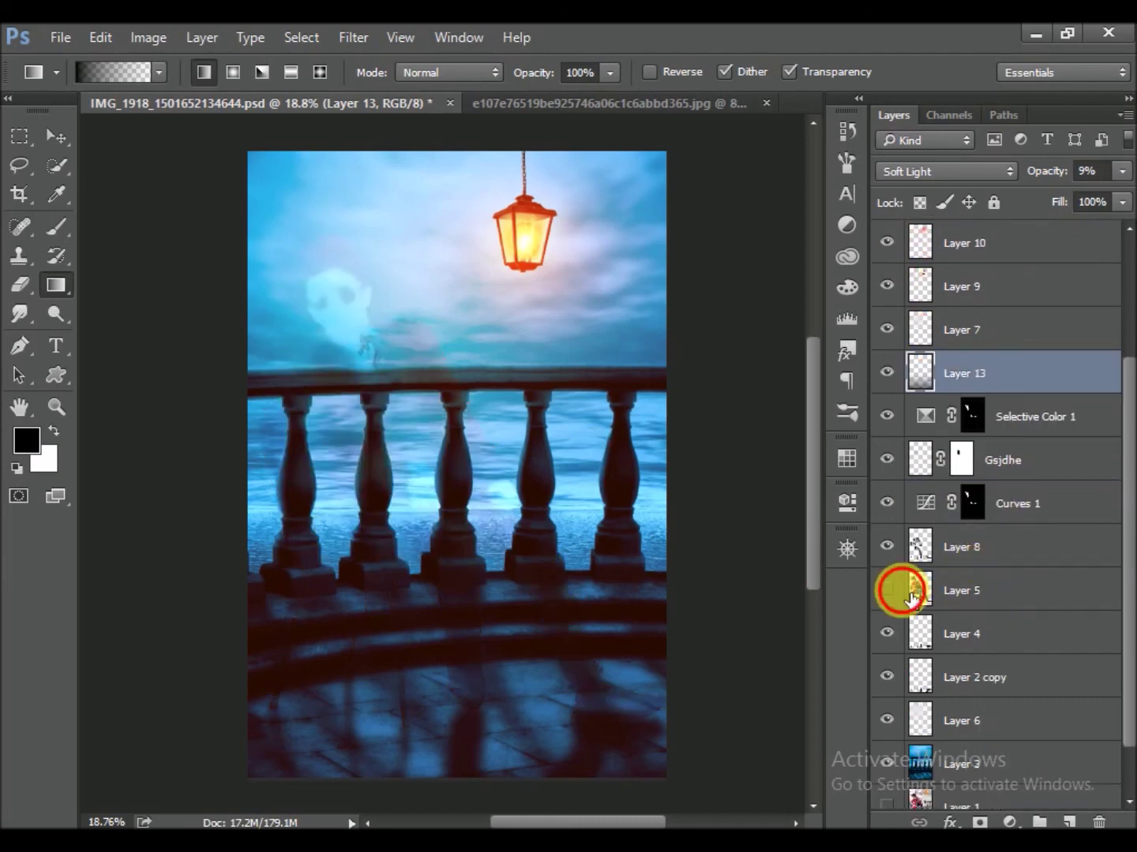
Duplicate Layer 5 and set the copy's blend mode to Soft Light
left_click(1001, 599)
key("ctrl+j")
left_click(946, 172)
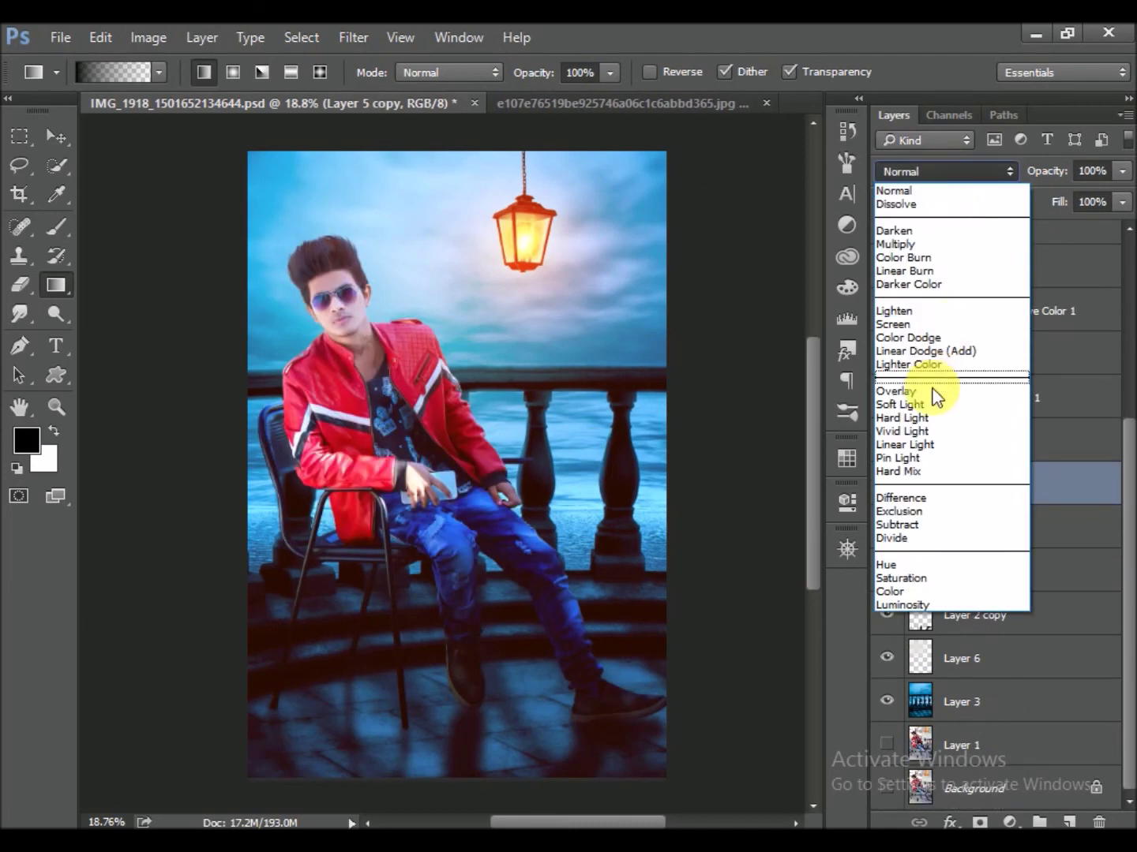
left_click(947, 403)
left_click(888, 483)
left_click(887, 483)
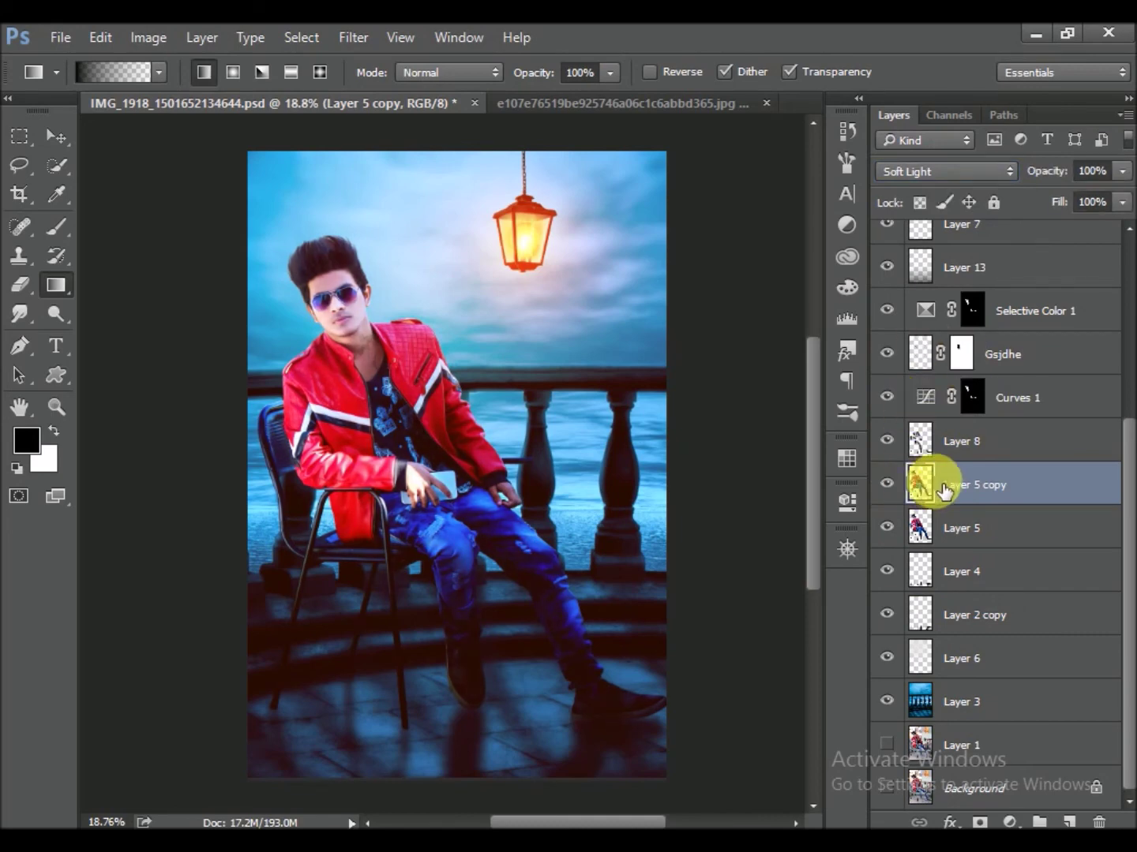
Add a layer mask to Layer 5 copy and paint black over the face with a 200 px brush
left_click(980, 821)
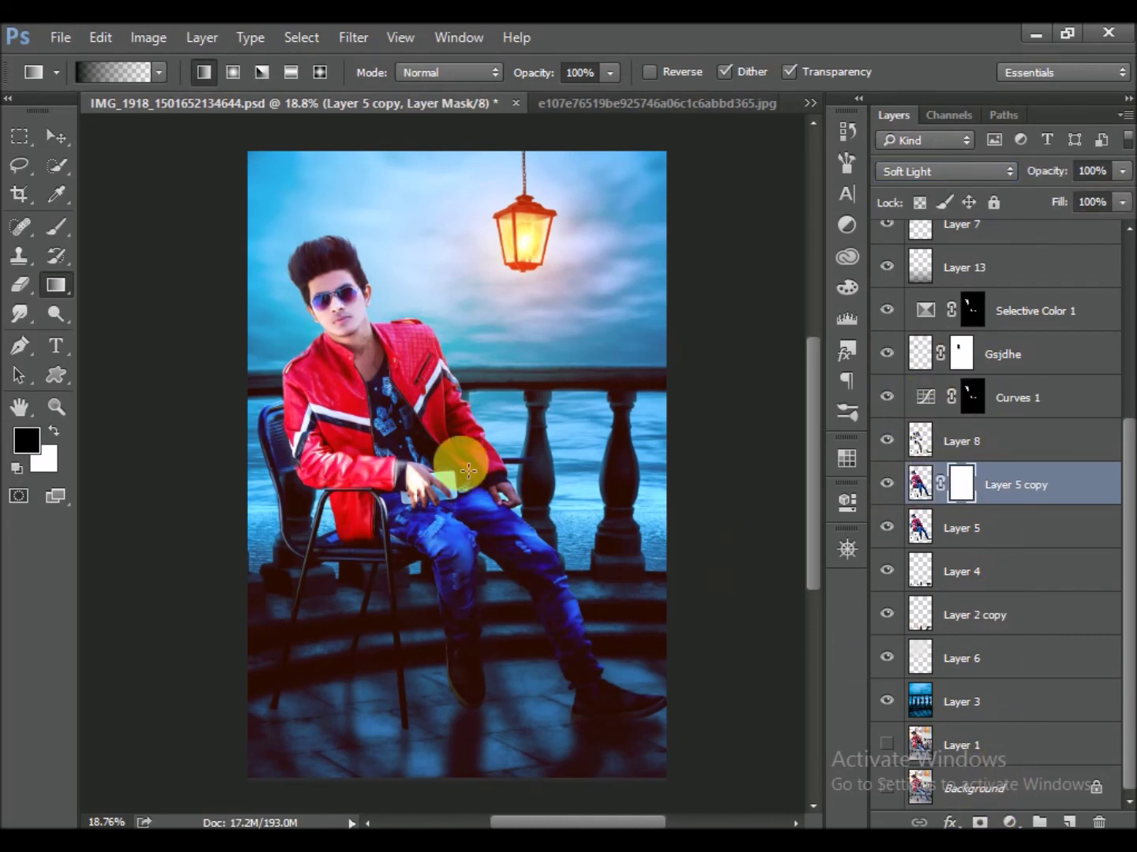
left_click(57, 228)
right_click(387, 364)
key("Escape")
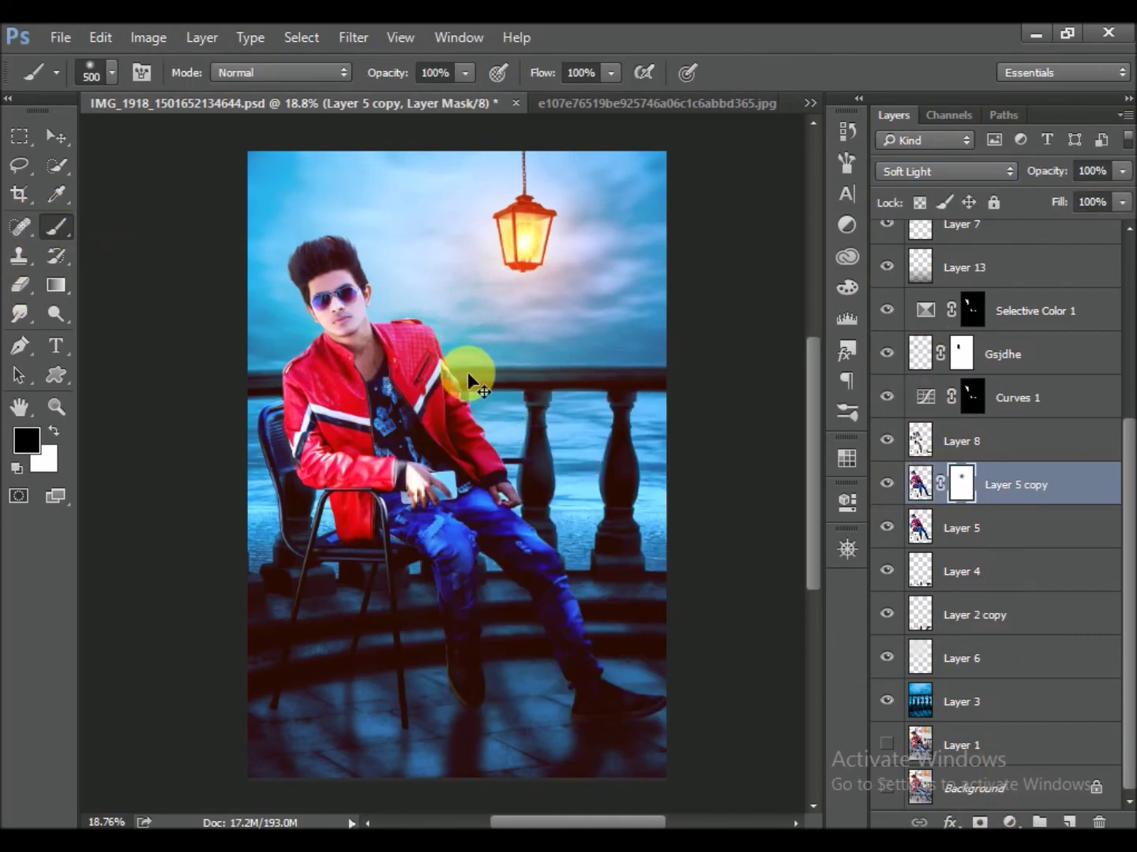
key("bracketleft")
key("bracketleft")
key("bracketleft")
scroll(331, 317, "up", 1)
scroll(325, 261, "up", 3)
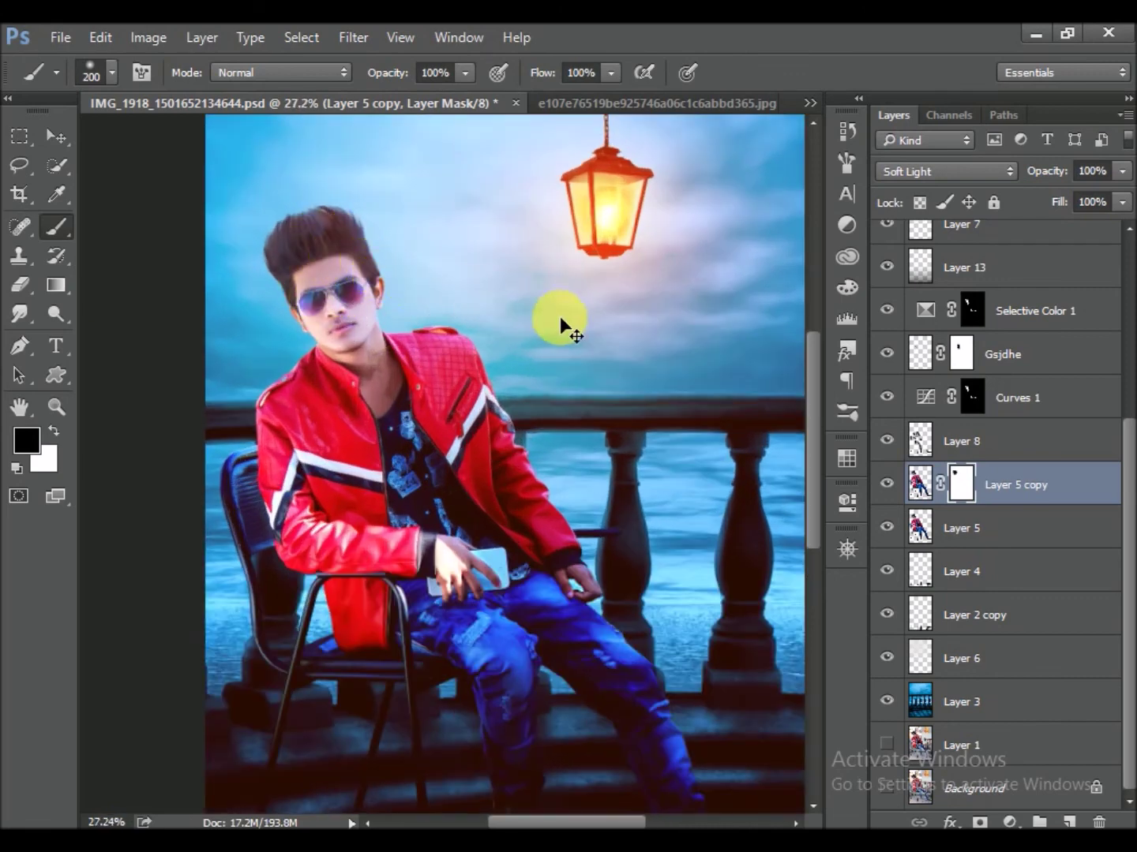
scroll(372, 323, "up", 2)
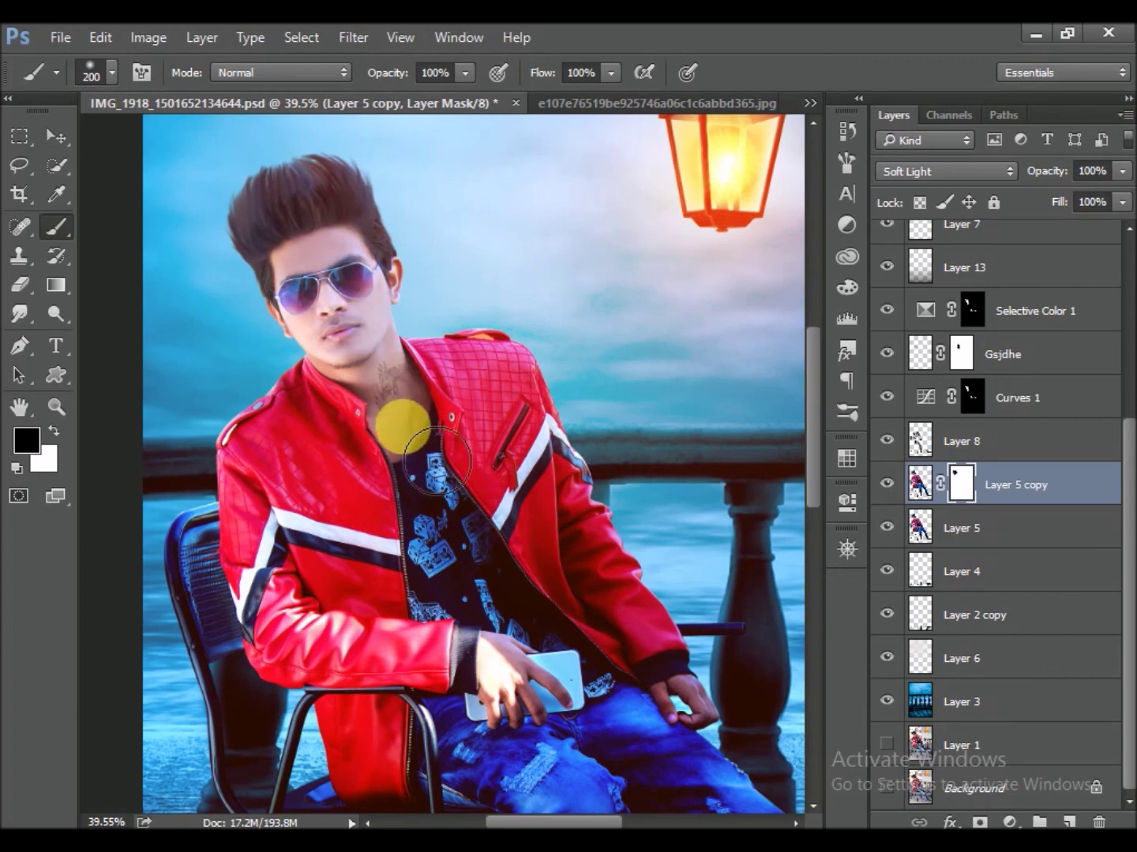
mouse_move(348, 273)
left_mouse_down()
mouse_move(379, 284)
mouse_move(373, 361)
mouse_move(447, 457)
mouse_move(447, 429)
left_mouse_up()
Set Layer 5 copy's opacity to 80% and save the file
scroll(480, 456, "down", 2)
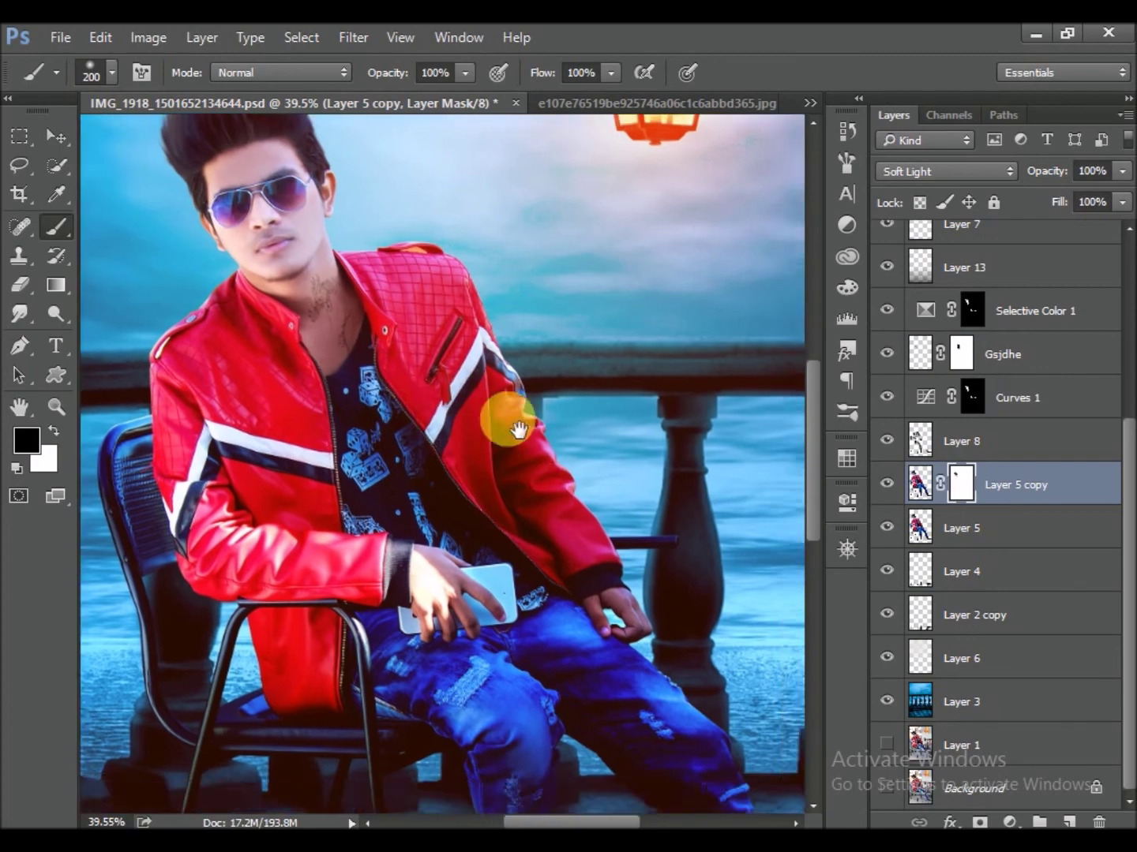
scroll(506, 506, "down", 2)
scroll(434, 536, "down", 1)
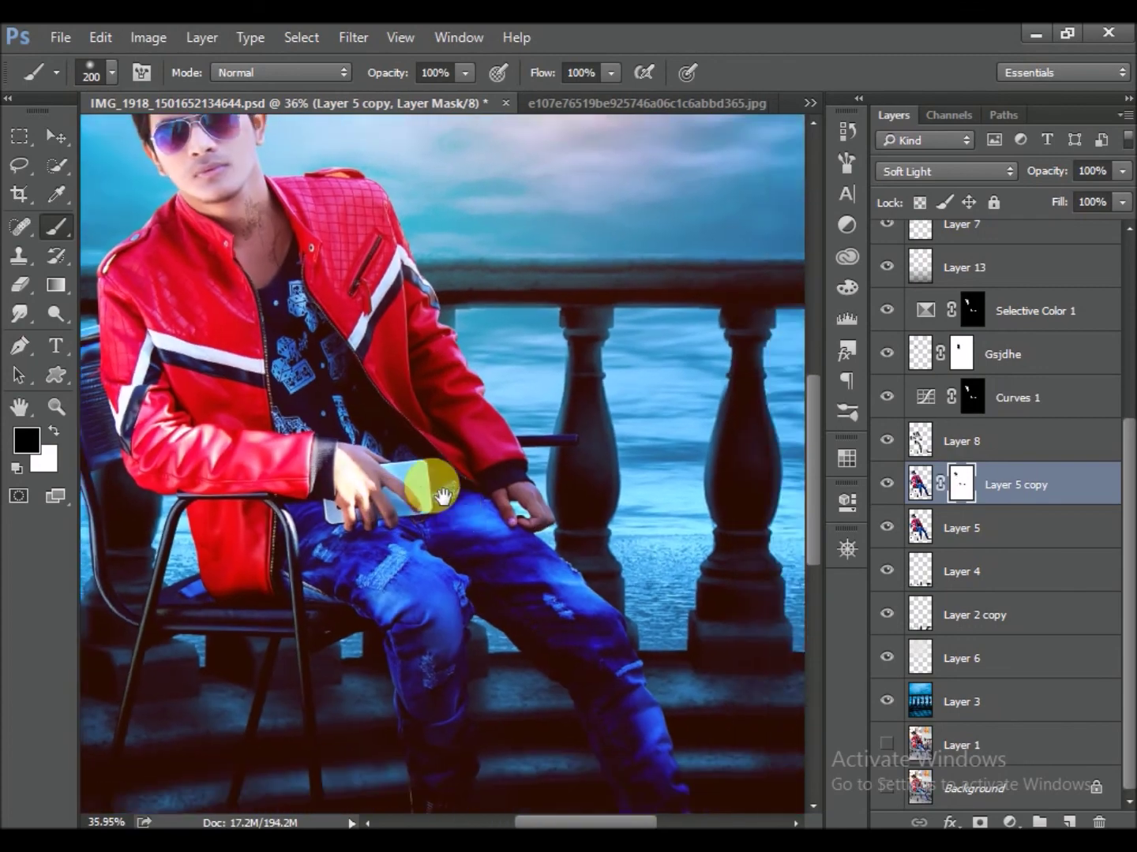
scroll(418, 474, "down", 2)
scroll(418, 419, "down", 2)
left_click_drag(427, 426, 451, 471)
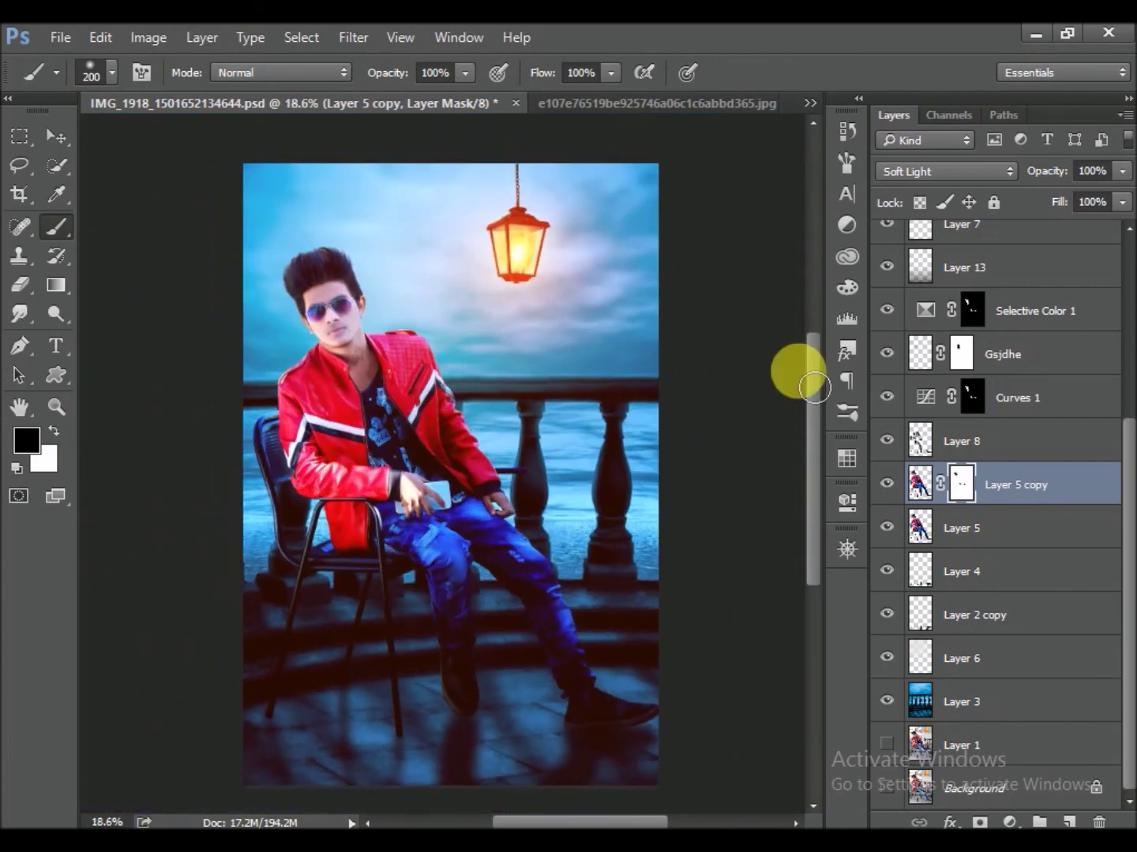
scroll(623, 473, "down", 1)
type("80")
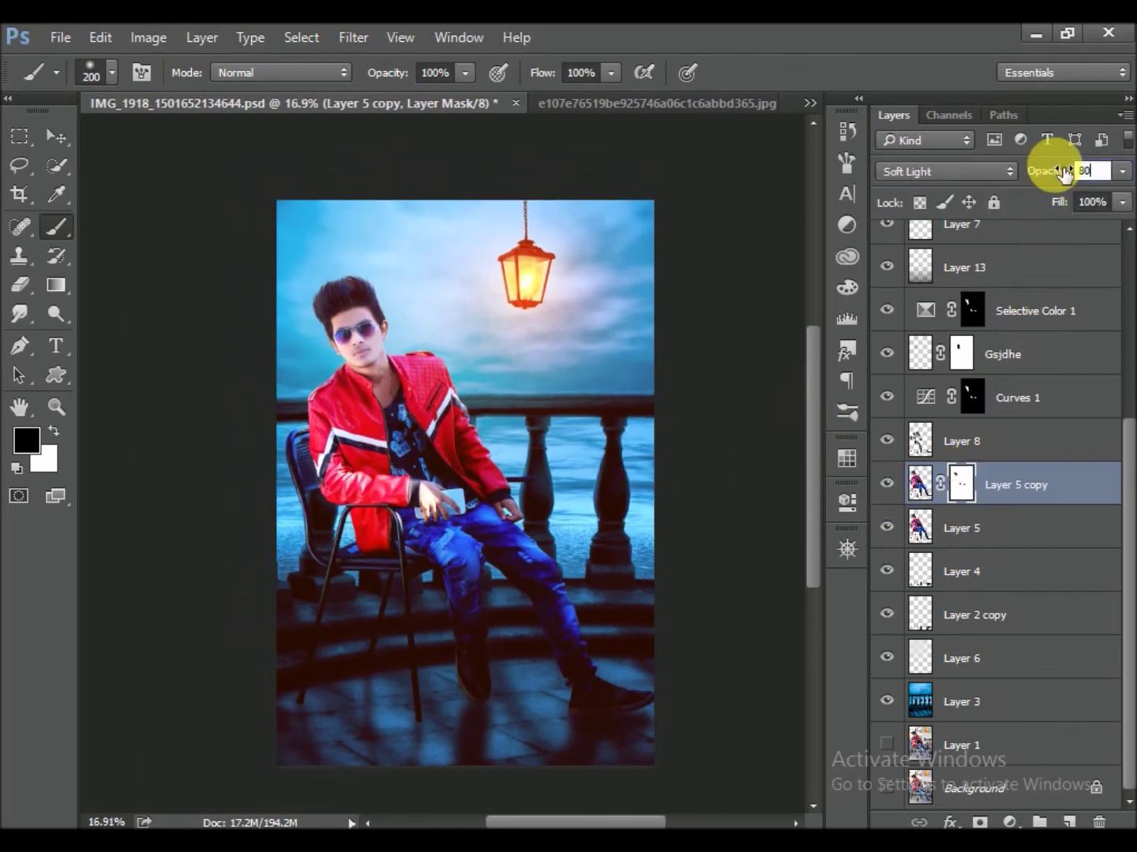
key("Return")
scroll(509, 430, "down", 1)
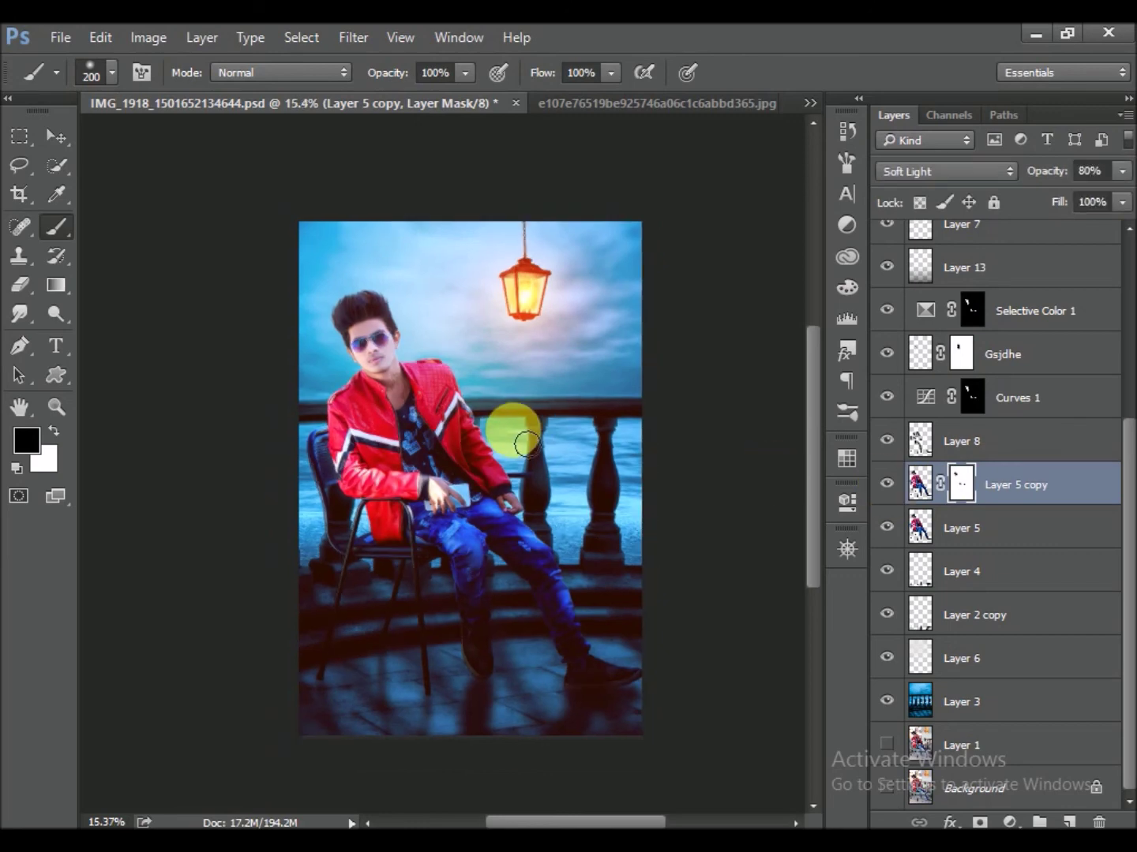
key("ctrl+s")
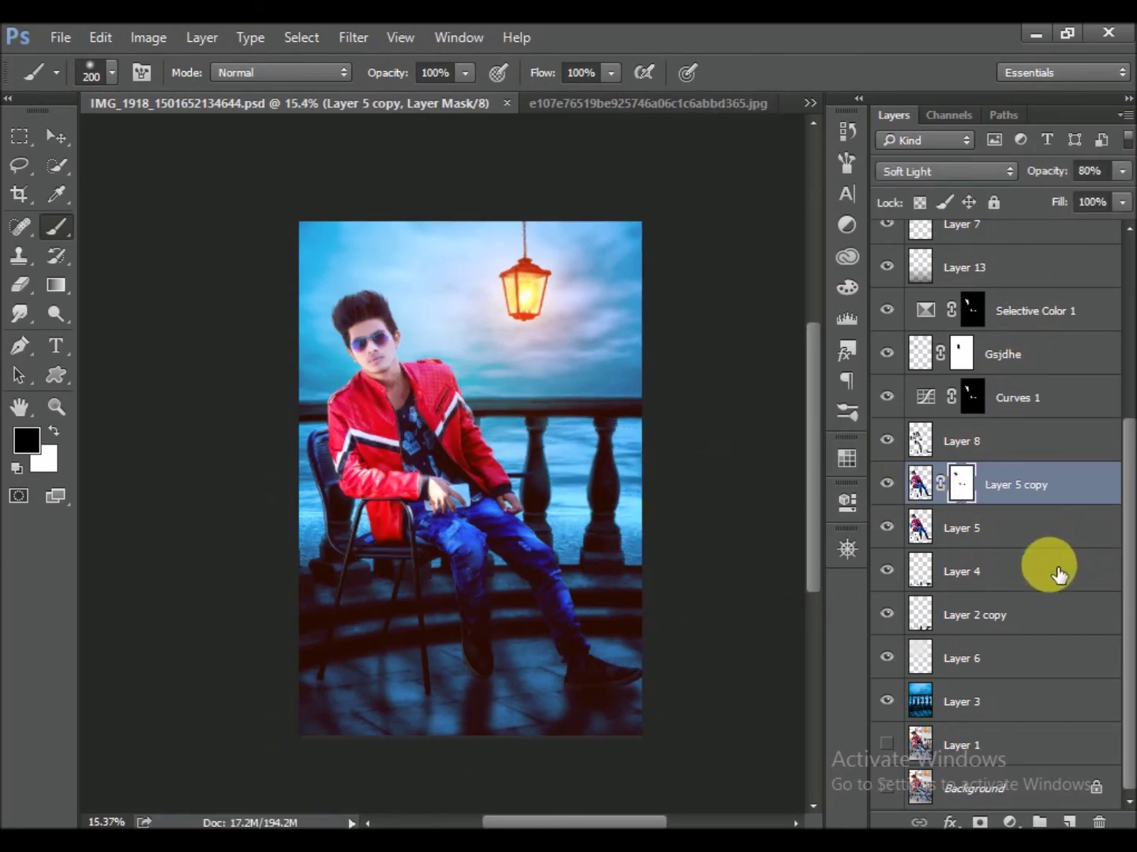
scroll(1049, 568, "up", 3)
left_click(1027, 241)
Group all layers from Color Fill 1 down to Layer 3 into Group 1
scroll(1041, 579, "down", 3)
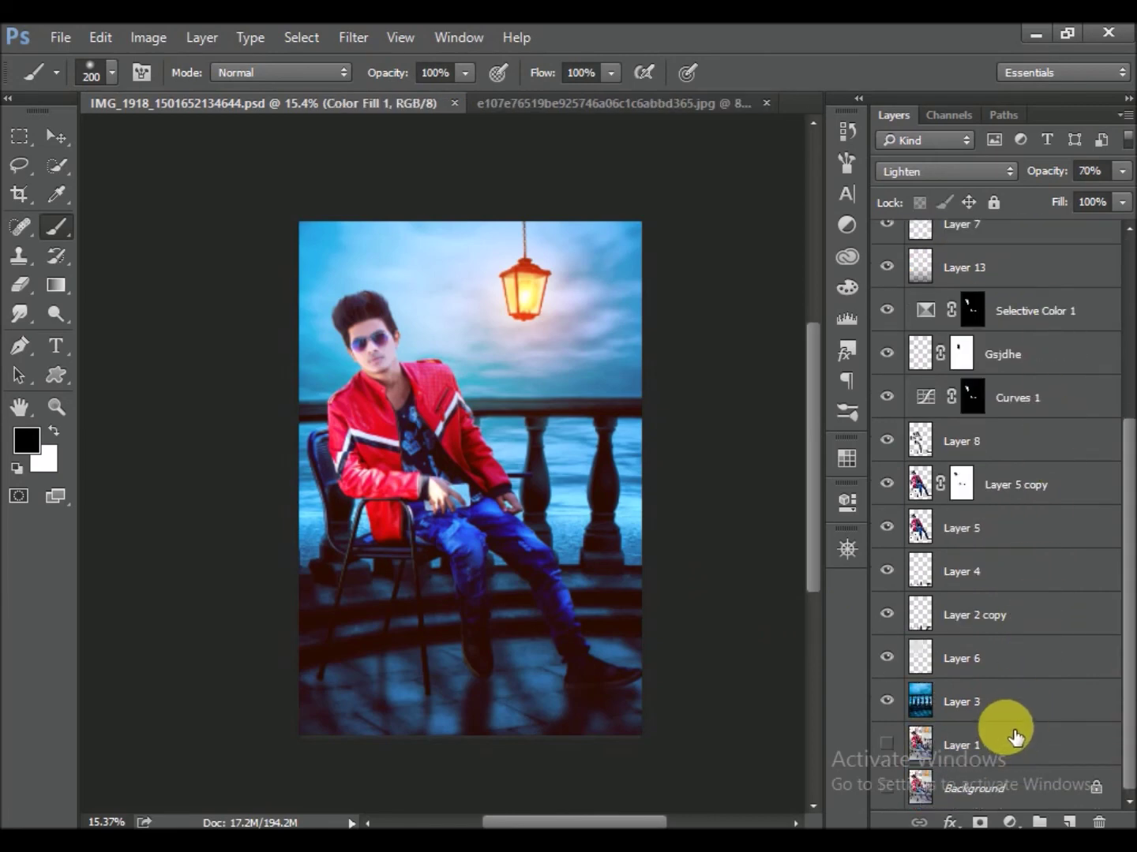
left_click(951, 698, "shift")
left_click_drag(951, 698, 1040, 821)
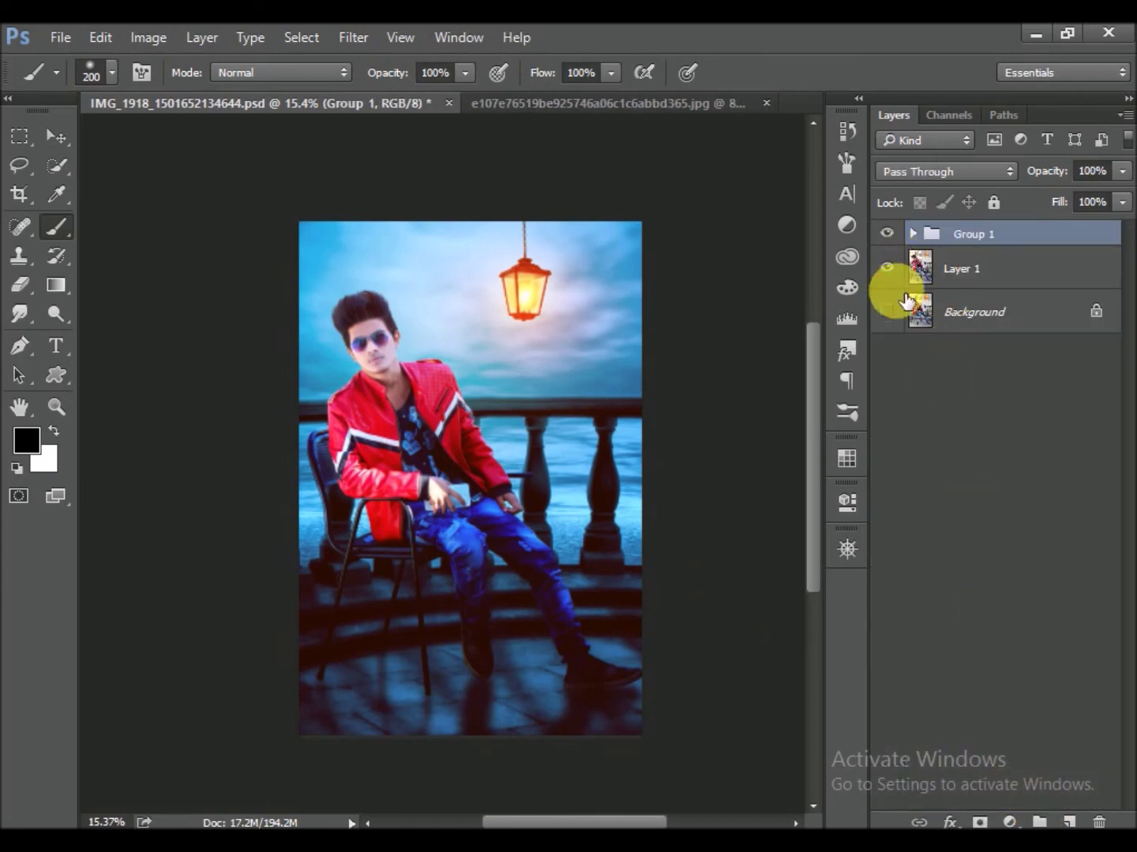
Toggle Group 1's visibility to compare with the original photo, then save the file
left_click(886, 234)
key("ctrl+0")
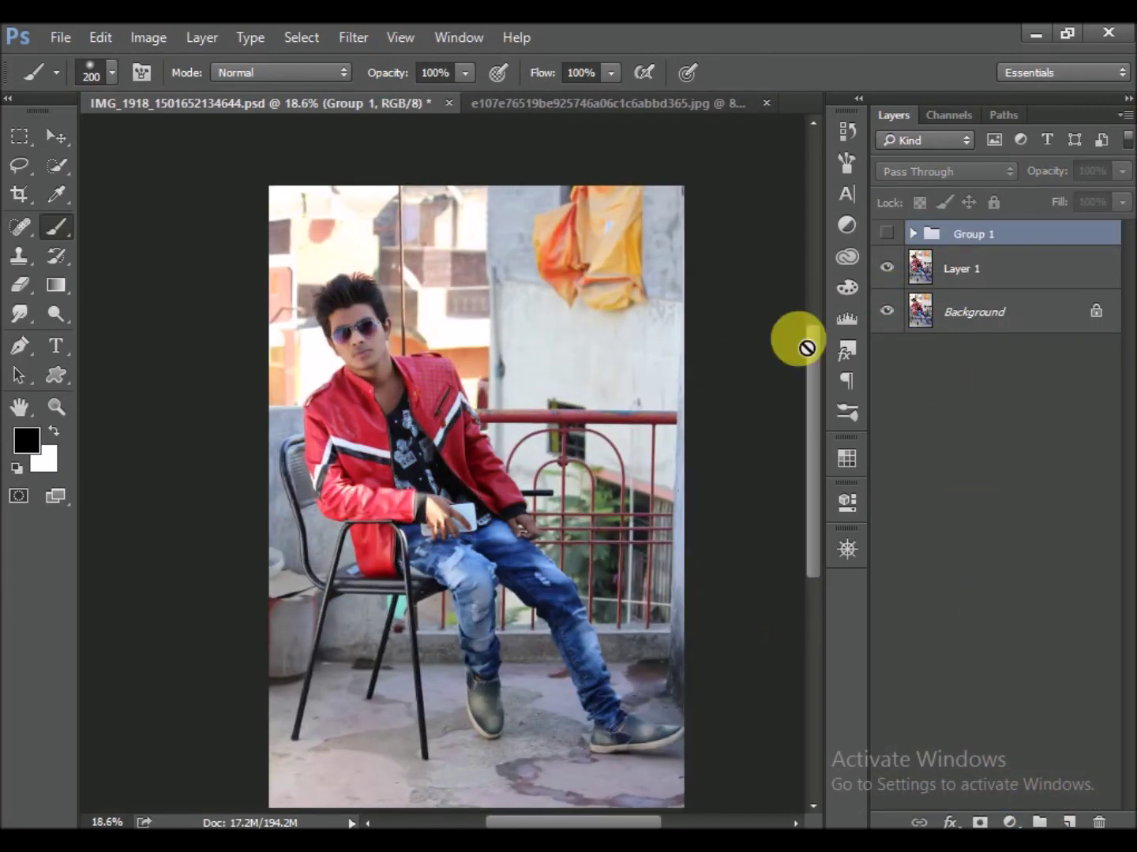
left_click(885, 233)
scroll(710, 347, "down", 1)
left_click(887, 234)
scroll(678, 341, "up", 1)
scroll(648, 371, "up", 1)
key("ctrl+s")
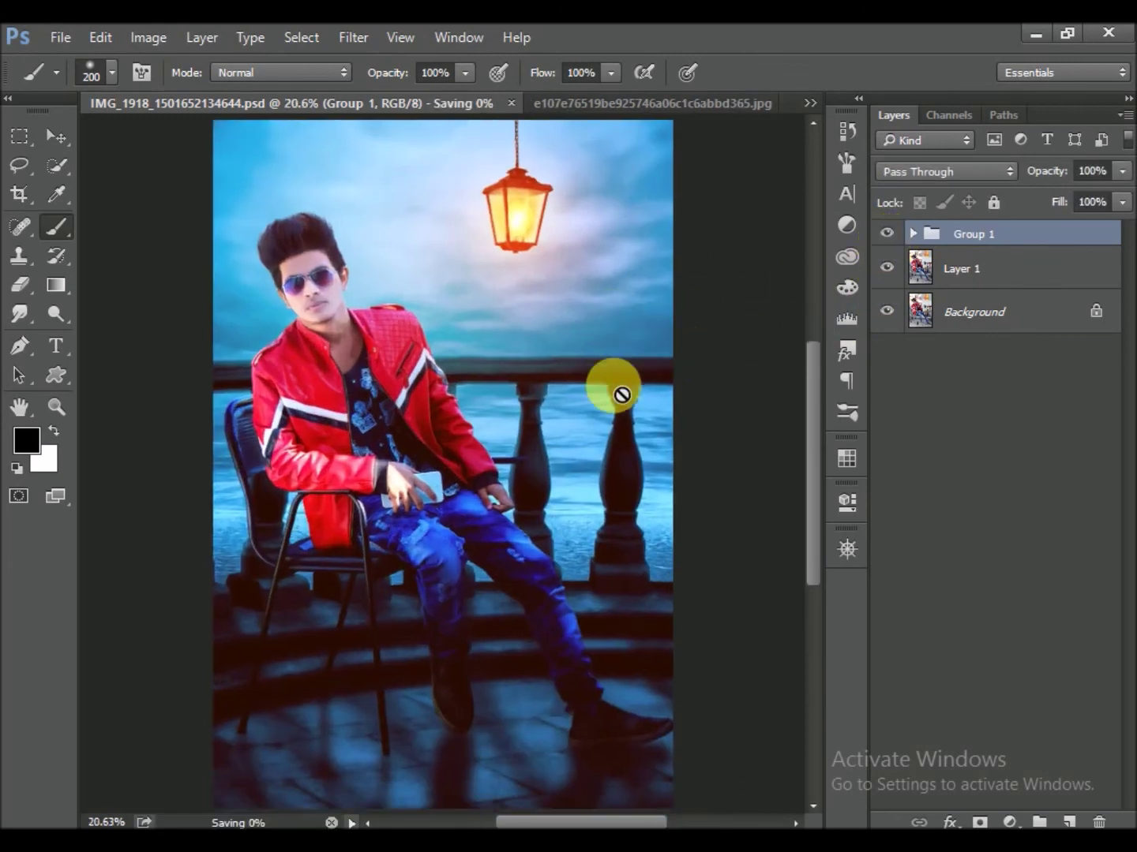
scroll(621, 396, "down", 1)
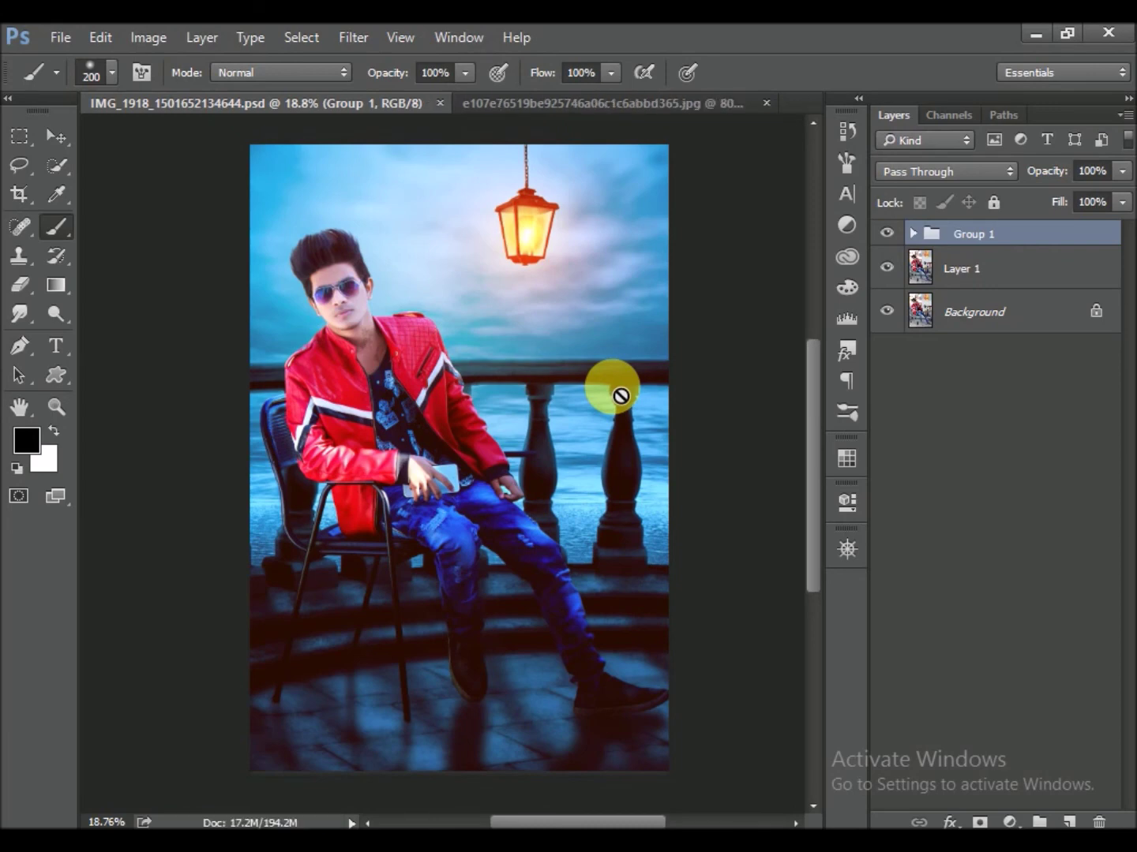
left_click_drag(621, 366, 617, 362)
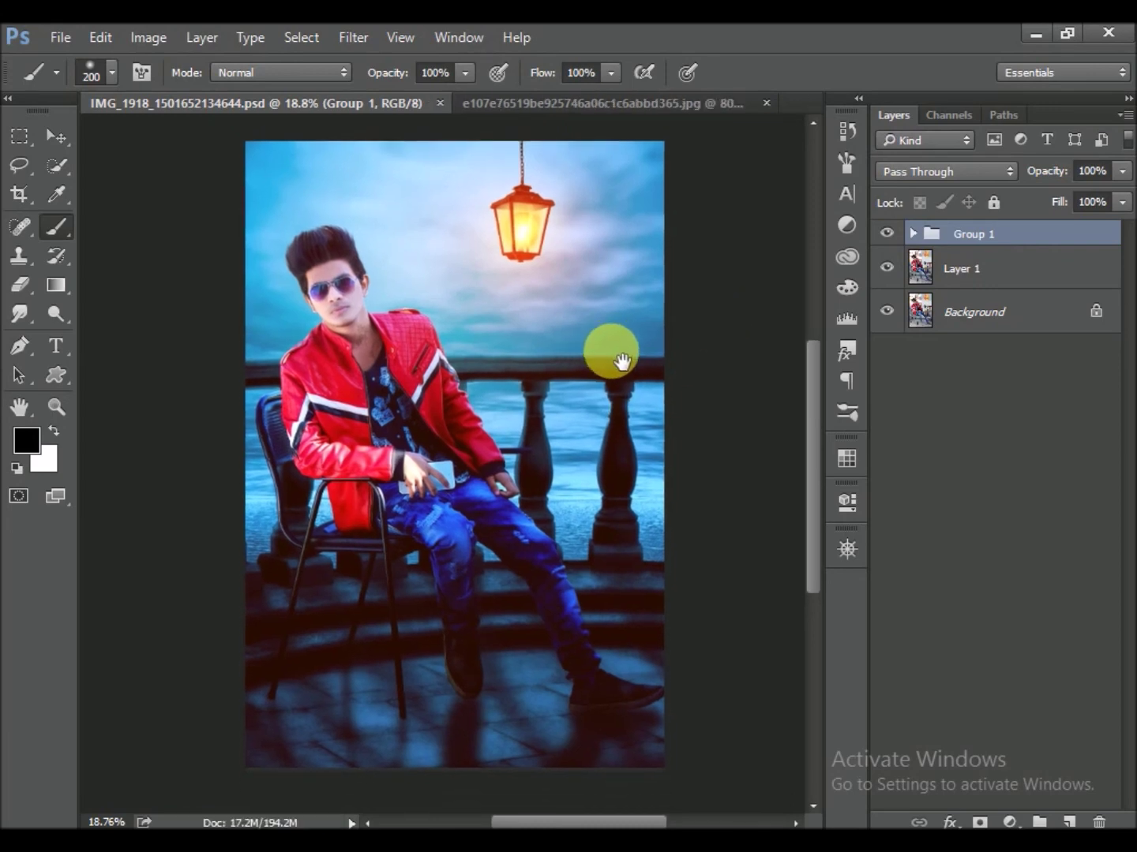